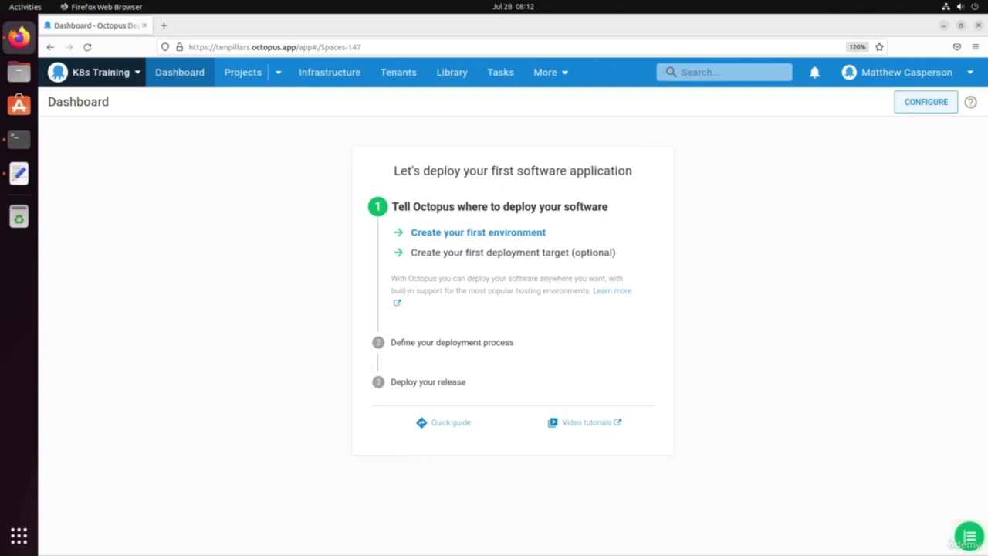
- Create a Development environment under Infrastructure > Environments
click(321, 83)
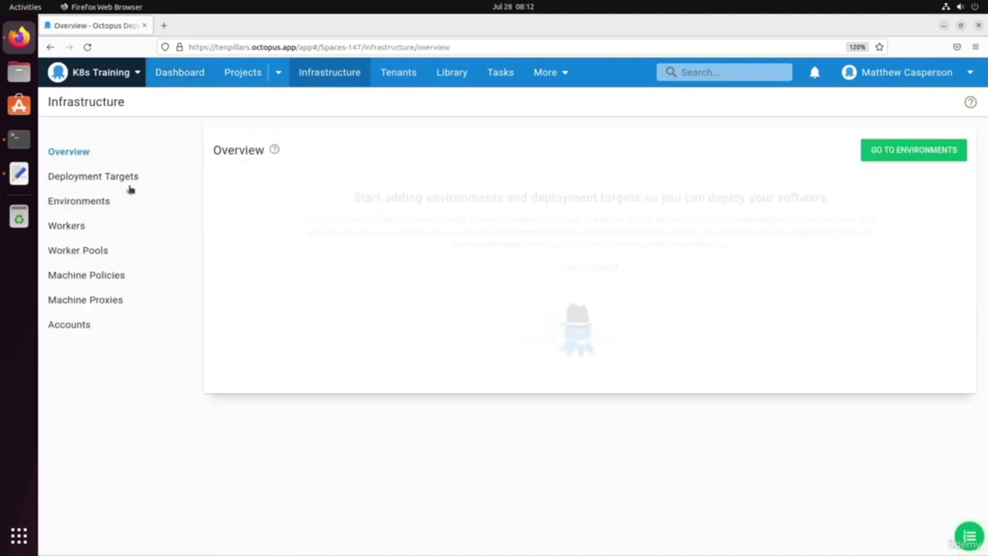
click(83, 206)
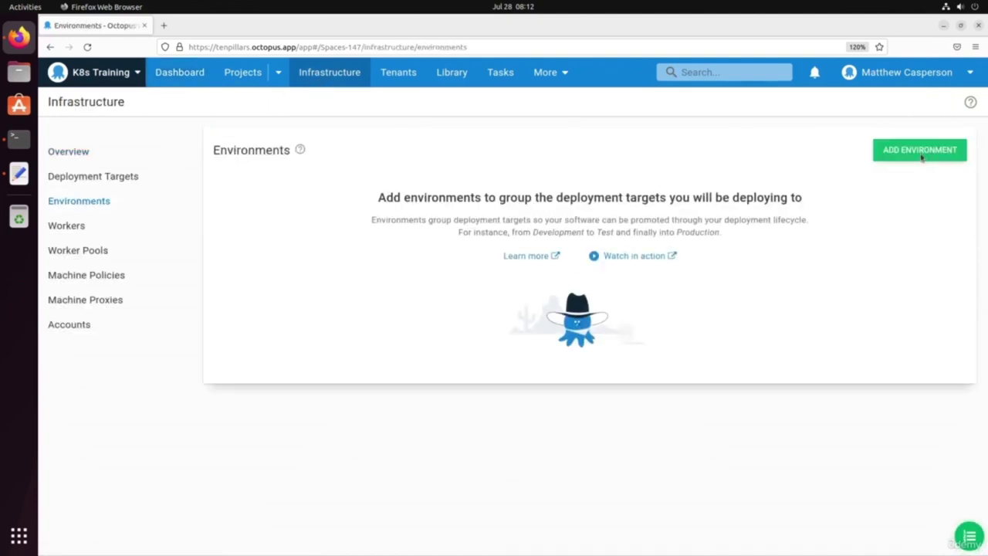
click(919, 151)
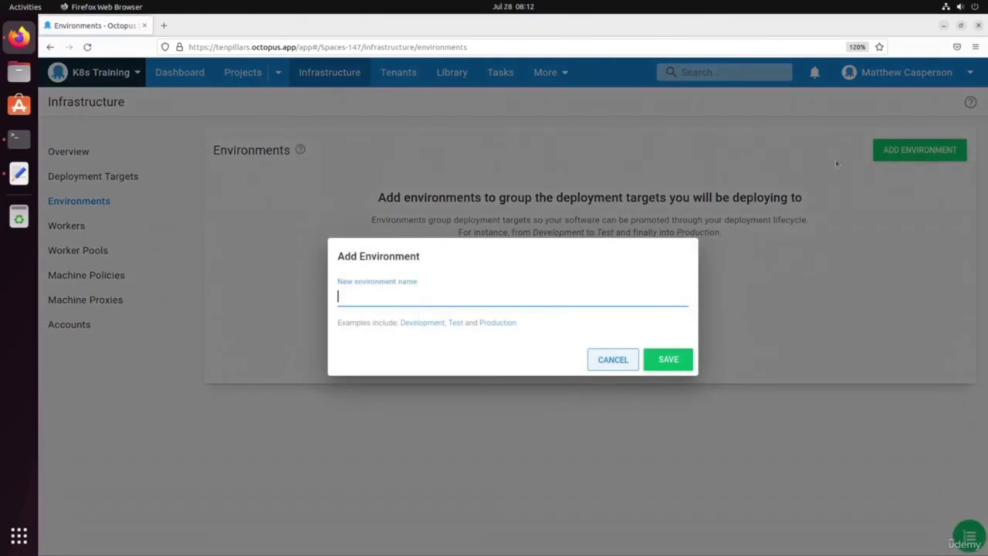
click(412, 323)
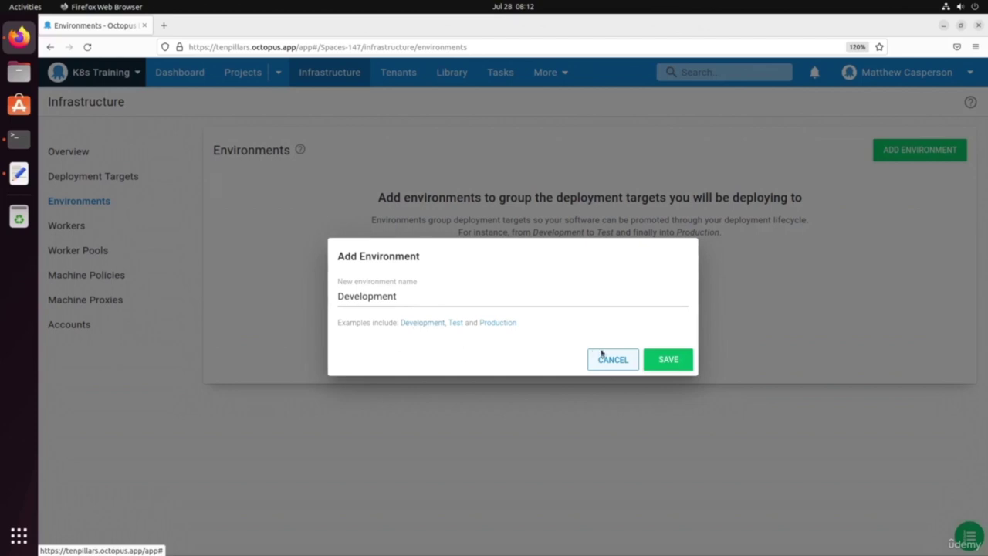
click(685, 359)
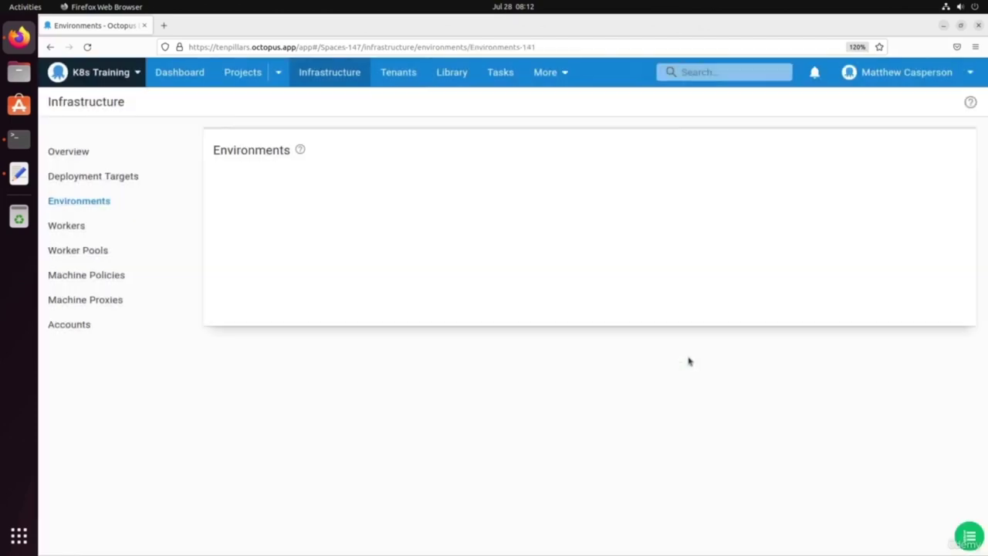
- Add a Production environment, then go to the Library's built-in package repository
click(85, 199)
click(907, 152)
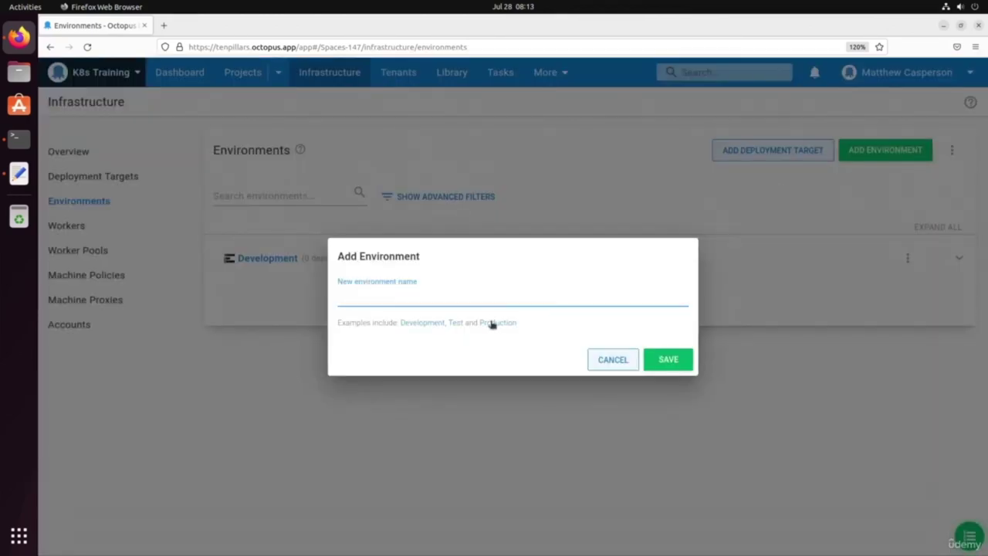
click(491, 324)
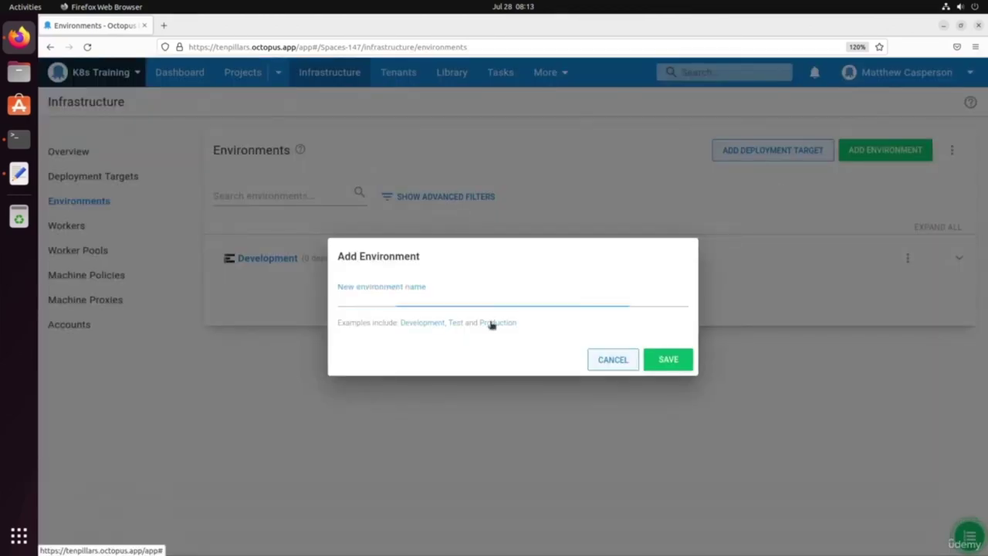
click(667, 361)
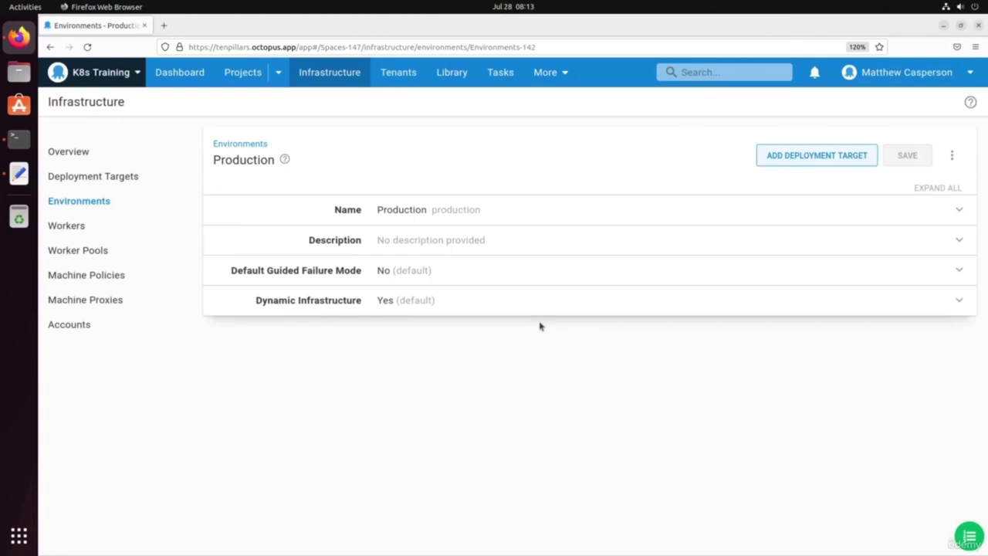
click(450, 77)
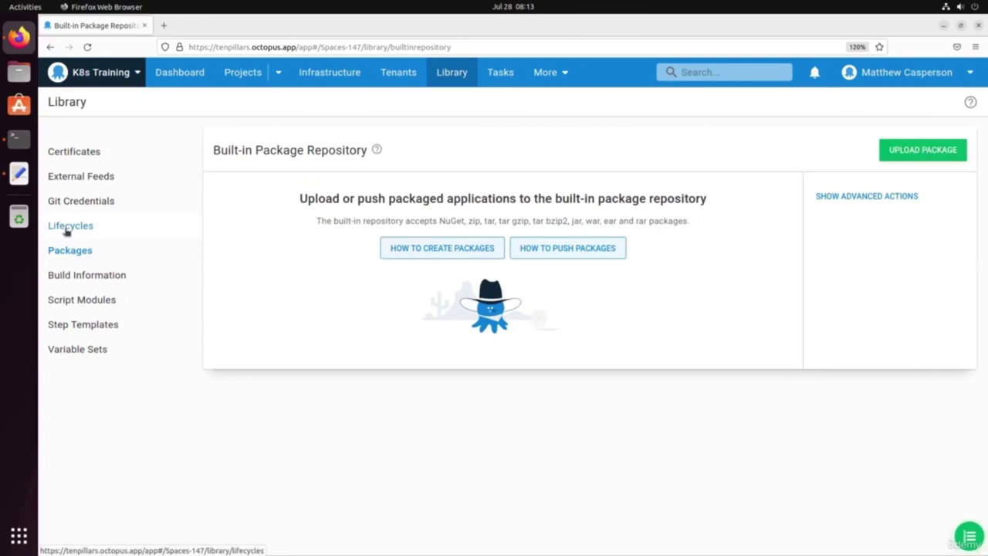
- Review the deployment lifecycles, then go to the Library's External Feeds page
click(67, 230)
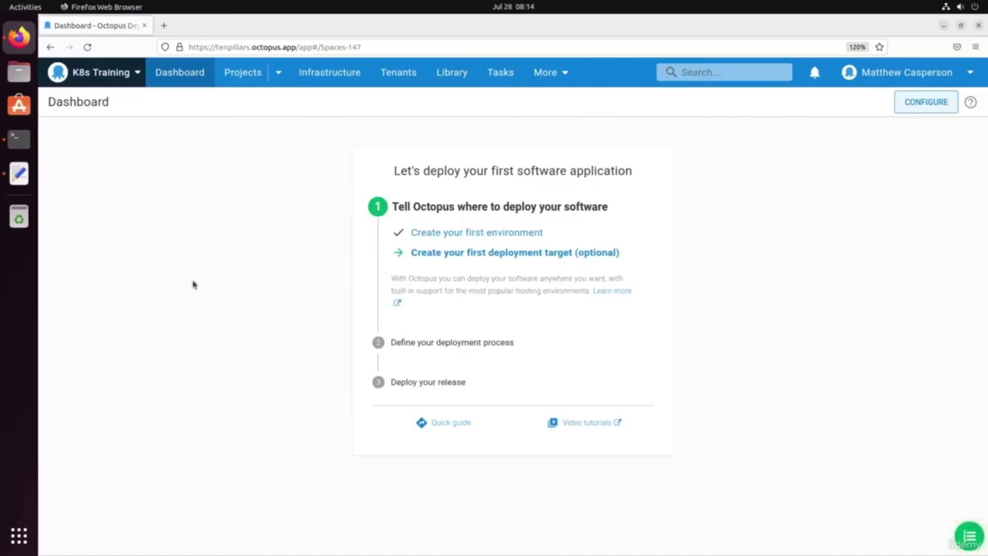
click(452, 75)
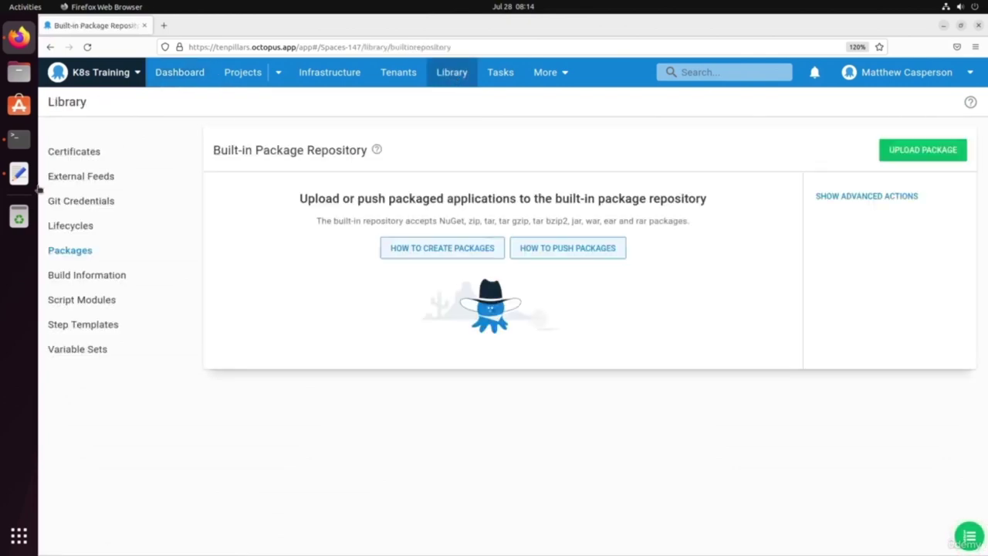
click(77, 179)
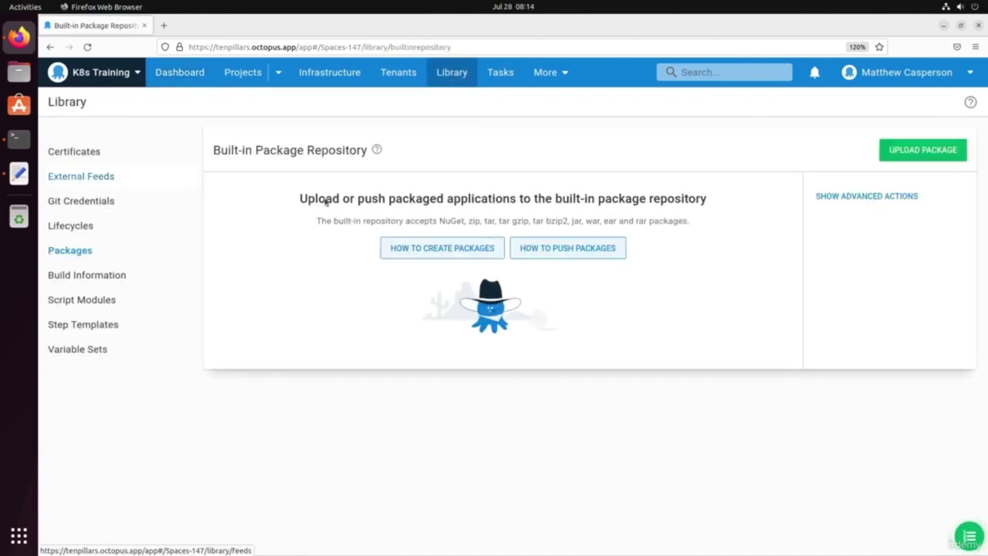
click(946, 152)
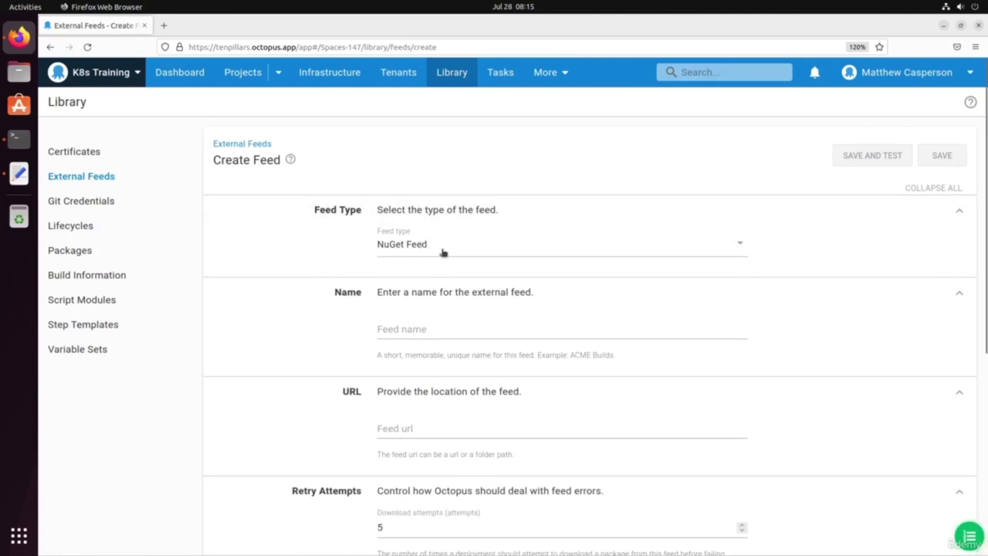
click(441, 251)
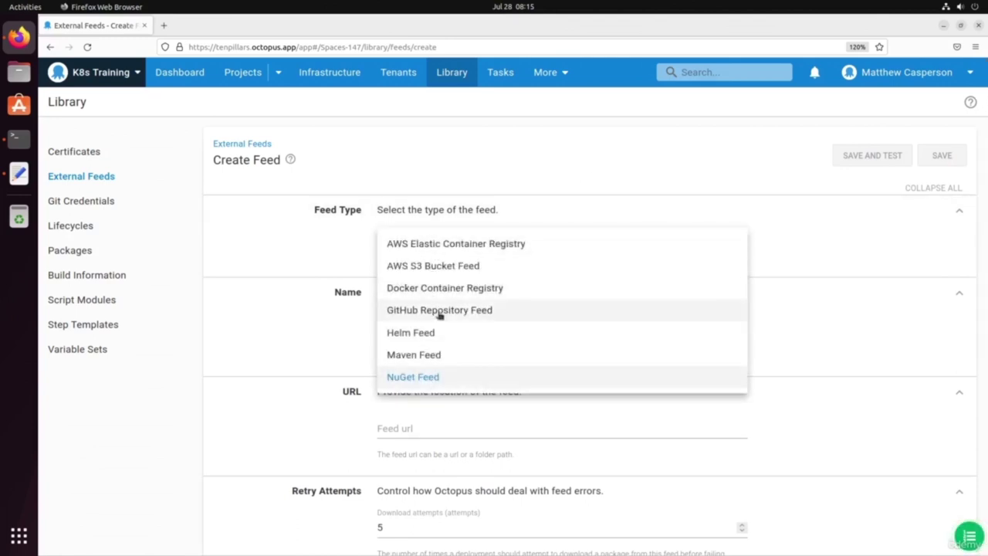
click(507, 288)
click(470, 332)
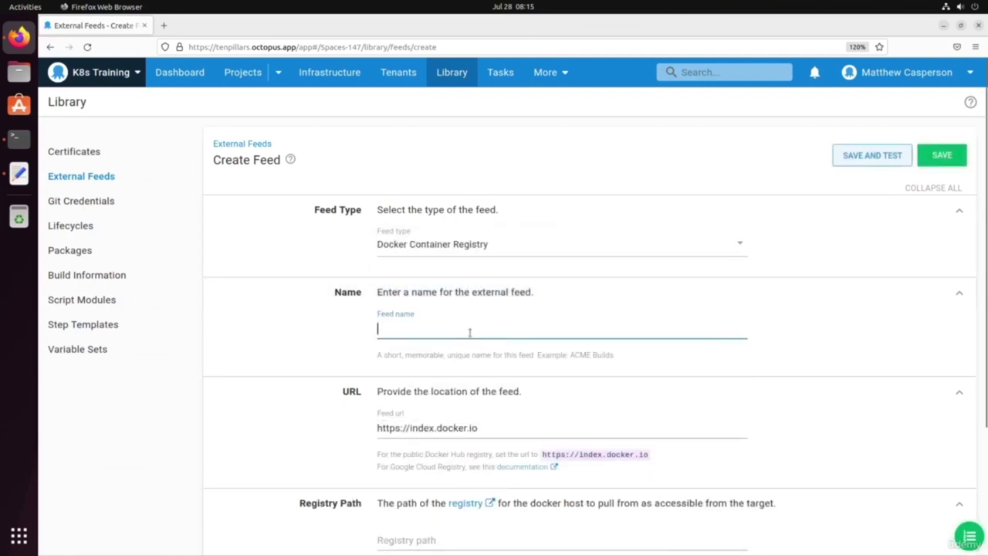
text(Docker Hub)
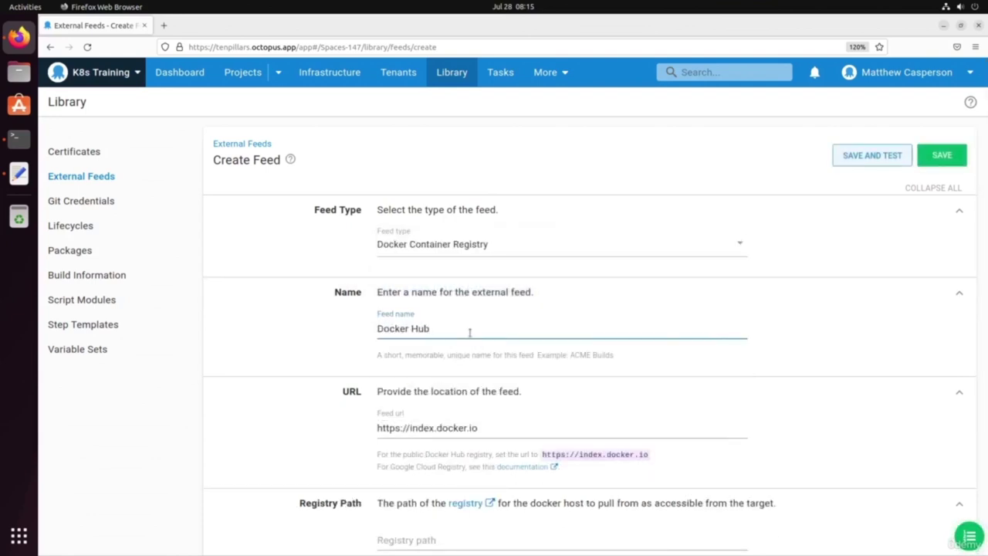
scroll(622, 333, down, 4)
click(489, 283)
drag(480, 283, 376, 284)
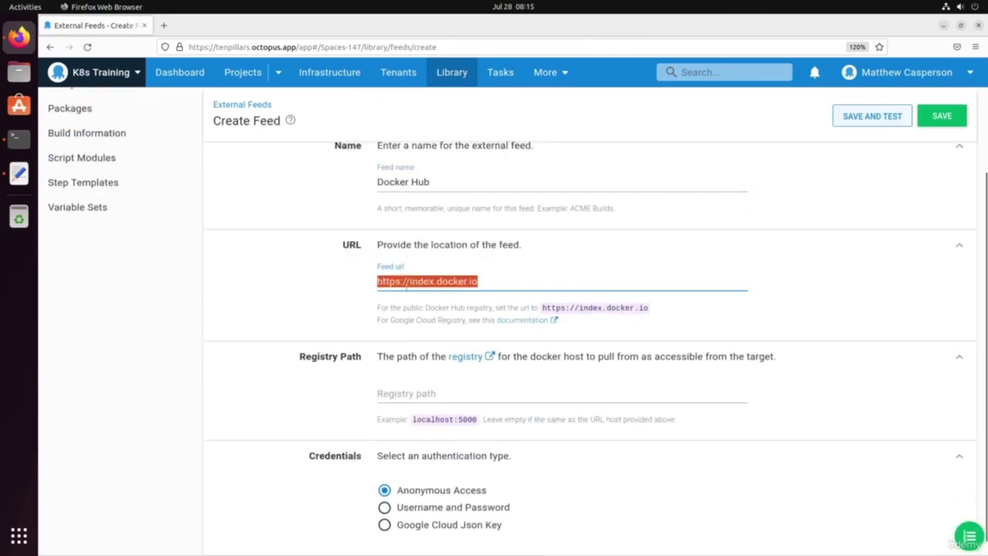
click(944, 116)
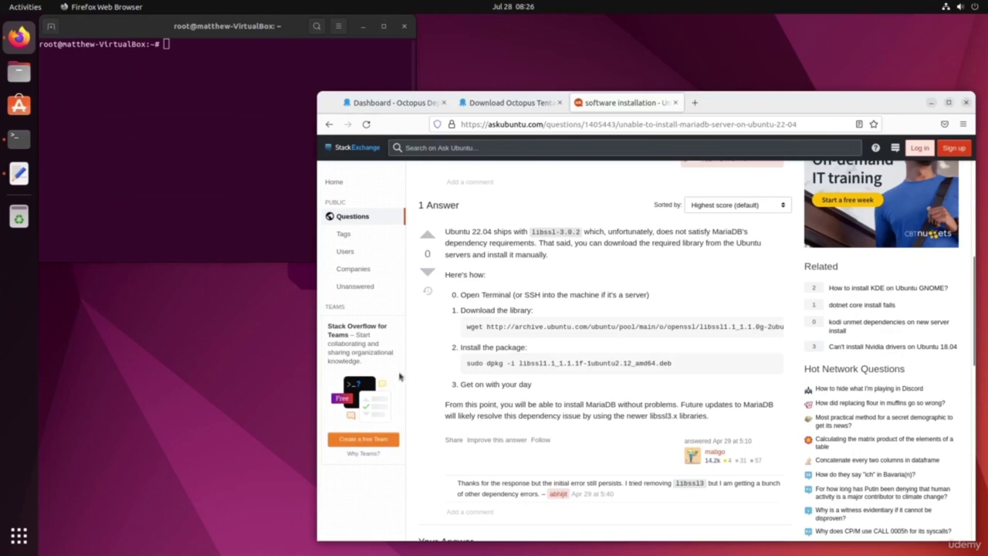
- Download libssl1.1 with wget and install libssl1.1_1.1.0g-2ubuntu4_amd64.deb using dpkg -i
drag(466, 327, 788, 332)
key(ctrl+c)
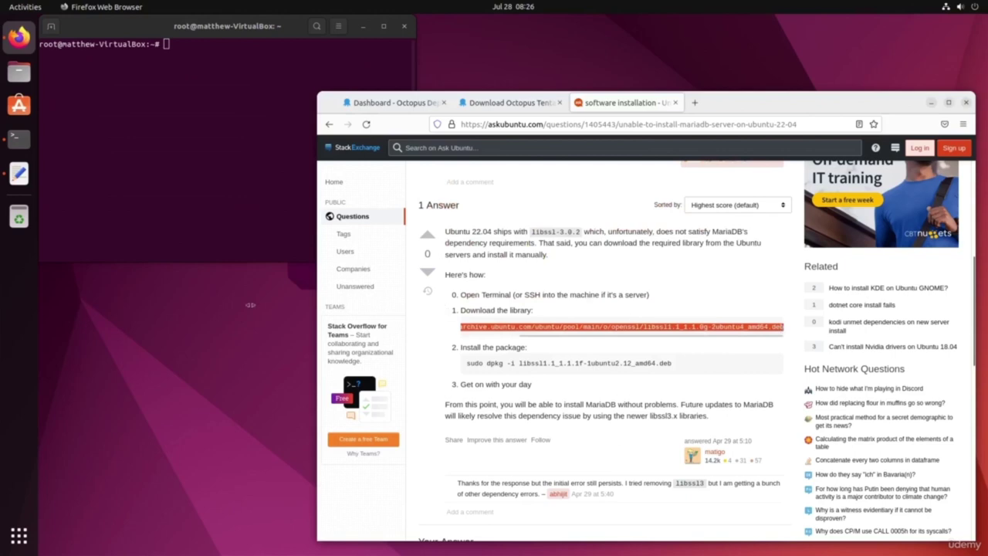
click(294, 209)
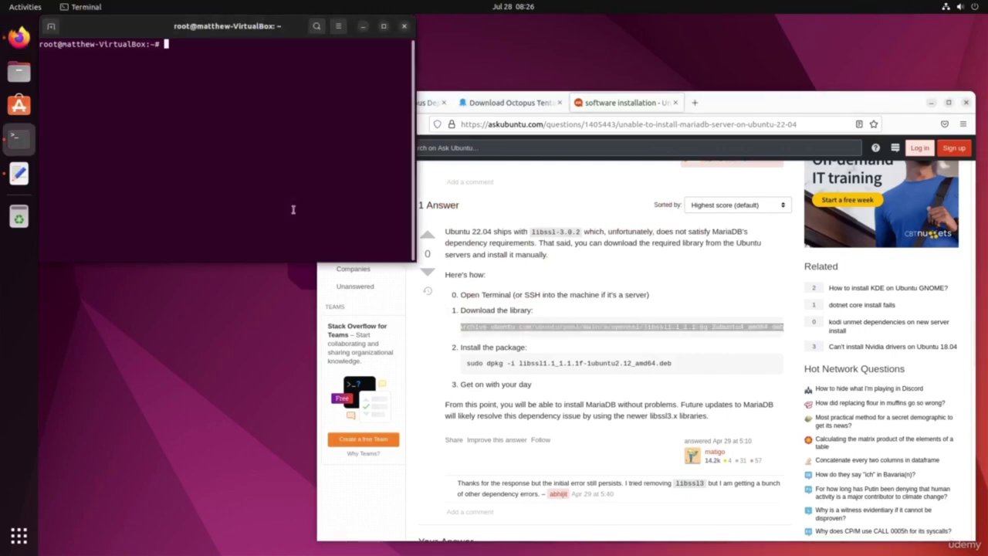
key(ctrl+shift+v)
key(Return)
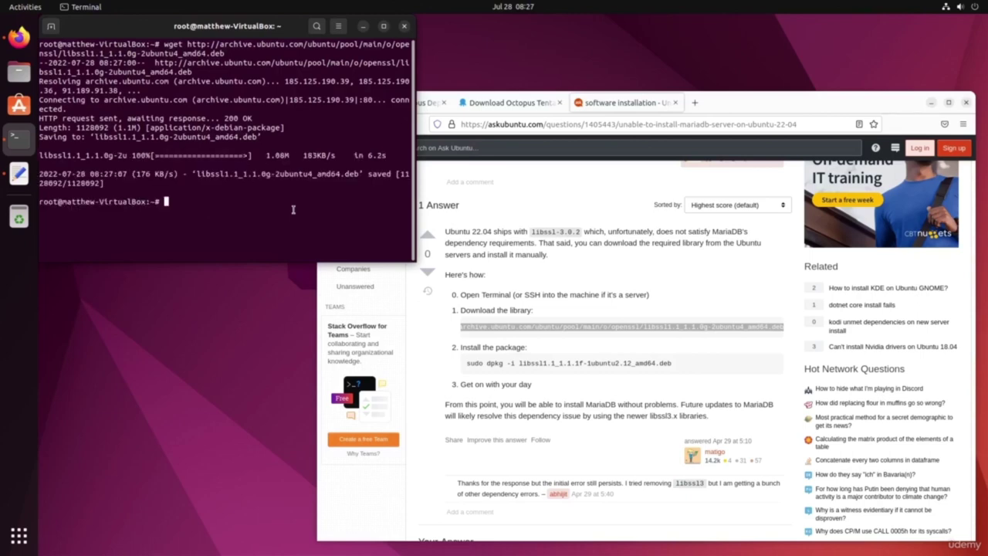
text(dpkg -i libssl1.1_1.1.0g-2ubuntu4_amd64.deb)
key(Return)
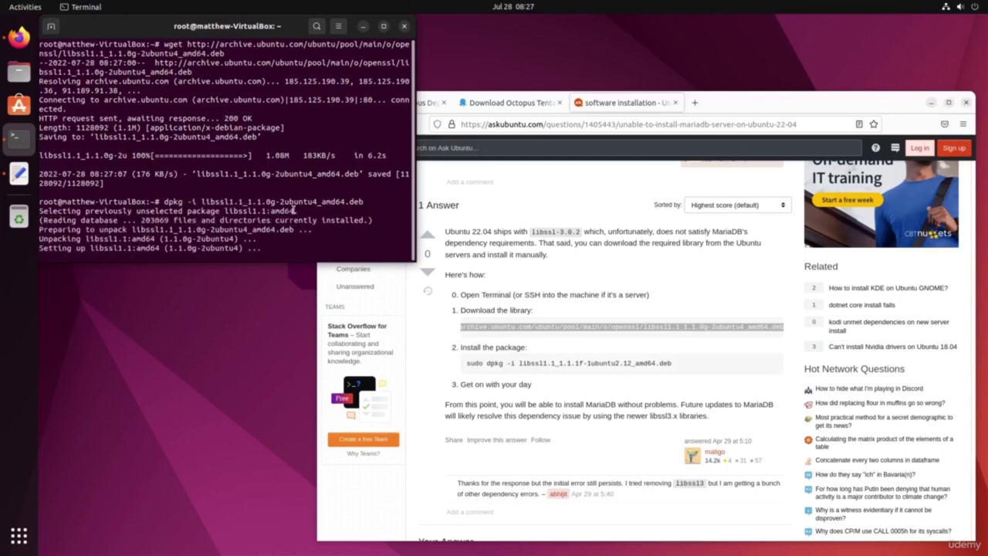
click(489, 103)
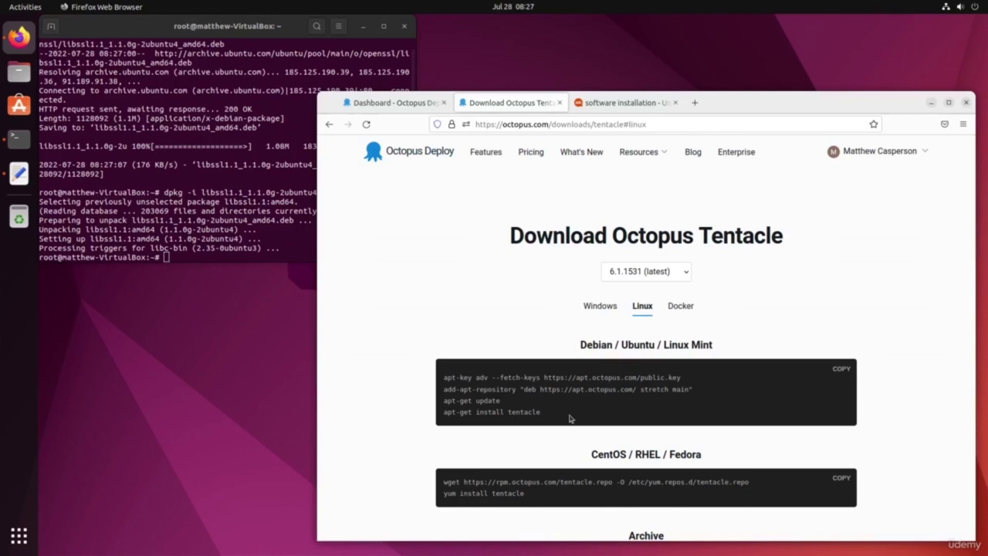
- Add the Octopus apt repository key and source, then update the package lists
shift+click(446, 379)
click(193, 192)
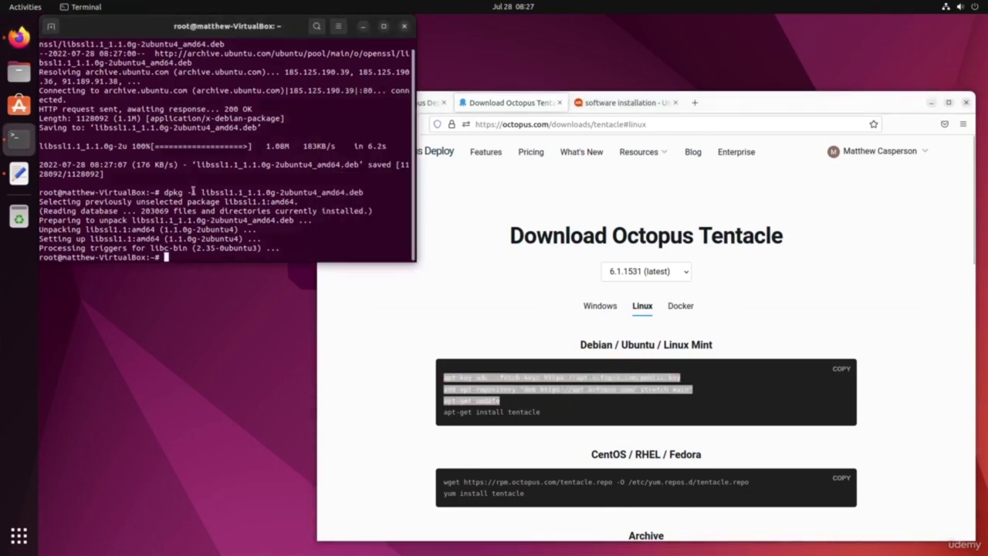
text(apt-key adv --fetch-keys https://apt.octopus.com/public.key add-apt-repository "deb https://apt.octopus.com/ stretch main" apt-get update)
key(Return)
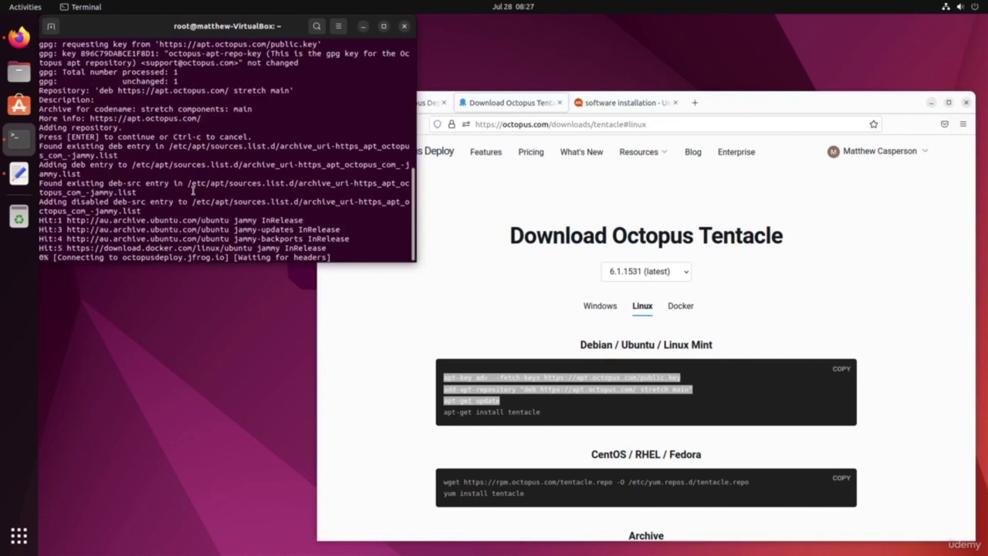
- Install Tentacle 6.2.1 with apt-get install tentacle
click(588, 417)
drag(588, 416, 443, 413)
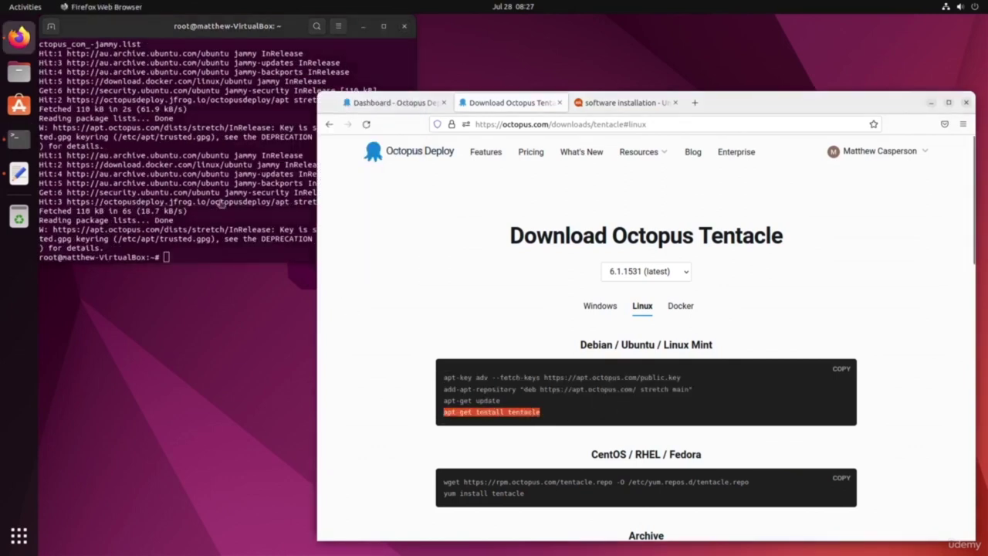
click(221, 204)
middle_click(214, 214)
key(Return)
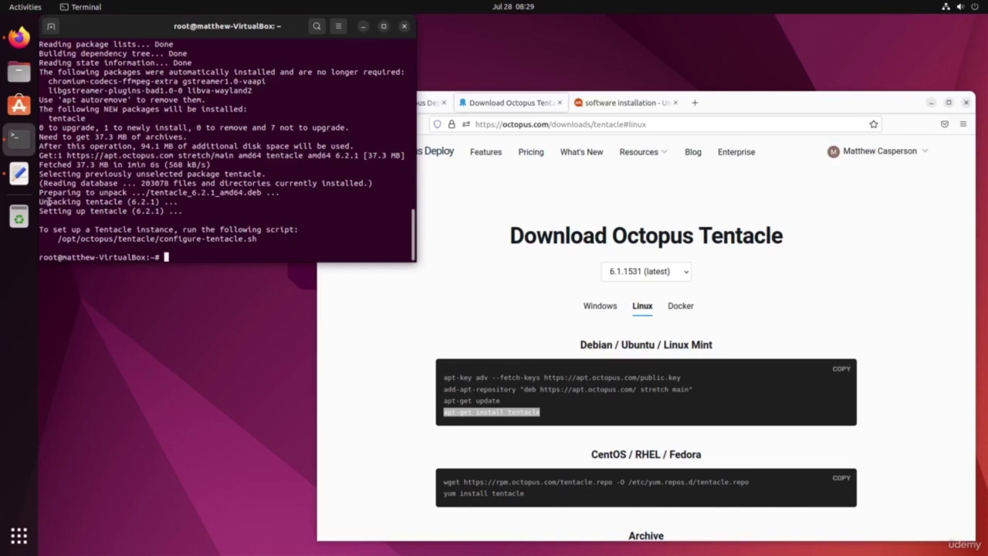
drag(260, 239, 56, 240)
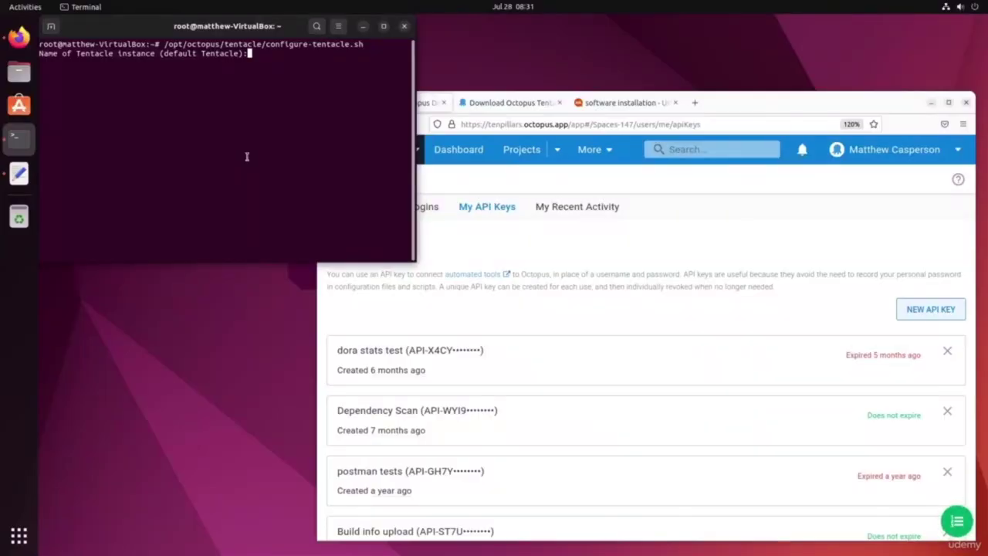
- Accept the default instance name, choose a Polling Tentacle, and keep default log and apps folders
key(Return)
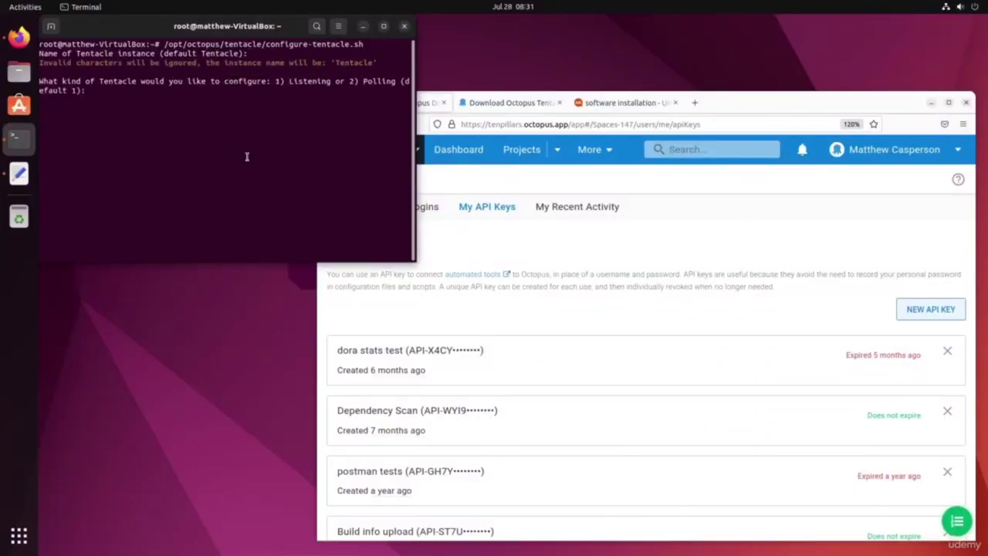
text(2)
key(Return)
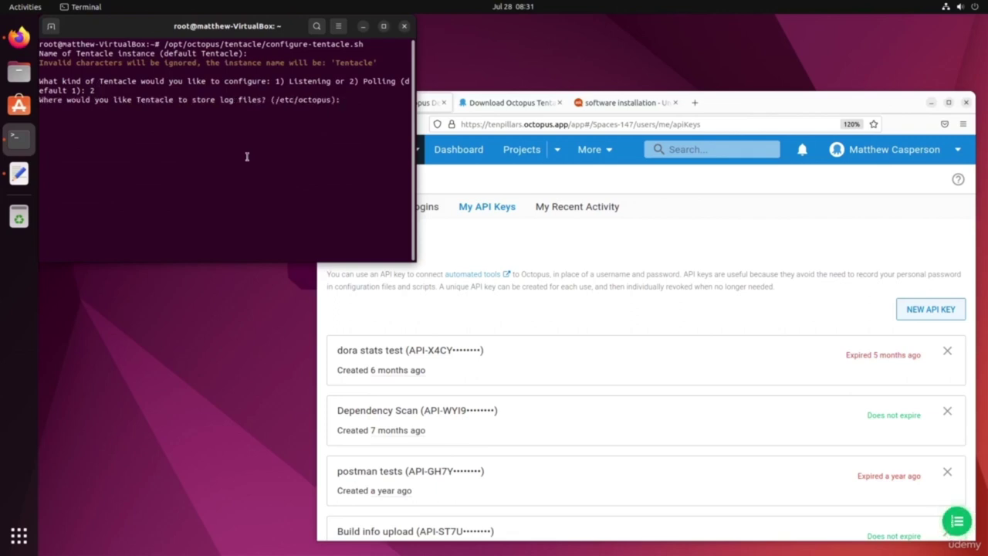
key(Return)
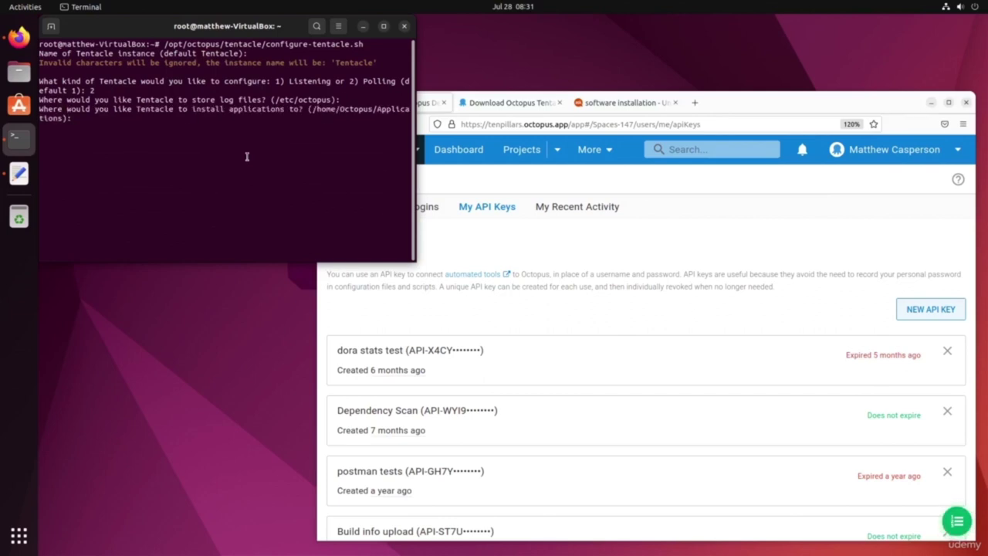
key(Return)
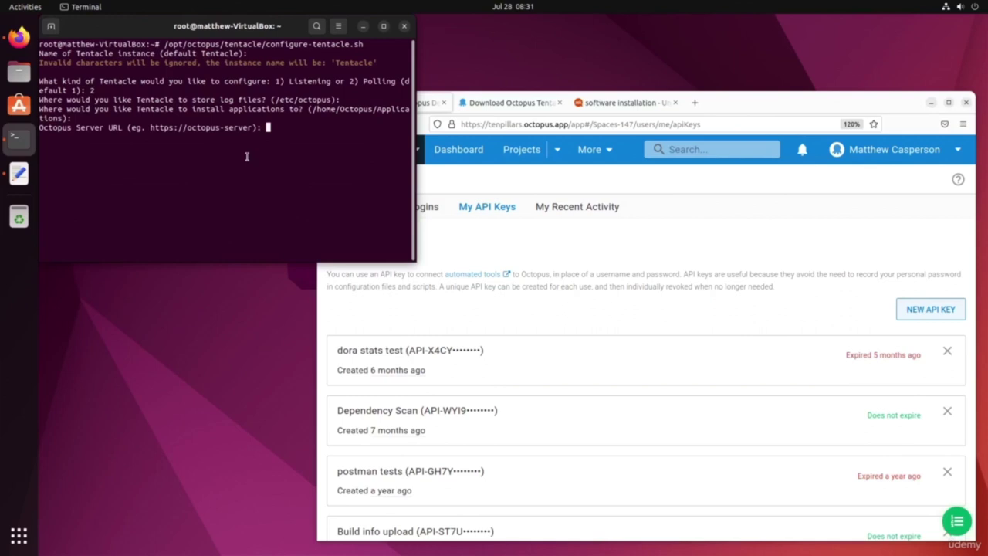
click(567, 124)
click(568, 124)
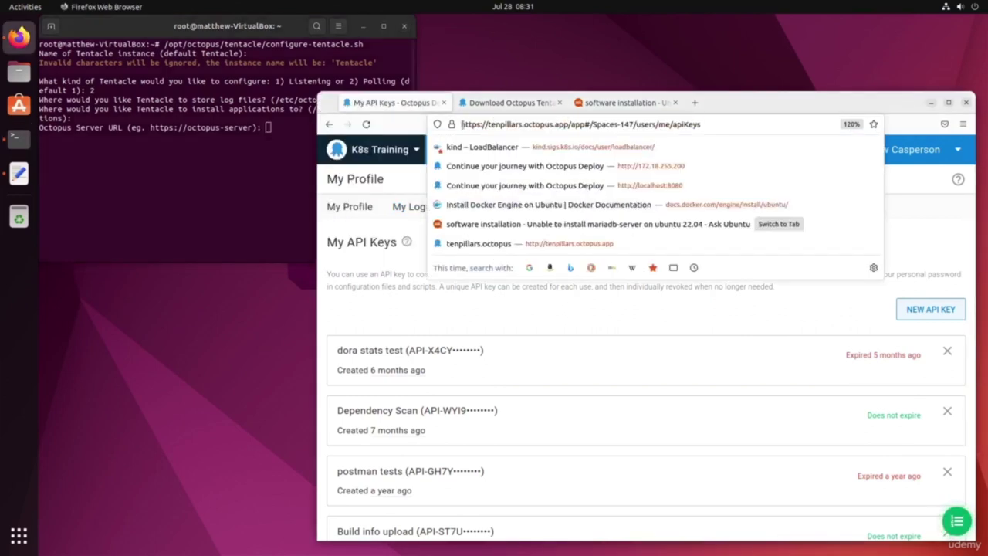
drag(461, 124, 569, 124)
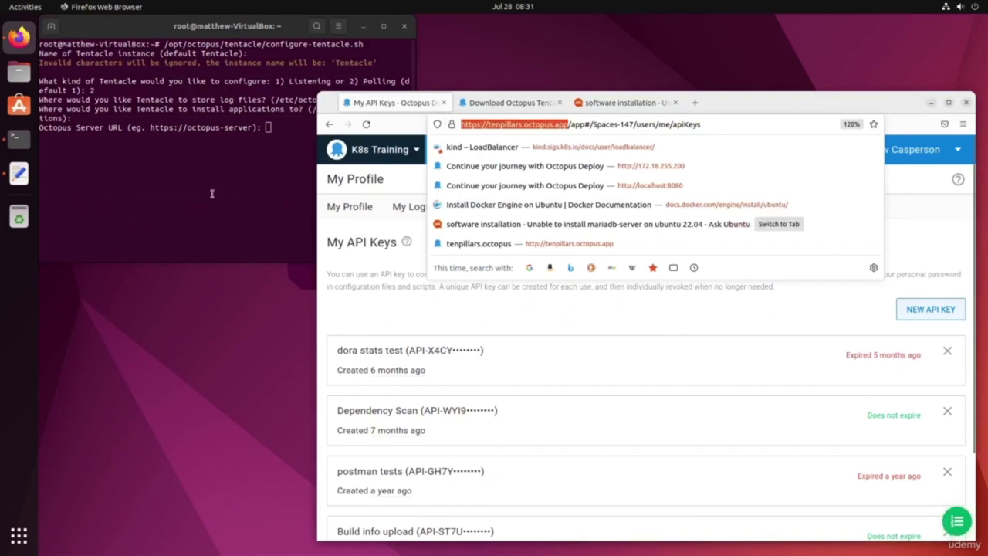
click(212, 194)
text(https://tenpillars.octopus.app)
key(Return)
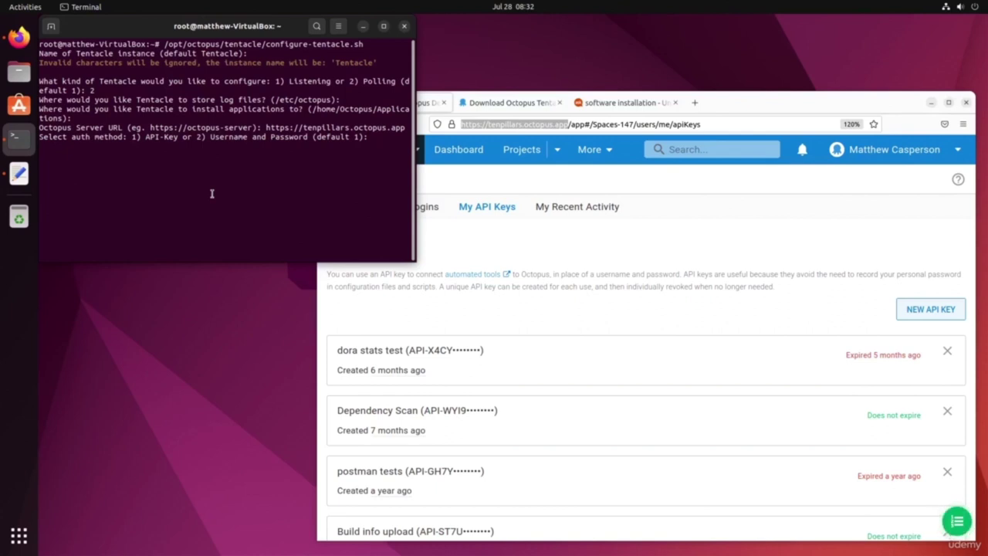
key(Return)
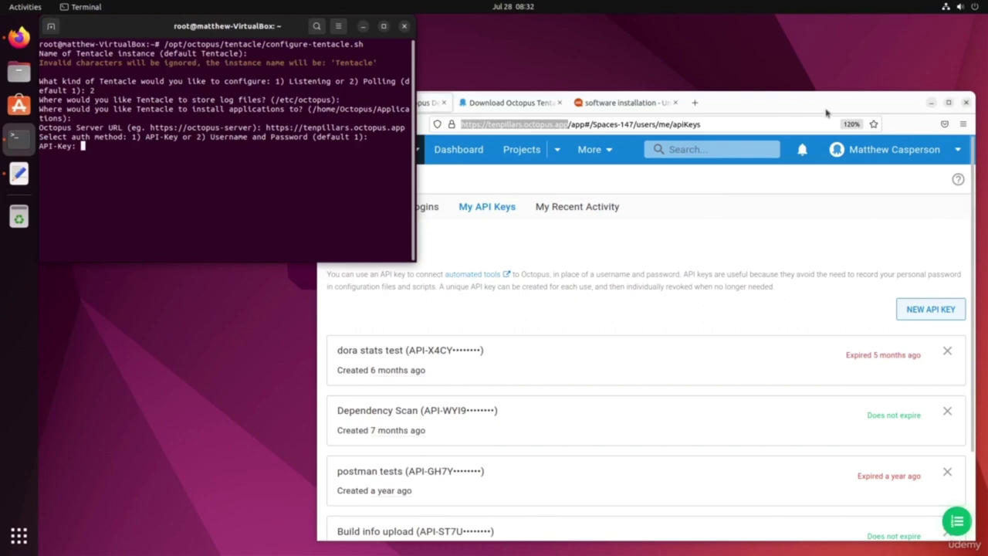
- Go to the user profile's API keys list in Octopus Deploy
click(826, 114)
click(859, 158)
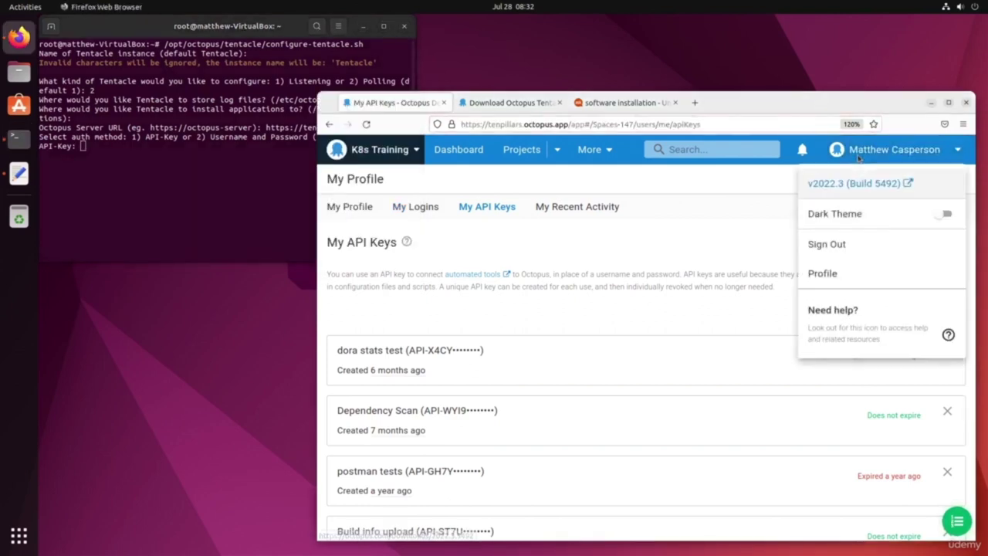
click(841, 275)
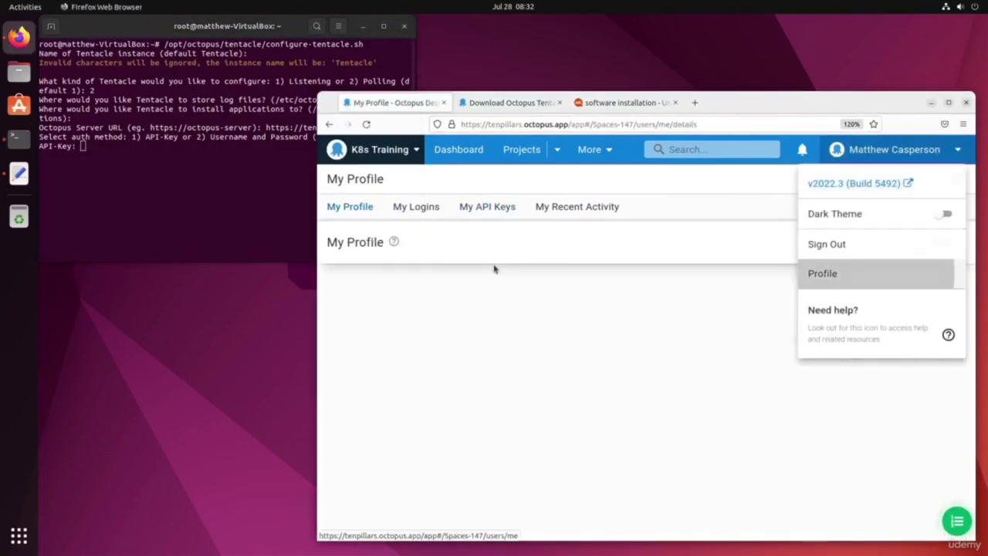
click(484, 206)
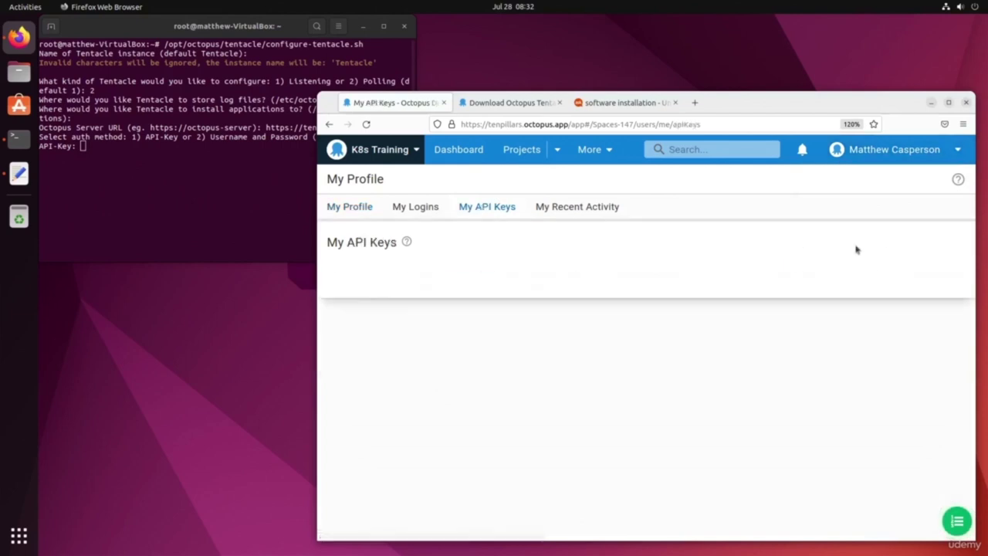
- Generate a 'K8s worker' API key expiring in 30 days and copy it
click(926, 313)
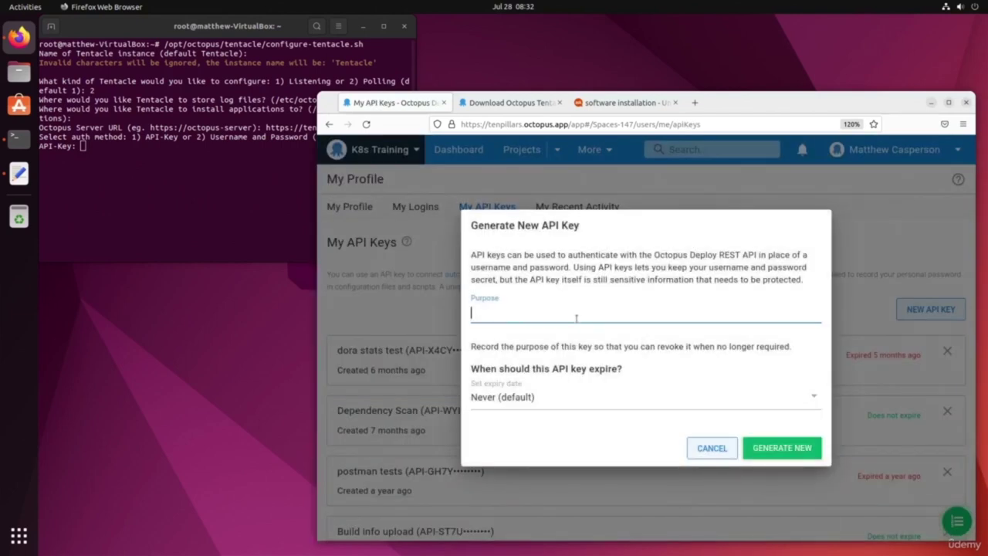
text(K8s worker)
click(539, 401)
click(512, 386)
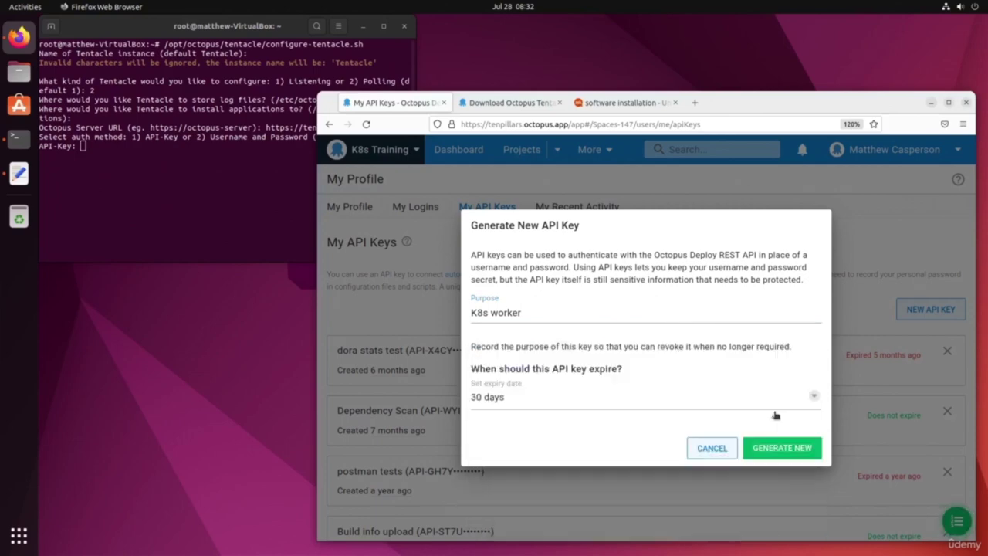
click(802, 449)
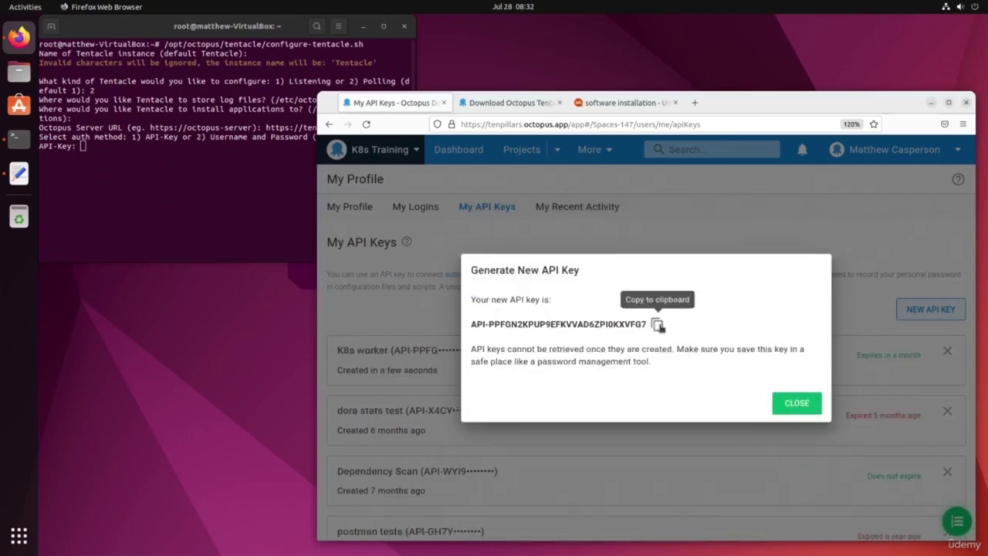
click(658, 325)
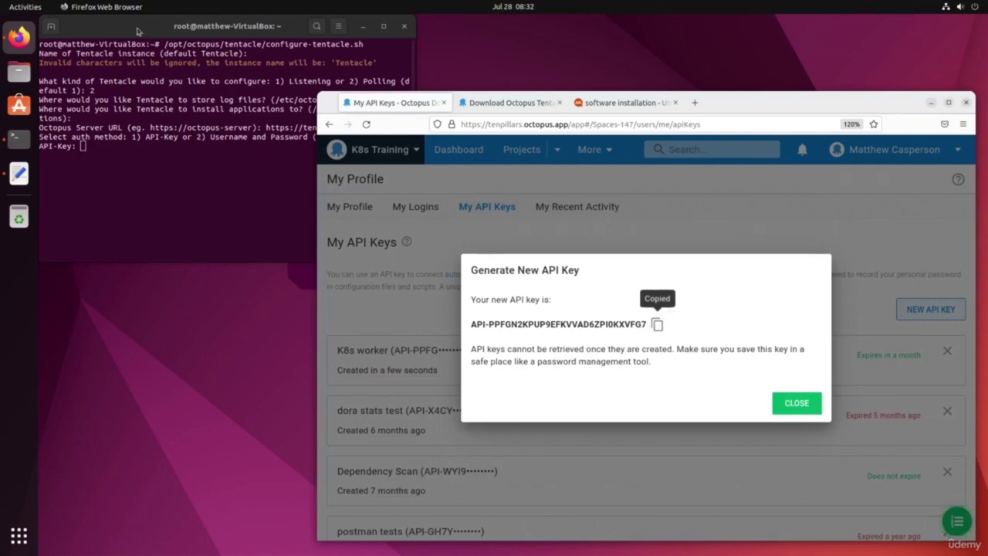
- Paste the new API key at the Tentacle setup's API-key prompt
click(137, 31)
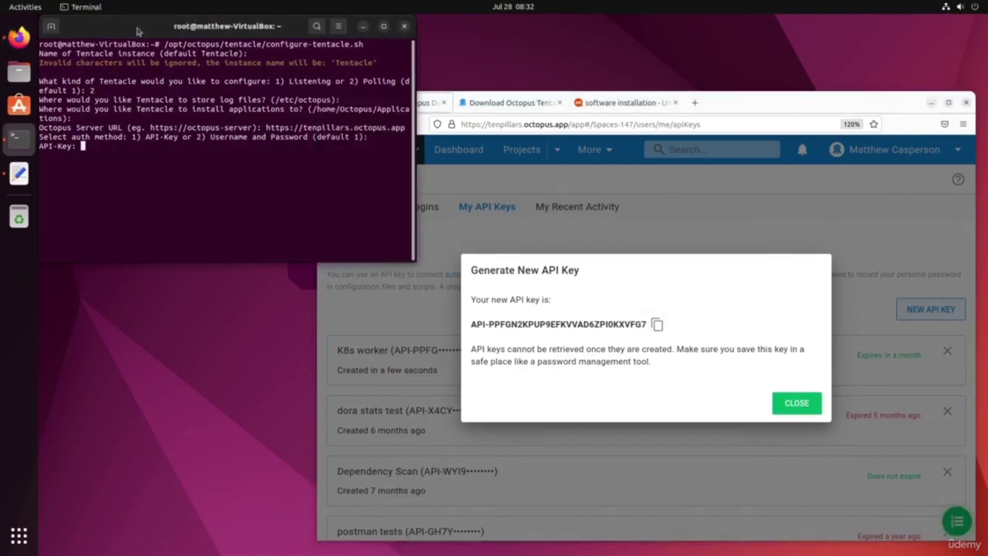
key(ctrl+shift+v)
key(Return)
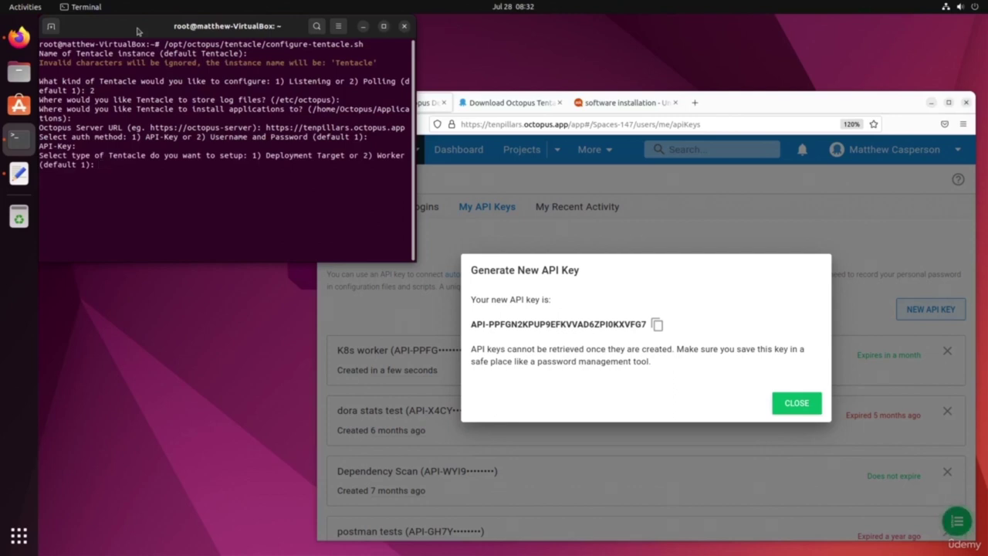
- Register the Tentacle as a Worker in the 'K8s Training' space under the default machine name
text(2)
key(Return)
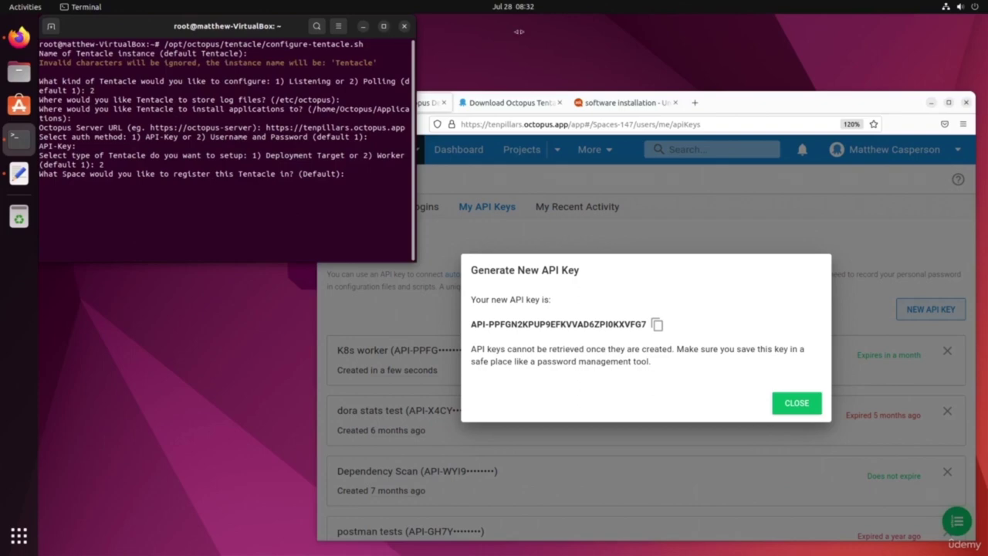
click(769, 103)
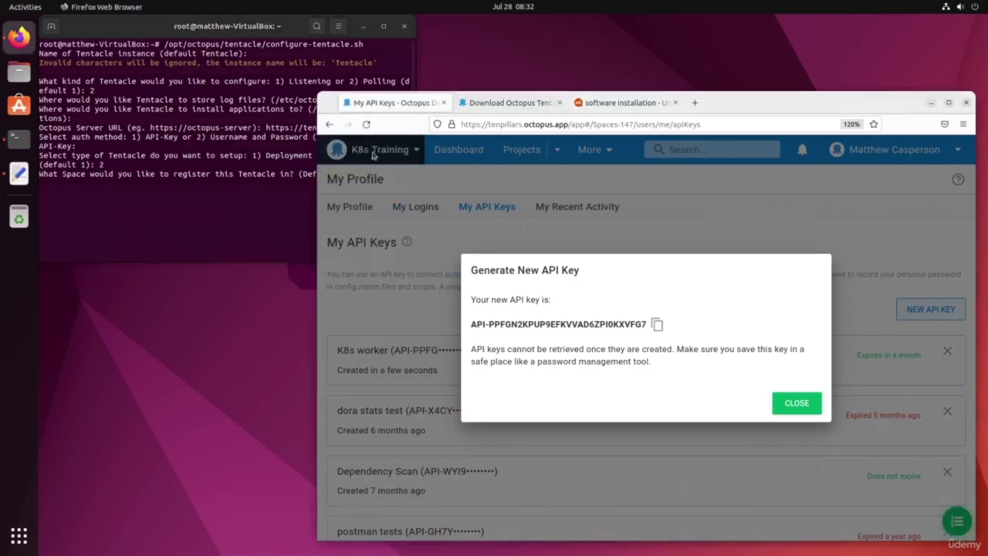
click(249, 204)
text(K8s Training)
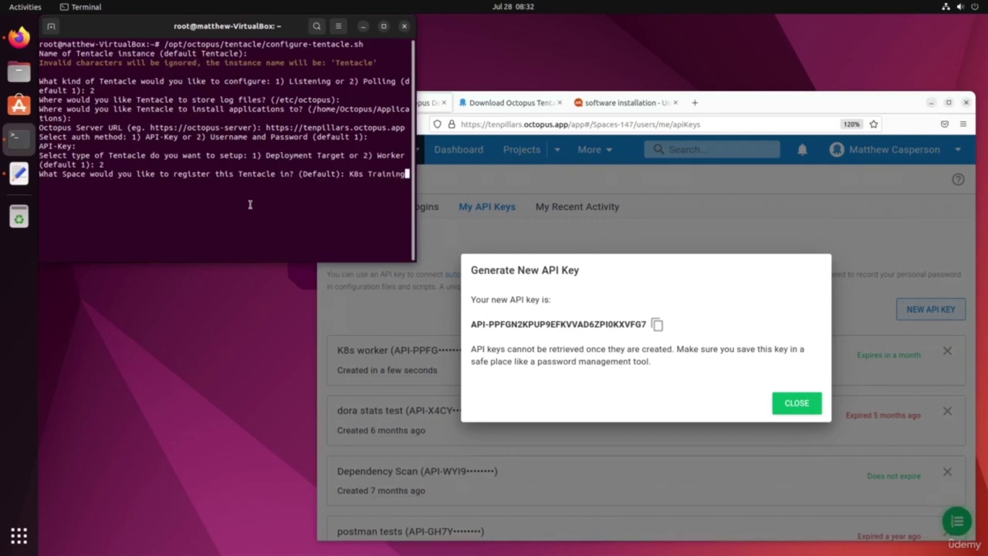
key(Return)
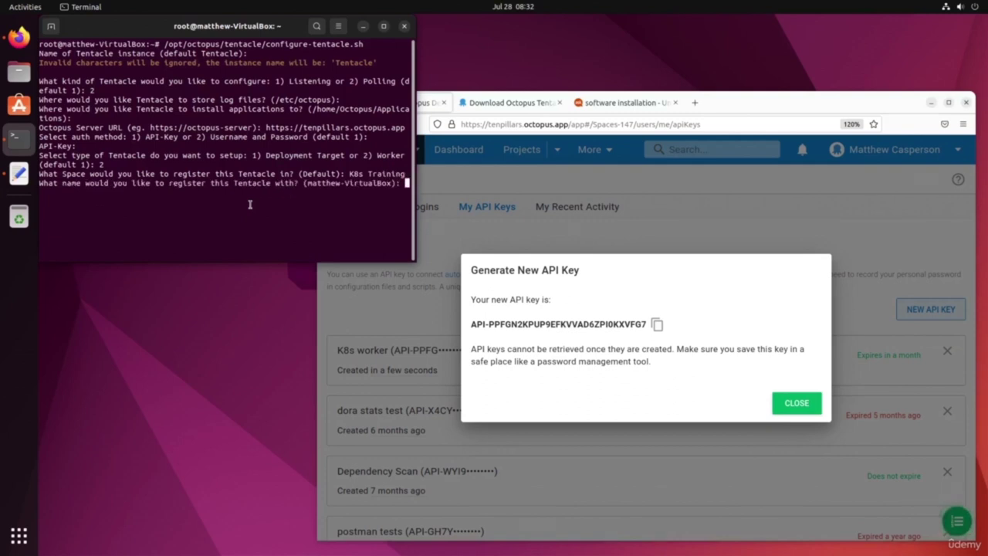
key(Return)
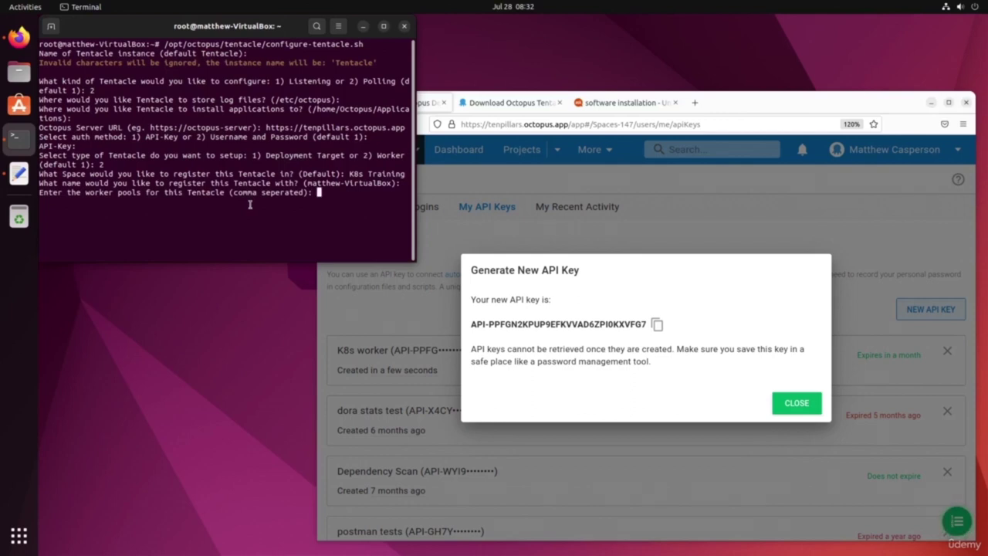
click(772, 106)
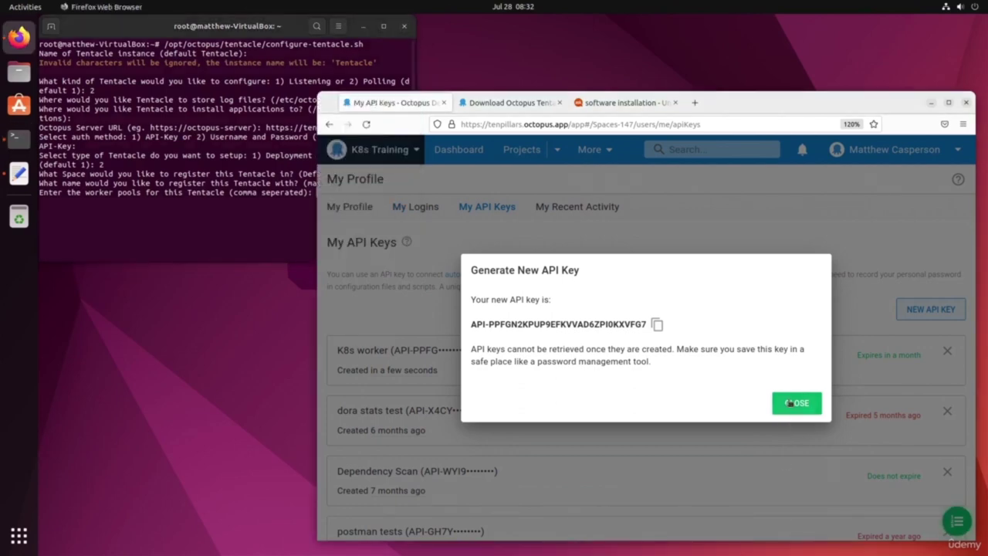
- Add a static worker pool named 'Laptop' under Infrastructure > Worker Pools
click(790, 403)
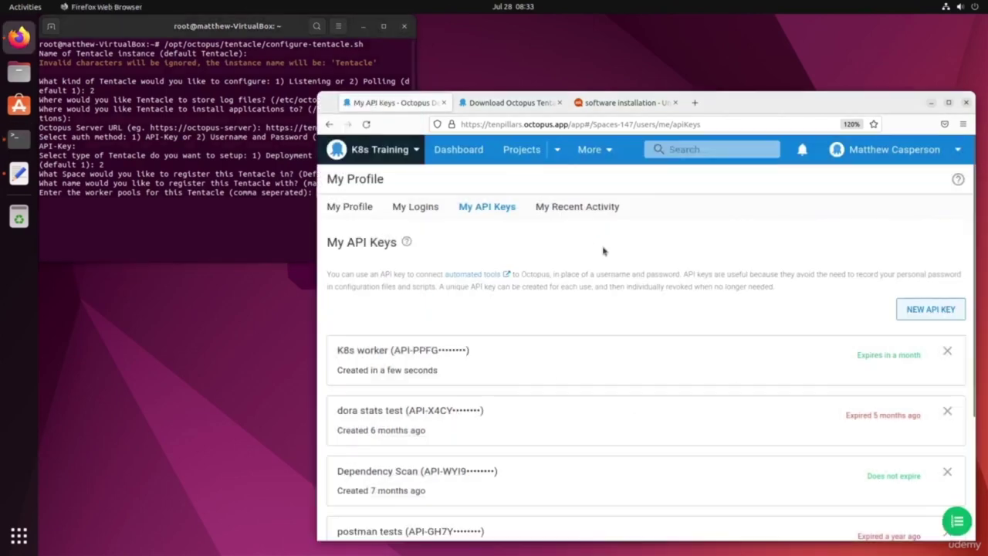
click(608, 157)
click(602, 193)
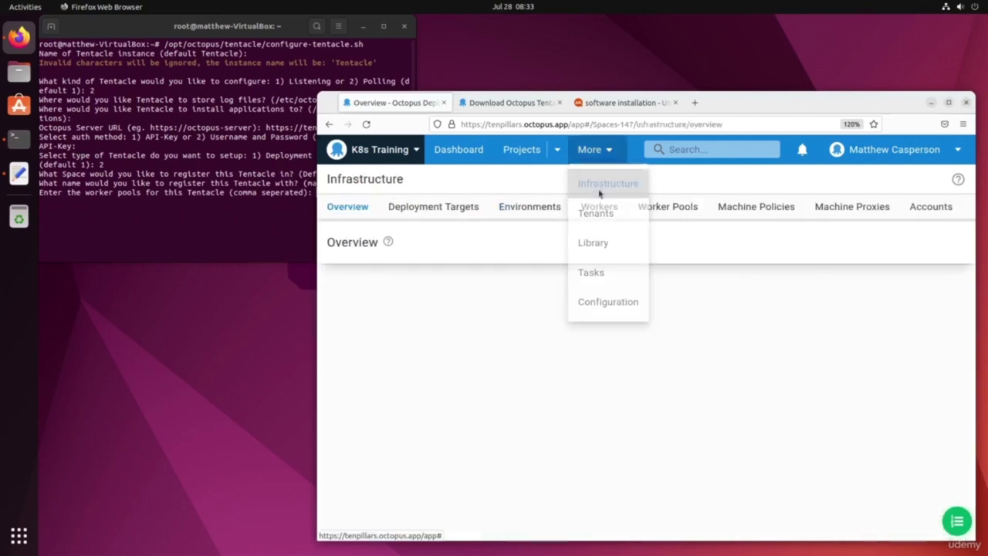
click(690, 213)
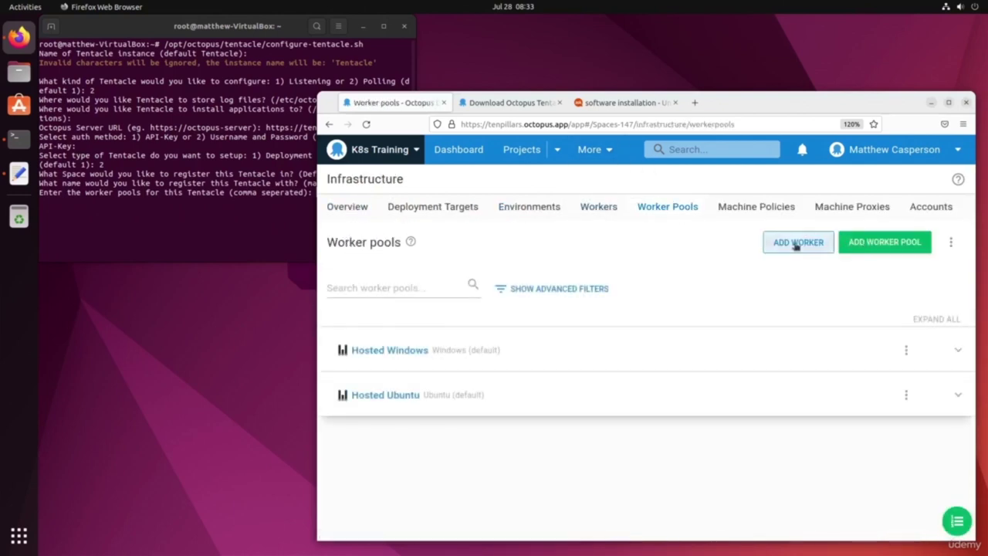
click(881, 245)
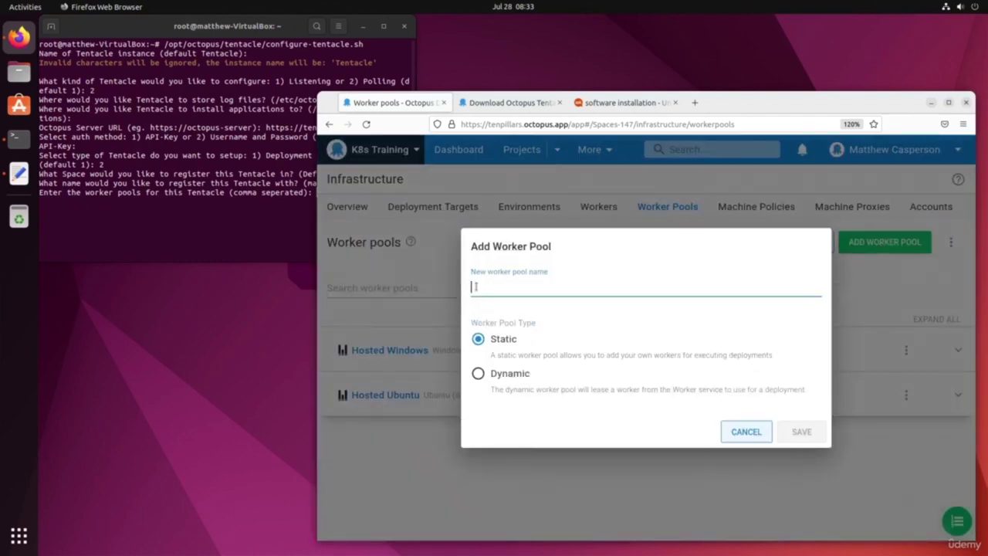
text(Lap)
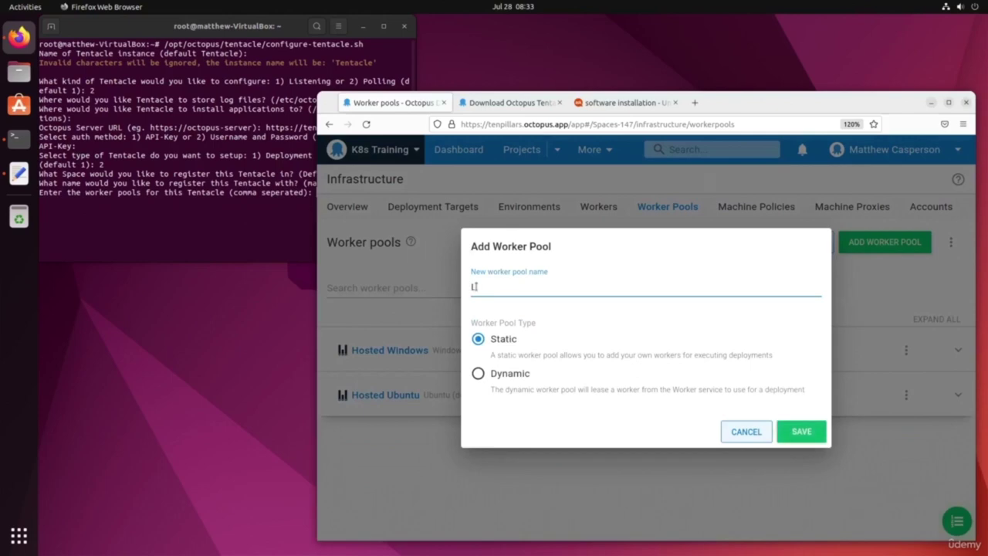
text(top)
click(800, 435)
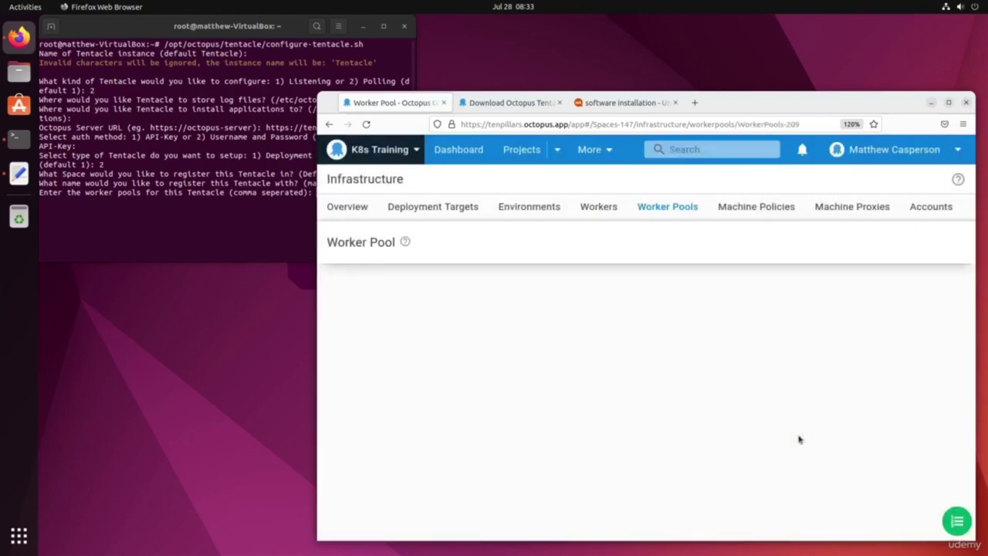
- Assign the worker to the Laptop pool and run the configuration commands to register it
click(190, 210)
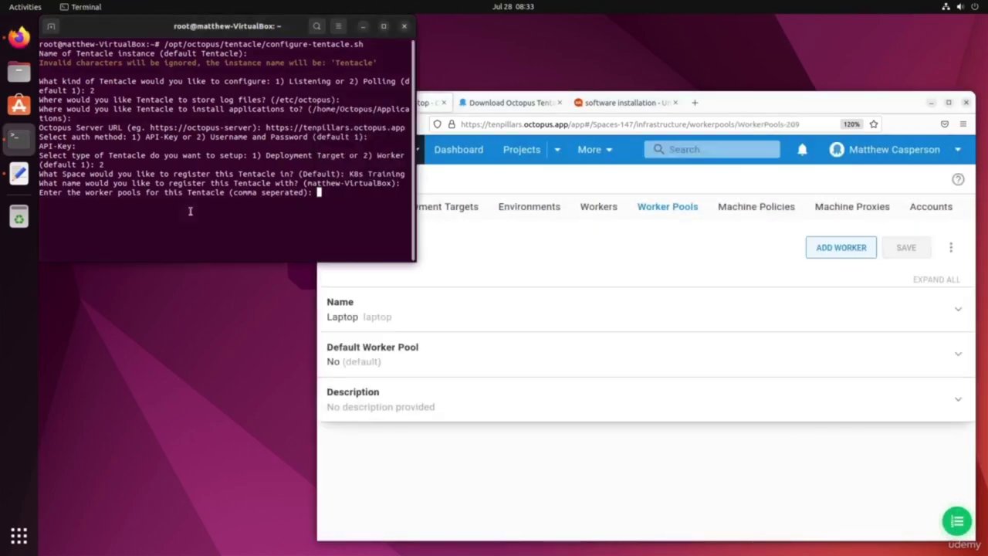
text(Laptop)
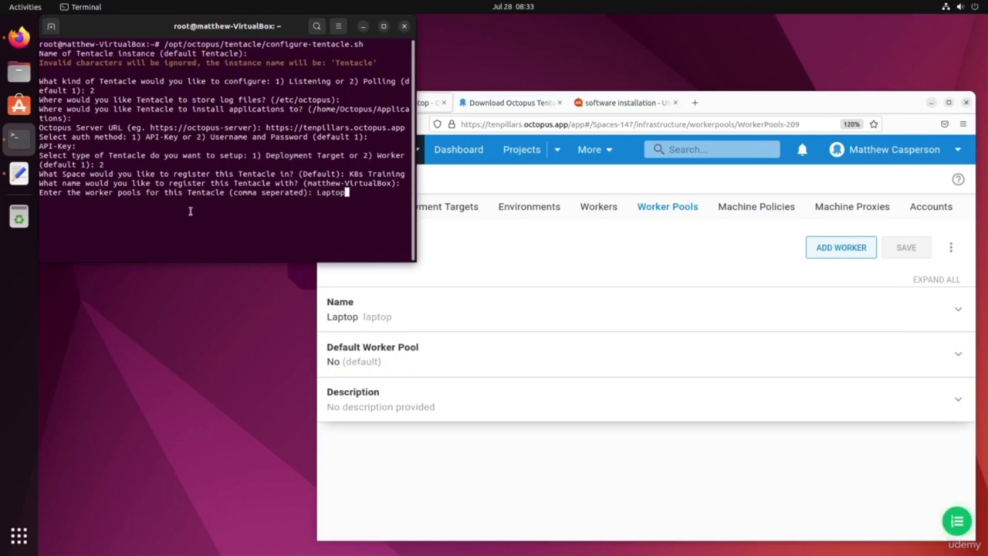
key(Return)
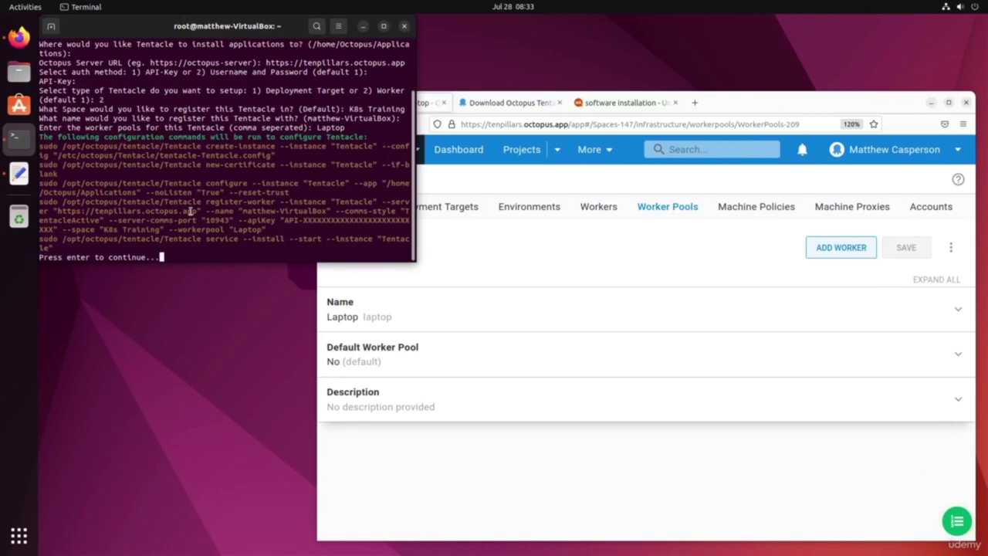
key(Return)
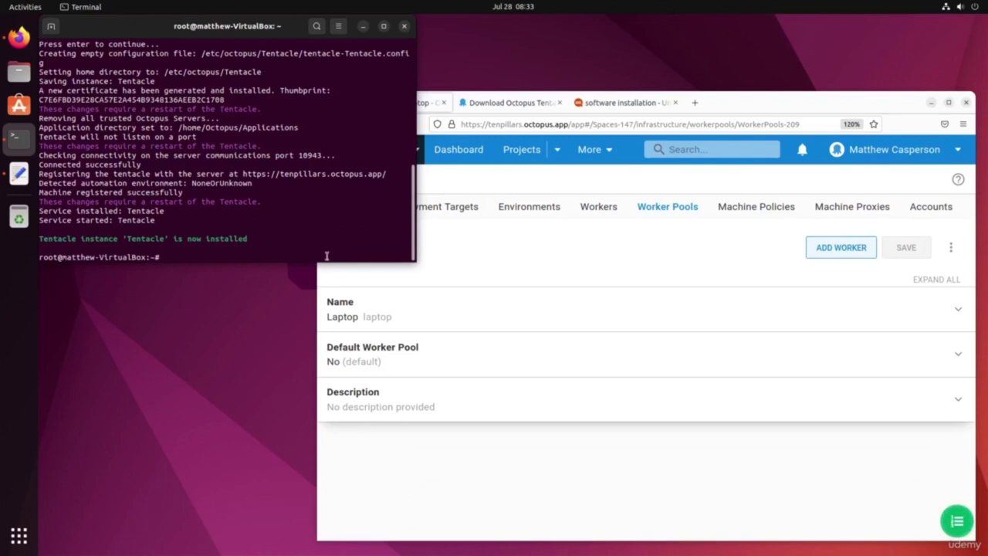
click(797, 108)
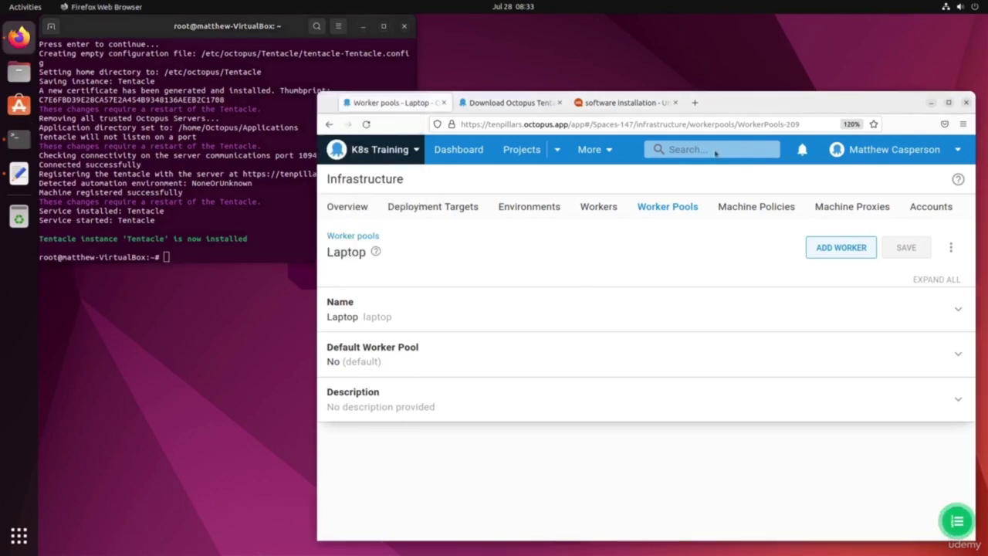
- Open the new worker under Infrastructure > Workers and confirm its connectivity check reports Healthy
click(599, 211)
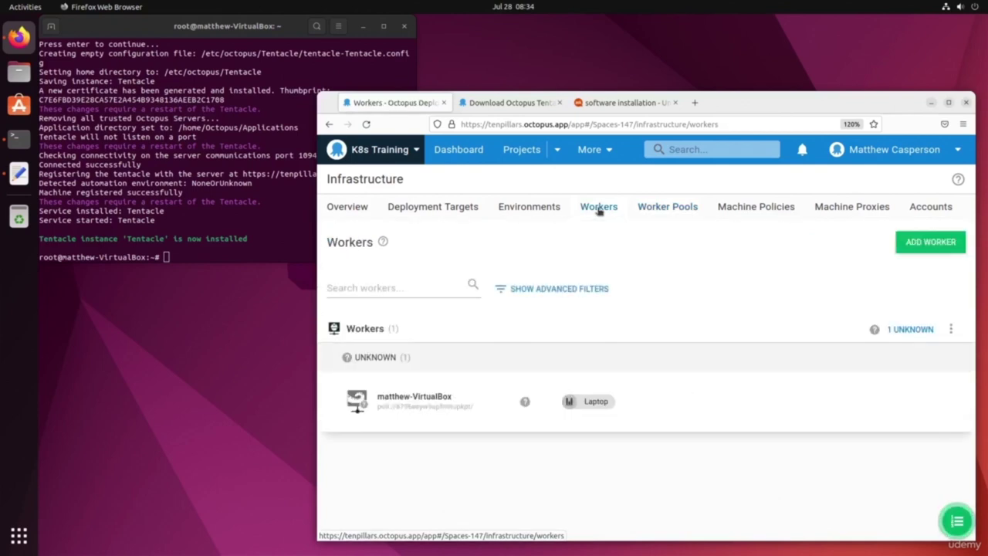
click(419, 405)
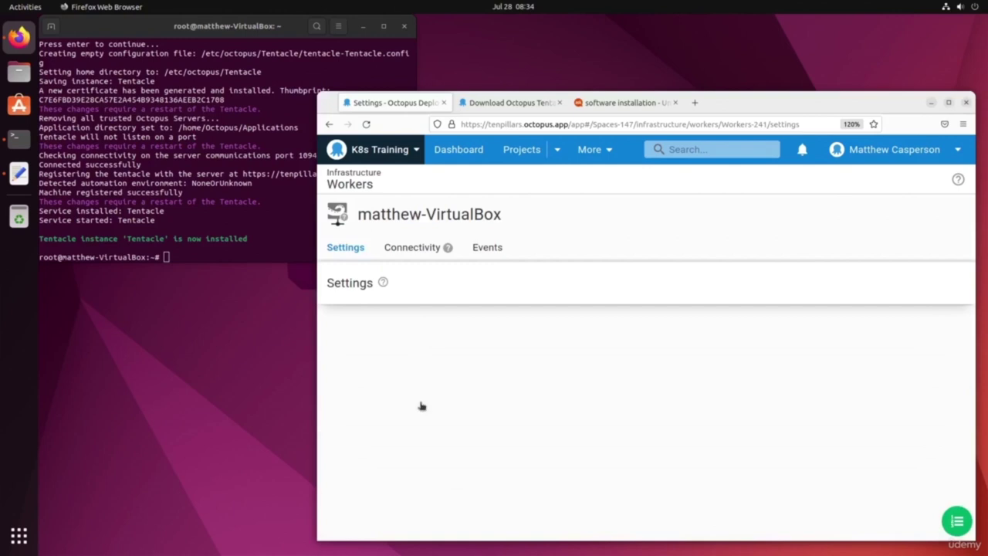
click(415, 254)
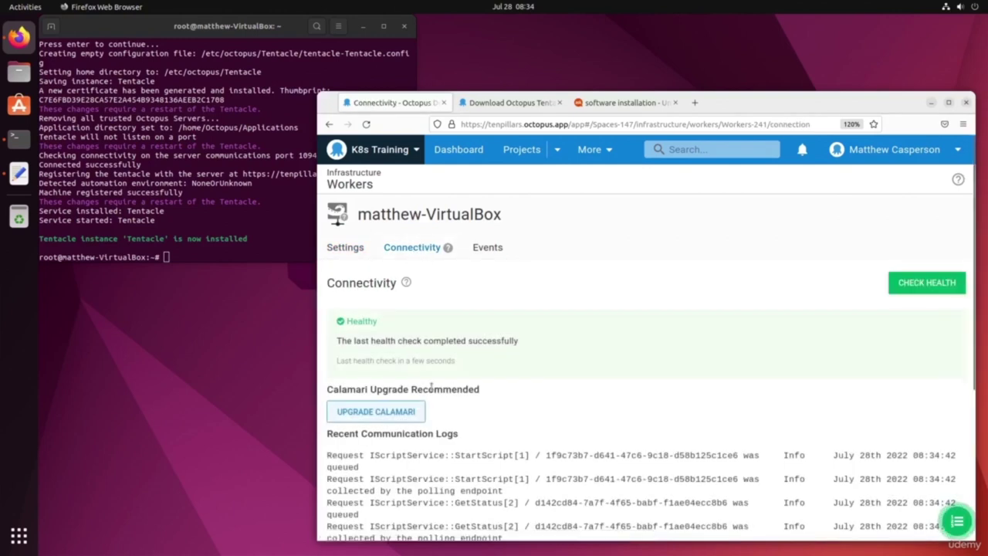
triple_click(368, 360)
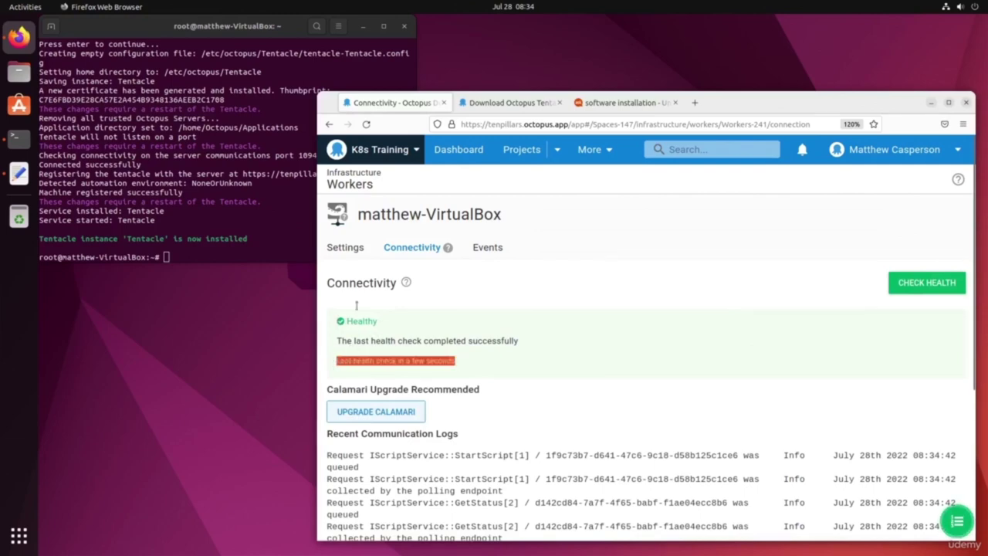
click(351, 248)
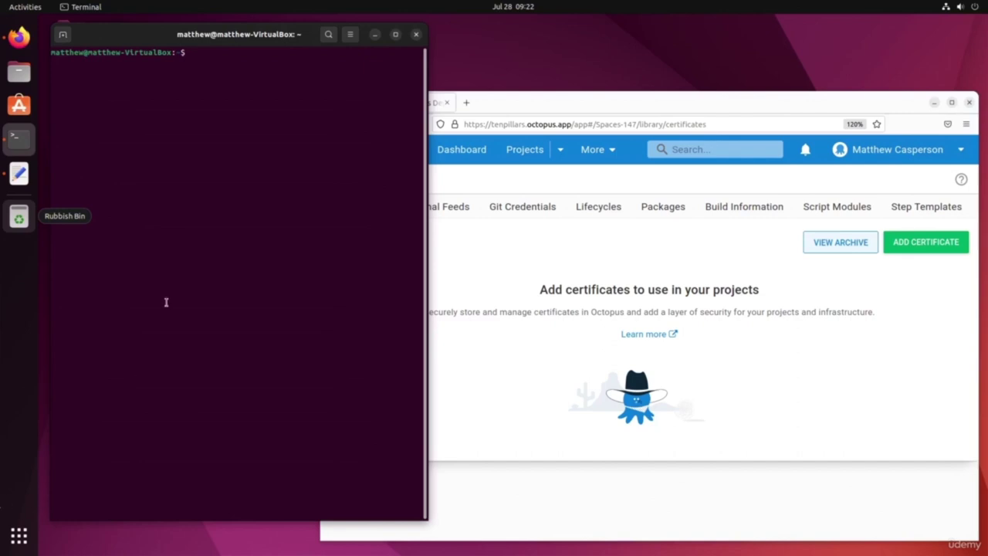
- Print ~/.kube/config and select the client-certificate-data value
click(226, 297)
text(cat)
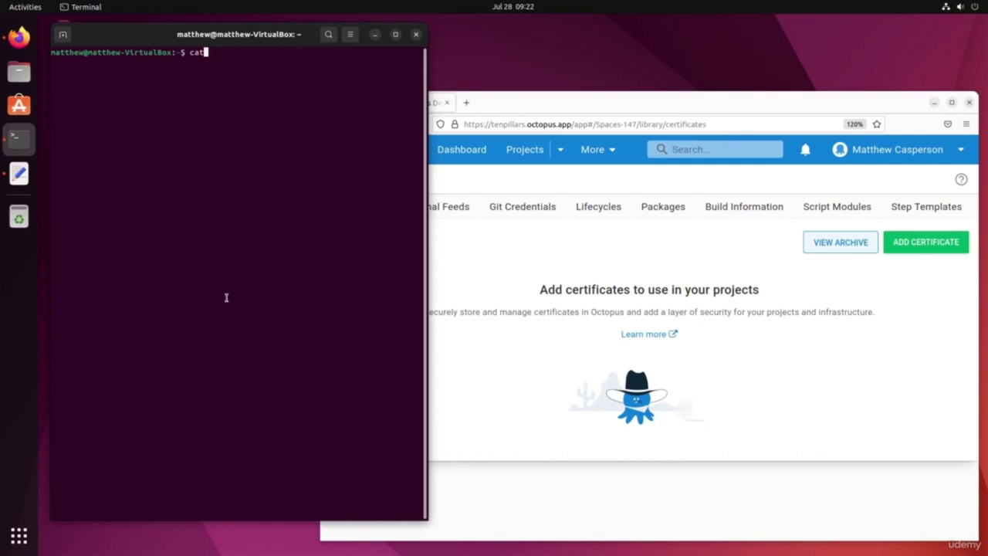
text( ~/.kube/config)
key(Return)
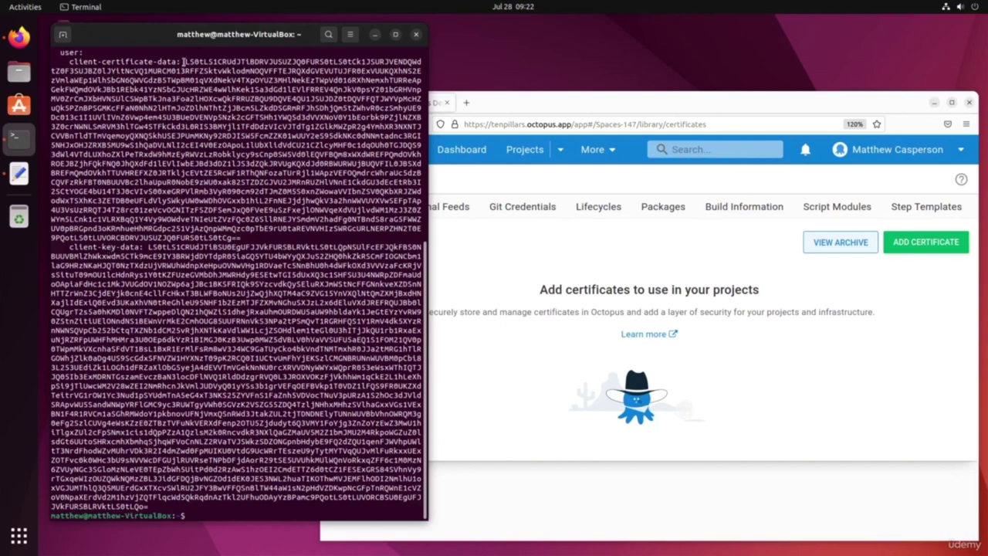
drag(184, 61, 223, 190)
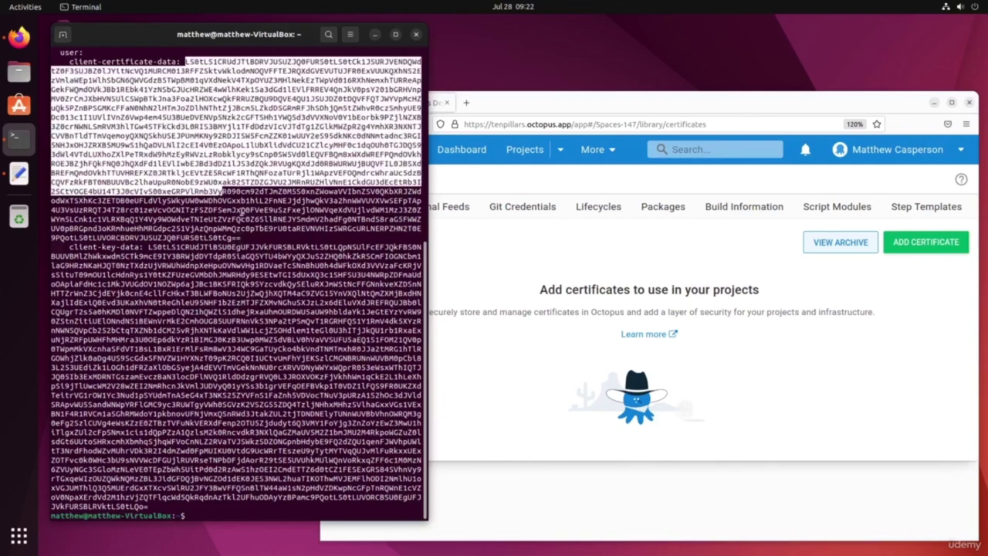
drag(223, 190, 242, 238)
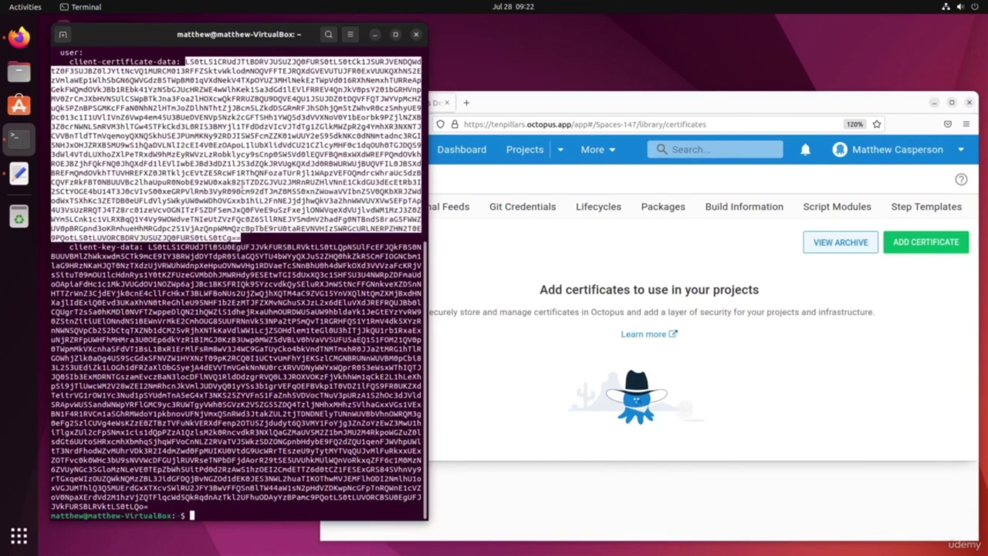
- Decode the certificate data with echo "…" | base64 -d, select the PEM output, and start a blank Text Editor document
text(echo ")
middle_click(241, 185)
text(" )
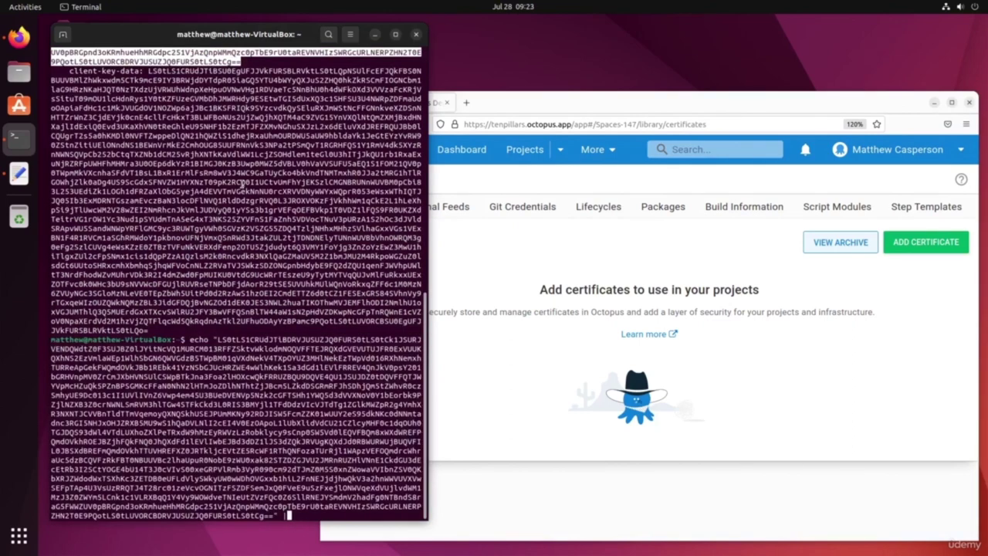
text(| base64 -d)
key(Return)
drag(51, 340, 179, 507)
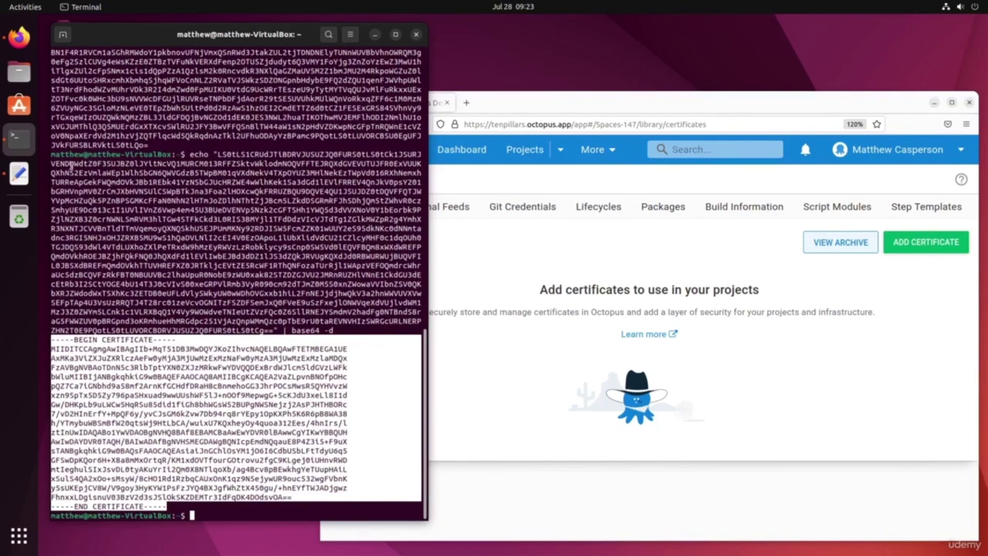
click(19, 174)
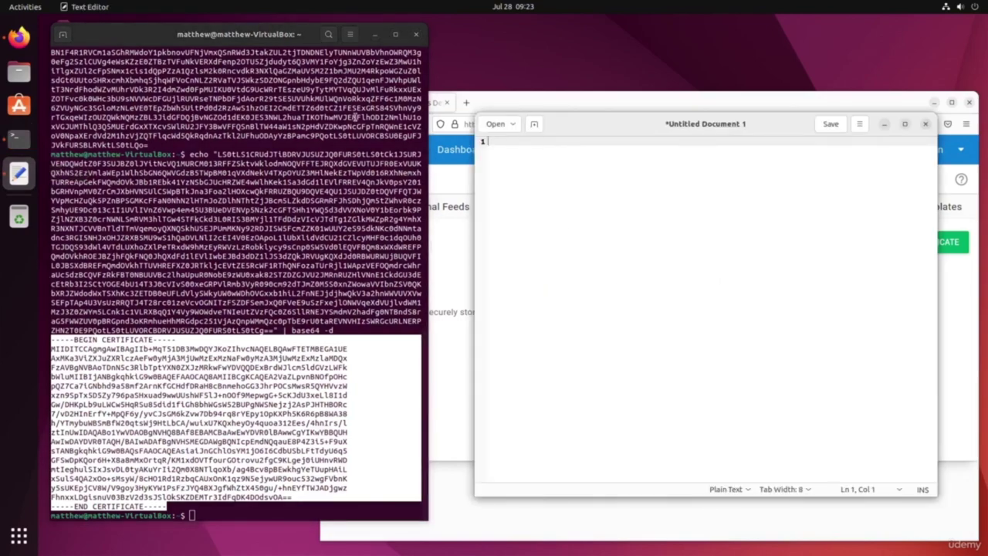
- Paste the decoded PEM certificate into the untitled document
click(166, 176)
scroll(162, 154, up, 6)
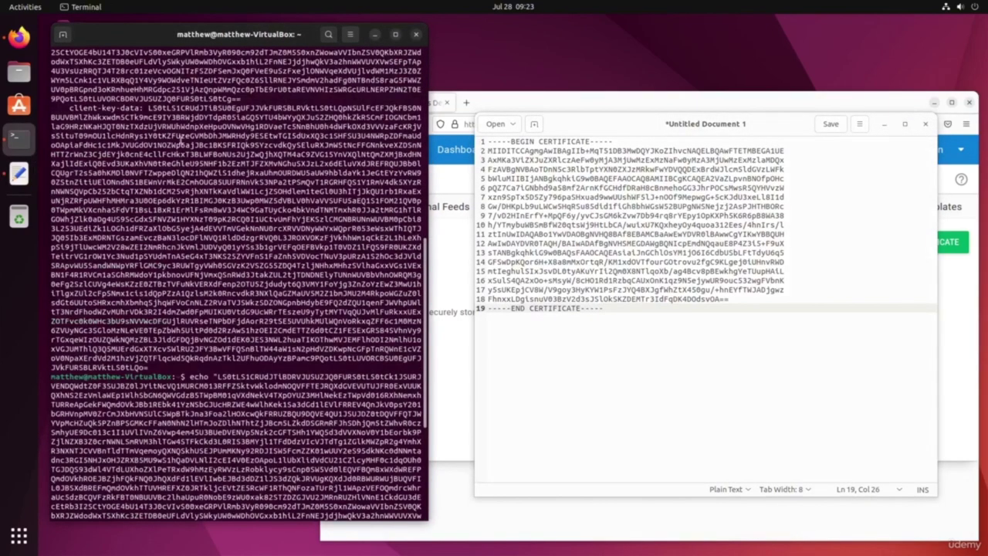
- Decode the client-key-data with echo "…" | base64 -d to get the RSA private key
drag(149, 108, 147, 368)
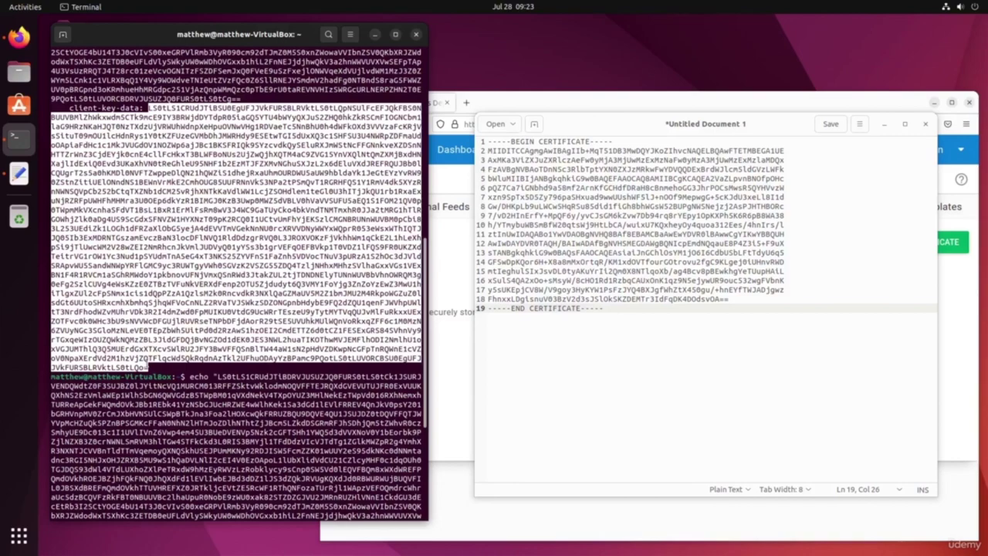
text(echo ")
key(ctrl+shift+v)
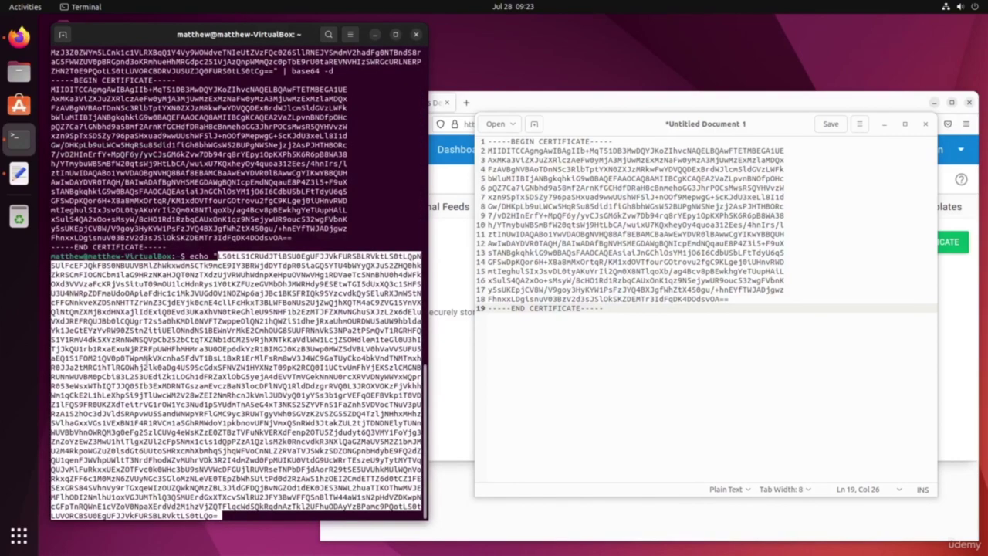
text(" | base64 )
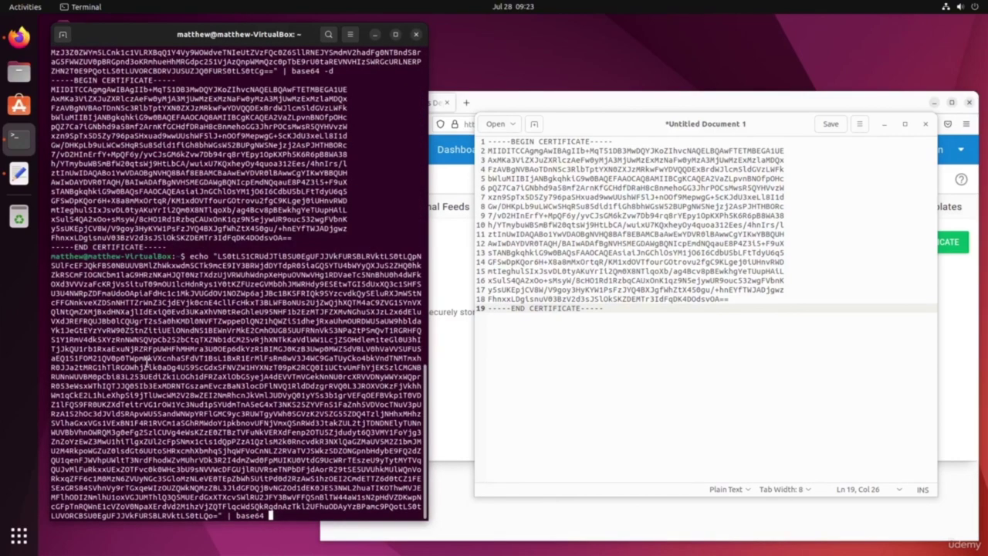
text(-d)
key(Return)
- Paste the RSA private key below the certificate and select the whole document
drag(52, 264, 180, 507)
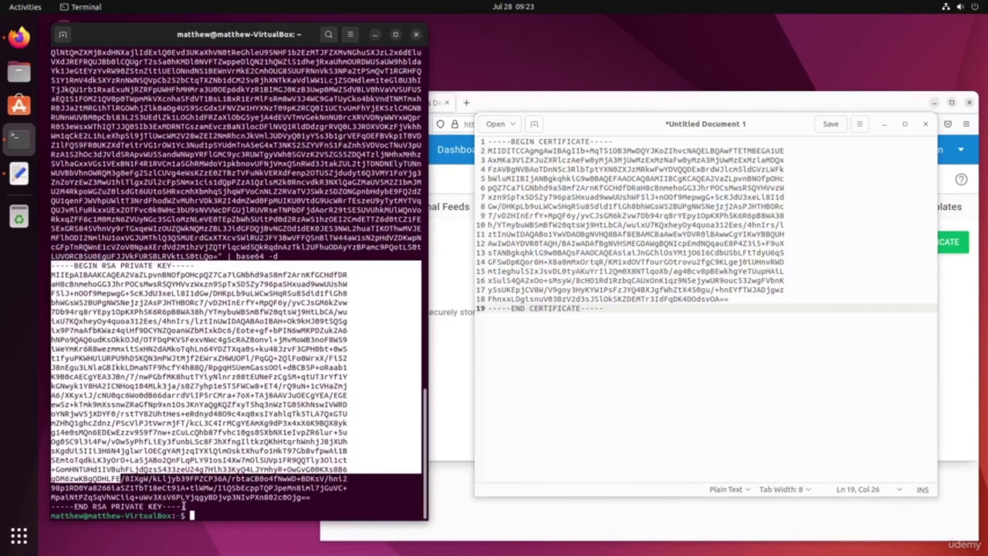
click(641, 341)
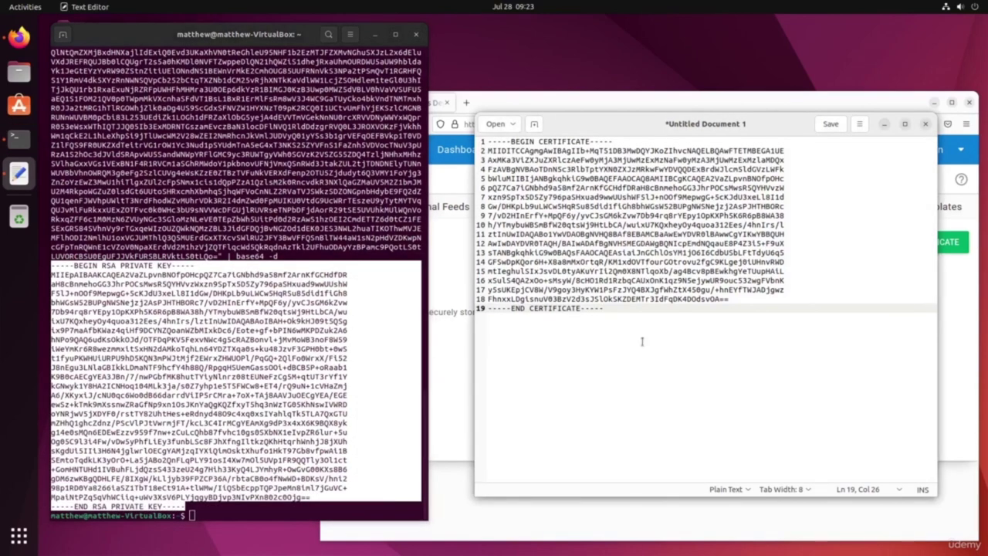
key(Return)
key(ctrl+v)
scroll(575, 154, up, 5)
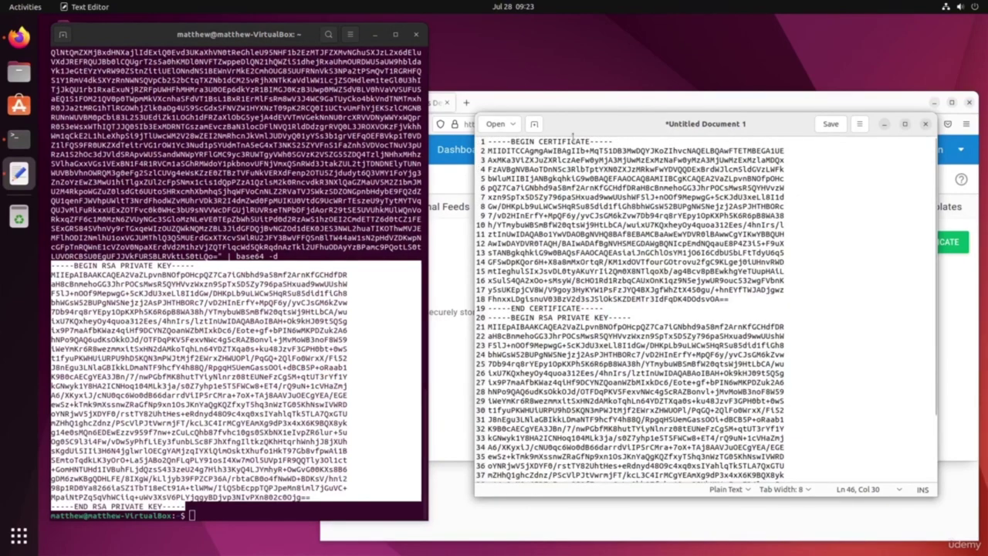
drag(557, 318, 609, 318)
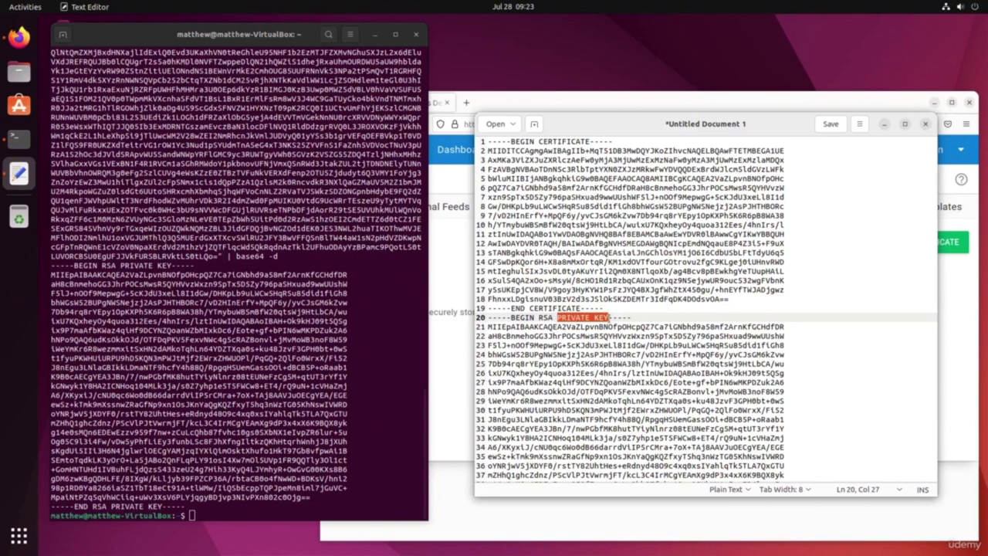
key(ctrl+a)
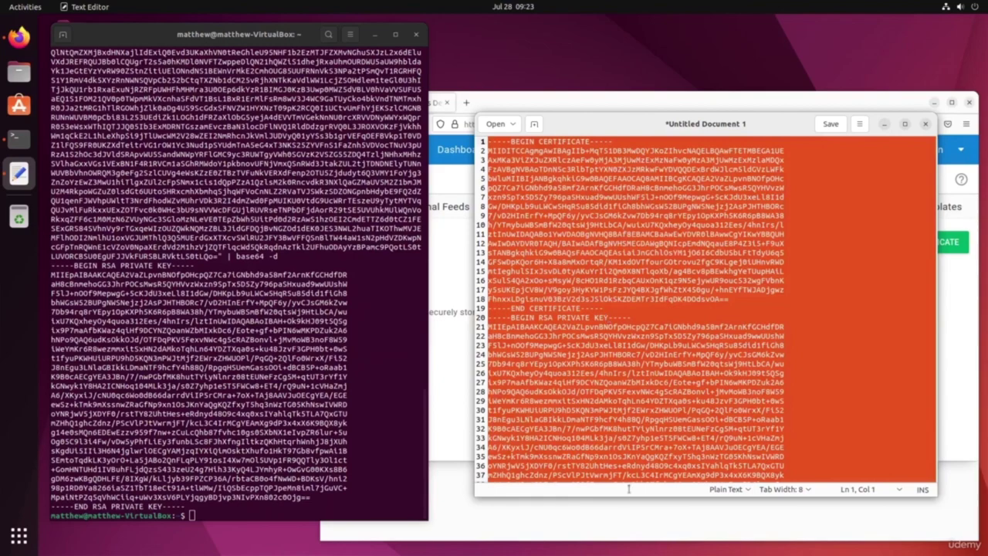
click(586, 100)
click(601, 153)
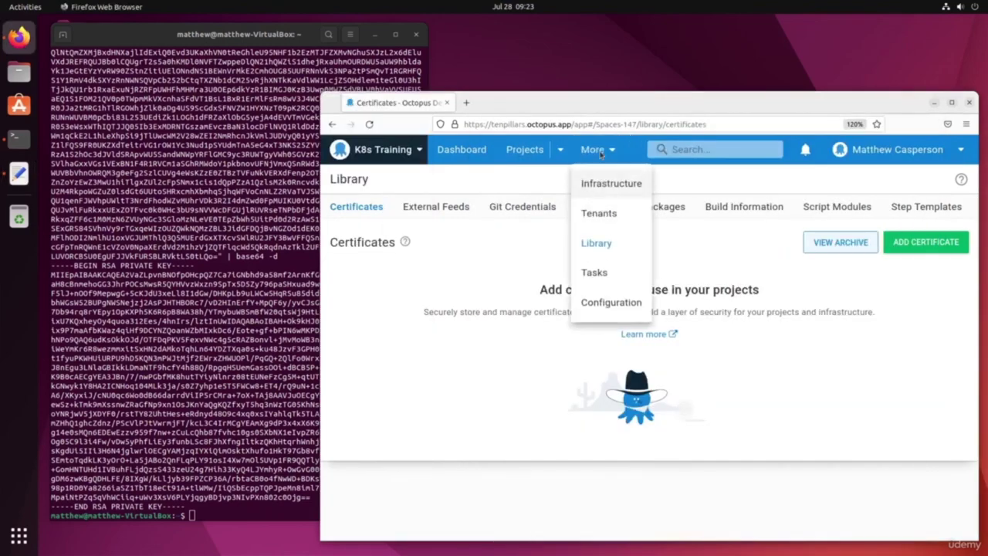
- Save a Library certificate named 'Kind Development' with the pasted certificate and private key text
click(600, 246)
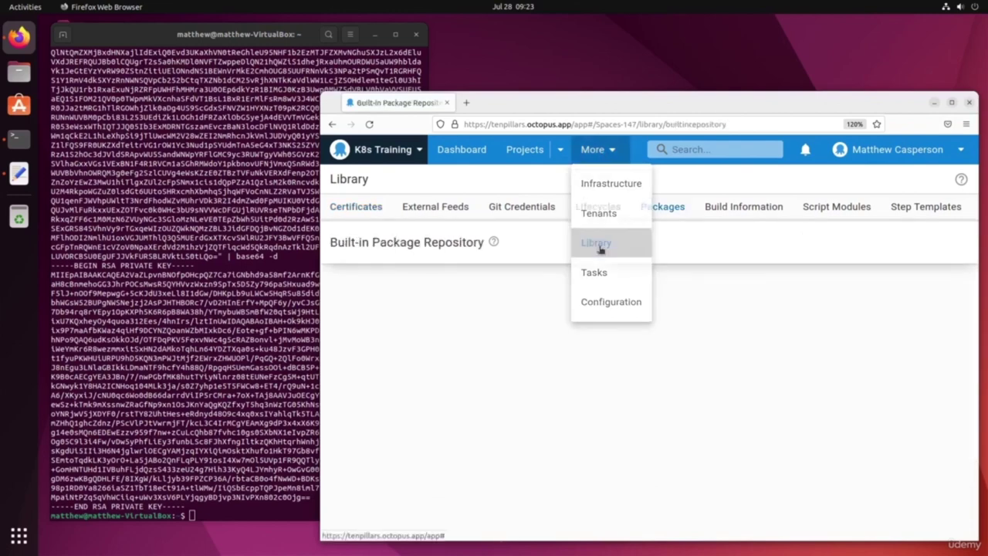
click(353, 208)
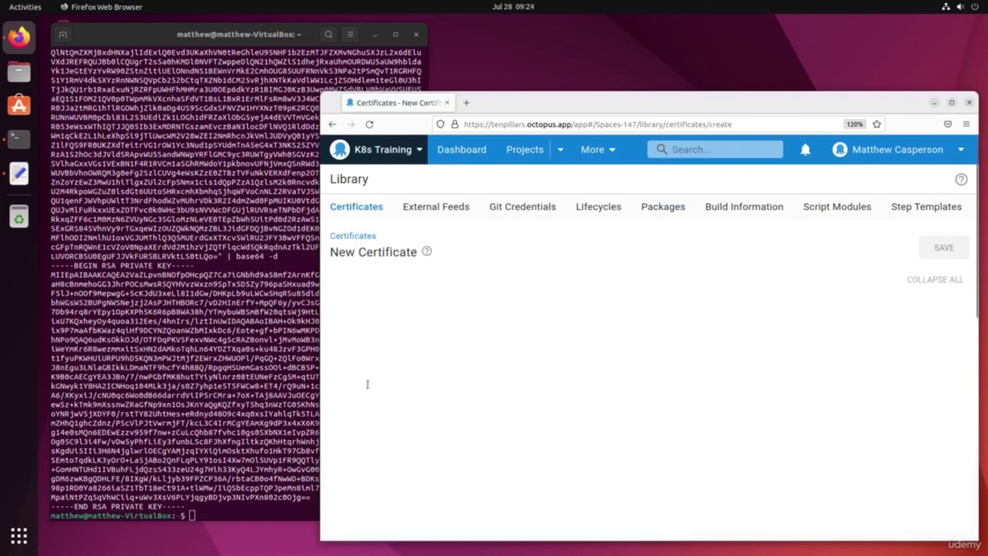
text(K)
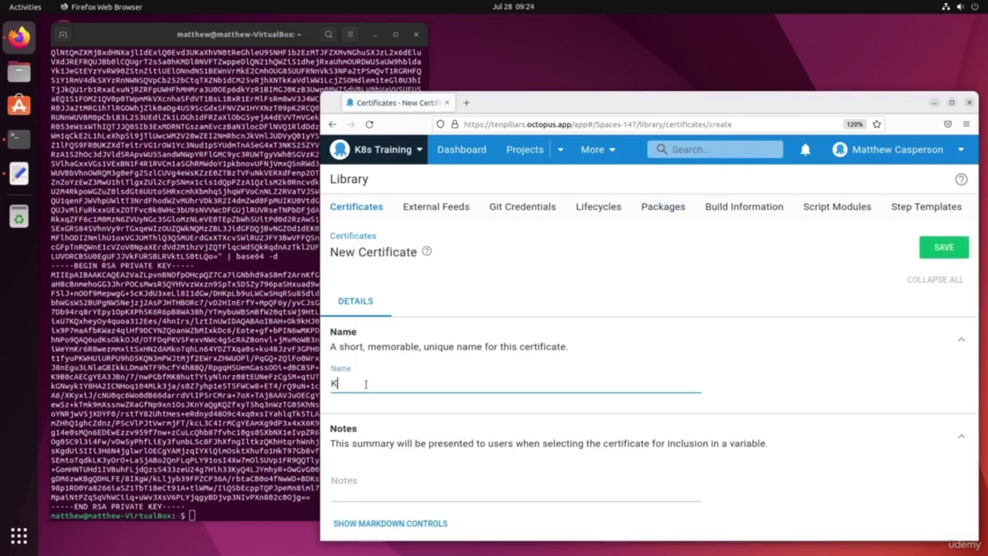
text(ind Deybe)
key(BackSpace)
key(BackSpace)
text(elopment)
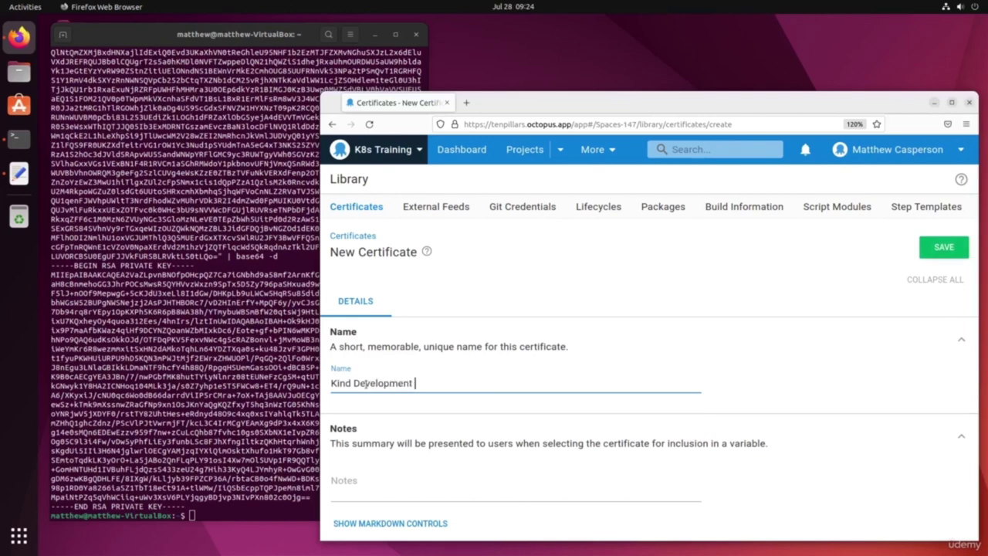
scroll(369, 378, down, 5)
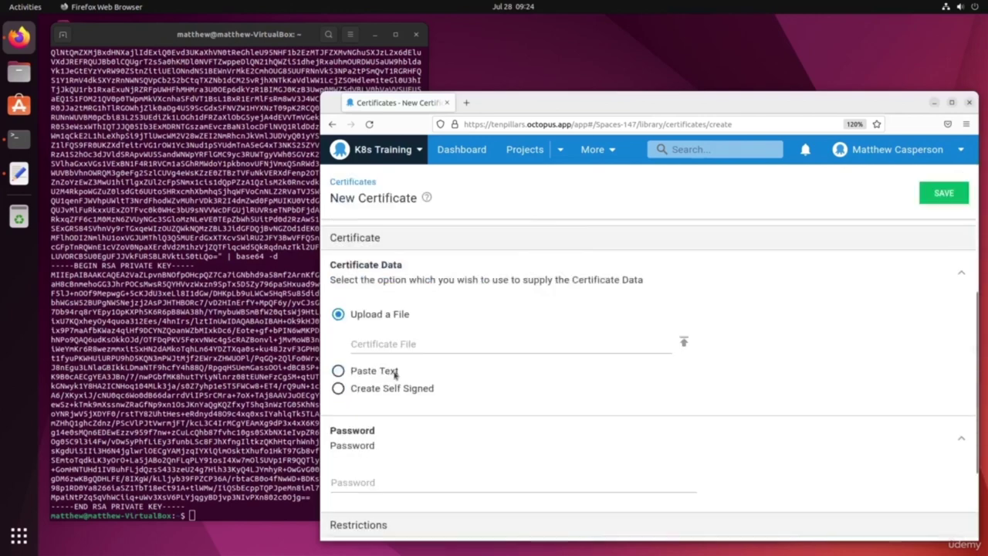
click(372, 332)
click(376, 340)
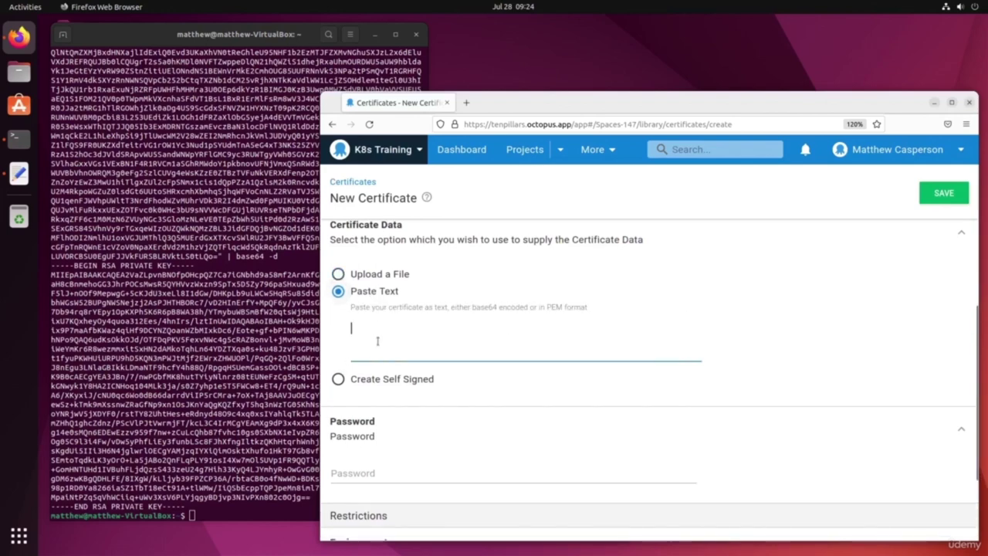
key(ctrl+v)
click(943, 193)
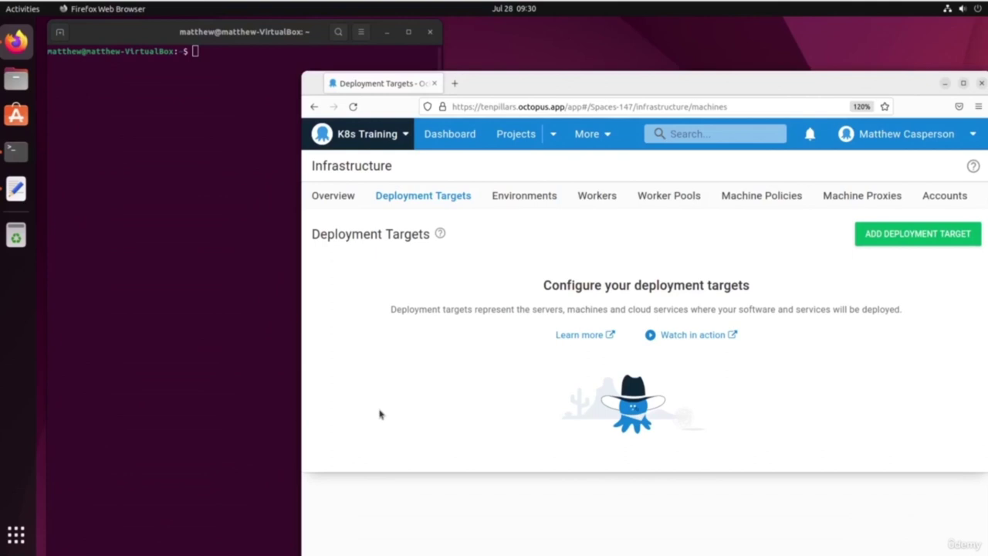
- Under Infrastructure > Deployment Targets, add a Kubernetes Cluster deployment target
click(593, 136)
click(596, 170)
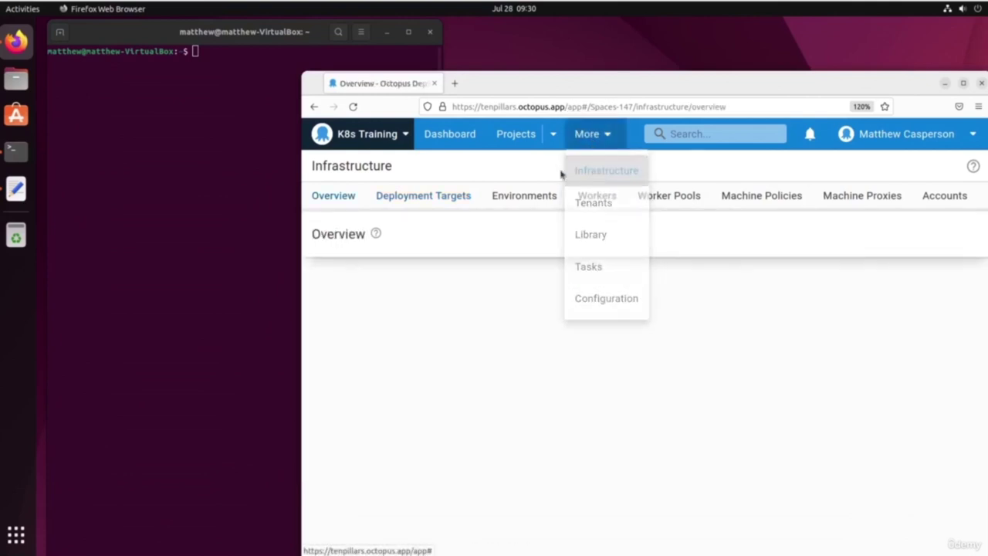
click(444, 200)
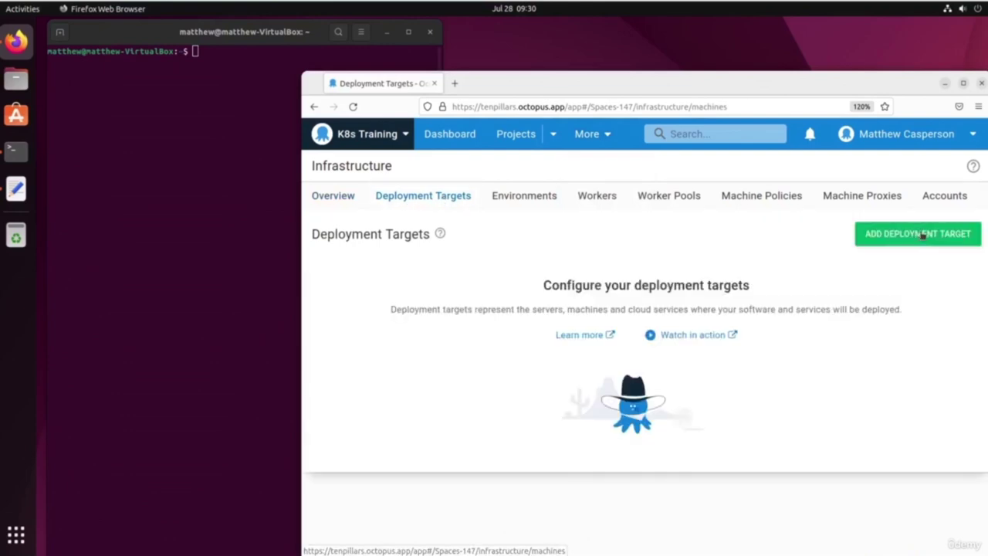
click(923, 236)
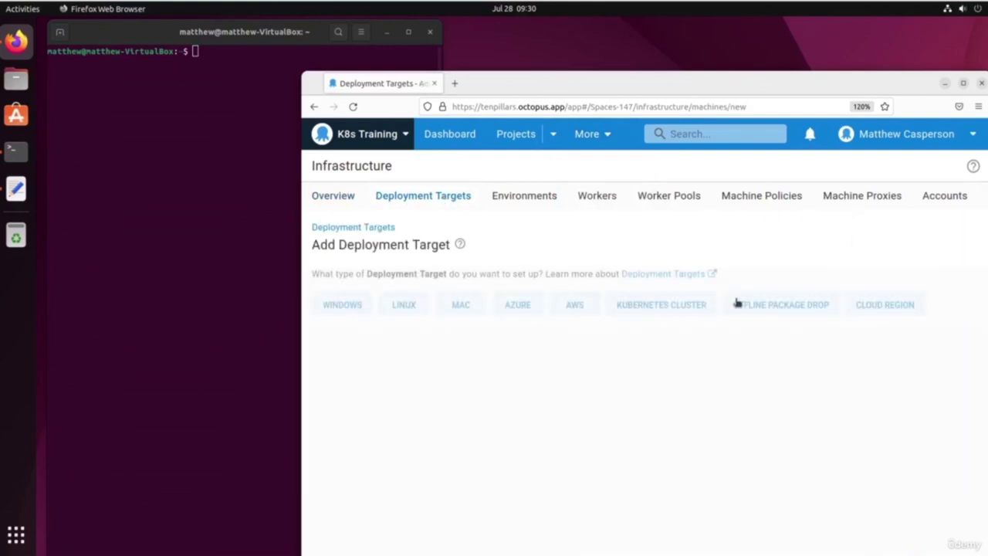
click(704, 314)
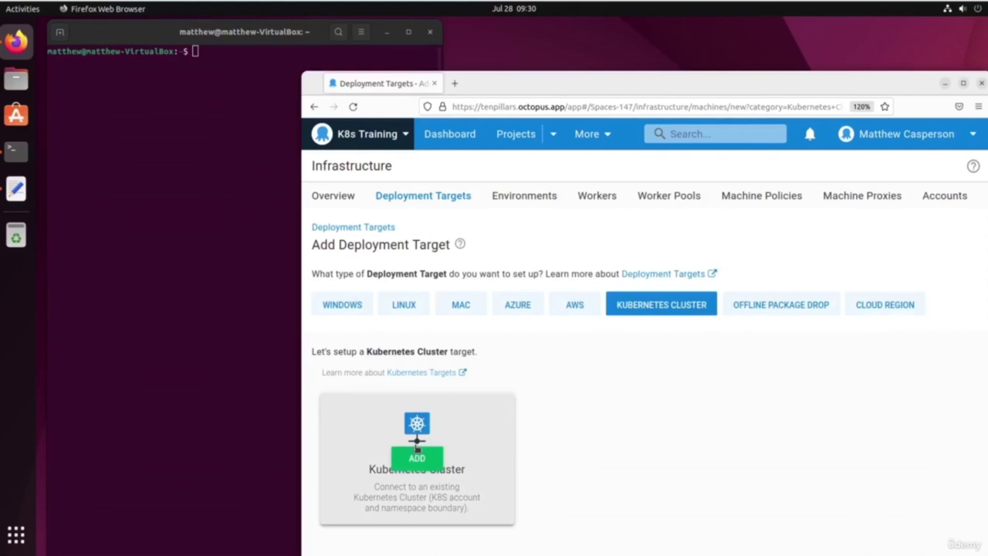
click(424, 460)
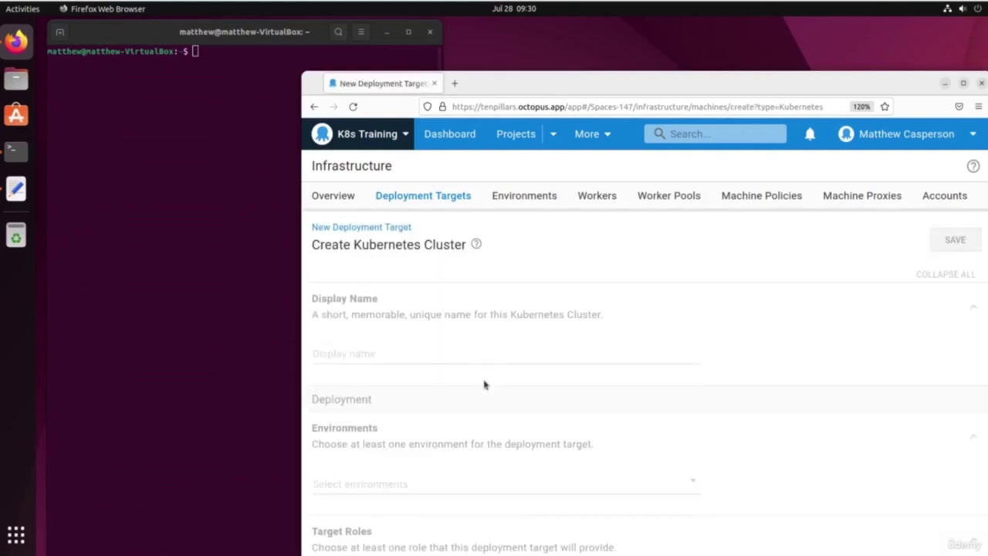
- Name the target 'Develoment Kind Cluster', assign it to Development, and add role Kubernetes
click(474, 355)
text(Develoment Kind Cluster)
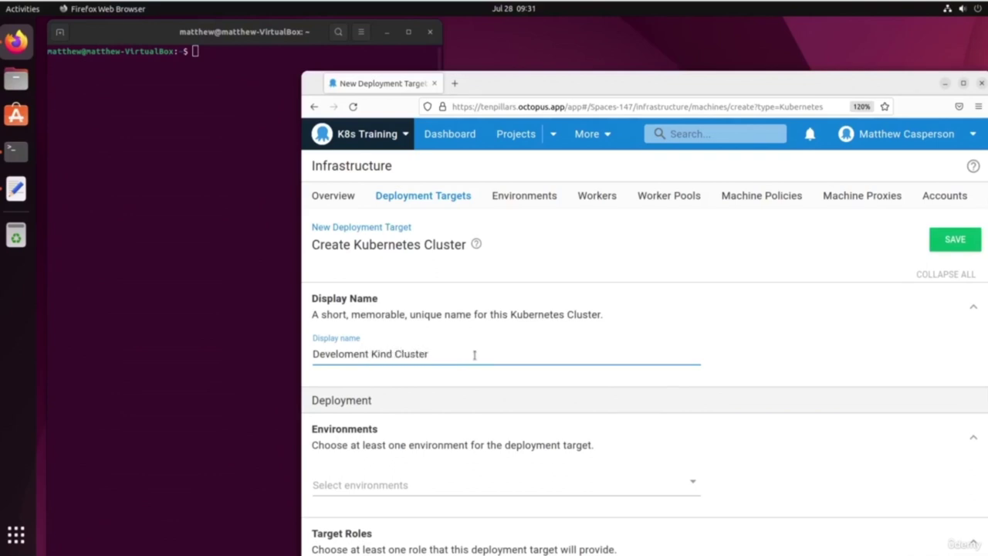
scroll(474, 355, down, 2)
click(416, 330)
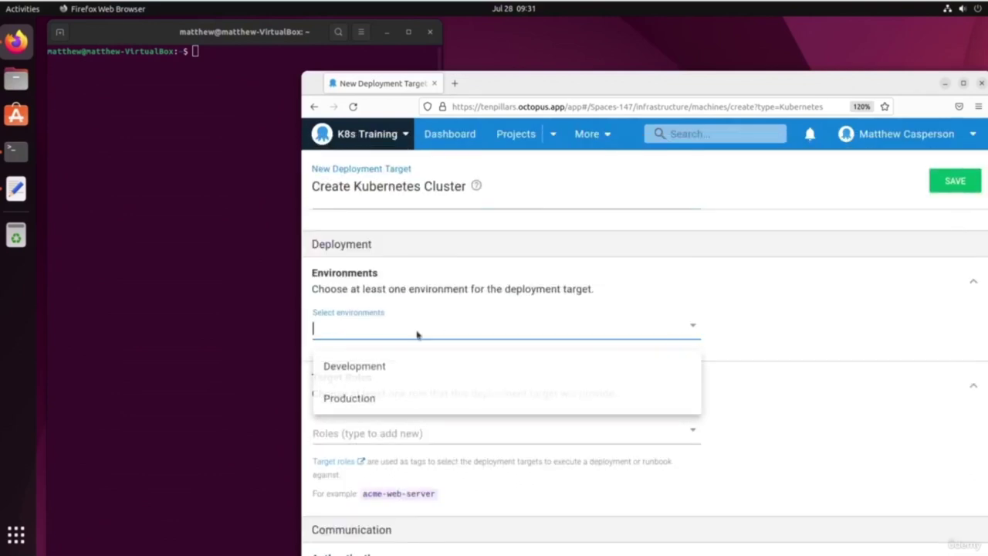
click(380, 369)
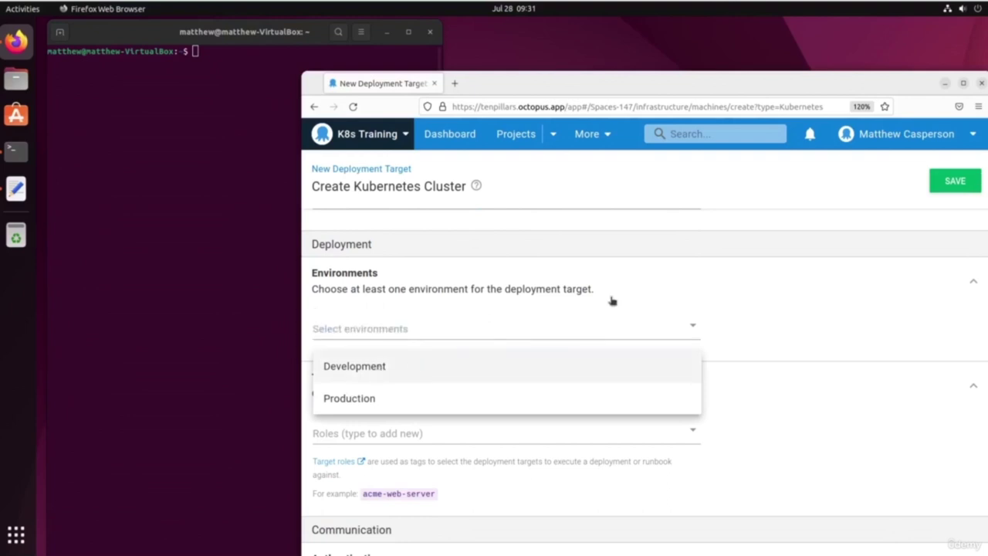
scroll(613, 294, down, 3)
click(403, 308)
text(Kuber)
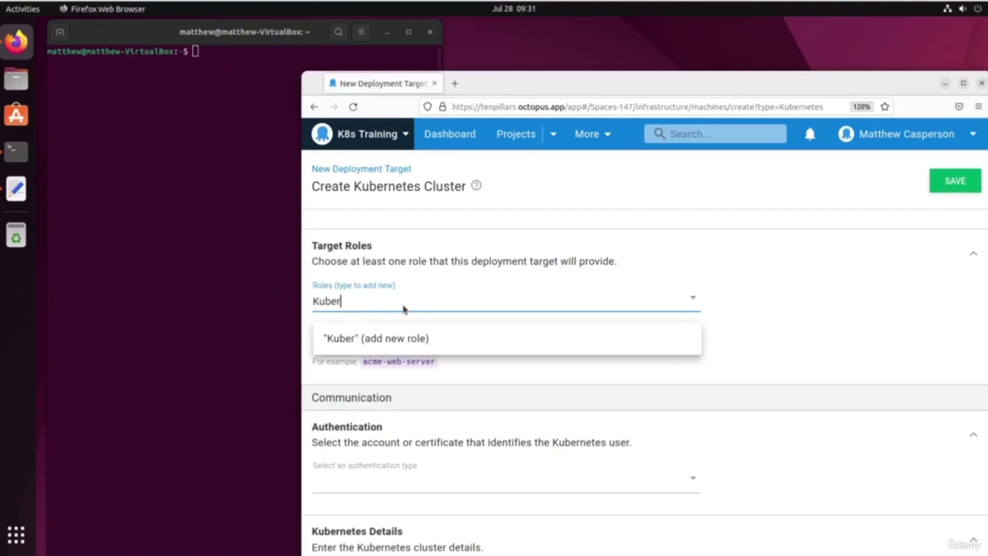
text(netes)
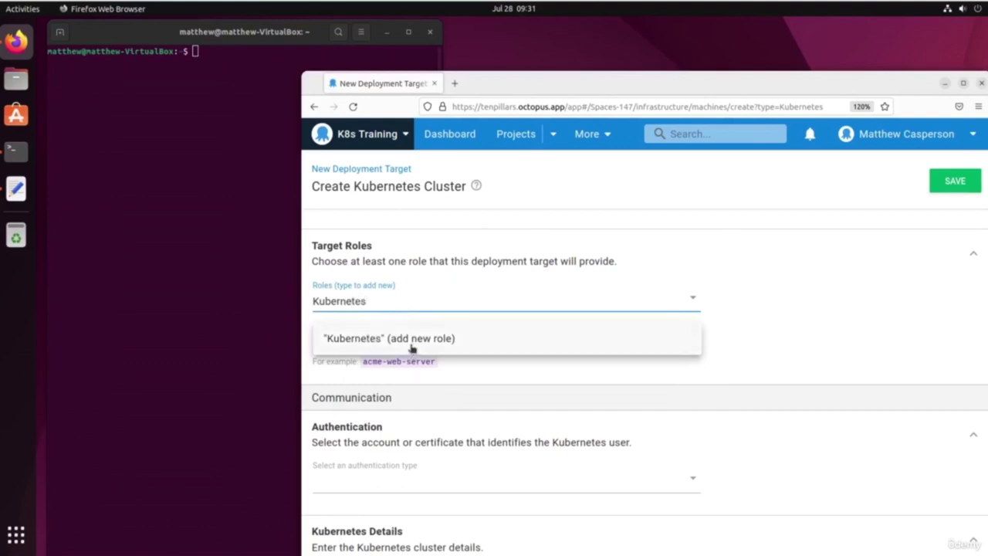
click(412, 340)
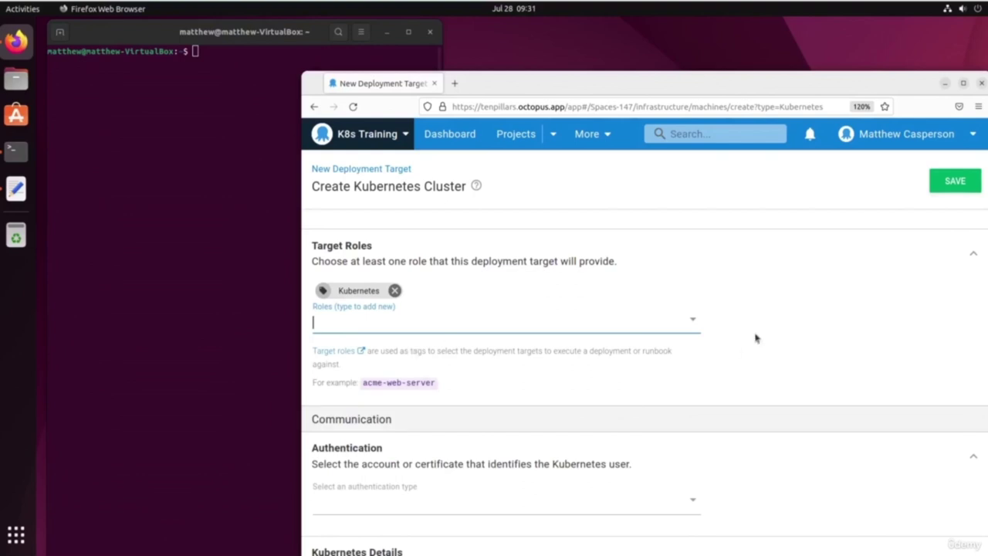
- Set authentication to Client Certificate using the Kind Development Cluster certificate
scroll(642, 329, down, 4)
click(445, 358)
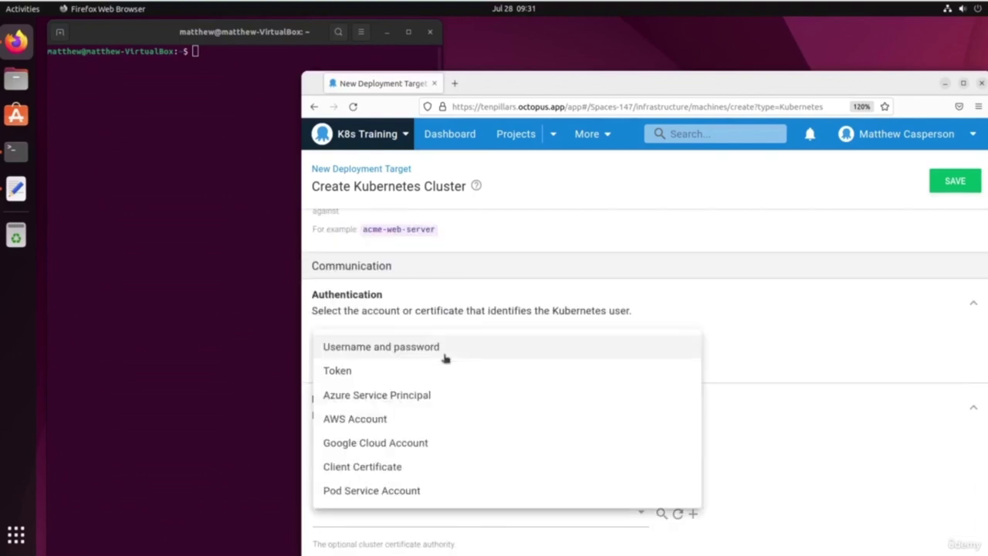
key(Return)
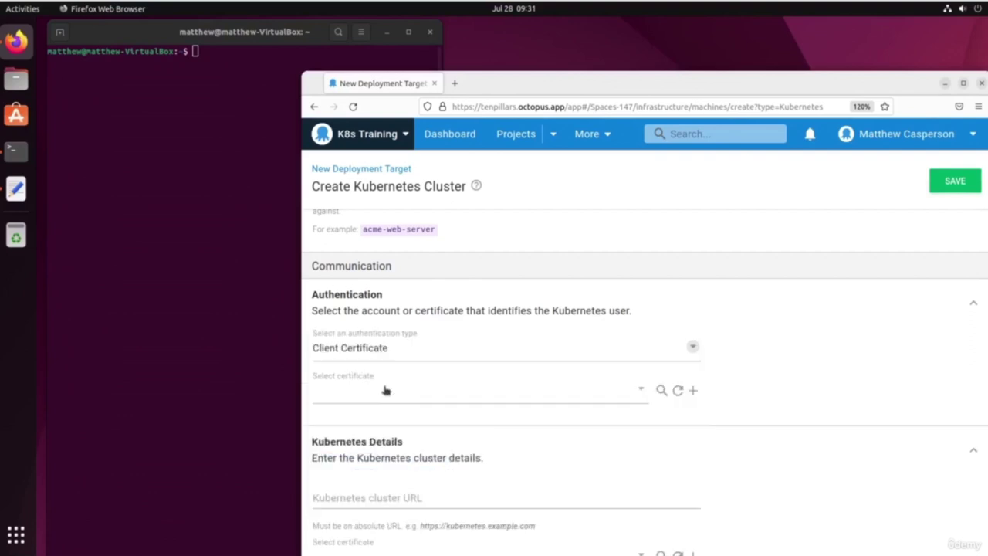
click(382, 392)
click(380, 435)
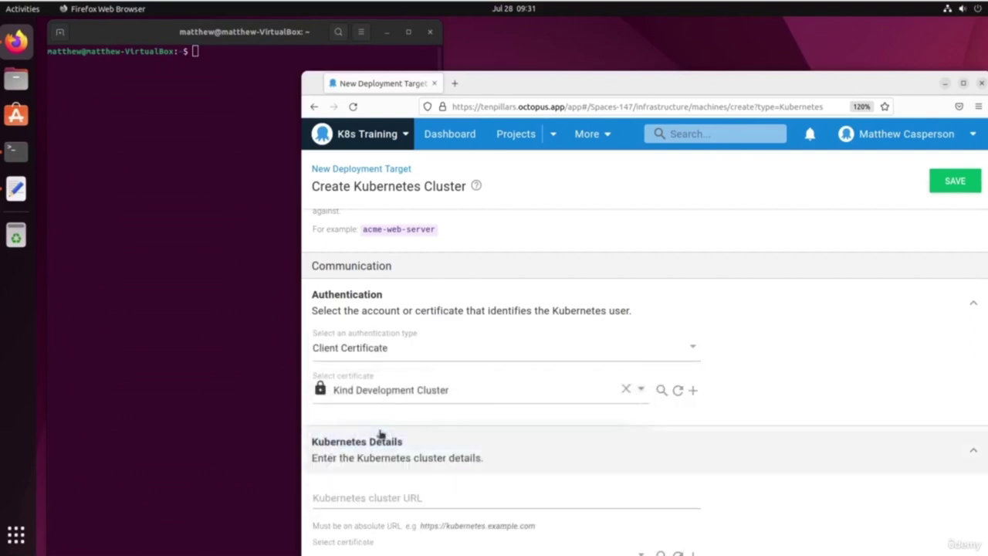
scroll(522, 397, down, 6)
click(407, 276)
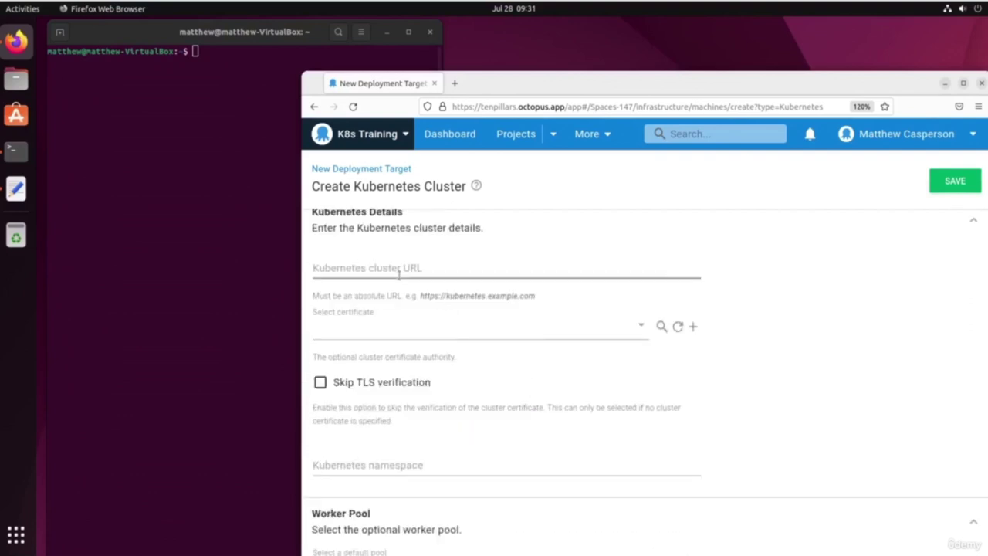
click(196, 253)
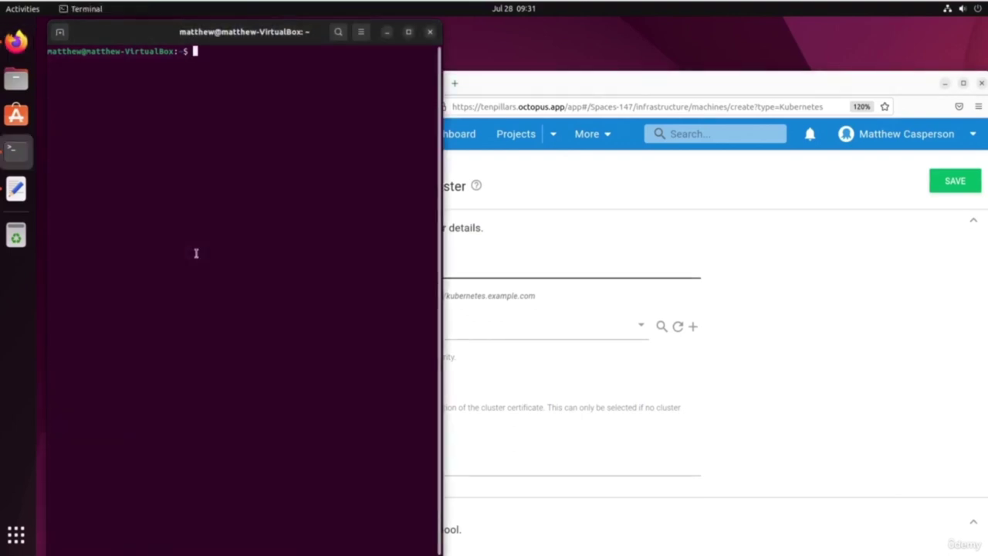
text(cat ~/.kube/config)
key(Return)
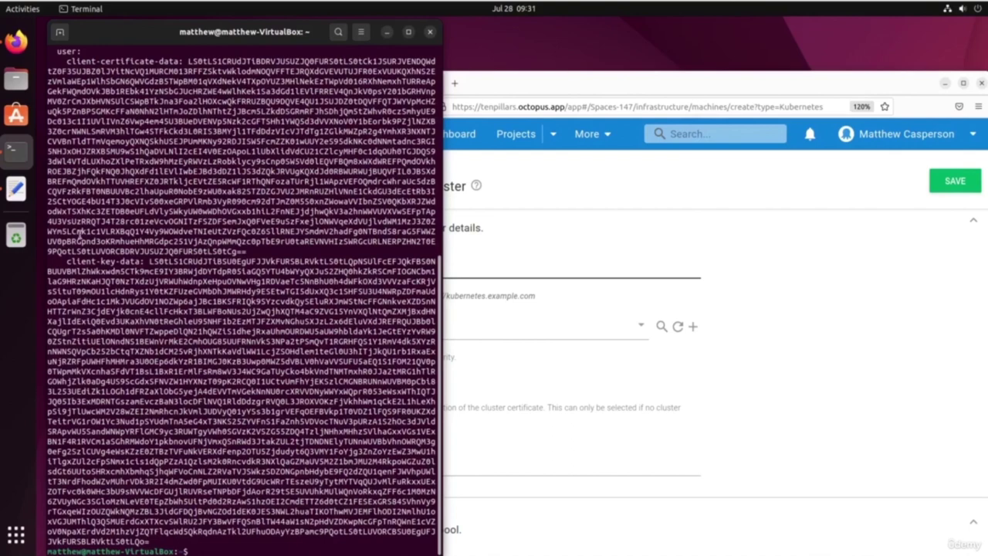
scroll(82, 233, up, 3)
drag(105, 231, 219, 237)
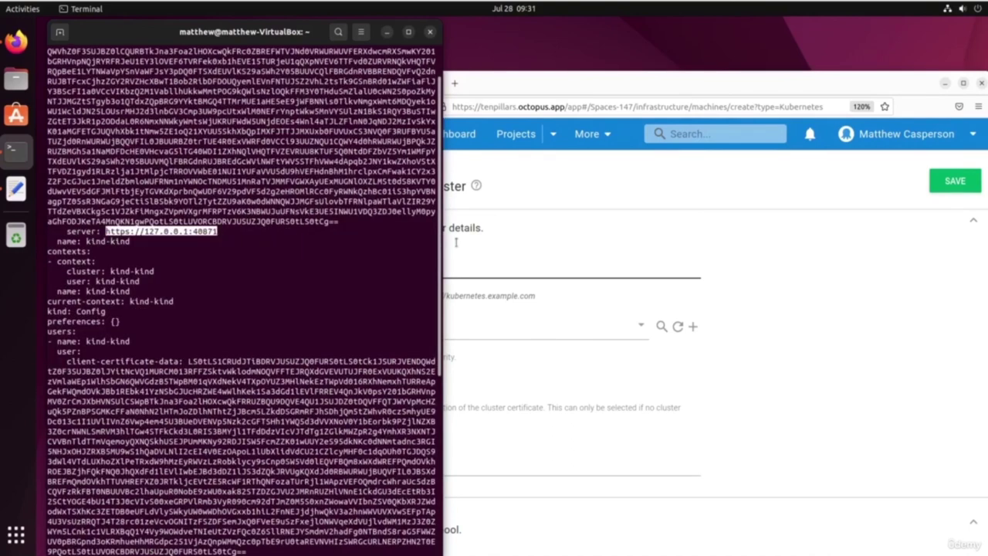
click(617, 84)
click(365, 271)
text(https://127.0.0.1:40871)
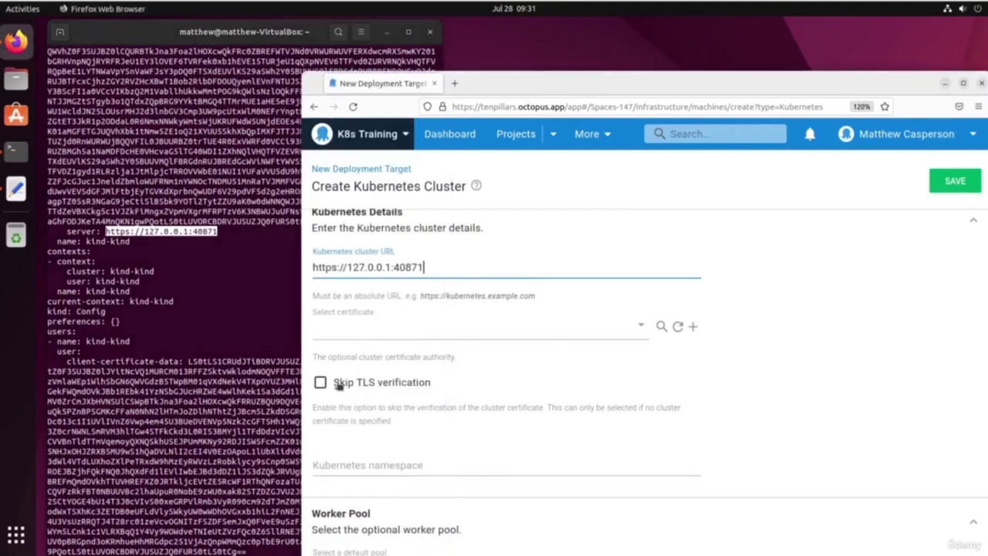
click(540, 389)
scroll(545, 393, down, 3)
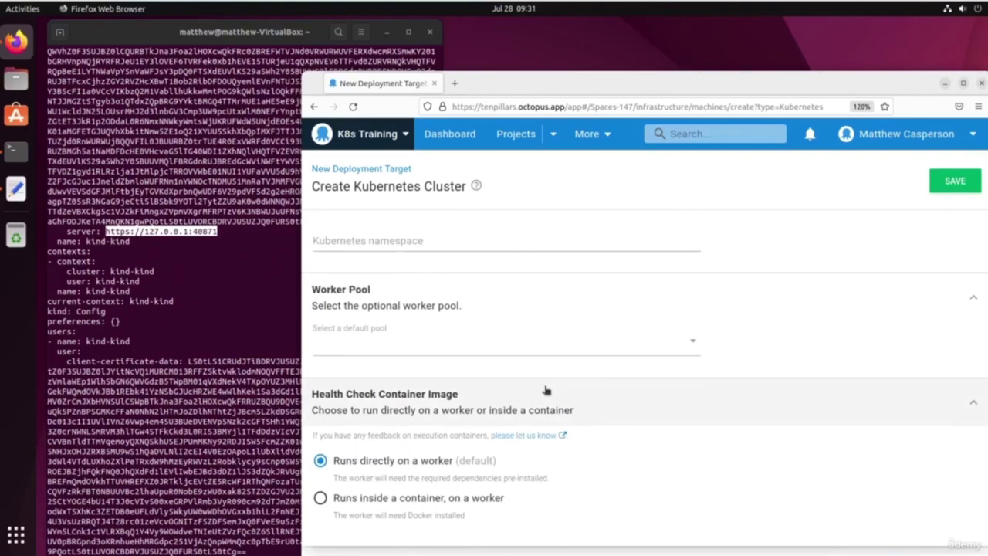
scroll(545, 390, up, 2)
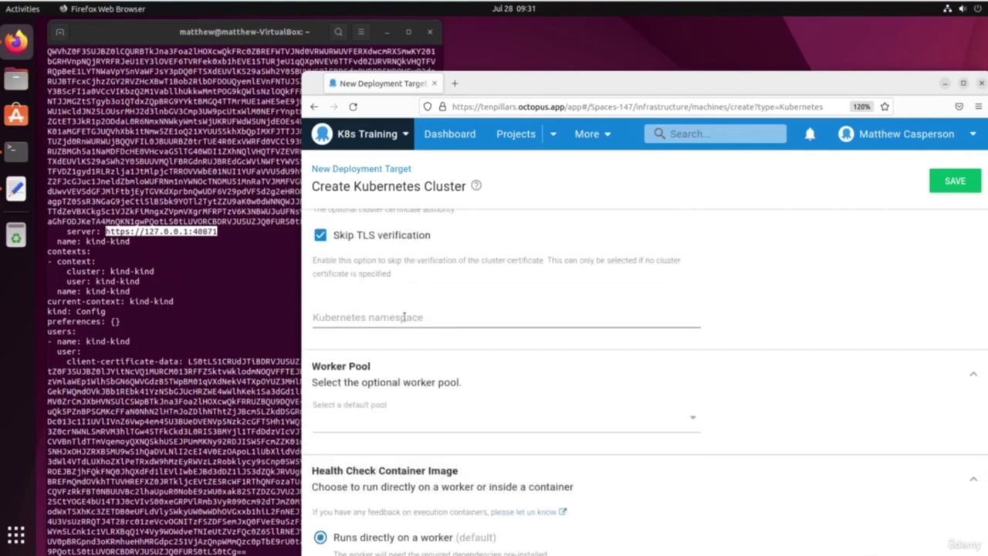
click(395, 423)
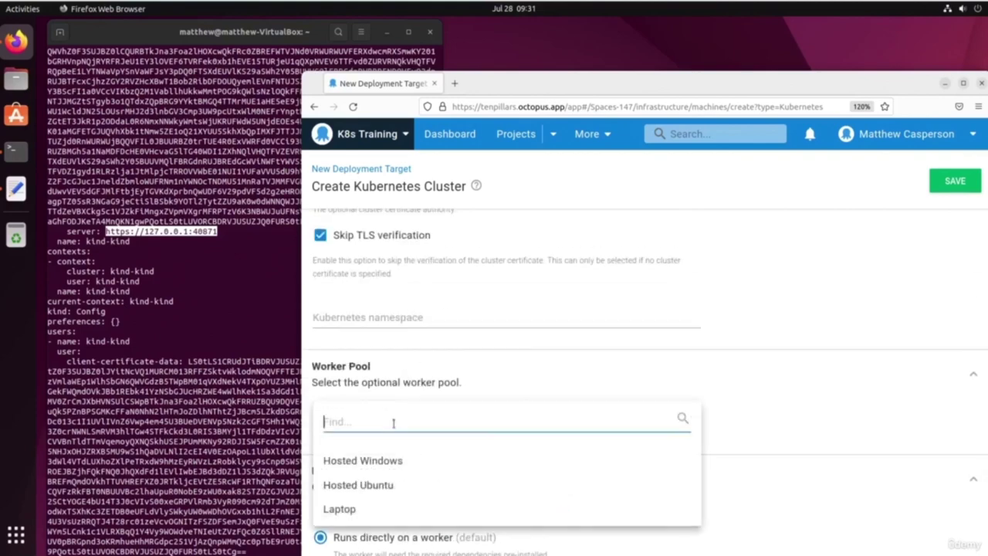
click(361, 510)
scroll(572, 386, down, 2)
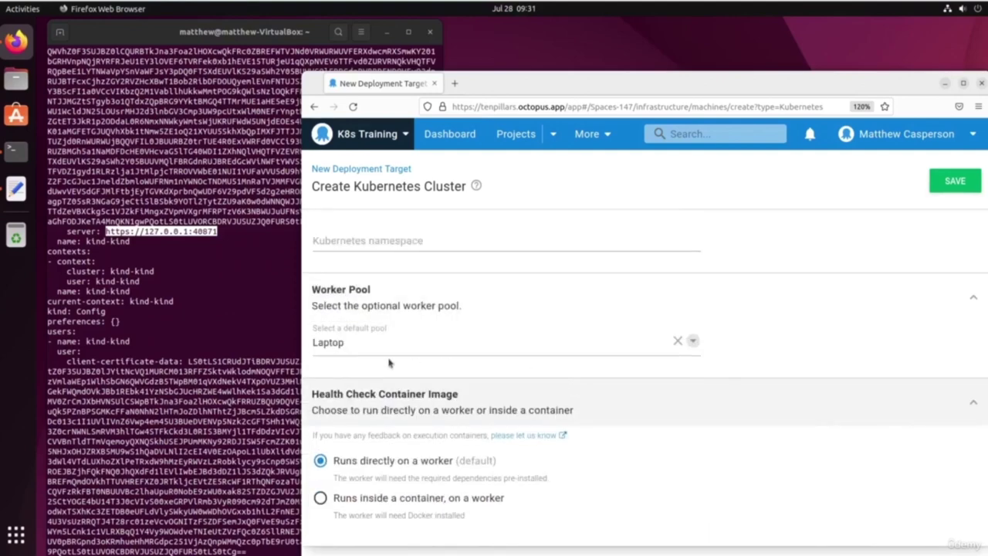
click(954, 181)
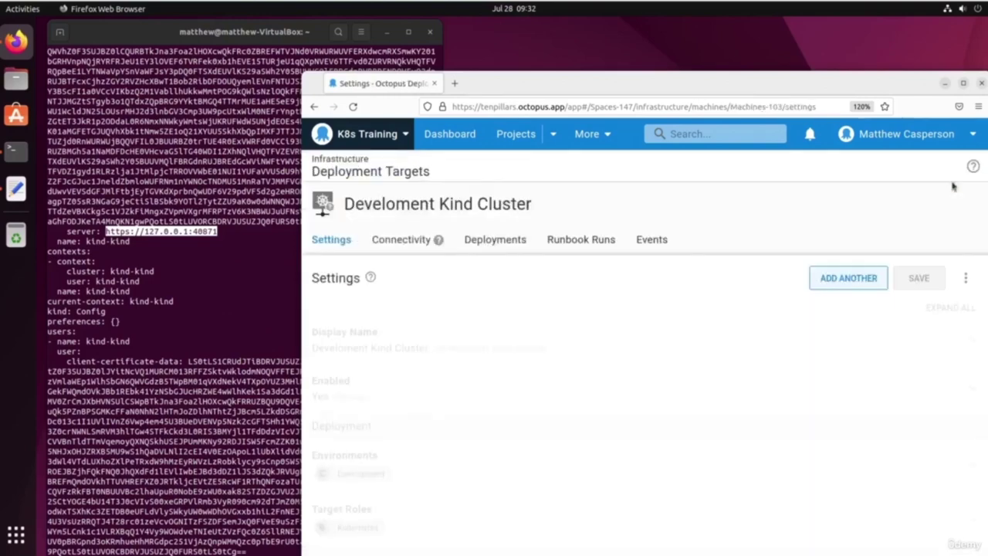
click(417, 241)
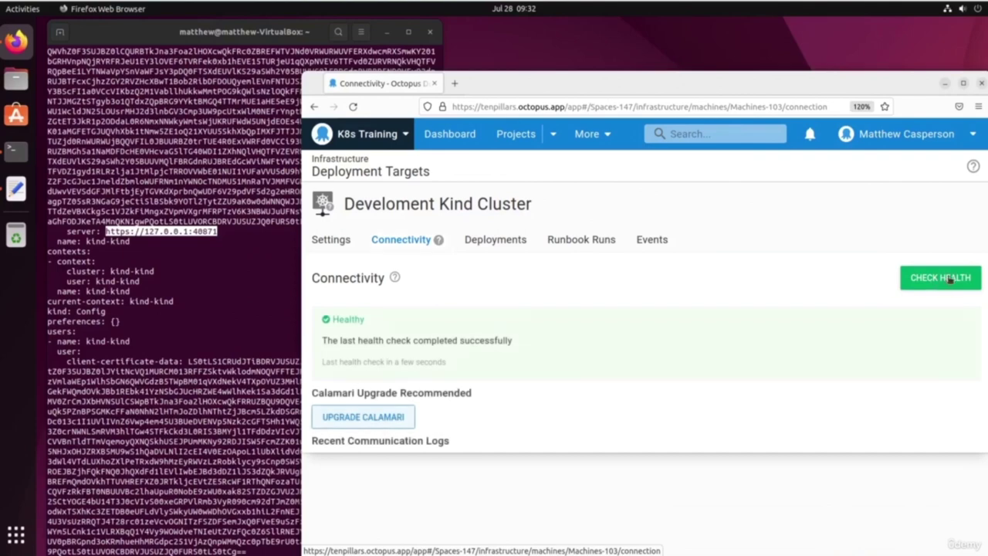
mouse_move(447, 363)
mouse_down()
mouse_move(370, 364)
mouse_move(320, 338)
mouse_up()
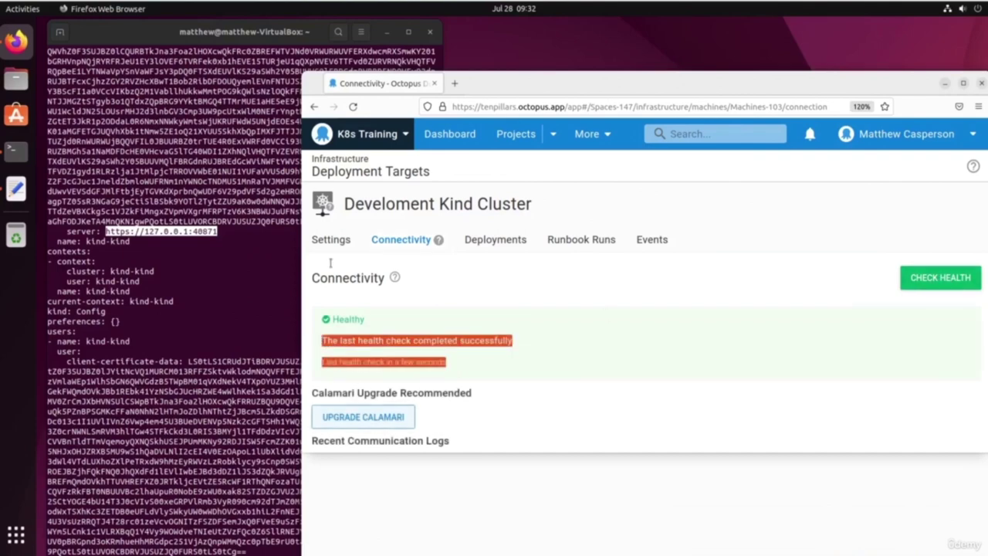
click(332, 241)
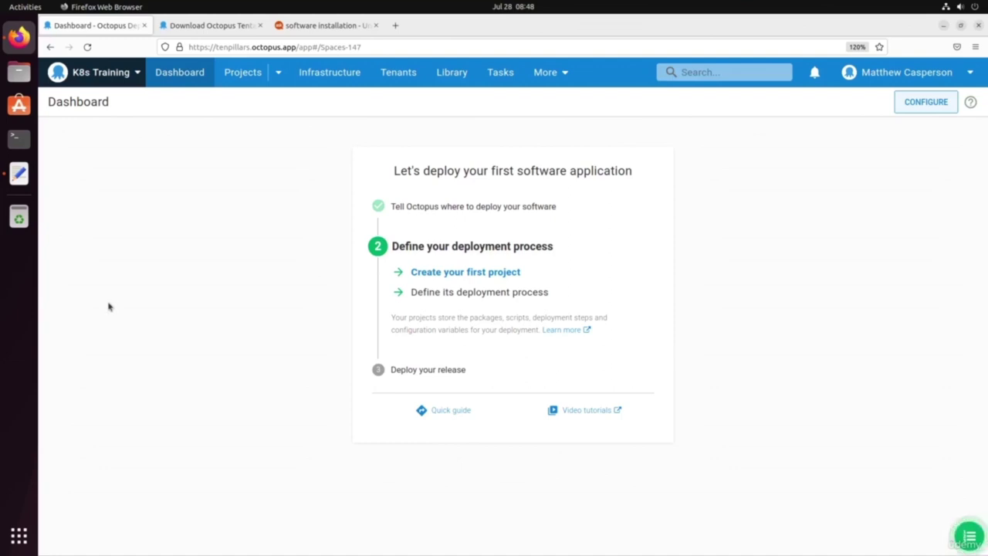
- Create the project 'Deploy Underwater App' and permanently dismiss its usage survey
click(243, 78)
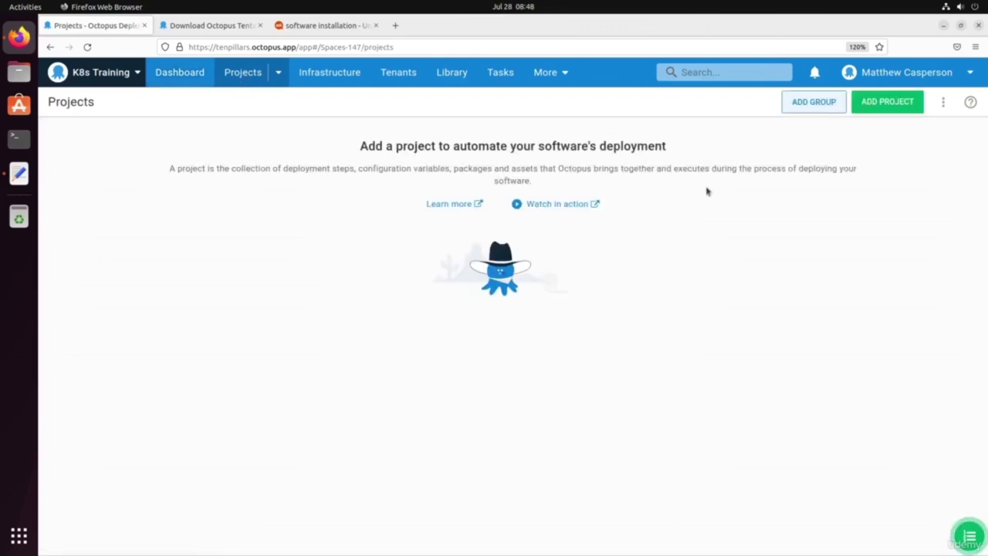
click(880, 106)
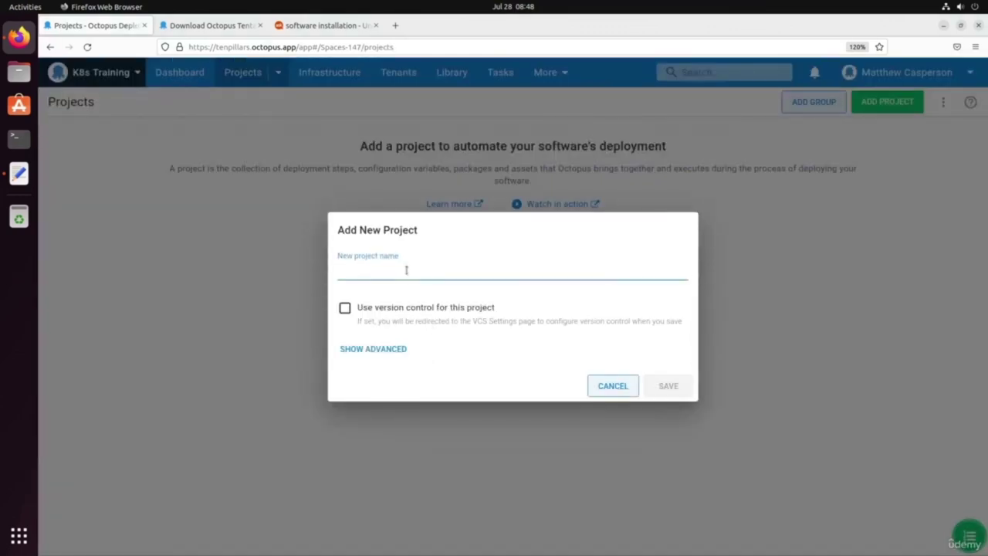
text(Deploy Underwat)
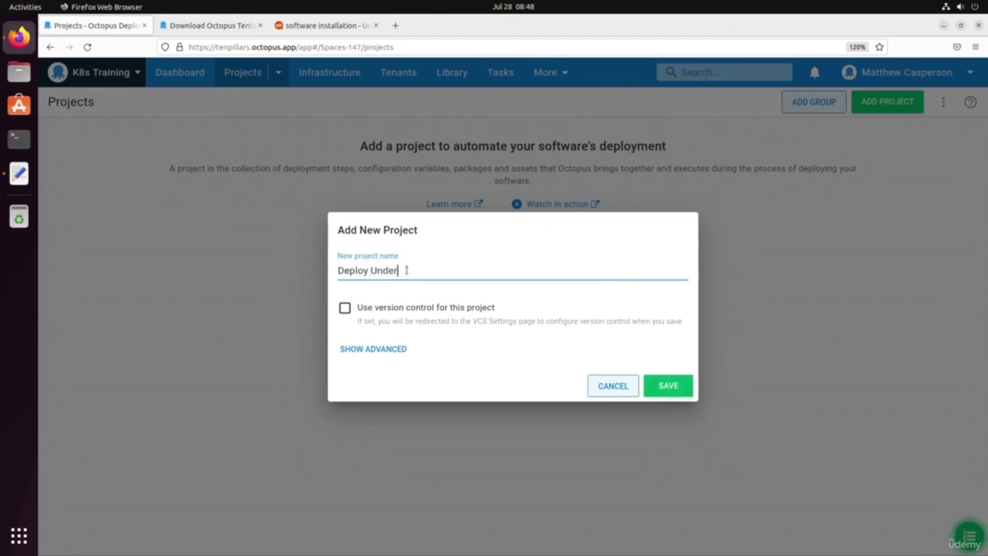
text(er App)
click(670, 386)
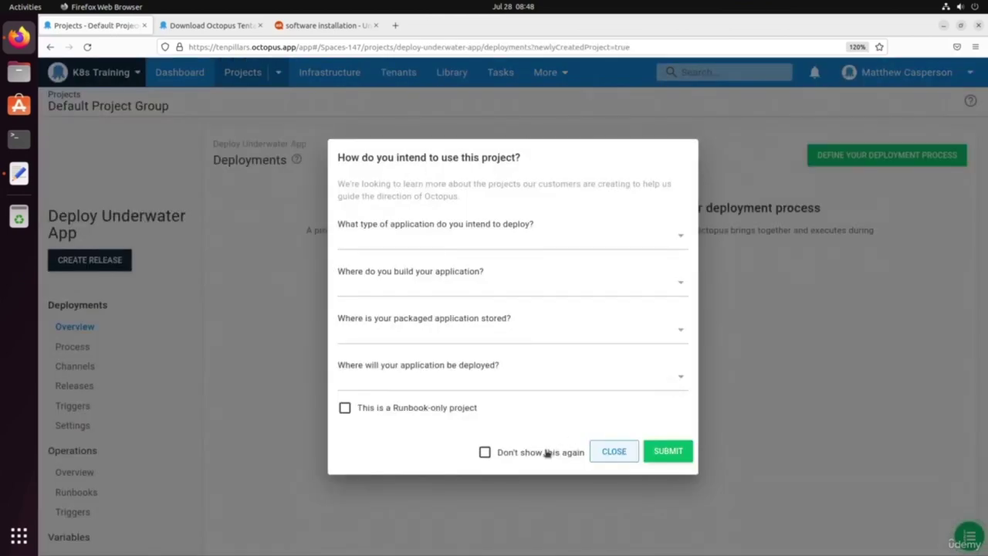
click(547, 453)
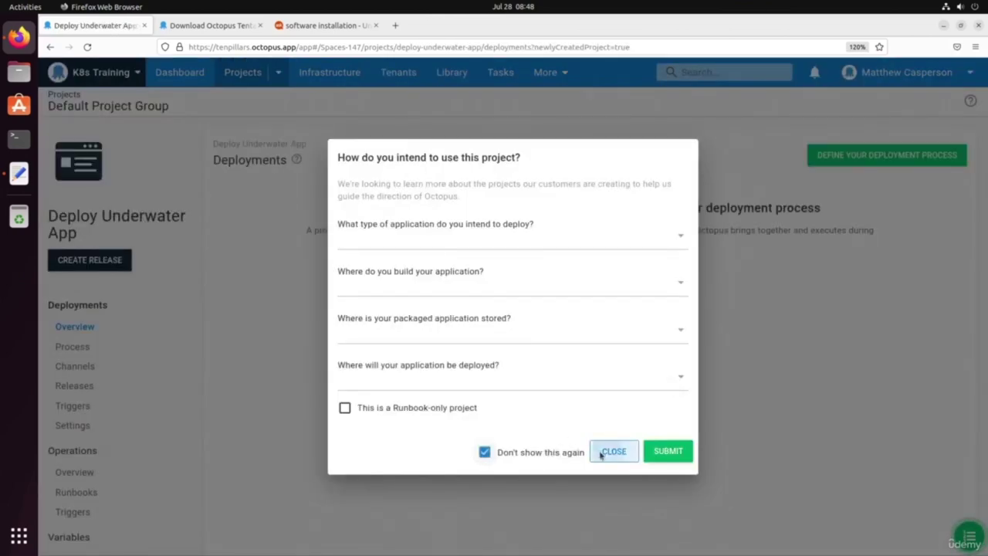
click(610, 452)
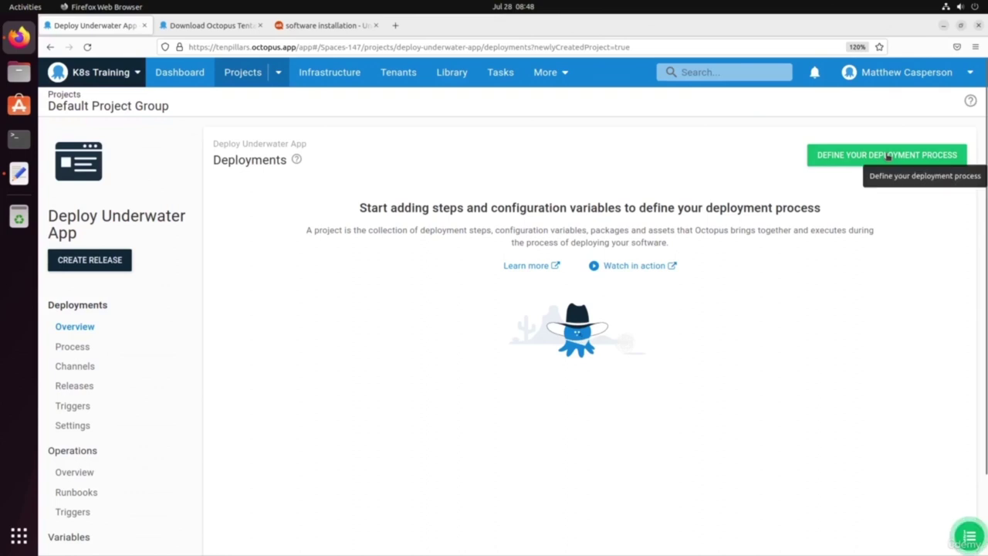
- Add a Deploy Kubernetes containers step to the process, found by filtering for 'kubernetes container'
click(875, 156)
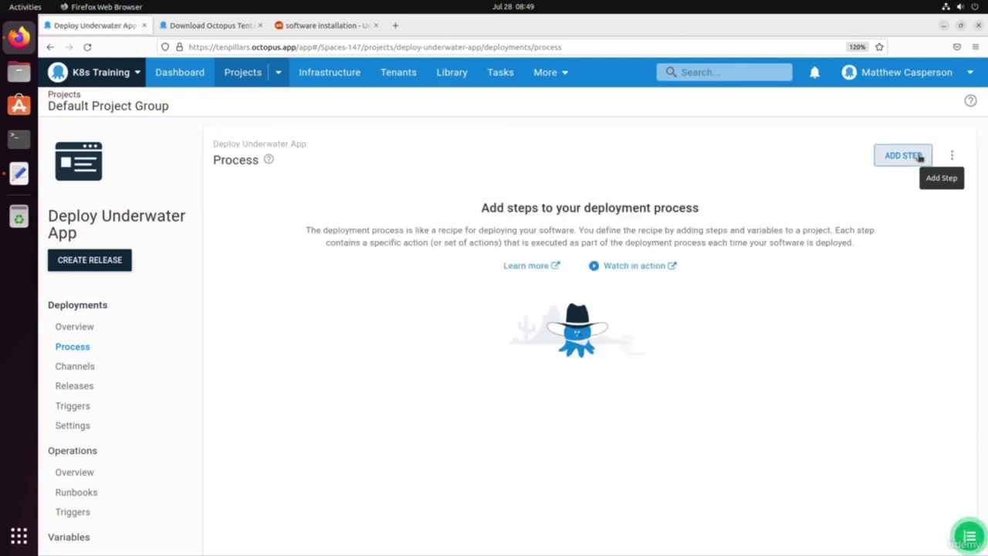
click(918, 156)
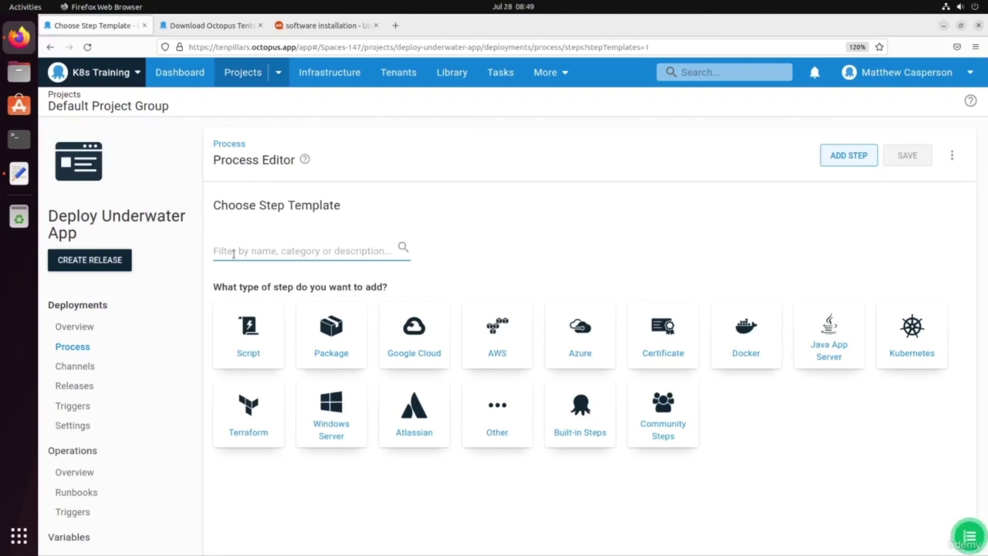
text(kubernetes container)
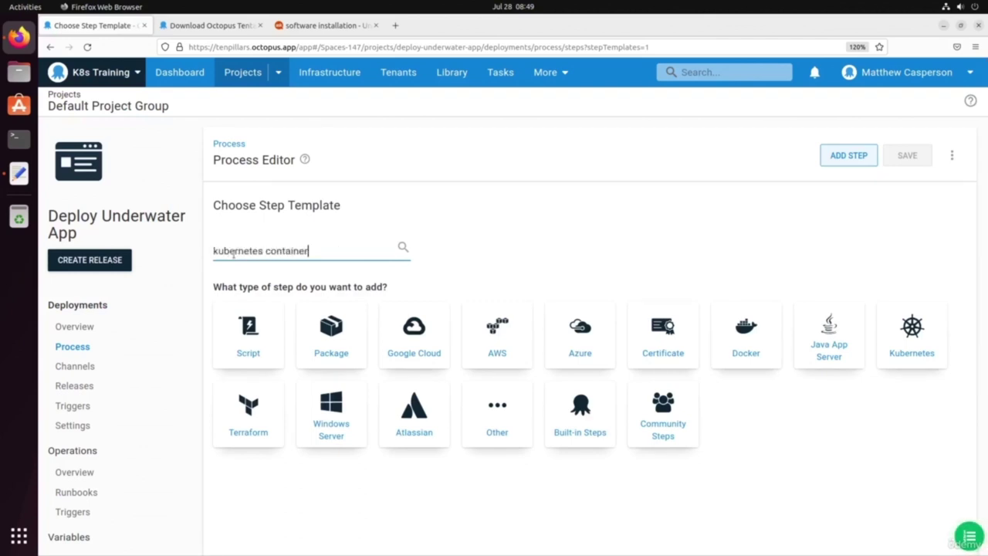
mouse_move(277, 386)
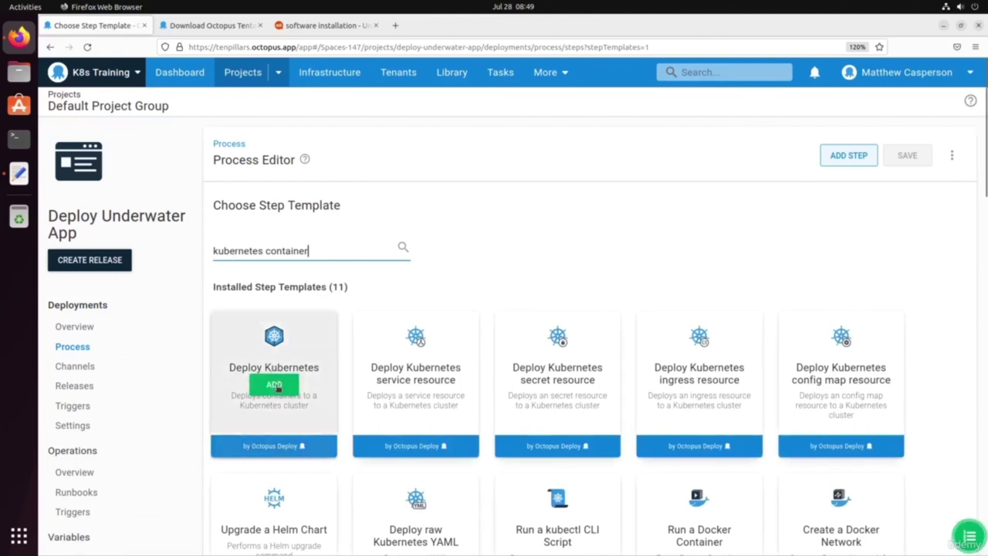
click(276, 385)
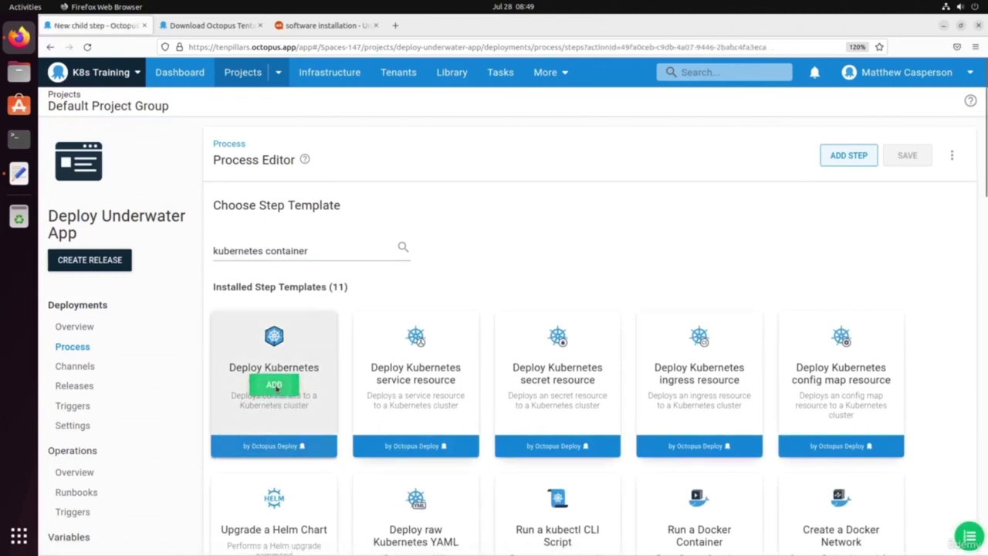
- Run the step on the Laptop worker pool on behalf of the Kubernetes target role
scroll(647, 308, down, 3)
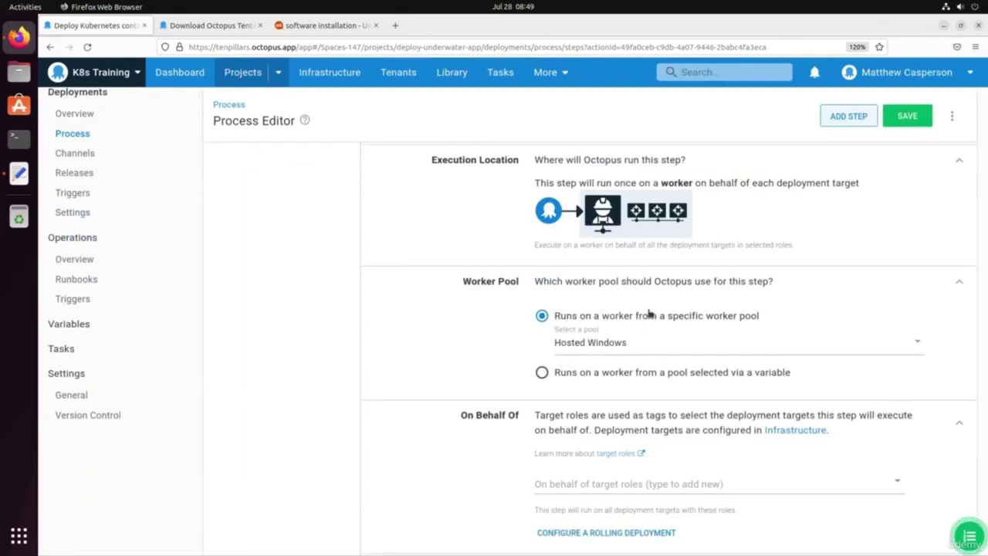
click(622, 344)
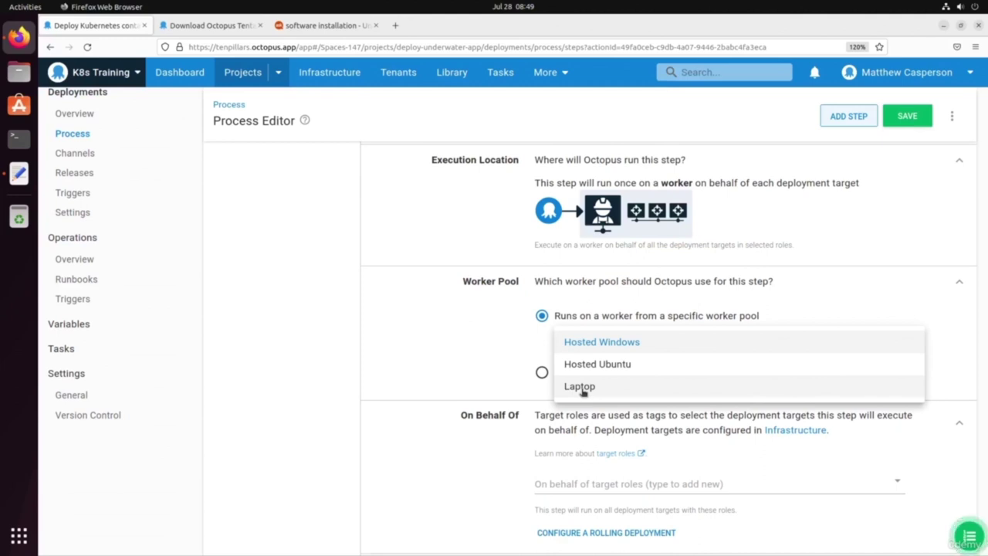
click(571, 387)
scroll(587, 324, down, 5)
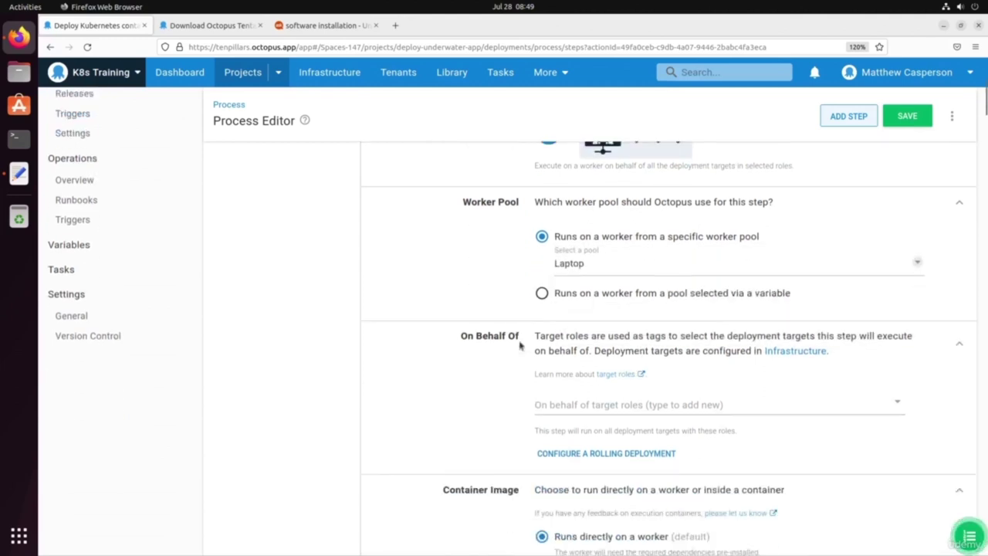
click(635, 270)
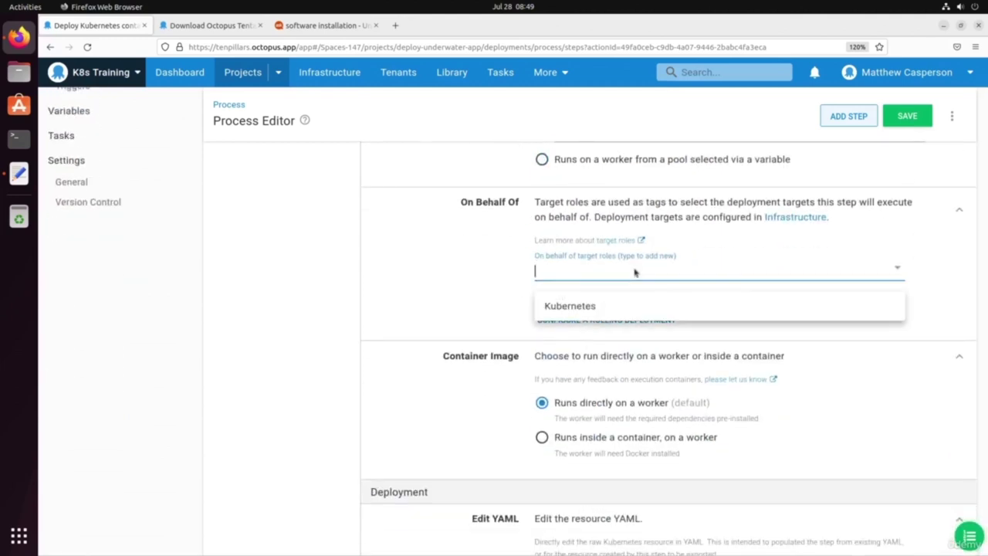
click(590, 309)
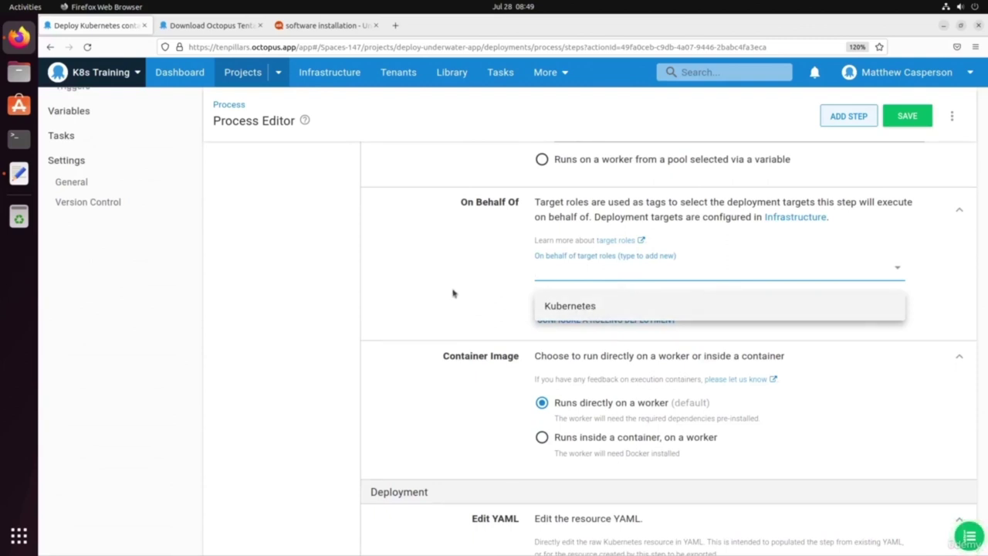
- Open the Deployment section's resource YAML for editing
scroll(447, 291, down, 5)
scroll(447, 290, up, 2)
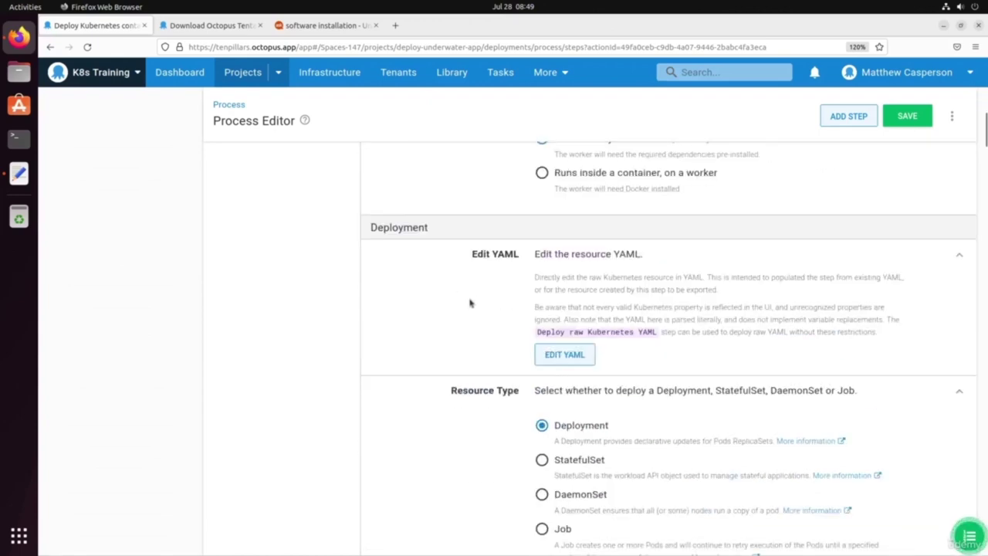
click(541, 351)
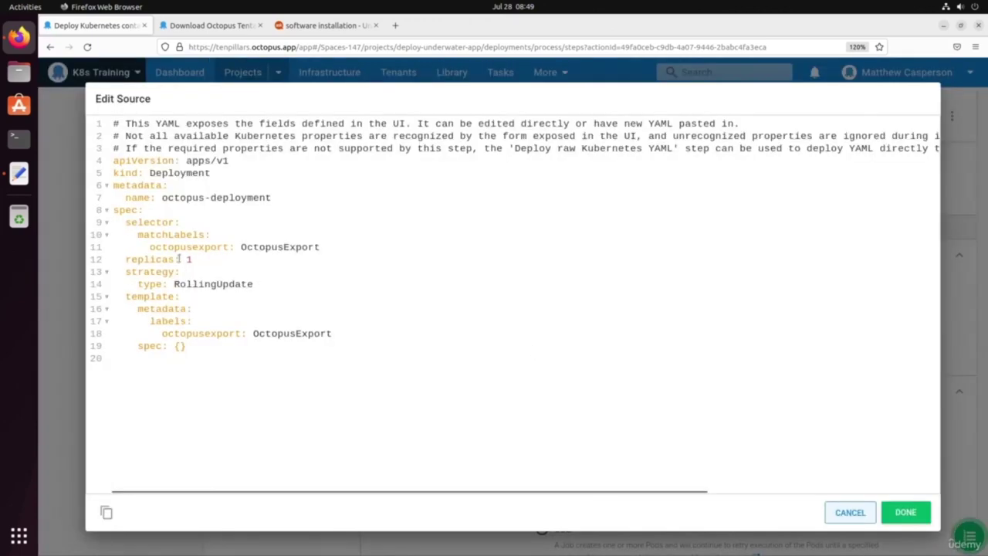
- Close the YAML dialog unchanged and copy all of deployment.yaml in the Text Editor
click(850, 512)
scroll(673, 433, down, 2)
scroll(673, 434, down, 2)
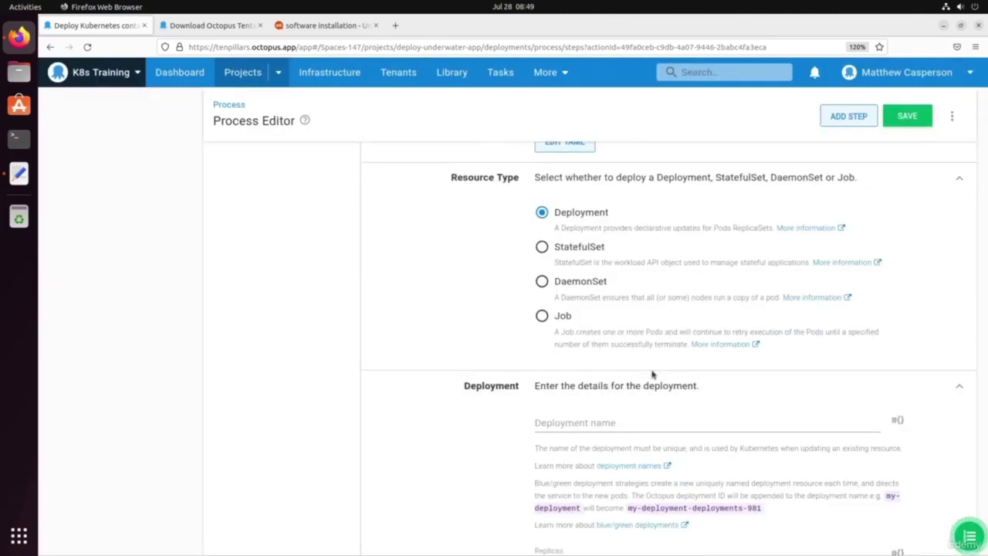
scroll(653, 375, up, 1)
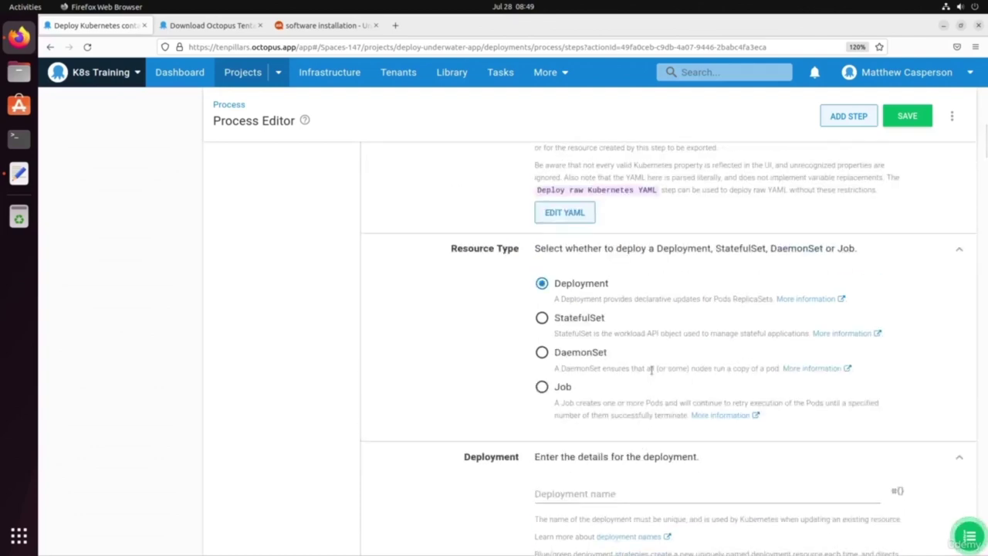
click(19, 173)
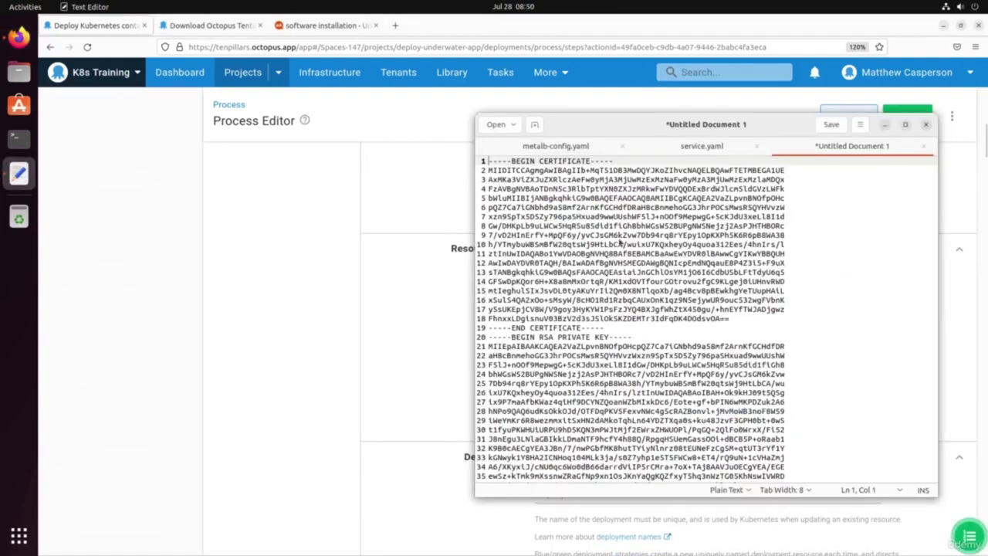
click(502, 125)
click(523, 209)
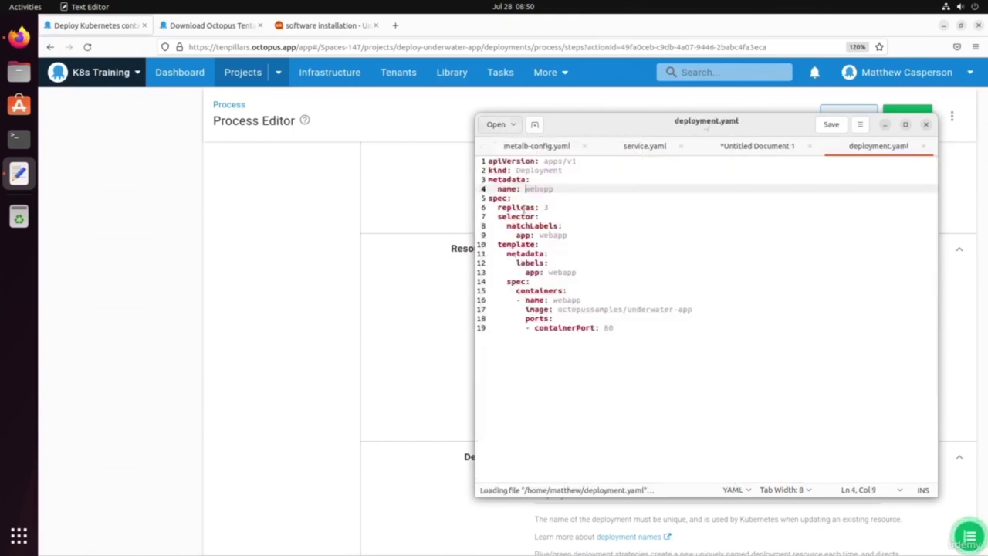
key(ctrl+a)
key(ctrl+c)
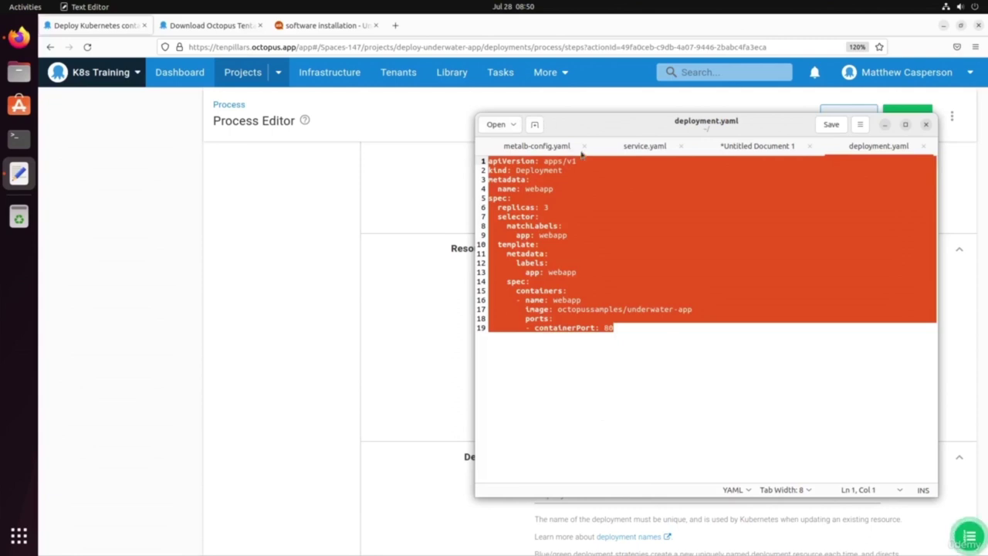
- Replace the step's Deployment YAML with the copied webapp deployment.yaml content
click(404, 284)
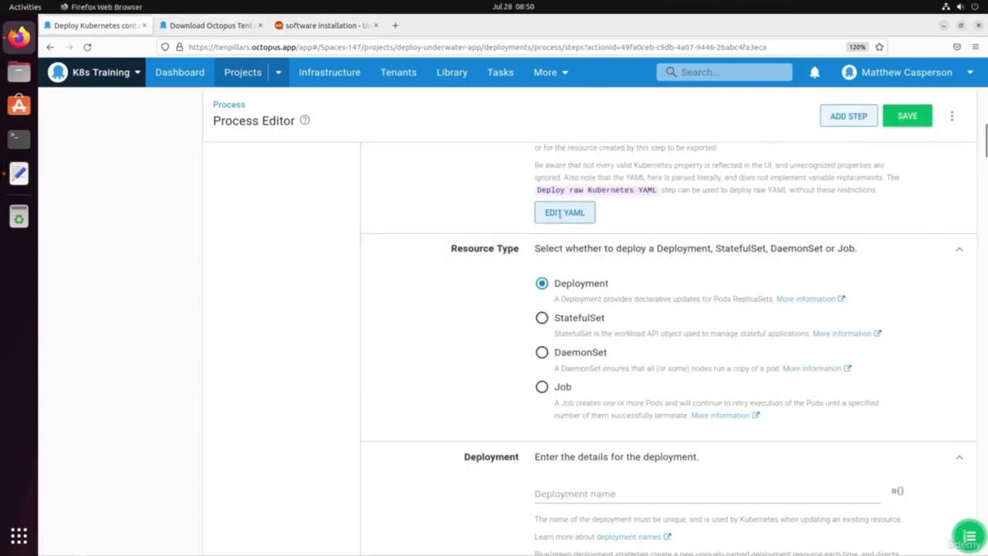
click(562, 213)
key(ctrl+a)
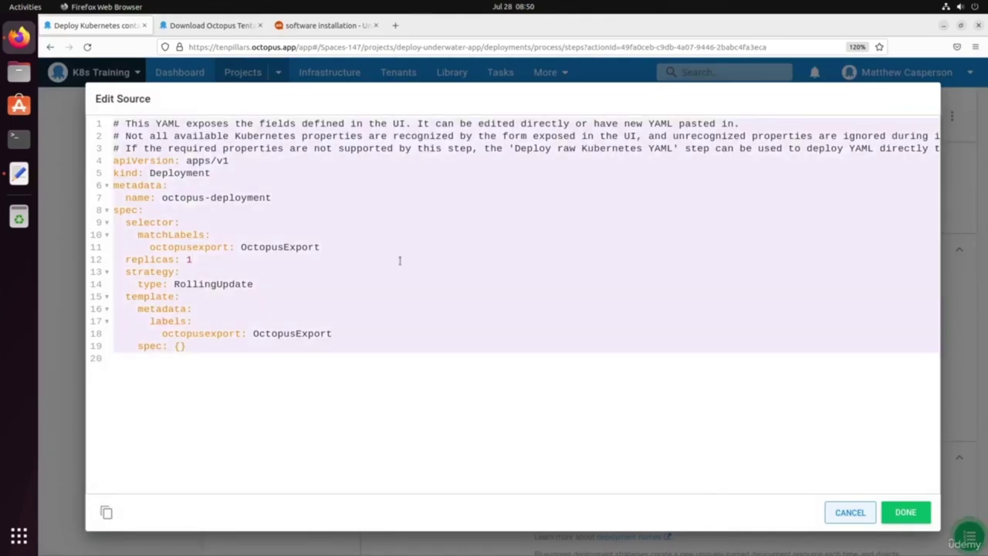
key(ctrl+v)
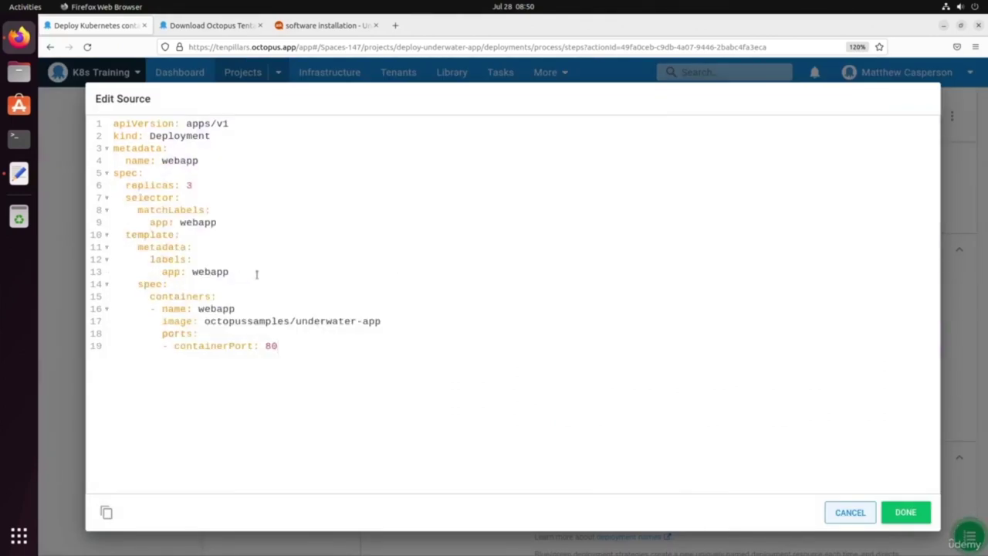
click(911, 514)
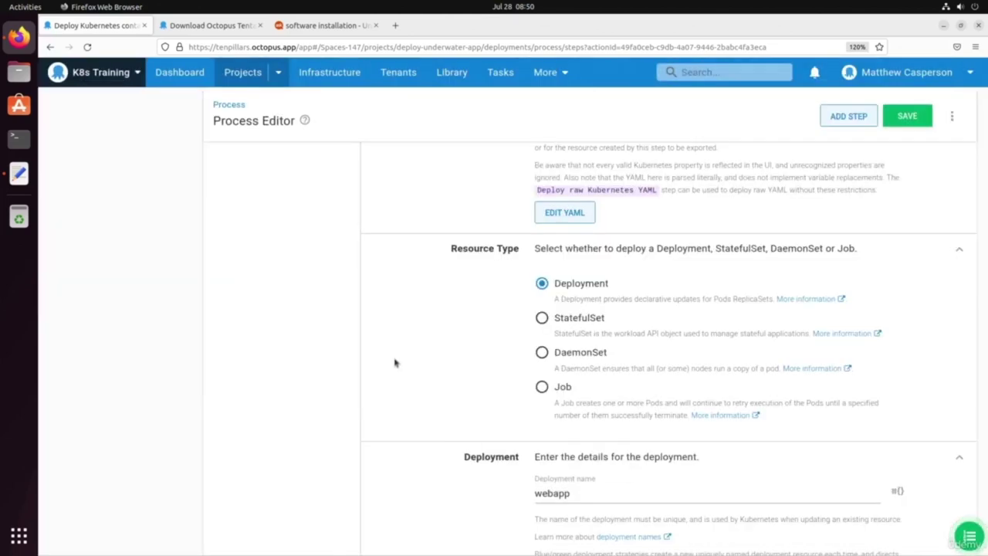
- Expand the Service section and open its resource YAML for editing
scroll(394, 363, down, 10)
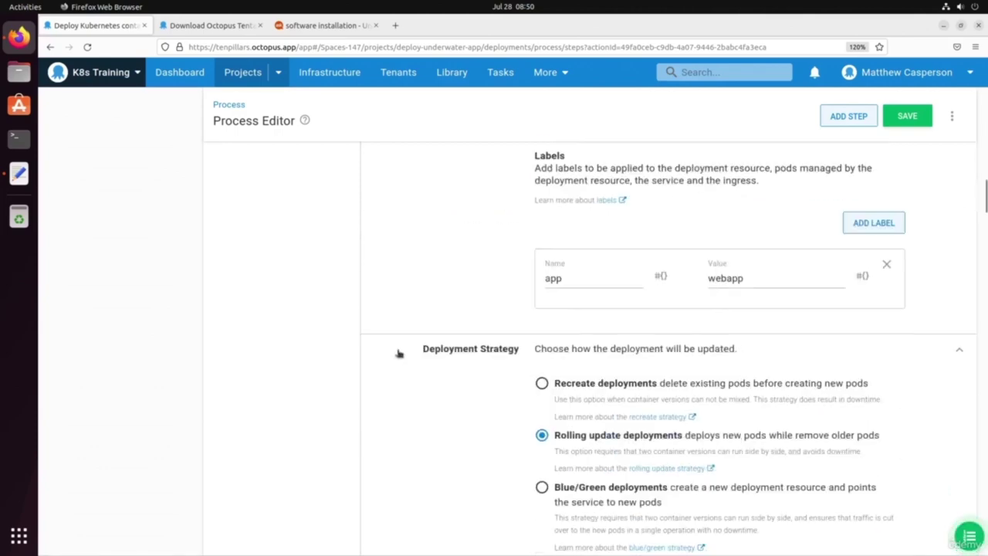
scroll(398, 354, down, 12)
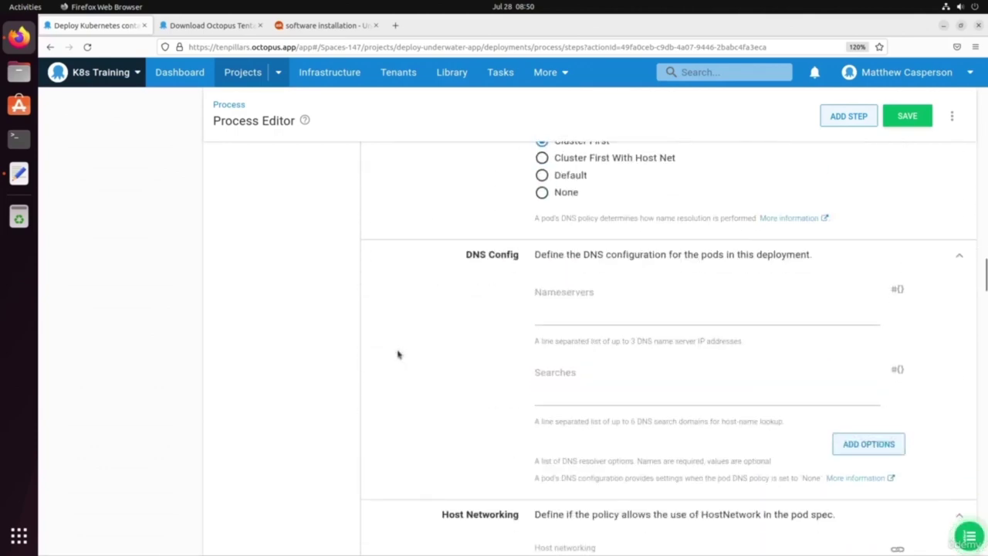
scroll(398, 353, down, 12)
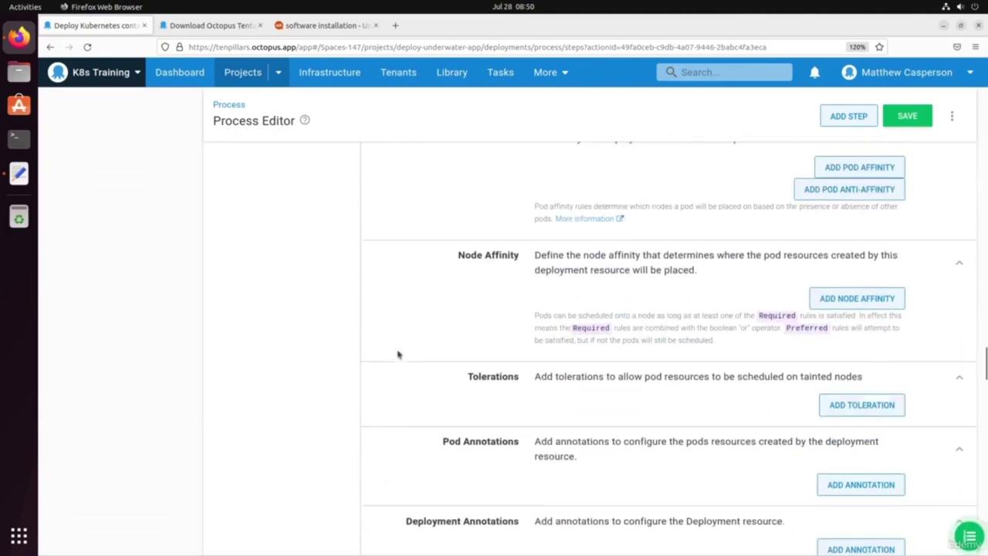
scroll(398, 353, down, 5)
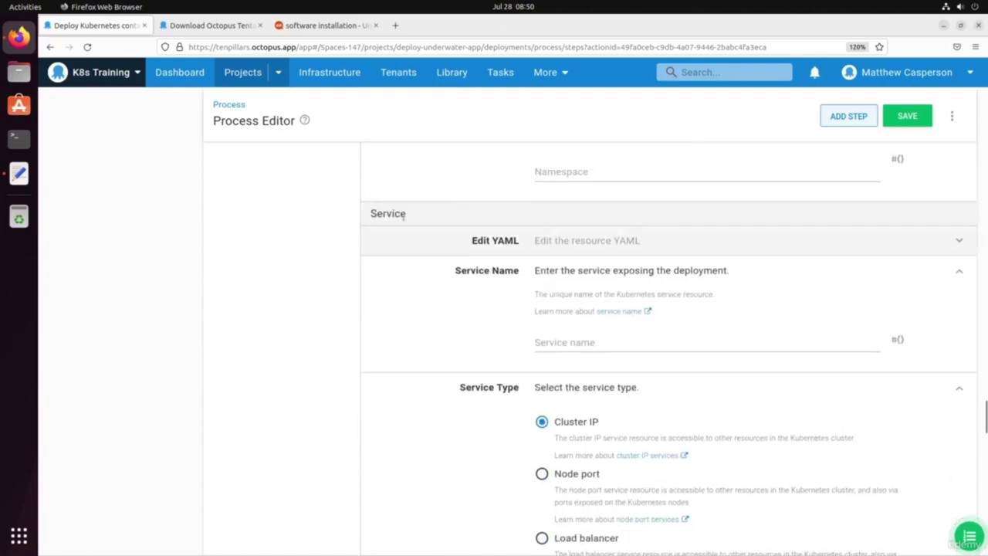
click(533, 244)
scroll(556, 363, down, 5)
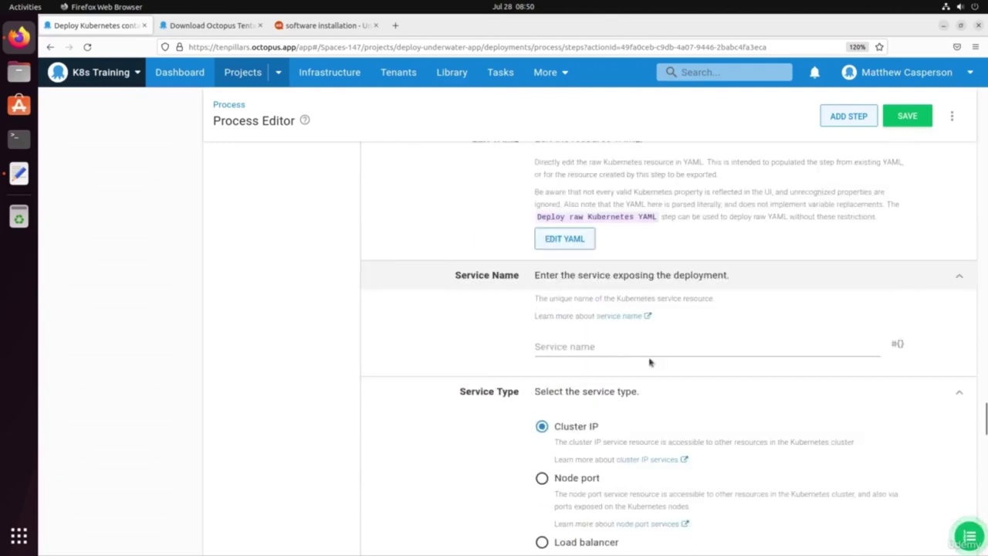
scroll(511, 365, down, 3)
scroll(517, 364, up, 8)
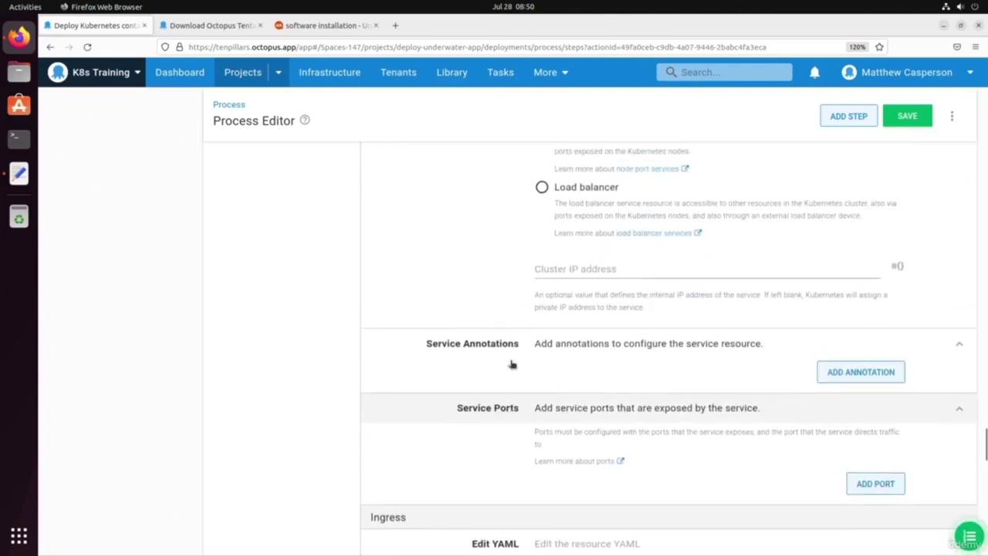
click(552, 344)
- Replace the Service YAML with the copied service.yaml content and apply it
click(22, 176)
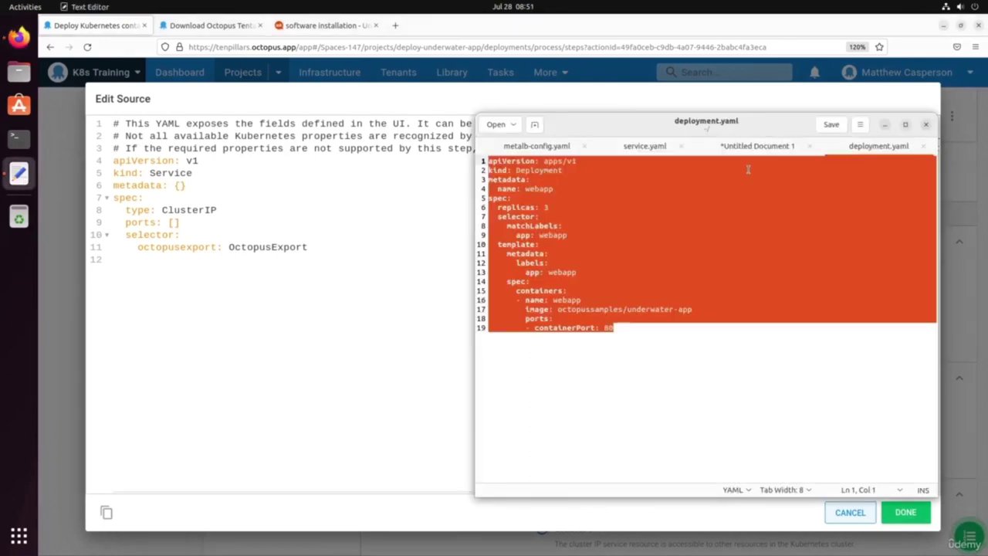
click(630, 150)
key(ctrl+a)
key(ctrl+c)
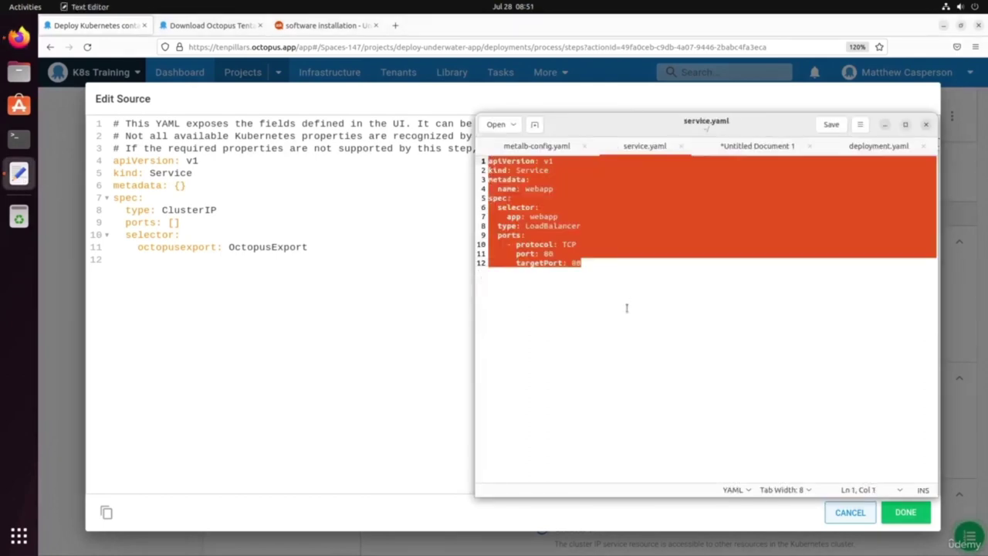
click(403, 315)
key(ctrl+a)
key(ctrl+v)
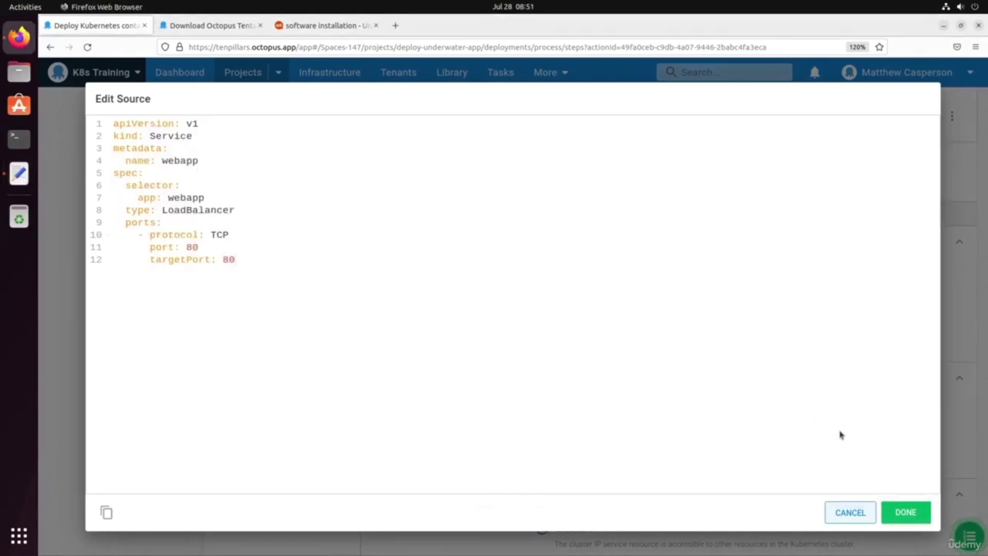
click(897, 521)
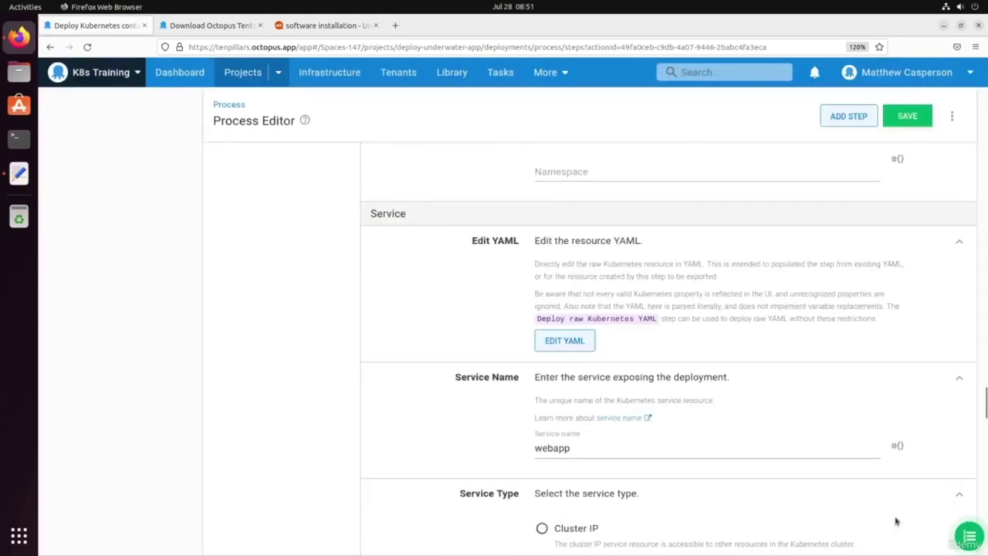
scroll(578, 314, up, 3)
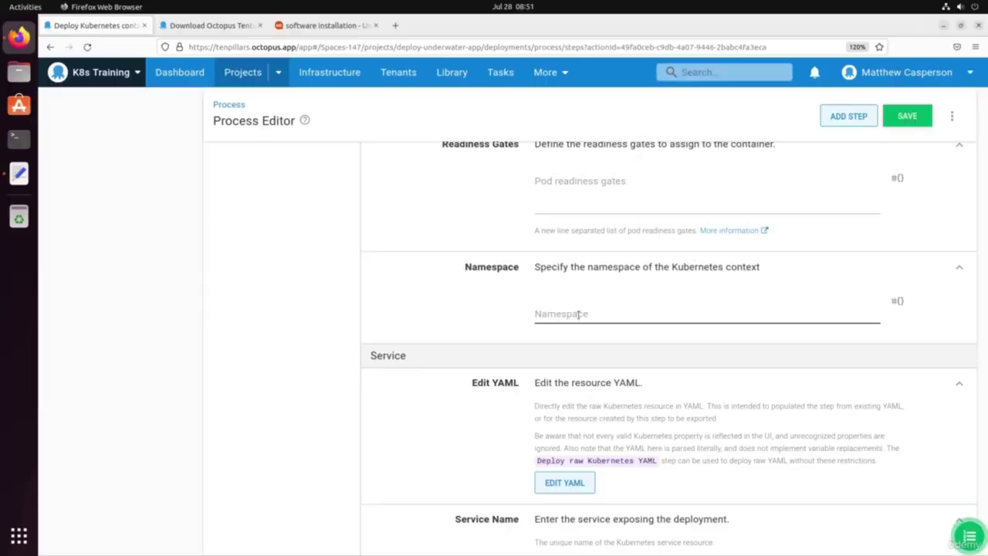
click(578, 314)
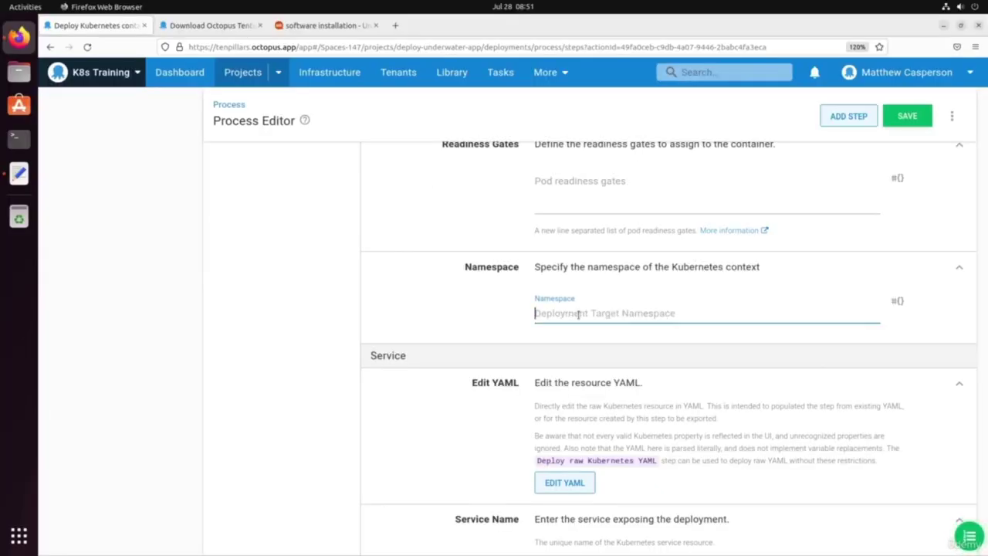
- Enter 'underwater' as the step's namespace and save the deployment process
text(underwater)
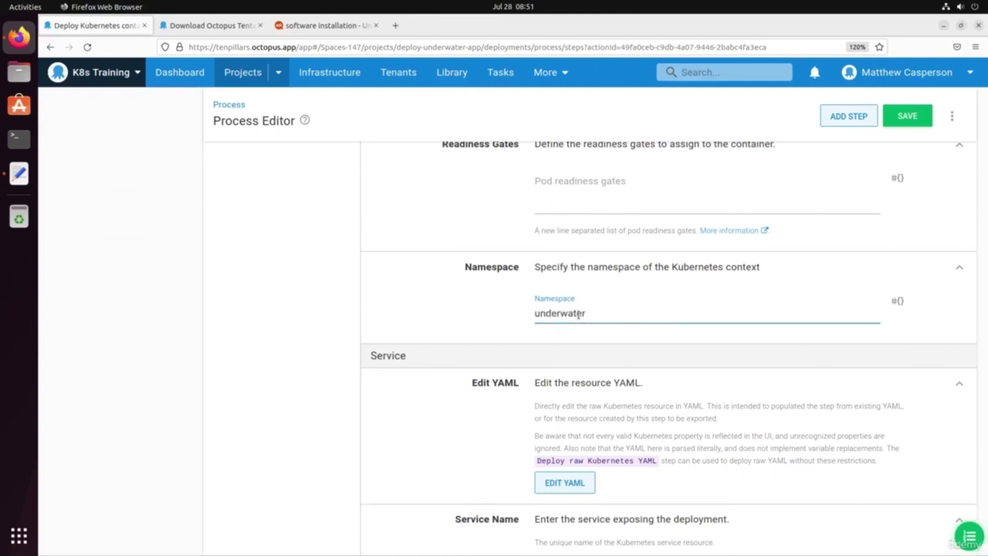
click(924, 121)
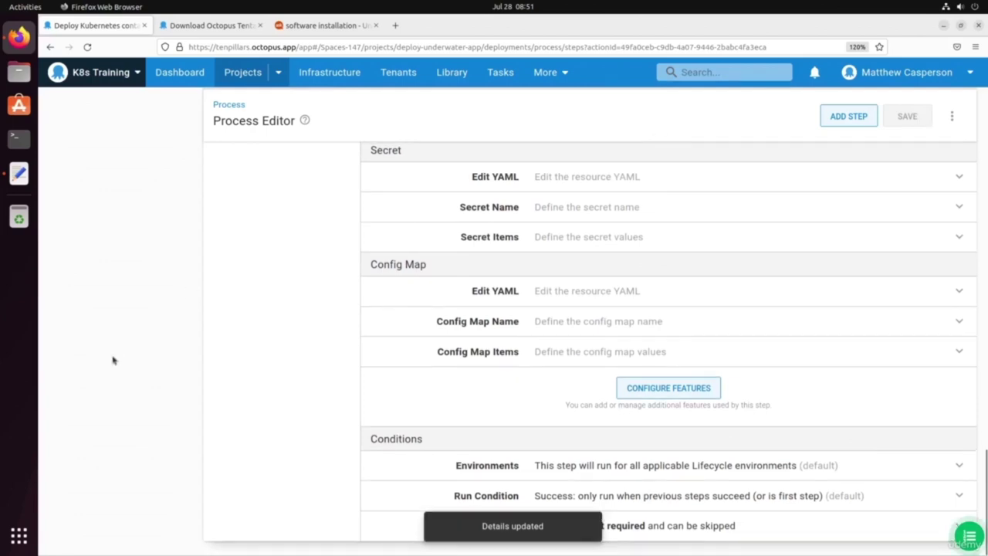
scroll(112, 361, up, 15)
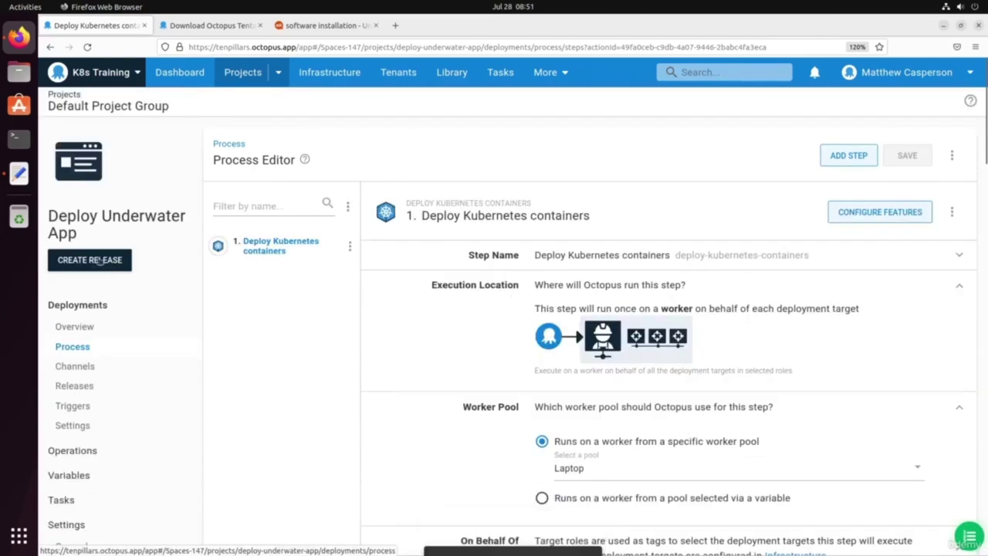
- Create release 0.0.1 with the latest underwater-app package and deploy it to Development
click(96, 261)
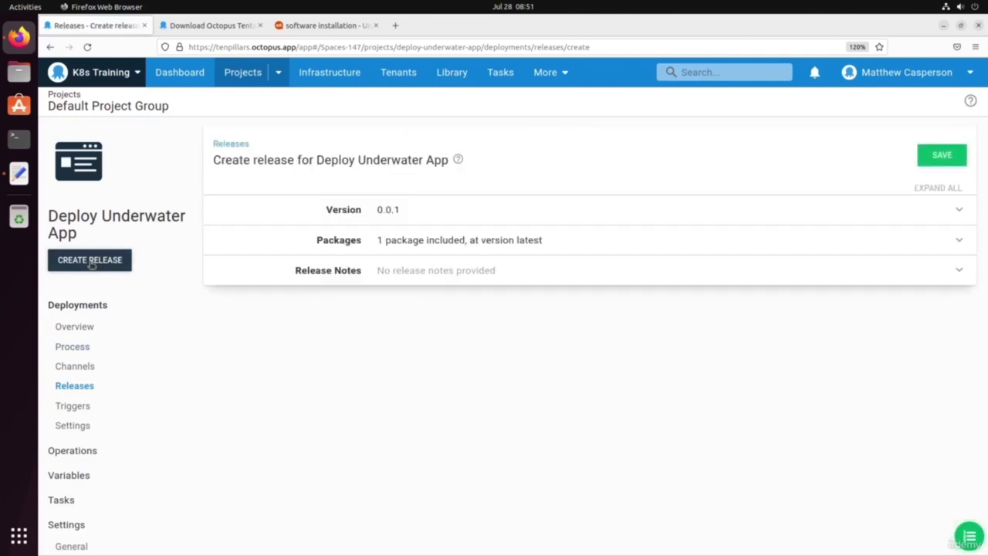
click(405, 245)
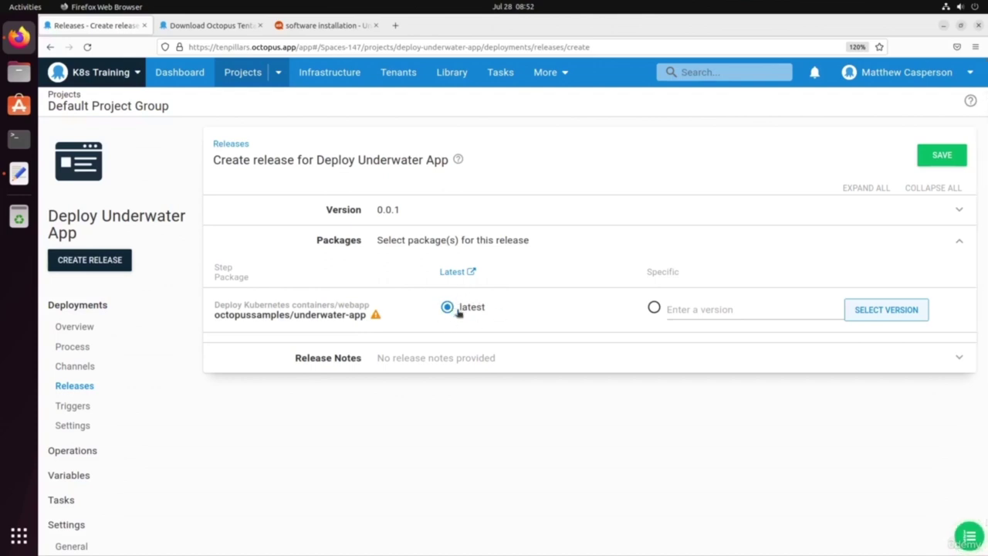
click(948, 159)
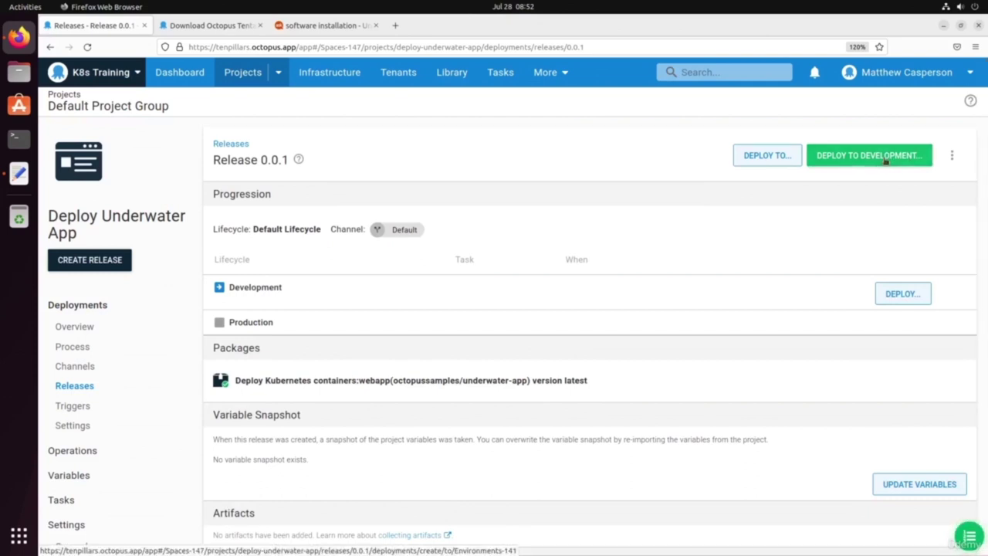
click(885, 158)
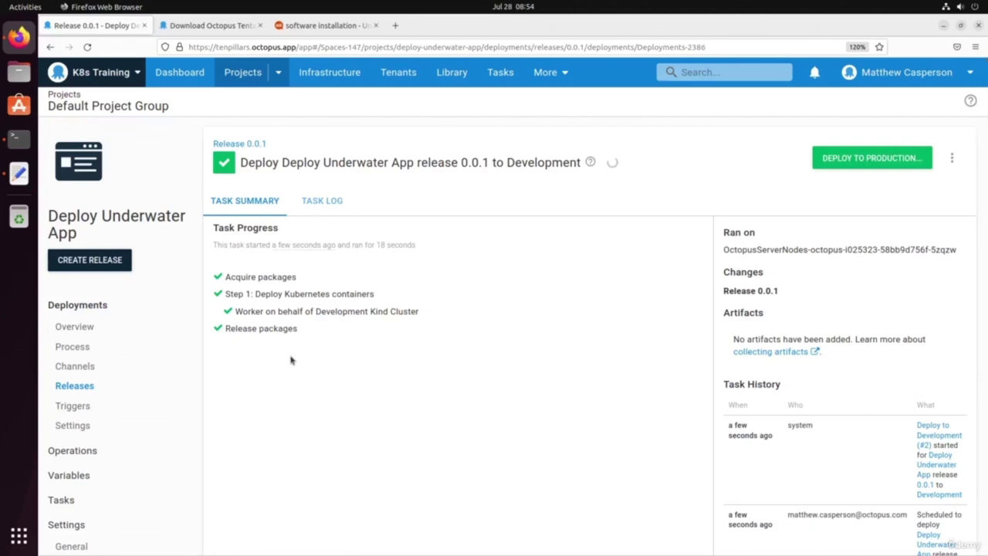
- Add a runbook named 'Get Services' under Operations > Runbooks and start defining its process
scroll(270, 368, down, 2)
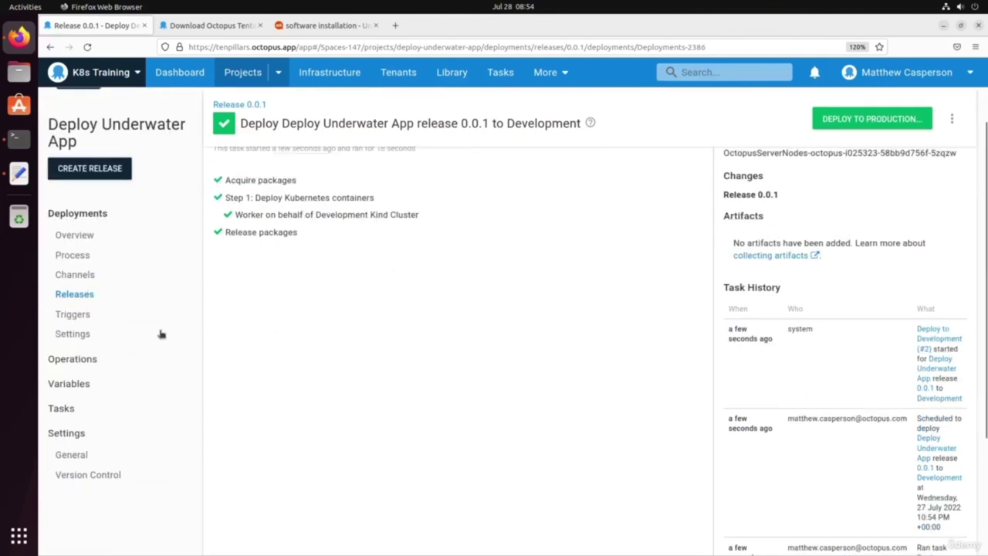
scroll(87, 315, down, 1)
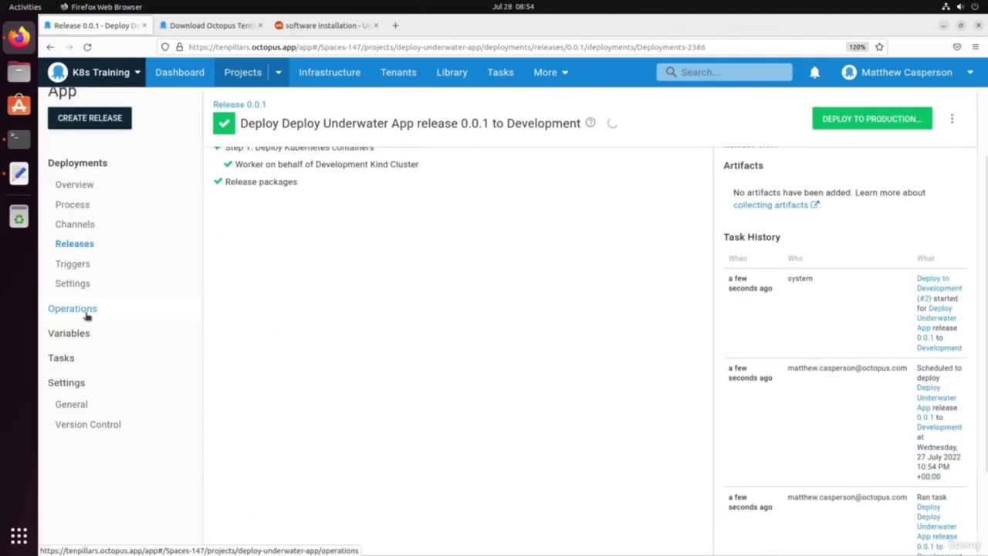
click(86, 312)
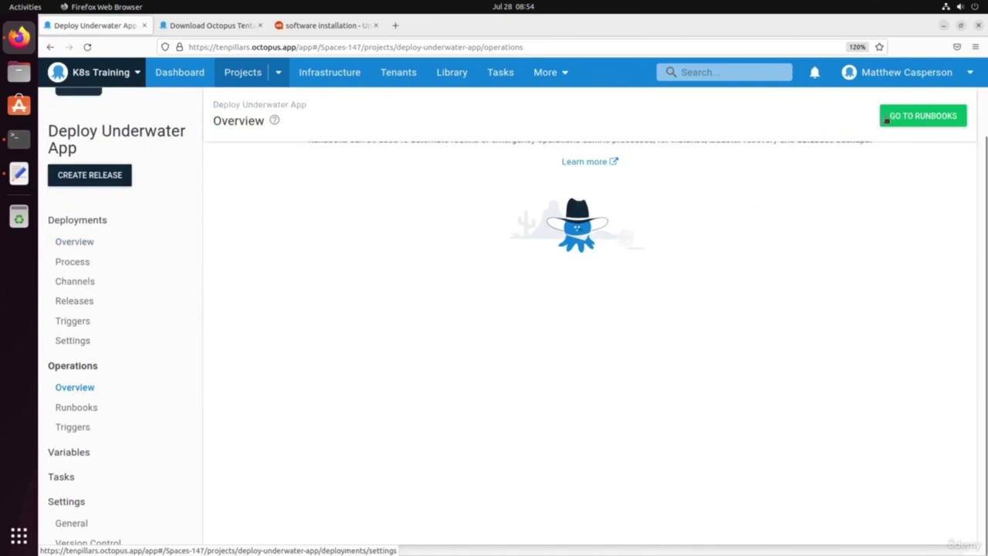
click(901, 120)
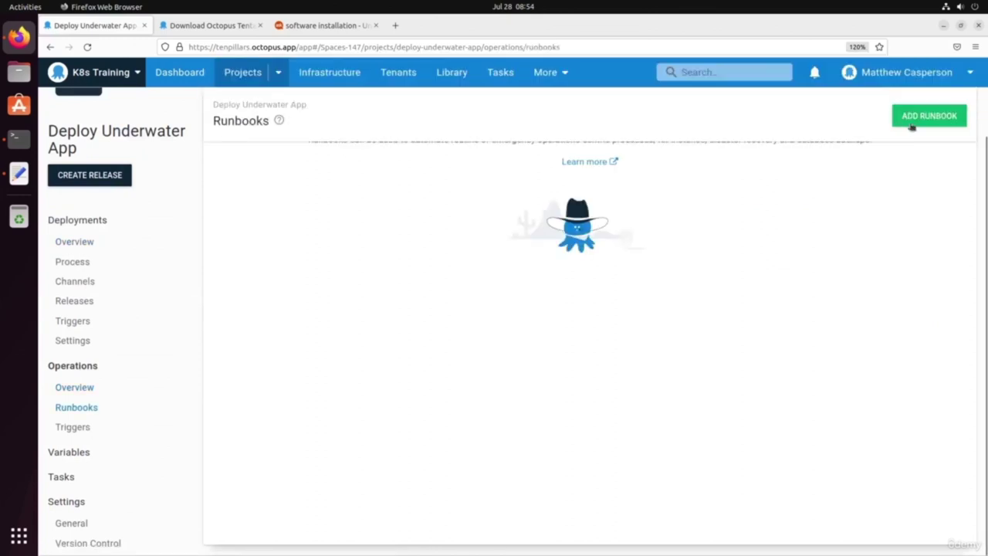
click(912, 123)
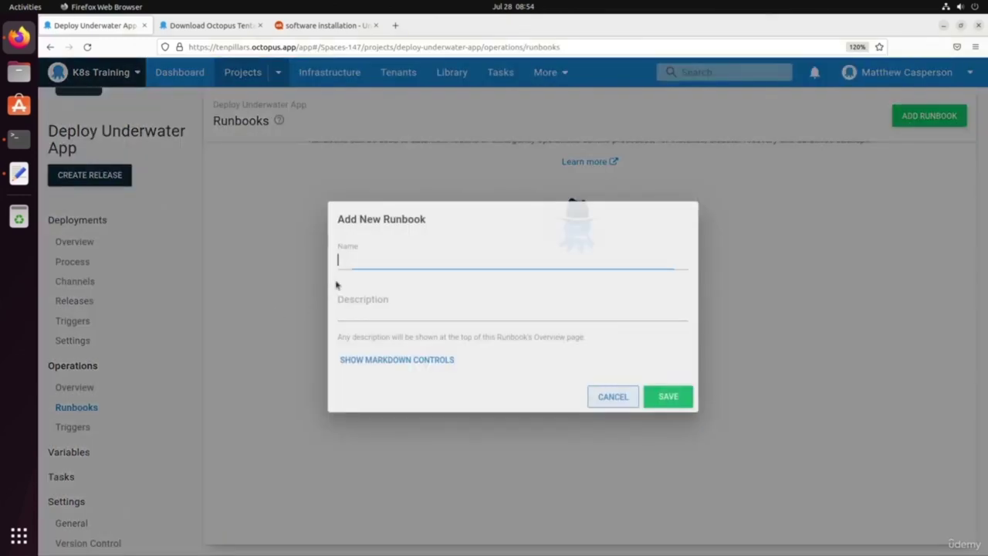
text(Get Services)
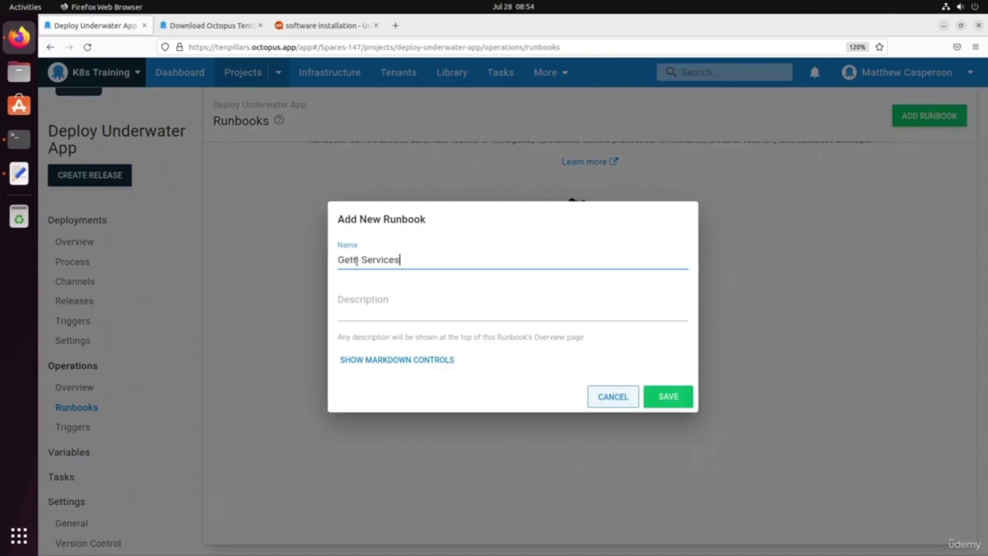
click(660, 394)
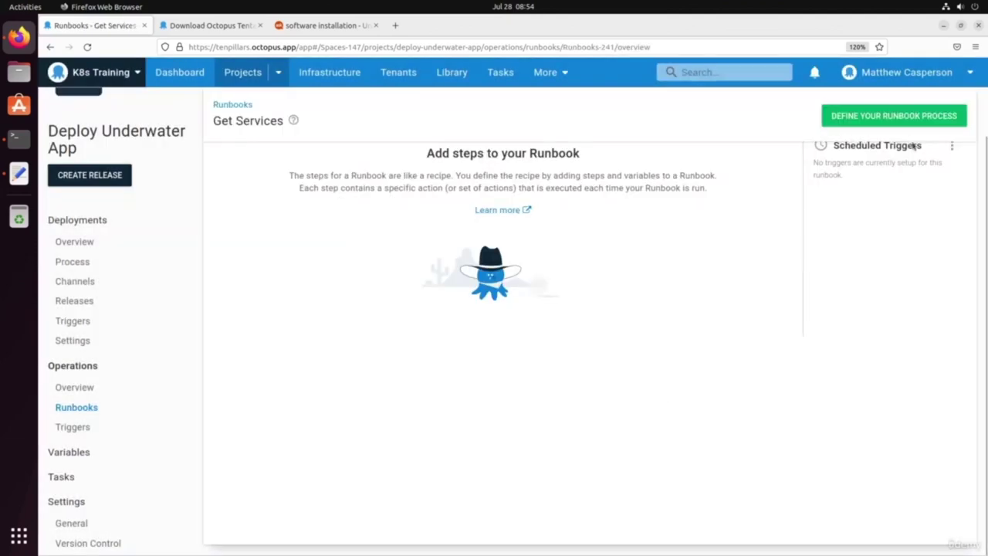
click(914, 118)
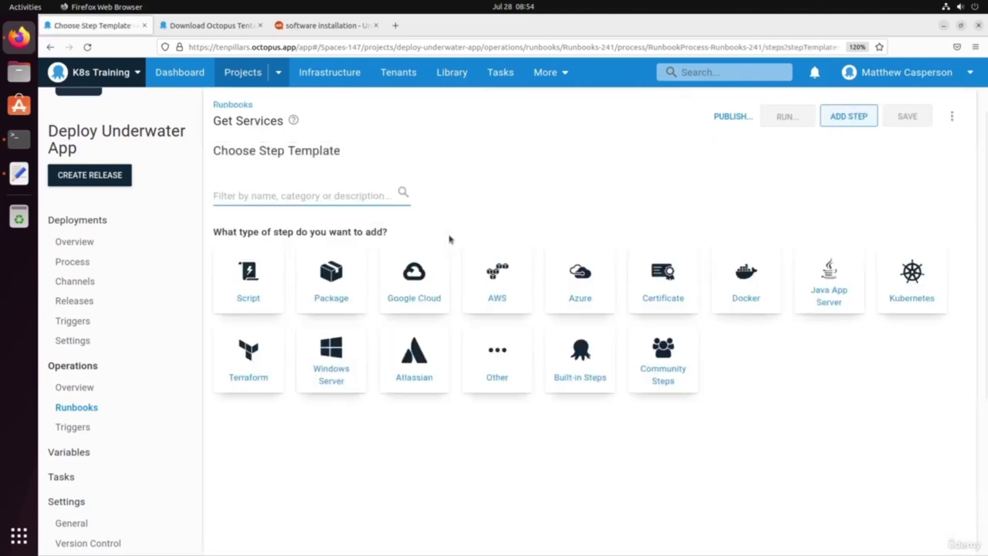
- Add a Run a kubectl CLI Script step on the Laptop worker pool for the Kubernetes role
text(kubectl)
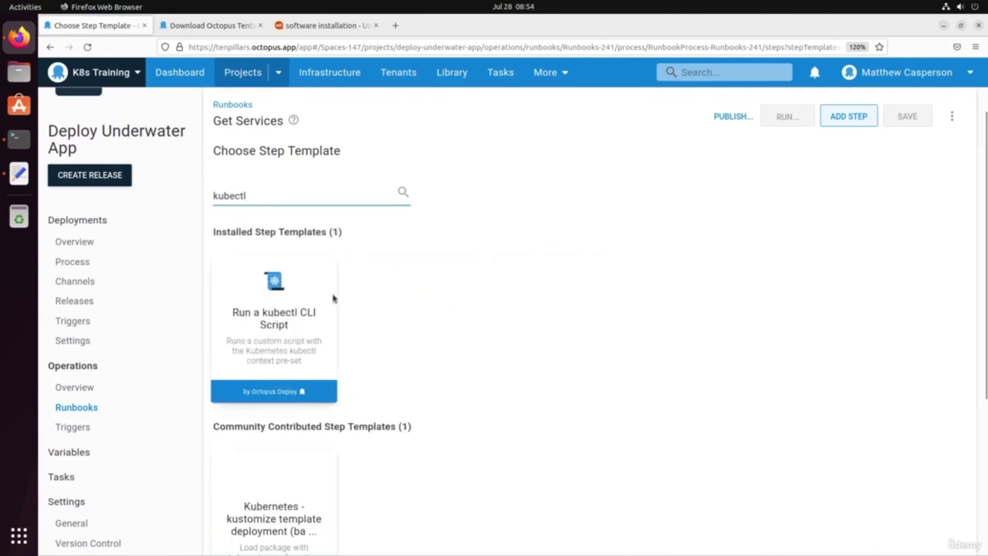
mouse_move(288, 331)
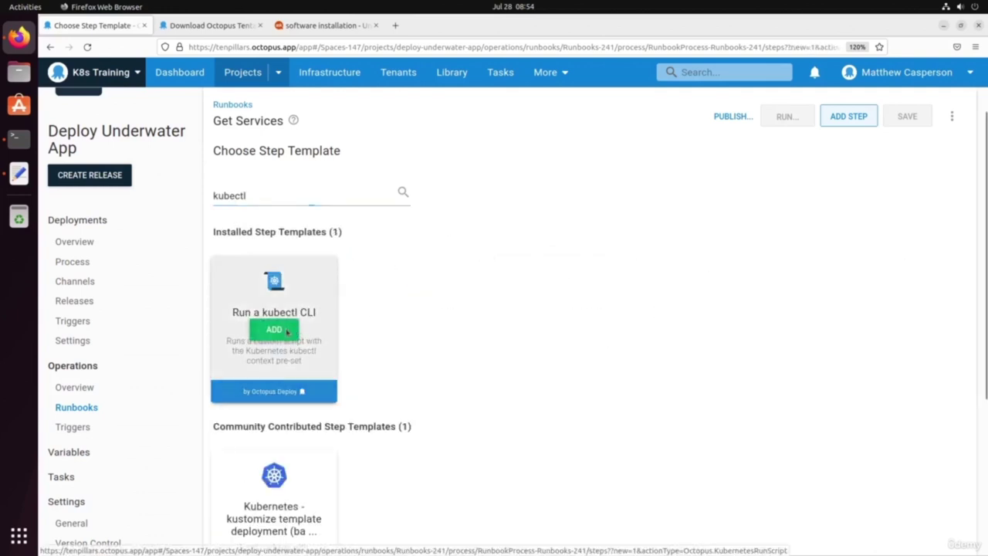
click(274, 330)
scroll(554, 284, down, 3)
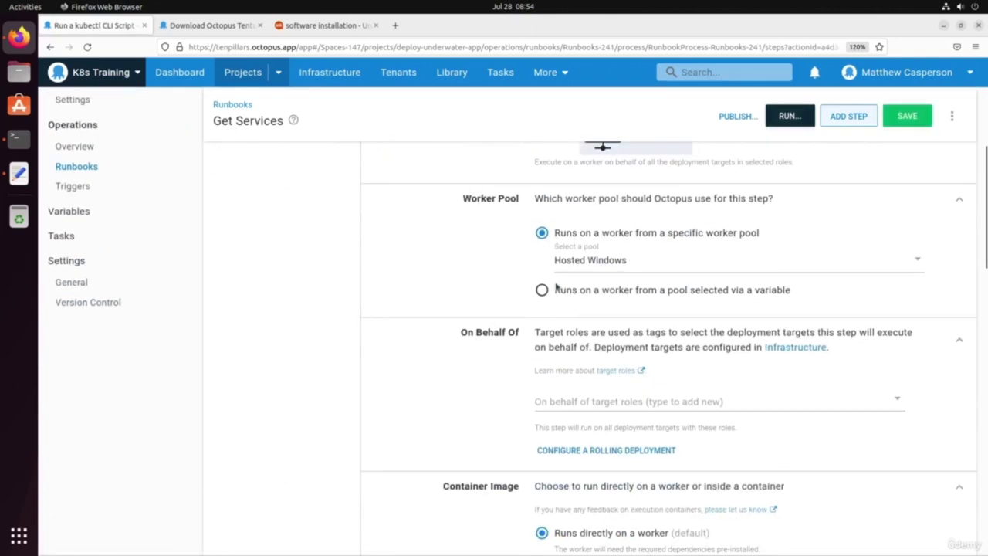
scroll(578, 225, down, 1)
click(578, 225)
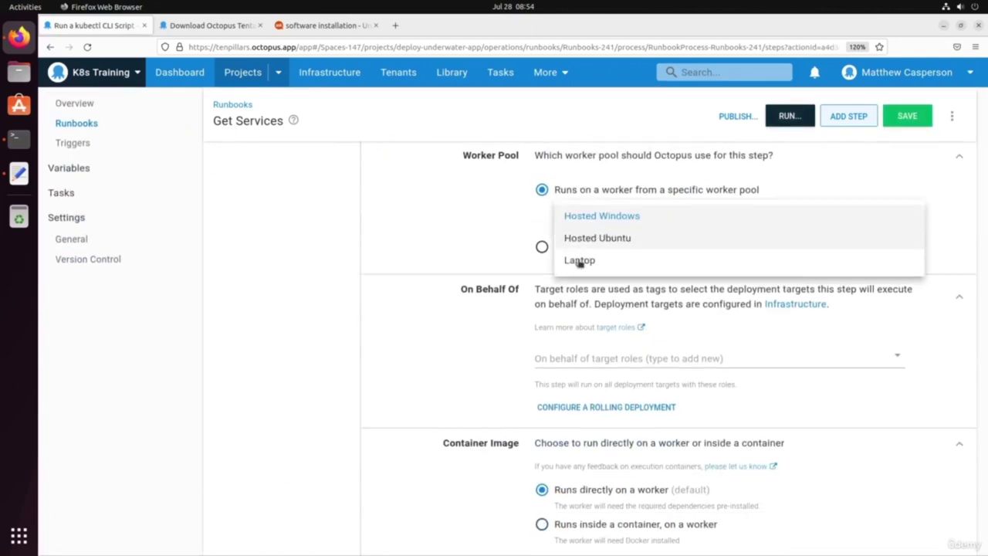
click(580, 261)
scroll(607, 283, down, 2)
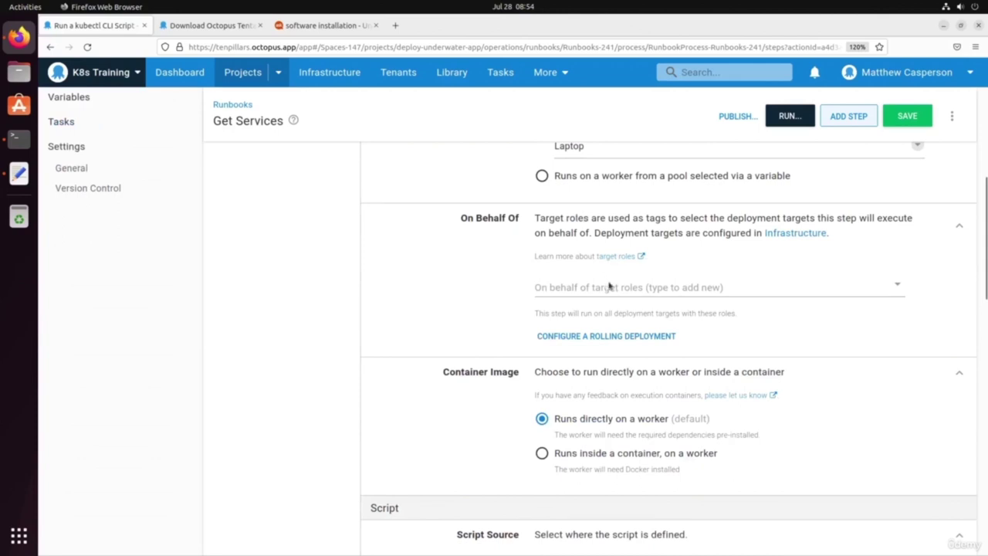
click(608, 286)
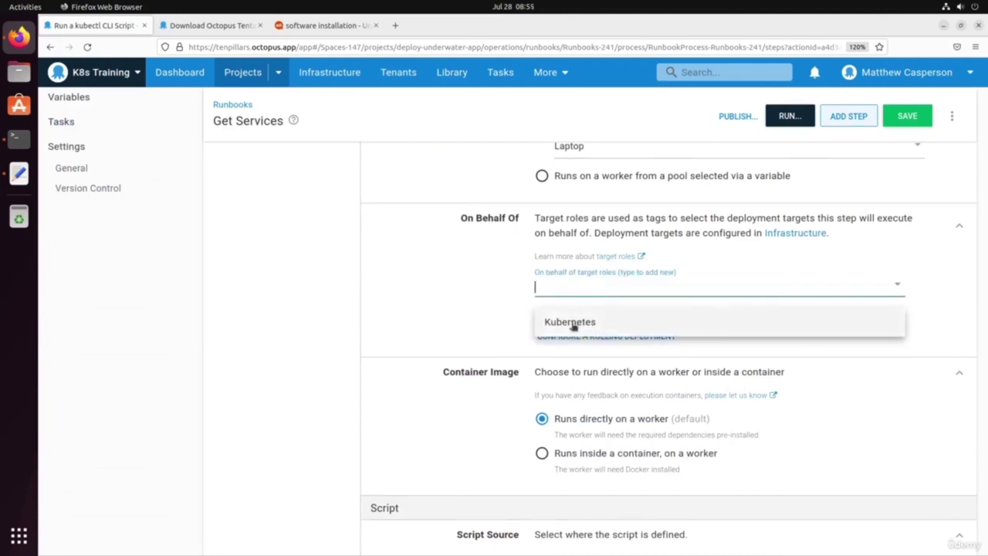
click(573, 324)
- Give the step the Bash script 'kubectl get services --all-namespaces' and save it
scroll(448, 319, down, 5)
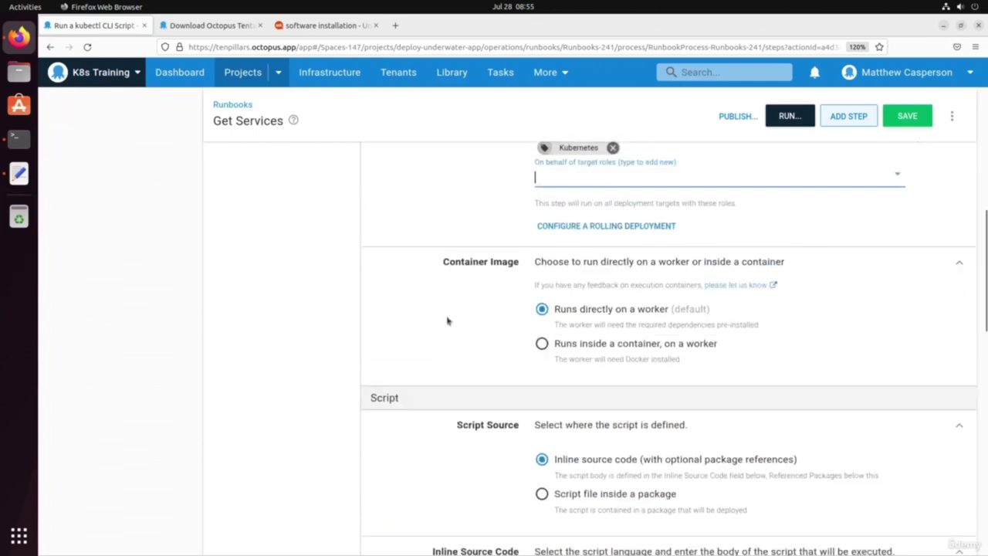
scroll(613, 283, down, 3)
click(642, 243)
click(606, 346)
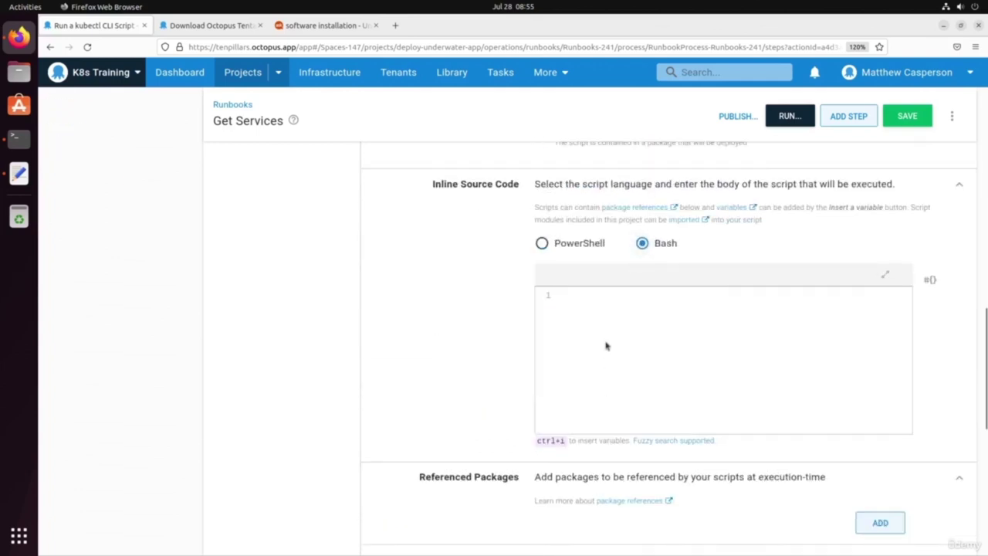
text(kubectl get services )
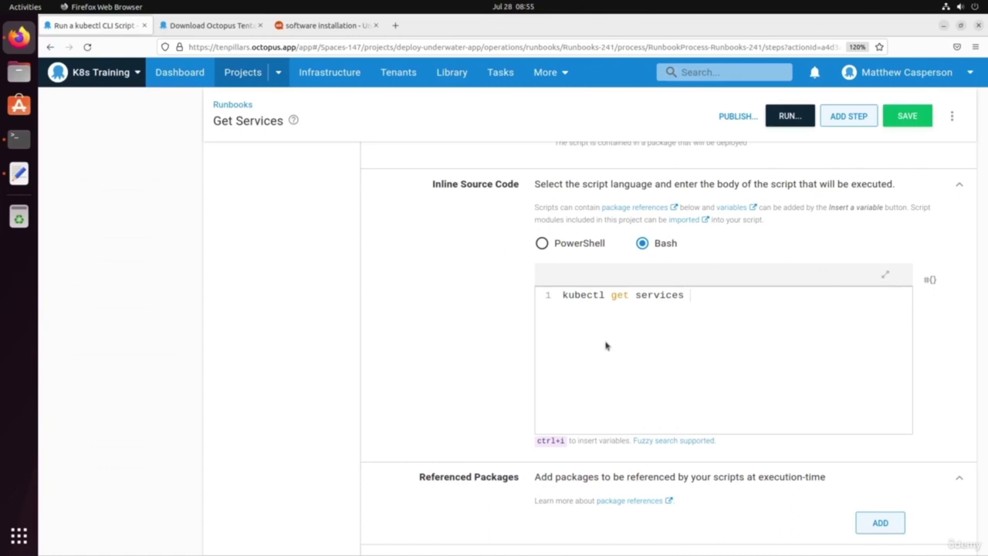
text(--all-namespaces)
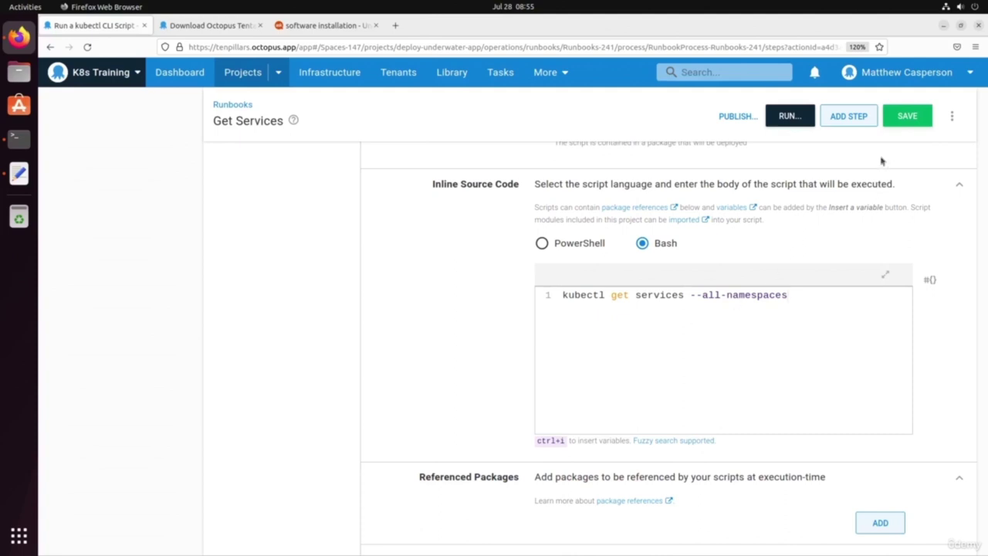
click(909, 123)
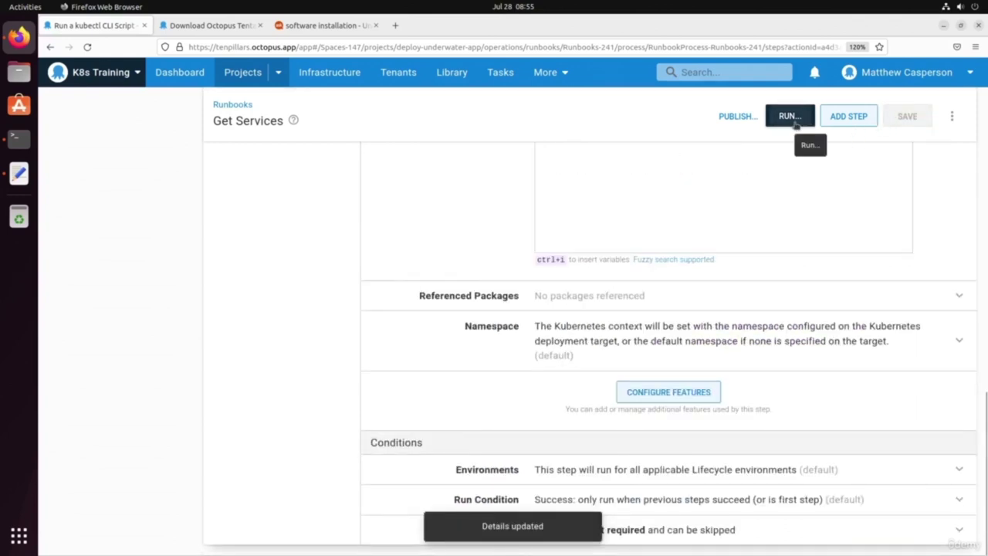
- Run the Get Services runbook with Development chosen as the environment
click(790, 120)
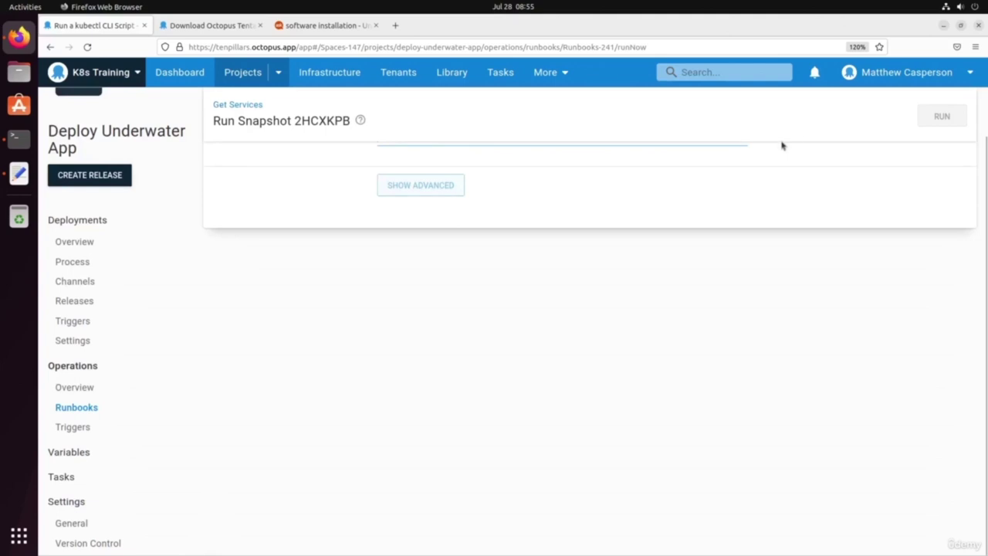
click(521, 239)
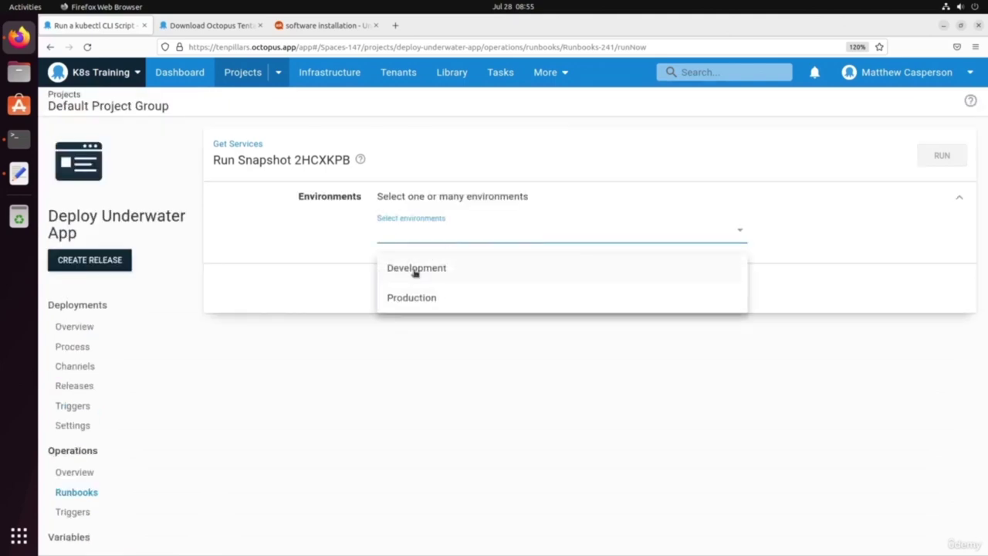
click(415, 268)
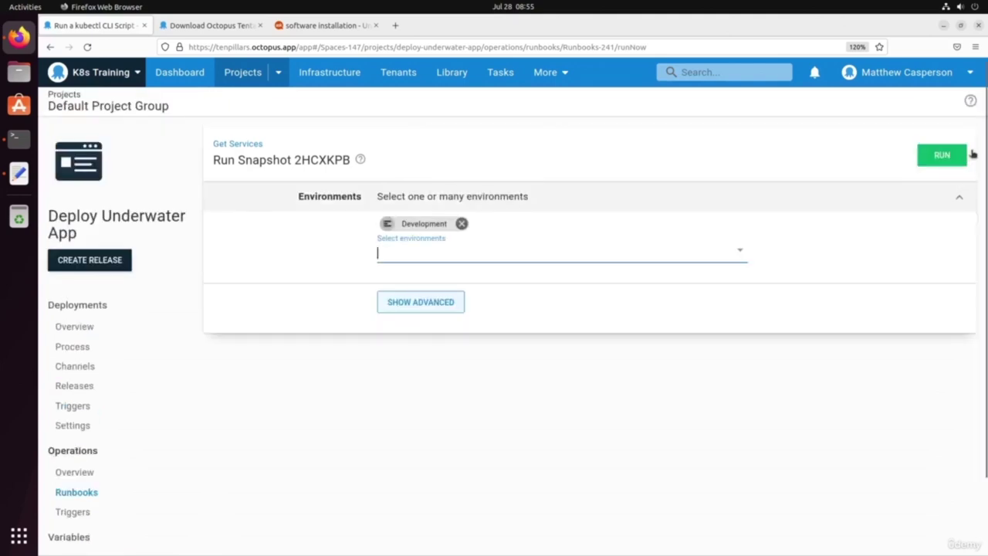
click(946, 157)
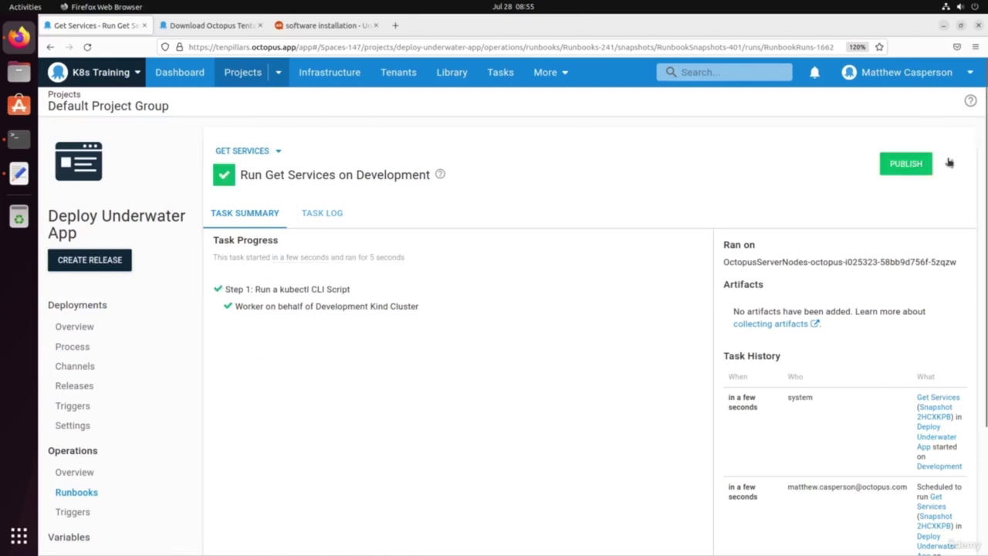
- Copy the underwater webapp's external IP 172.18.255.201 from the task log and open a new tab
click(322, 215)
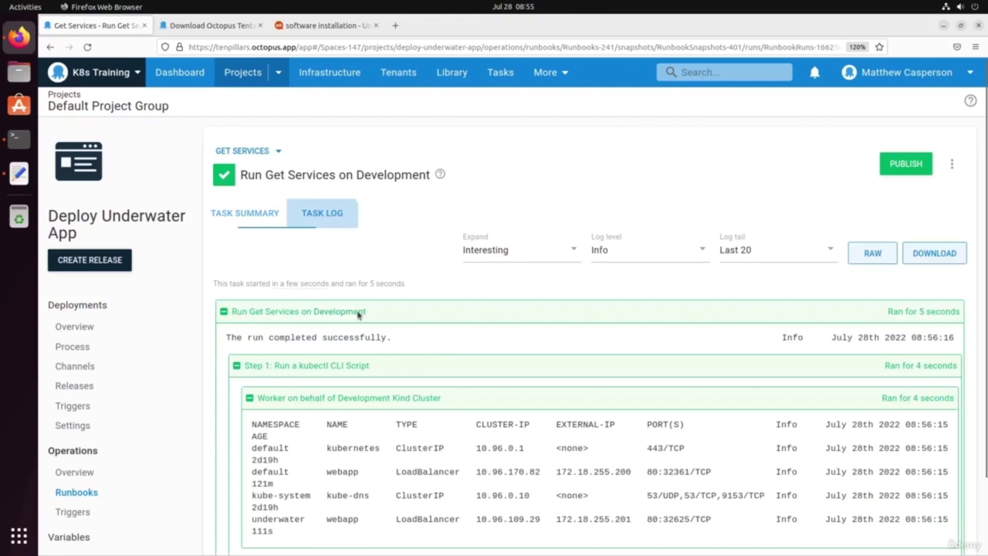
scroll(368, 319, down, 2)
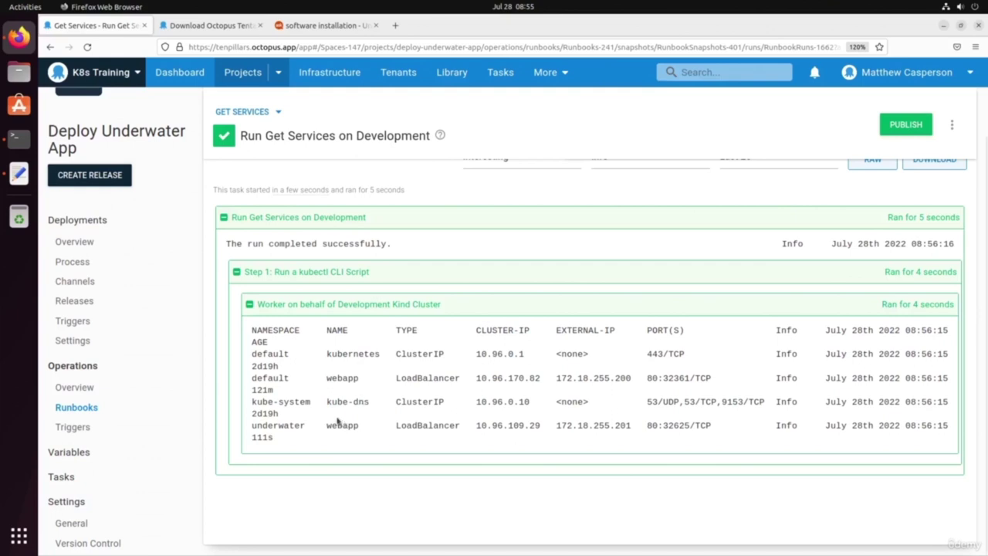
drag(263, 377, 711, 379)
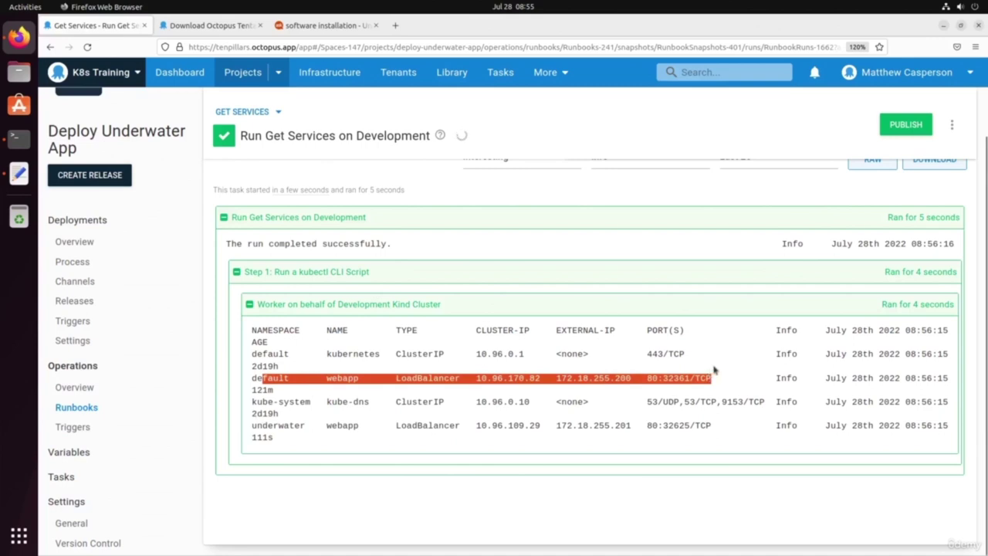
double_click(277, 425)
drag(555, 425, 631, 425)
key(ctrl+c)
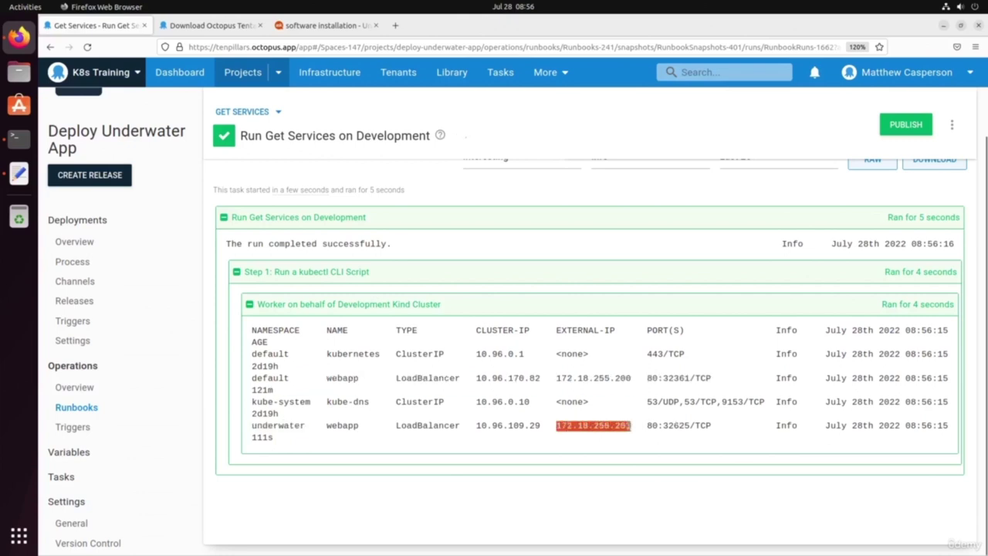
click(395, 28)
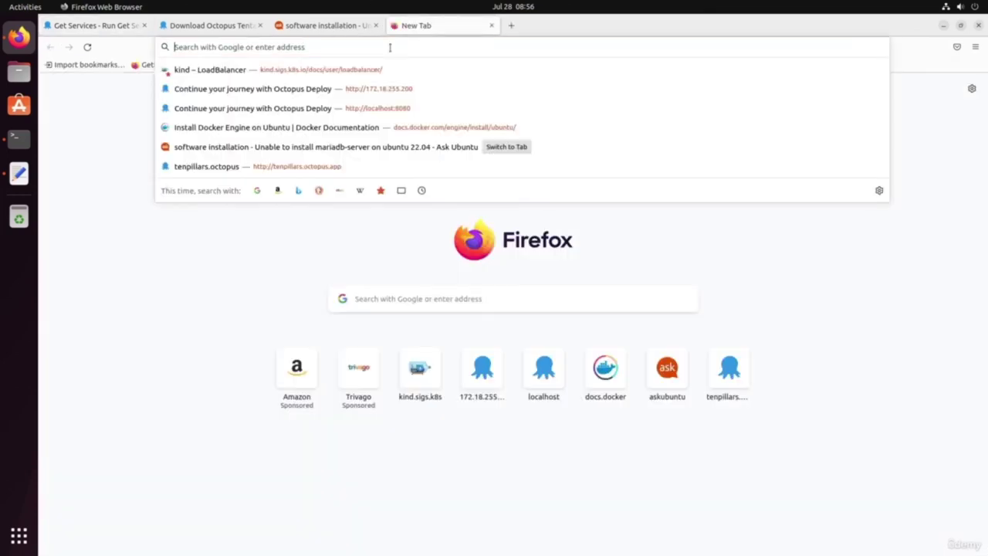
- Load the copied address 172.18.255.201 in the new browser tab
key(ctrl+v)
key(Return)
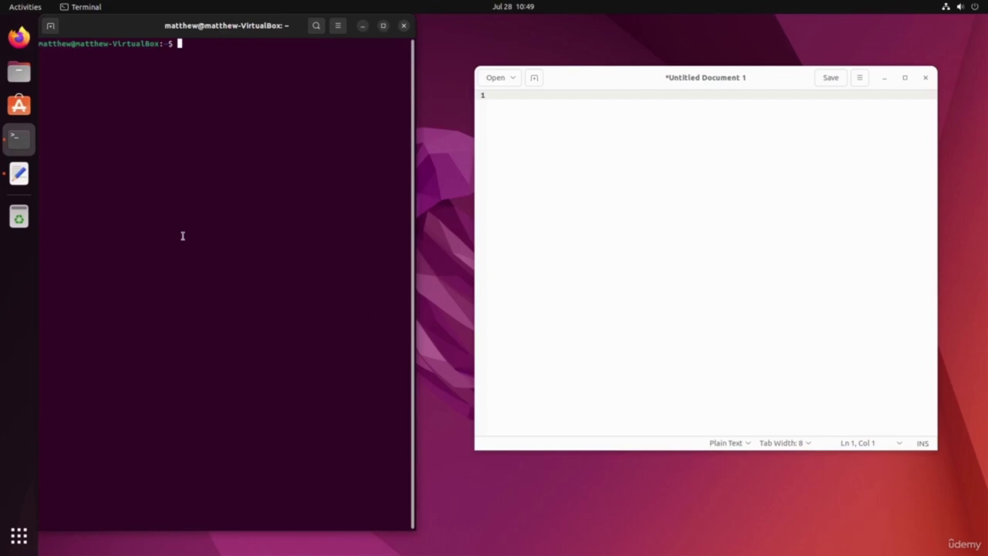
- Create a kind cluster named 'production' and print ~/.kube/config
text(kind create clust)
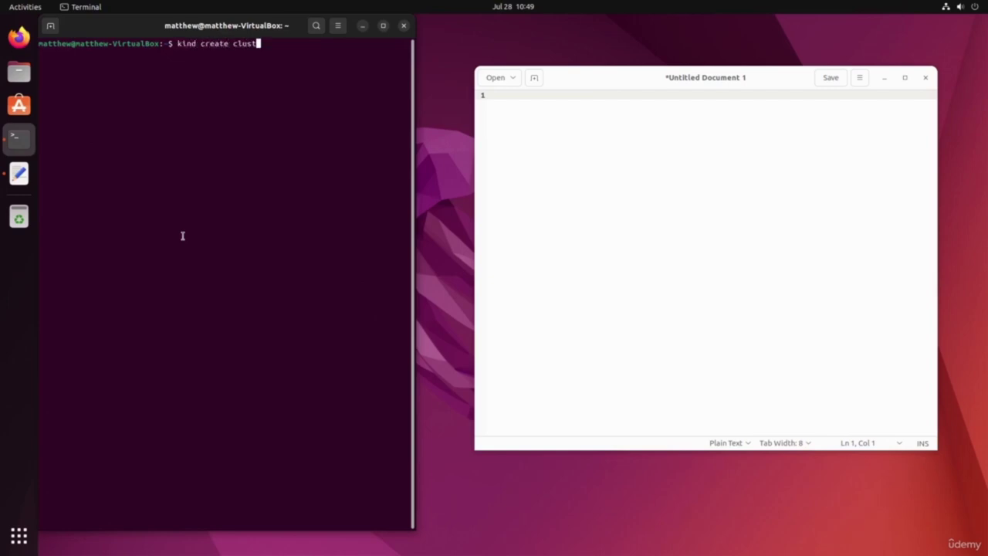
text(er --name production)
key(Return)
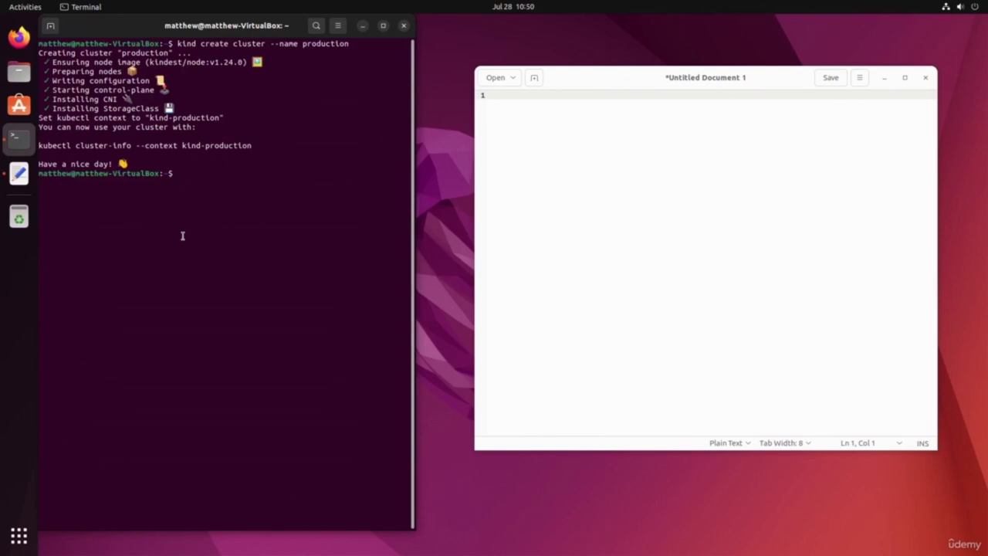
text(cat ~/.kube/config)
key(Return)
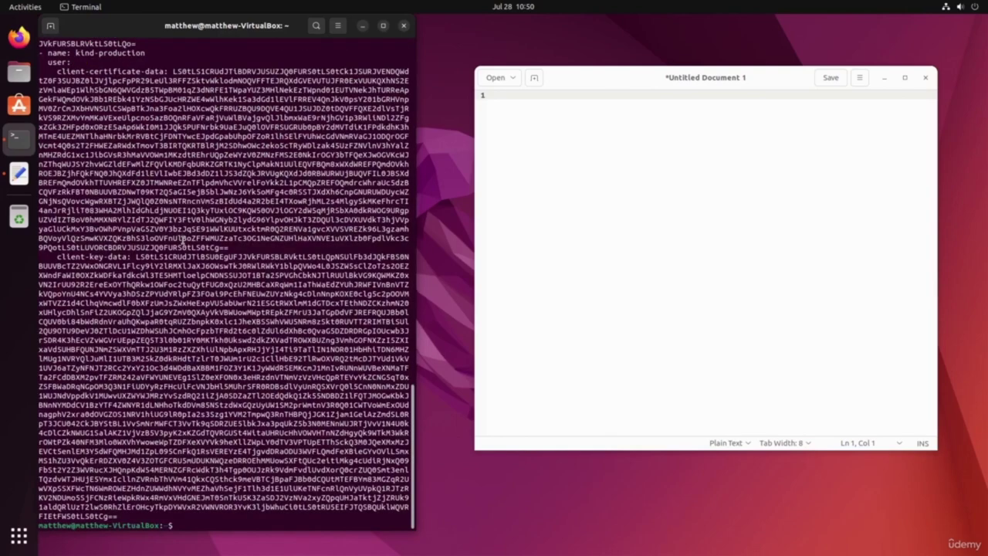
- Confirm current-context is kind-production and select the kind-production client-certificate-data value
scroll(182, 241, up, 4)
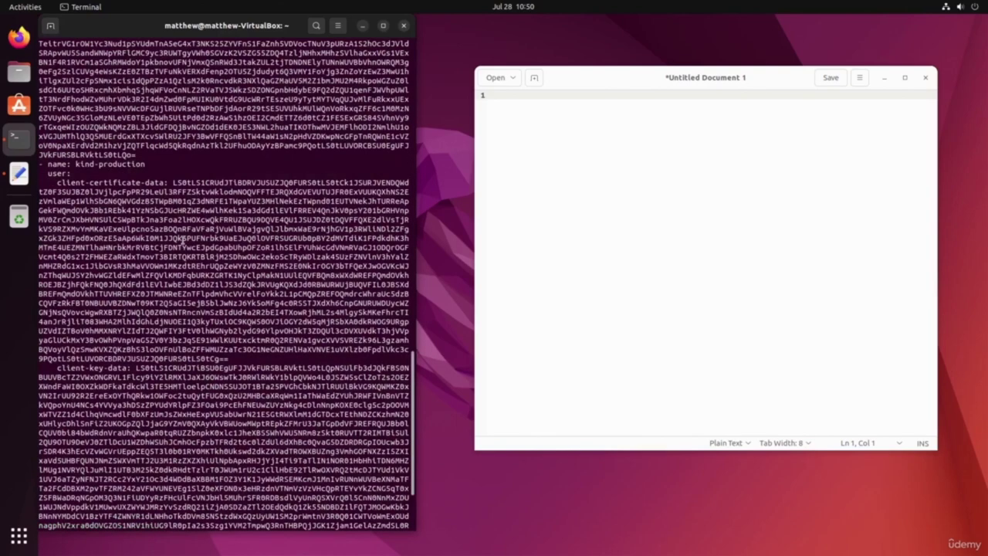
scroll(183, 241, up, 20)
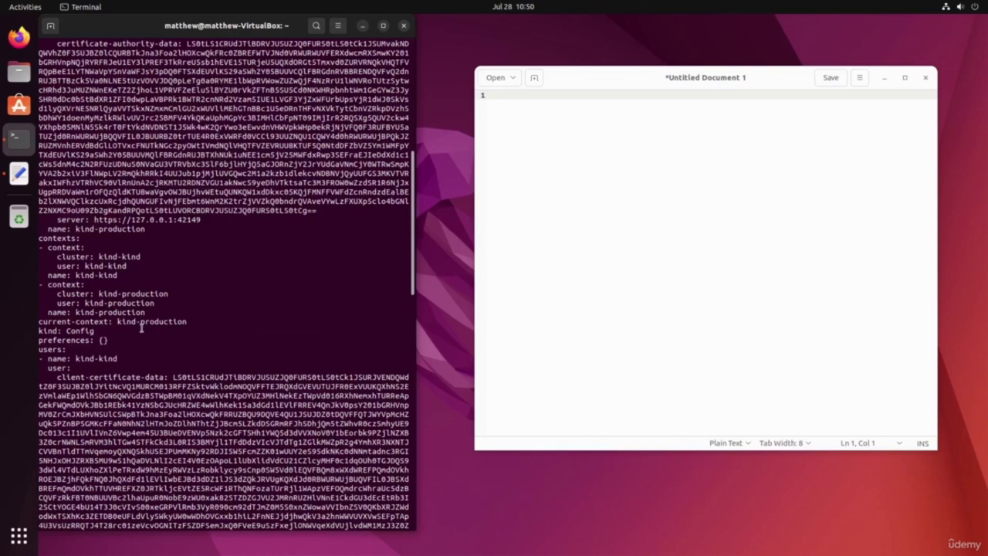
drag(142, 323, 187, 322)
scroll(174, 321, down, 2)
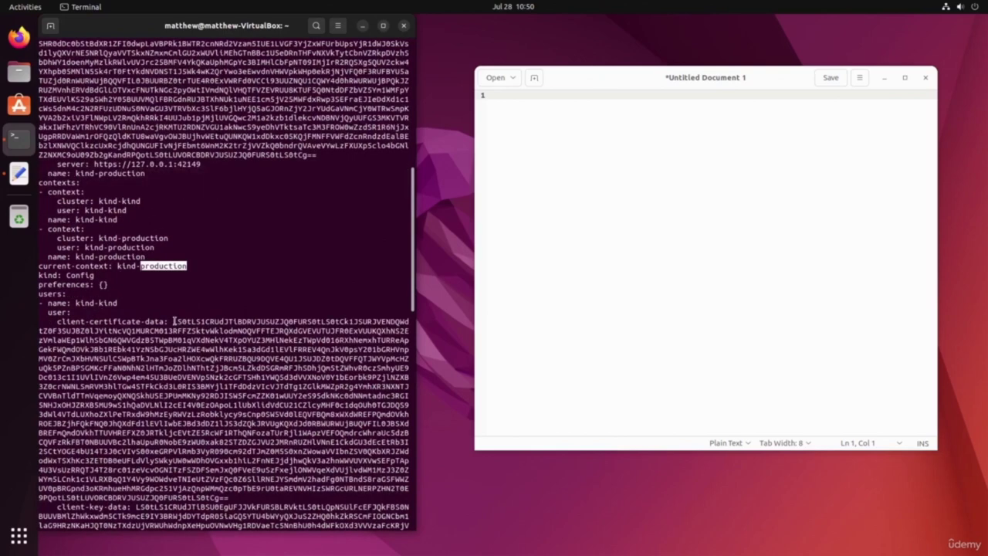
scroll(174, 321, down, 10)
scroll(174, 321, down, 14)
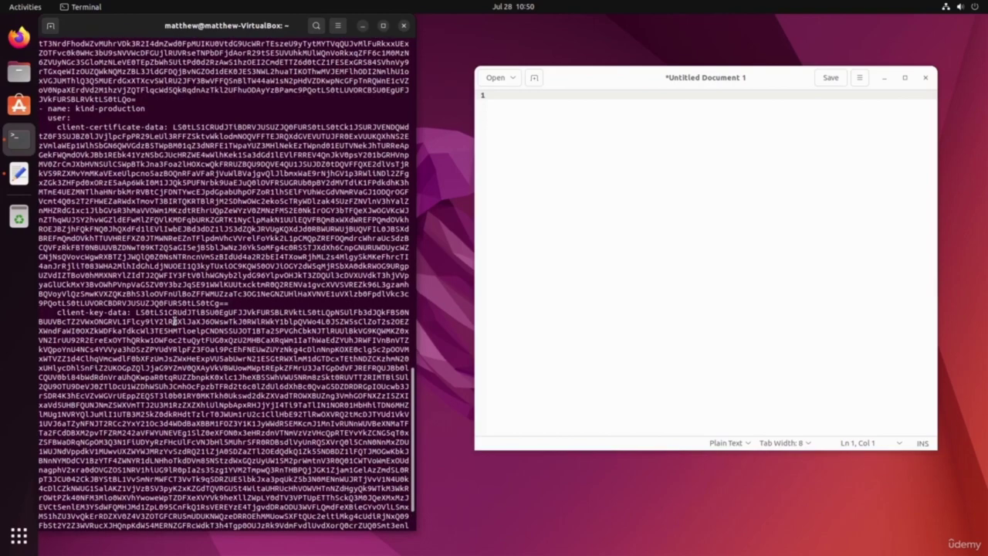
scroll(100, 52, down, 2)
drag(76, 53, 206, 193)
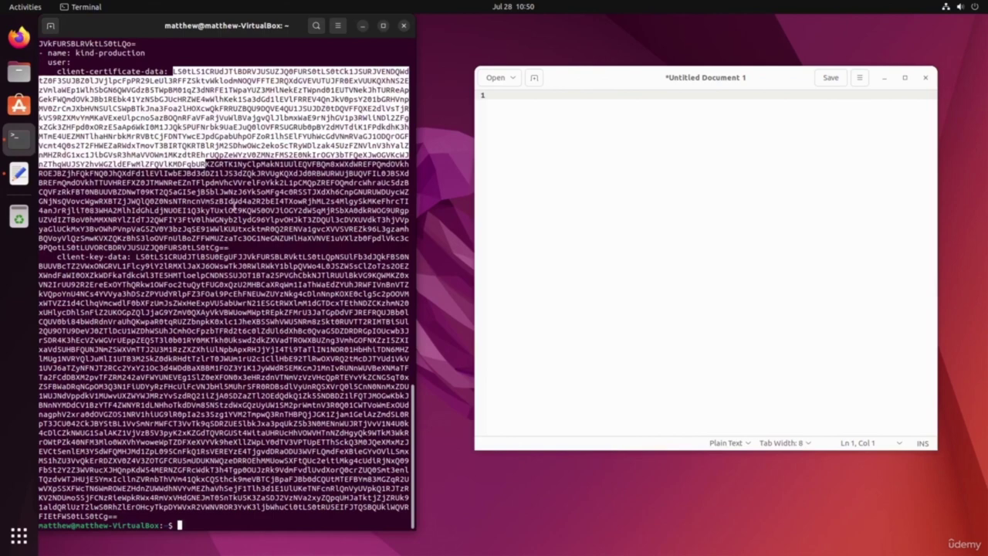
- Decode the client-certificate-data with base64 -d and paste the certificate into the text document
shift+click(230, 247)
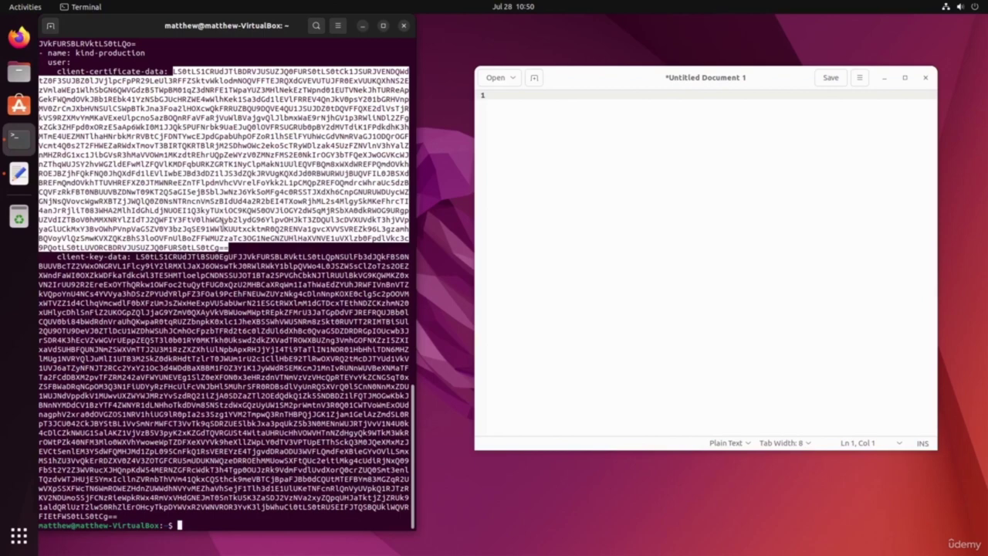
text(echo ")
key(ctrl+shift+v)
text(" | base64 -d)
key(Return)
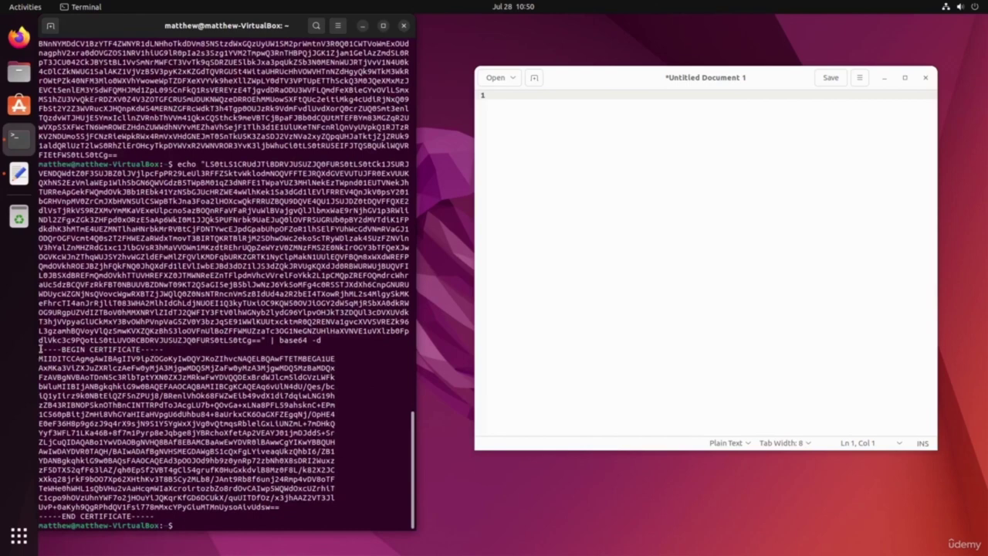
drag(145, 445, 155, 516)
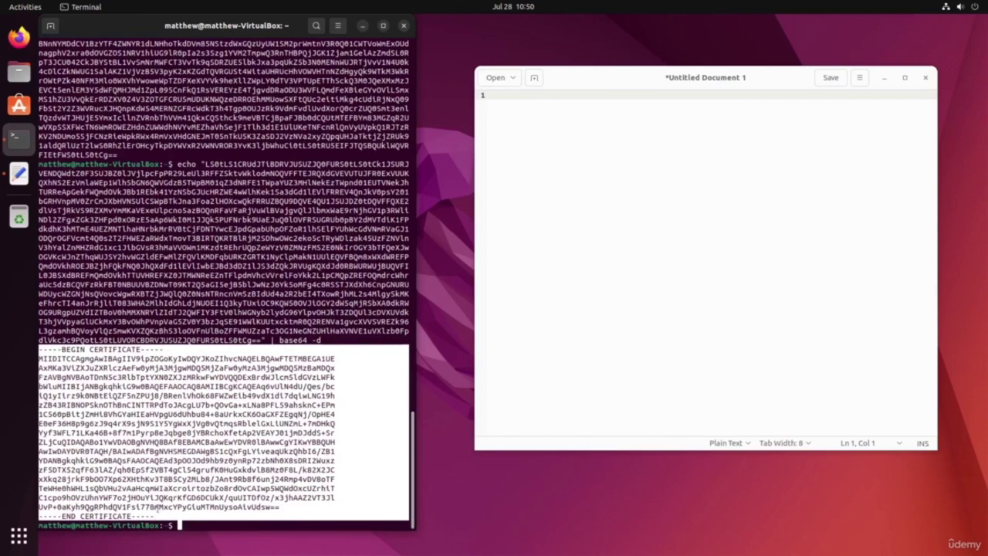
click(651, 307)
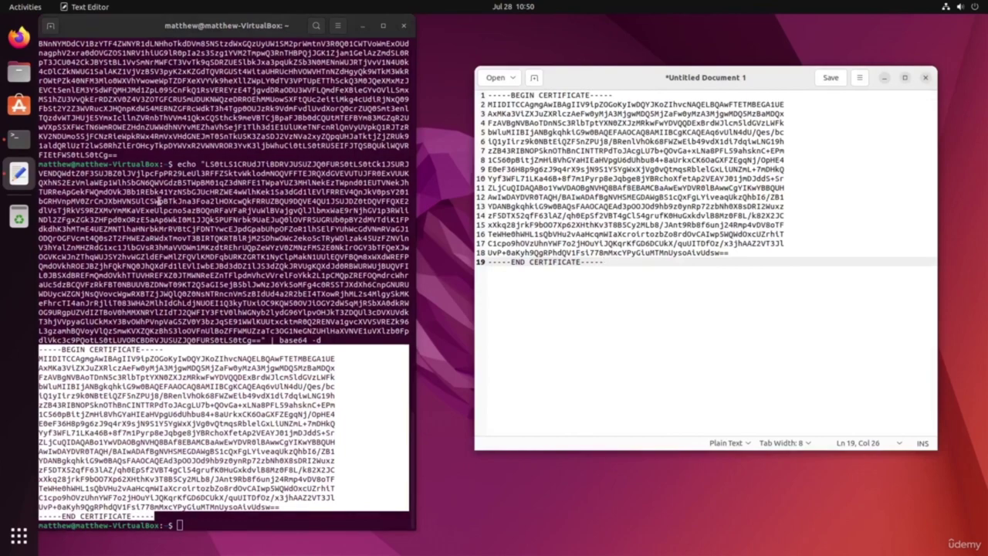
key(Return)
- Decode the client-key-data, paste the RSA private key below the certificate, and select all
click(159, 202)
scroll(158, 202, up, 6)
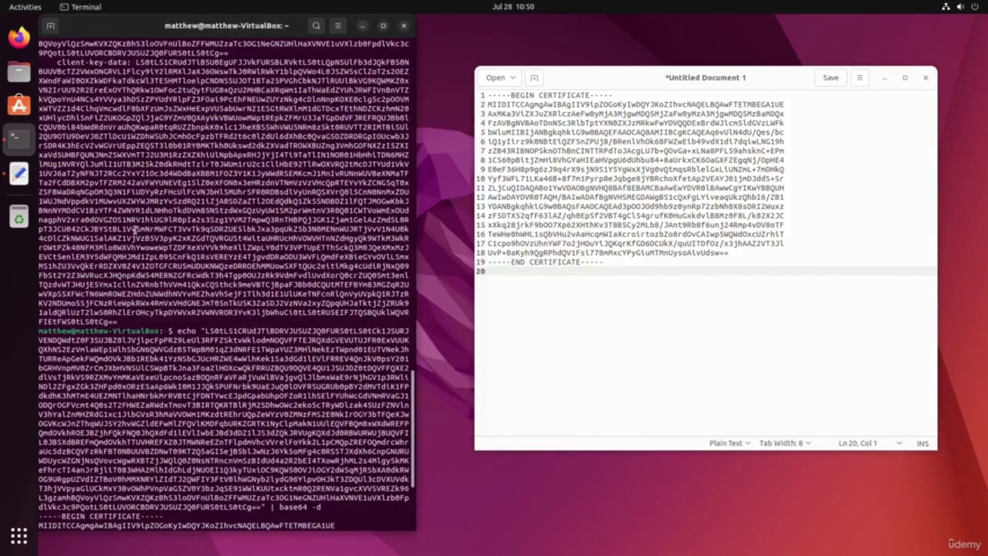
scroll(163, 331, up, 6)
drag(137, 229, 154, 284)
drag(157, 433, 117, 489)
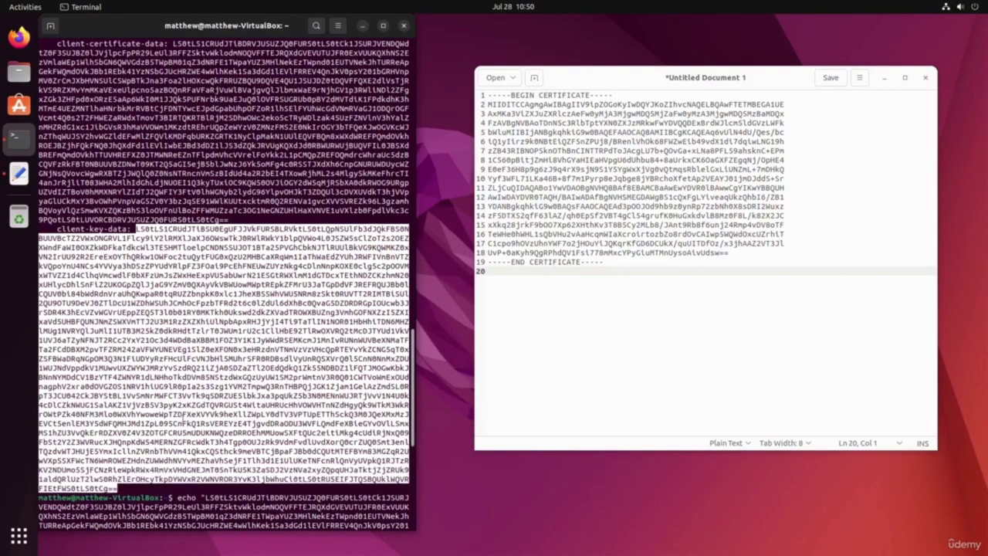
text(echo)
key(ctrl+shift+v)
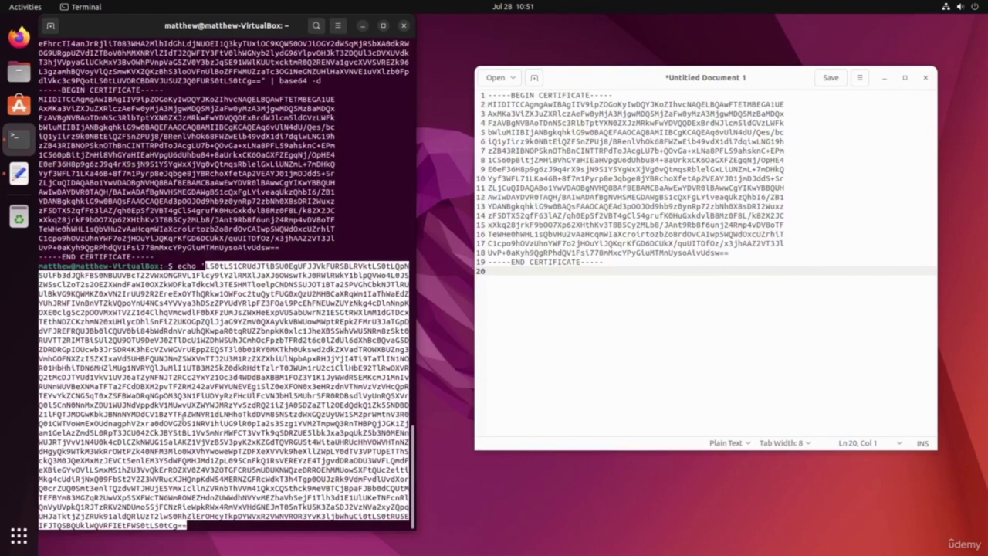
text(' | base64 -d)
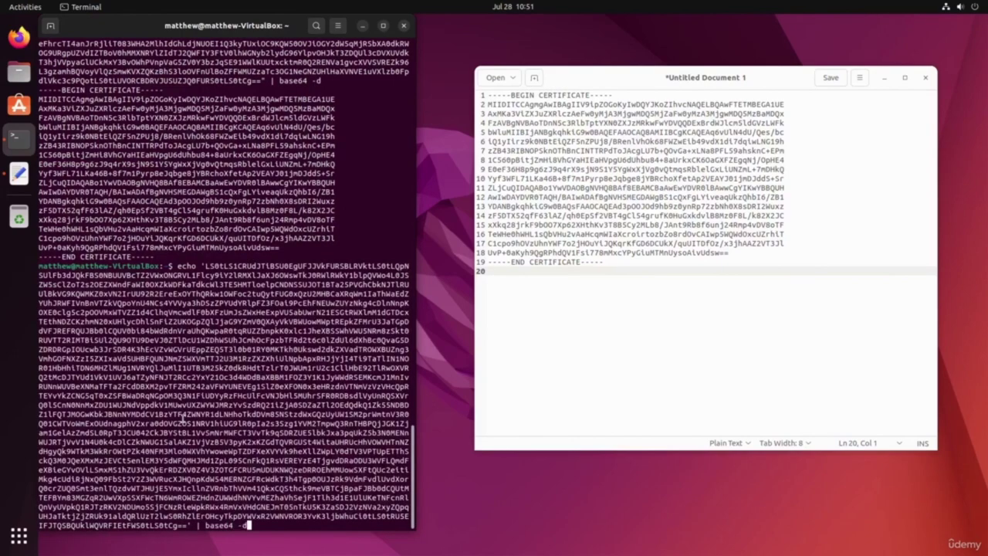
key(Return)
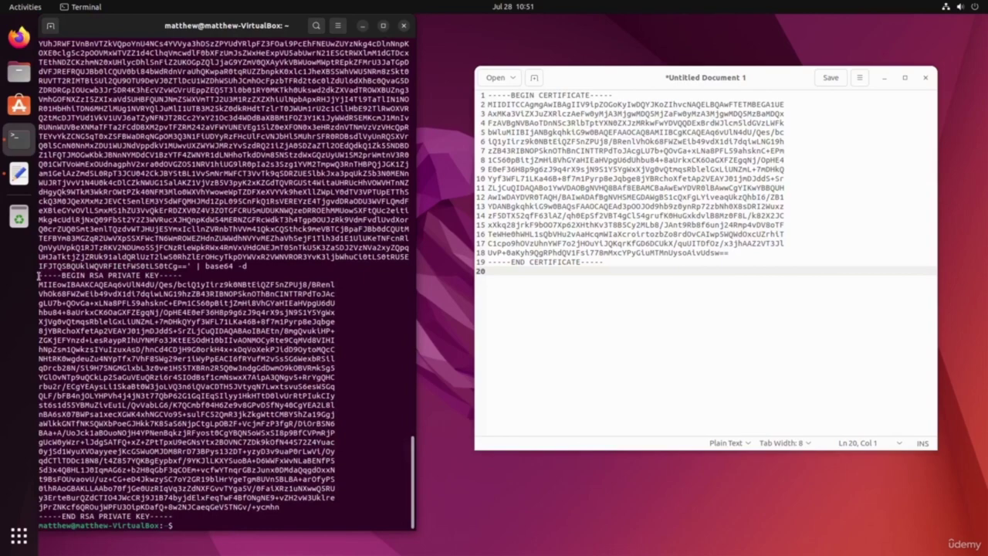
drag(39, 275, 176, 514)
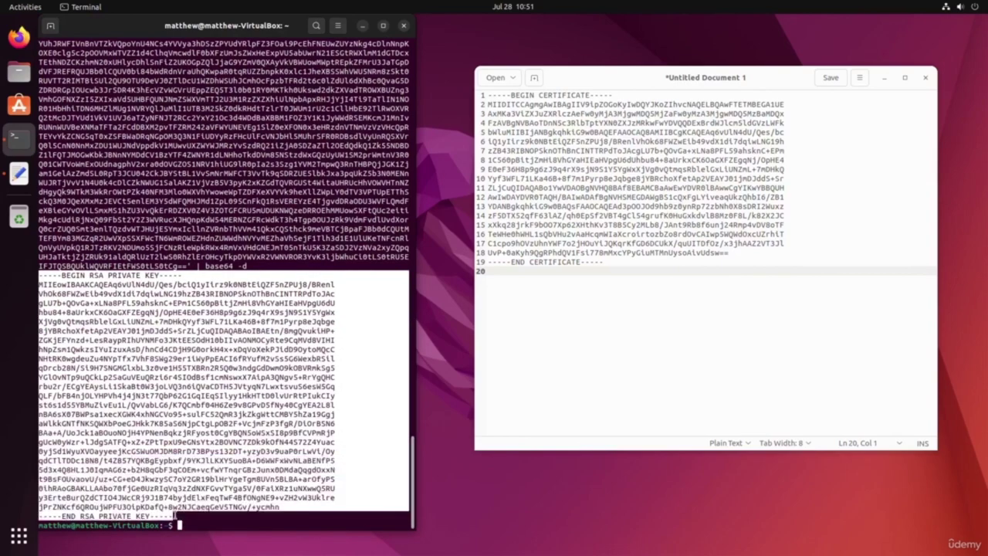
click(673, 360)
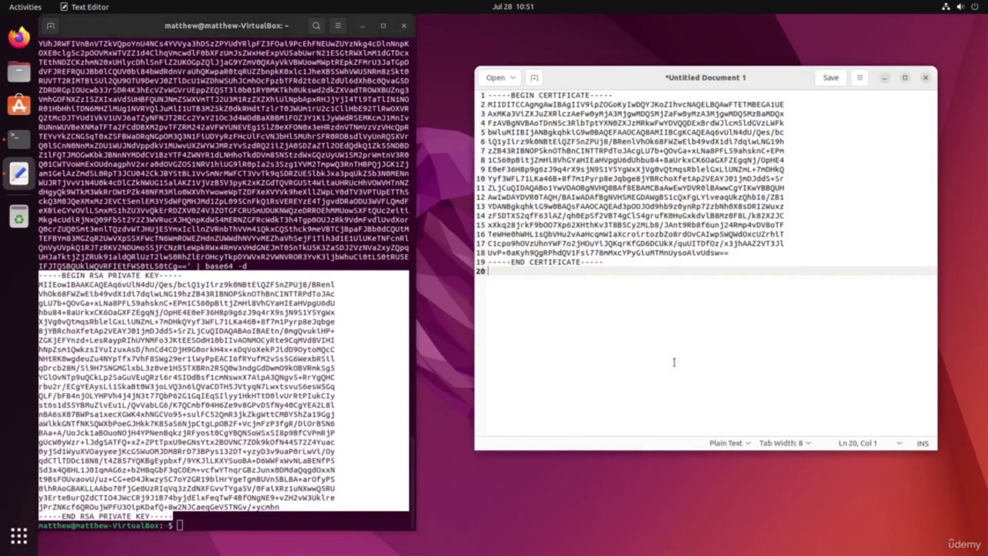
key(ctrl+v)
key(ctrl+a)
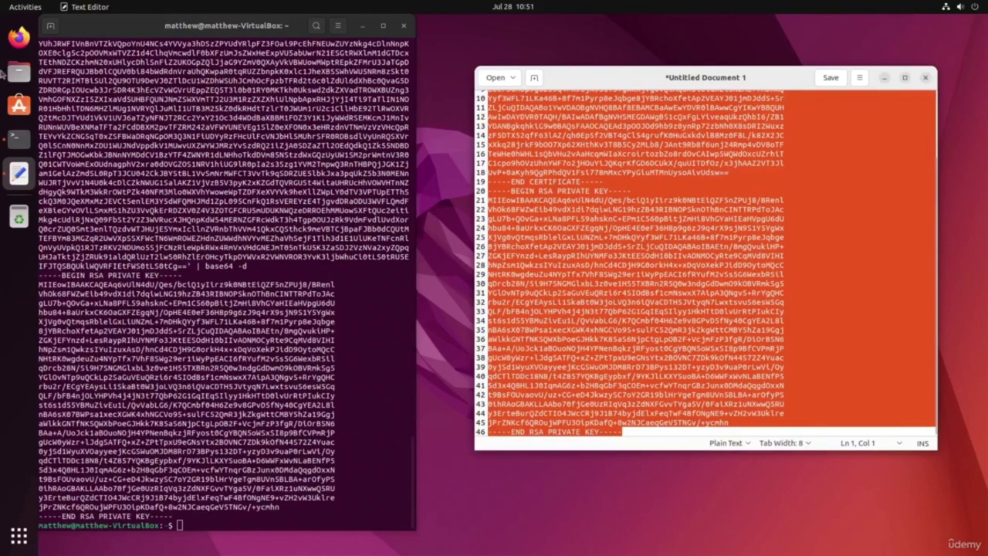
click(19, 36)
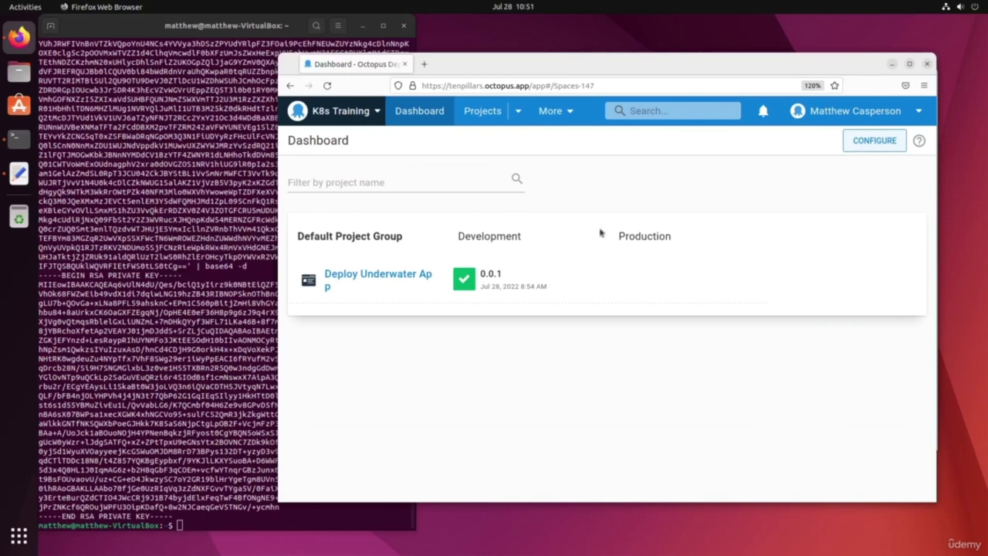
- Go to Library > Certificates and start adding a new certificate
click(557, 117)
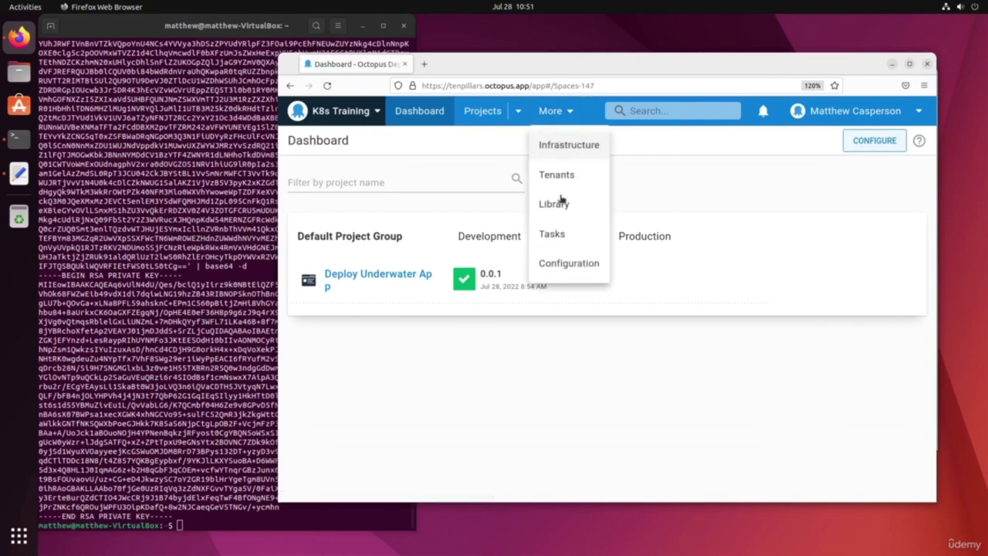
click(555, 205)
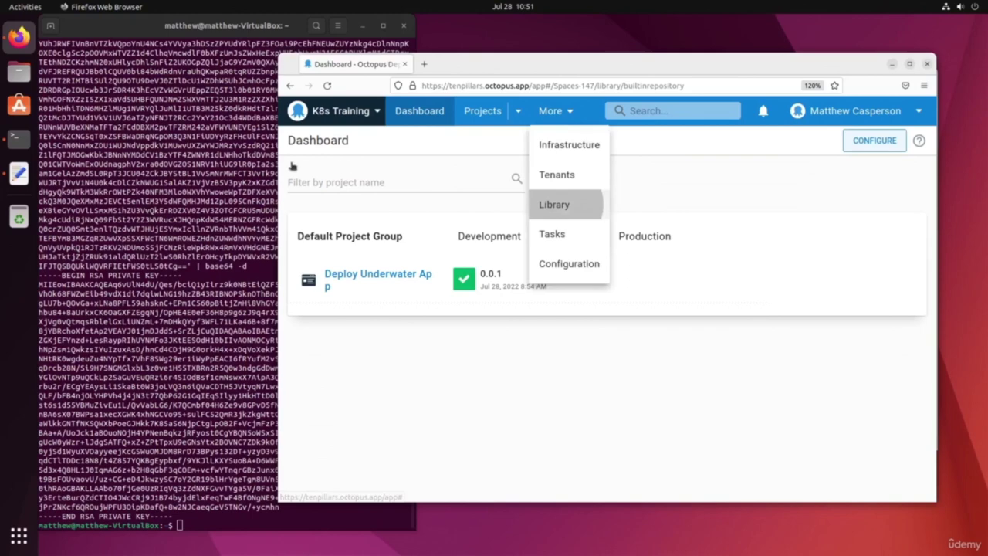
click(360, 169)
click(329, 169)
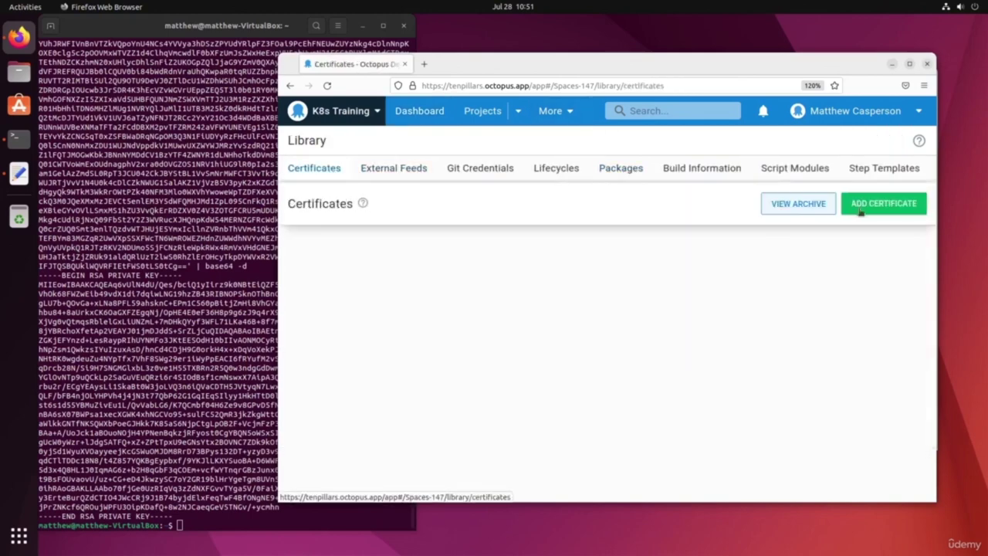
click(910, 212)
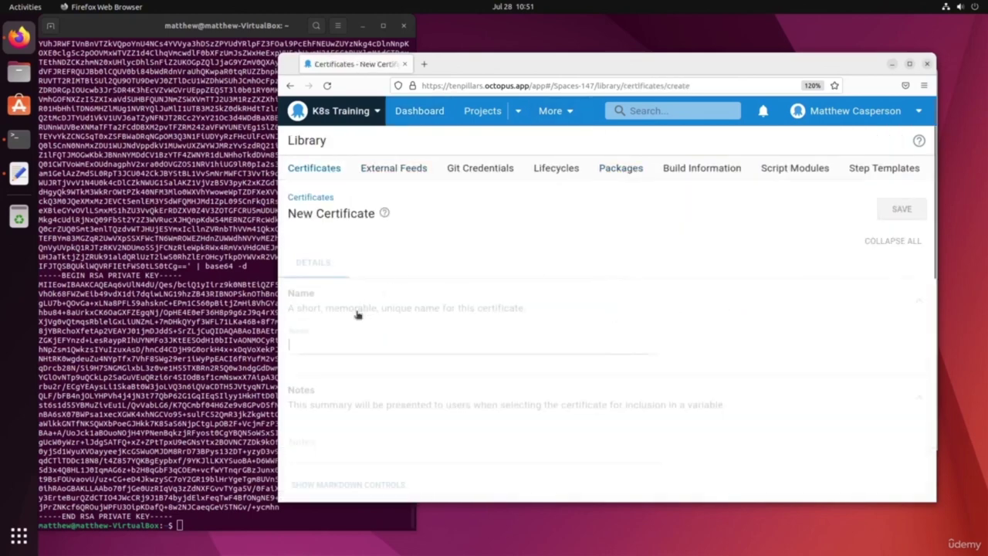
- Name it 'Kind Production Cluster', paste the certificate and key text, and save
click(354, 335)
text(Kind)
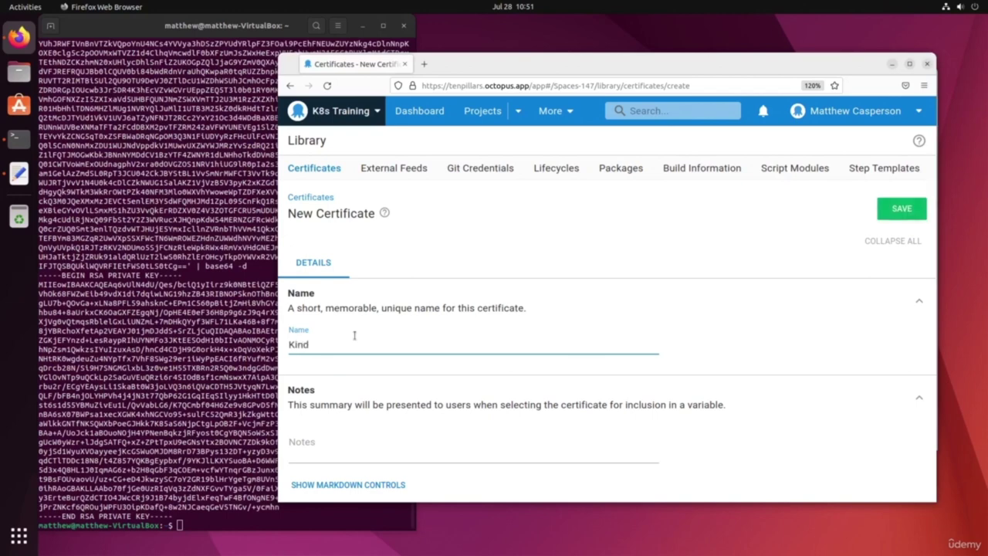
text( Production Cluster)
scroll(455, 378, down, 4)
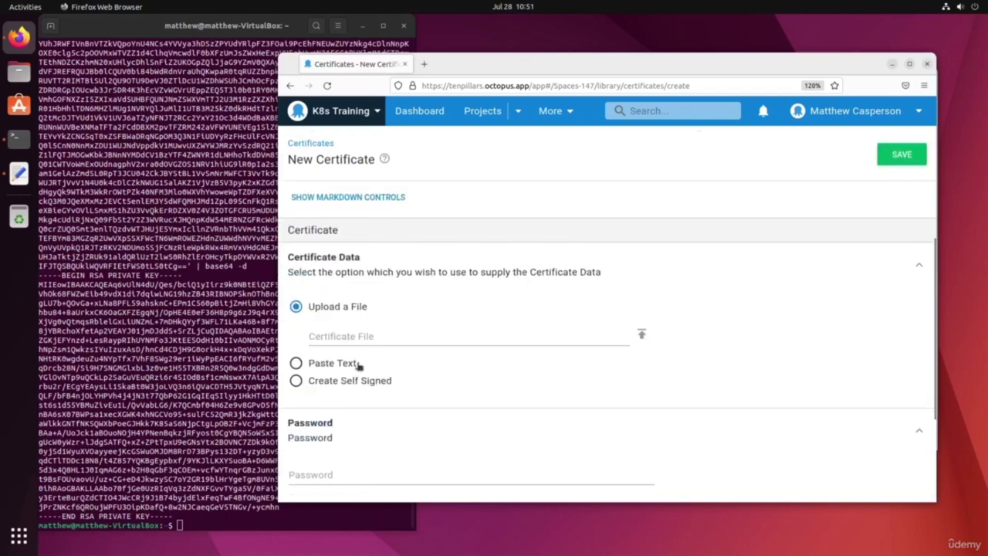
click(359, 365)
scroll(378, 216, down, 3)
click(360, 217)
key(ctrl+v)
click(898, 156)
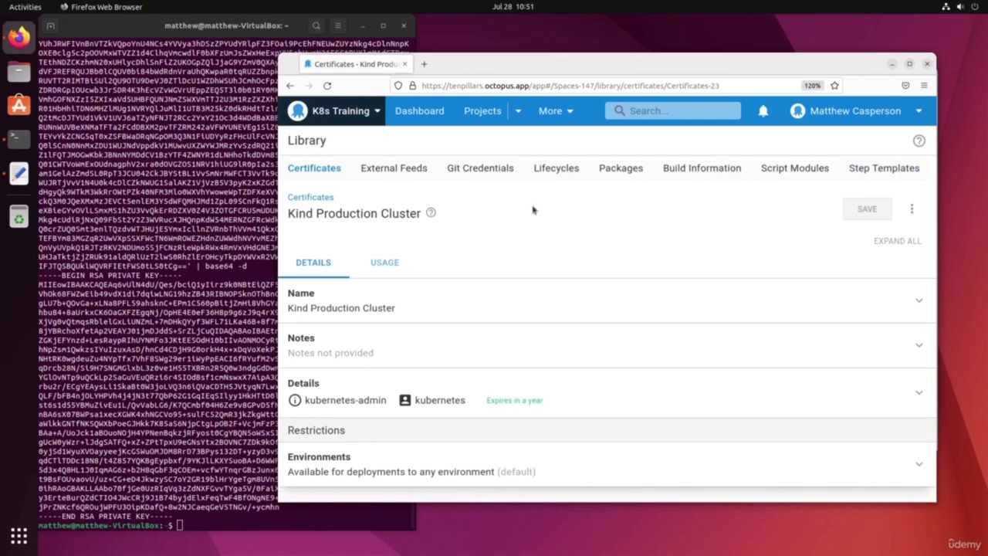
click(563, 122)
- Add a Kubernetes Cluster deployment target named 'Kind Production Cluster'
click(548, 150)
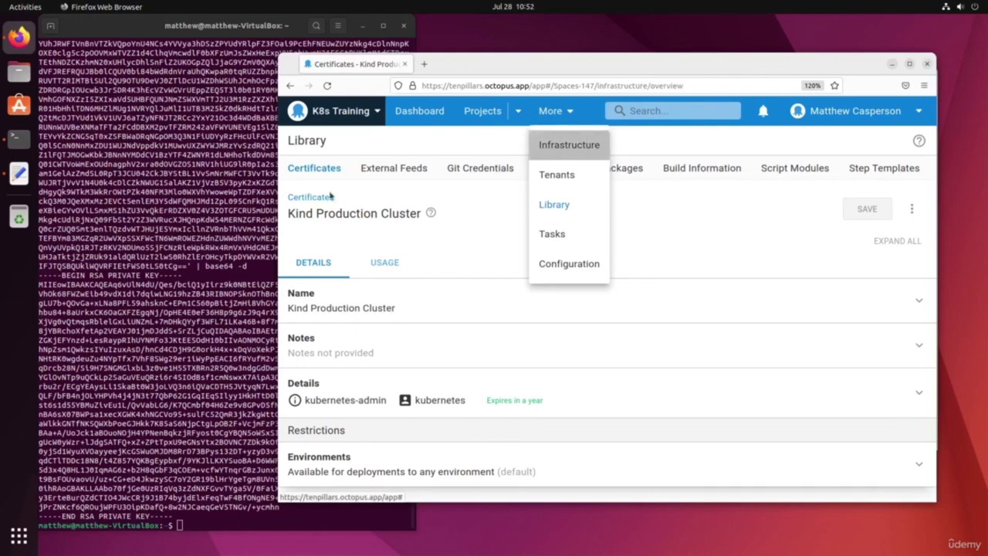
click(413, 167)
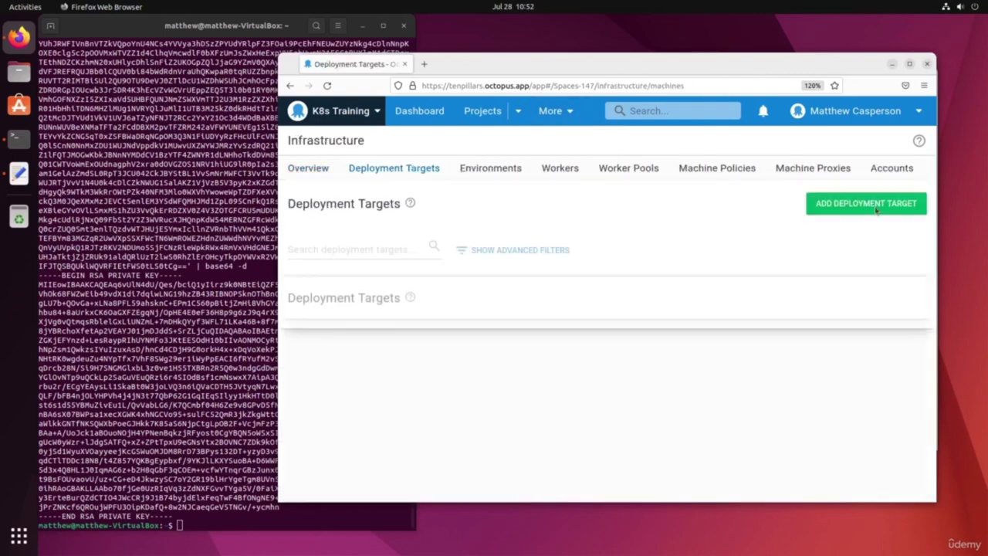
click(866, 204)
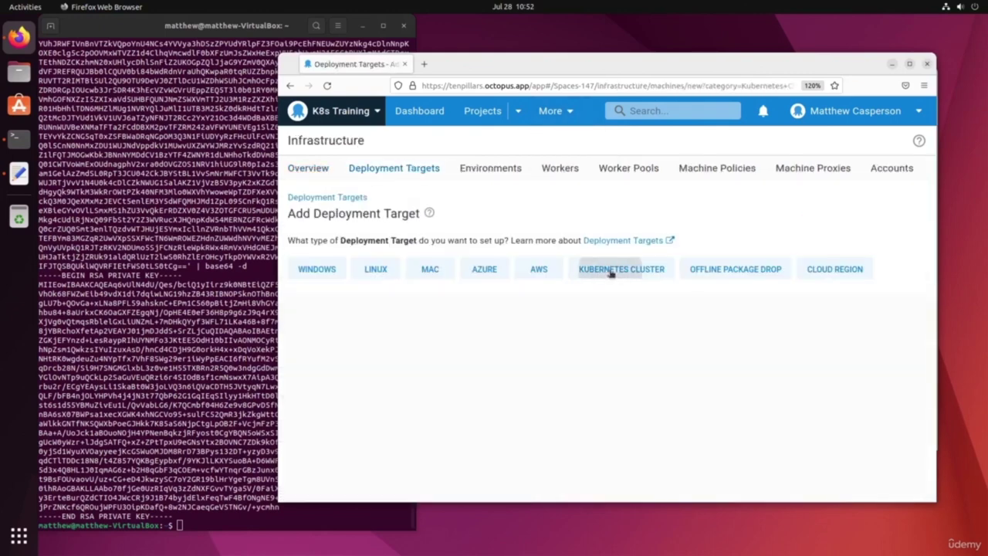
click(615, 270)
click(385, 410)
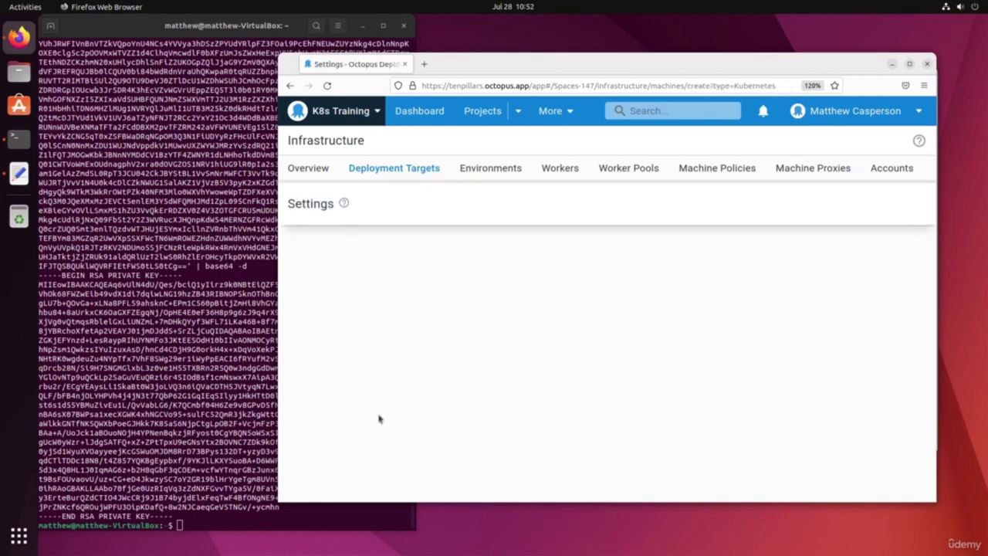
click(436, 318)
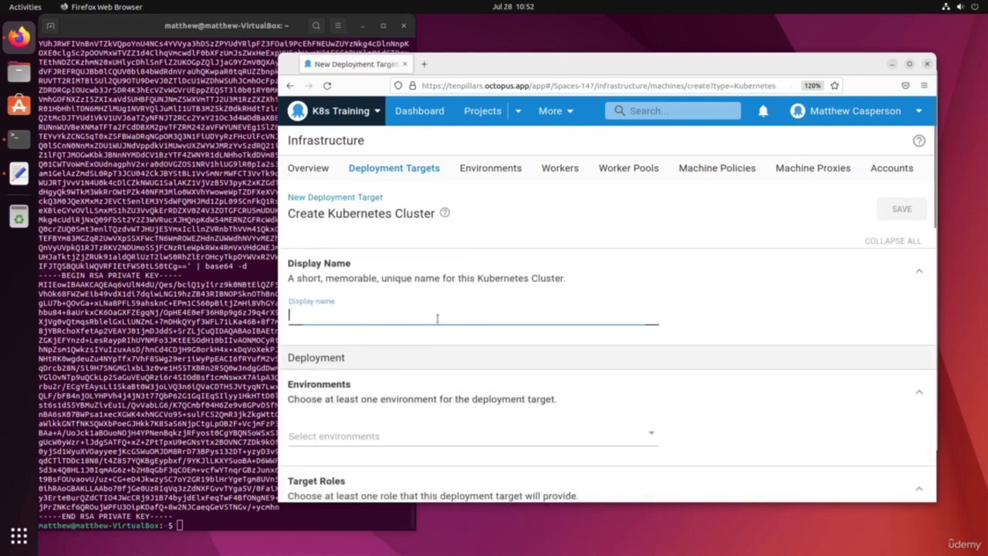
text(Kind Pr)
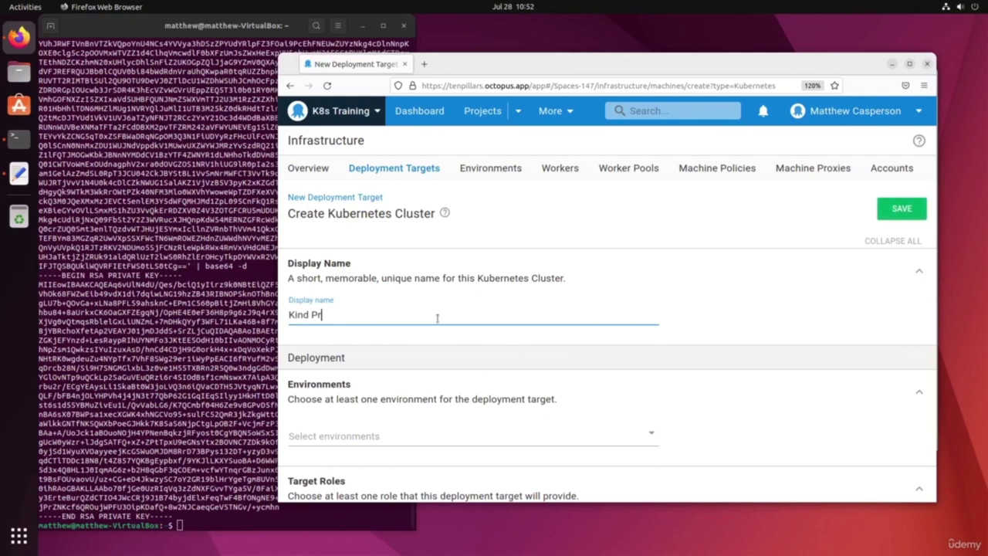
text(oduction Cluster)
- Set environment Production, role Kubernetes, and Client Certificate auth using Kind Production Cluster
scroll(419, 326, down, 3)
click(332, 291)
click(332, 358)
click(315, 406)
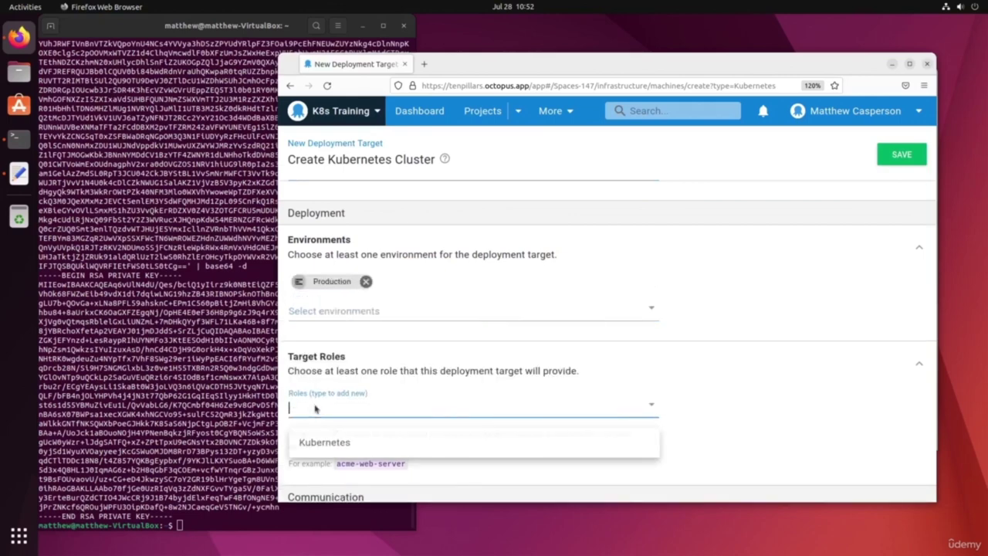
click(319, 441)
scroll(523, 402, down, 4)
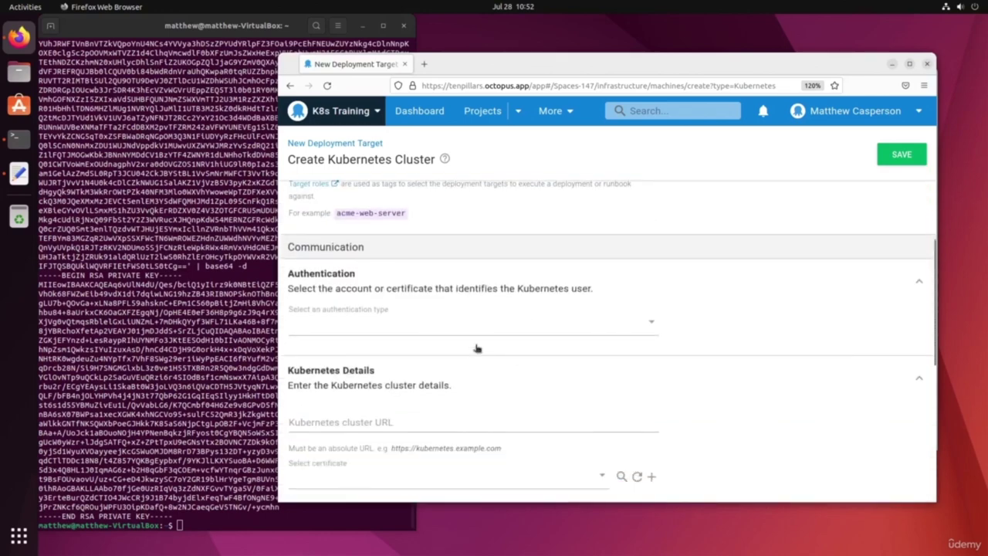
click(423, 316)
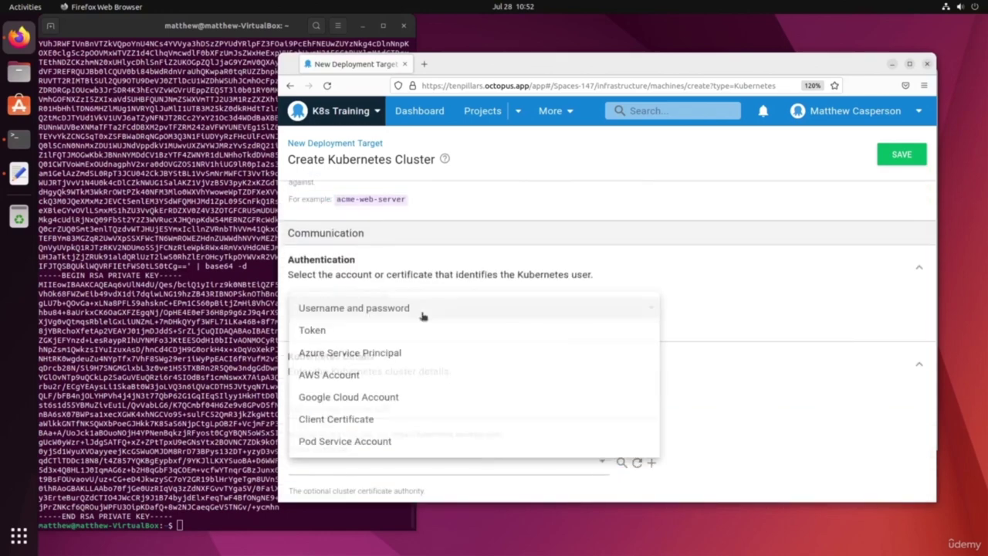
click(359, 419)
click(351, 349)
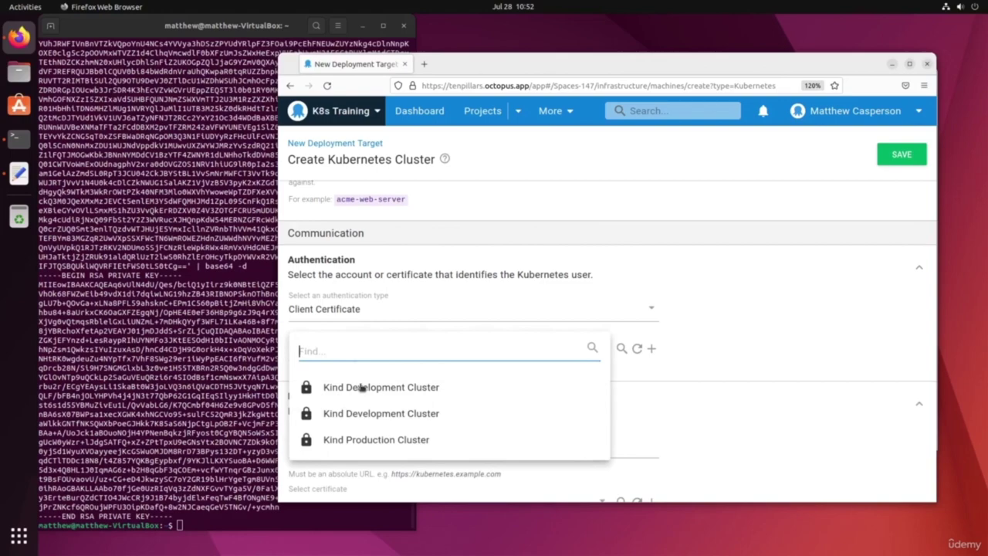
click(357, 440)
scroll(433, 389, down, 5)
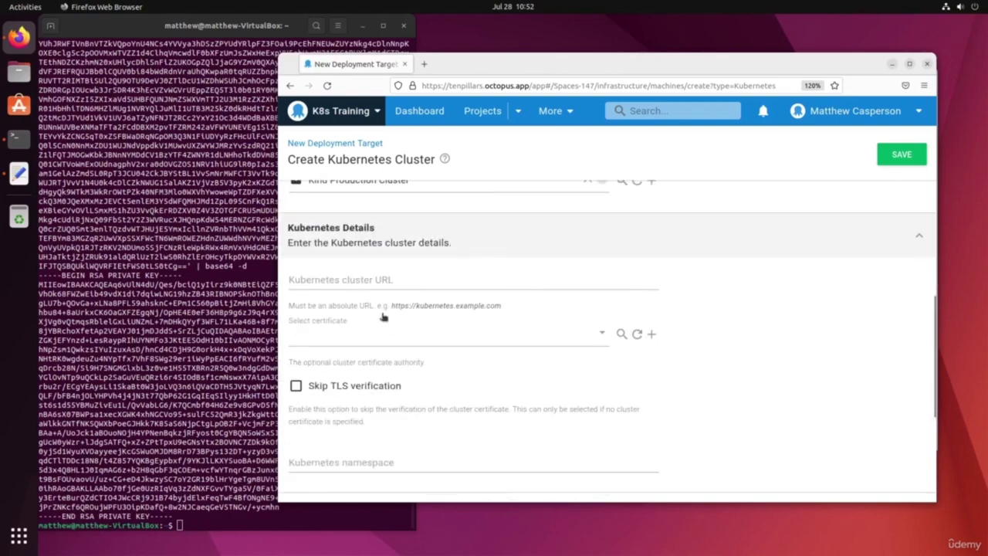
click(183, 323)
key(ctrl+shift+v)
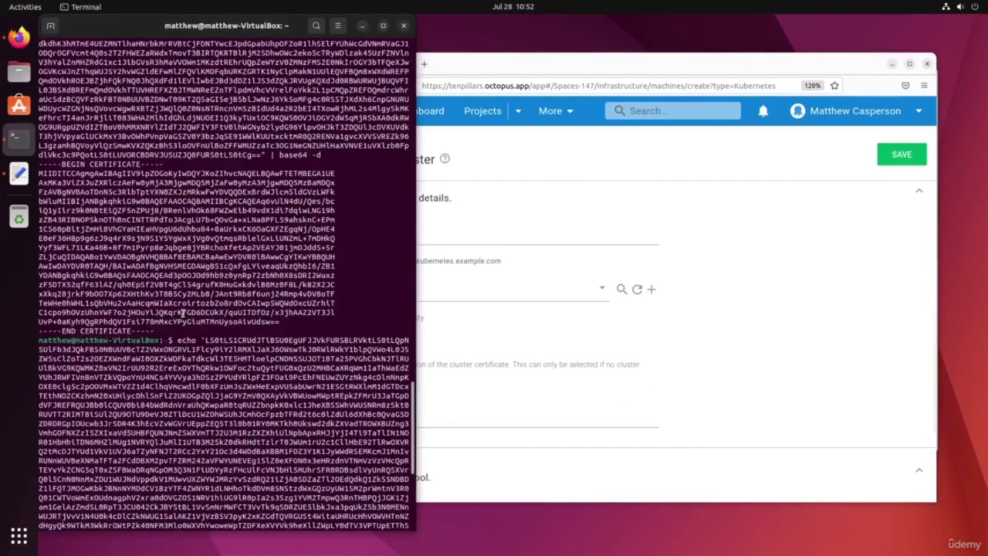
key(Return)
scroll(183, 313, up, 15)
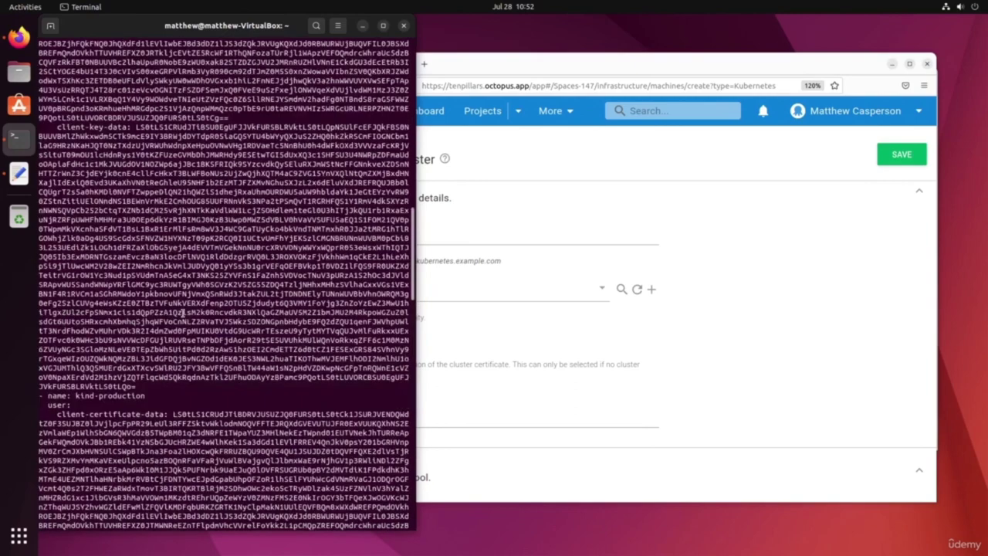
scroll(183, 313, up, 4)
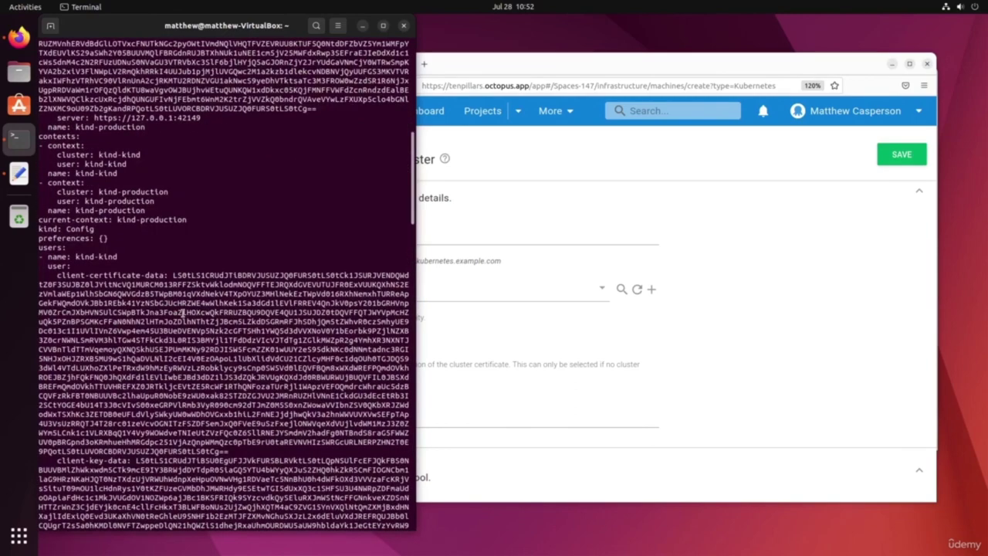
scroll(149, 275, up, 4)
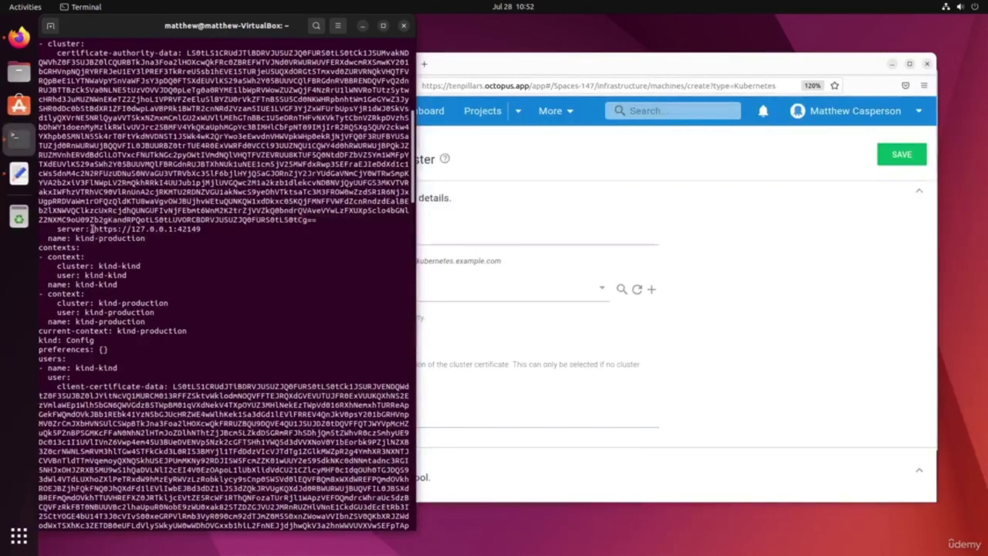
drag(96, 233, 203, 234)
click(505, 287)
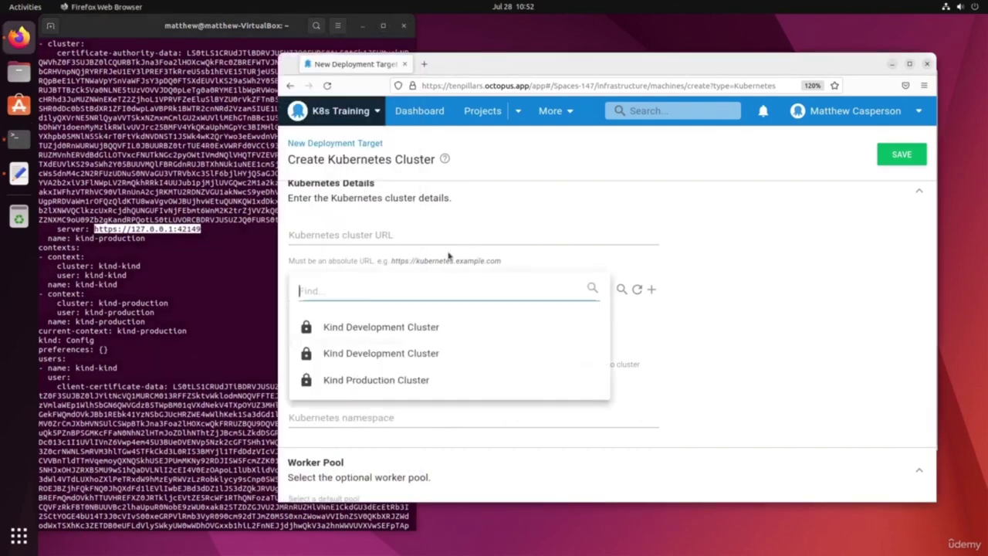
click(349, 386)
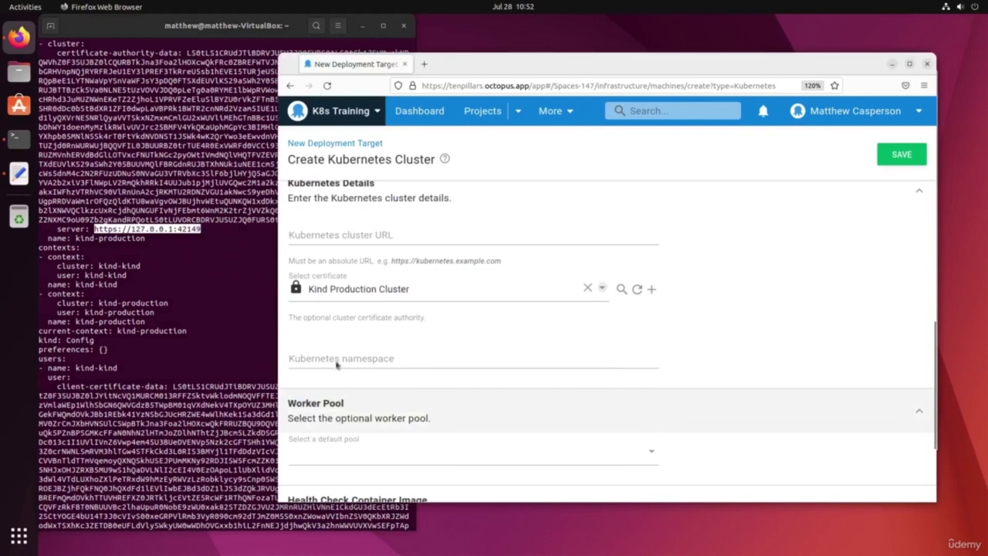
click(345, 234)
text(https://127.0.0.1:42149)
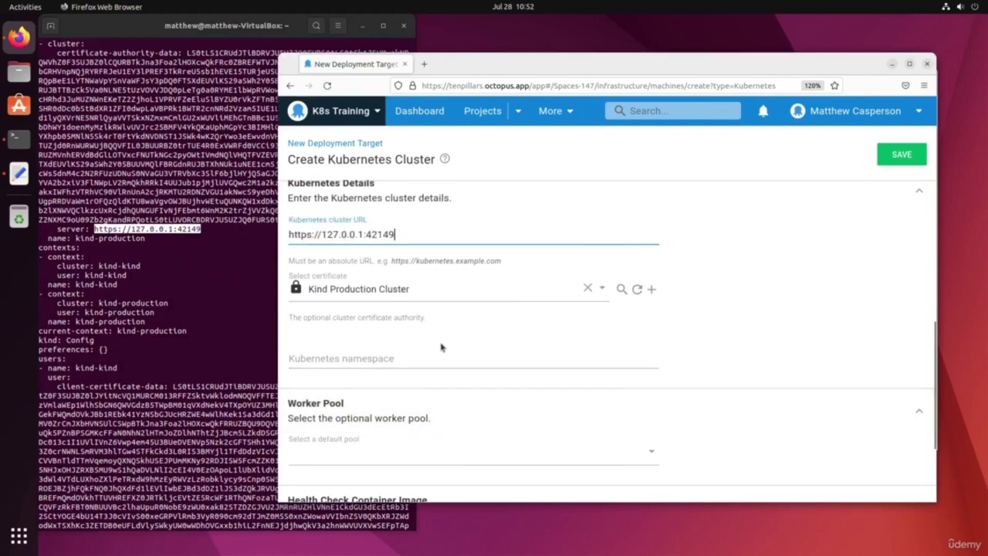
click(588, 291)
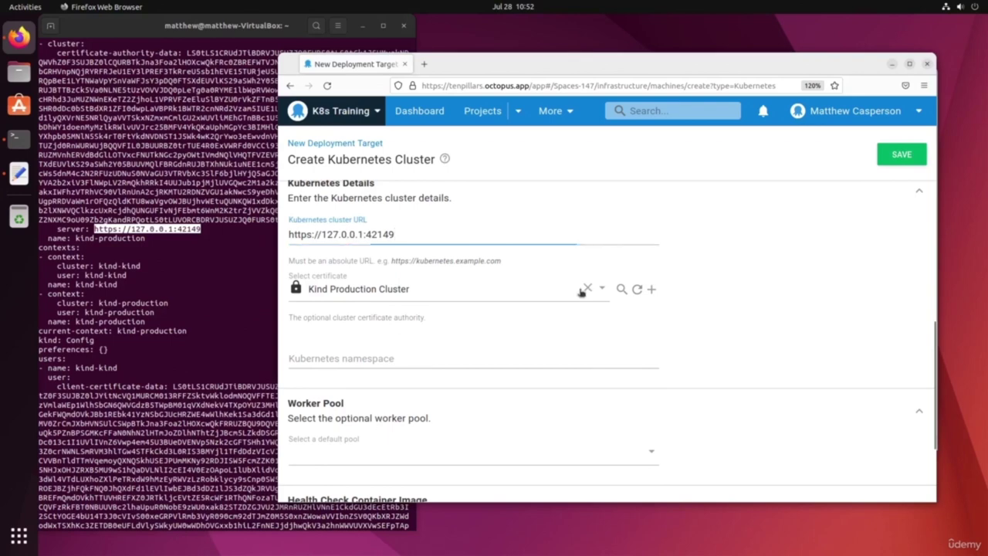
click(296, 342)
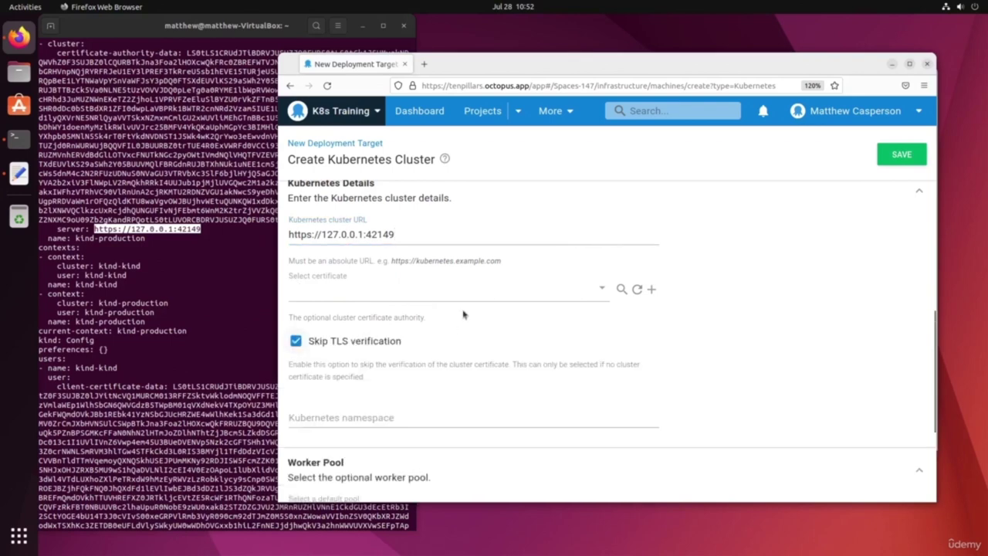
- Choose the Laptop worker pool and save the deployment target
scroll(463, 314, down, 1)
scroll(463, 314, down, 1)
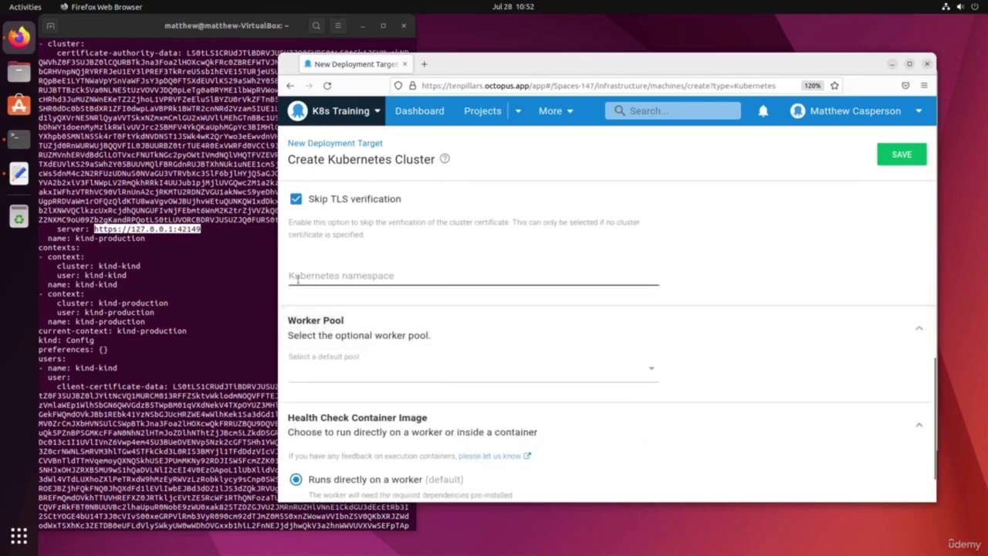
scroll(319, 277, down, 1)
click(369, 302)
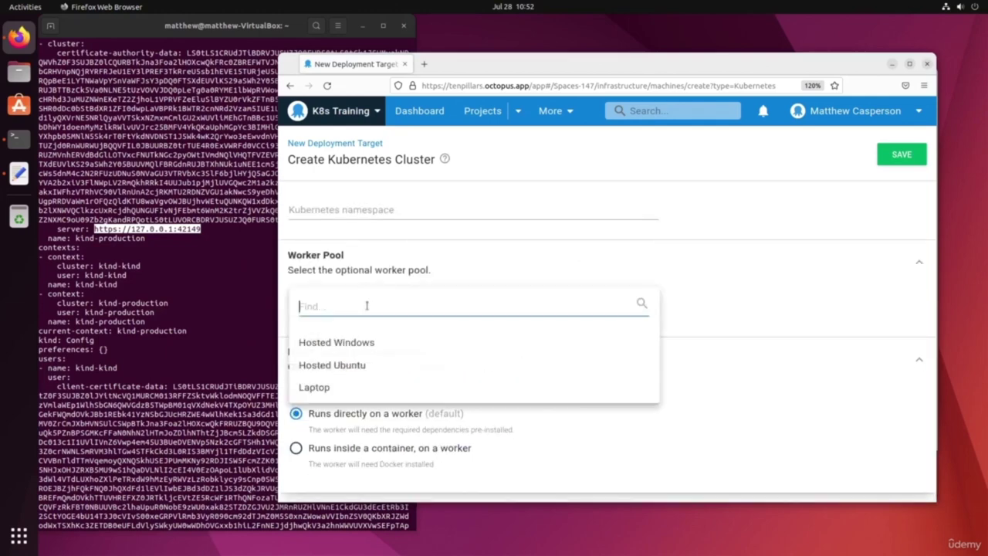
click(334, 389)
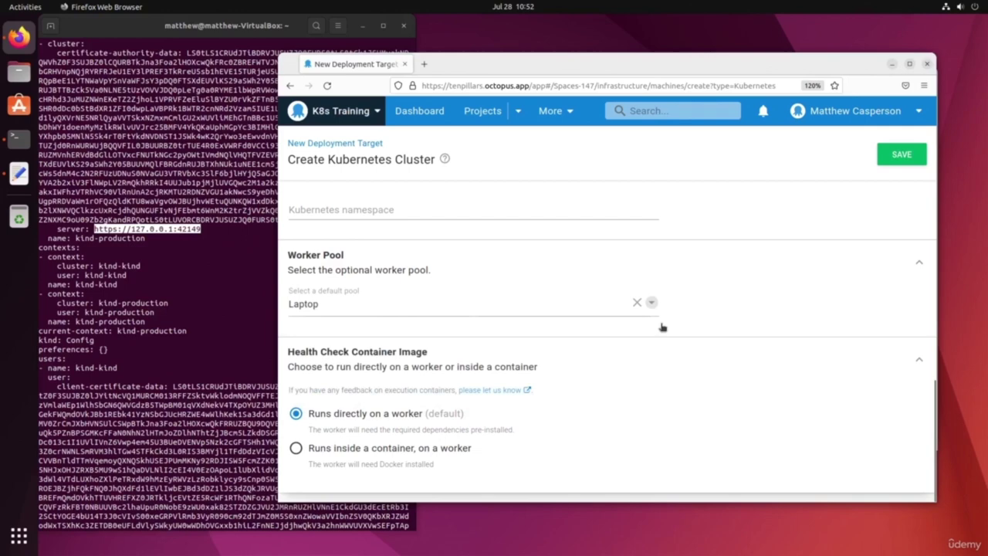
click(905, 156)
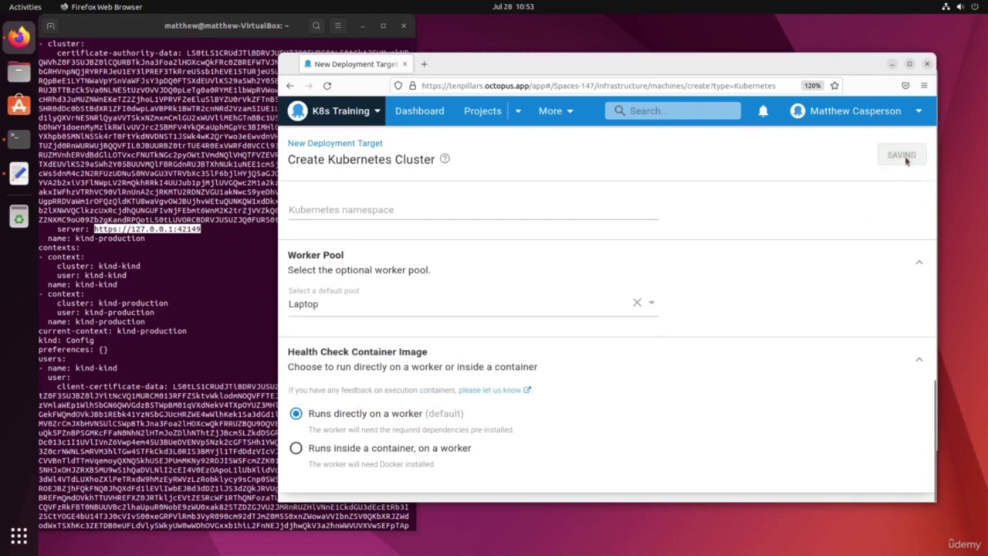
- Run a connectivity health check on Kind Production Cluster, then return to the Dashboard
click(370, 208)
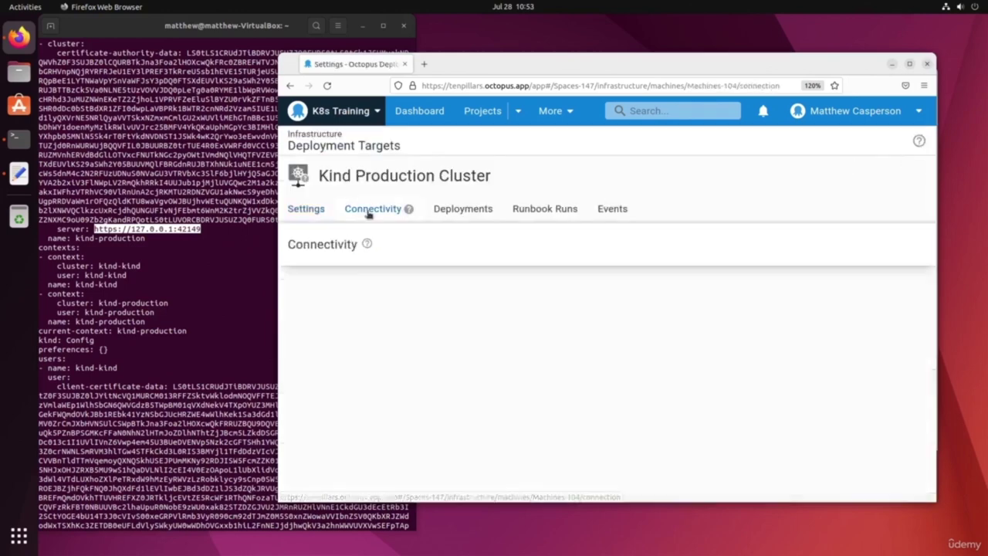
click(888, 245)
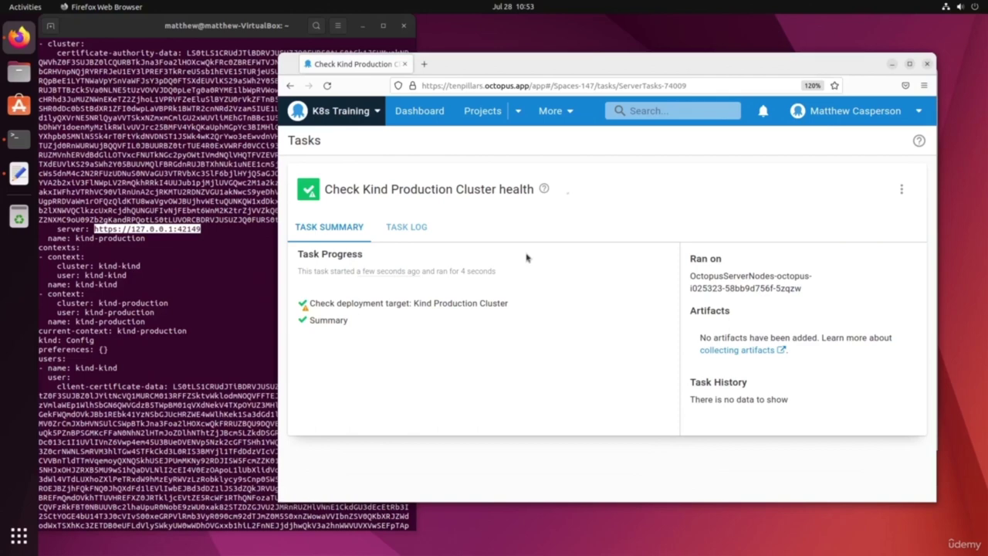
click(429, 118)
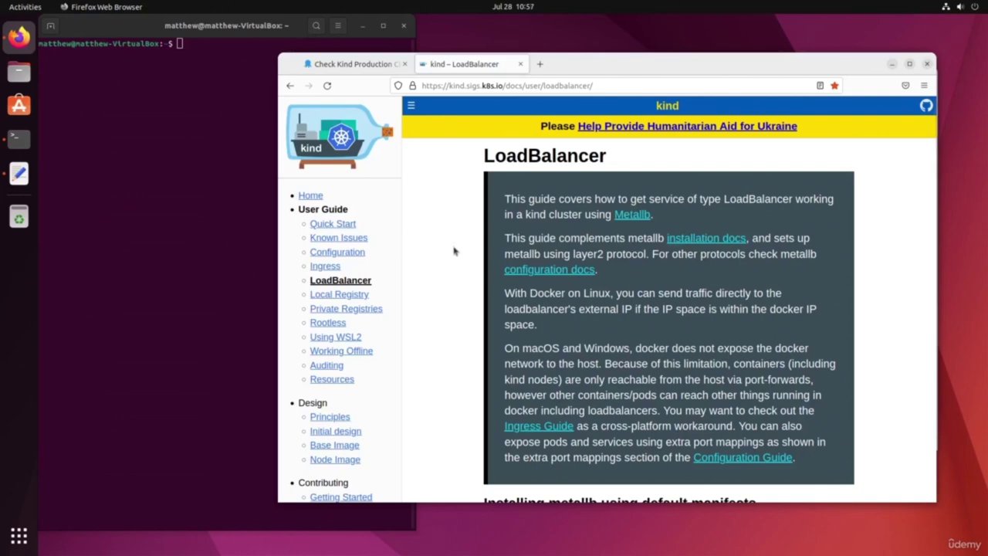
- Scroll the kind LoadBalancer guide to 'Installing metallb using default manifests' and focus the terminal
scroll(464, 252, down, 6)
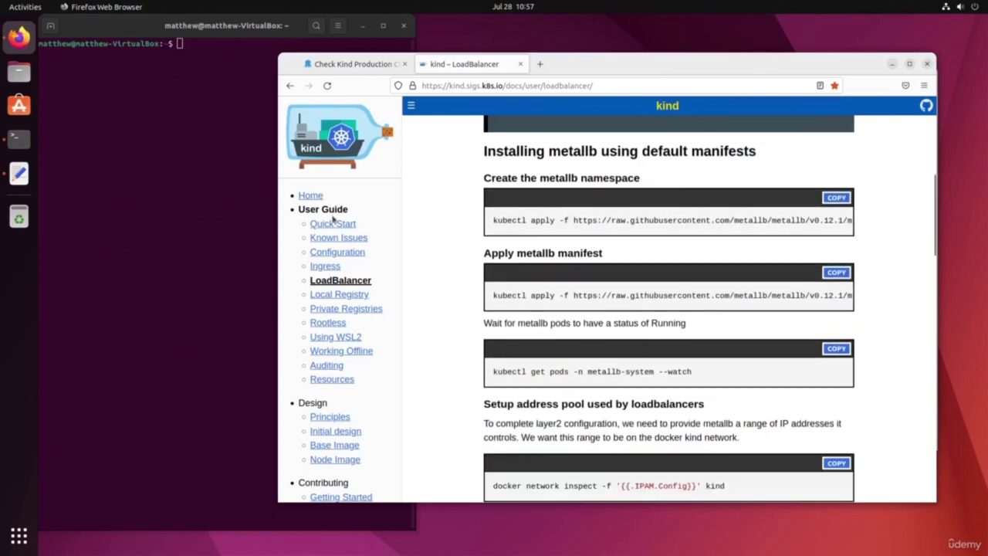
click(222, 185)
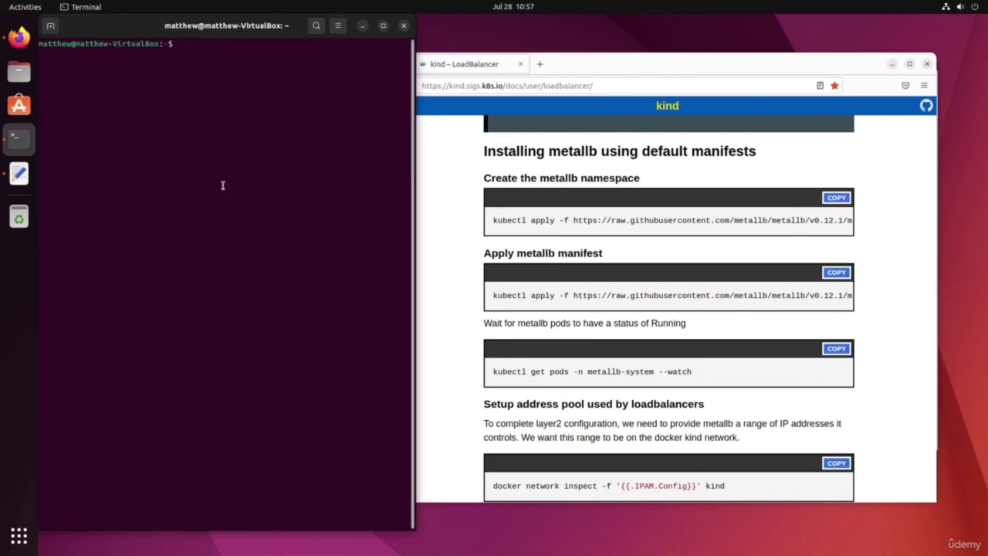
- Switch kubectl to the kind-production context and create the metallb namespace
text(kubectl config use-context)
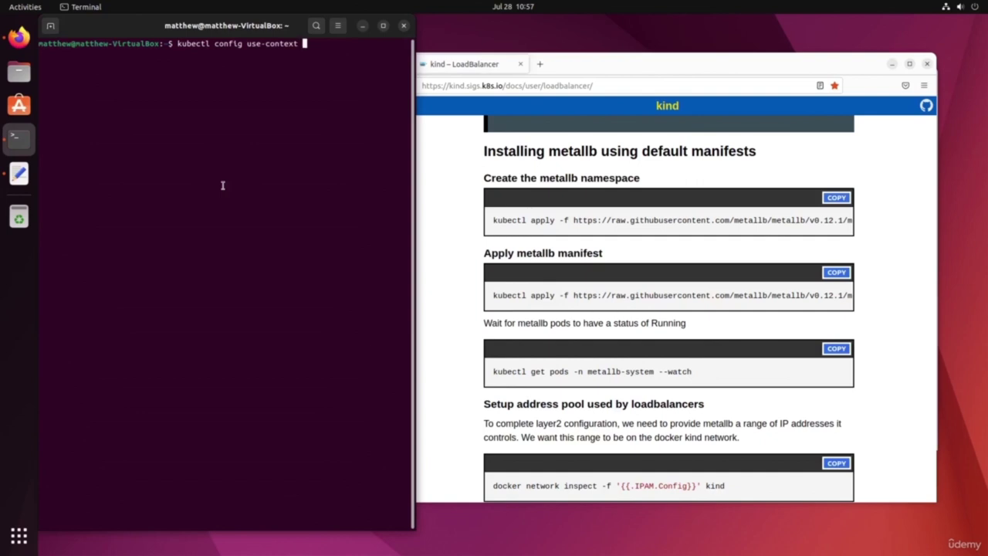
text( k)
text(ind-productio)
text(n)
key(Return)
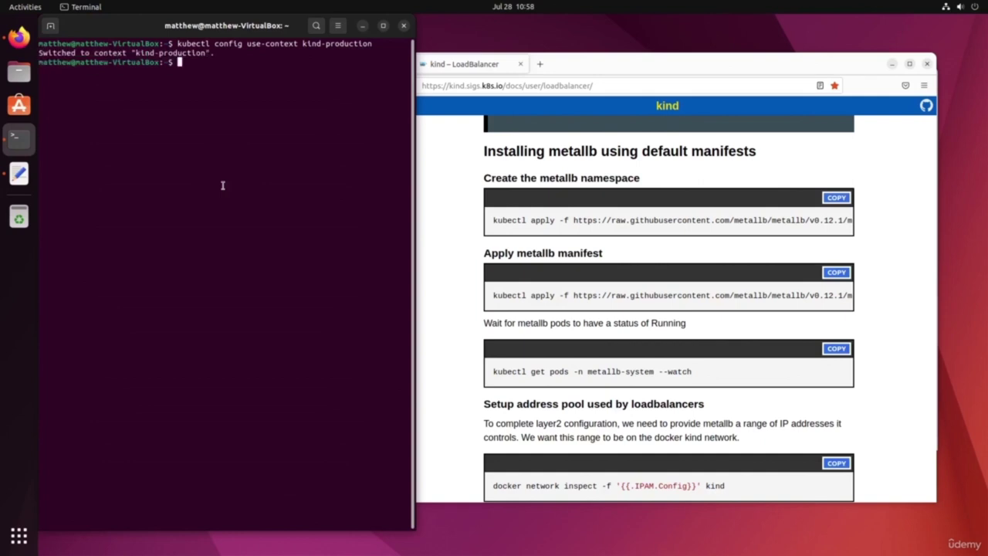
click(837, 199)
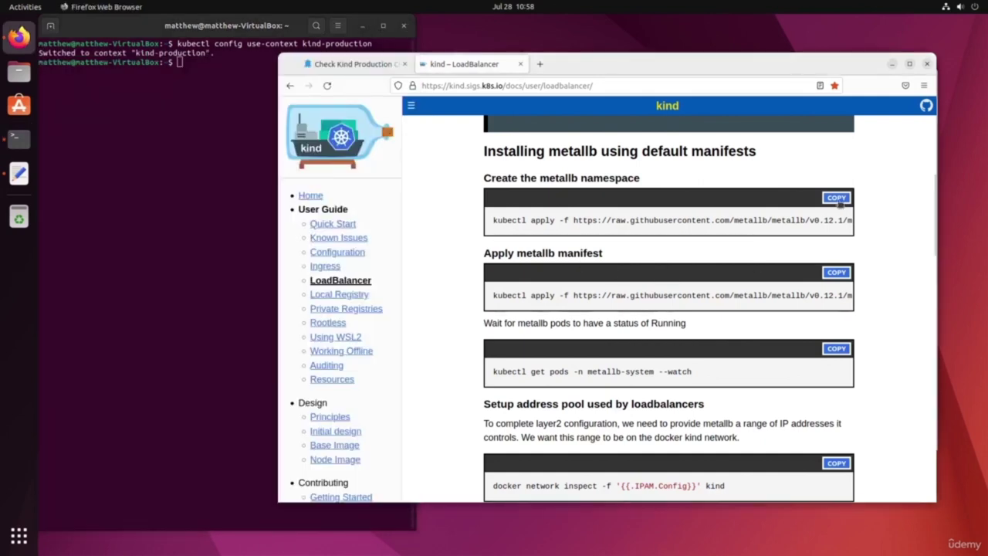
click(252, 182)
text(kubectl apply -f https://raw.githubusercontent.com/metallb/metallb/v0.12.1/manifests/namespace.yaml)
key(Return)
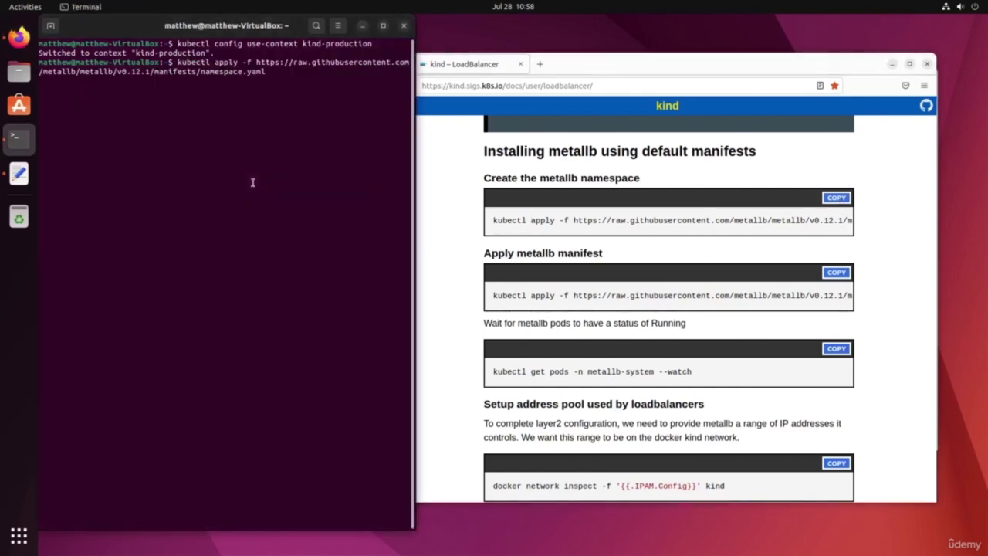
- Apply the metallb manifest, wait for its pods to run, then apply metalb-config.yaml
key(alt+Tab)
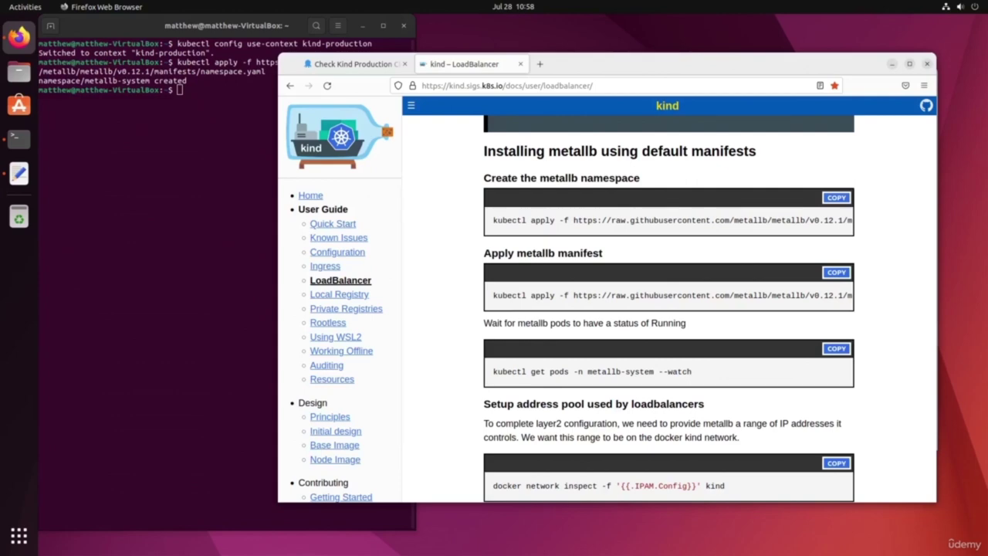
click(163, 147)
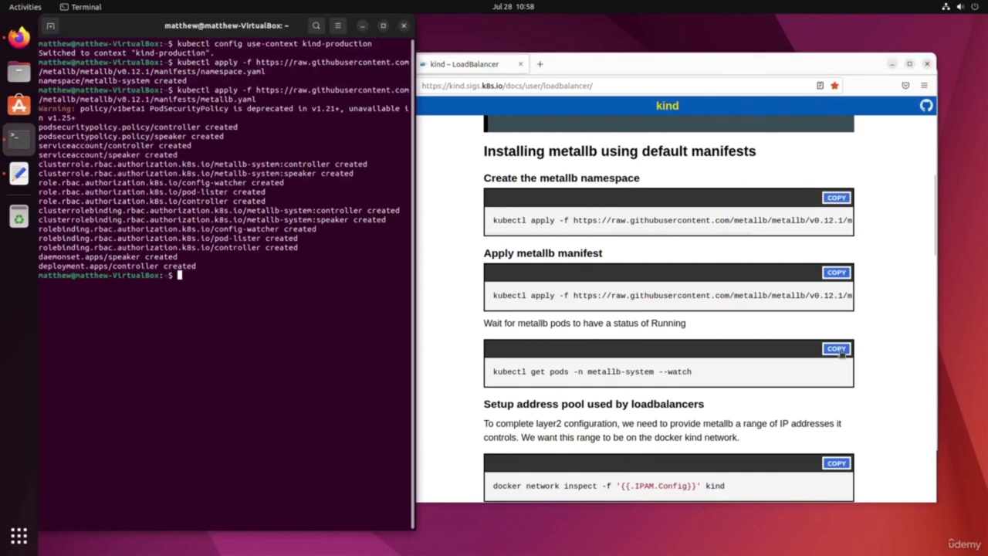
click(722, 340)
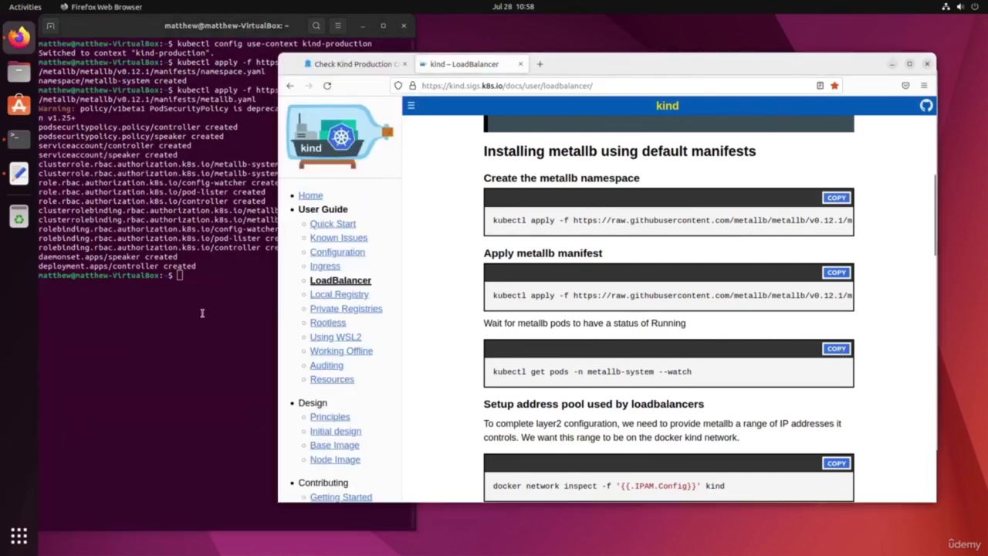
click(203, 313)
text(kubectl get pods -n metallb-system --watch)
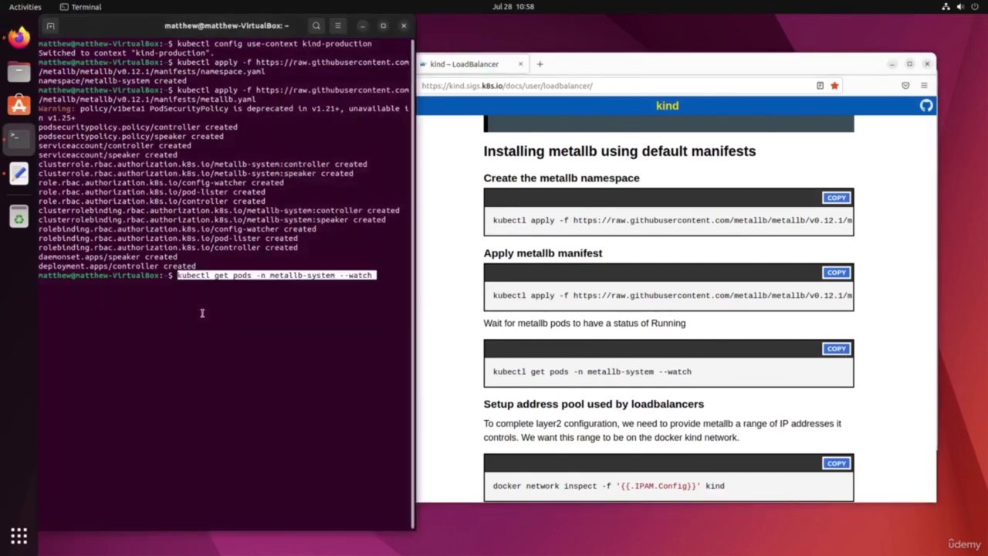
key(Return)
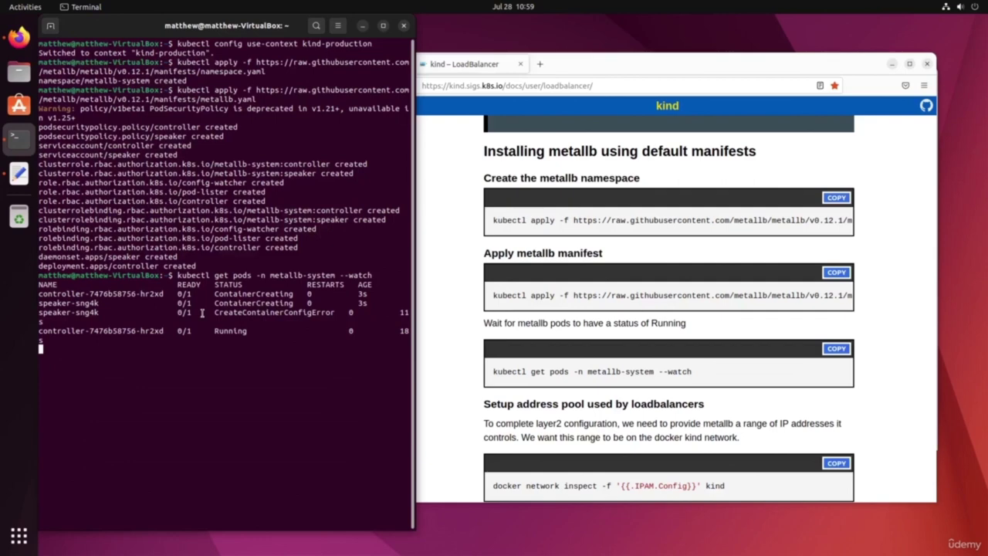
key(ctrl+c)
text(kubectl apply -f met)
key(Tab)
key(Return)
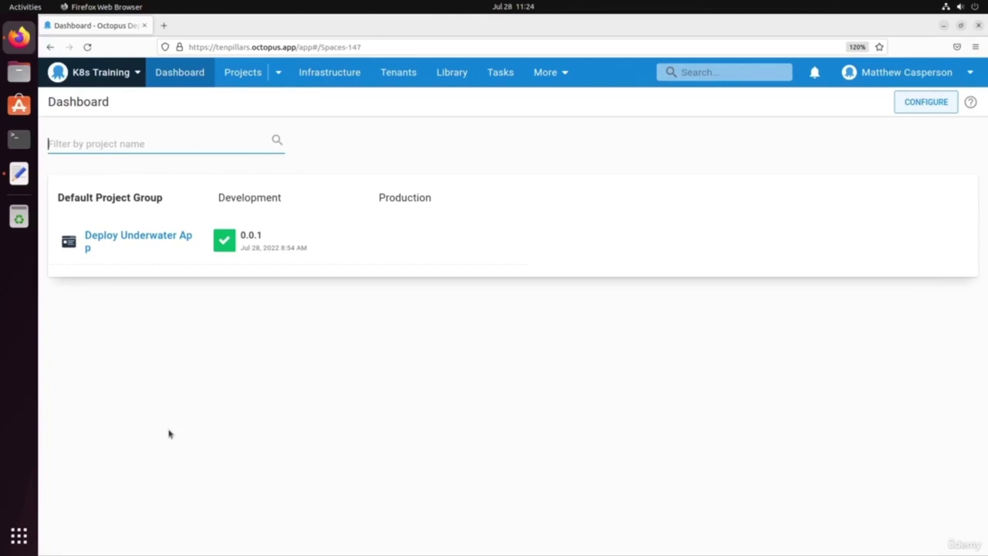
- Deploy release 0.0.1 of the Deploy Underwater App project to the Production environment
click(147, 249)
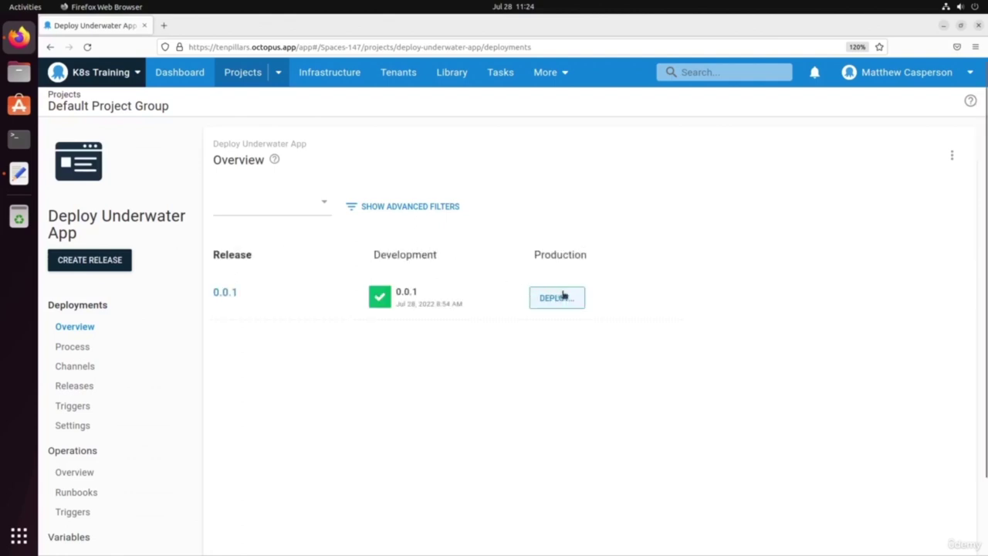
click(565, 298)
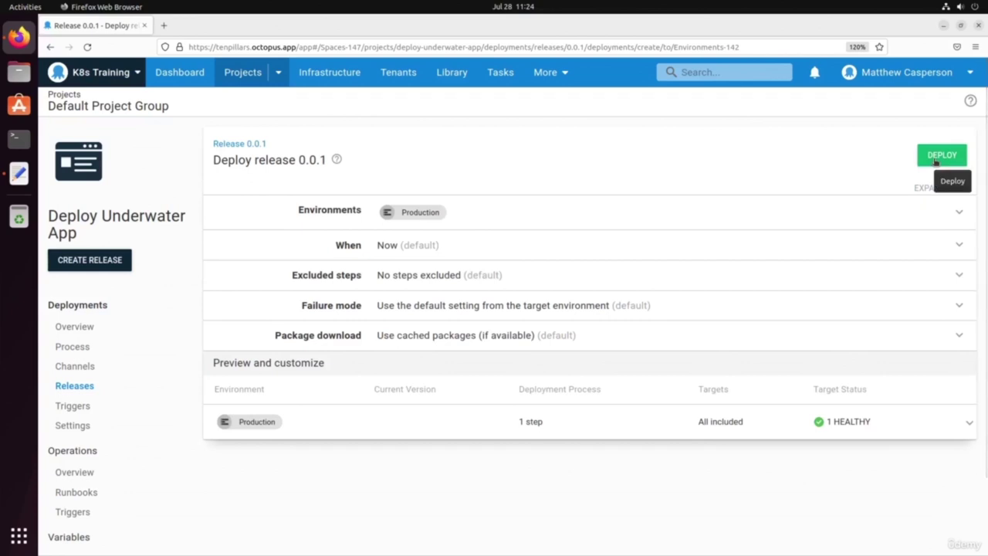
click(936, 158)
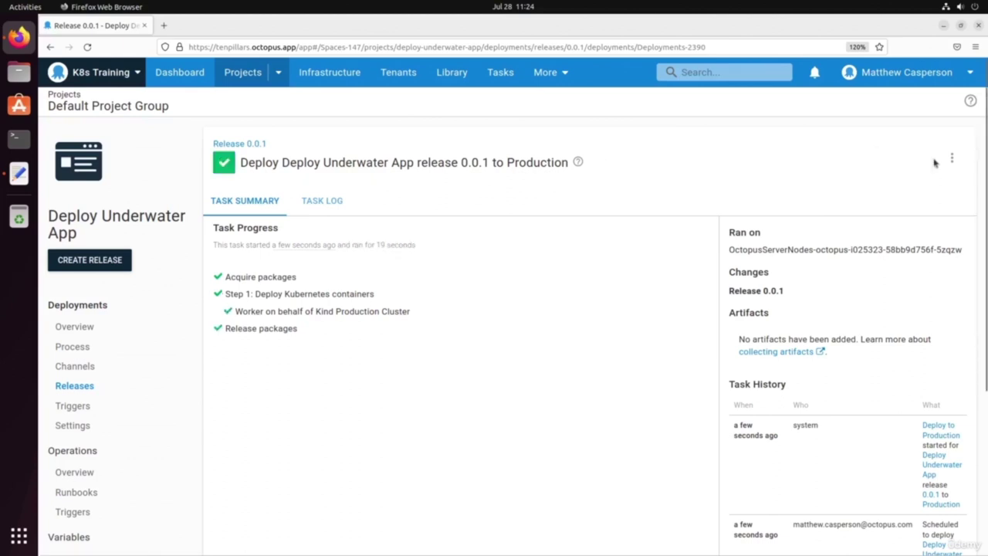
- Run the project's Get Services runbook against the Production environment
click(76, 492)
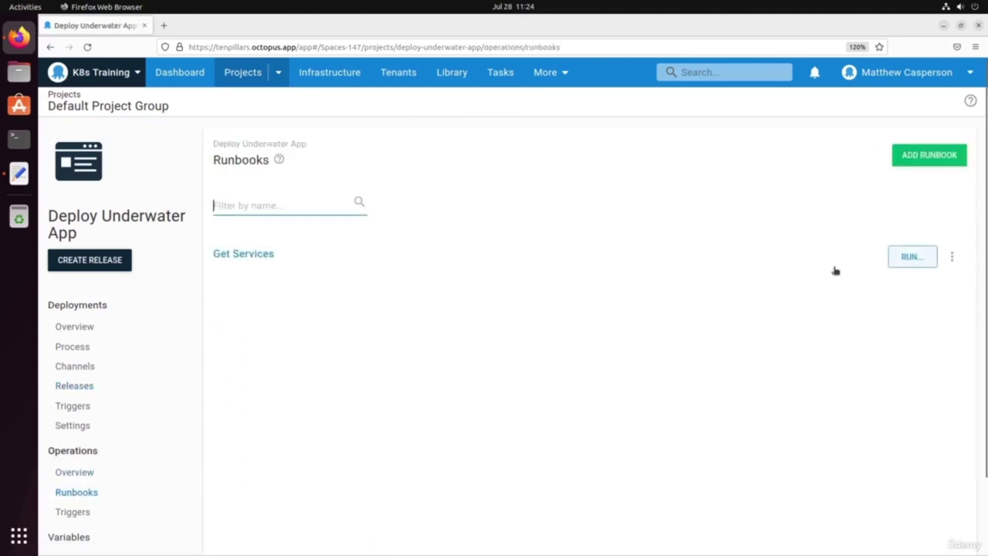
click(909, 257)
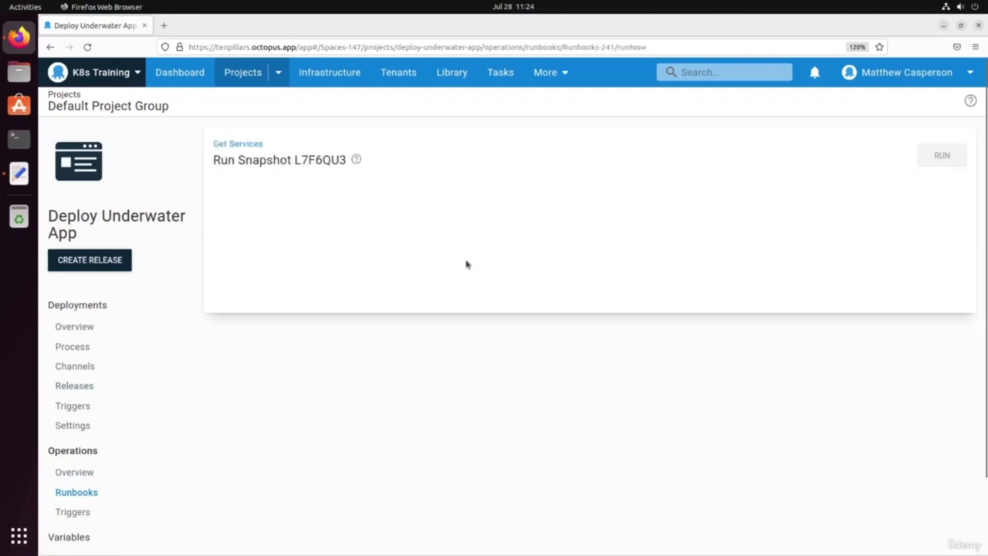
click(439, 244)
click(427, 302)
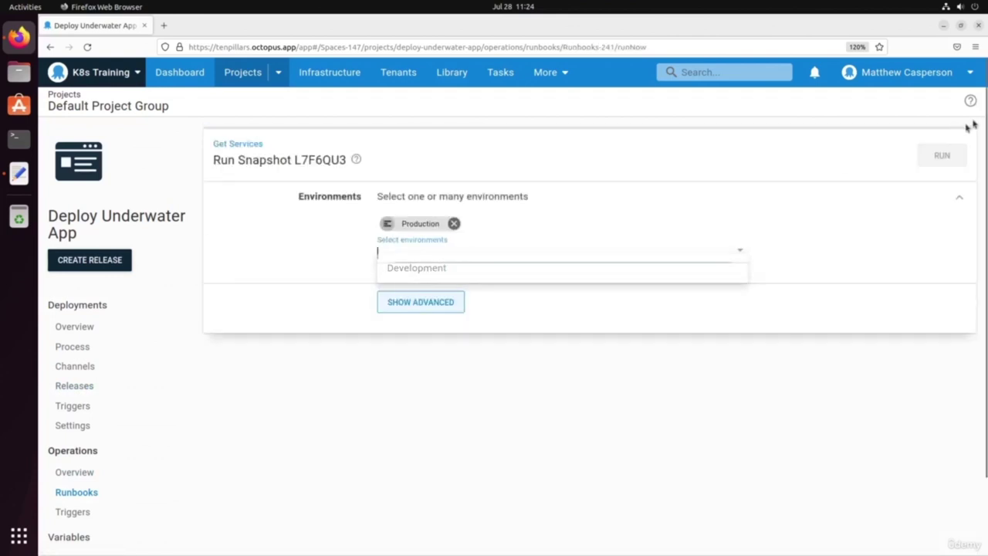
click(946, 156)
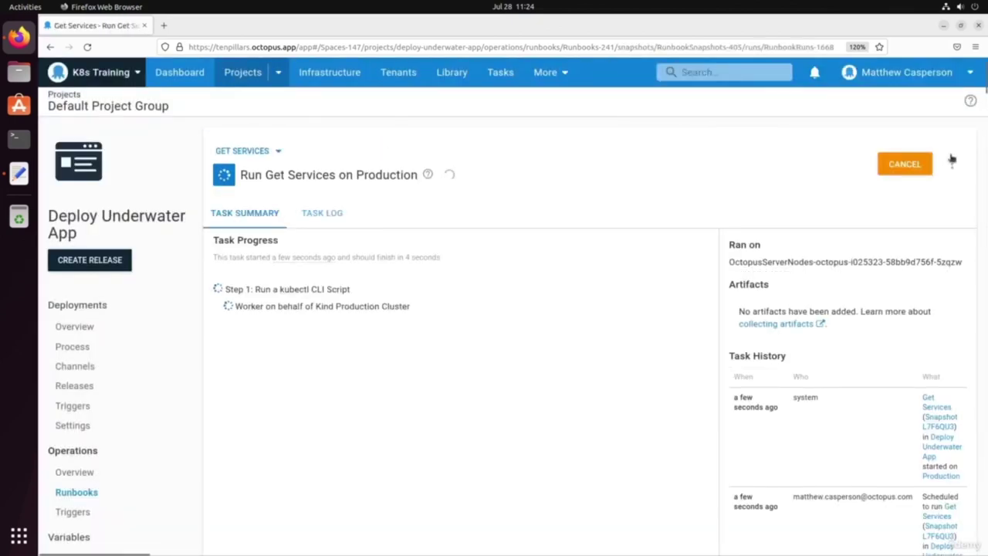
- Copy the webapp's external IP 172.18.255.200 from the task log and load it in a new tab
click(342, 213)
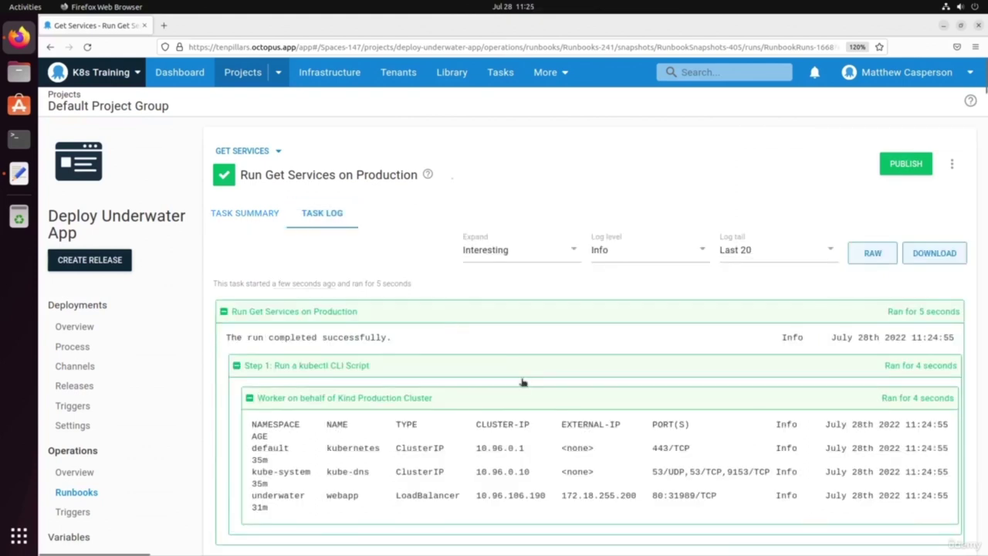
scroll(569, 425, down, 2)
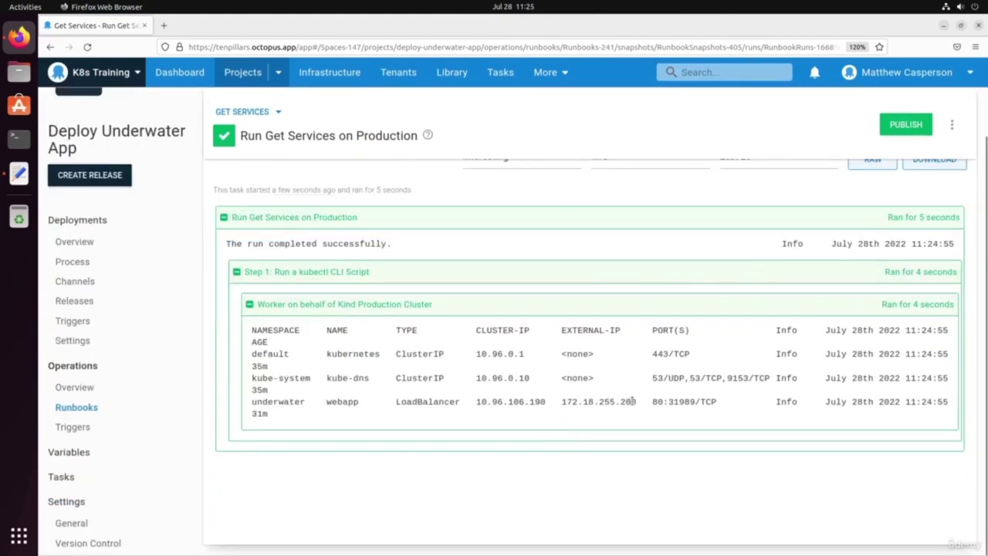
drag(637, 401, 561, 402)
key(ctrl+c)
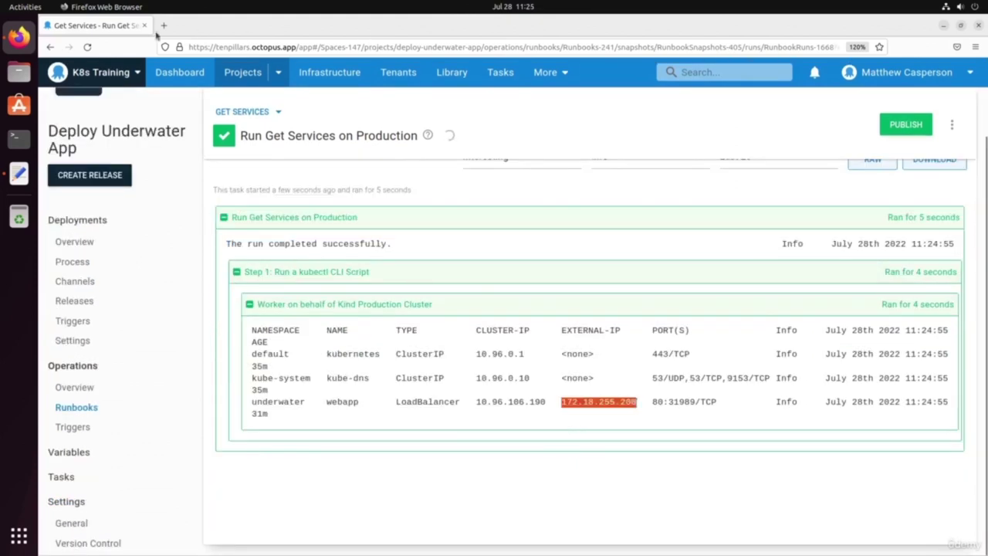
key(ctrl+t)
click(210, 47)
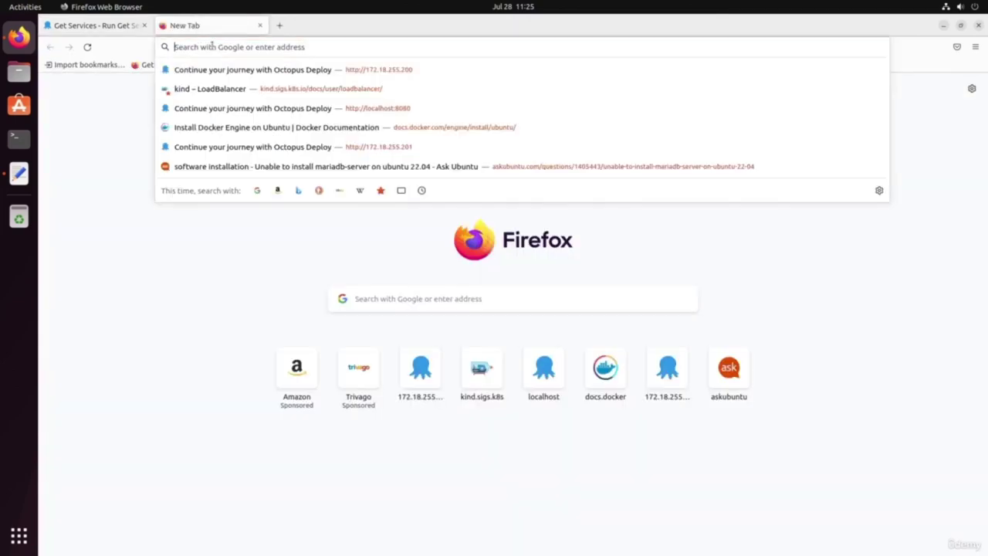
key(ctrl+v)
key(Return)
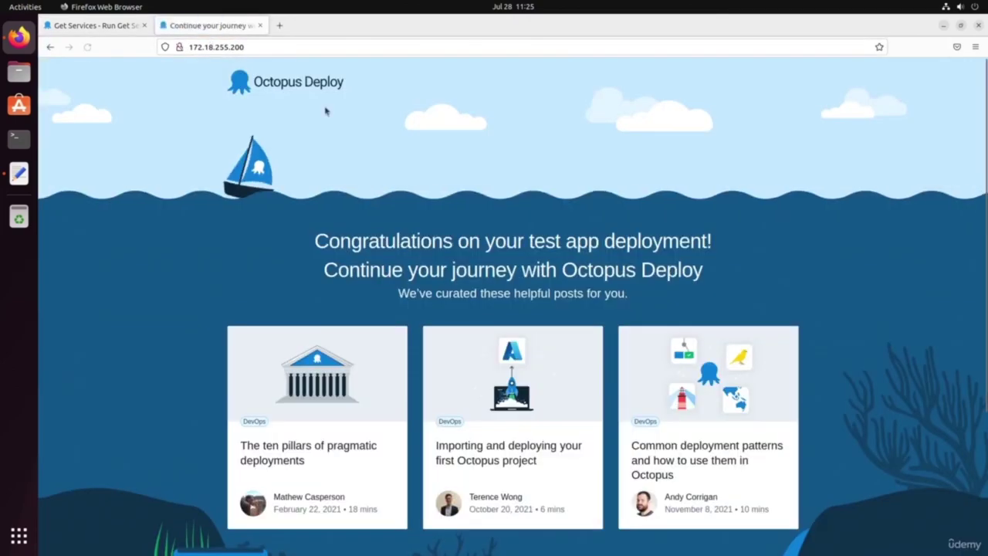
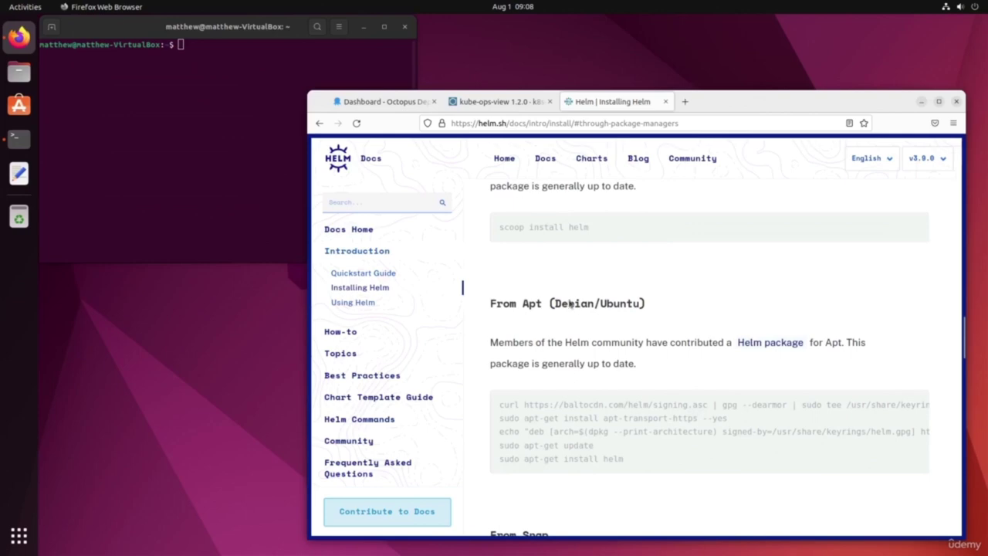
- Install Helm 3.9.2 in the terminal from its Apt repository, then run helm to confirm it works
drag(631, 347, 499, 288)
key(ctrl+c)
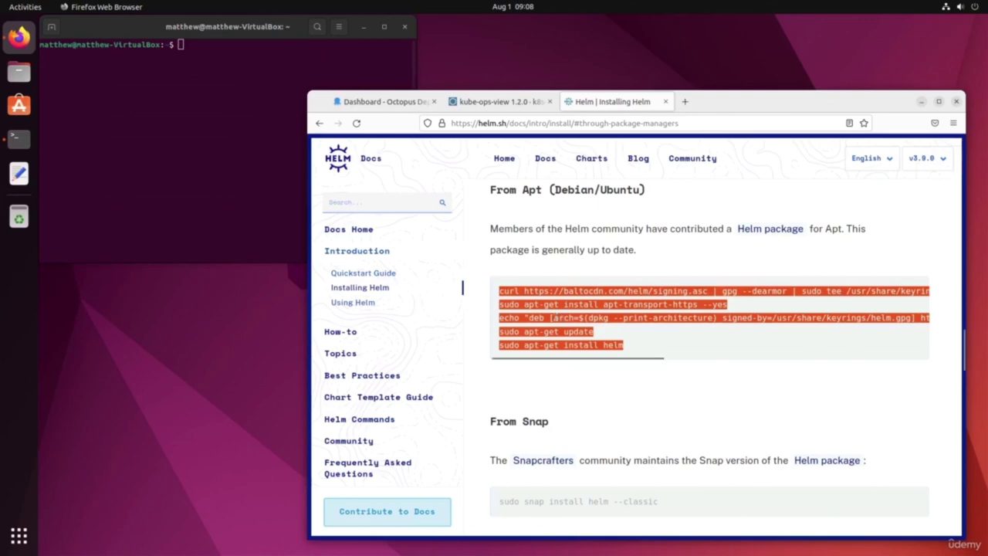
click(254, 129)
key(ctrl+shift+v)
key(Return)
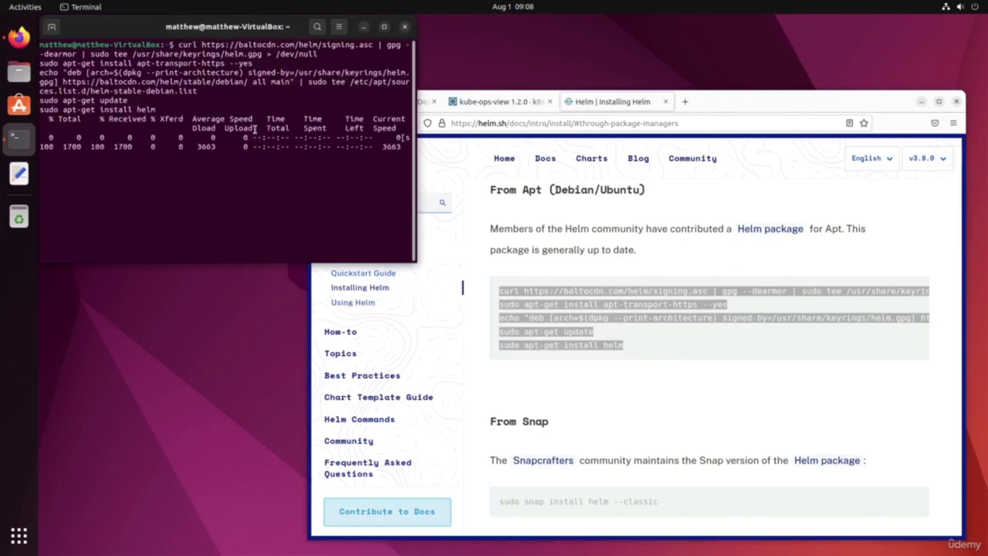
key(Return)
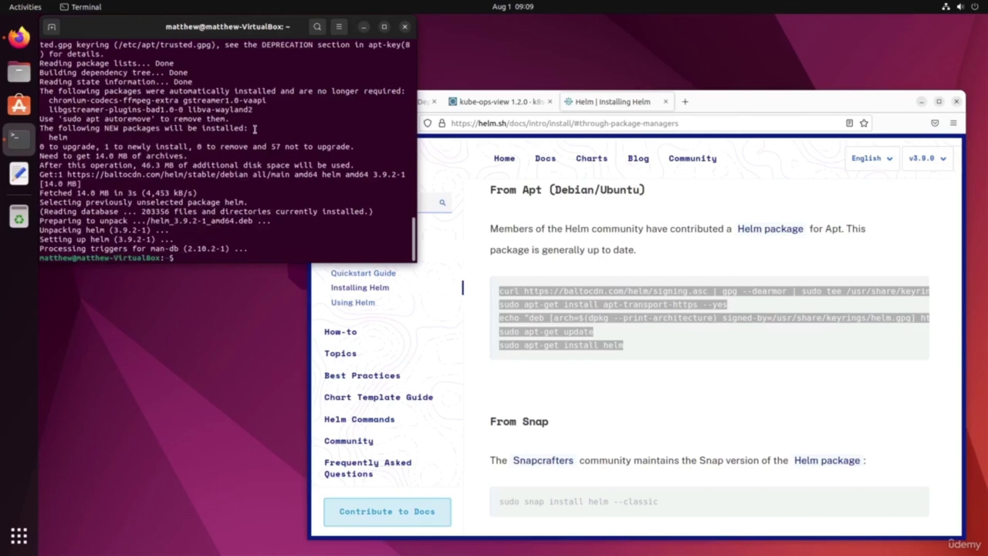
text(helm)
key(Return)
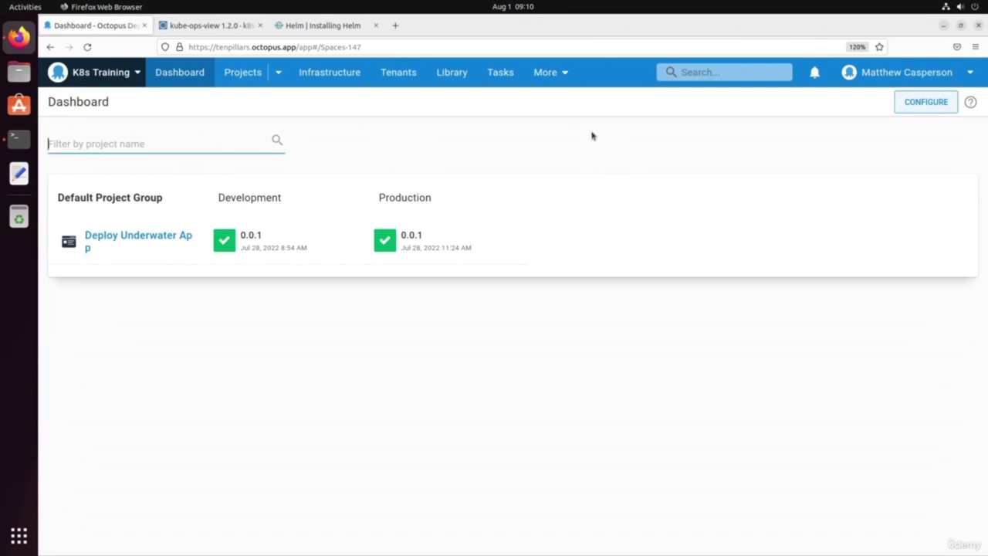
- Start a new external feed in the Library and choose Helm Feed as its type
click(452, 75)
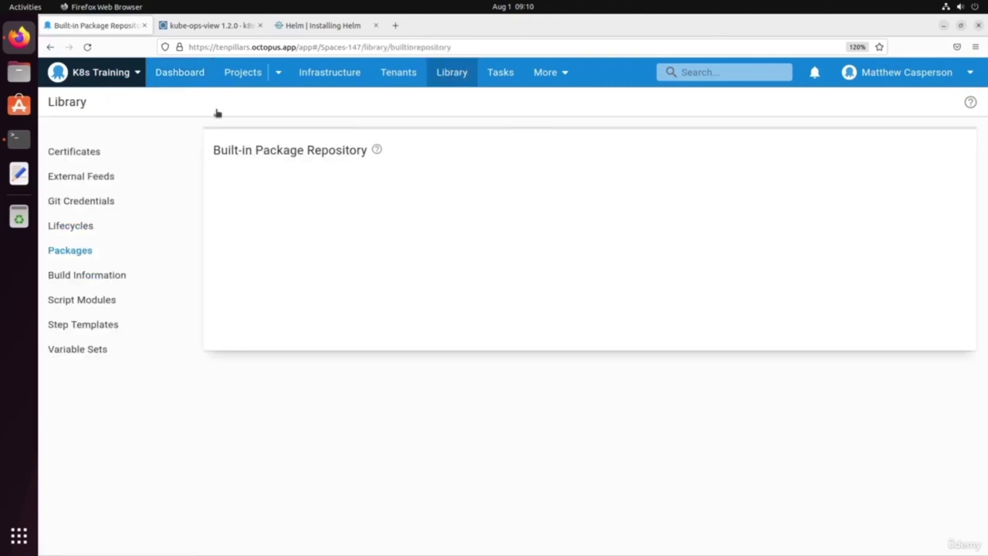
click(99, 179)
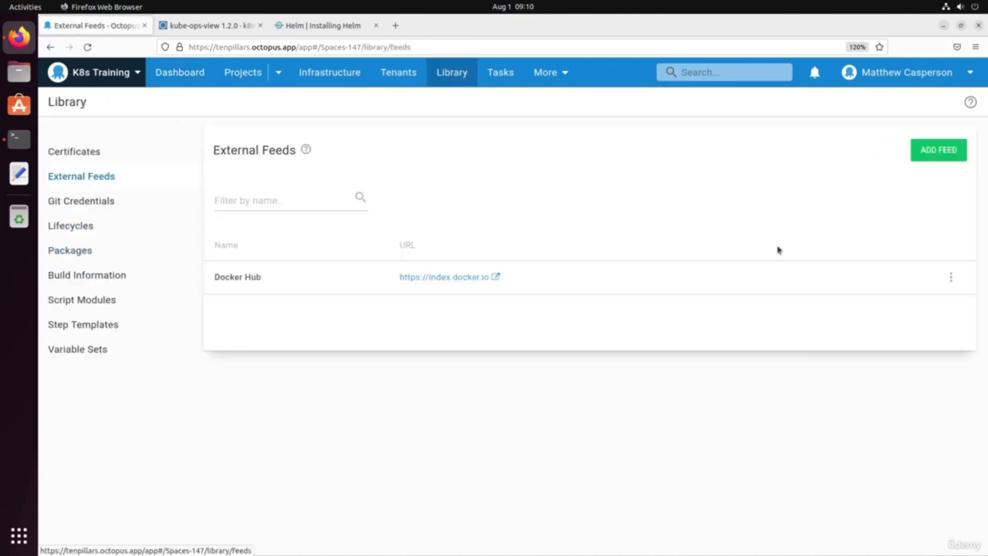
click(936, 150)
click(447, 253)
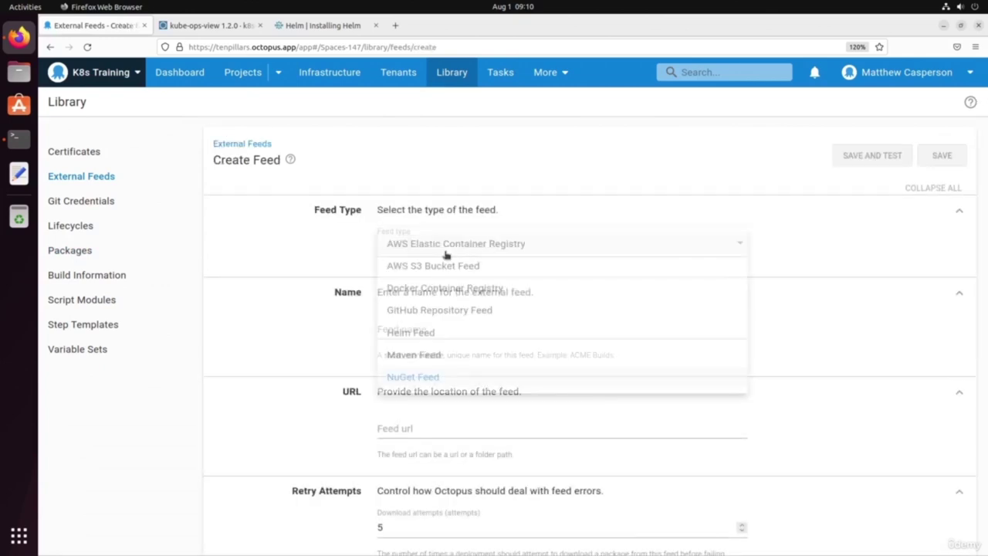
click(421, 334)
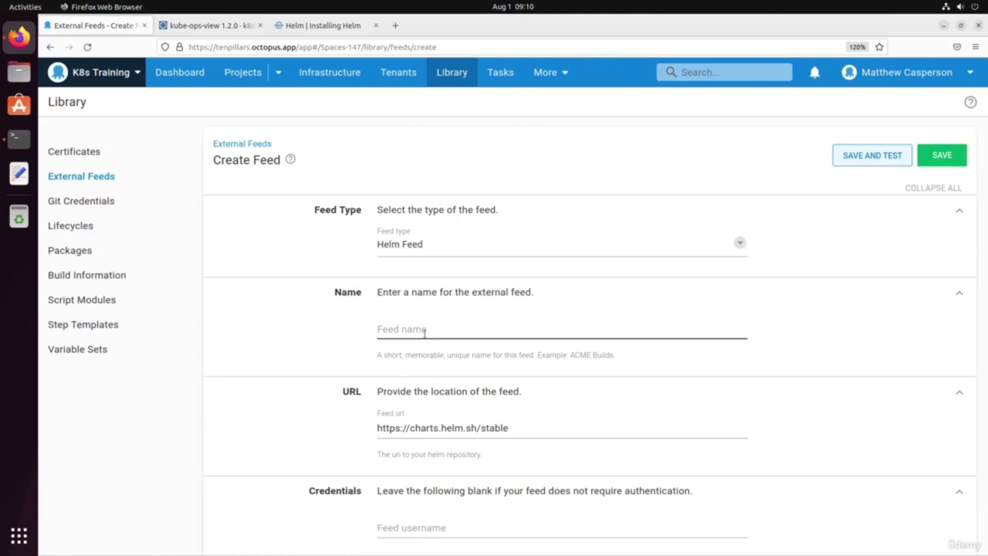
click(234, 29)
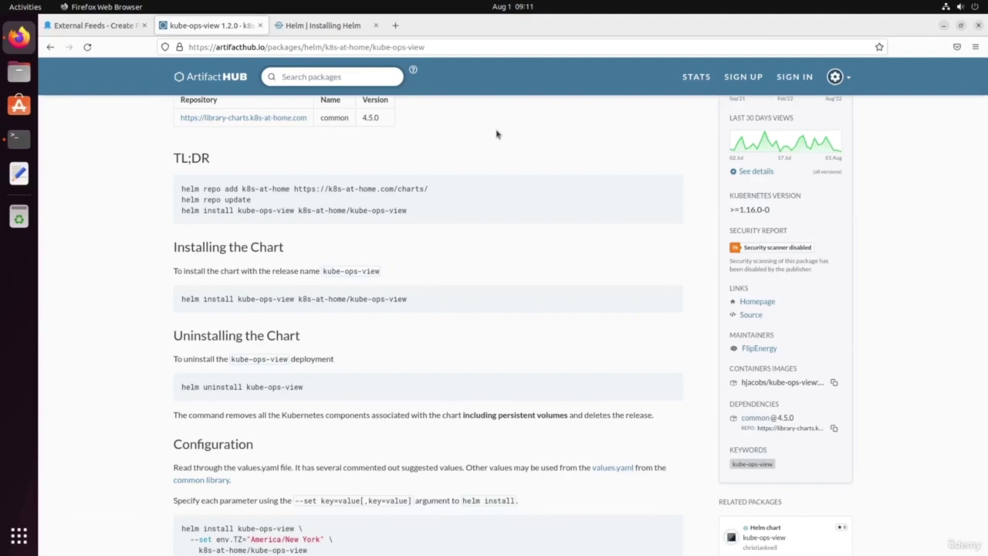
drag(295, 188, 440, 192)
key(ctrl+c)
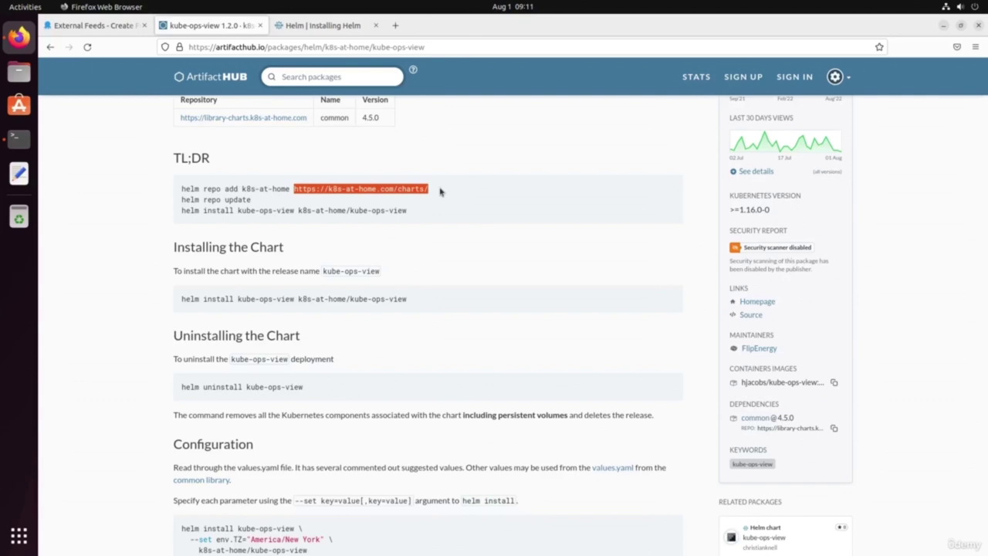
click(83, 25)
click(410, 330)
text(K)
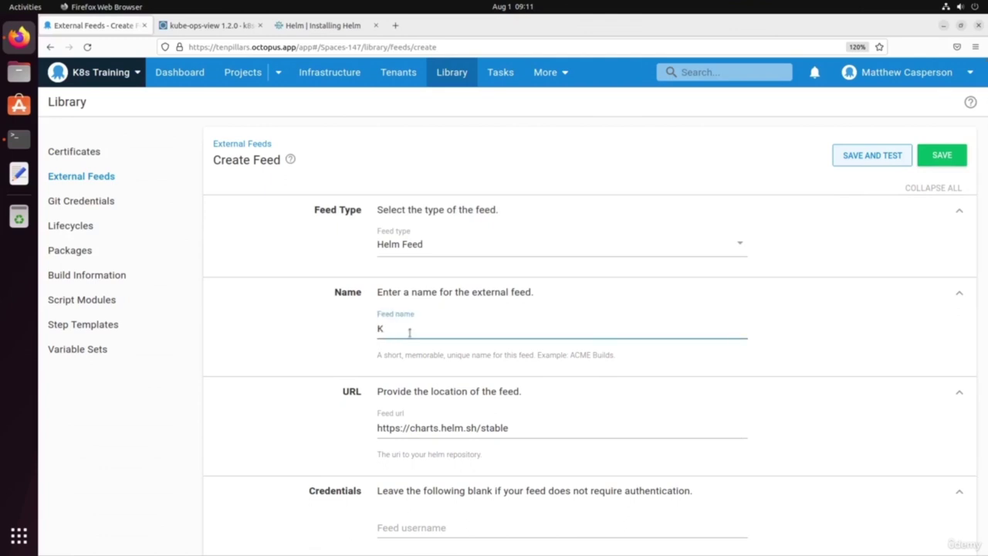
text(ube Ops View)
click(533, 427)
key(ctrl+a)
key(ctrl+v)
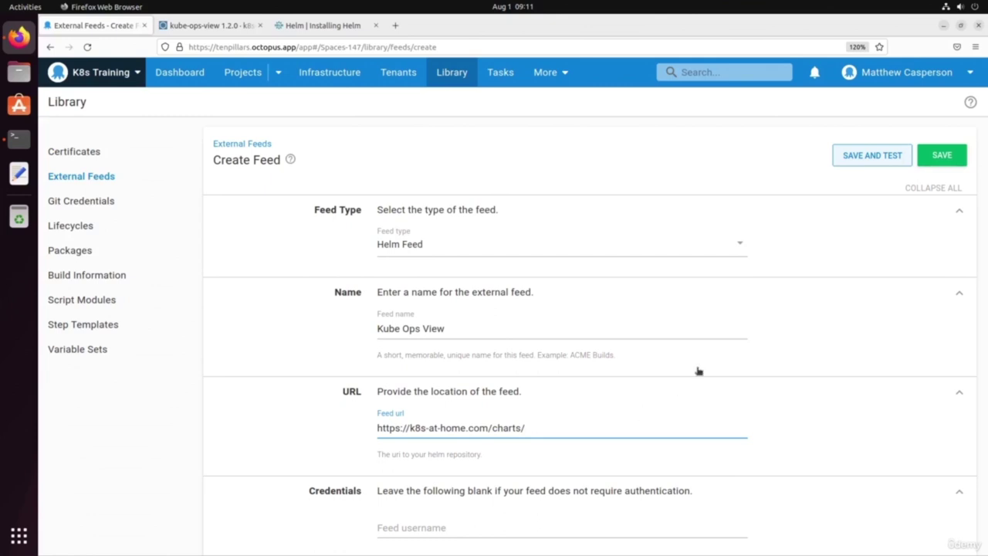
click(935, 161)
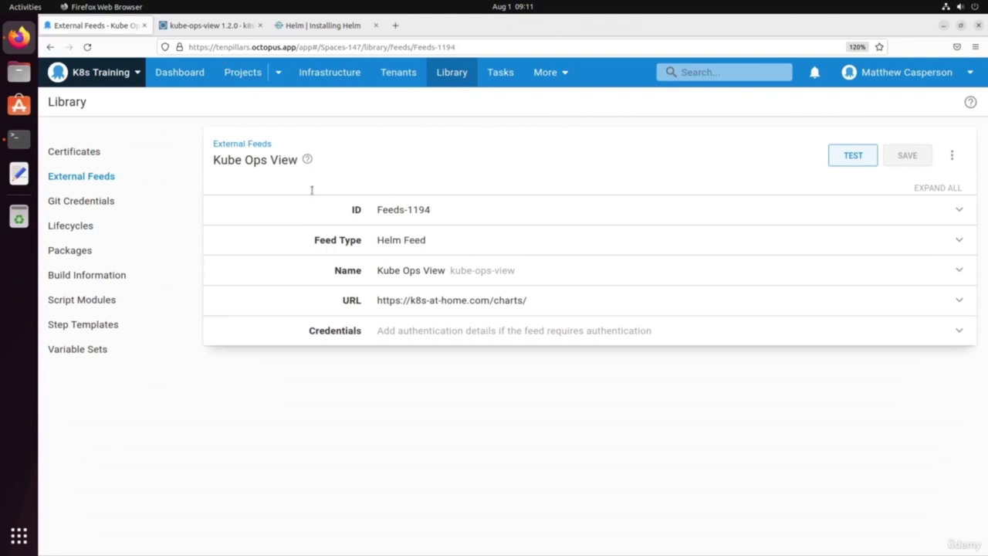
- Test the Kube Ops View feed with package name kube-ops-view, finding version 1.2.0
key(ctrl+Tab)
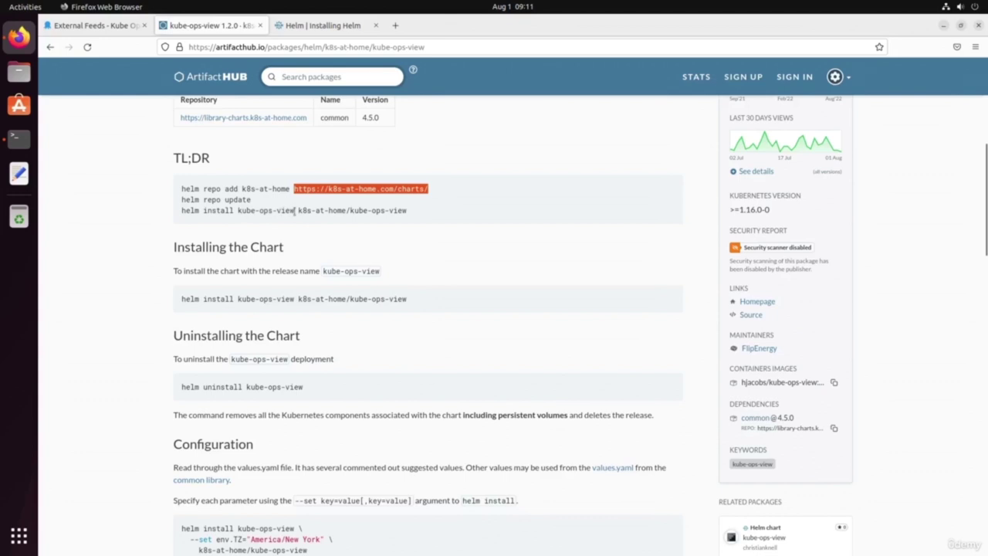
double_click(293, 210)
key(ctrl+c)
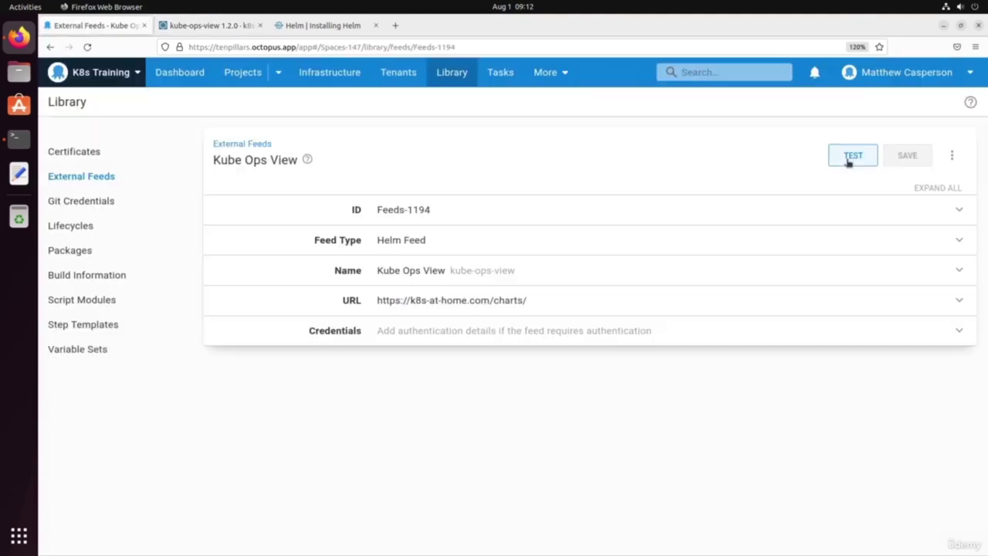
click(850, 159)
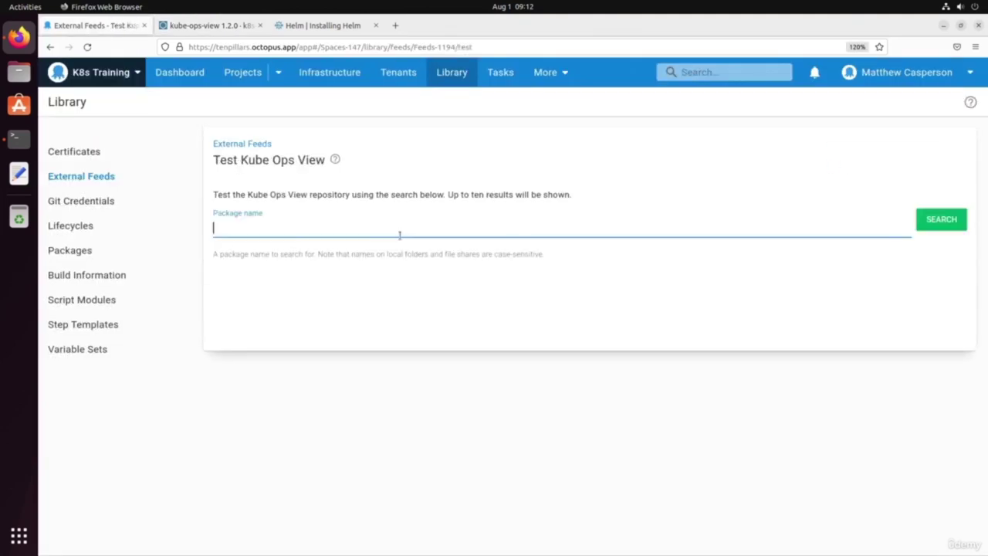
key(ctrl+v)
click(940, 222)
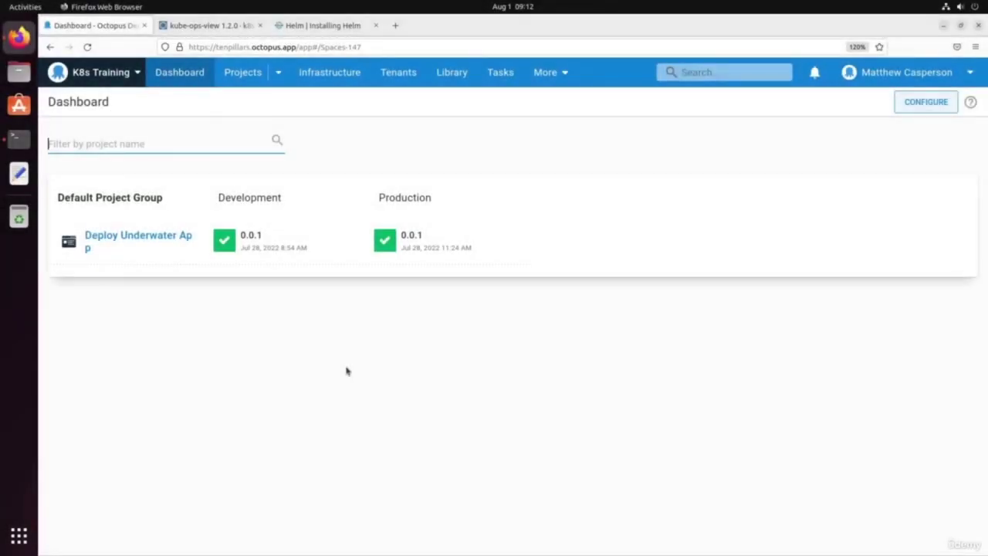
- Create a new project named Kube Ops View
click(243, 77)
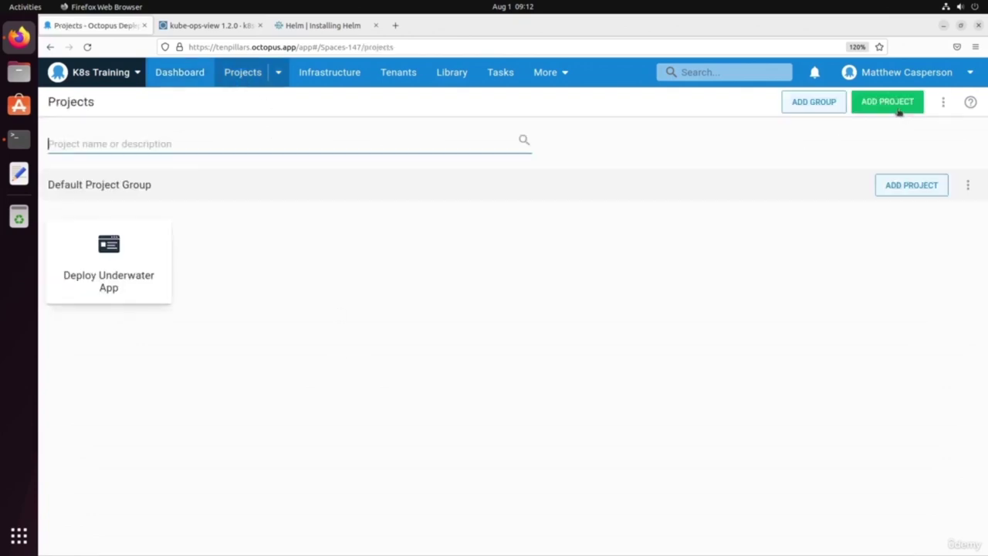
click(893, 100)
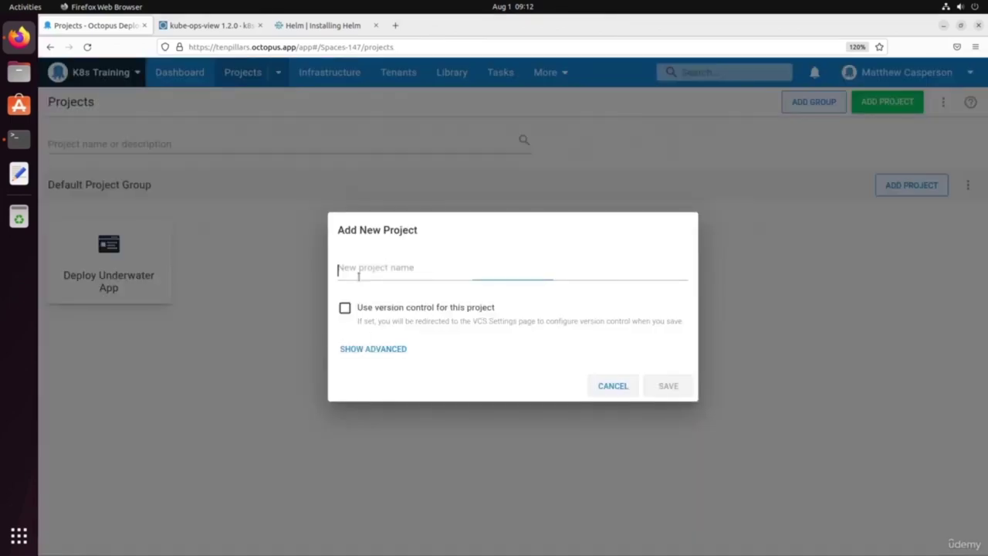
text(Kube )
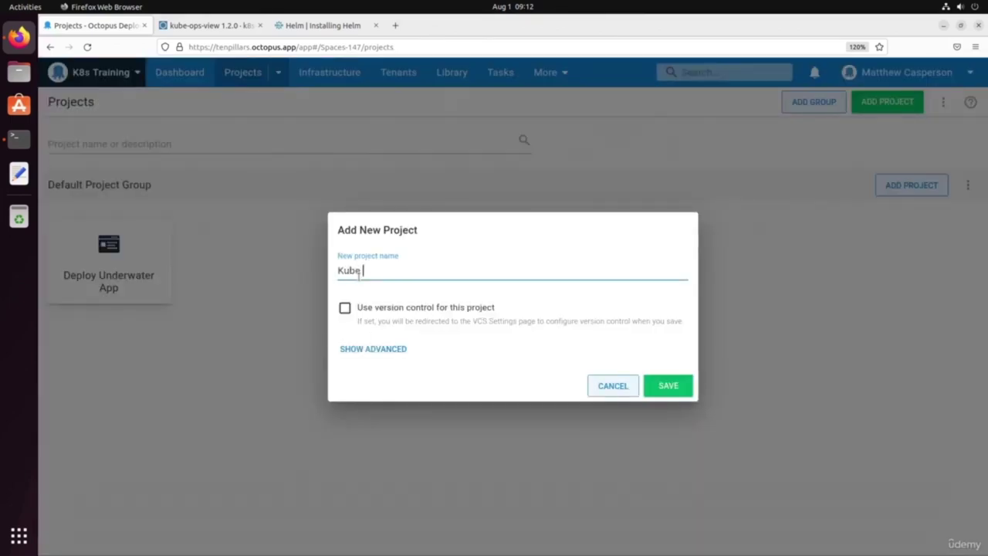
text(s)
key(BackSpace)
text(Ops View)
click(669, 386)
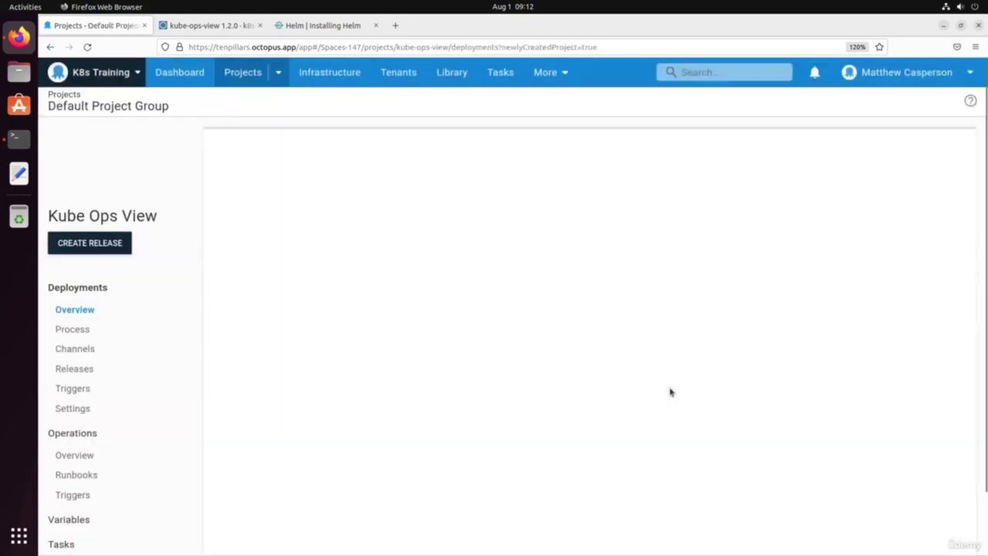
- Add a step to the project's deployment process, filtering the step templates to helm
click(857, 159)
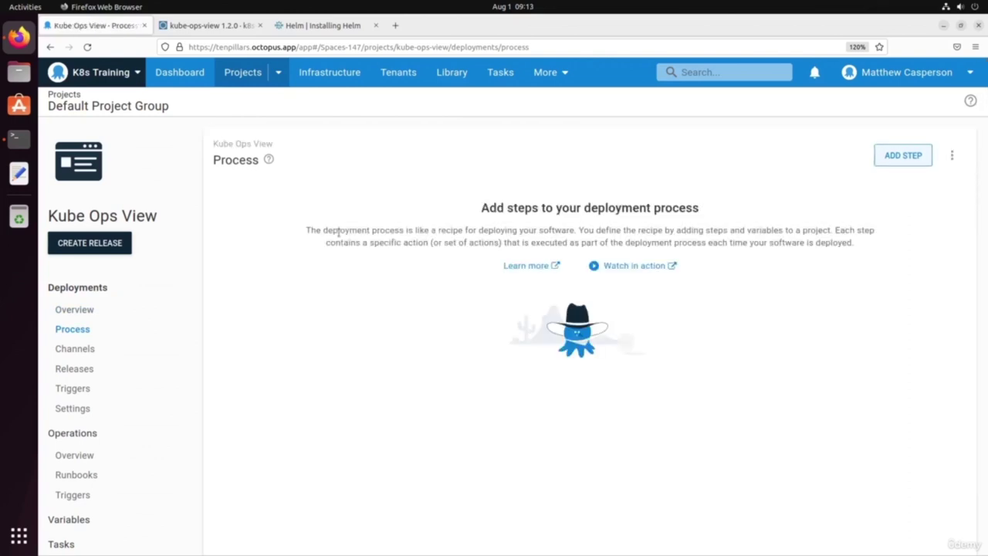
click(898, 158)
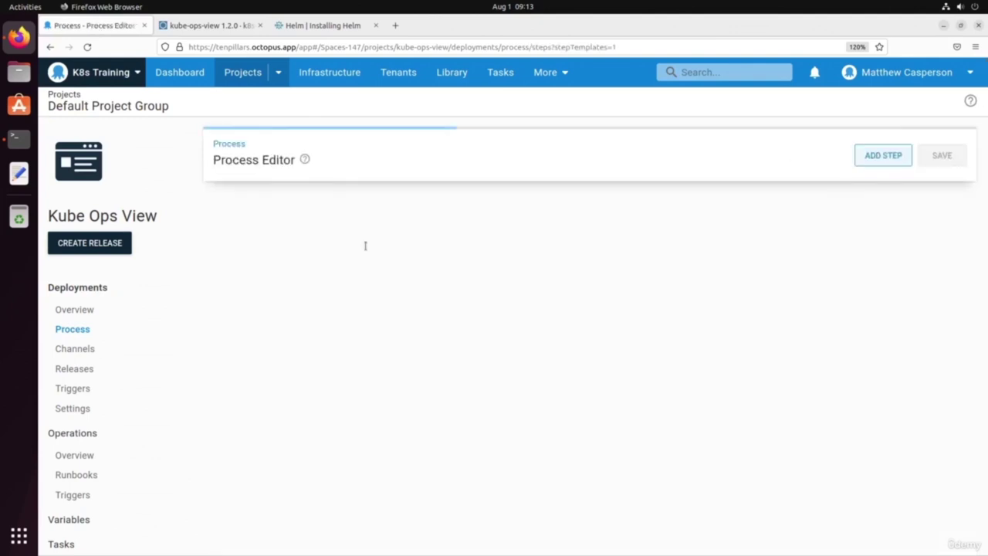
text(helm)
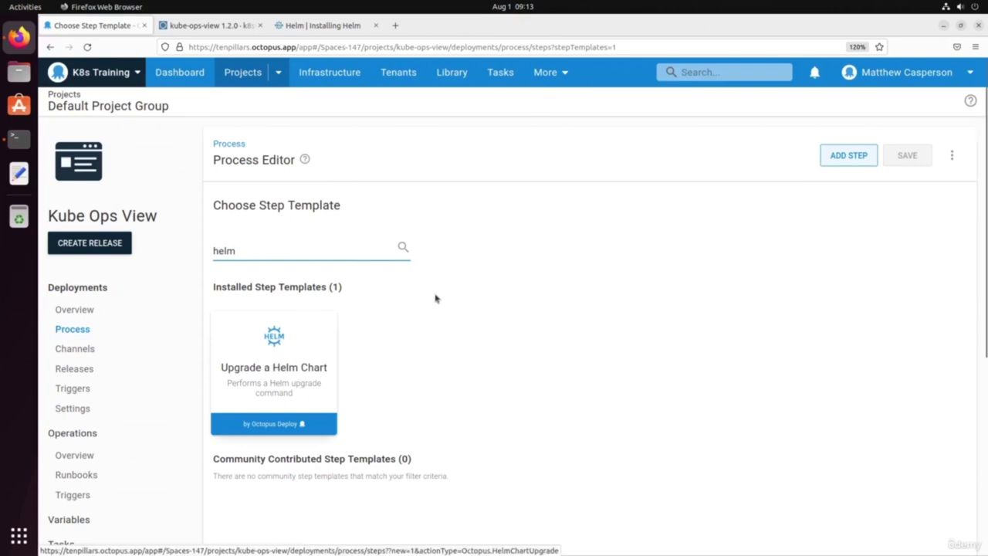
- Add an Upgrade a Helm Chart step on the Laptop worker pool targeting the Kubernetes role
click(263, 382)
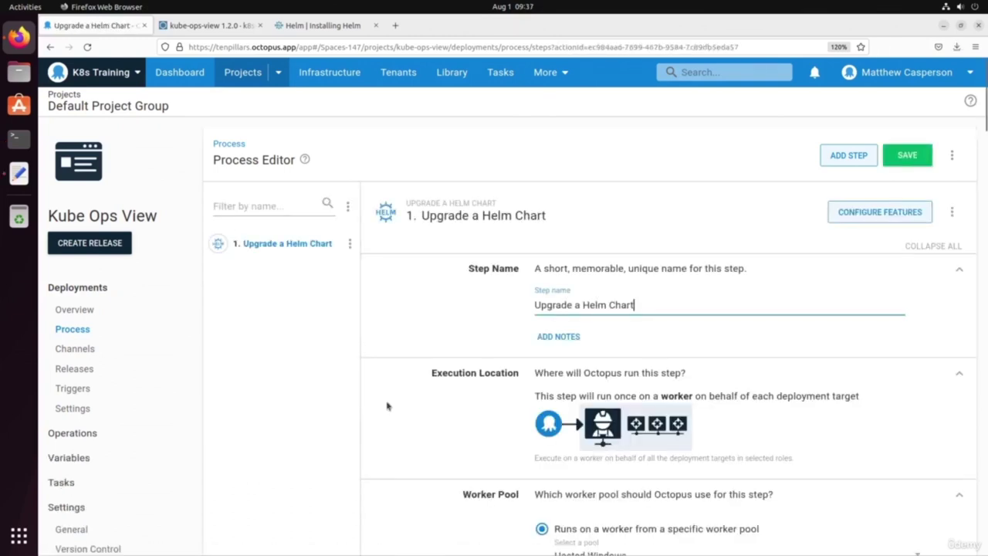
scroll(388, 406, down, 4)
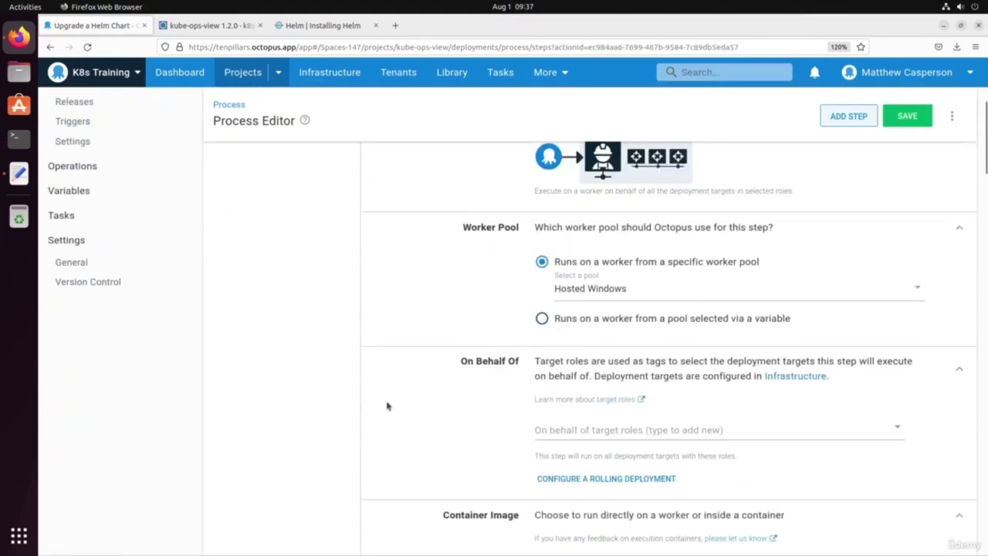
click(623, 273)
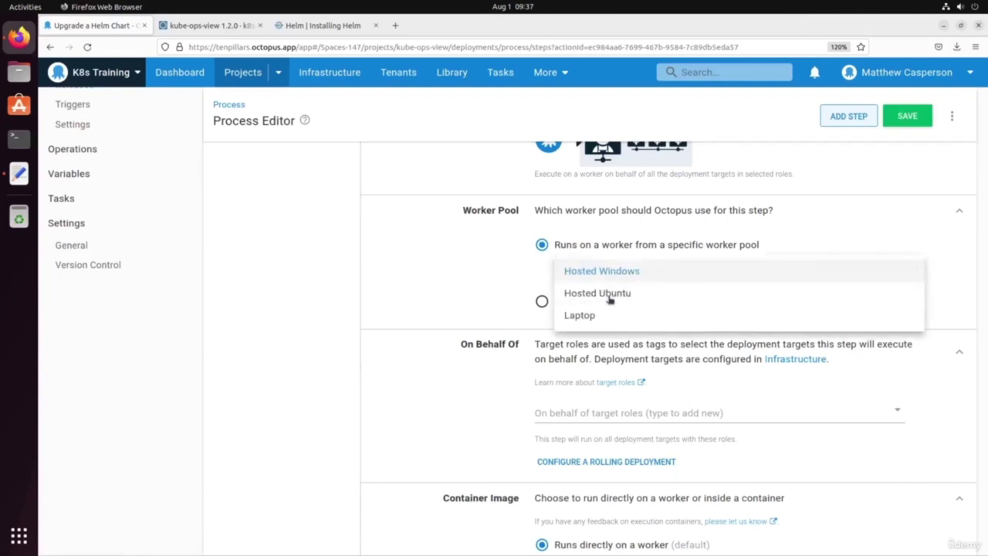
click(585, 316)
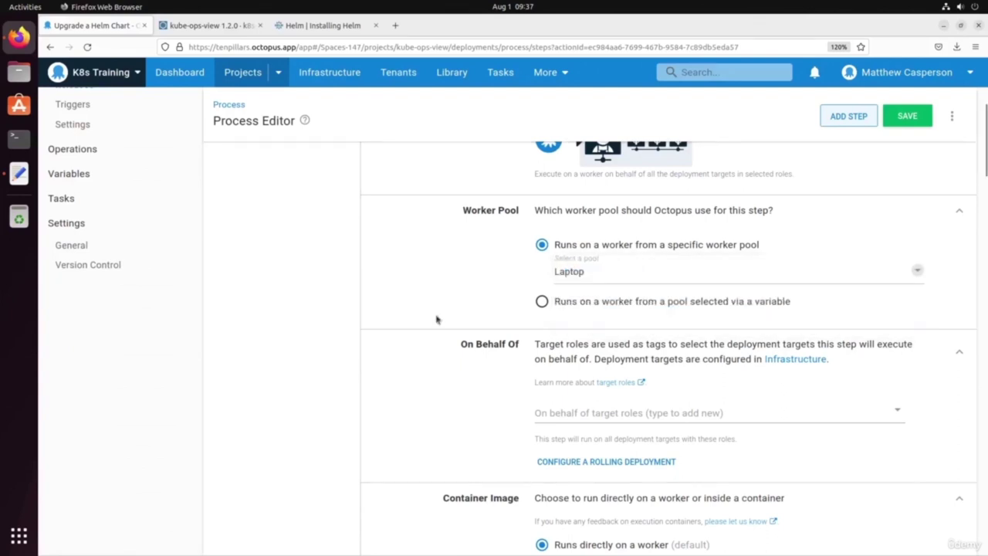
scroll(575, 321, down, 3)
click(584, 271)
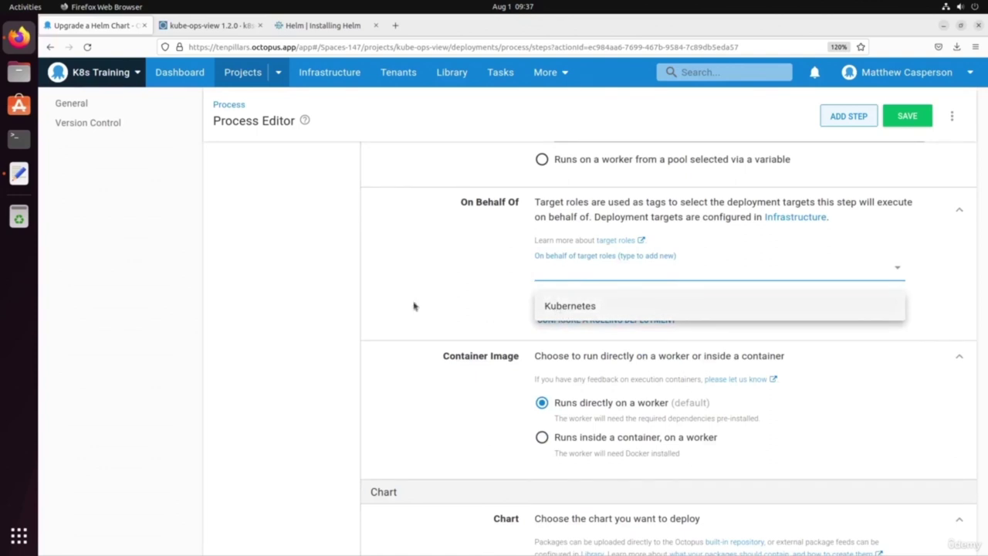
key(Return)
scroll(422, 303, down, 3)
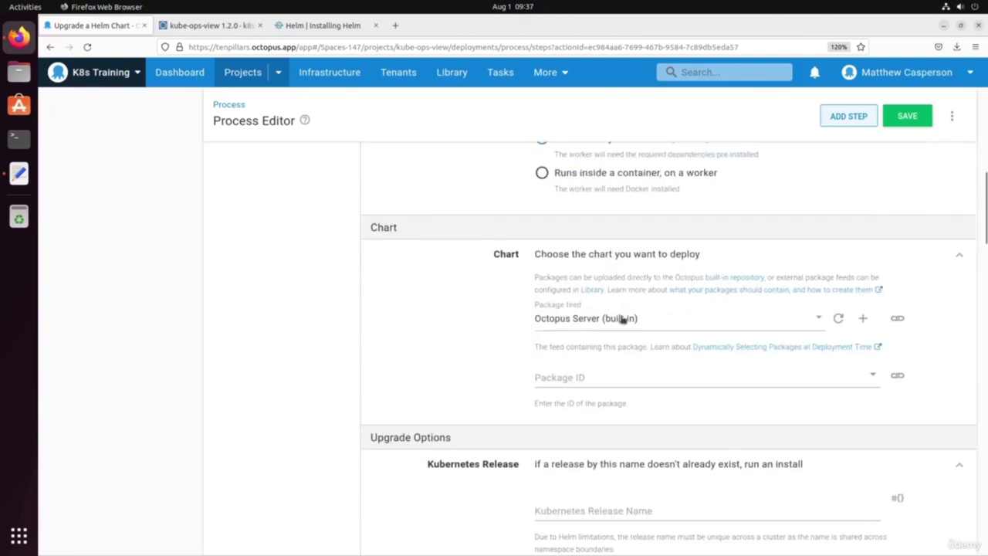
- Use the Kube Ops View feed with package ID and release name kube-ops-view
click(622, 319)
click(598, 323)
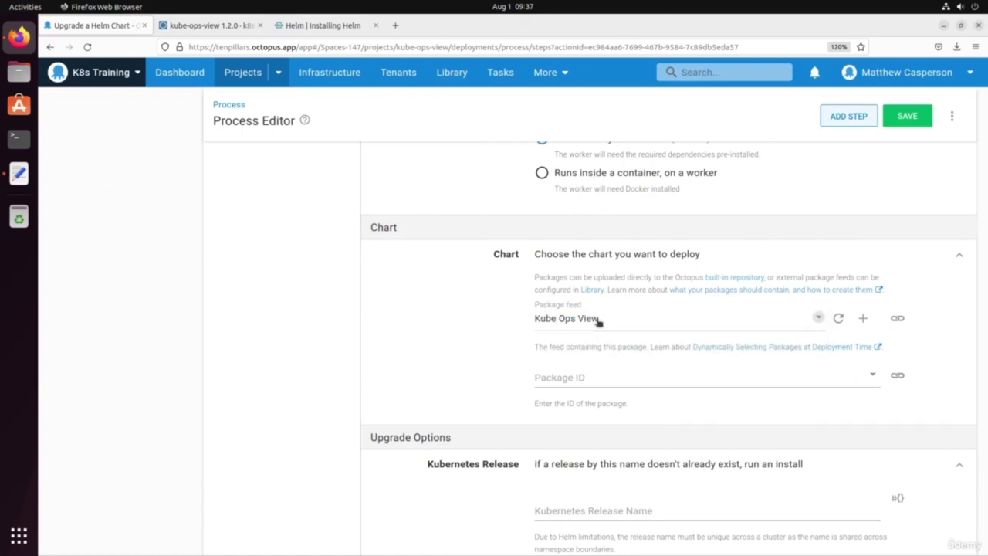
click(214, 29)
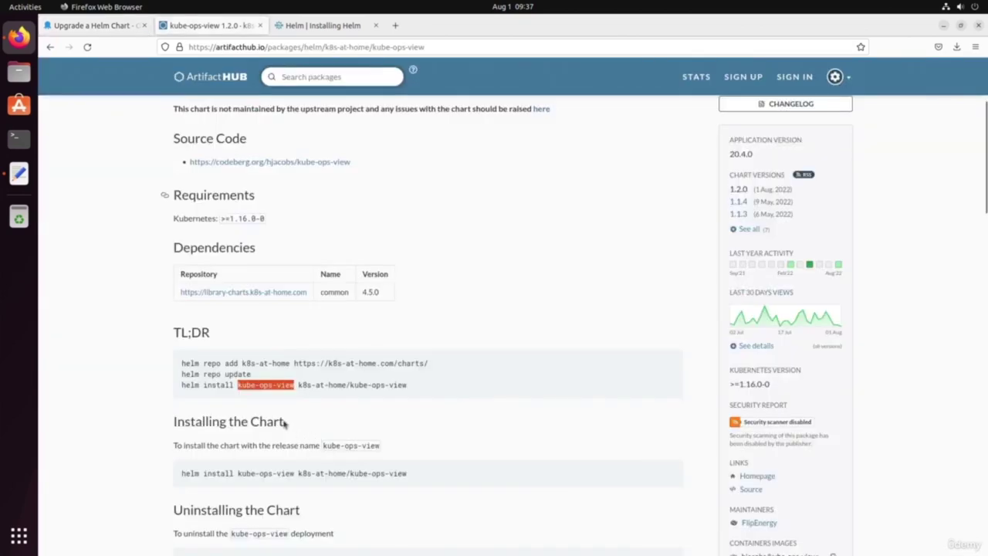
drag(238, 384, 296, 384)
key(ctrl+c)
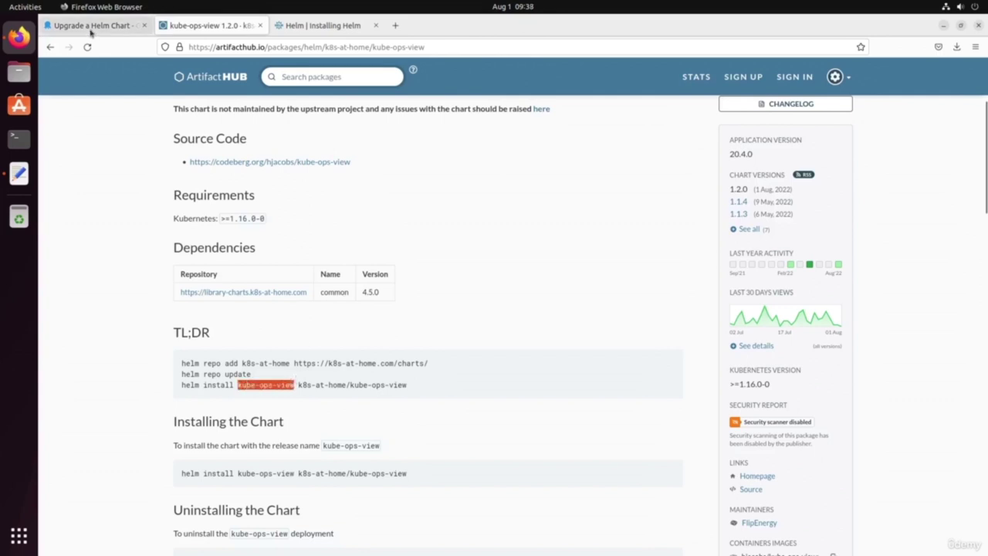
key(ctrl+Page_Up)
click(573, 386)
key(ctrl+v)
scroll(457, 387, down, 3)
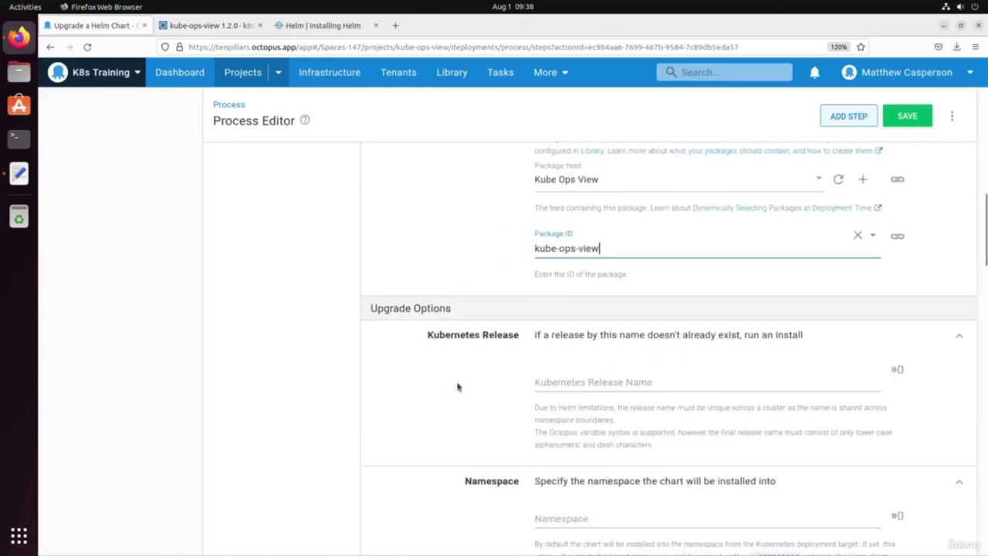
scroll(457, 387, down, 2)
click(559, 310)
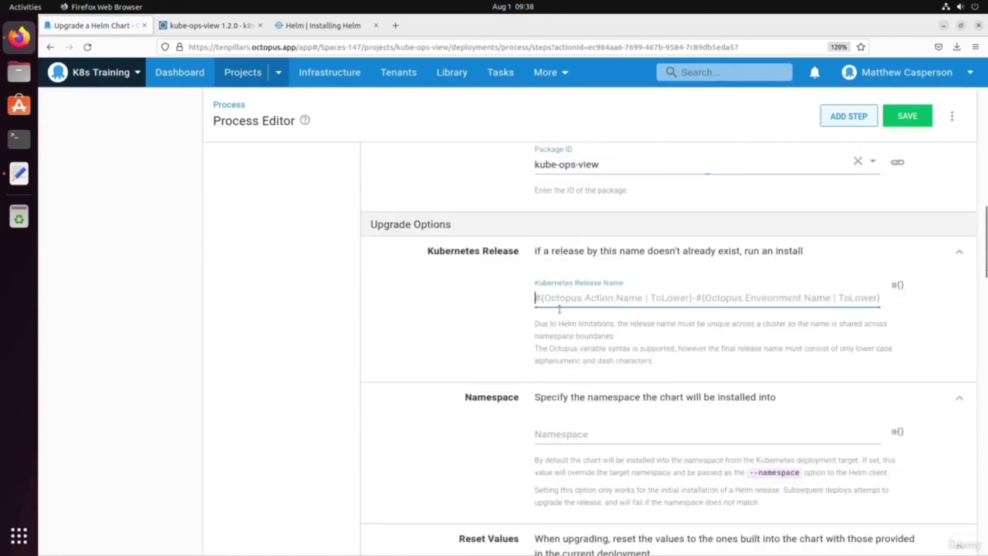
key(ctrl+v)
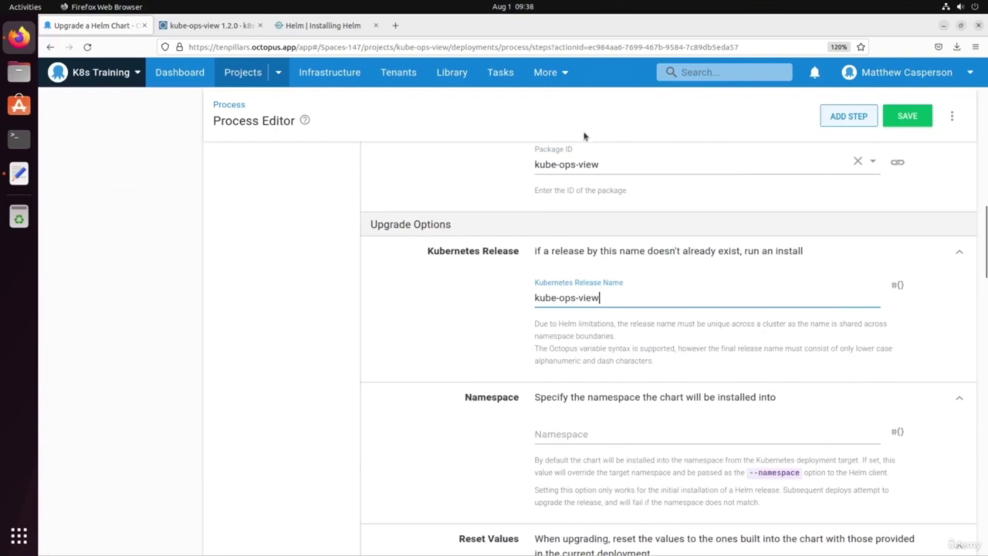
click(474, 294)
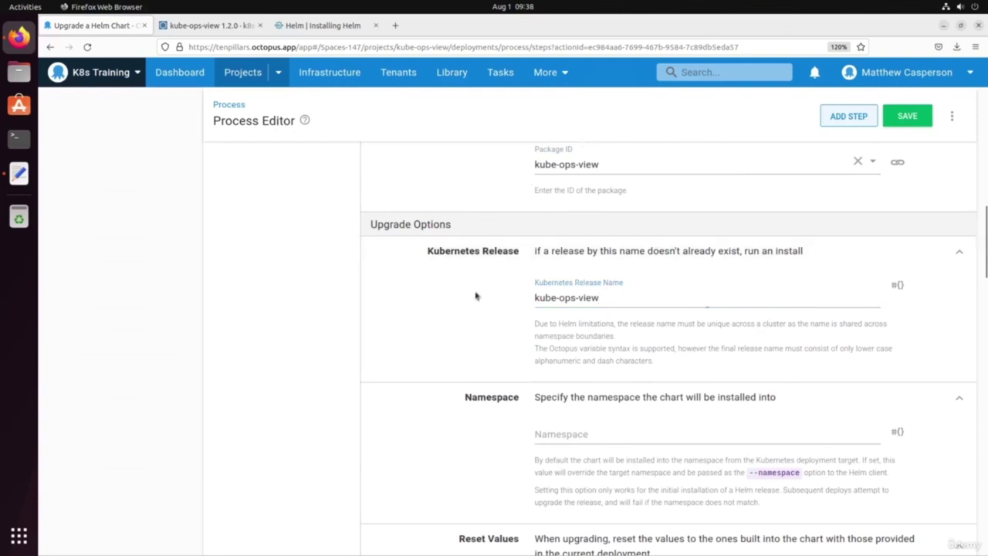
- Add the explicit value service.main.type = LoadBalancer and save the step
scroll(475, 296, down, 1)
scroll(476, 296, down, 5)
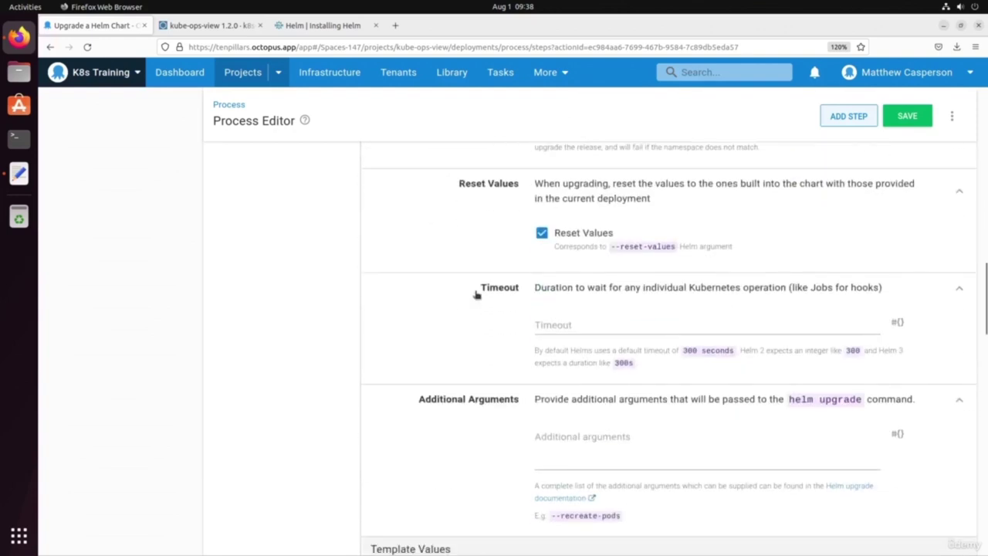
scroll(476, 295, down, 4)
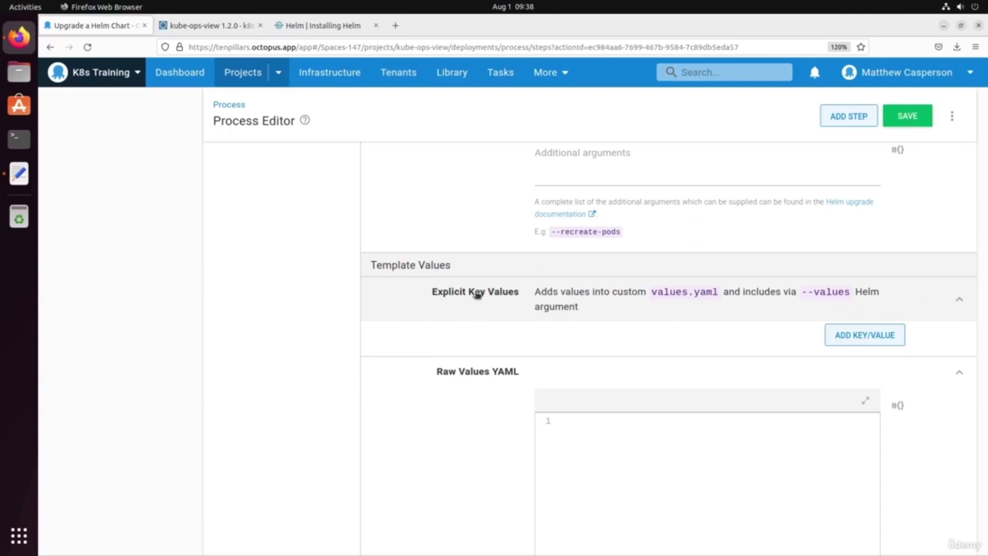
click(848, 338)
click(564, 392)
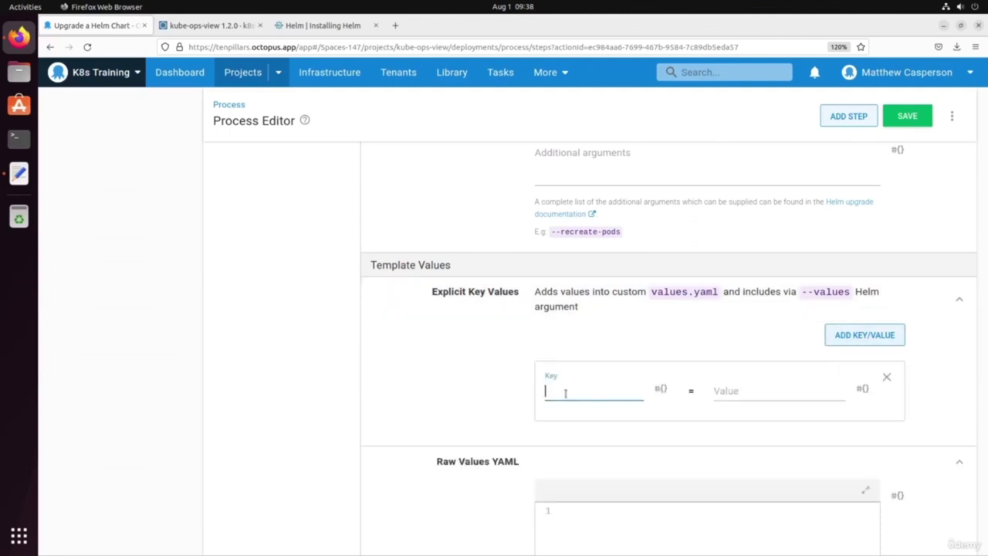
text(service.main.type)
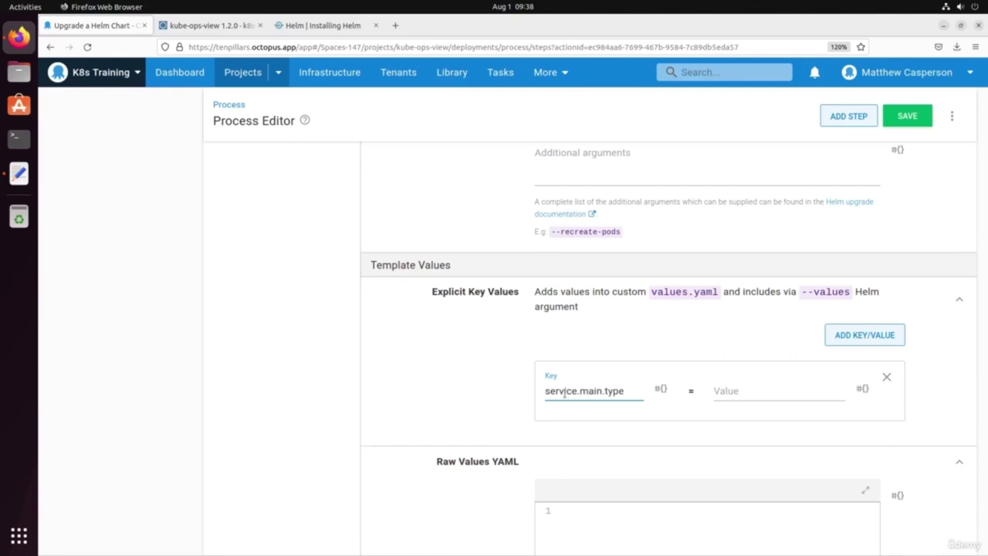
drag(625, 392, 545, 392)
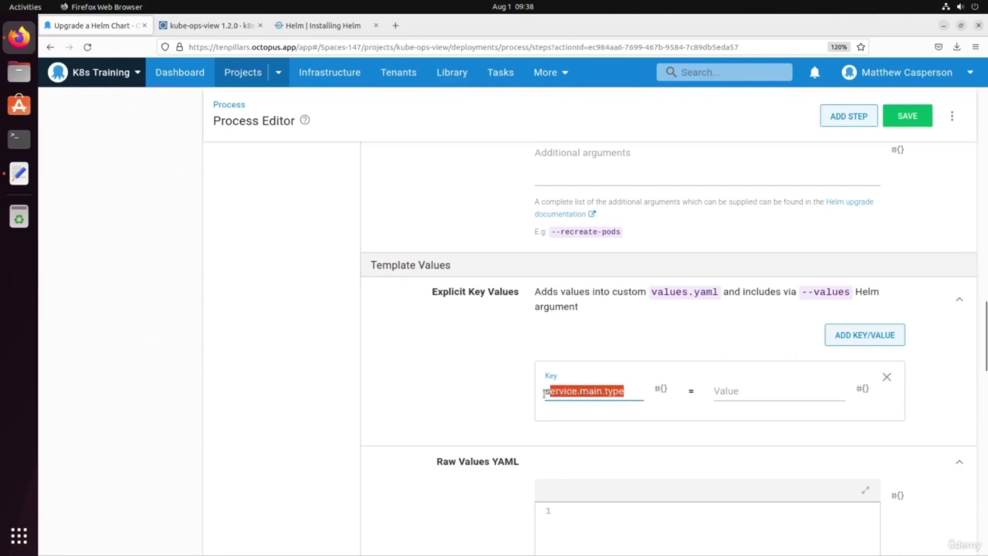
click(746, 390)
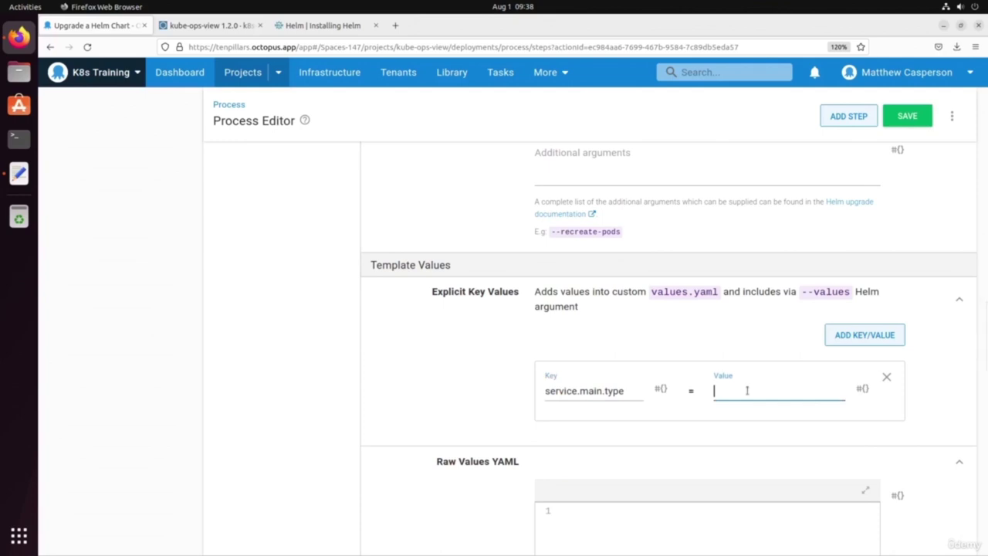
text(LoadBalancer)
click(907, 117)
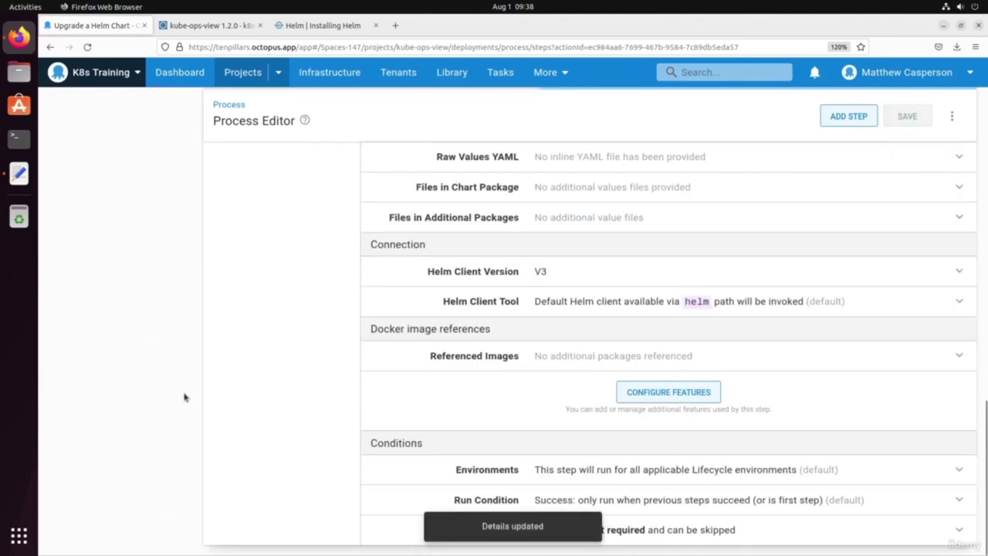
scroll(185, 396, up, 10)
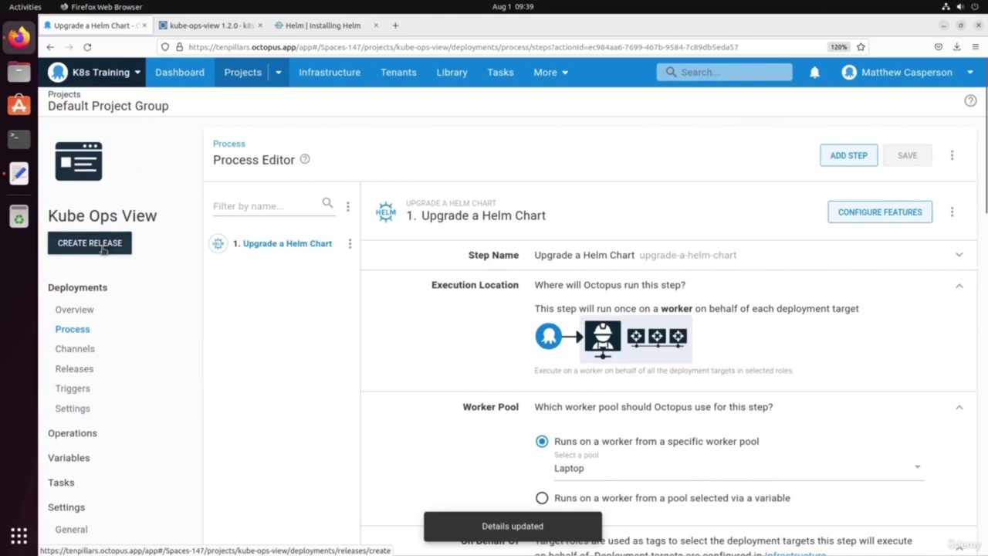
- Create release 0.0.3 with kube-ops-view 1.2.0 and start deploying it to Development
click(103, 245)
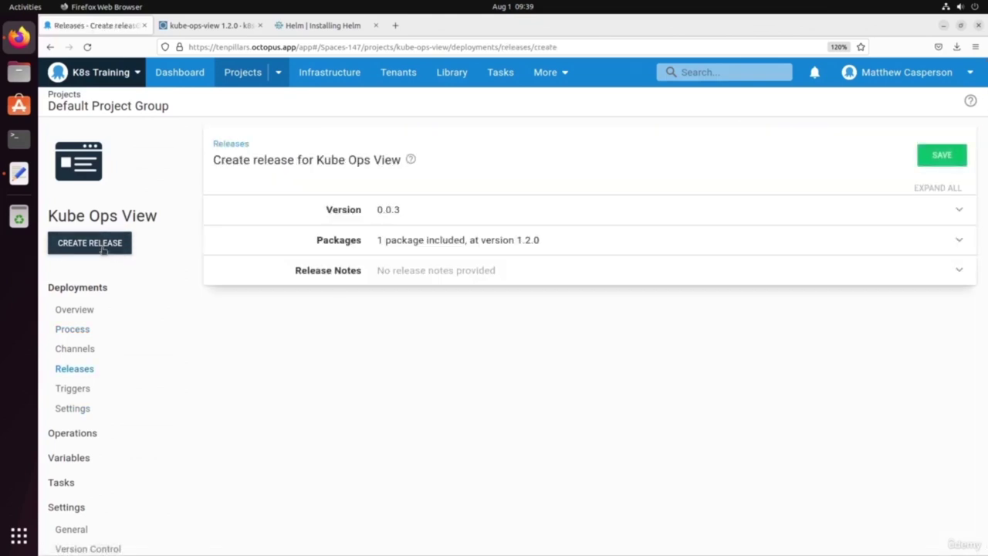
click(616, 245)
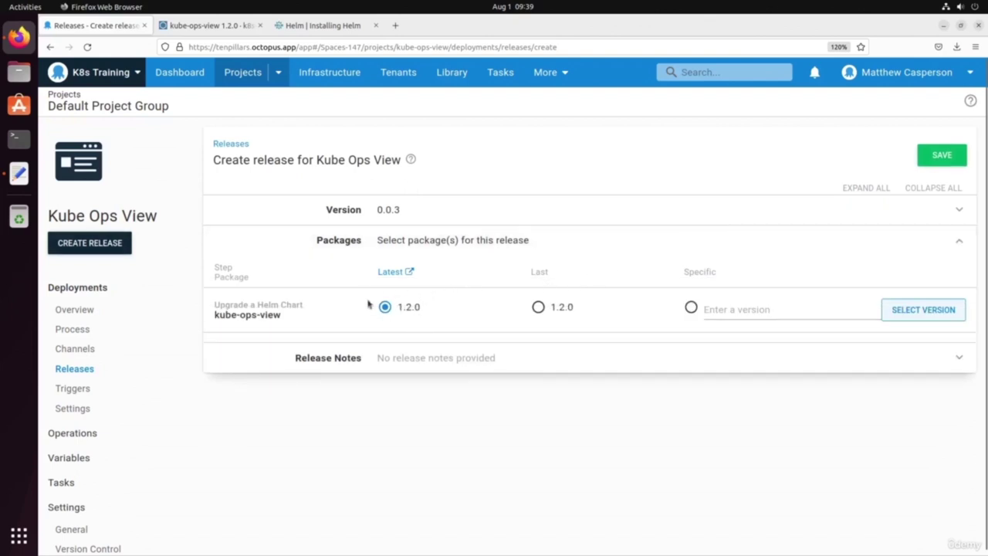
click(955, 163)
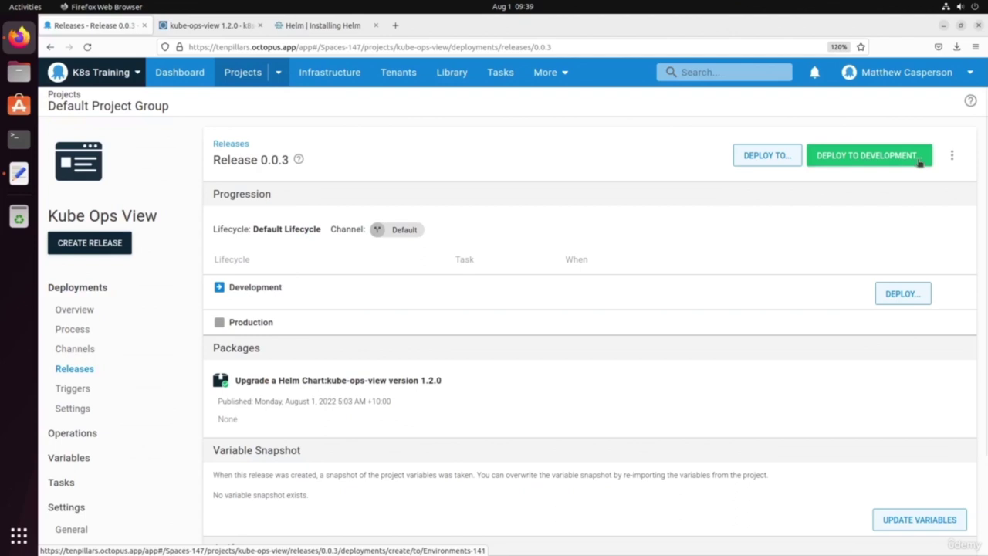
click(920, 161)
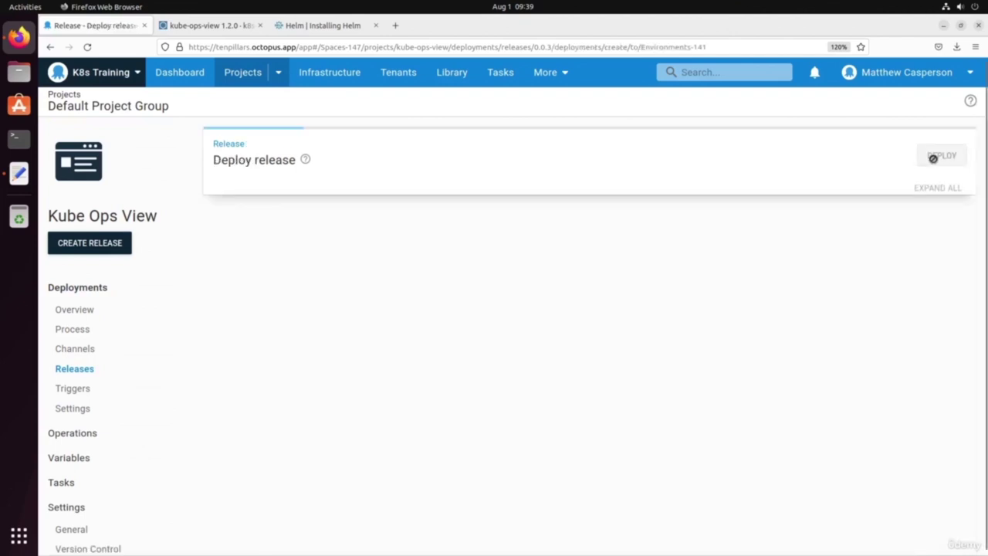
- Deploy release 0.0.3 to Development, review the Helm task log, then open Deploy Underwater App
click(935, 159)
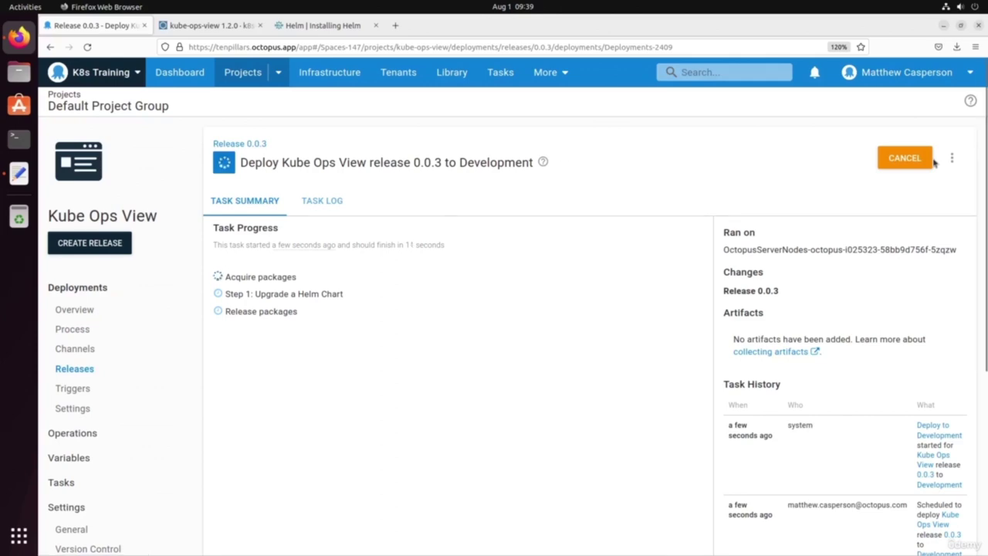
click(322, 200)
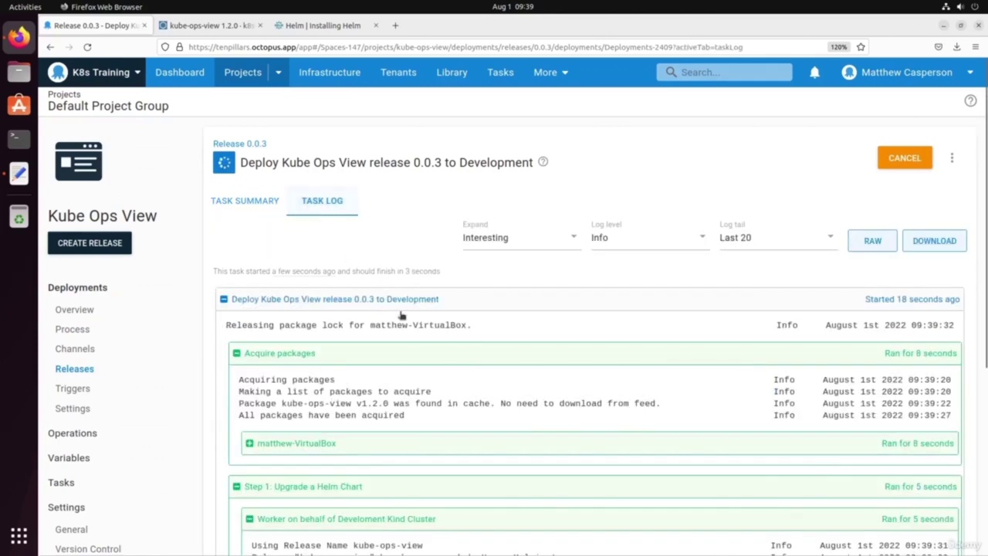
scroll(394, 311, down, 3)
scroll(399, 312, down, 1)
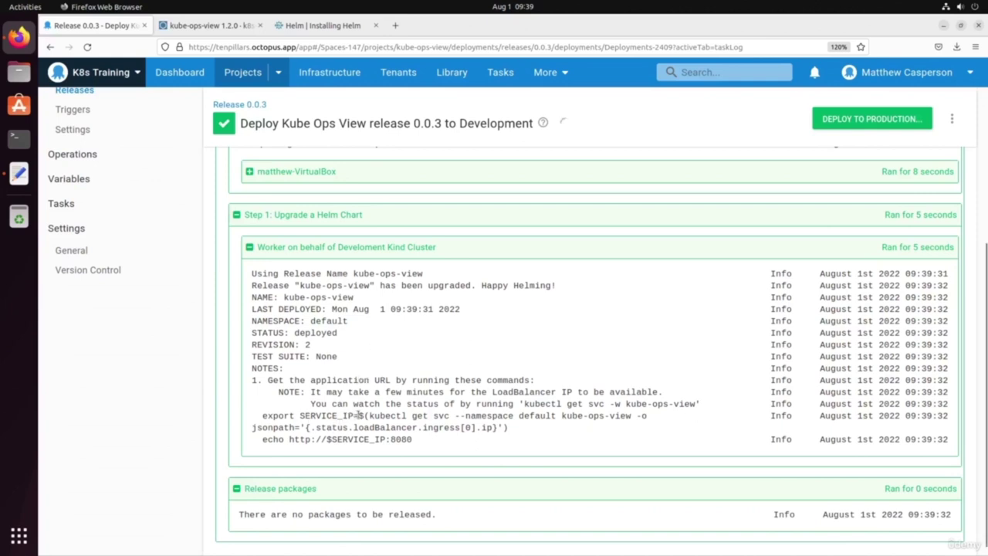
drag(358, 416, 537, 433)
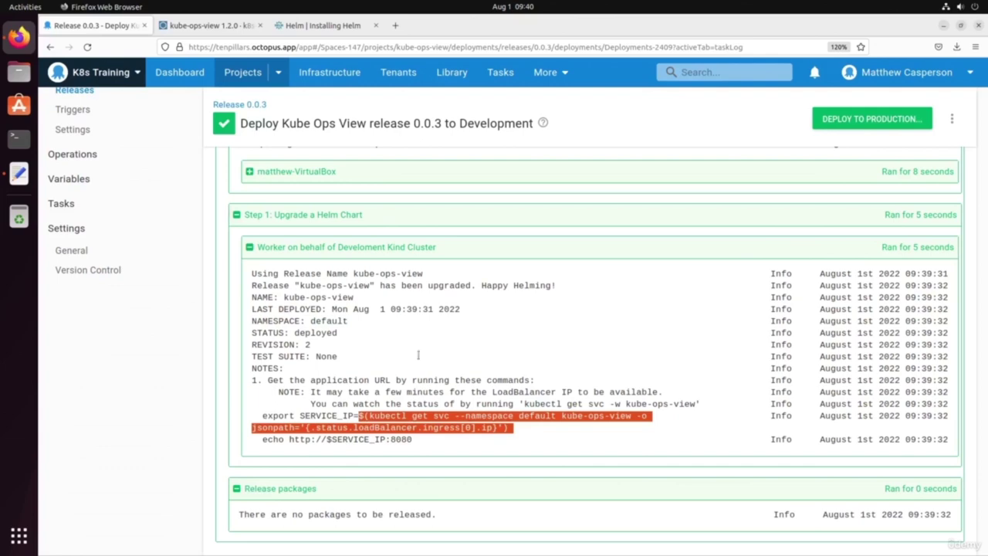
click(181, 75)
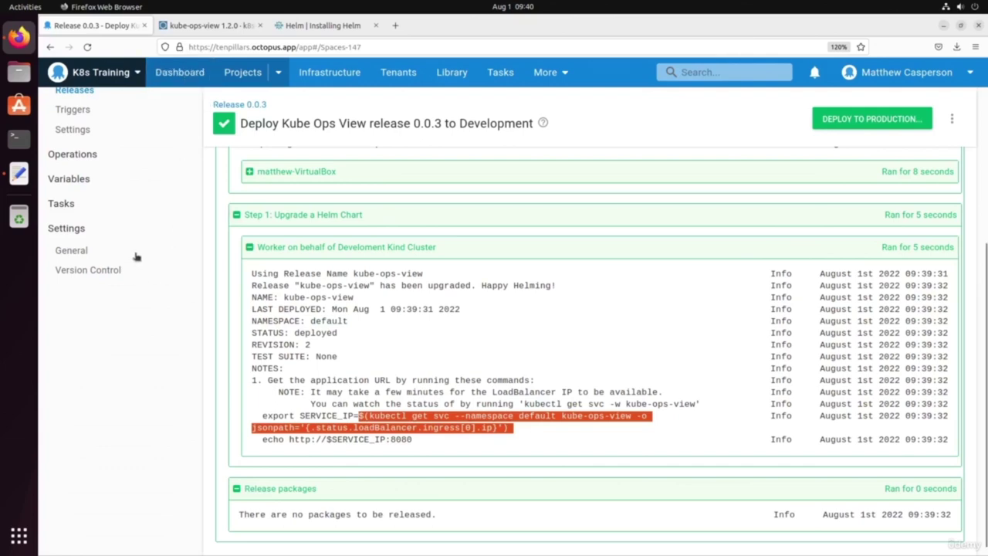
click(113, 239)
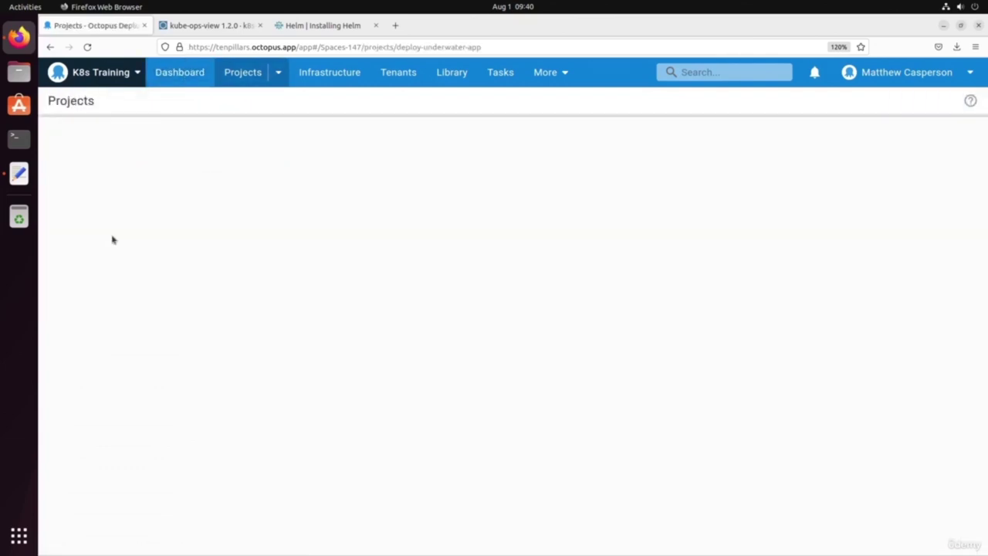
- Run the Get Services runbook against the Development environment
click(91, 493)
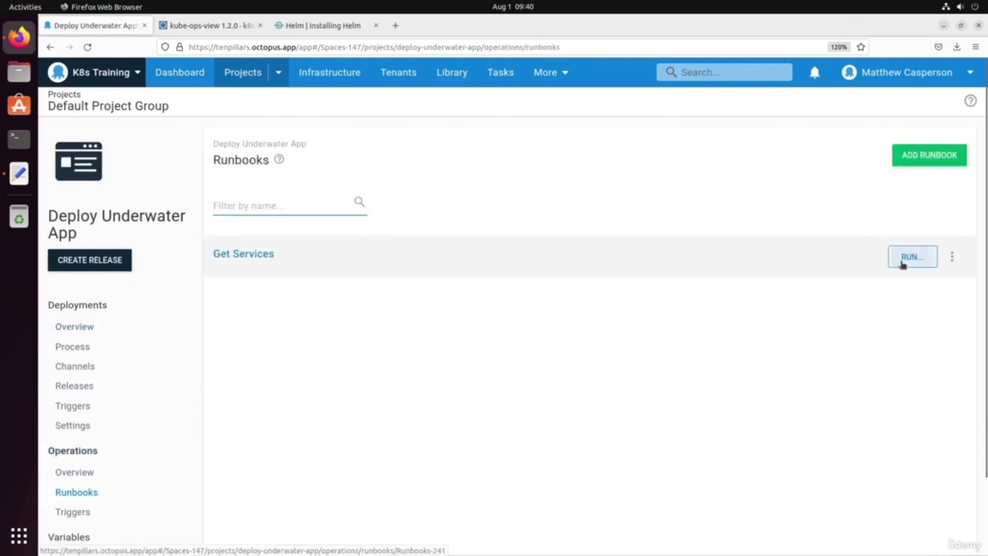
click(901, 264)
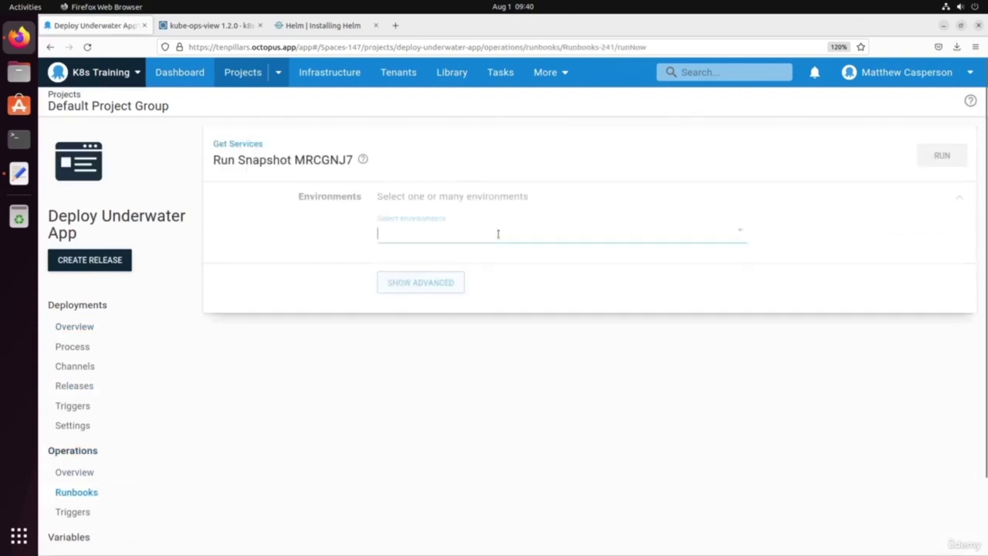
click(446, 271)
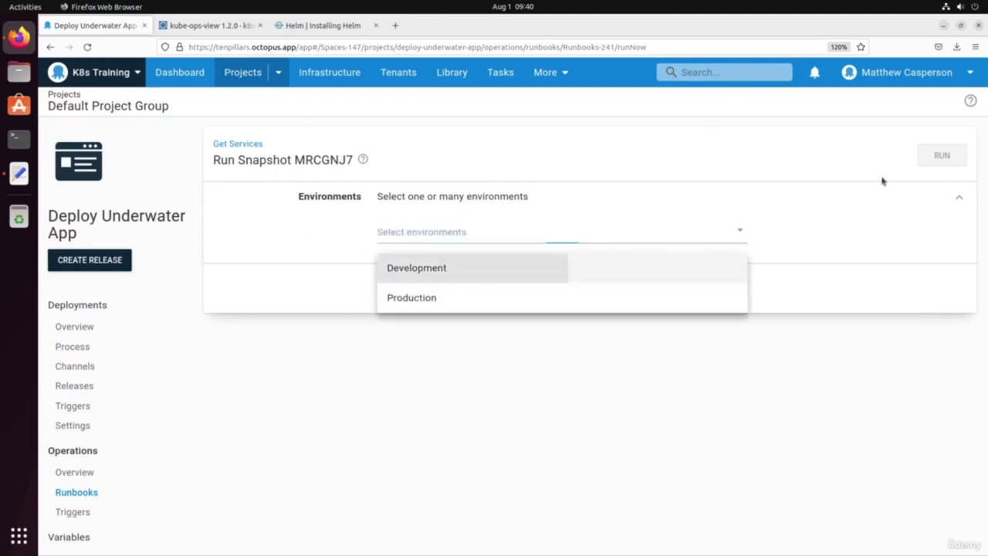
click(944, 157)
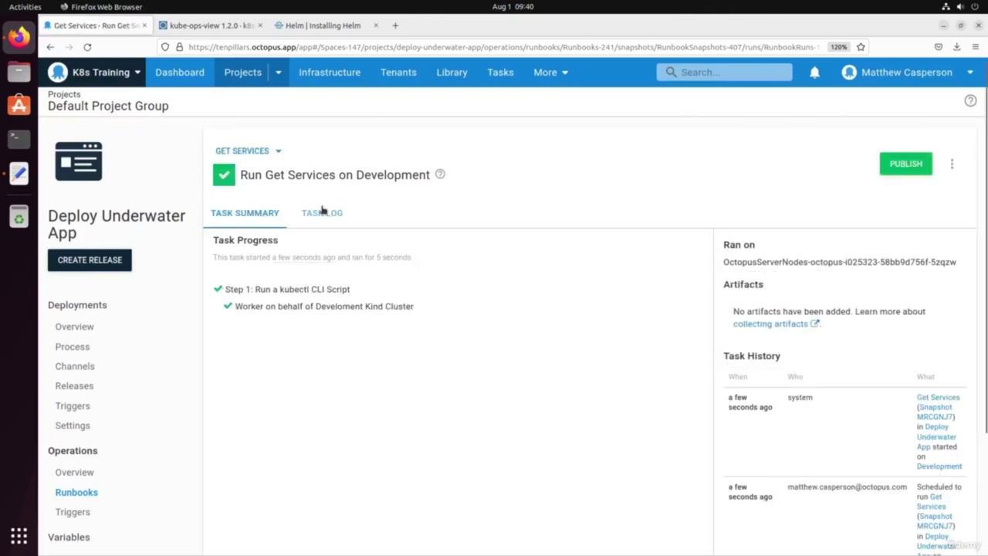
- Copy kube-ops-view's external IP 172.18.255.202 from the run log and open a new browser tab
click(322, 212)
scroll(368, 357, down, 2)
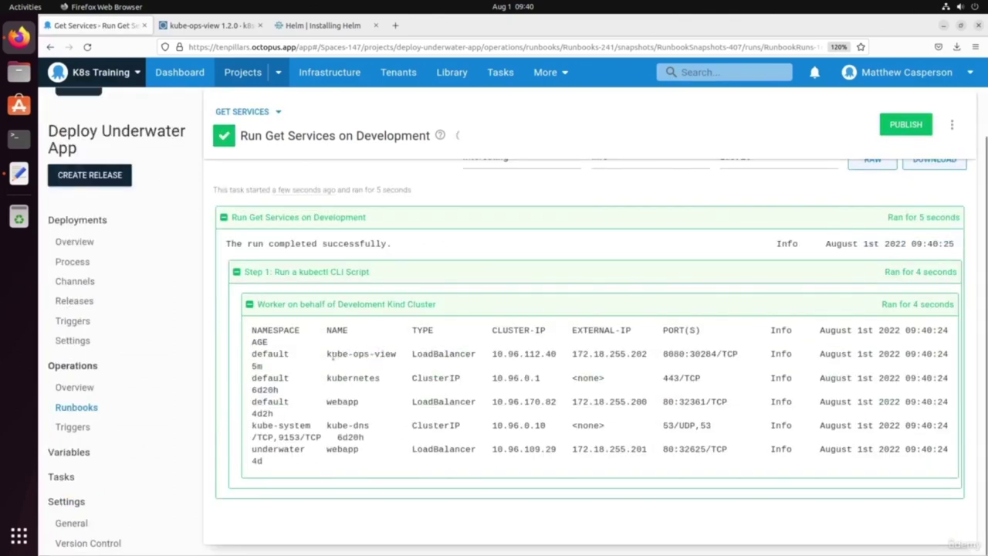
drag(326, 353, 397, 354)
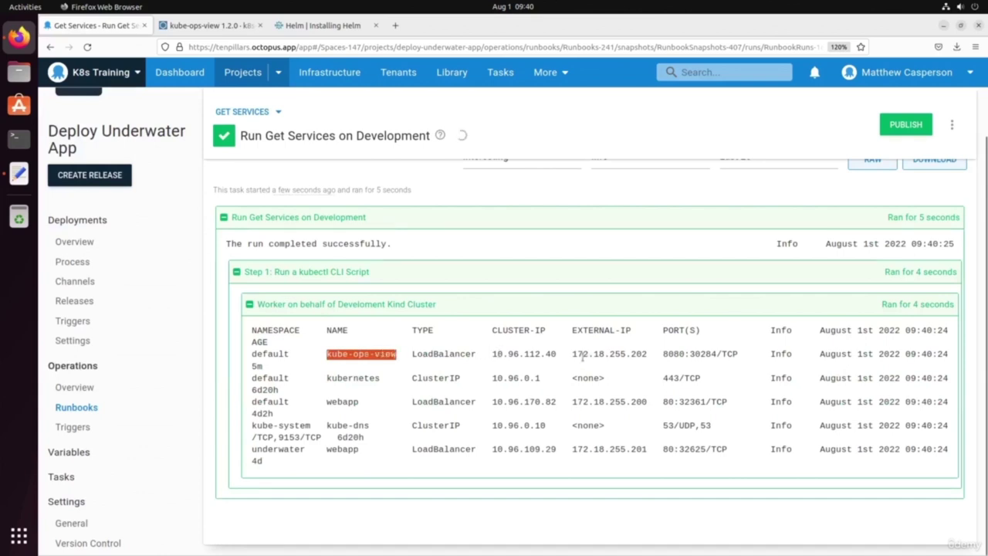
double_click(647, 353)
key(ctrl+c)
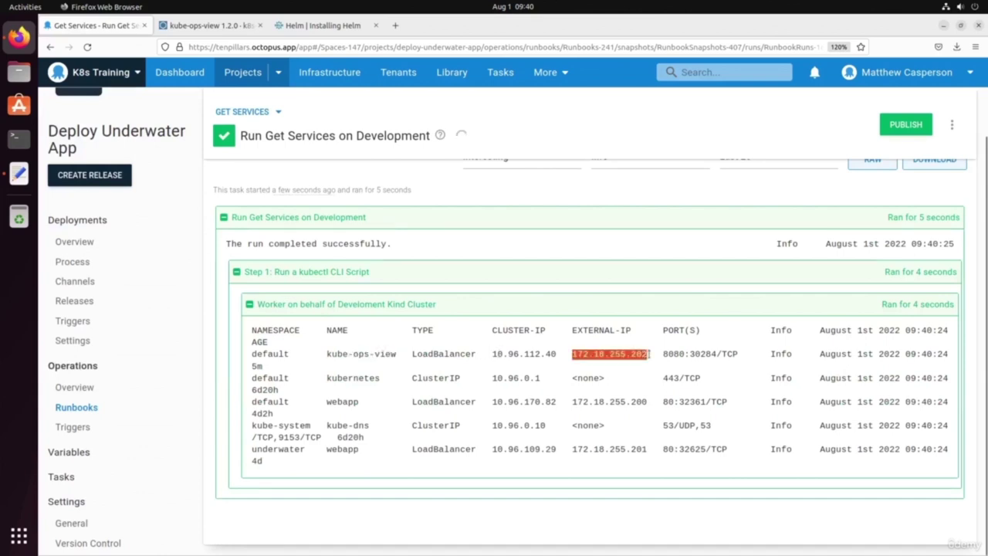
click(395, 25)
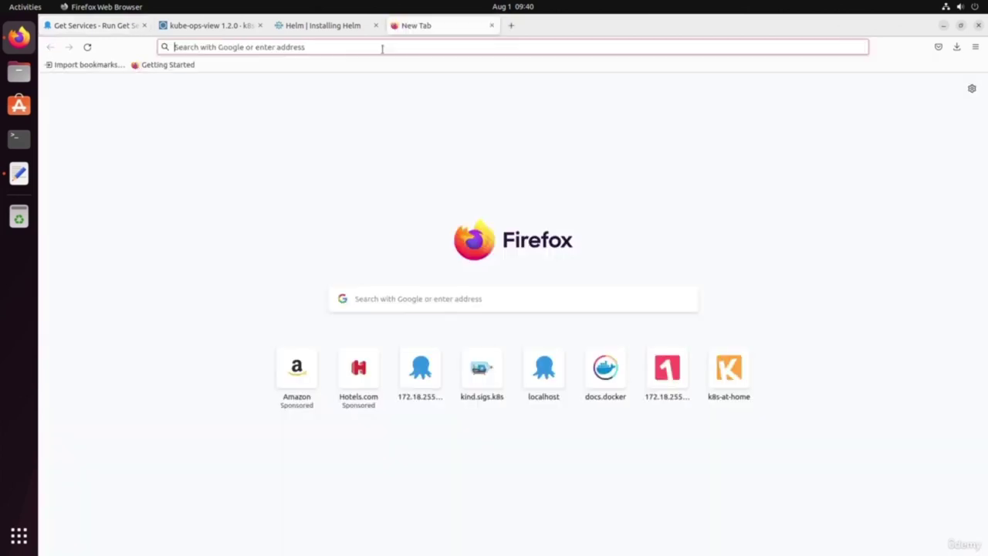
- Browse to 172.18.255.202:8080 to load the Kubernetes Operational View dashboard
key(ctrl+v)
text(:8080)
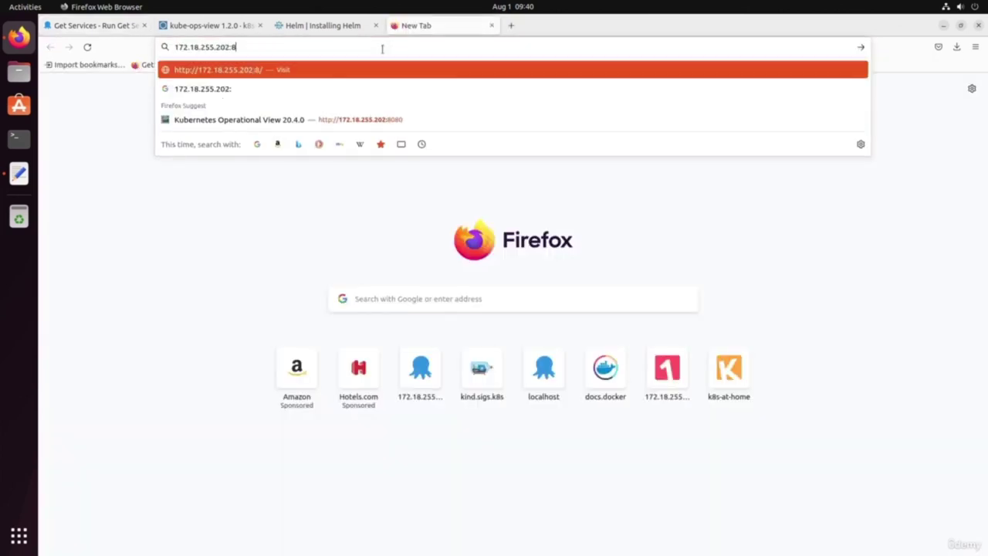
key(Return)
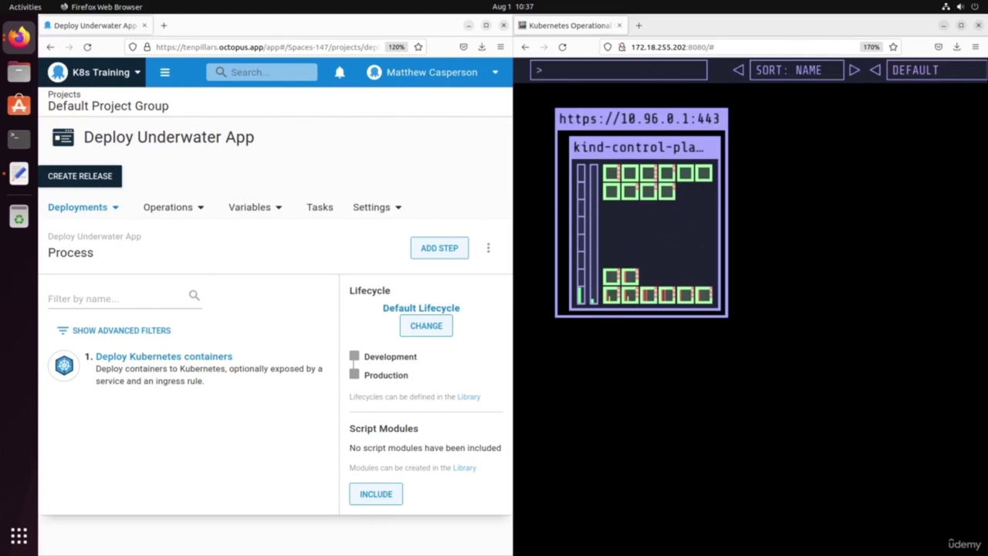
- In the Deploy Kubernetes containers step, check the rolling update strategy and open the webapp container
click(209, 369)
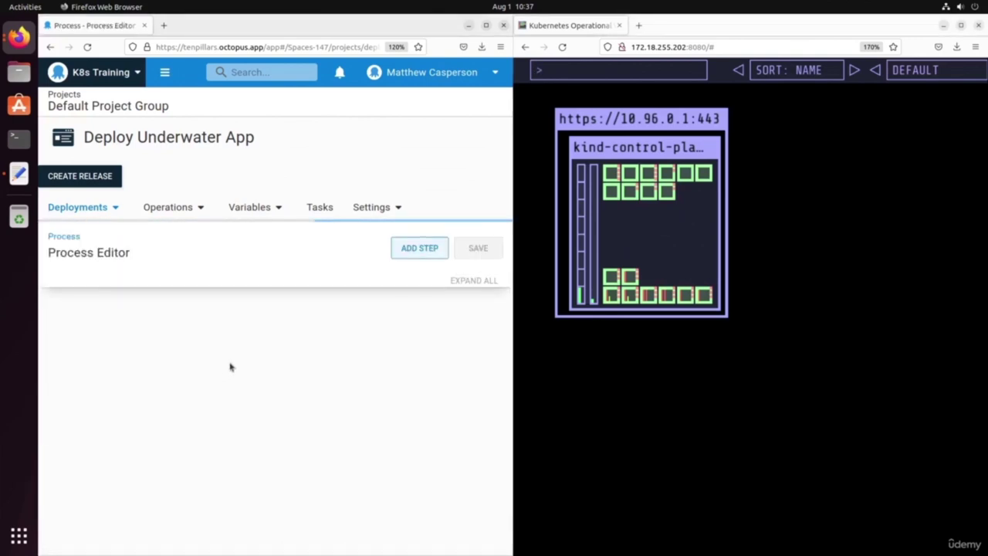
scroll(230, 367, down, 8)
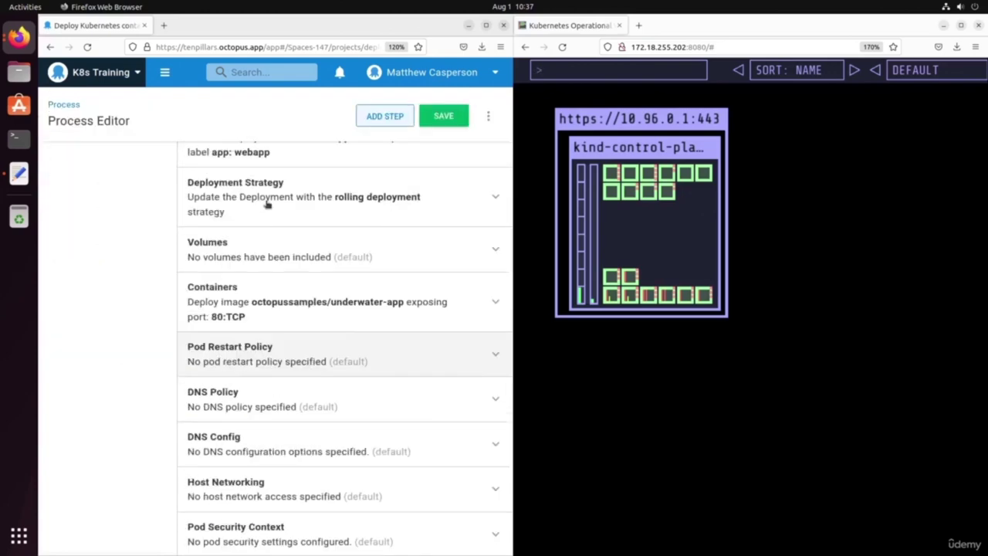
click(265, 178)
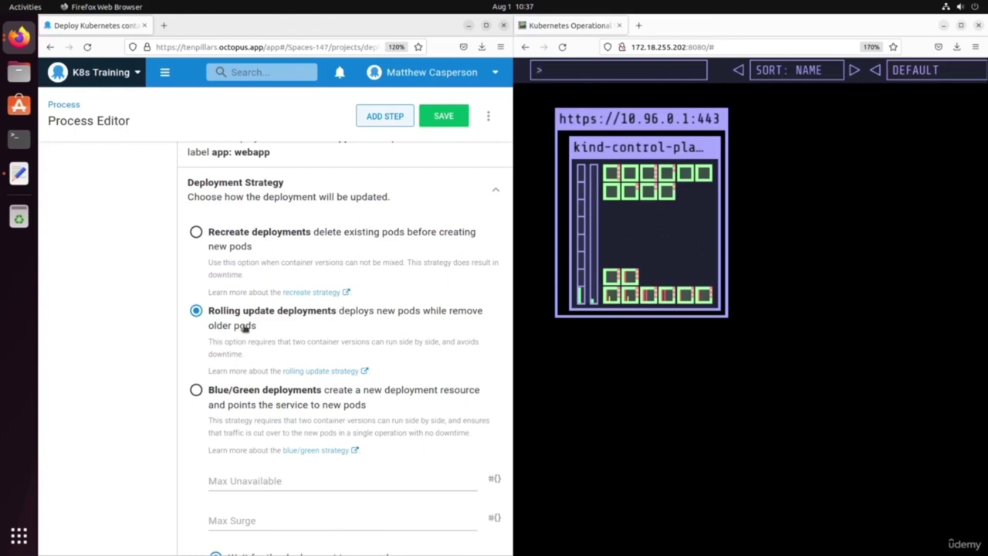
scroll(244, 327, down, 3)
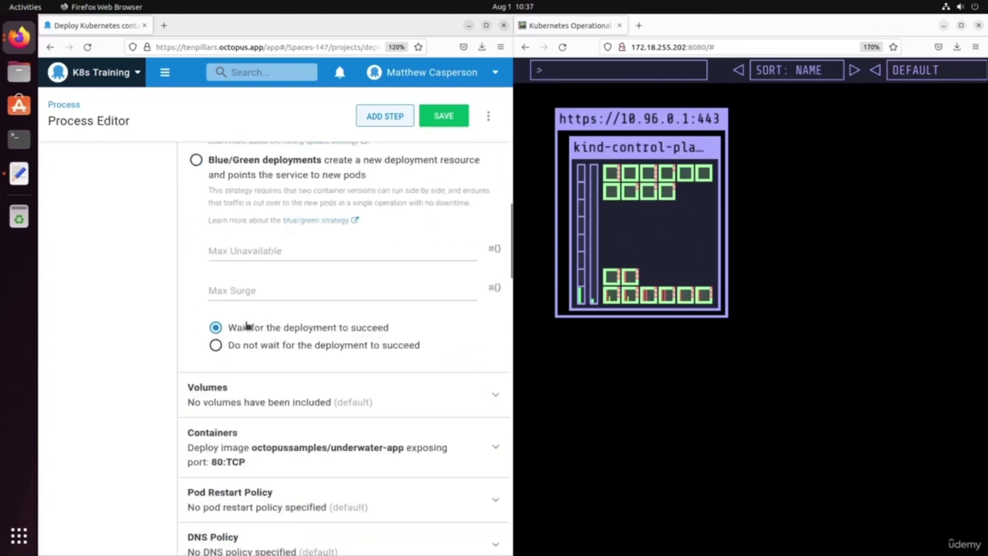
scroll(245, 328, down, 2)
click(247, 326)
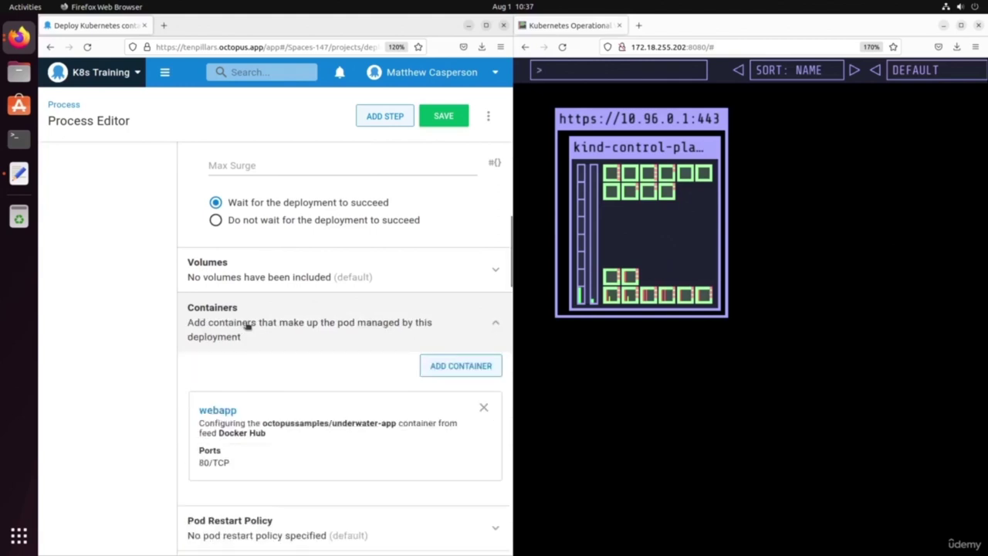
scroll(249, 294, down, 2)
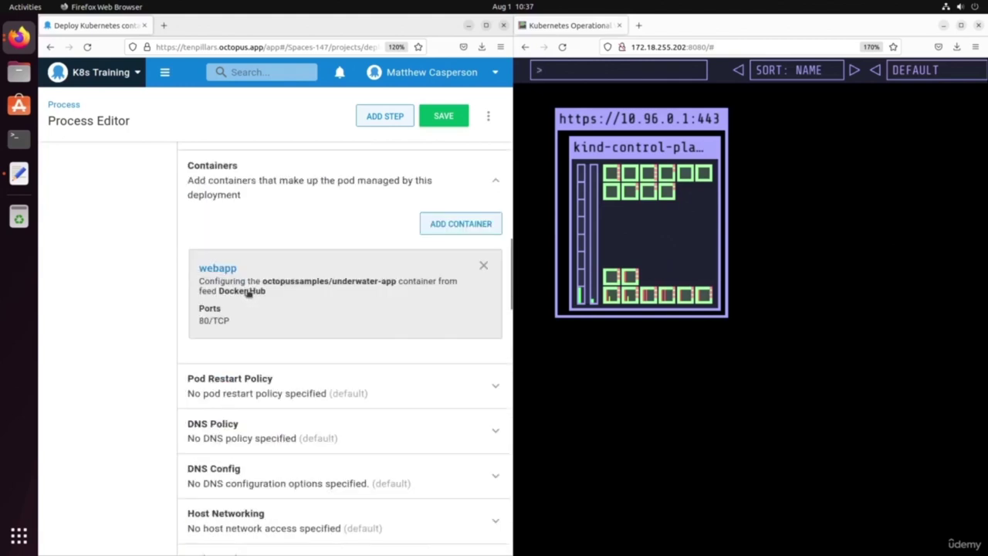
click(248, 294)
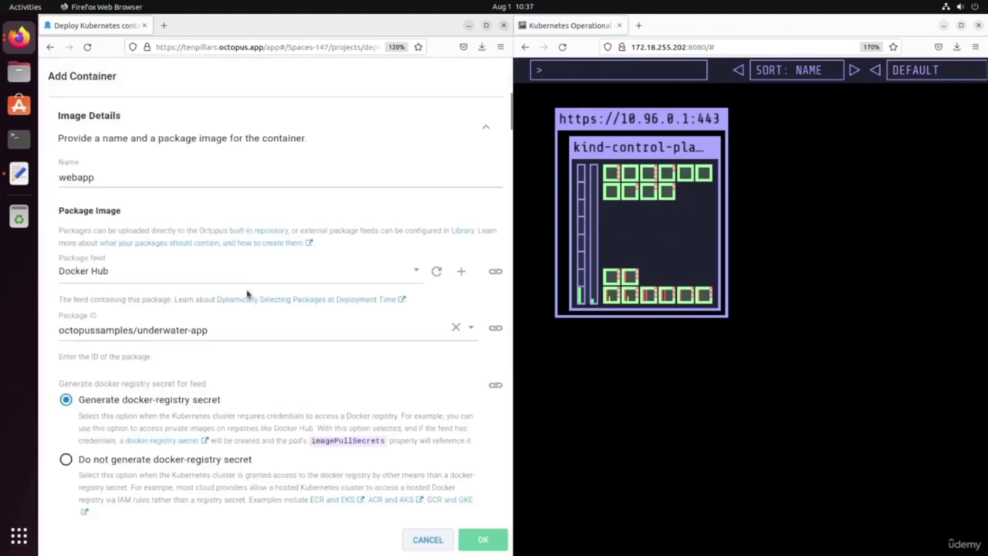
- Add environment variable KEY with value 'test' to the webapp container
scroll(247, 294, down, 5)
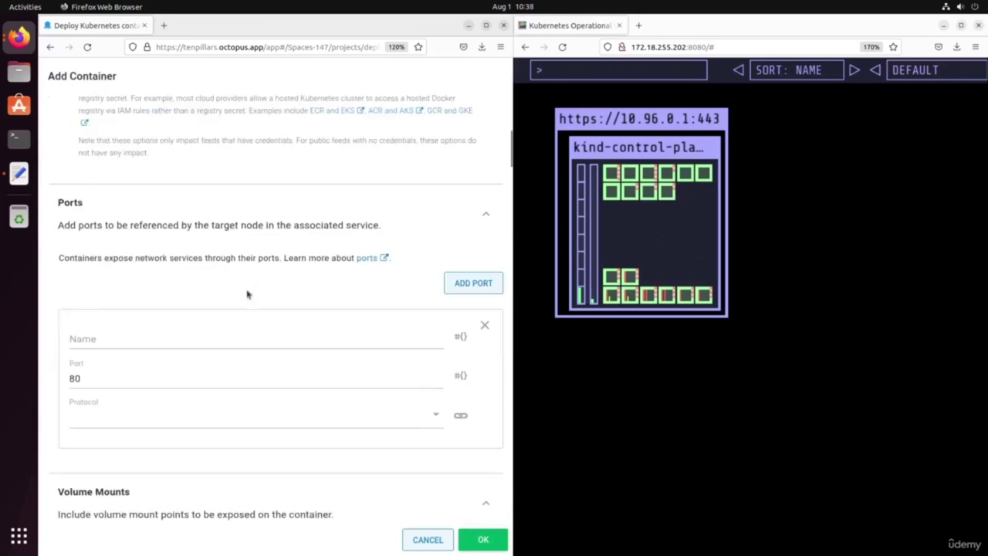
scroll(248, 294, down, 8)
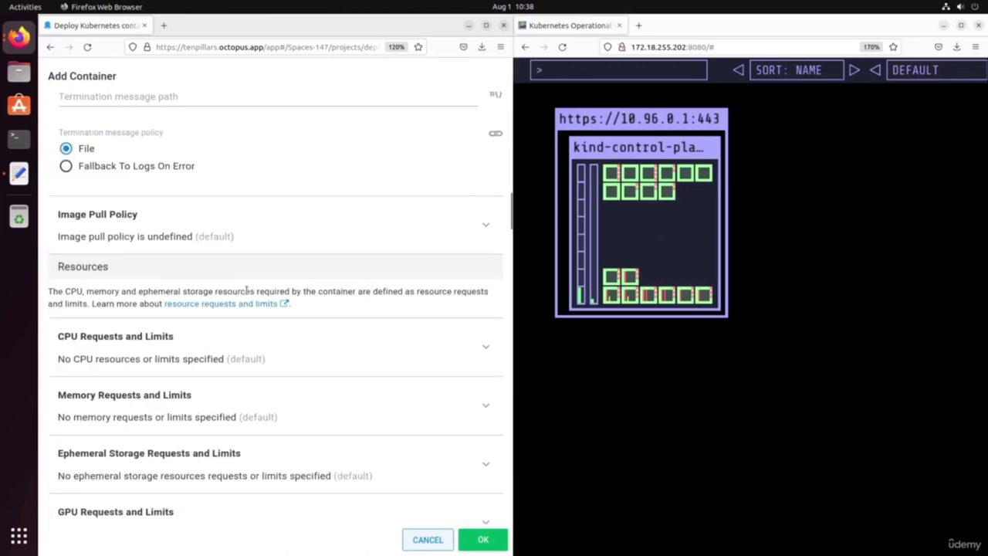
scroll(248, 291, down, 4)
scroll(165, 174, down, 1)
click(163, 192)
click(432, 235)
click(86, 290)
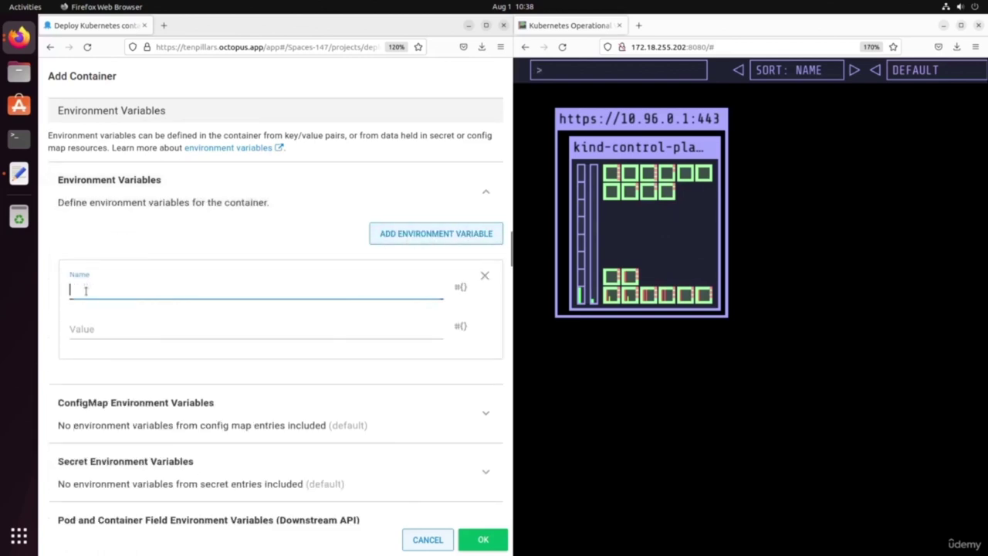
text(KEY)
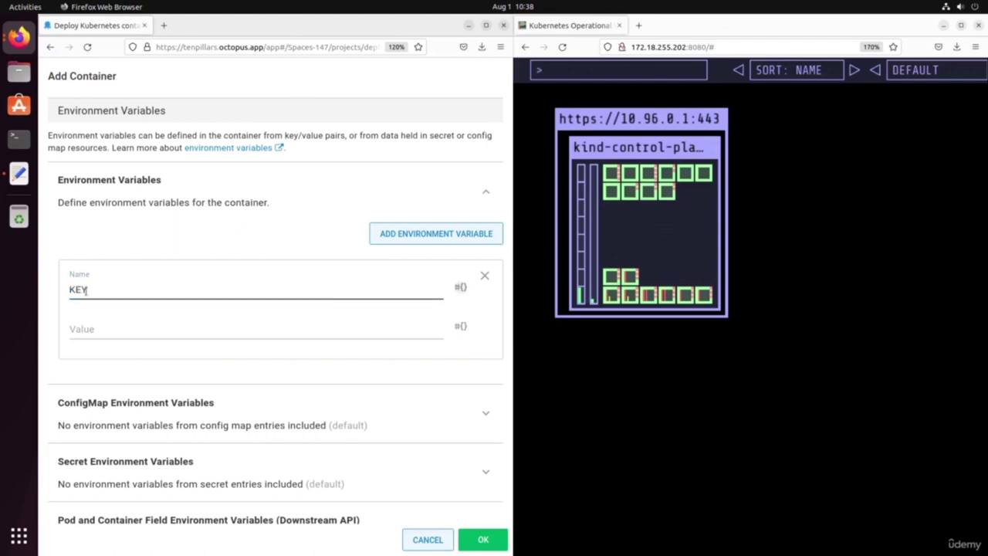
click(113, 328)
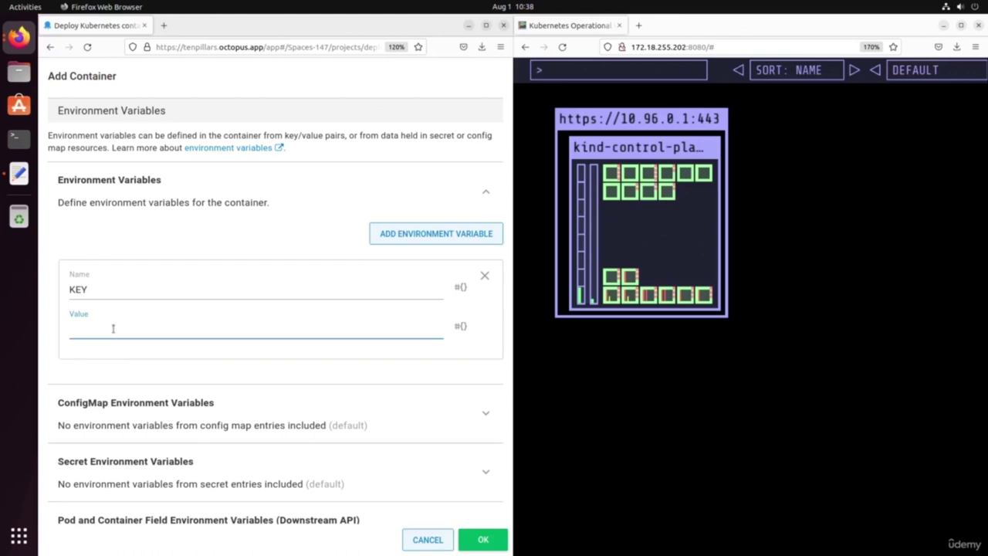
text(test)
- Confirm the container changes and save the Deploy Kubernetes containers step
click(483, 540)
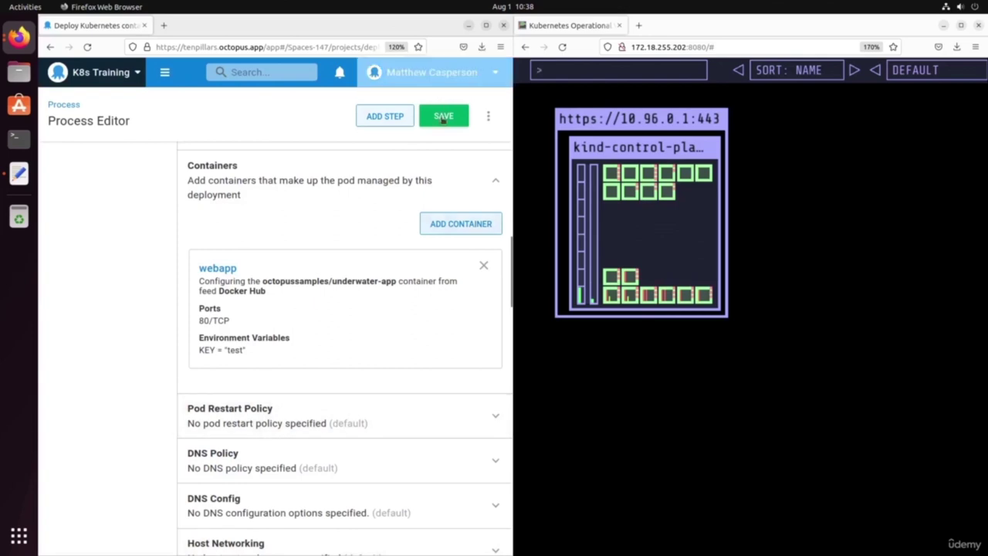
click(442, 118)
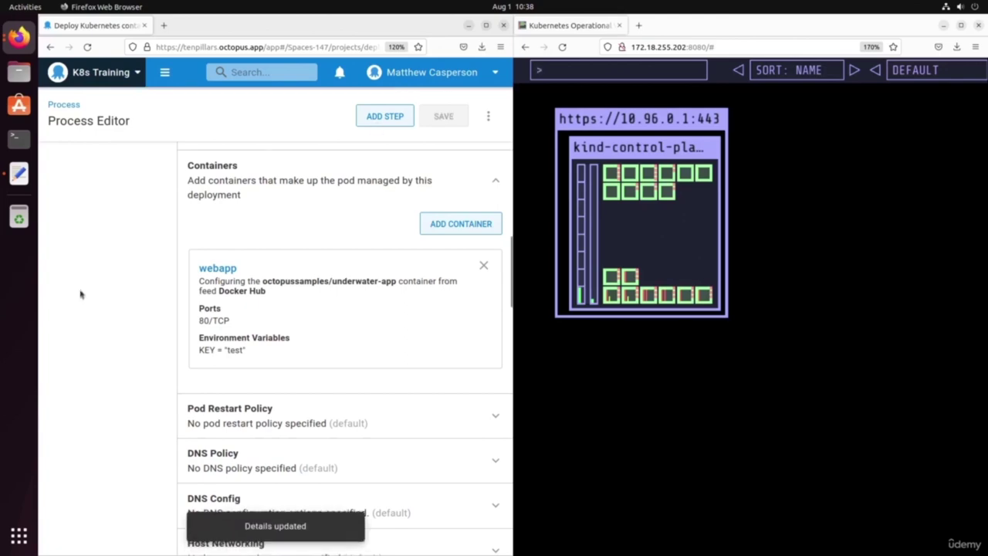
scroll(79, 293, up, 10)
scroll(83, 176, up, 3)
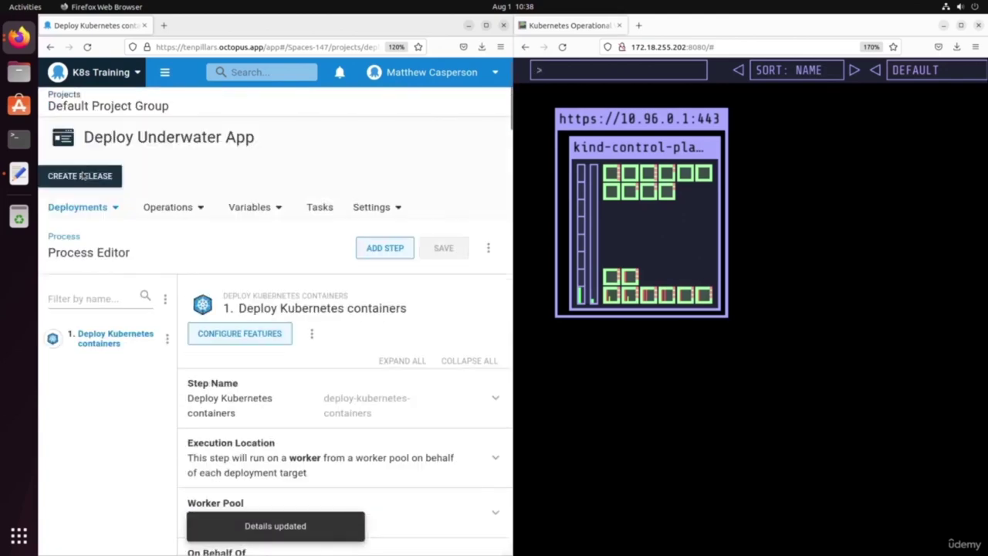
- Create release 0.0.3 of Deploy Underwater App and deploy it to Development
click(83, 176)
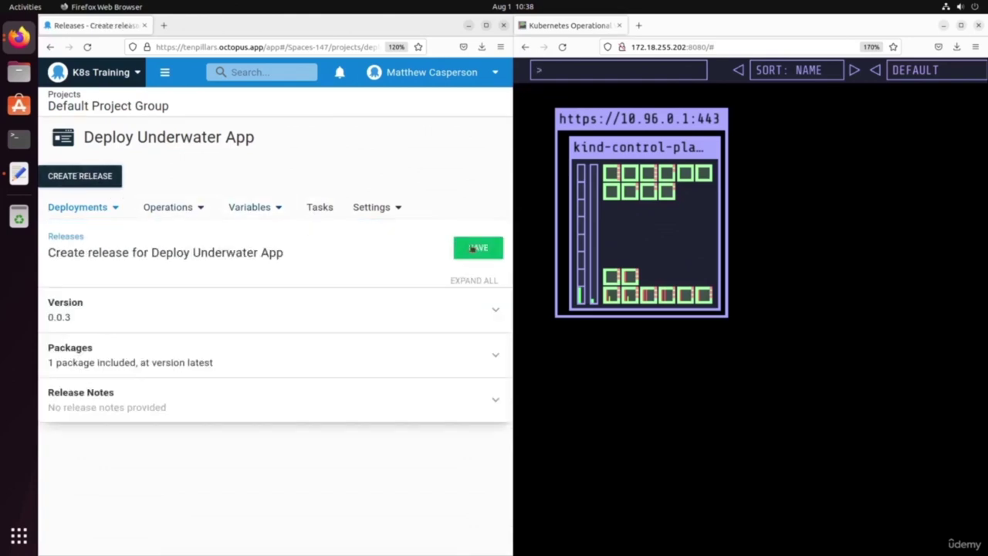
click(474, 248)
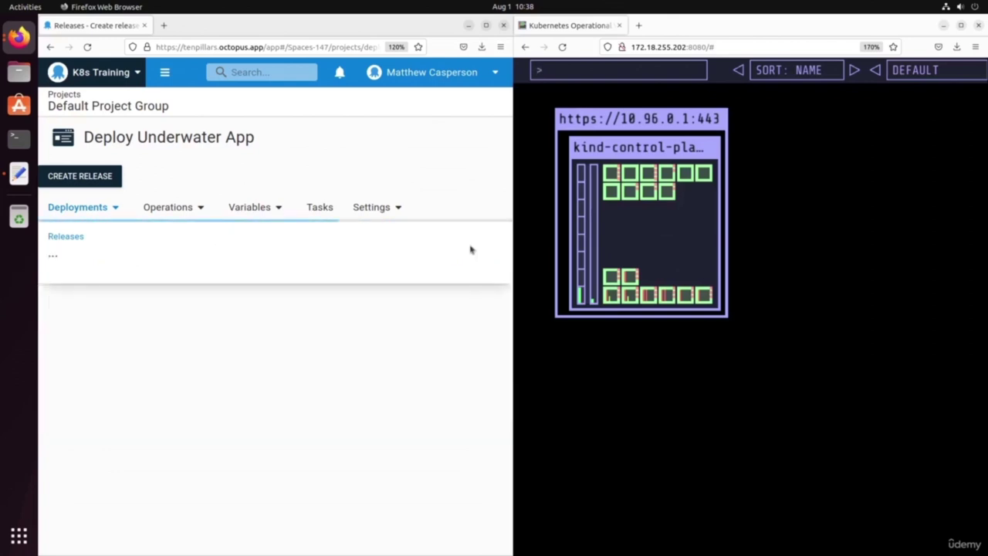
click(435, 248)
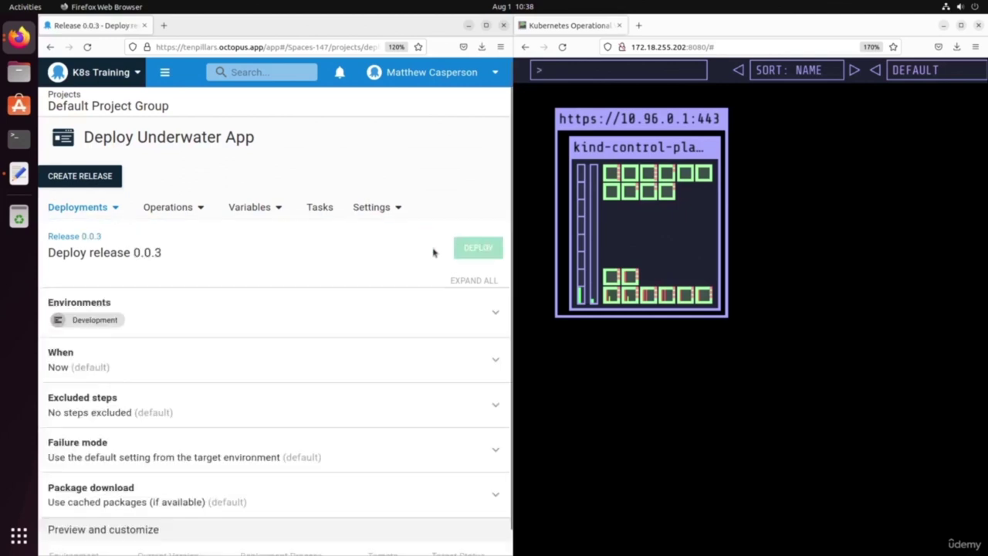
click(468, 248)
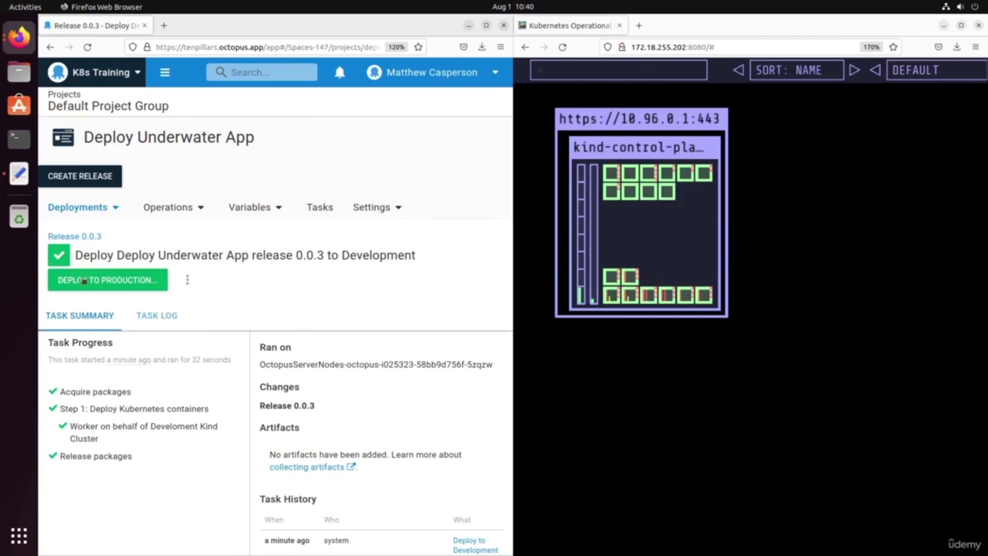
- In the Deploy Kubernetes containers step, switch the deployment strategy to Recreate
click(116, 207)
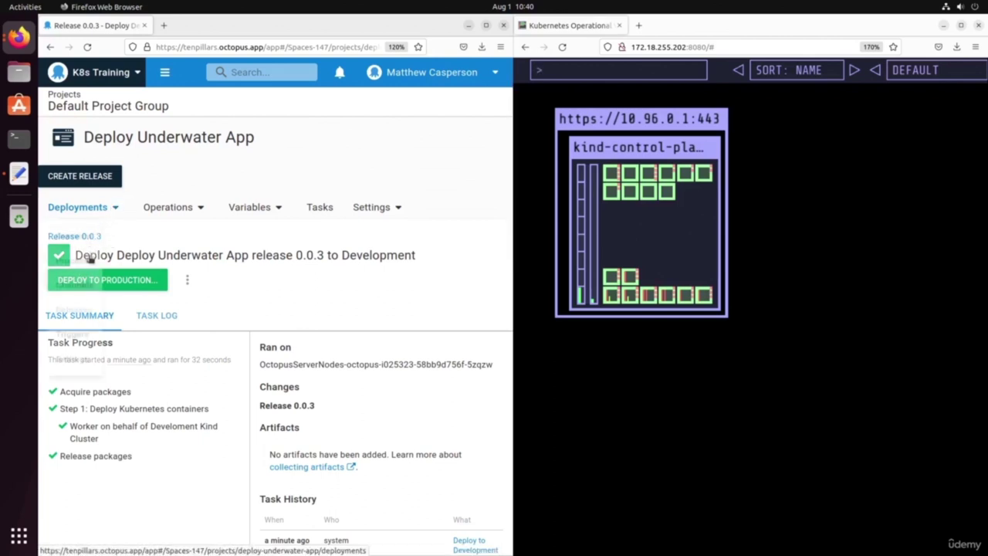
click(85, 271)
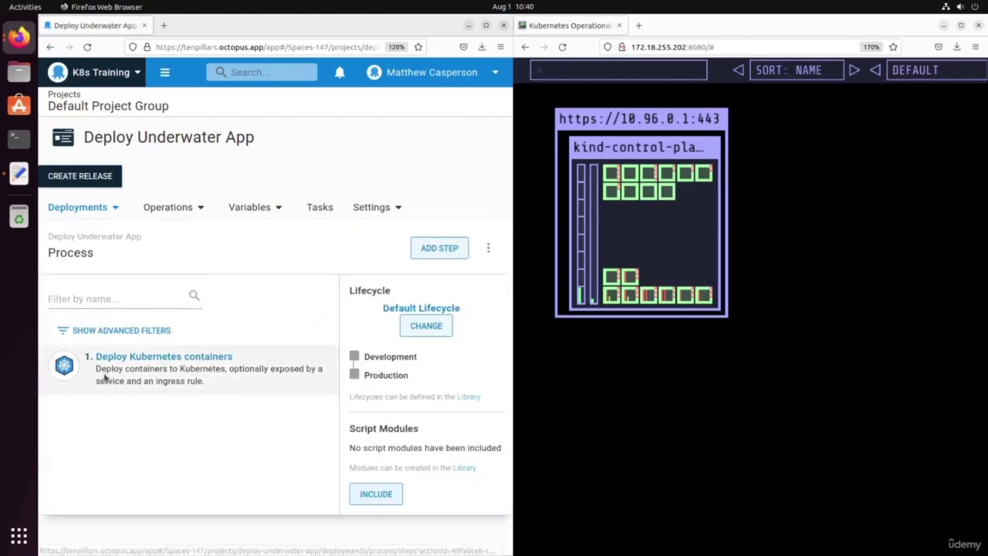
click(106, 378)
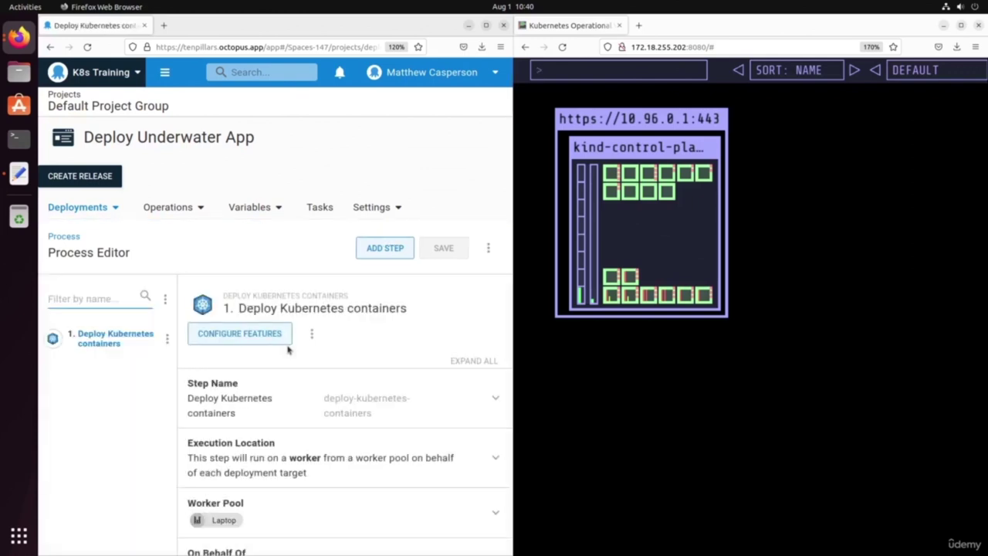
scroll(287, 349, down, 5)
scroll(287, 350, down, 4)
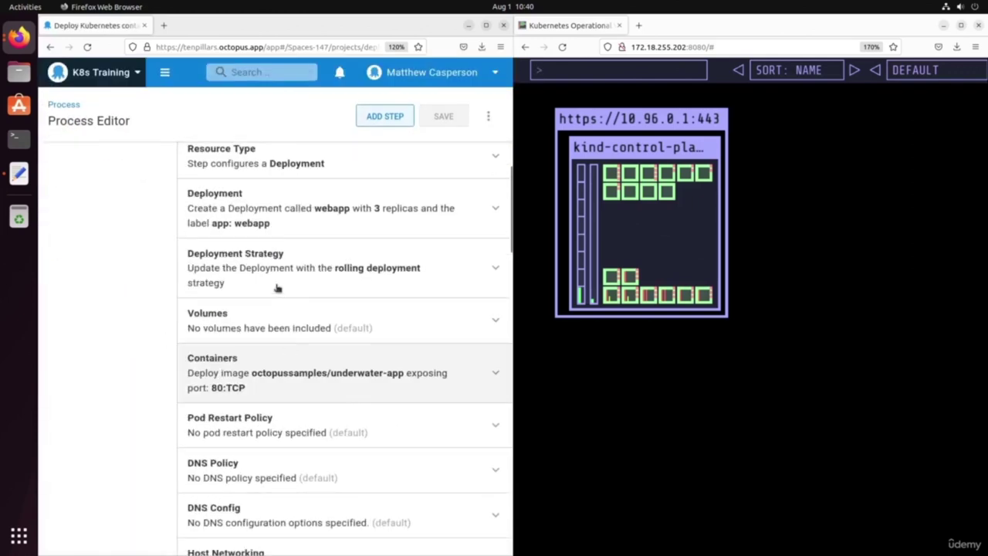
click(273, 278)
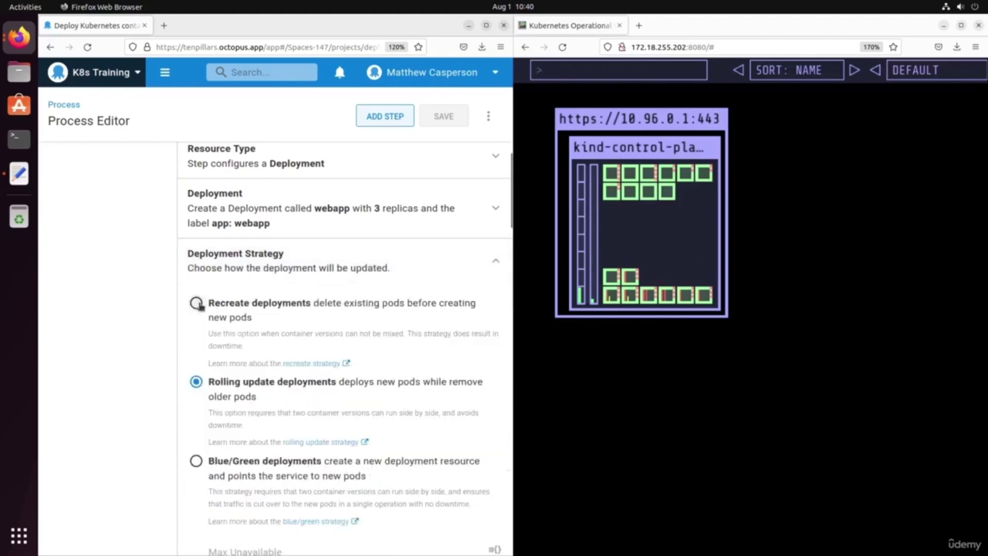
click(197, 303)
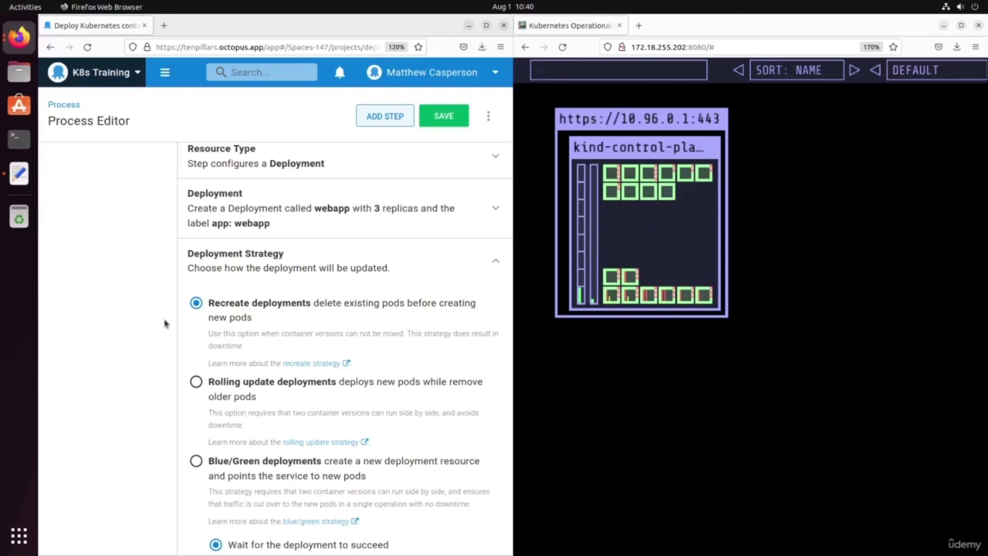
- Change the underwater-app container's KEY variable value to 'test2'
scroll(164, 324, down, 5)
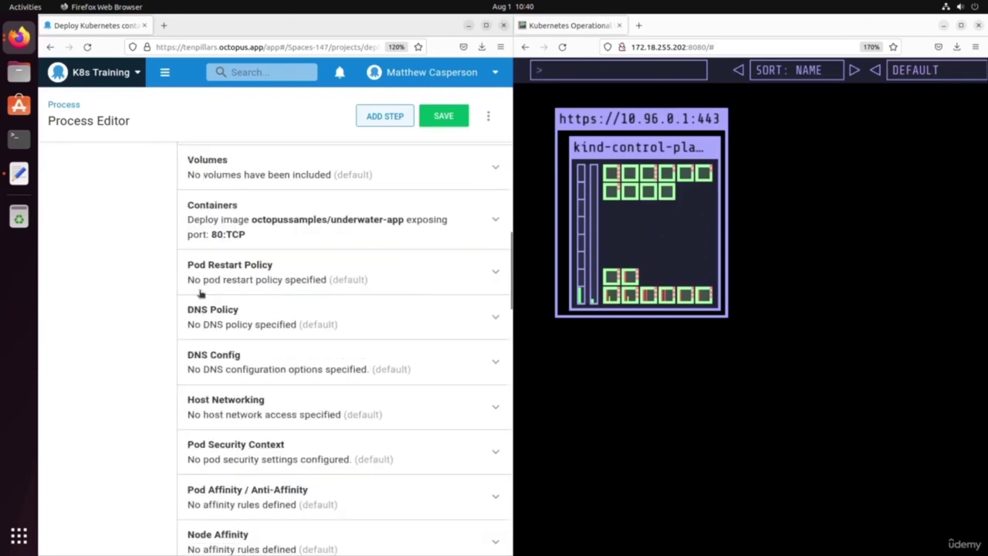
click(210, 257)
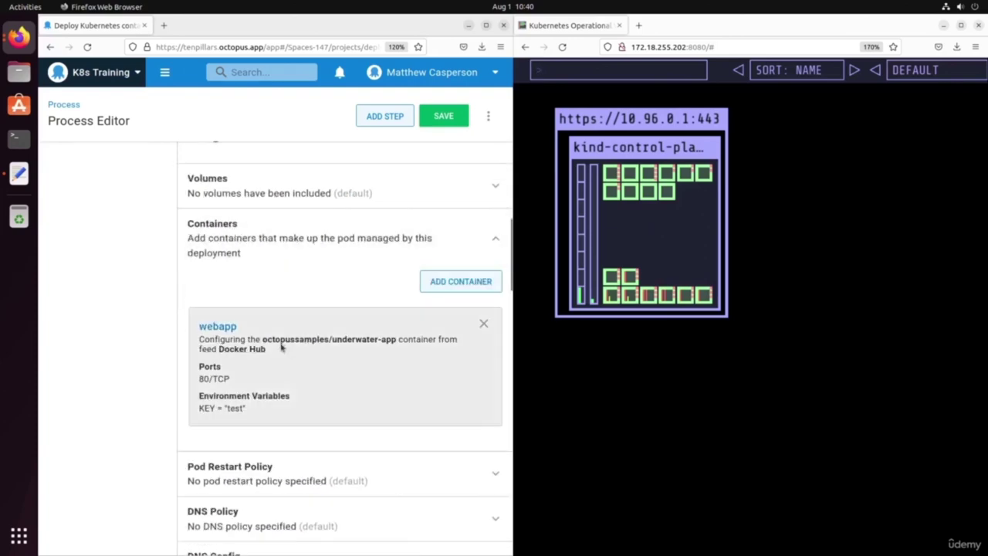
click(278, 345)
scroll(273, 329, down, 10)
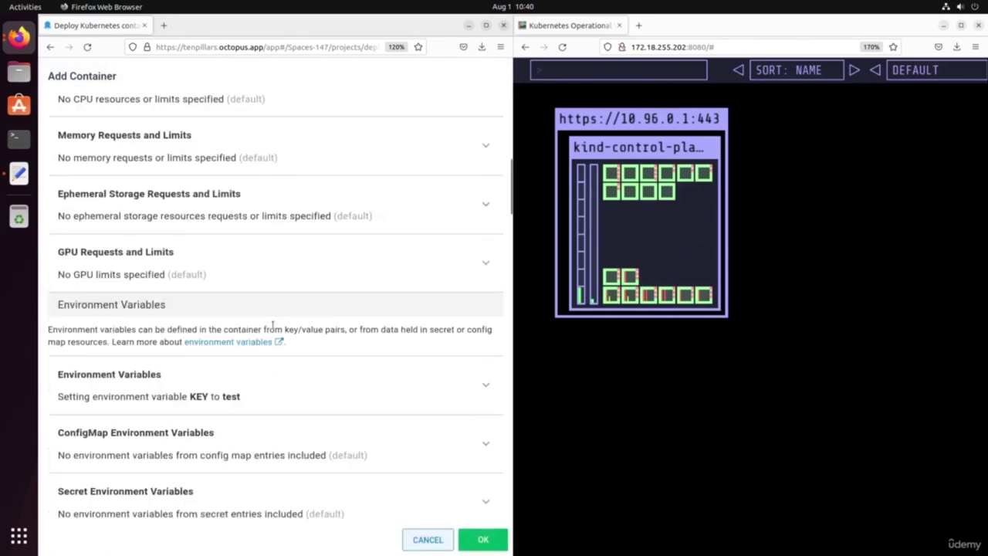
scroll(272, 325, down, 2)
click(233, 265)
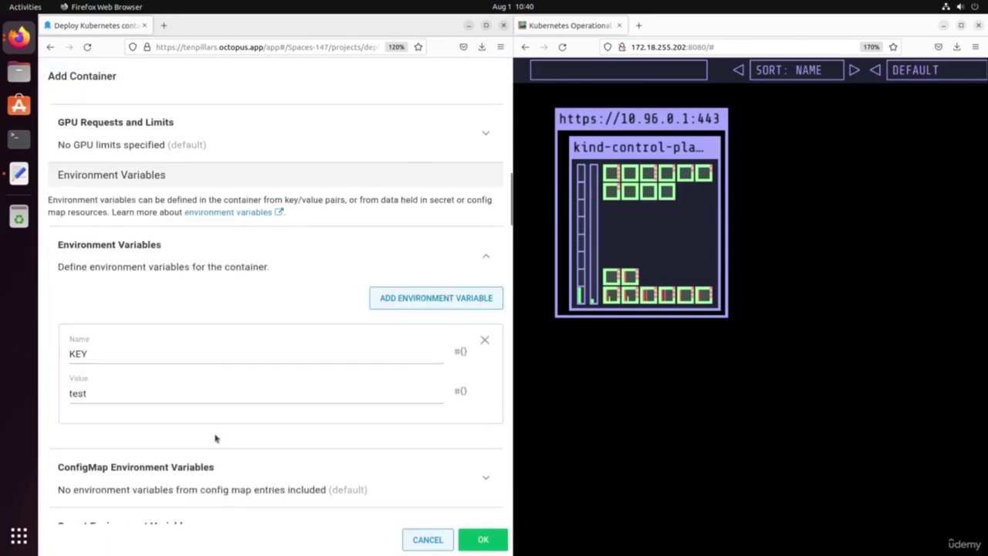
click(170, 395)
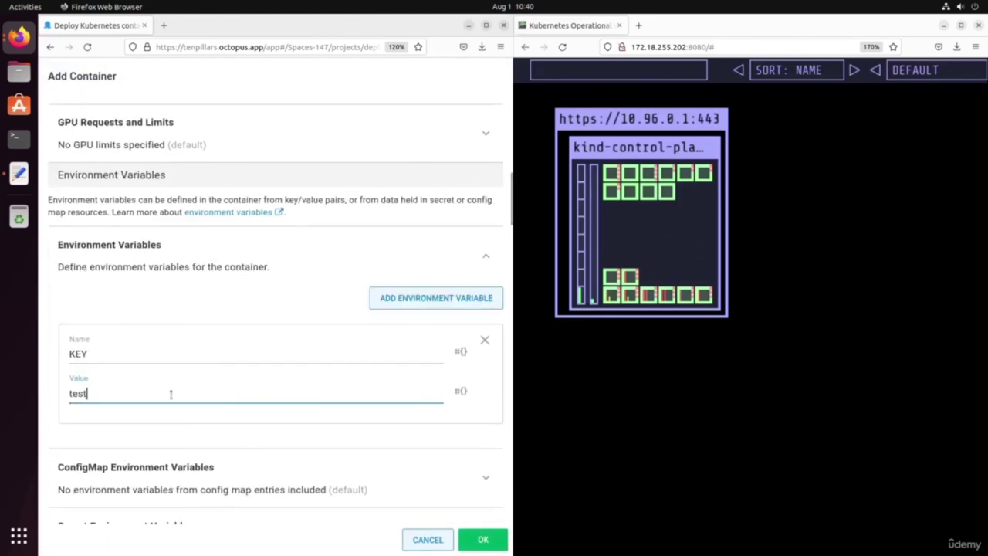
text(2)
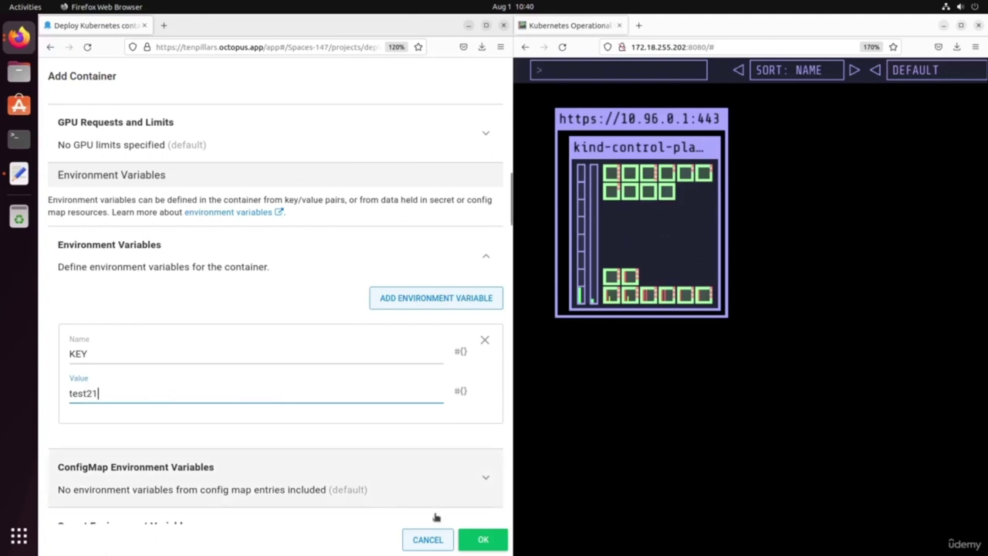
- Confirm the container changes and save the updated deployment process
click(483, 539)
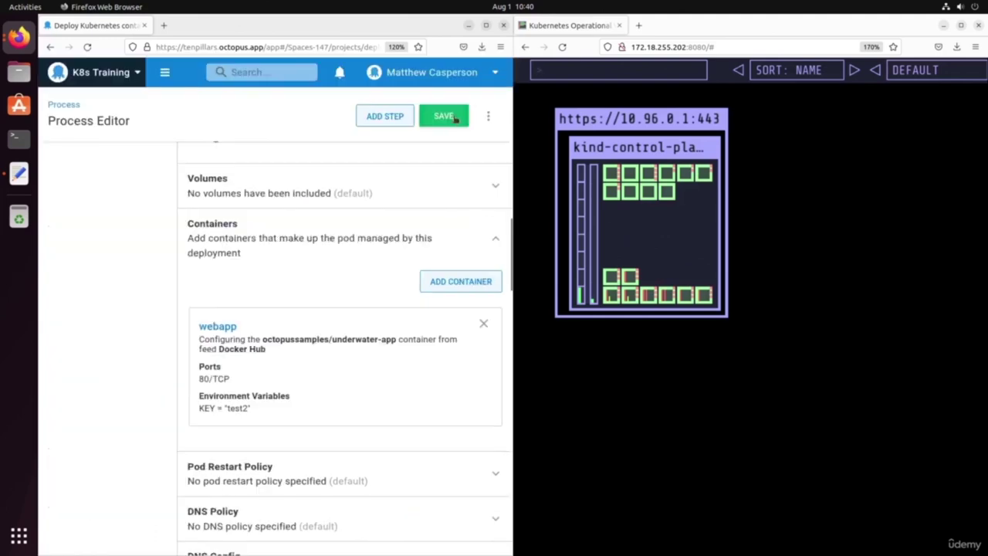
click(454, 118)
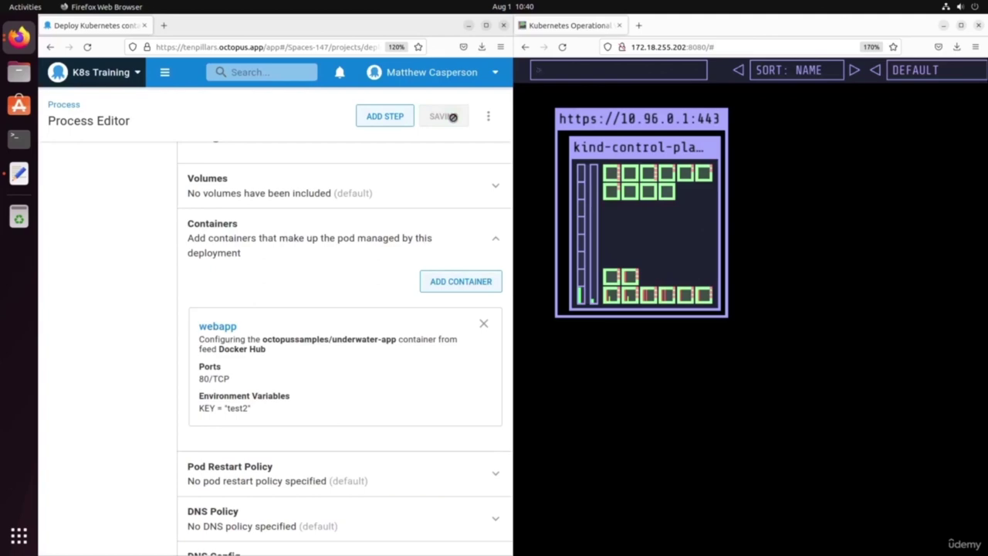
scroll(127, 256, up, 10)
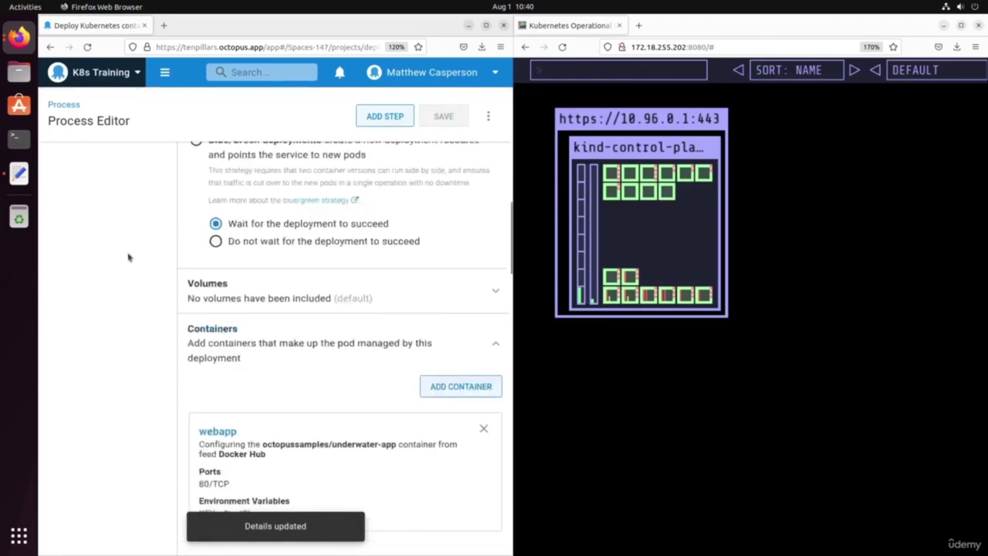
scroll(127, 256, up, 3)
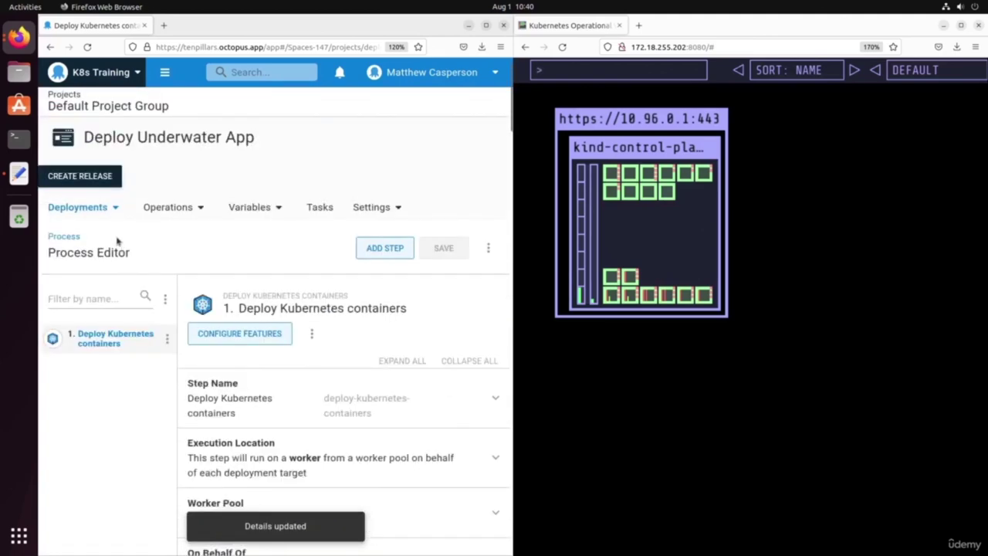
- Create release 0.0.4, deploy it to Development, then bring the cluster view window into focus
click(102, 182)
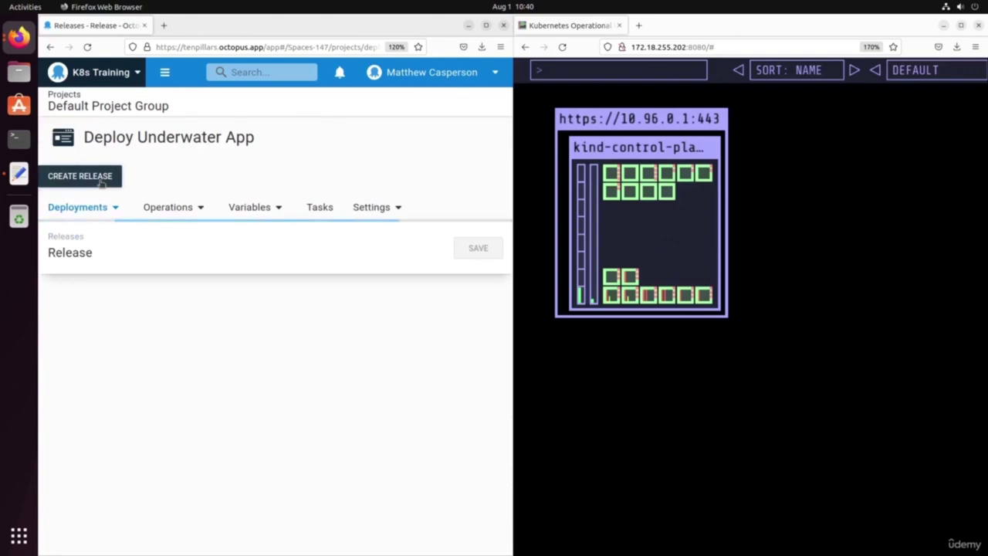
click(467, 251)
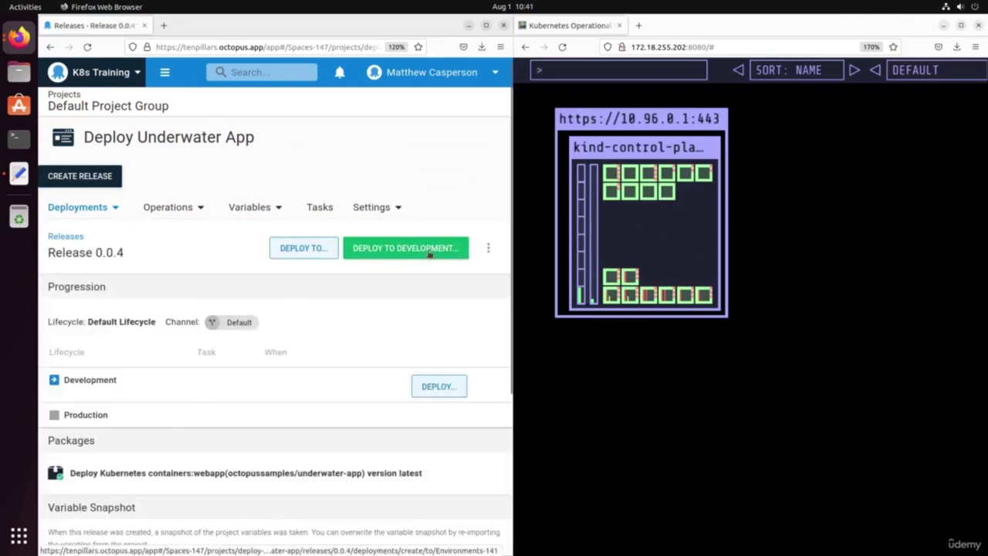
click(430, 251)
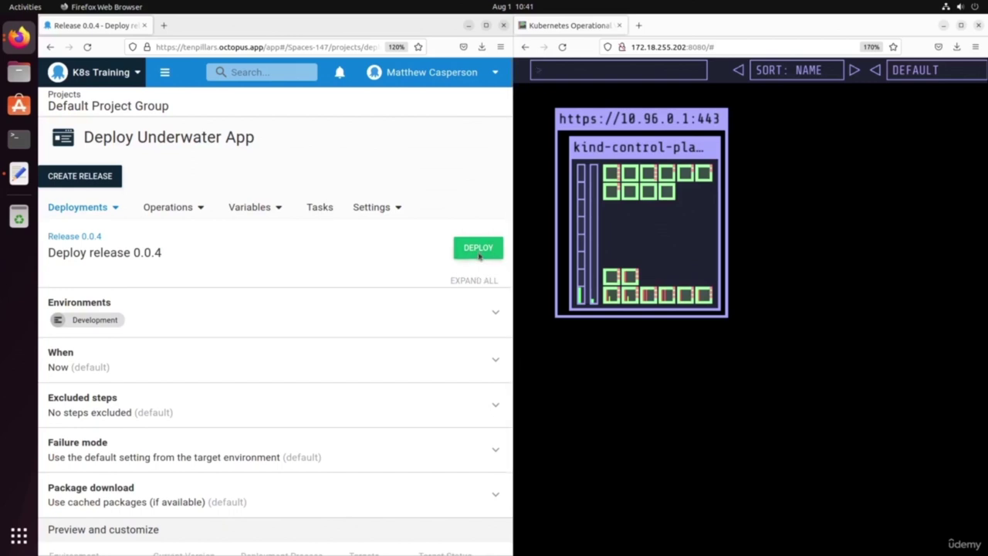
click(479, 249)
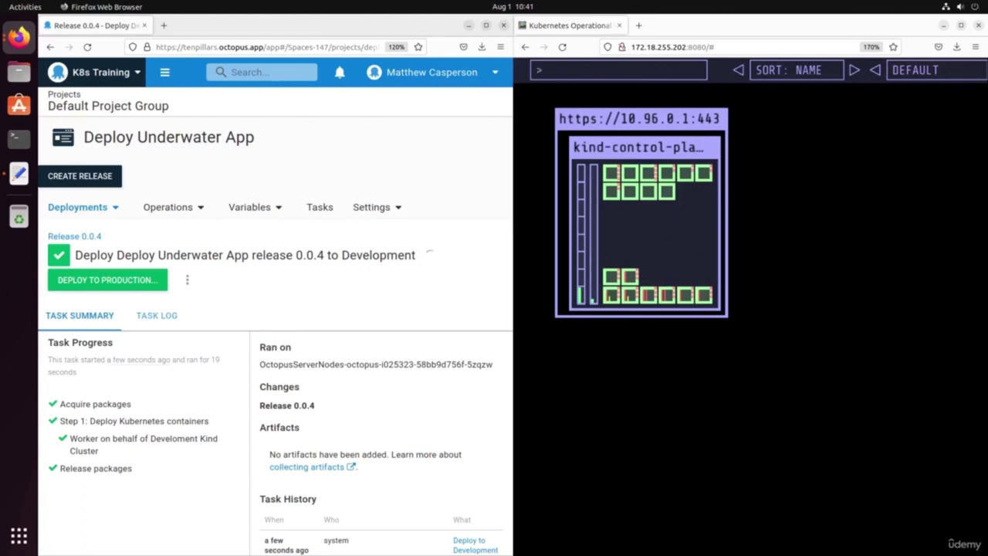
click(587, 69)
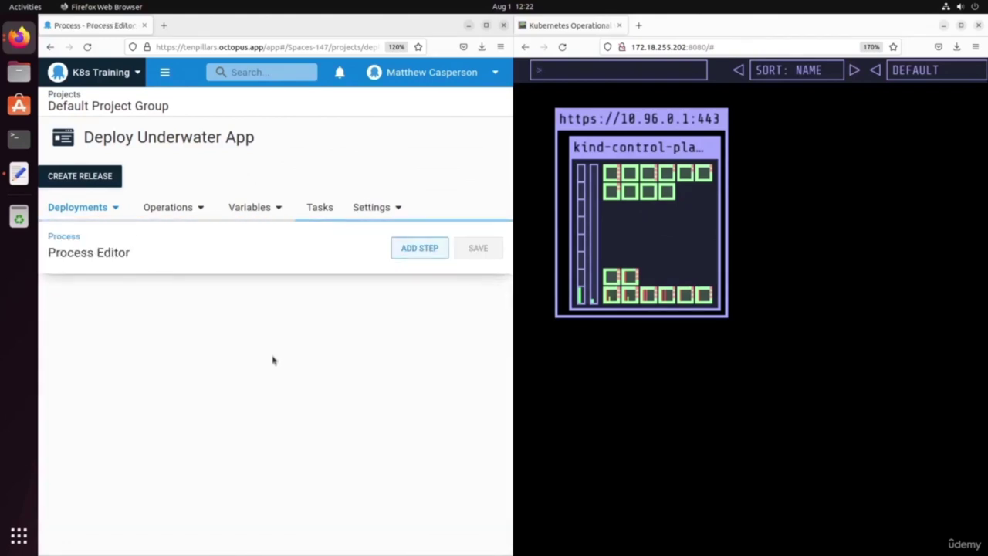
- Set the Deploy Kubernetes containers step to Blue/Green deployments and save the process
scroll(272, 355, down, 10)
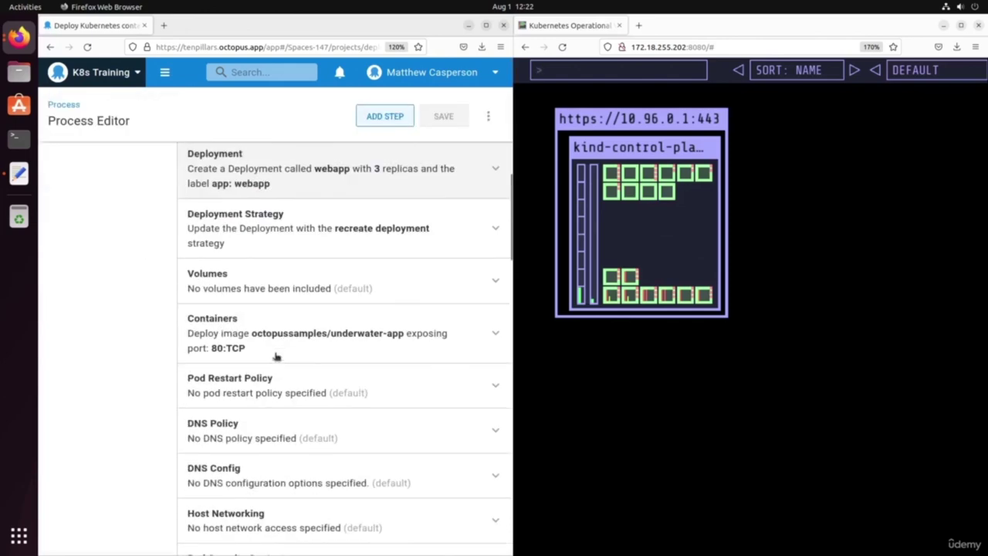
scroll(276, 356, down, 3)
scroll(271, 268, up, 4)
click(271, 267)
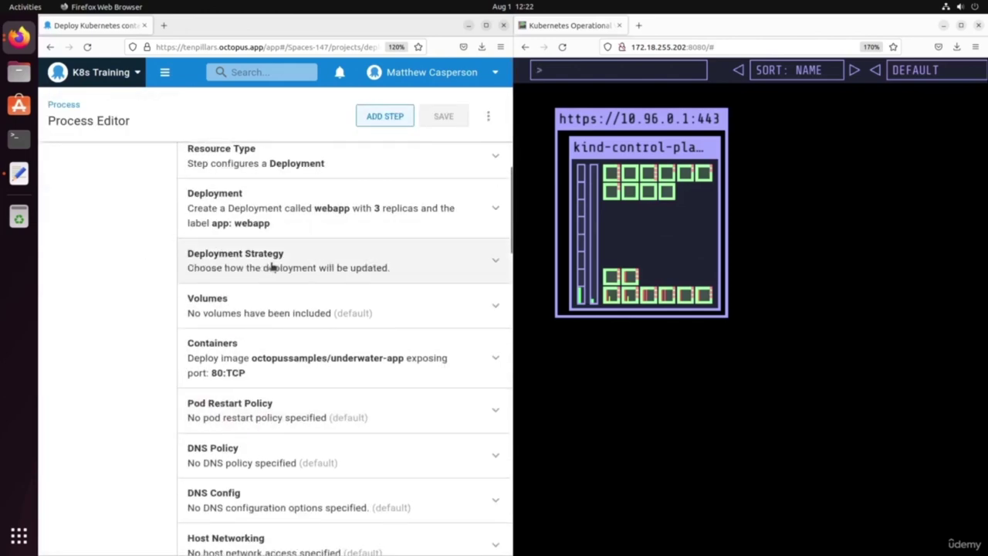
scroll(239, 319, down, 3)
click(240, 319)
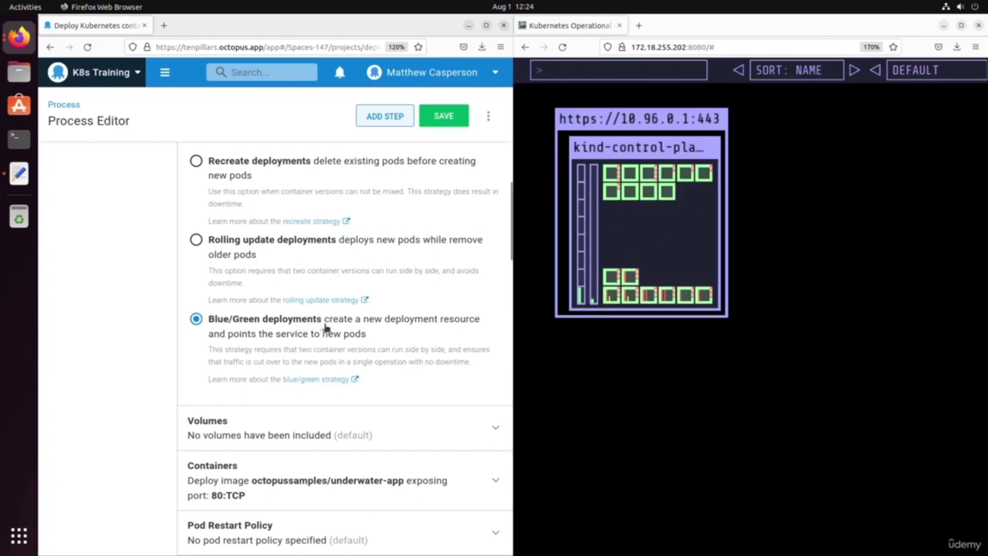
click(455, 116)
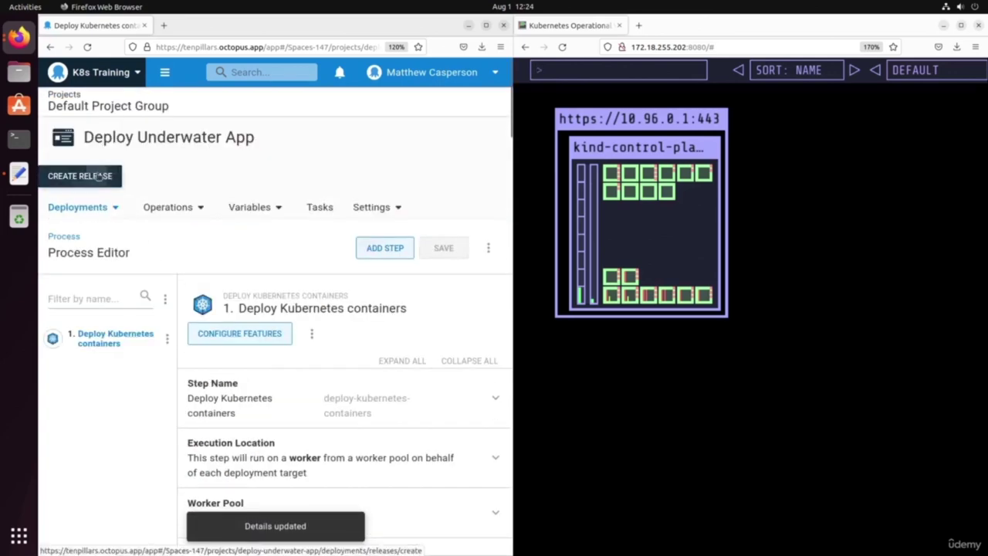
- Create release 0.0.5 and start its deployment to Development
click(99, 177)
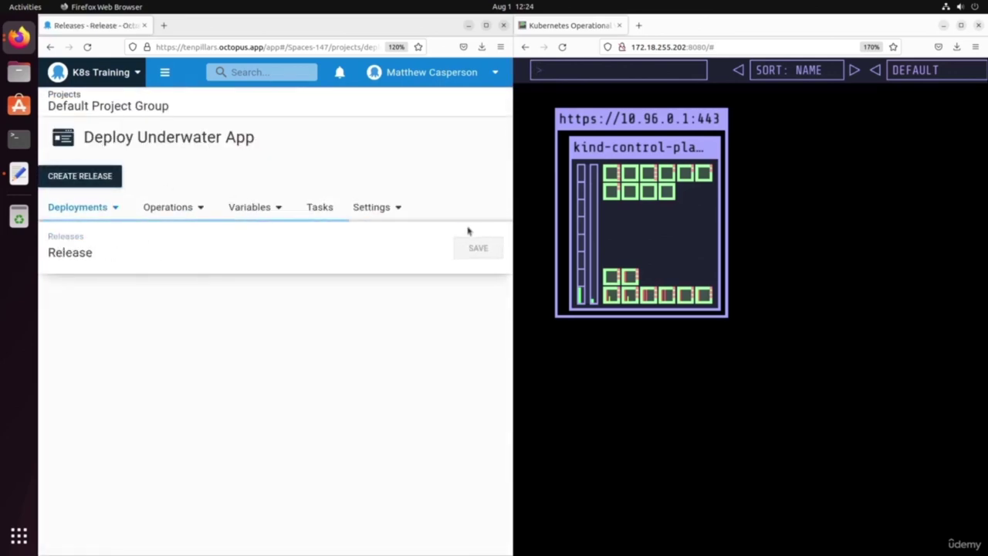
click(471, 251)
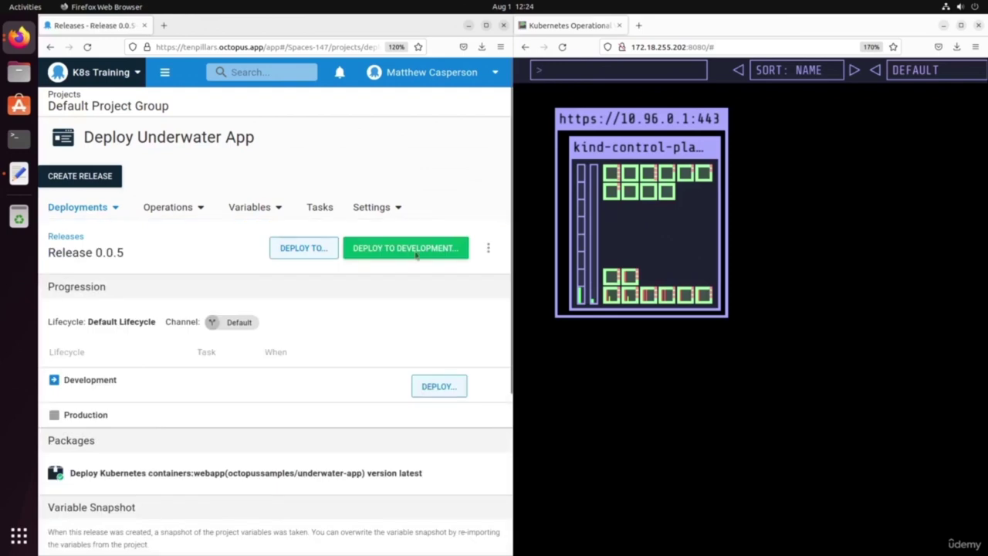
click(401, 249)
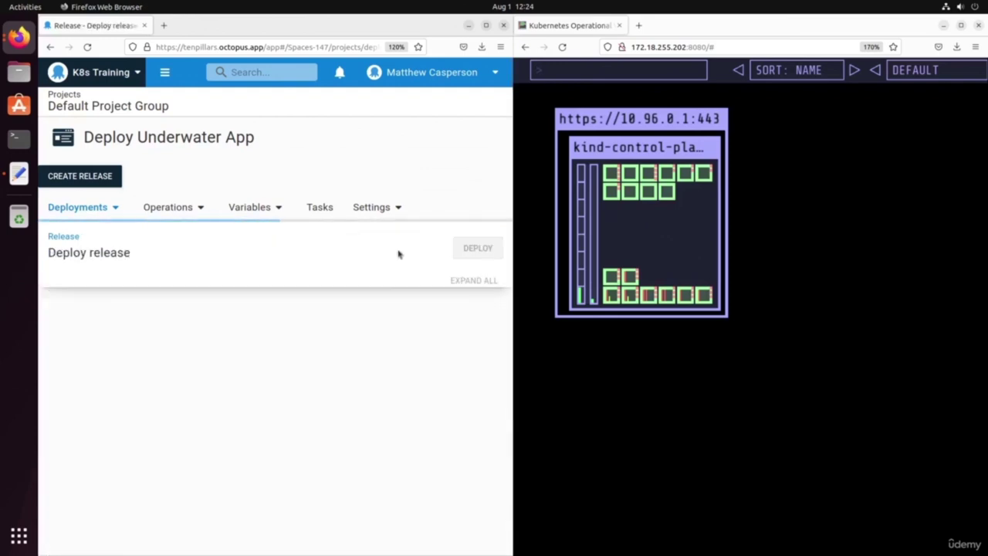
click(469, 249)
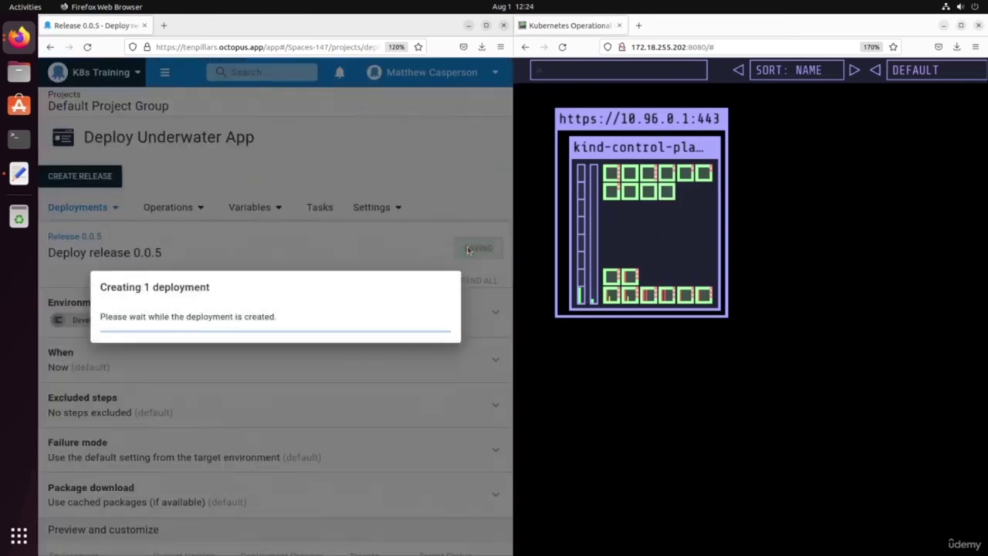
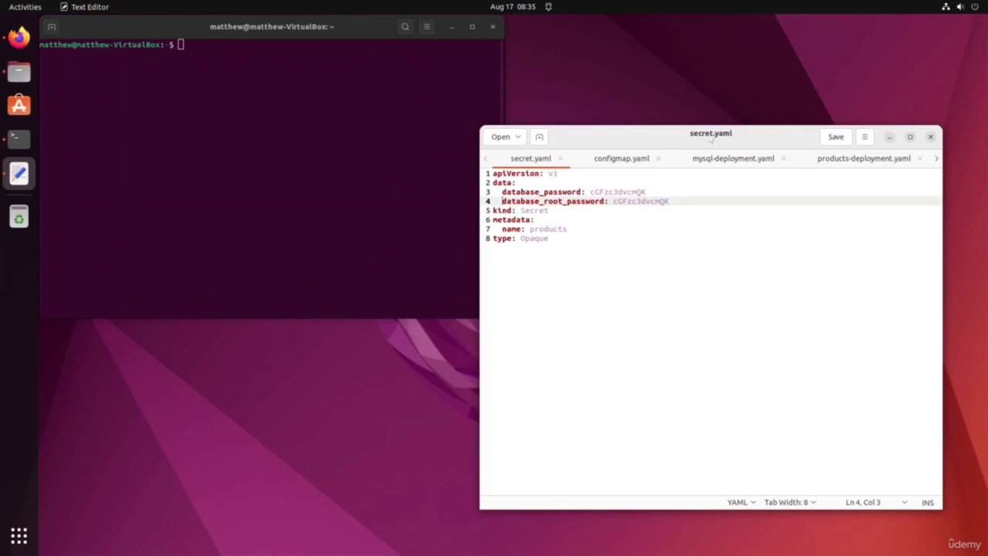
- Highlight the database password keys and their encoded values in secret.yaml
double_click(523, 191)
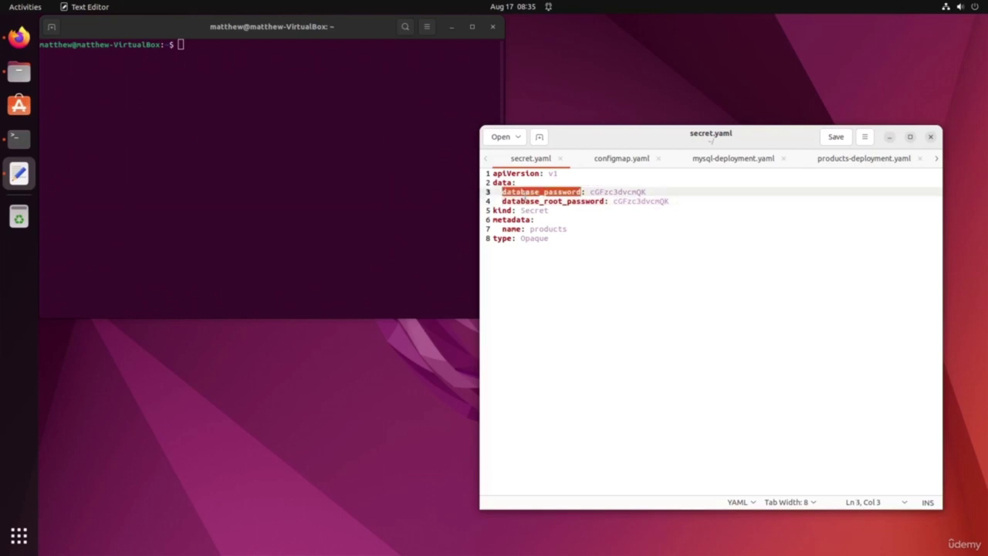
click(524, 202)
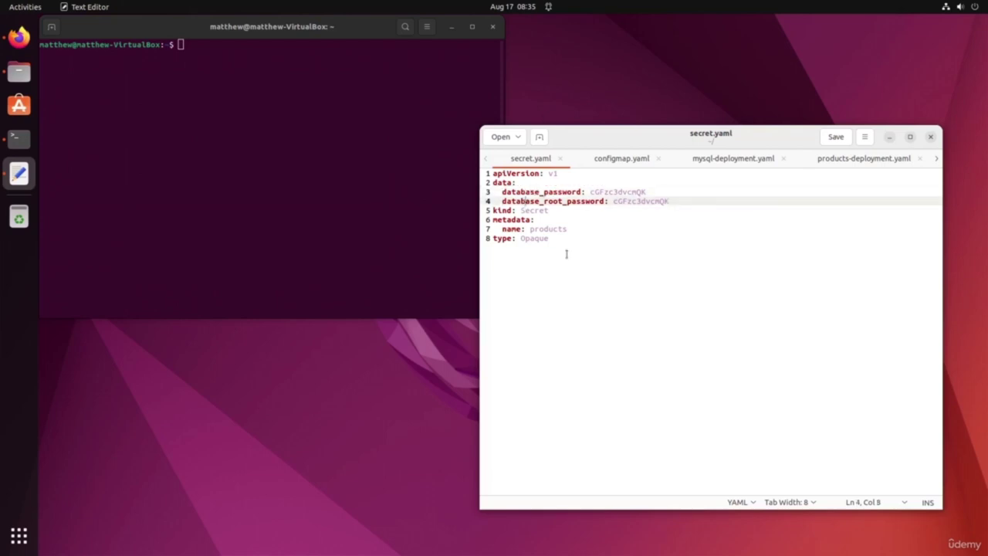
double_click(601, 200)
double_click(607, 192)
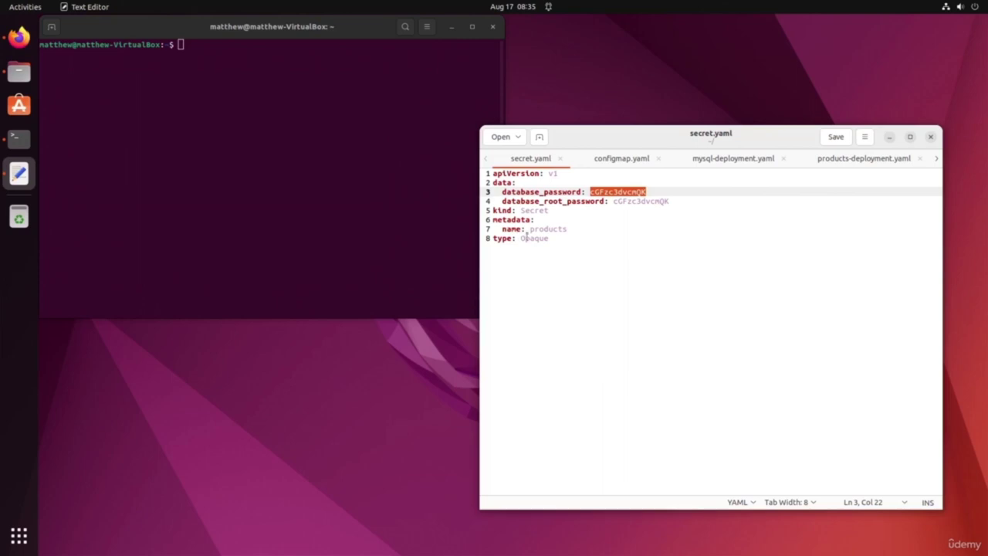
- Highlight the secret's Opaque type, then bring Firefox's Octopus Deploy dashboard to the front
key(Down)
key(Down)
key(Down)
key(Down)
key(Down)
key(shift+ctrl+Left)
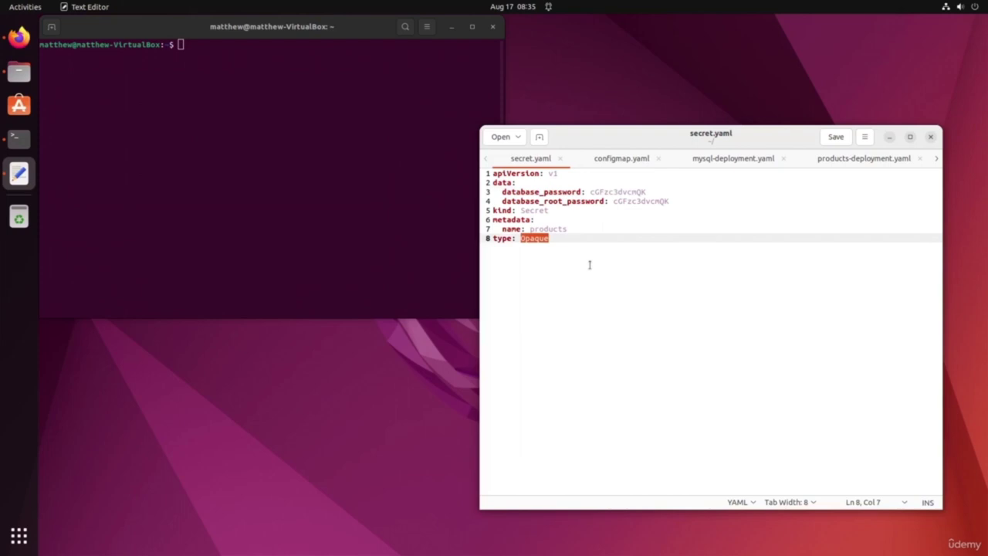
key(alt+Tab)
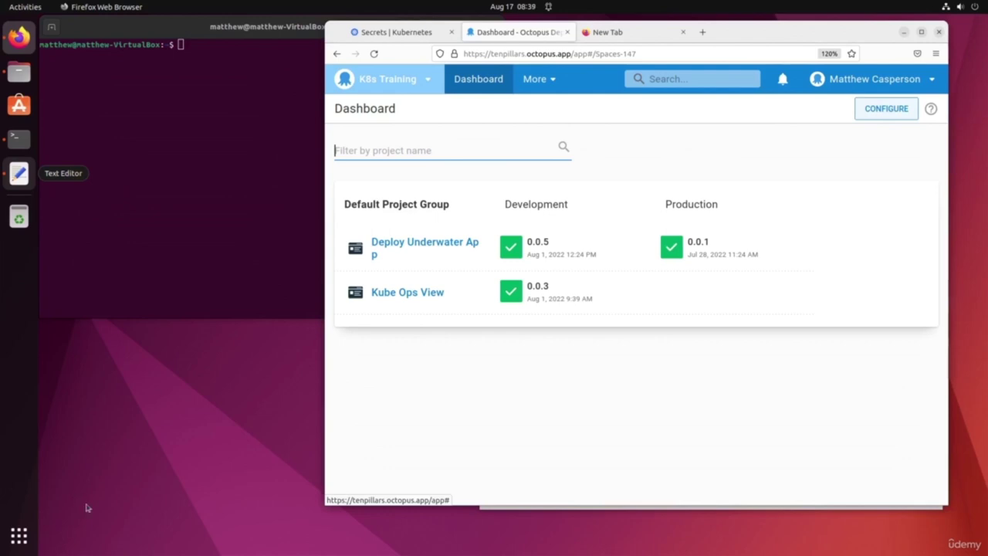
- Create a new project group named 'Octopub'
click(550, 86)
click(548, 113)
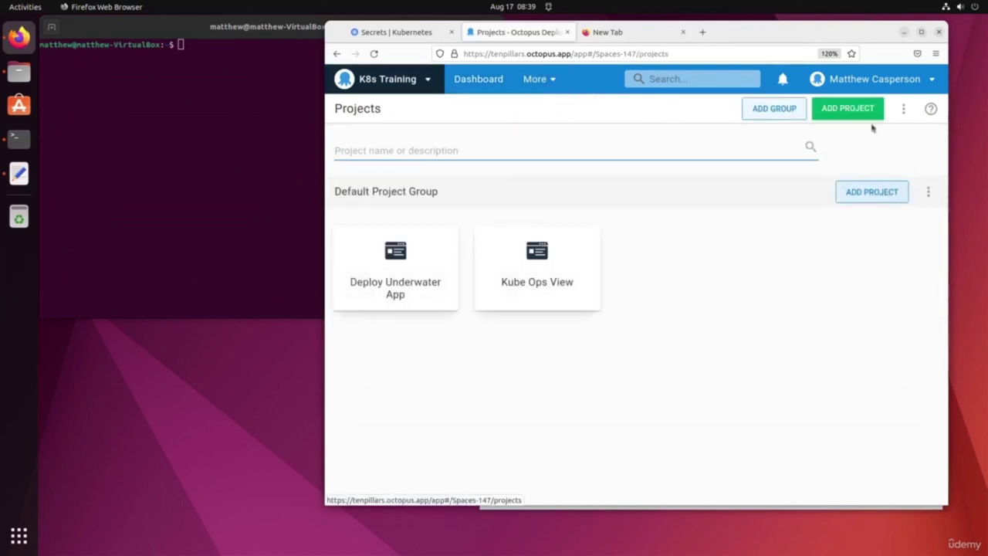
click(793, 114)
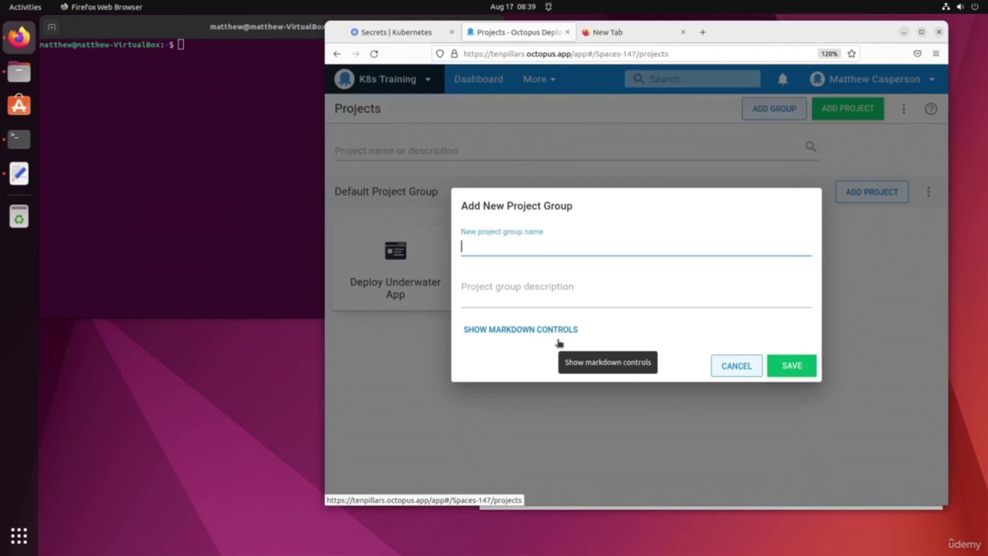
text(Octopub)
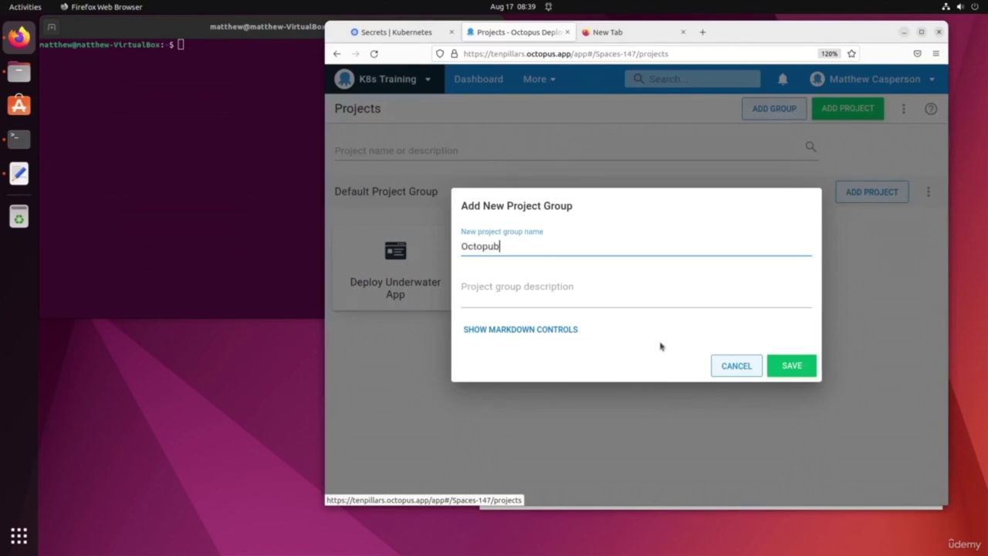
click(784, 366)
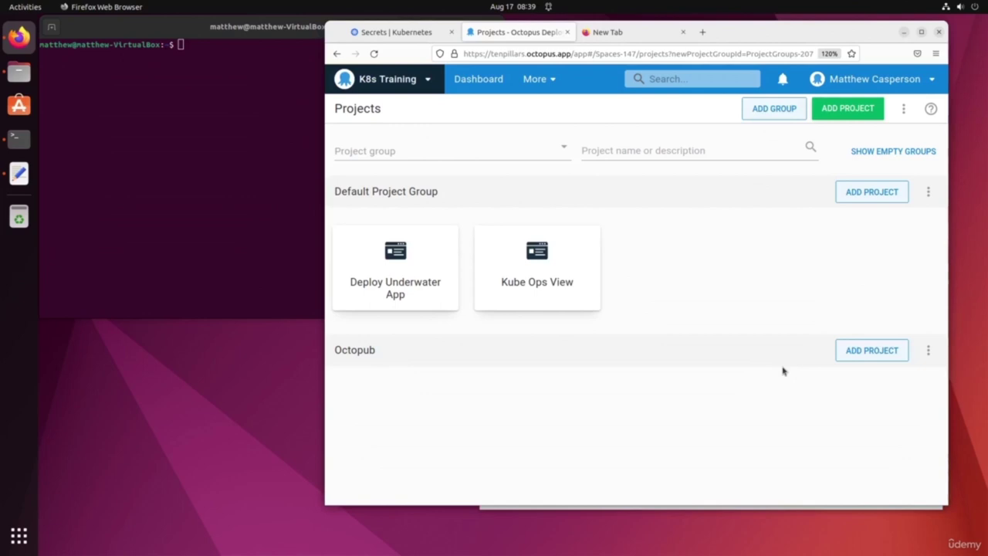
- Add a project named 'MySQL database' to the Octopub group
click(887, 356)
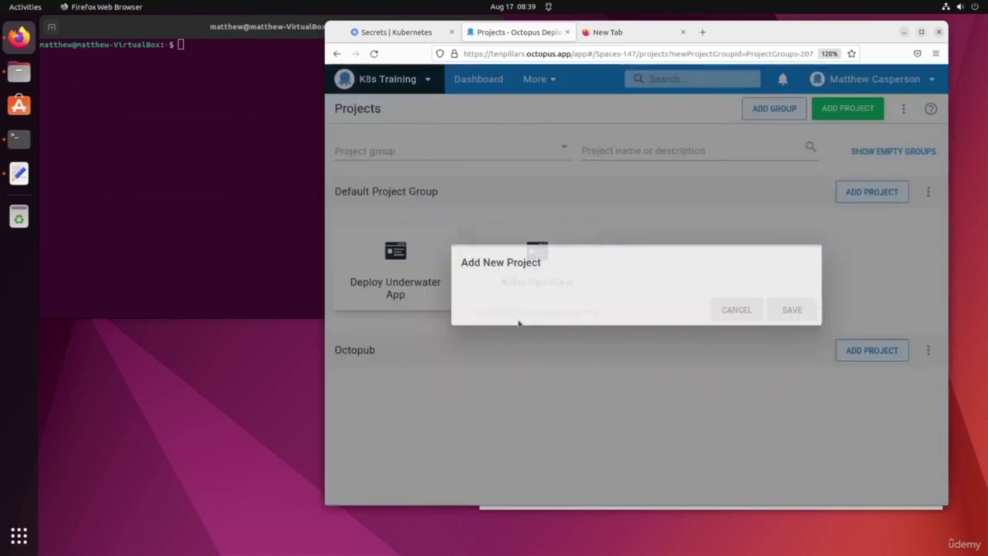
text(M)
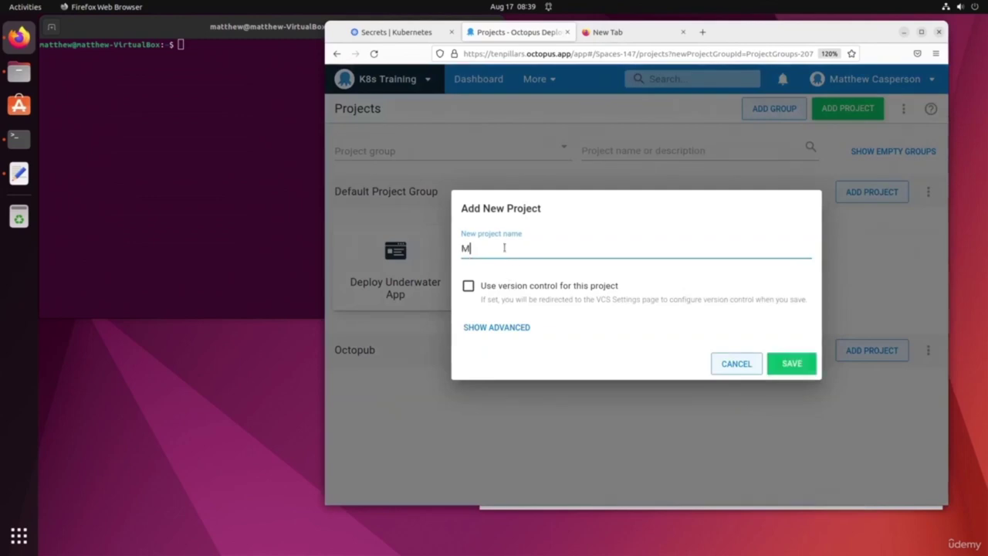
text(ySQL database)
click(770, 368)
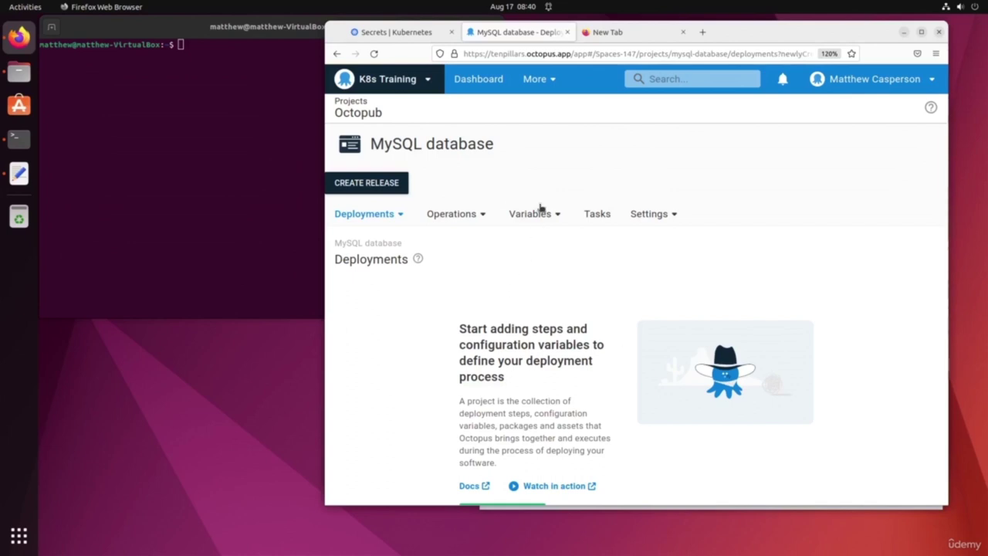
- Create a project variable named Database.Password with the Sensitive type
mouse_move(548, 214)
click(531, 247)
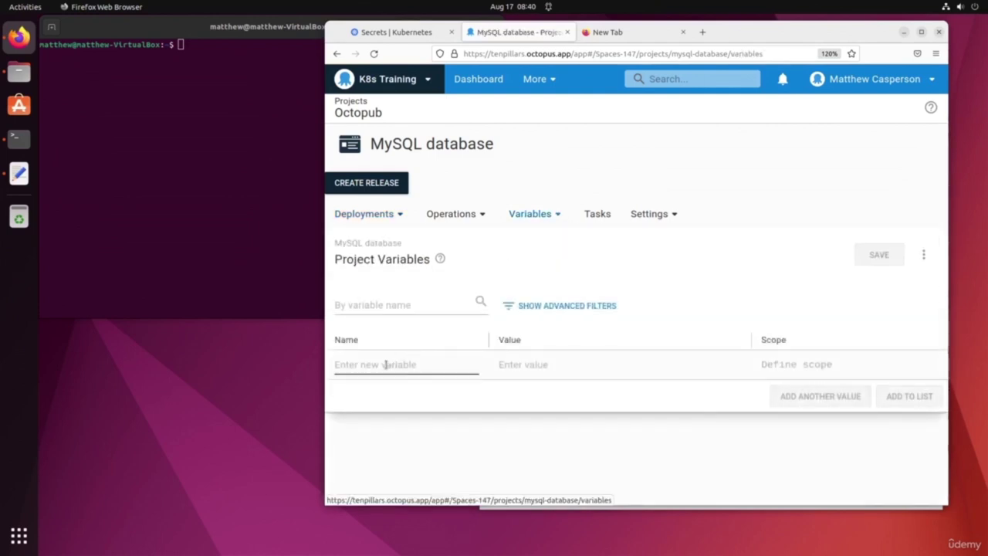
click(386, 364)
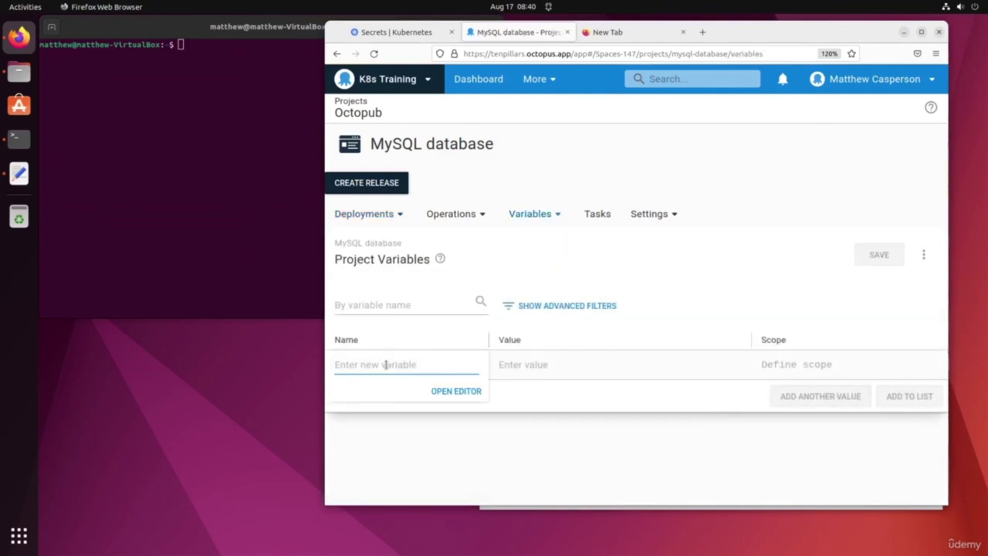
text(Database )
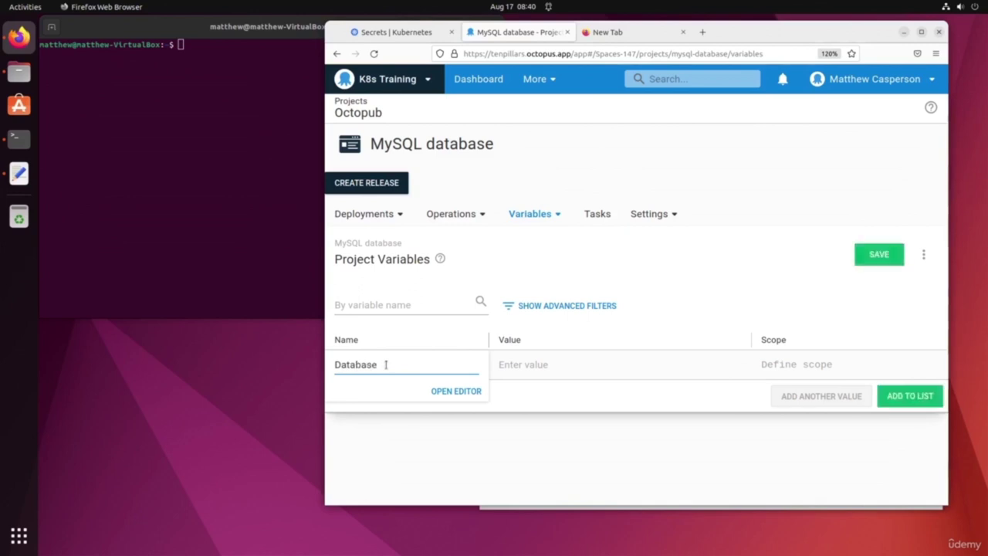
text(Password)
click(694, 370)
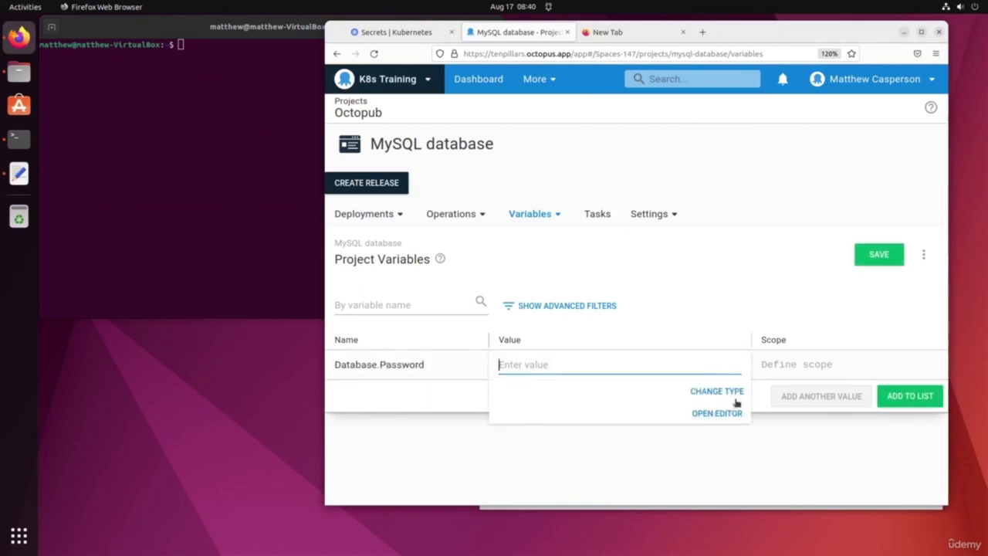
click(727, 395)
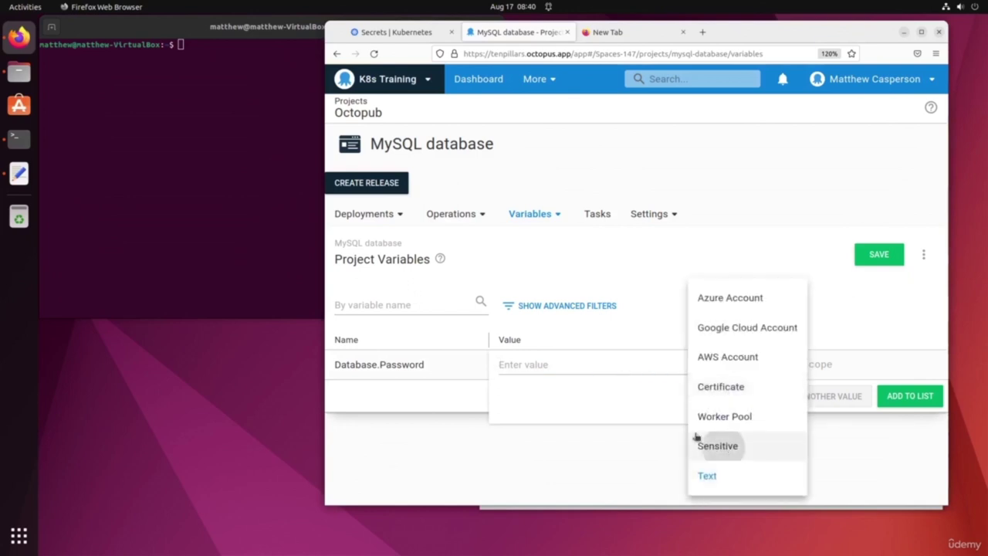
click(718, 445)
- Give Database.Password a Firefox-generated password, add it to the list and save
click(540, 374)
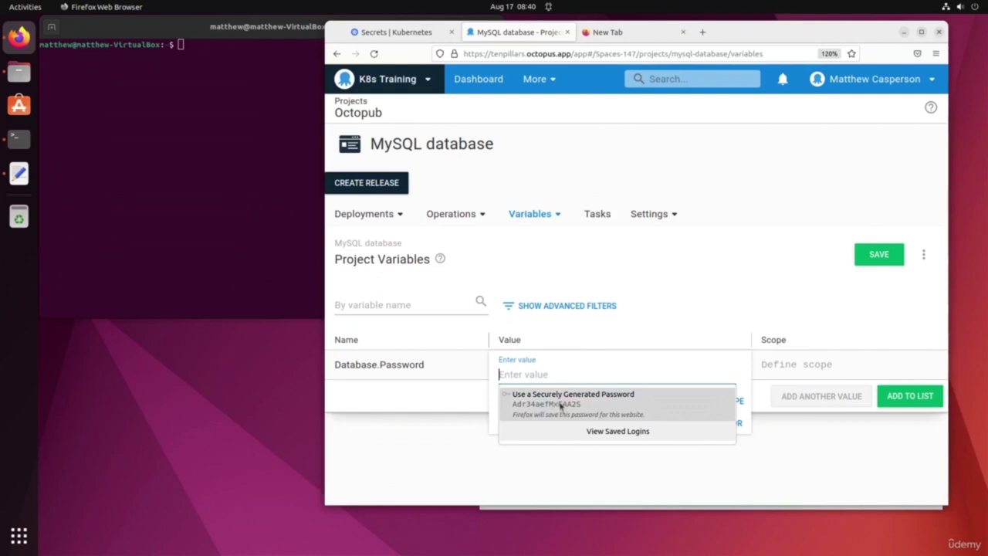
click(562, 403)
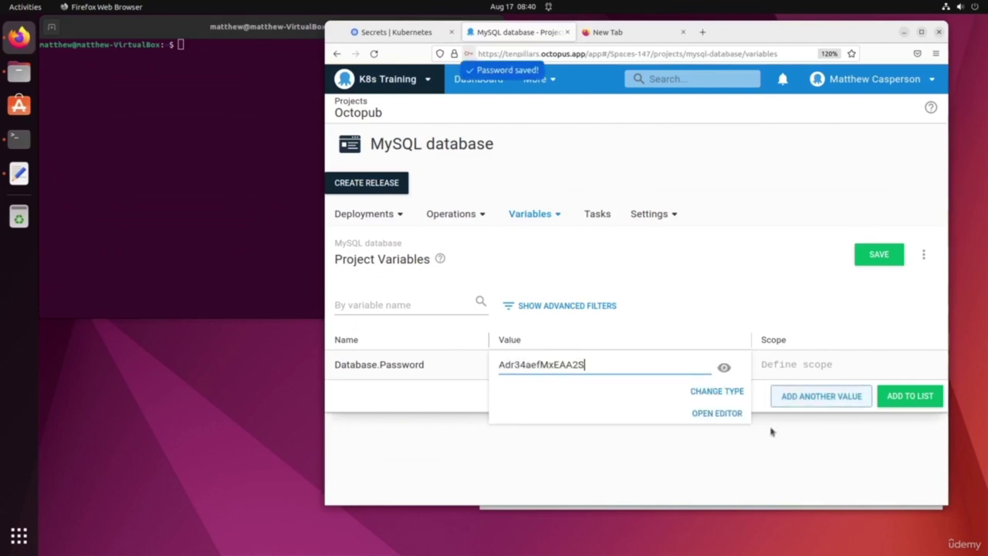
click(905, 397)
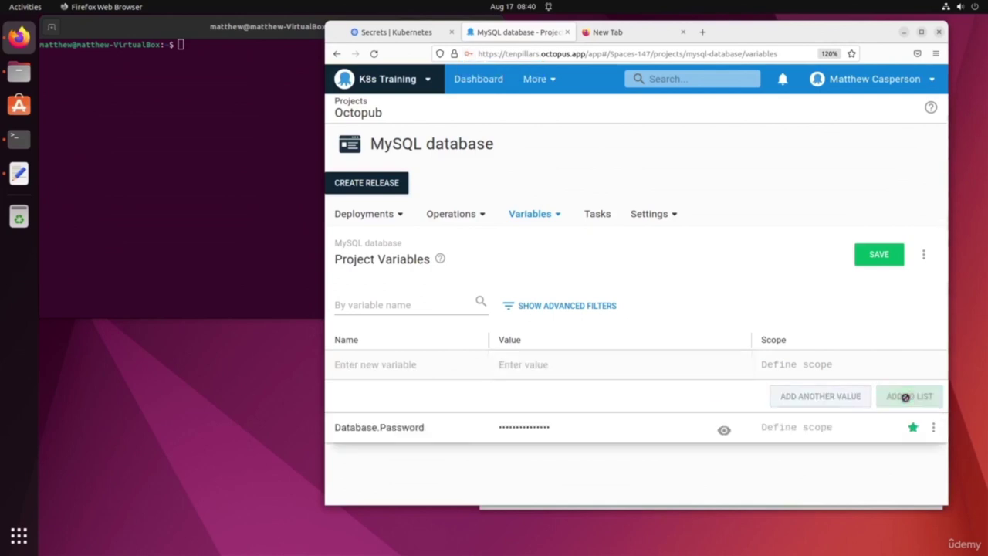
click(879, 259)
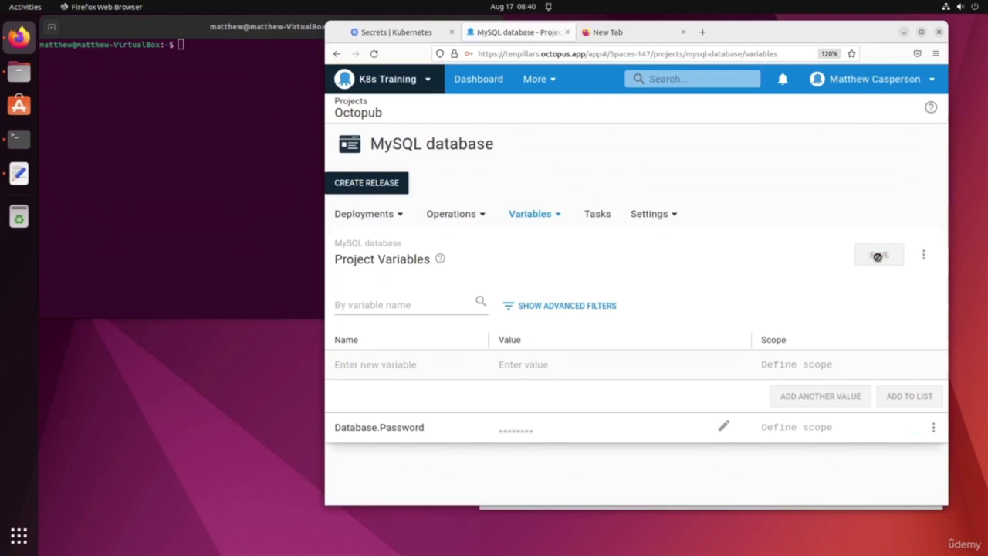
mouse_move(388, 222)
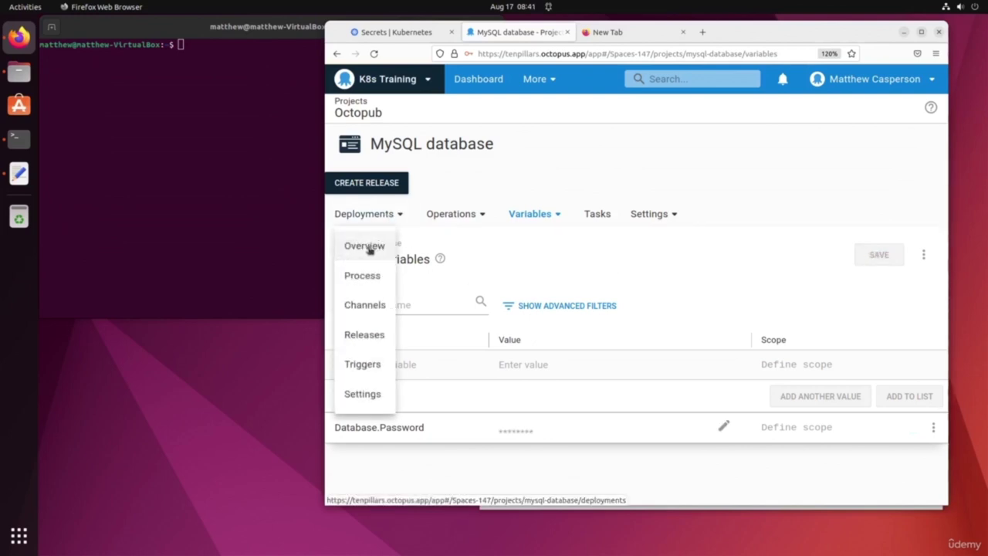
click(366, 281)
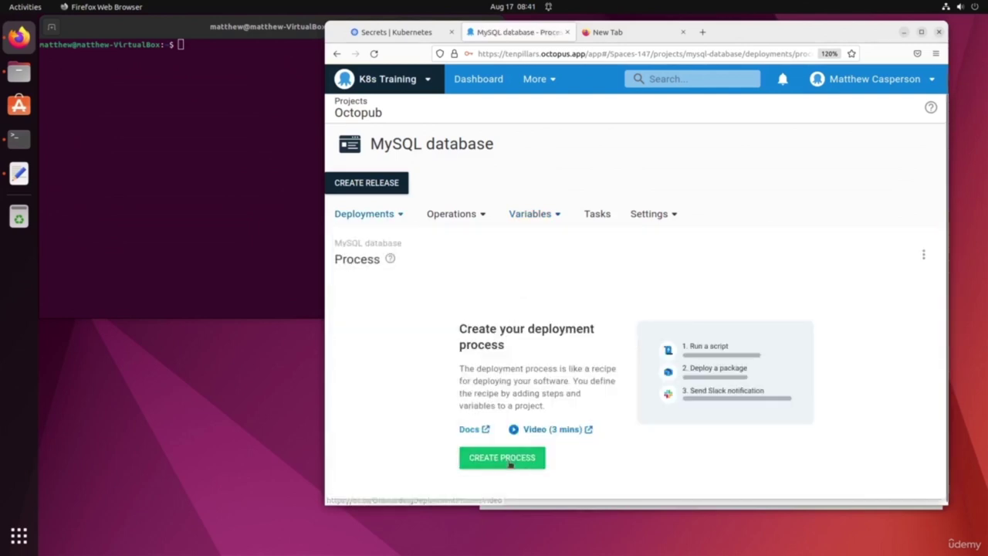
- Add a Deploy Kubernetes containers step to the process and rename it 'Deploy MySQL'
click(508, 464)
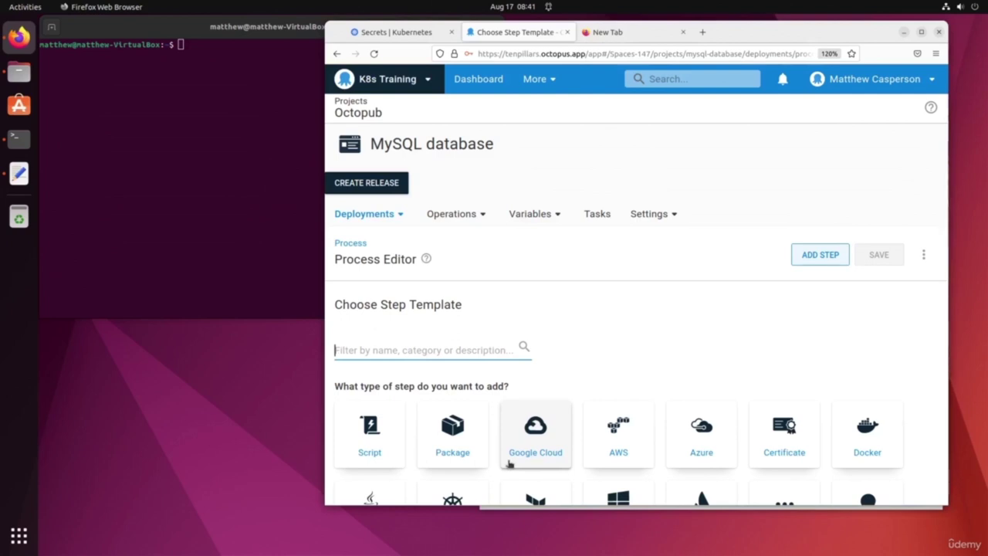
text(containers)
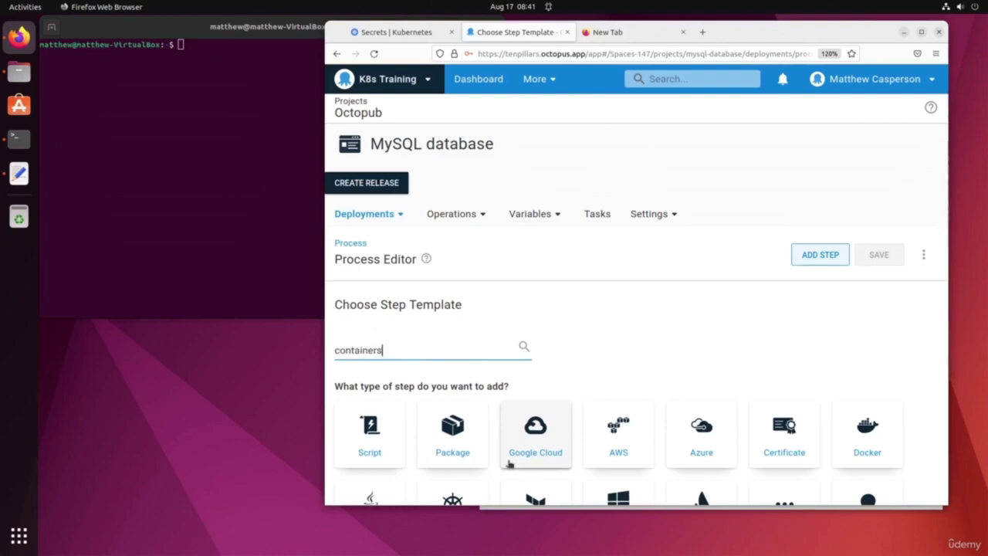
mouse_move(432, 473)
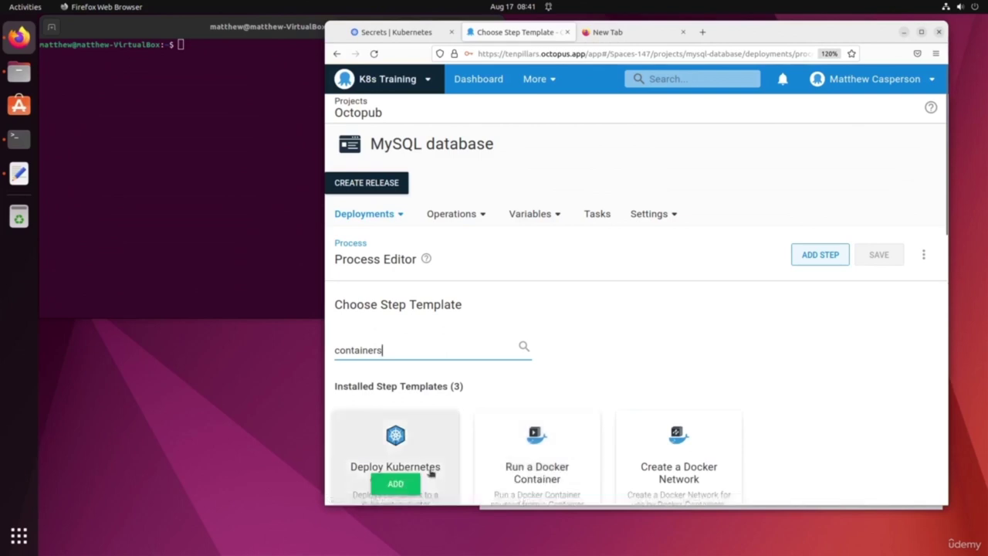
scroll(404, 351, down, 3)
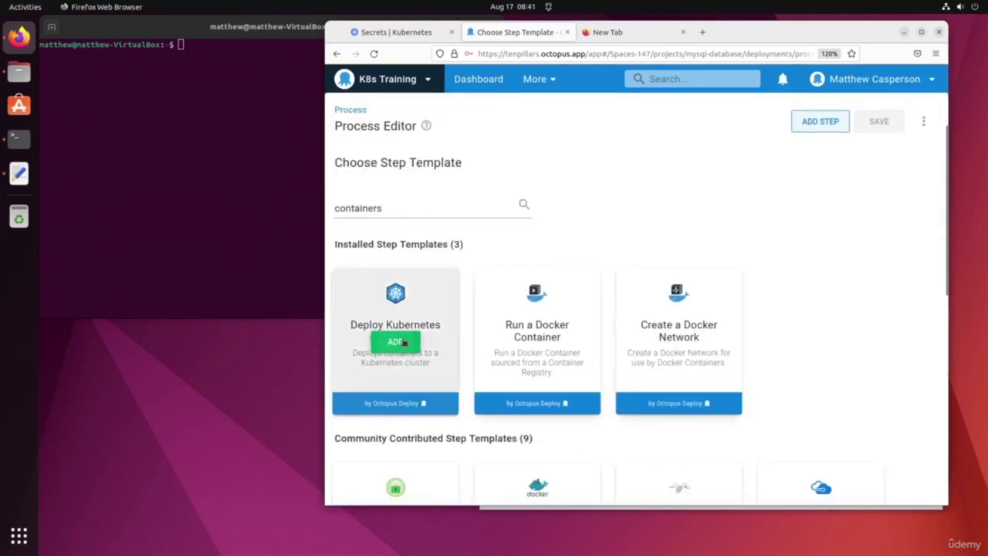
click(403, 342)
drag(621, 419, 478, 423)
text(Deploy )
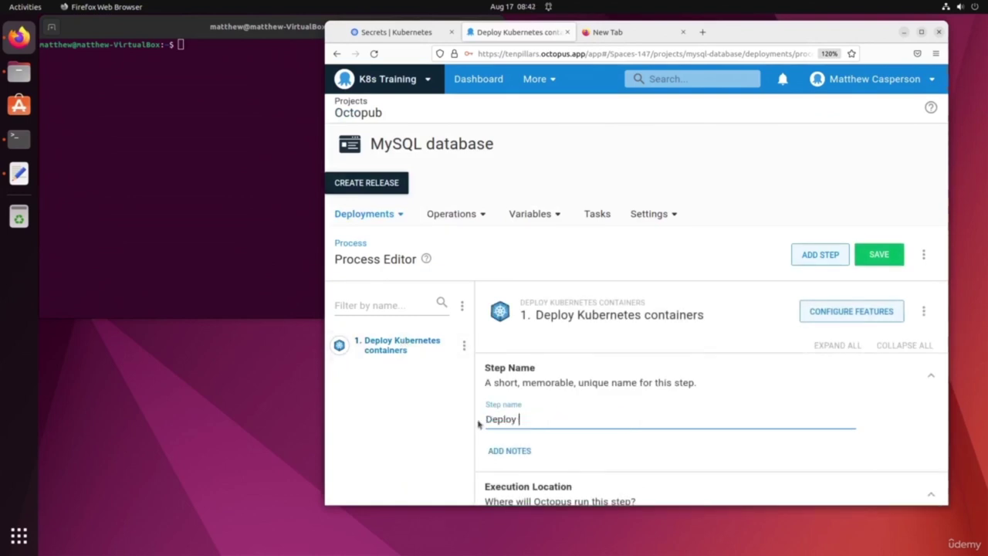
text(MySQL)
- Run the step on the Laptop worker pool and target the Kubernetes role
scroll(756, 393, down, 5)
click(655, 280)
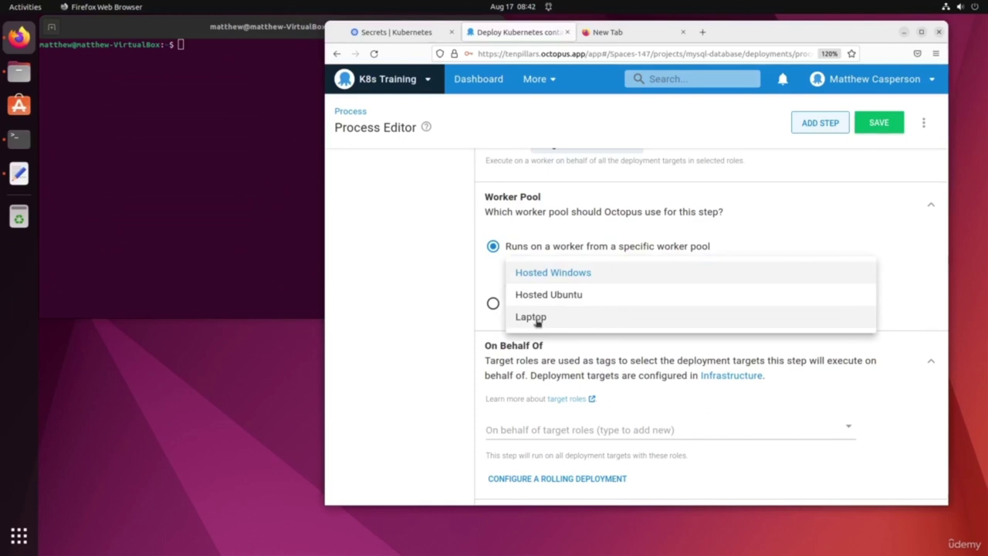
click(538, 320)
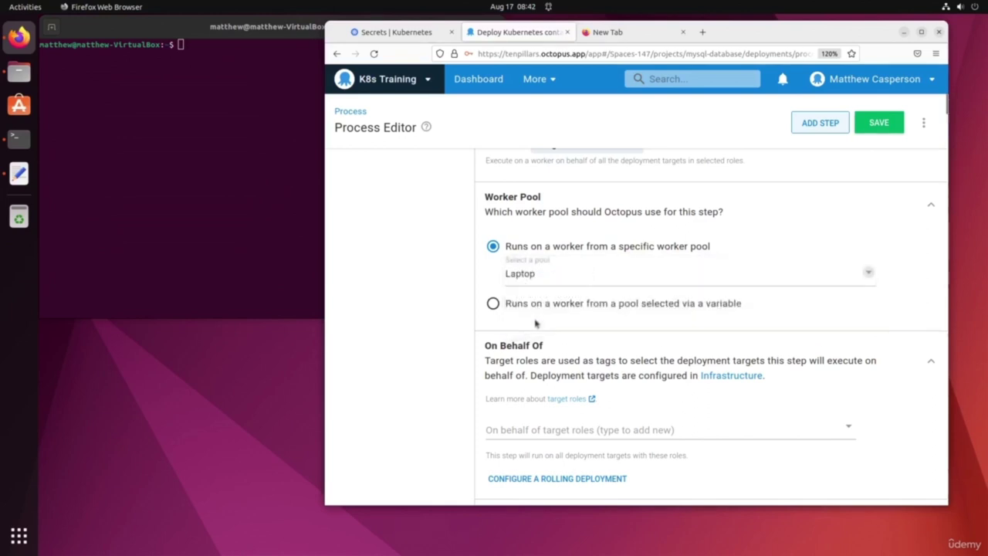
scroll(536, 322, down, 5)
click(573, 217)
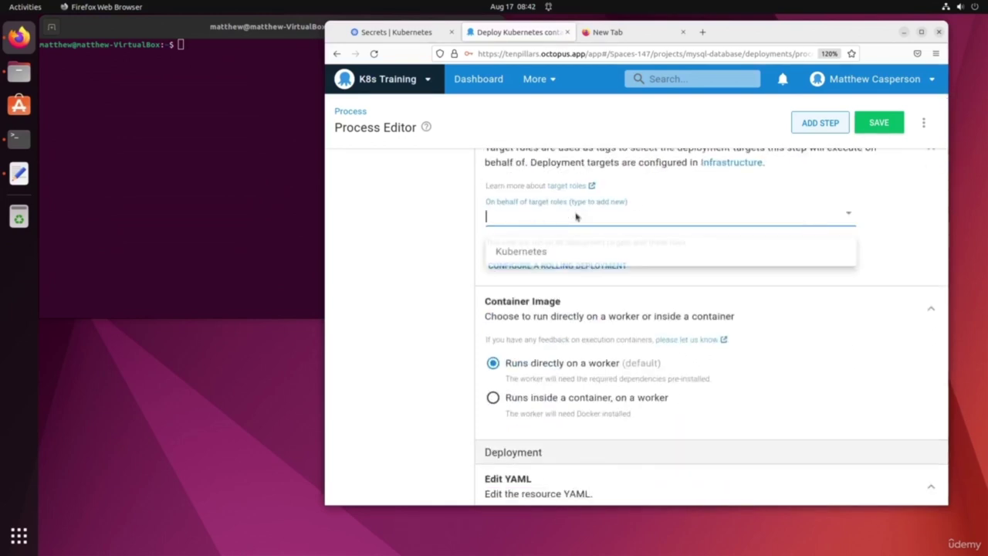
click(535, 257)
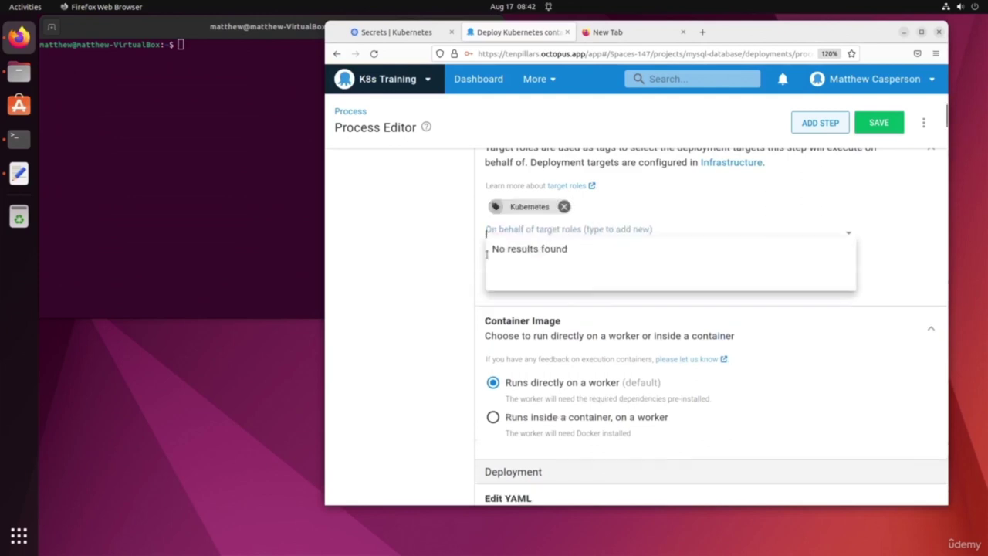
- Preview the step's raw Kubernetes YAML and close it without changes
scroll(454, 262, down, 7)
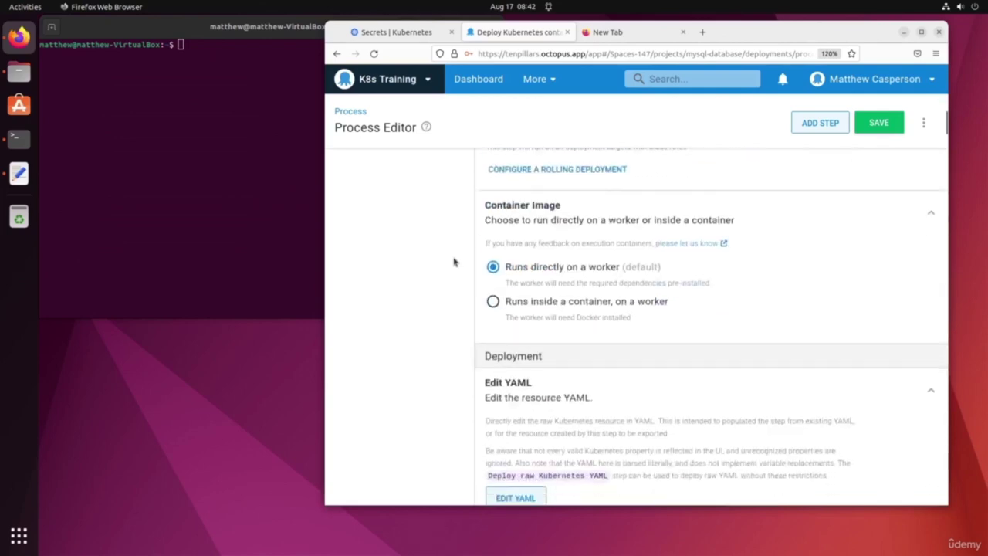
scroll(454, 267, down, 5)
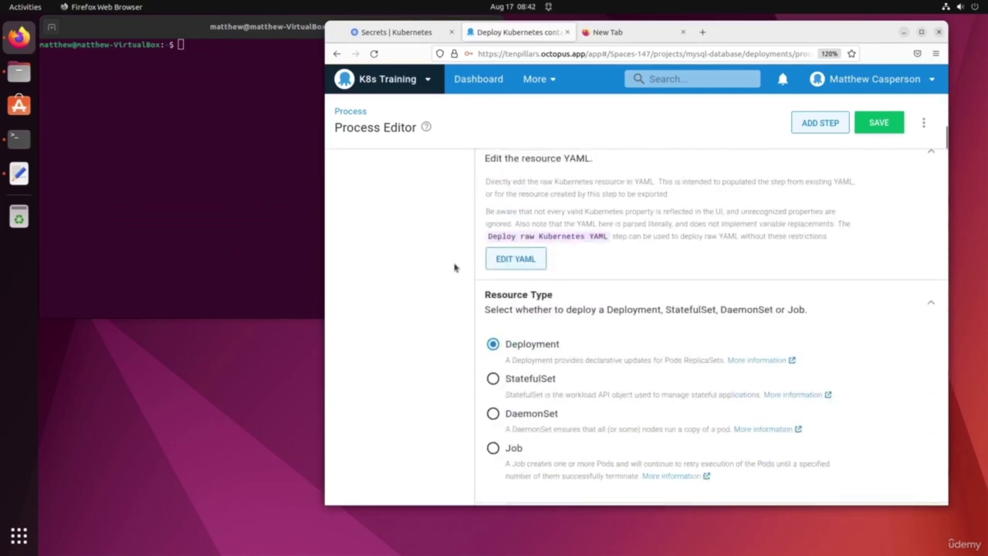
scroll(454, 267, down, 1)
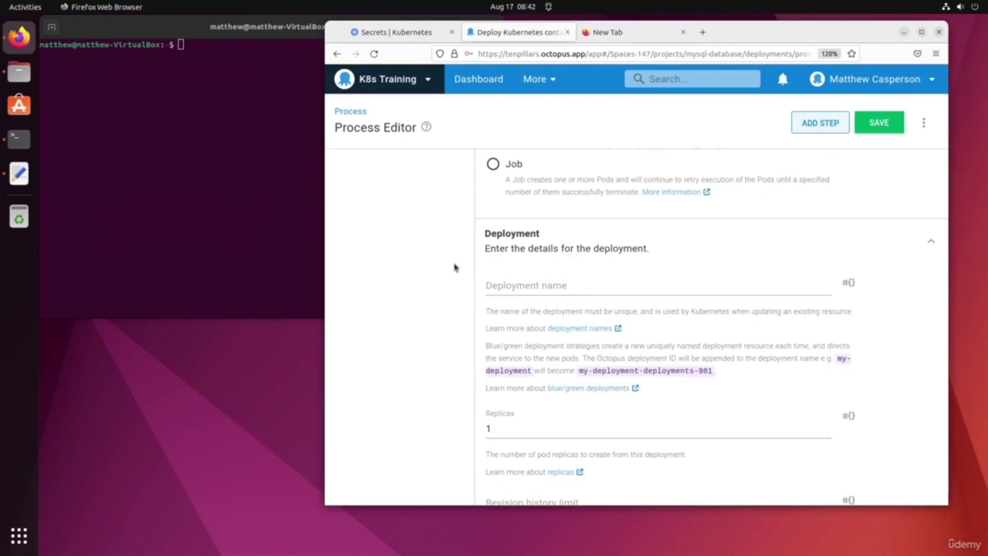
scroll(454, 267, up, 5)
click(503, 261)
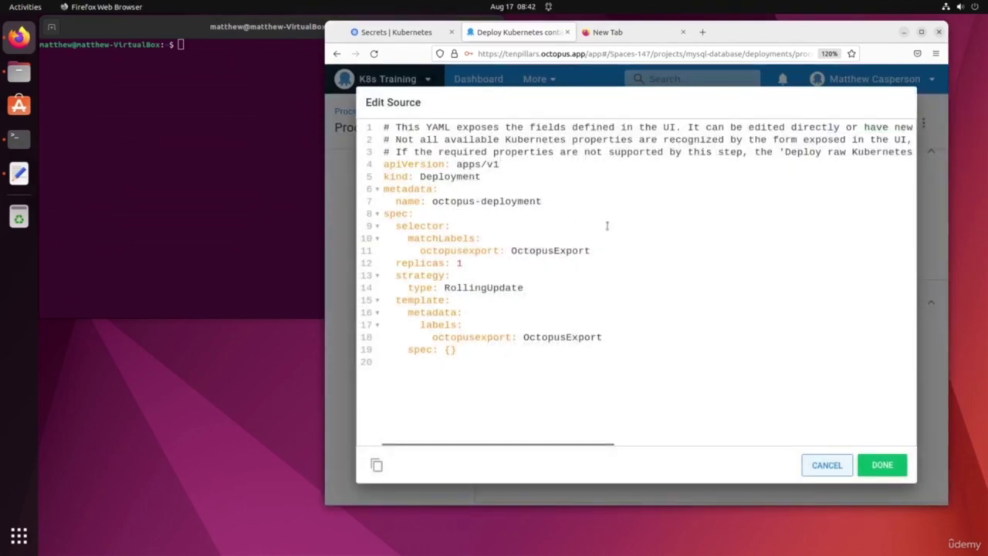
click(817, 466)
- Review the deployment settings, keeping rolling update and waiting for deployment success
scroll(570, 287, down, 2)
scroll(570, 286, up, 2)
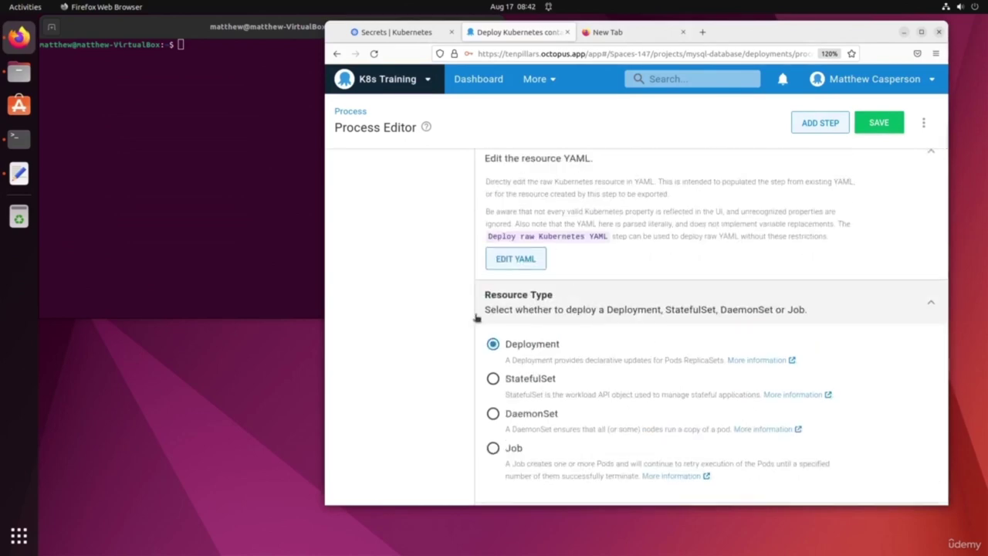
scroll(451, 312, down, 3)
scroll(451, 312, down, 5)
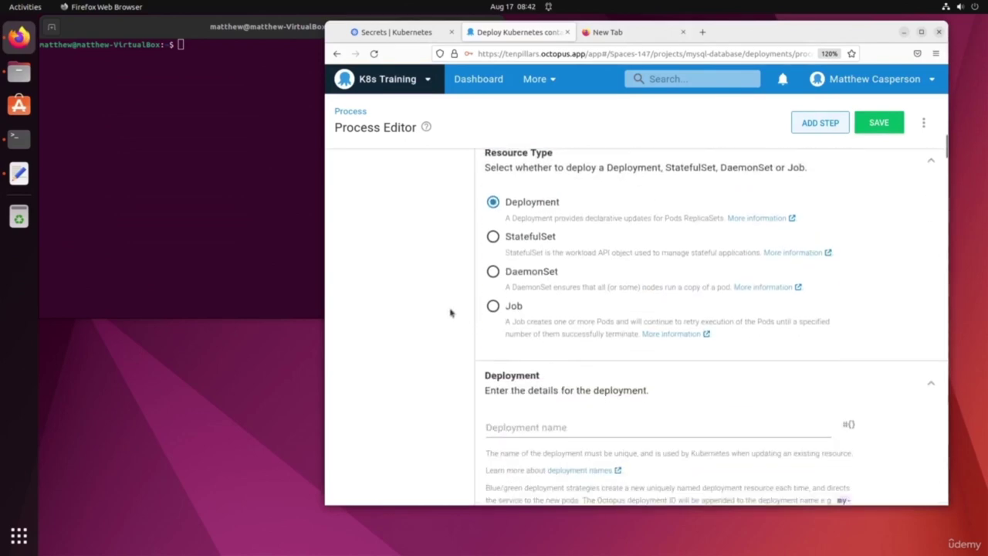
click(516, 284)
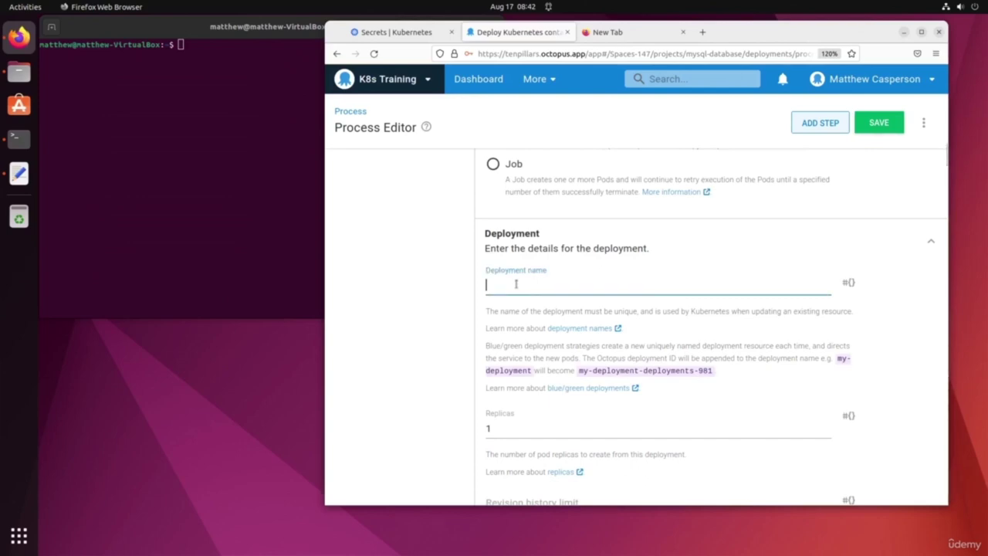
scroll(552, 280, down, 8)
scroll(554, 282, down, 9)
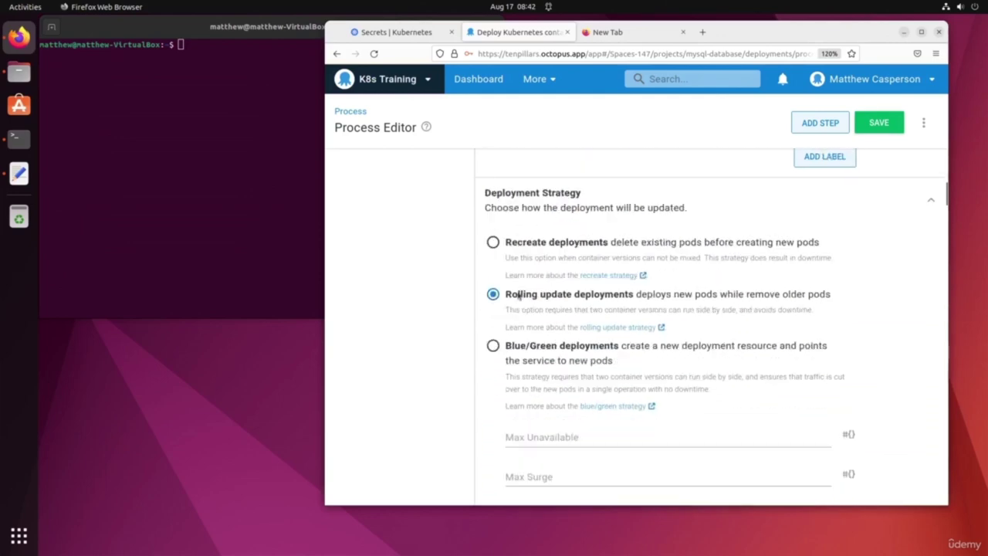
scroll(565, 306, down, 10)
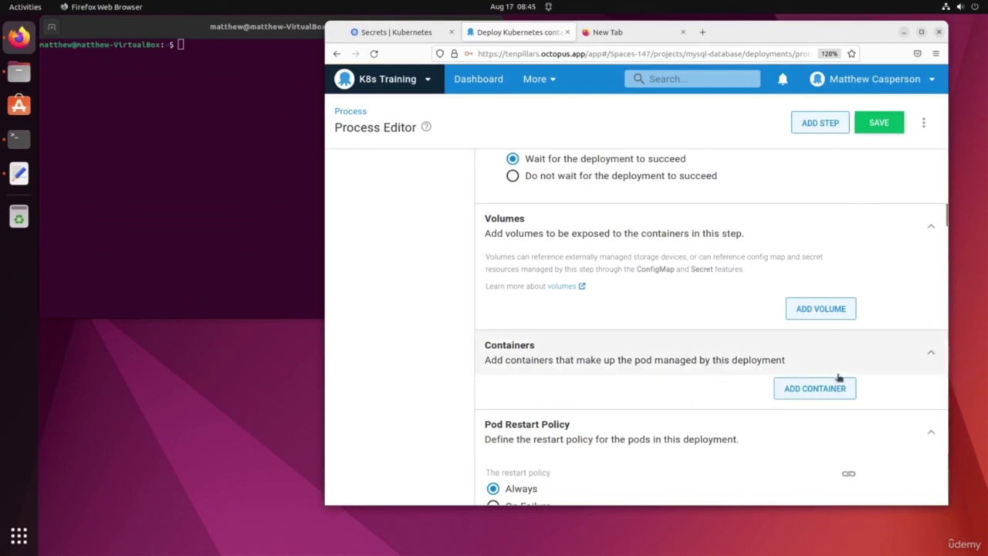
- Enable the Service, Ingress, Secret and Config Map features and expand the Secret Name settings
drag(946, 220, 950, 68)
click(837, 314)
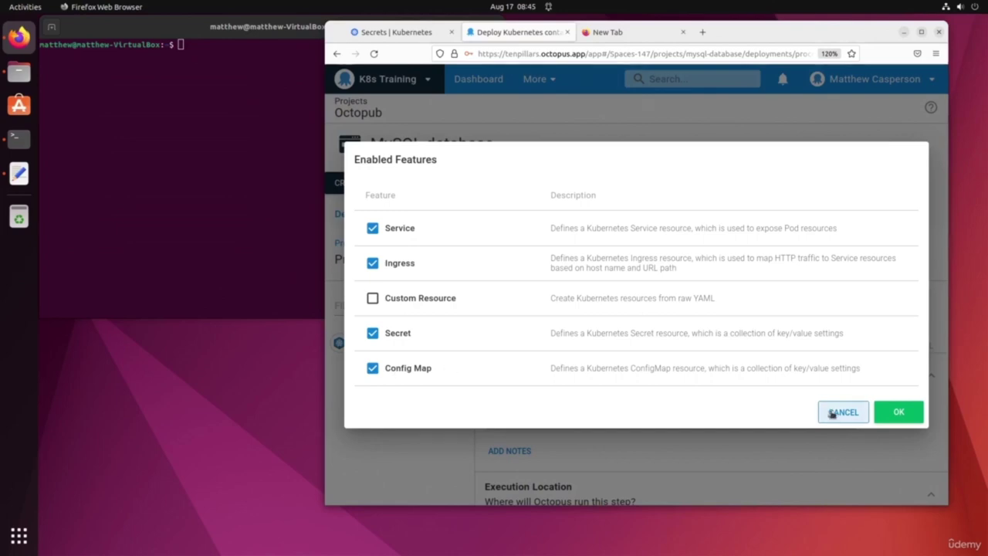
key(Escape)
scroll(805, 382, down, 15)
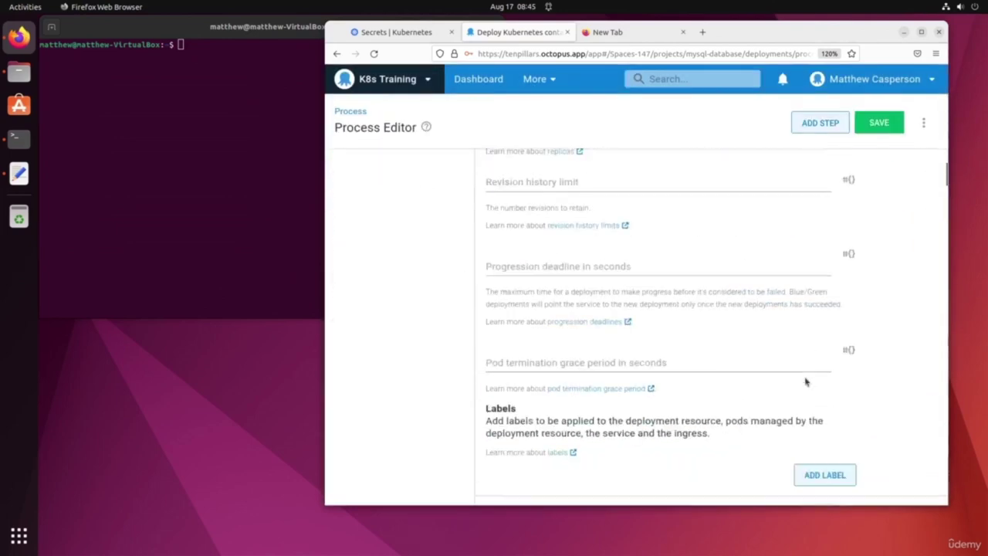
scroll(805, 382, down, 20)
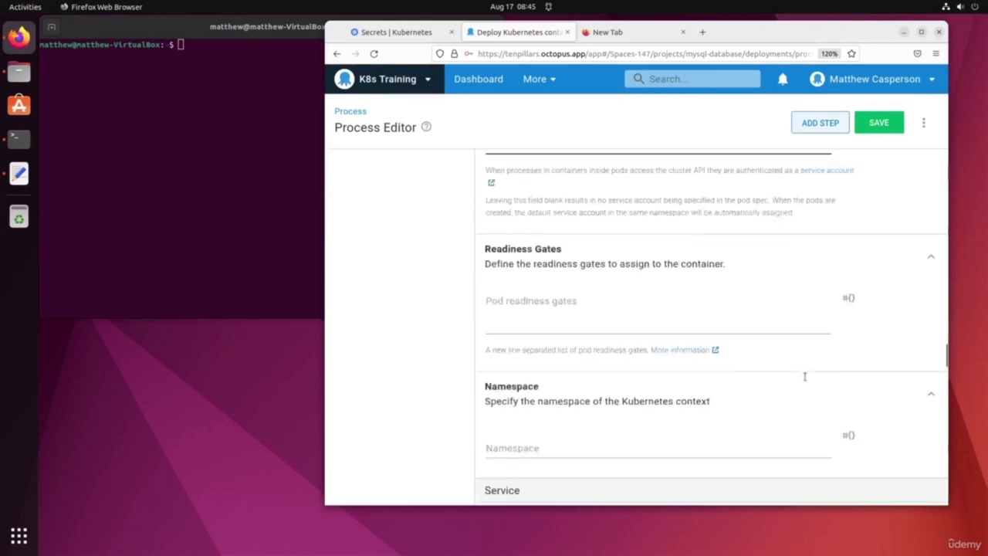
scroll(805, 379, down, 20)
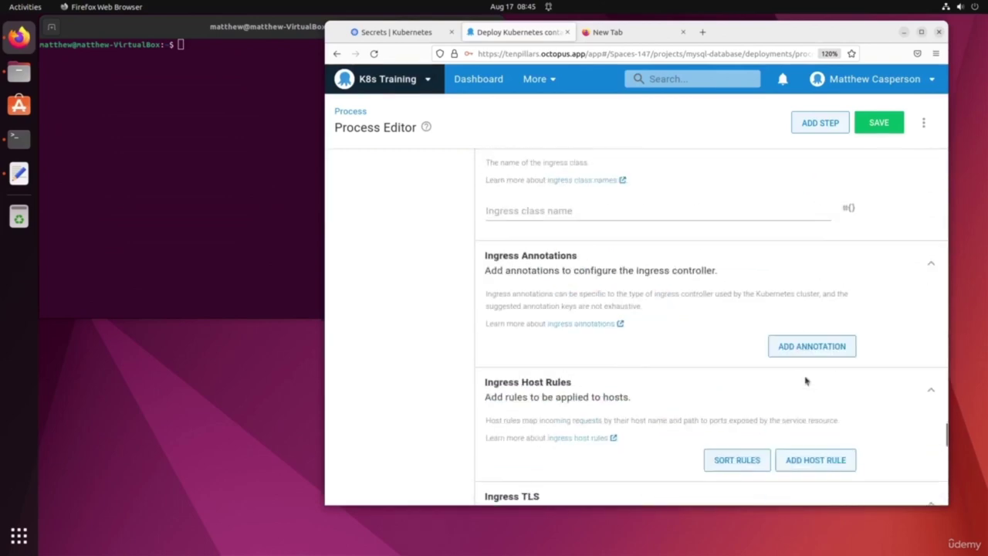
scroll(805, 382, down, 4)
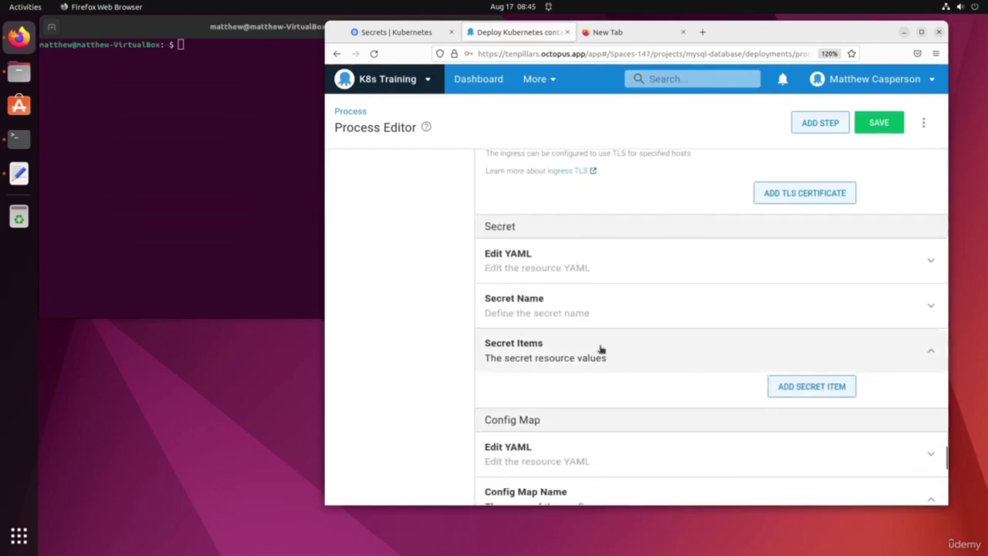
click(581, 311)
- Name the secret 'database' and add a 'password' item valued #{Database.Password}
click(542, 353)
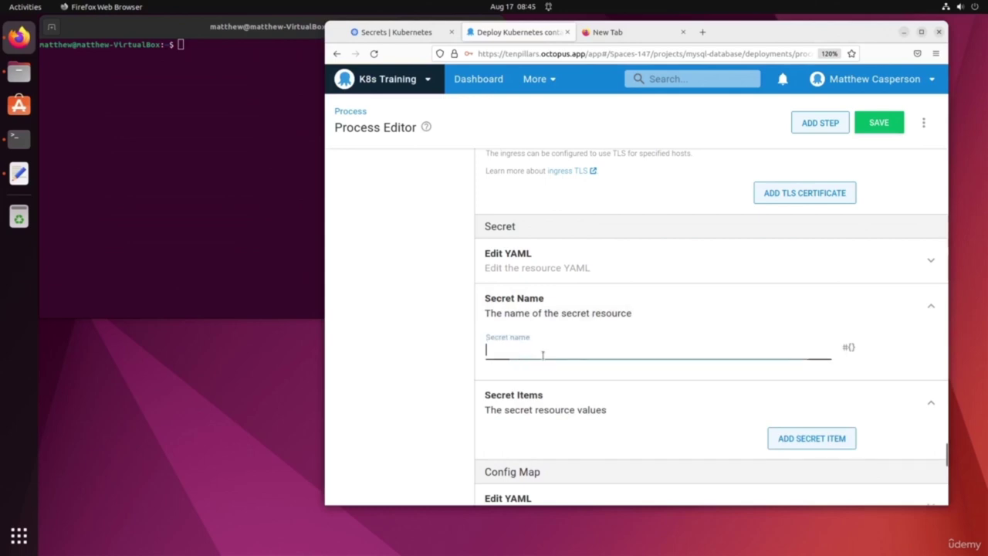
text(database)
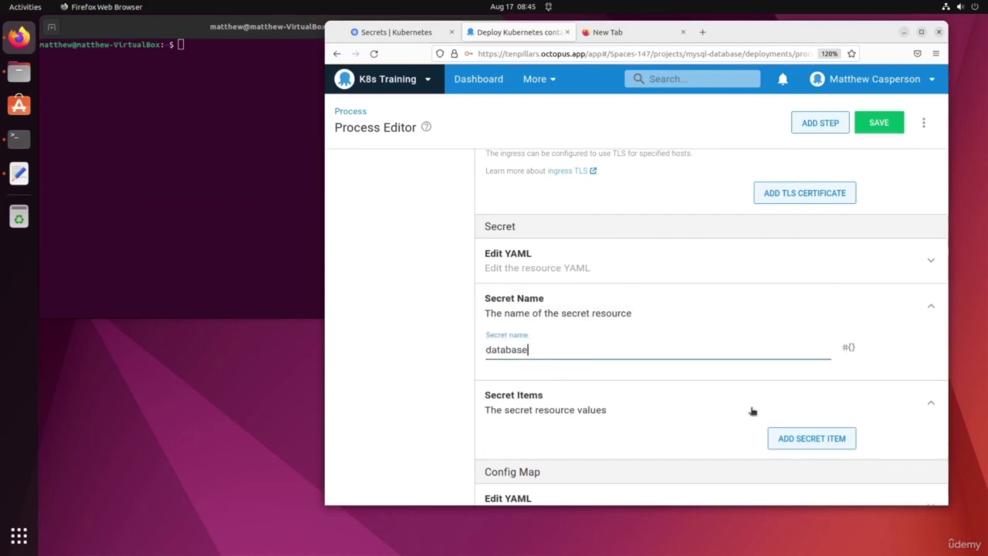
click(798, 438)
scroll(695, 410, down, 4)
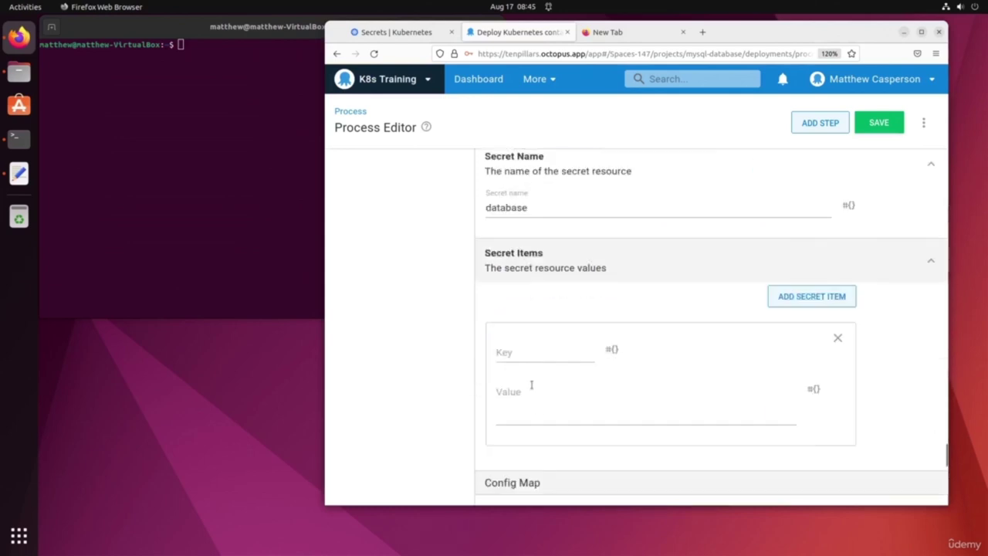
click(506, 355)
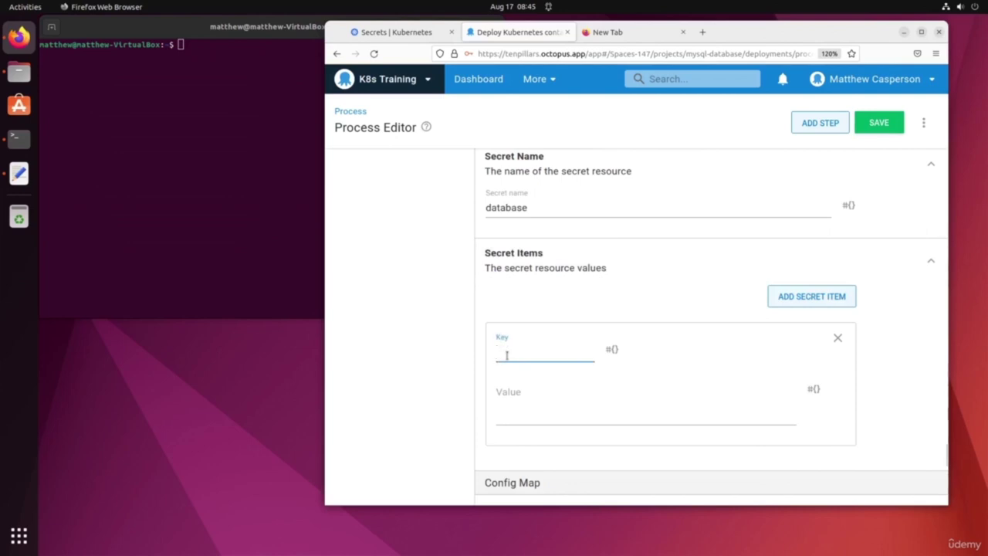
text(password)
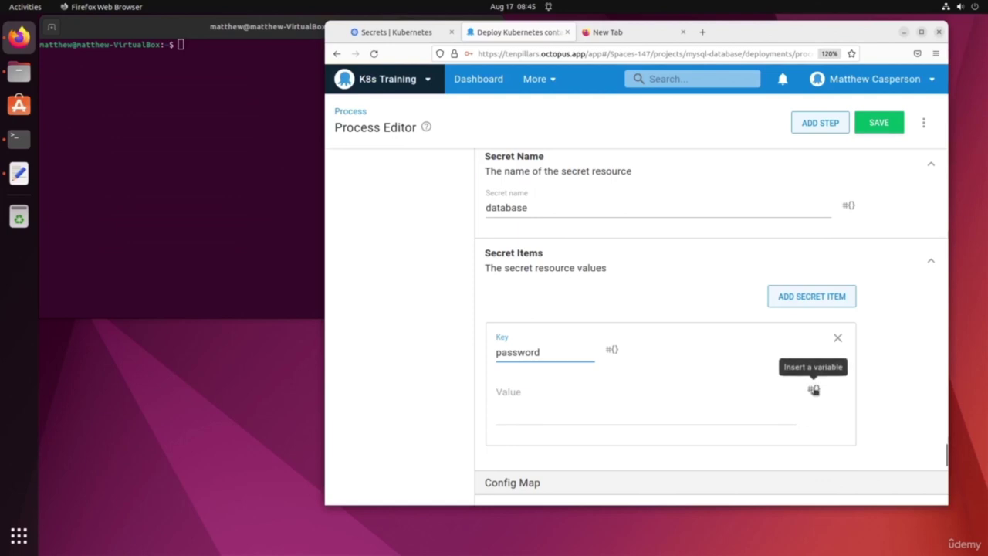
click(814, 390)
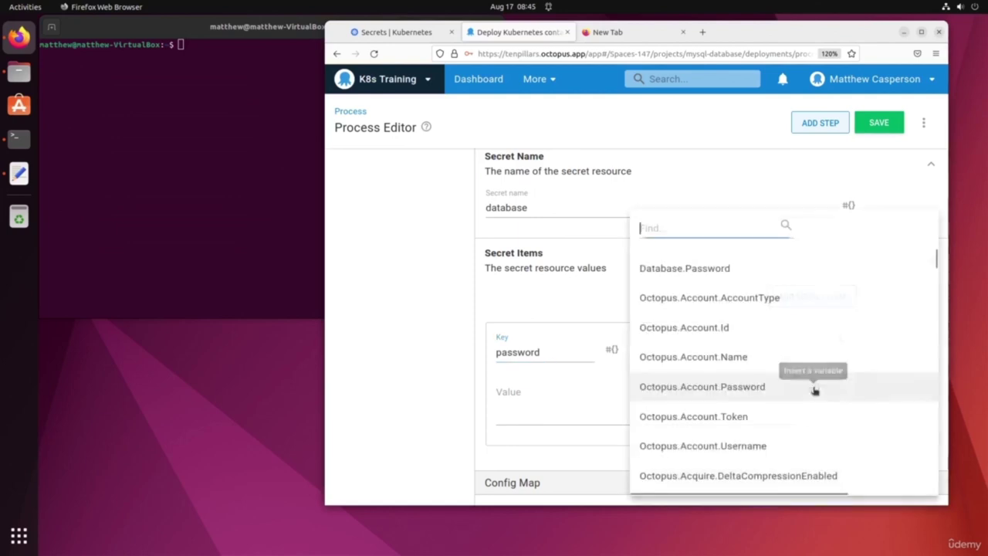
click(716, 269)
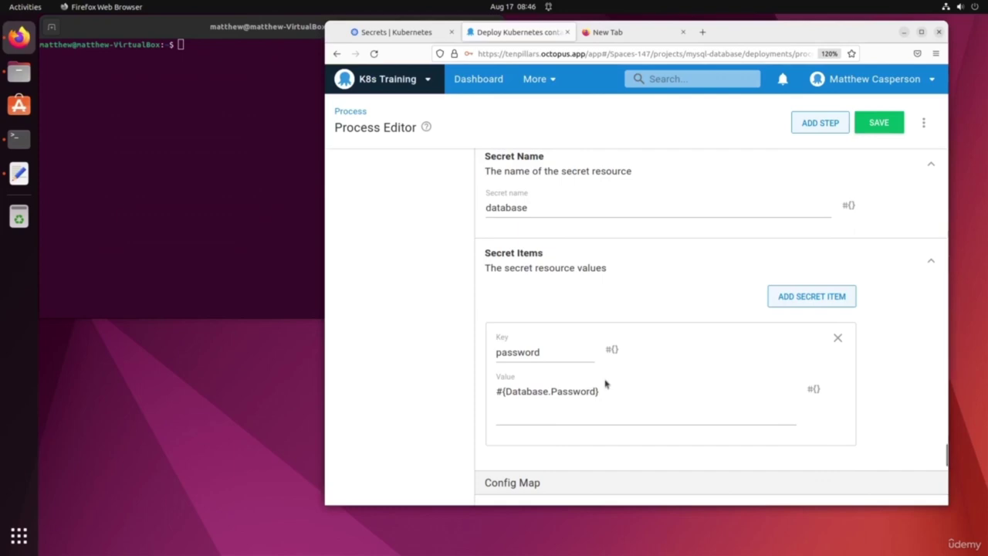
scroll(605, 383, down, 15)
scroll(605, 379, up, 15)
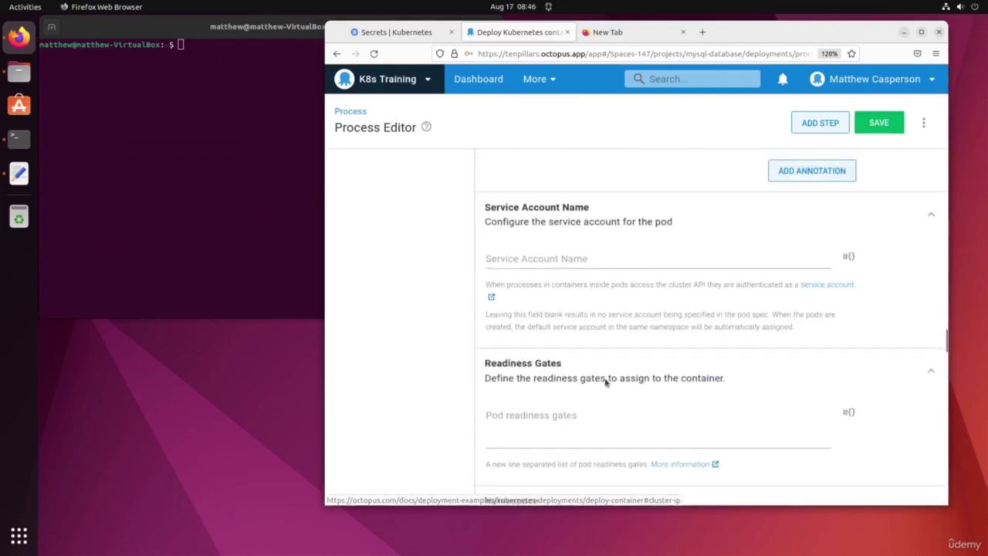
scroll(605, 378, up, 10)
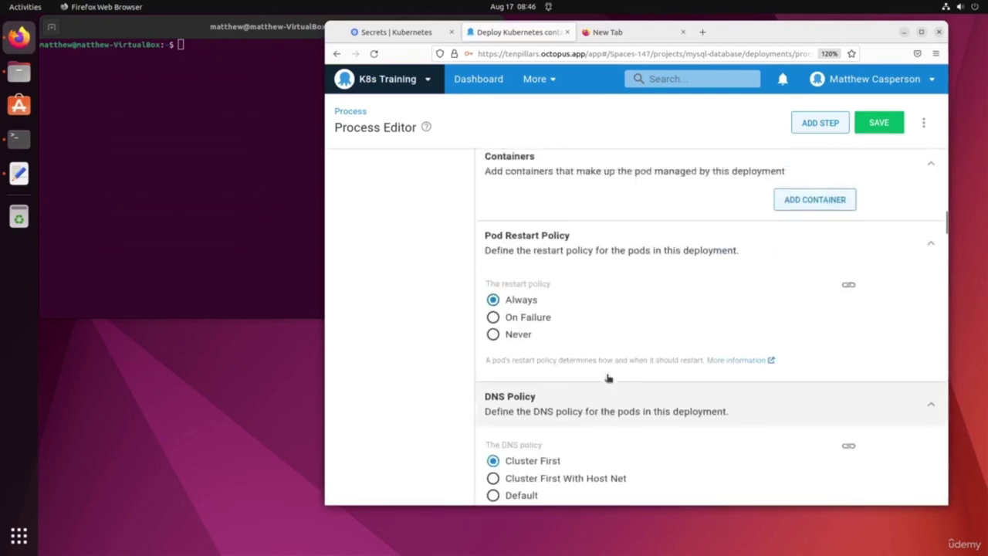
scroll(745, 345, down, 2)
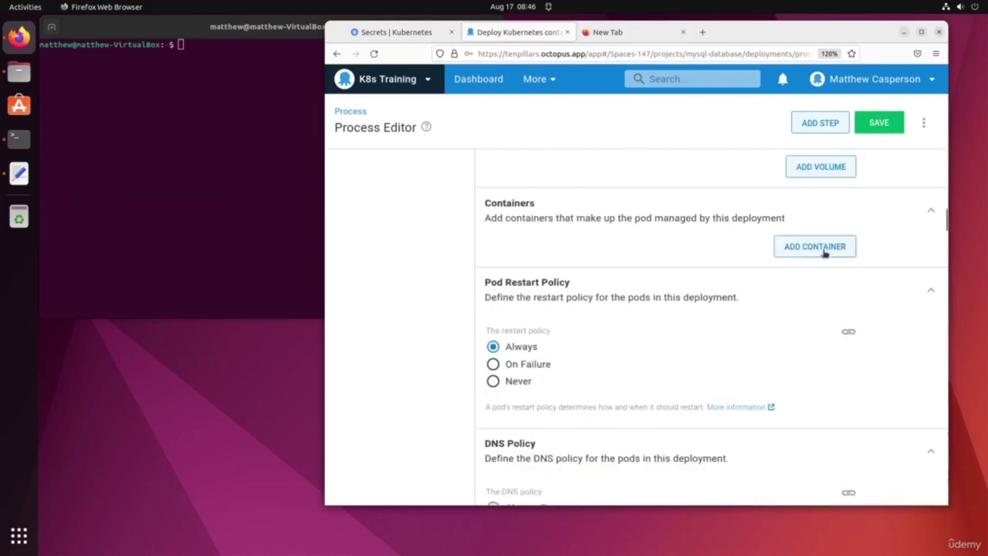
- Add a container named 'mysql' using the mysql image from Docker Hub
click(823, 249)
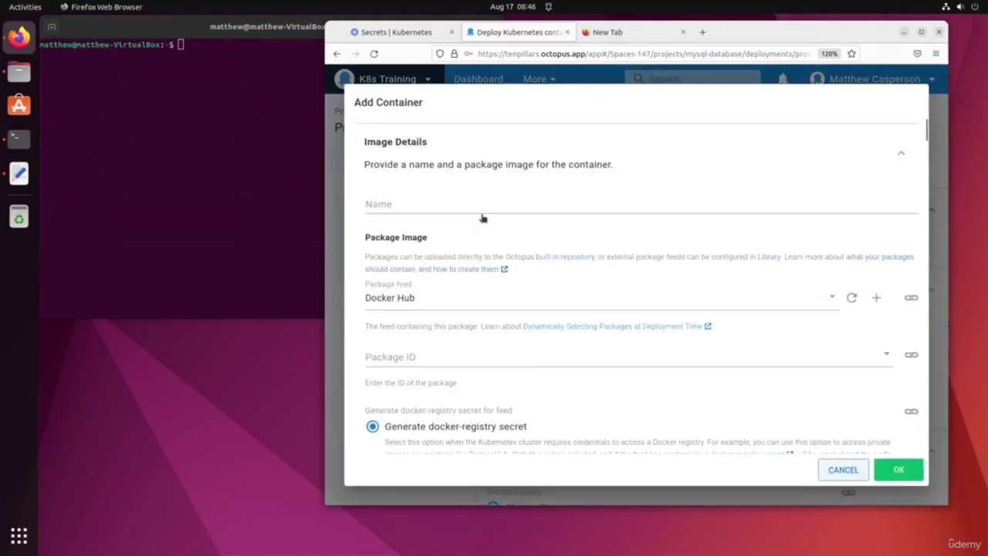
click(398, 201)
text(mysql)
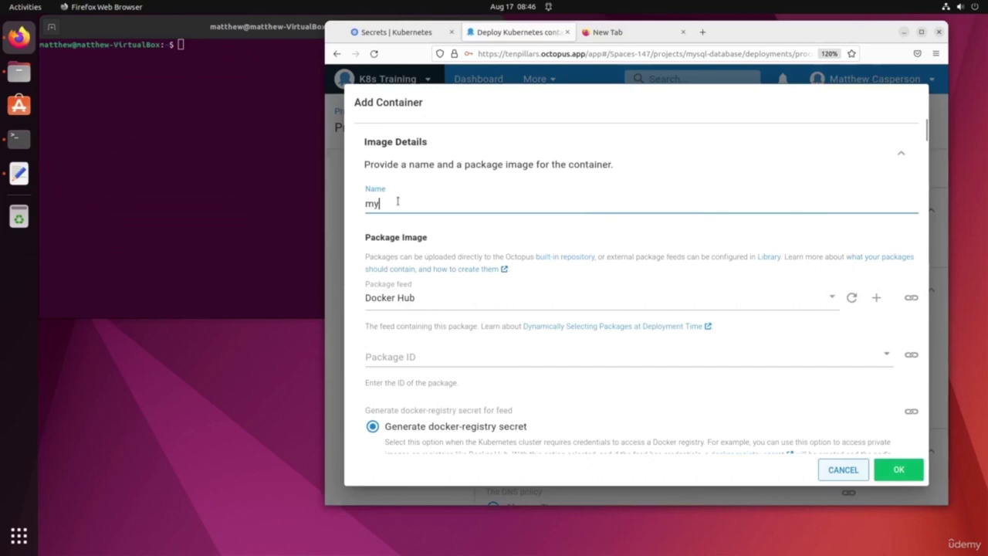
click(387, 357)
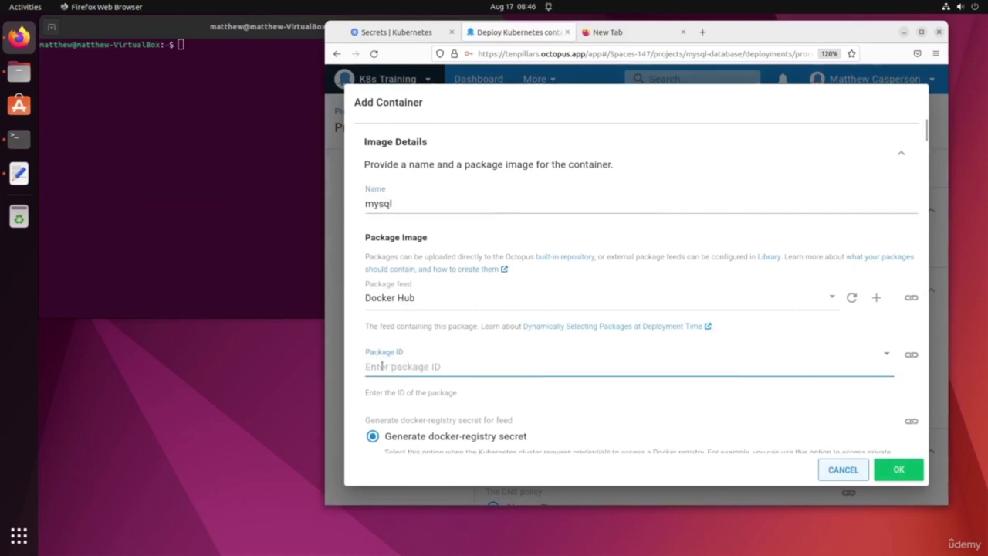
text(mysql)
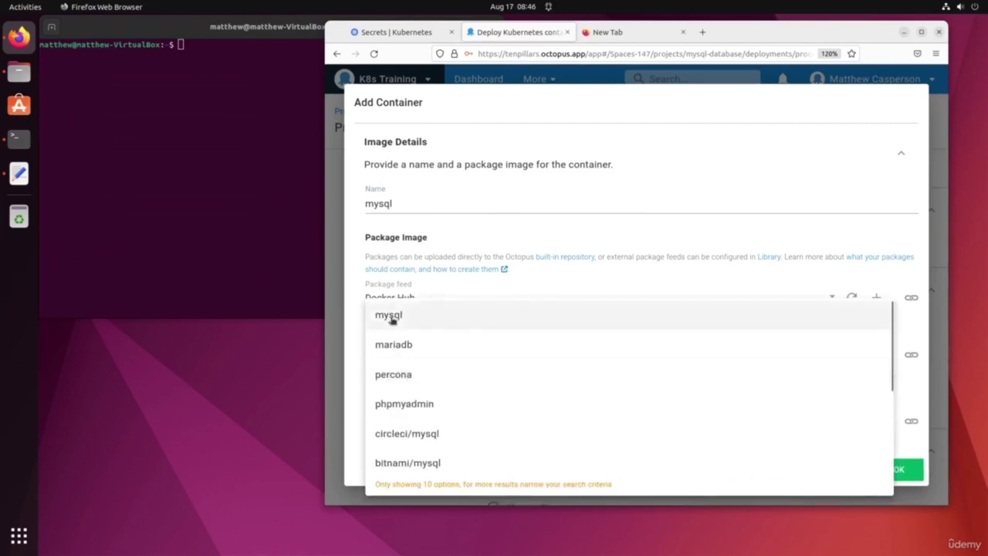
click(391, 318)
scroll(496, 352, down, 6)
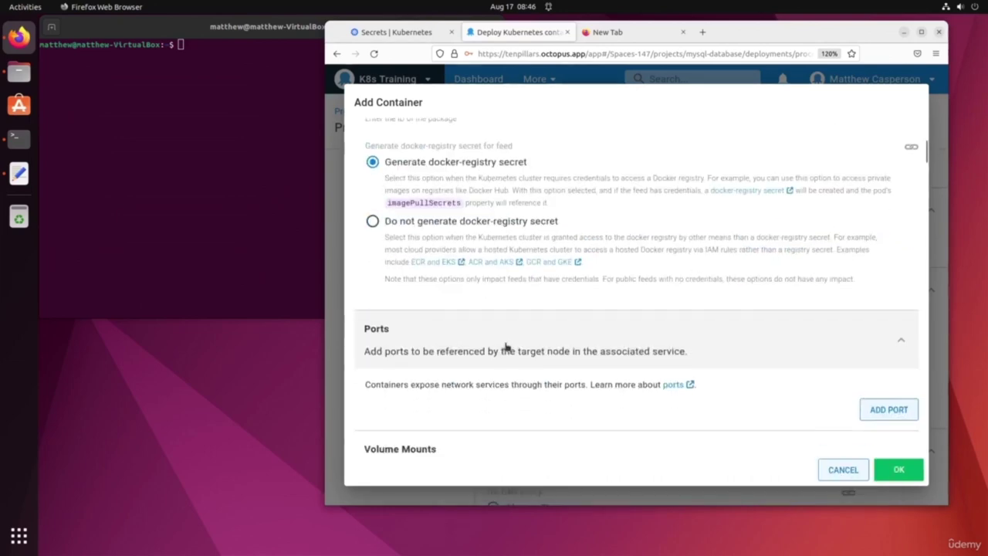
- Give the mysql container port 3306 named 'database'
click(899, 368)
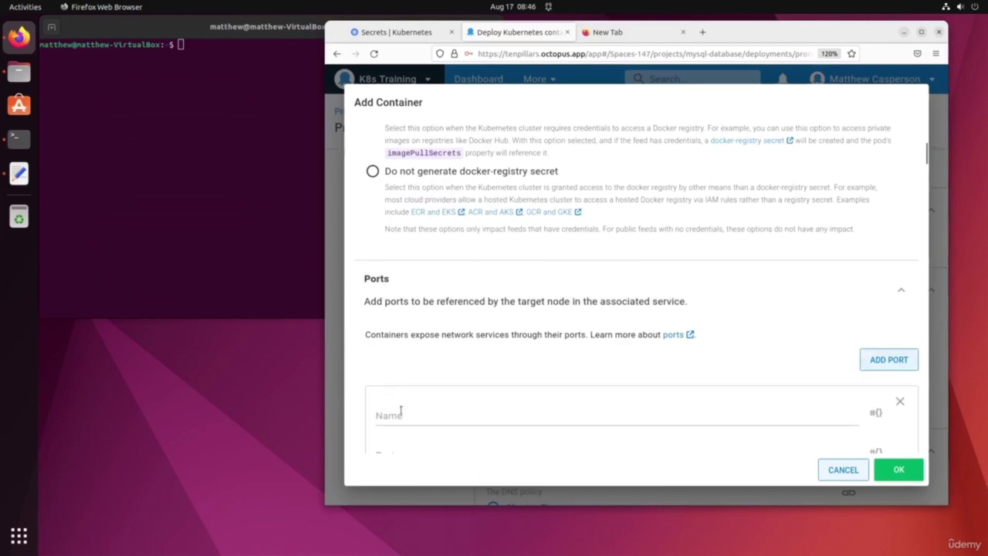
scroll(394, 332, down, 3)
click(393, 327)
text(33)
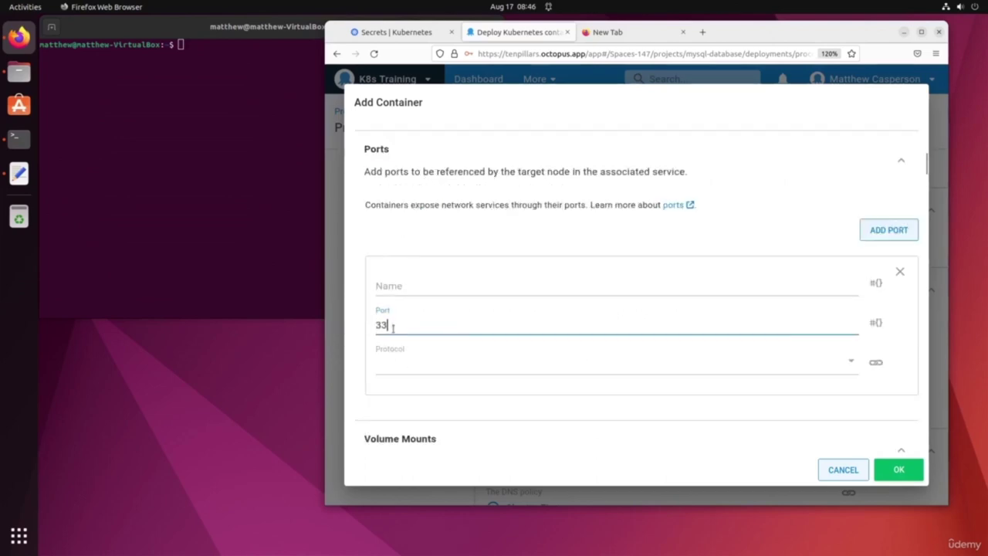
text(06)
click(390, 288)
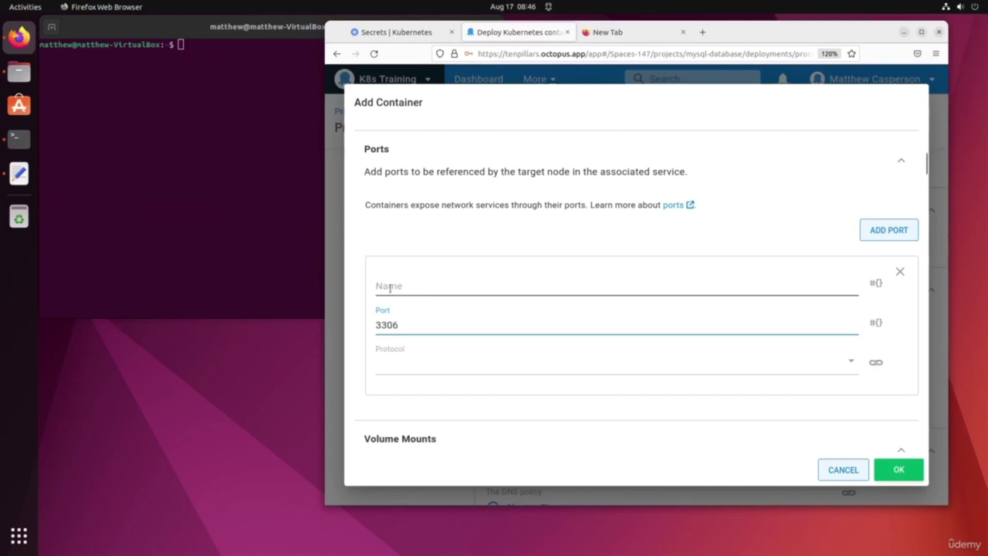
text(database)
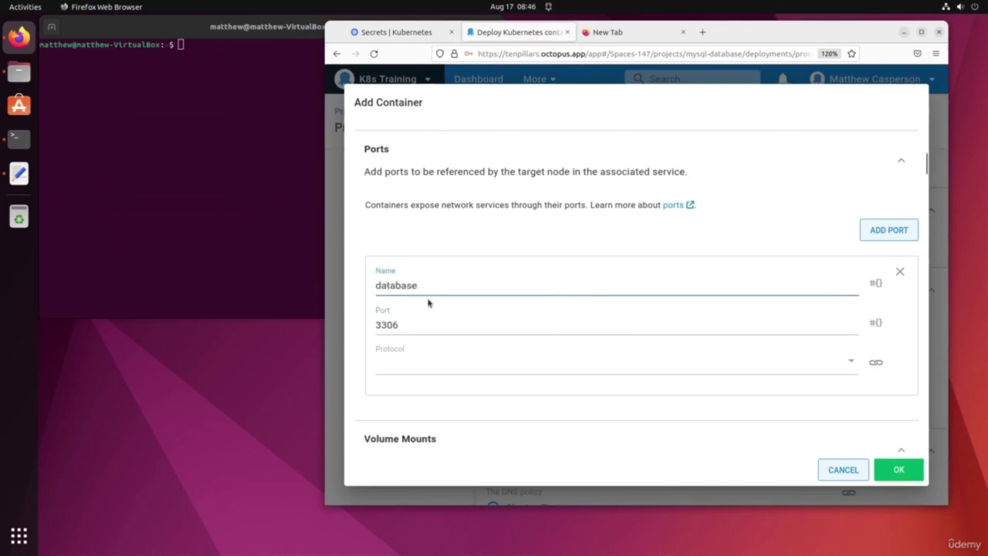
scroll(428, 303, down, 10)
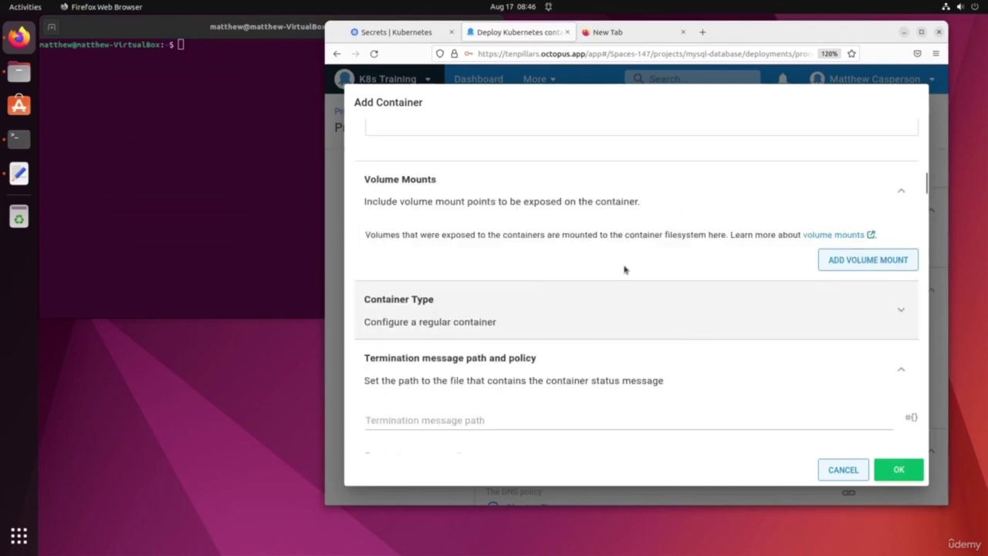
scroll(584, 328, down, 10)
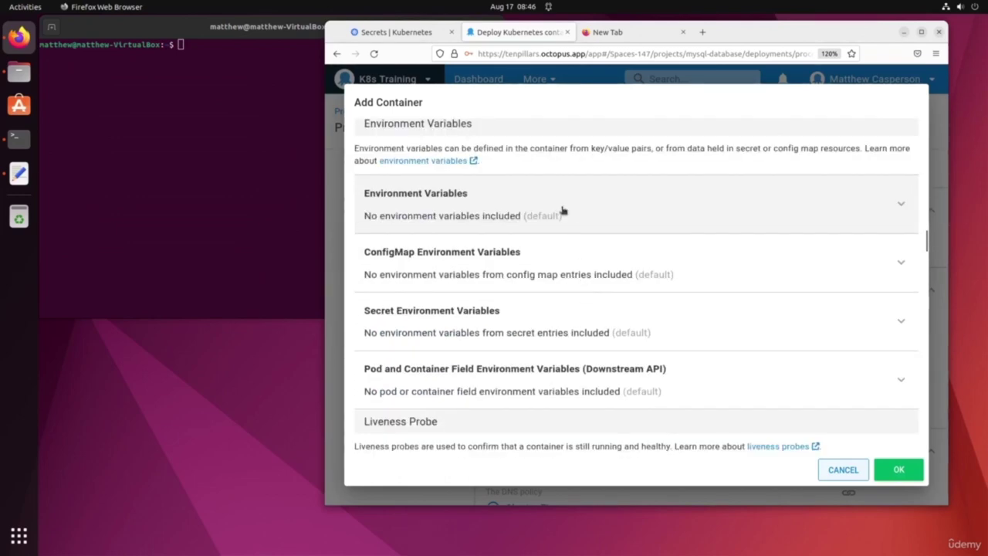
click(561, 211)
- Add environment variable MYSQL_USER set to 'product'
click(855, 243)
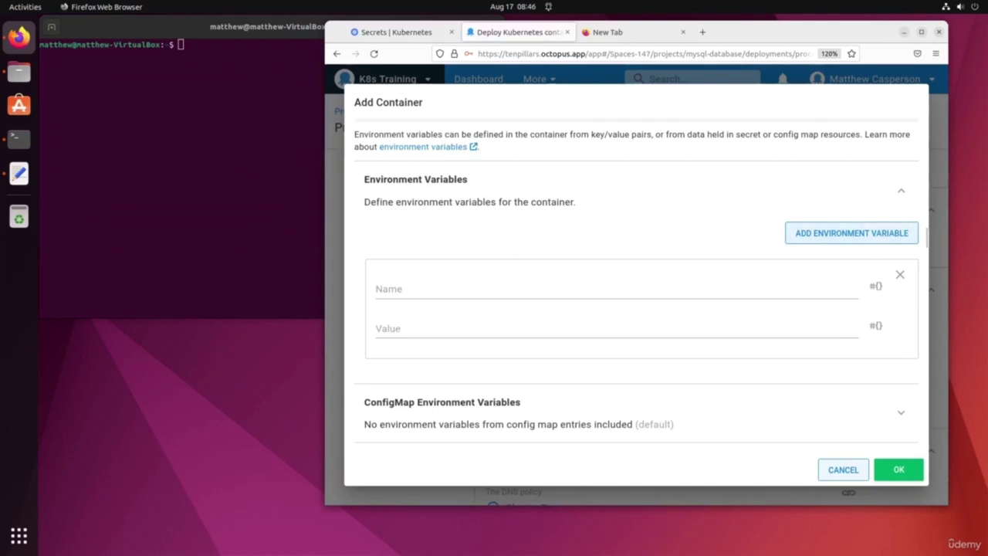
click(455, 286)
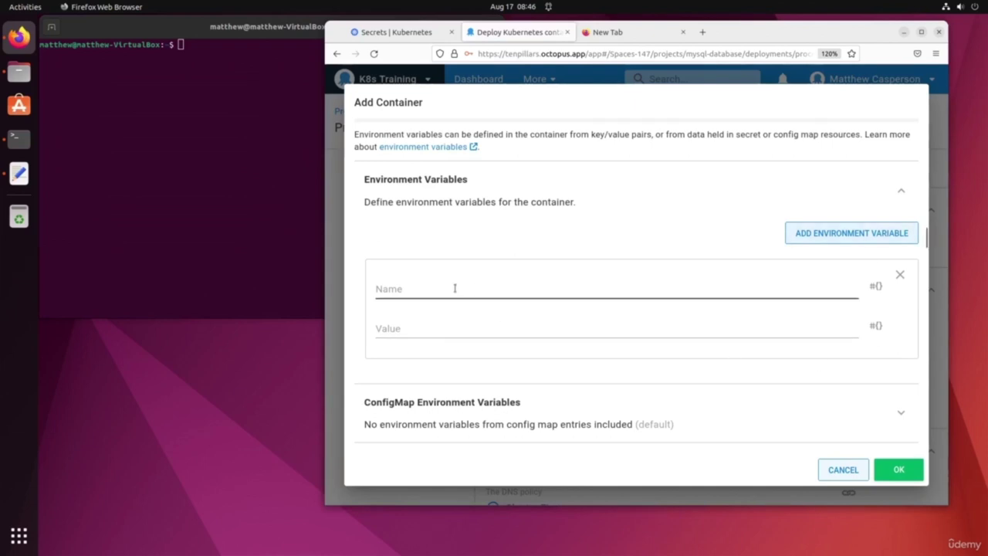
text(MYSQL_USER)
click(419, 327)
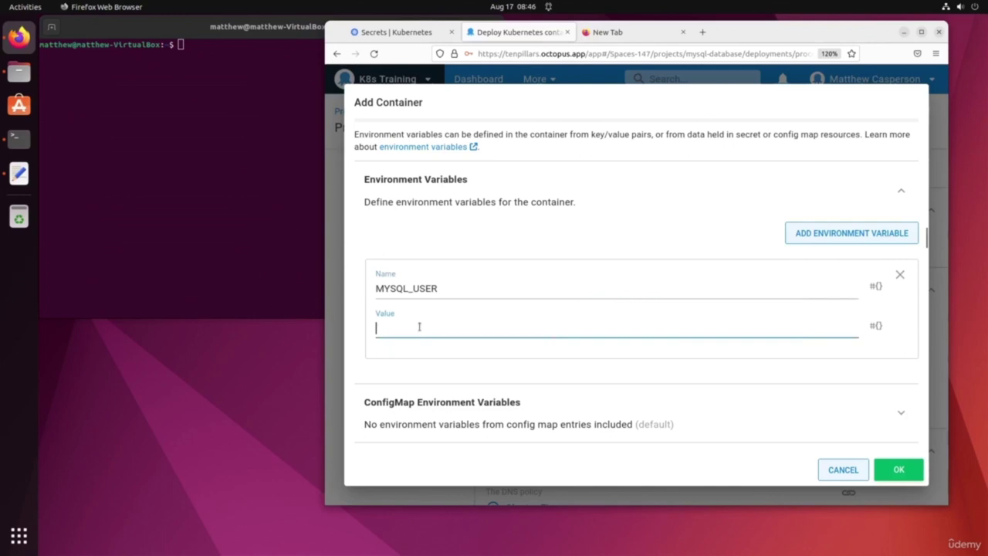
text(product)
- Add environment variable MYSQL_DATABASE set to 'product'
click(852, 232)
click(390, 288)
text(MYSQL_DATABASE)
click(398, 329)
text(product)
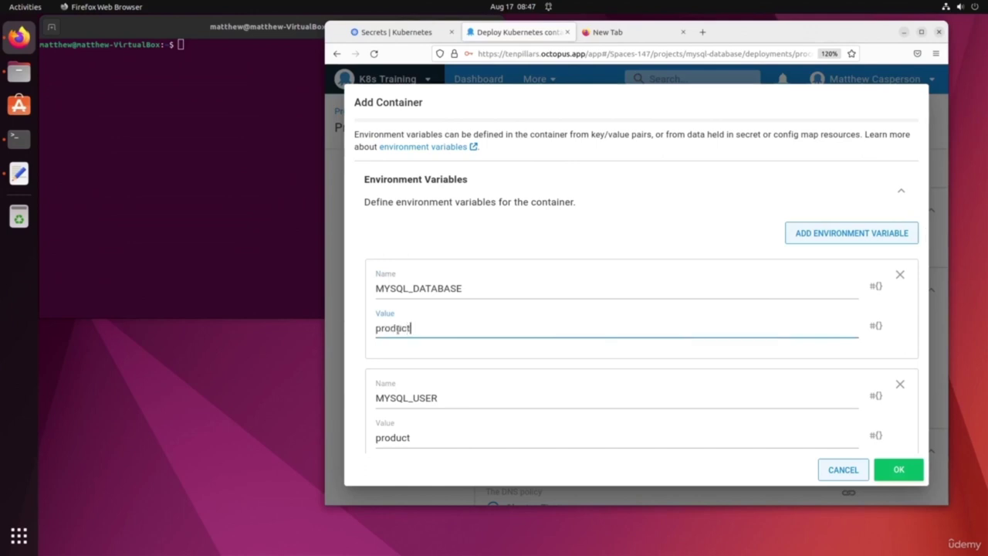
scroll(471, 326, down, 2)
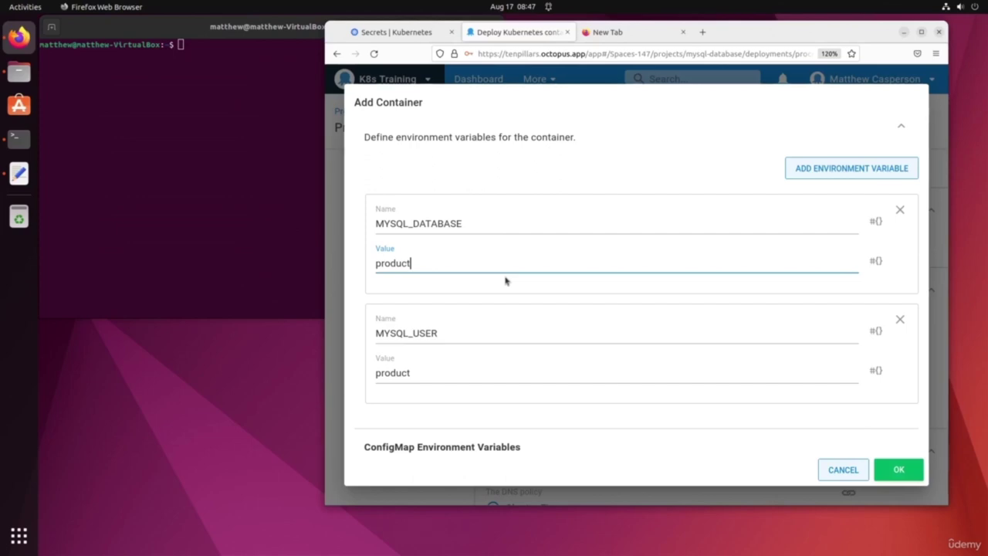
scroll(505, 281, down, 3)
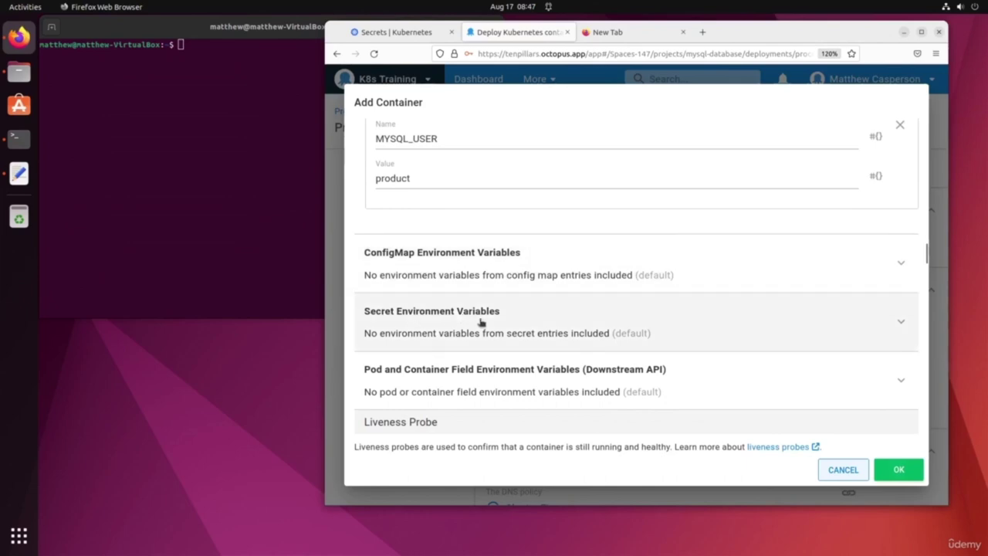
click(481, 323)
- Add secret-sourced variable MYSQL_PASSWORD, with its secret name starting 'database'
scroll(480, 321, down, 2)
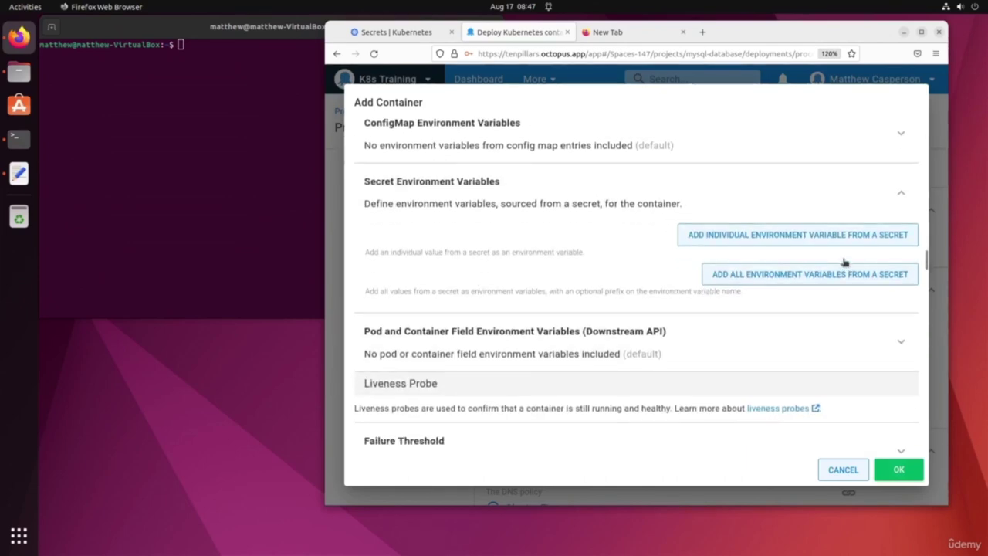
click(785, 238)
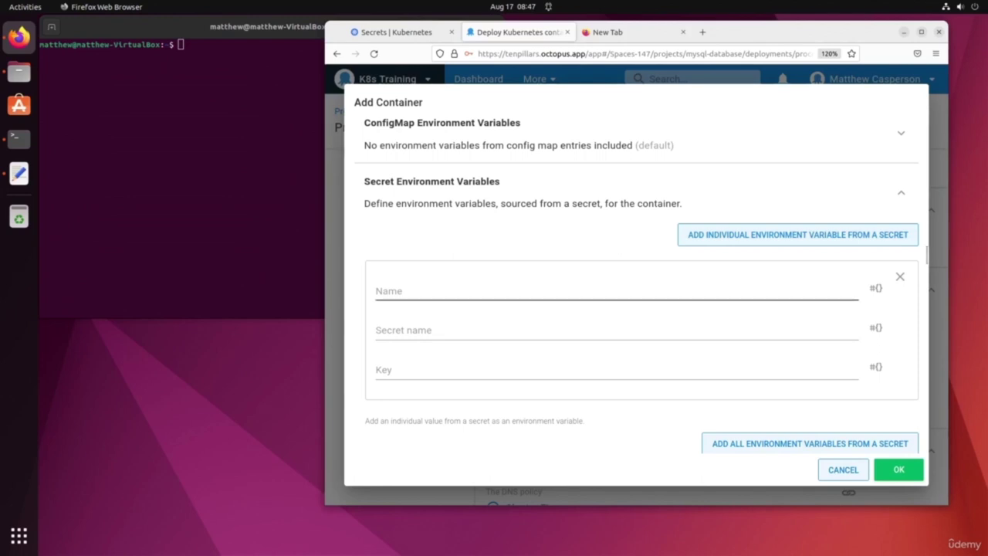
click(420, 285)
key(ctrl+v)
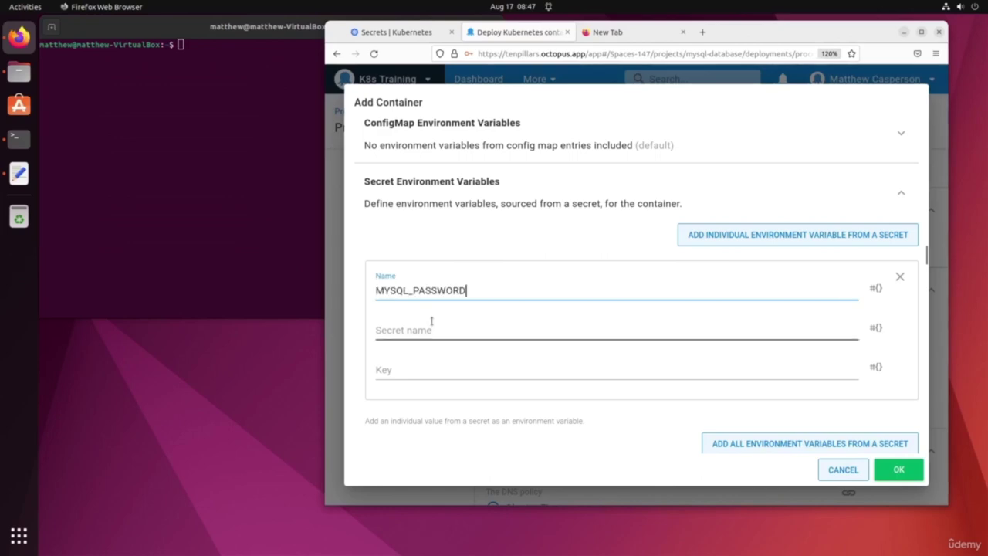
scroll(434, 319, up, 5)
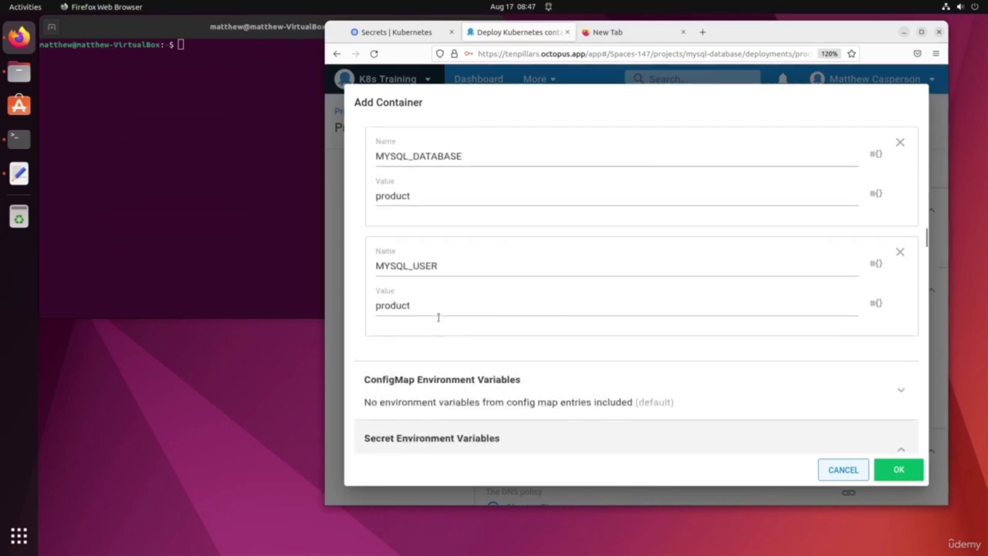
scroll(587, 325, down, 6)
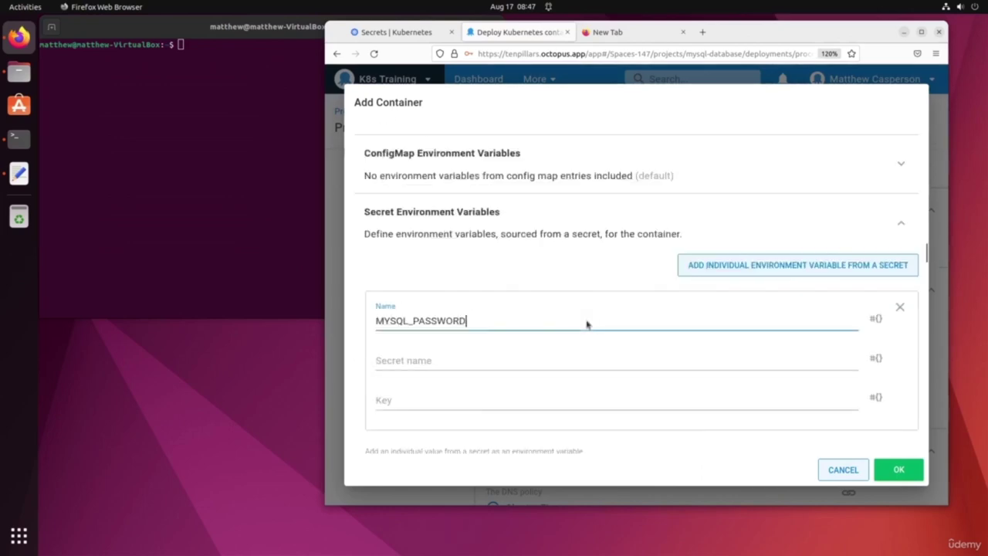
scroll(463, 315, up, 1)
click(378, 313)
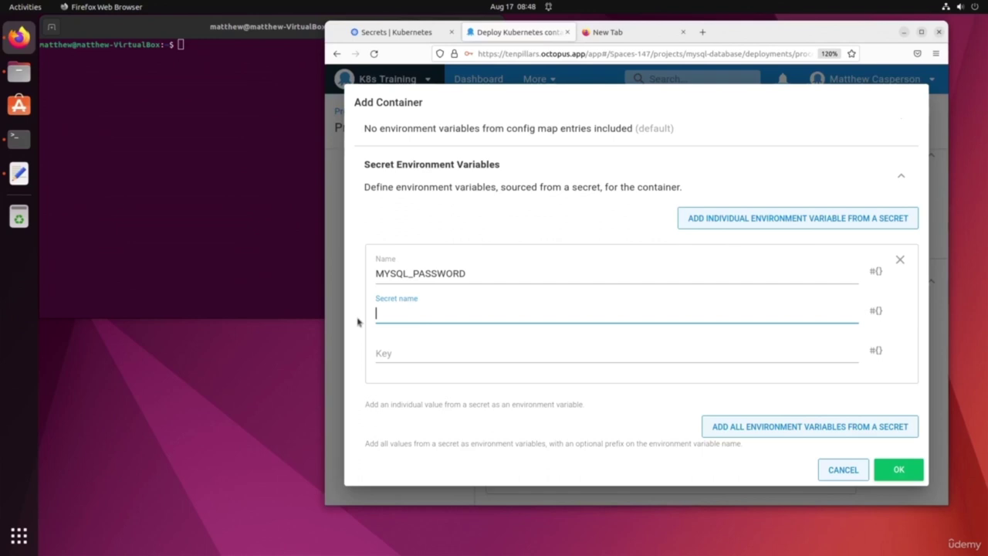
text(database-)
- Complete the MYSQL_PASSWORD secret as database-#{Octopus.Deployment.Id | ToLower} with key password
click(877, 312)
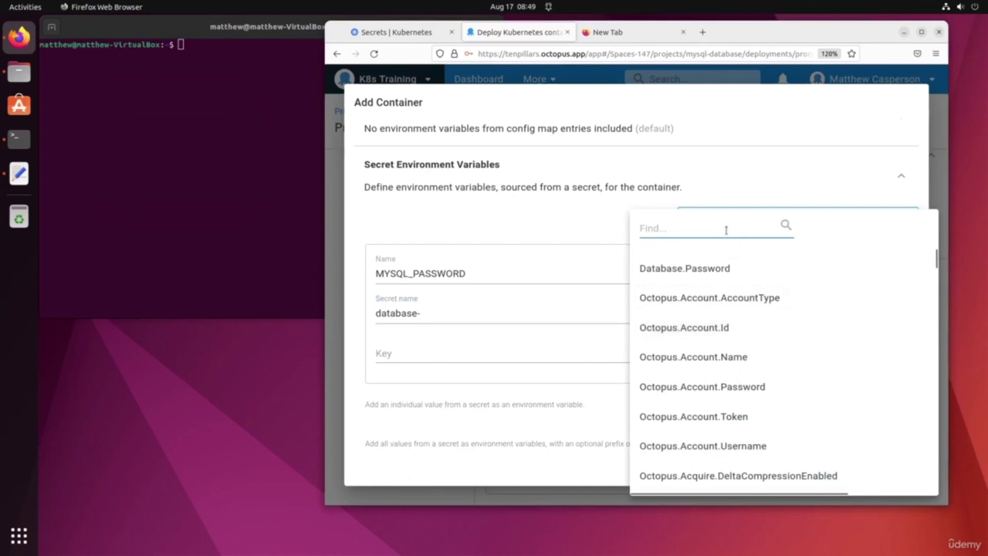
text(deplo)
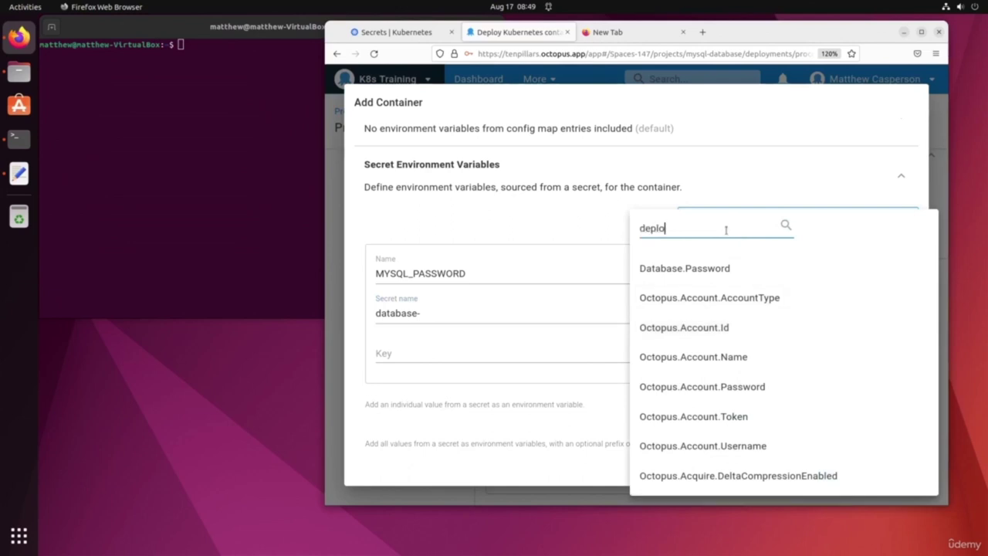
text(yment.id)
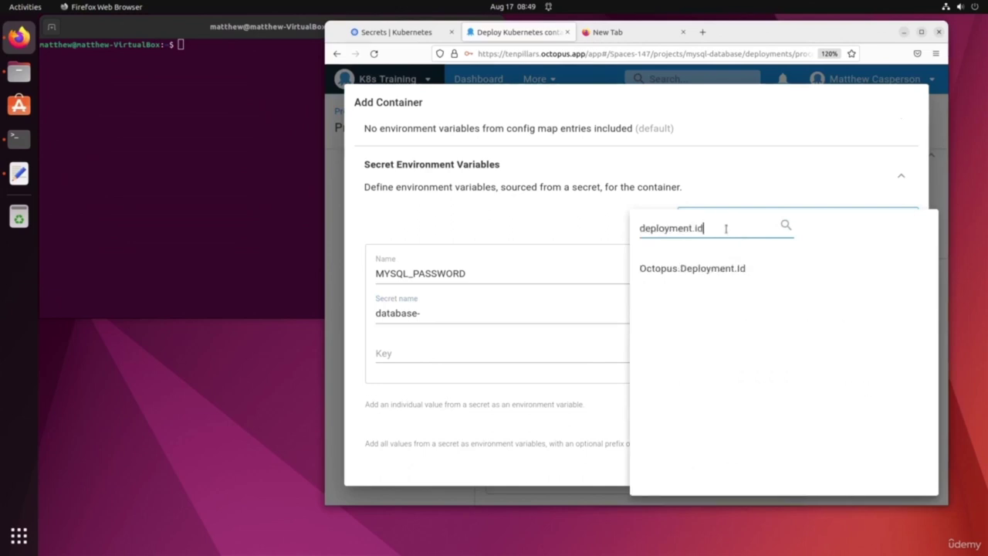
click(702, 268)
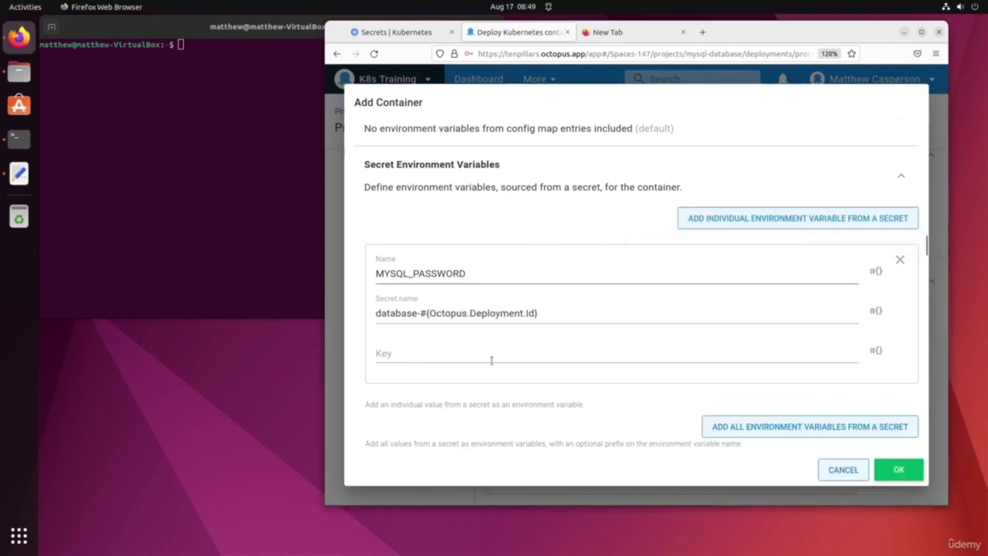
click(530, 315)
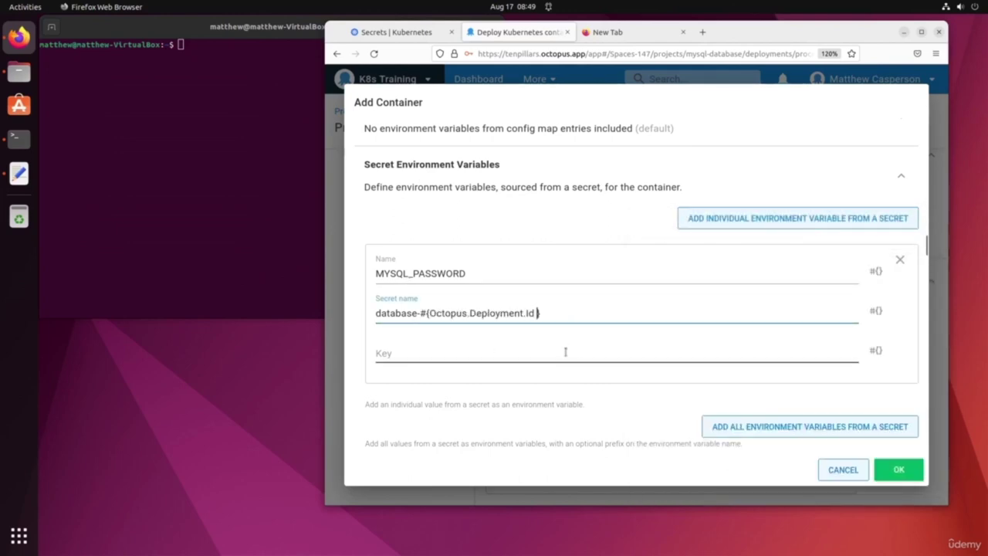
text(| ToLower)
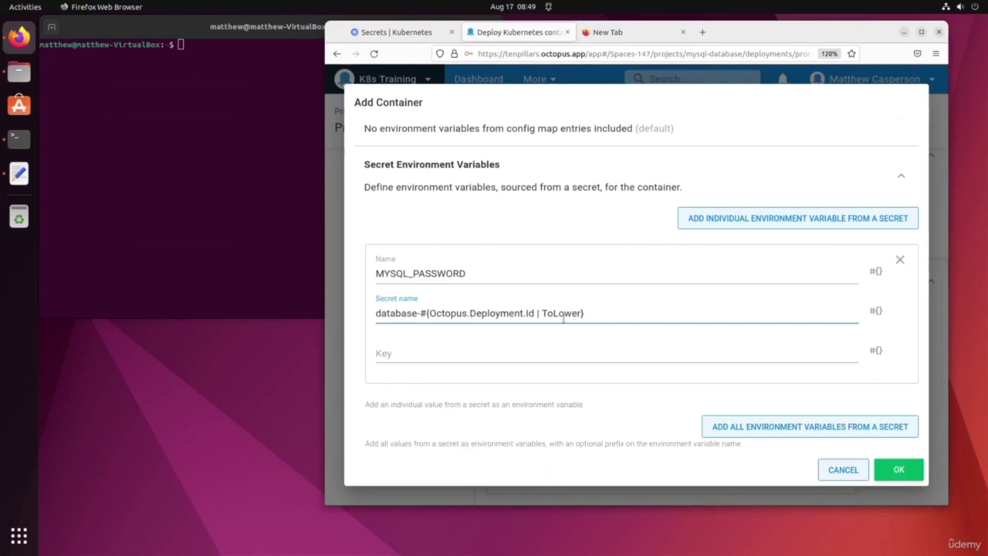
drag(537, 312, 590, 312)
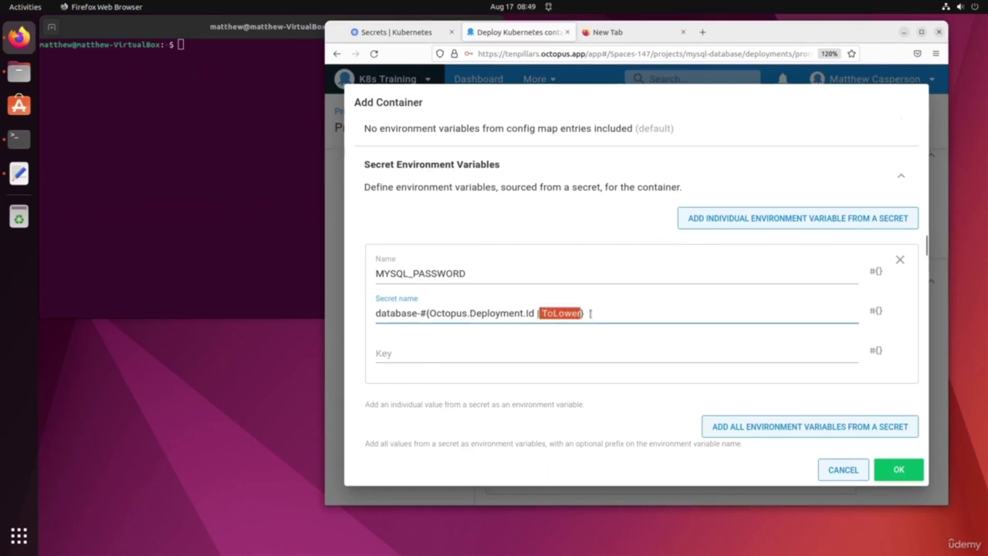
click(429, 312)
mouse_move(534, 313)
mouse_down()
mouse_move(563, 313)
mouse_move(535, 313)
mouse_up()
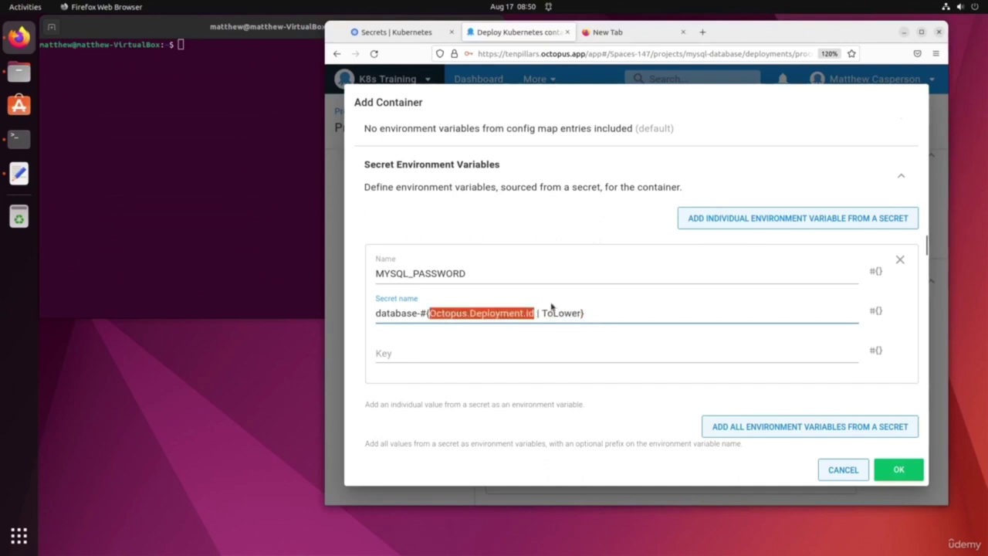
click(509, 355)
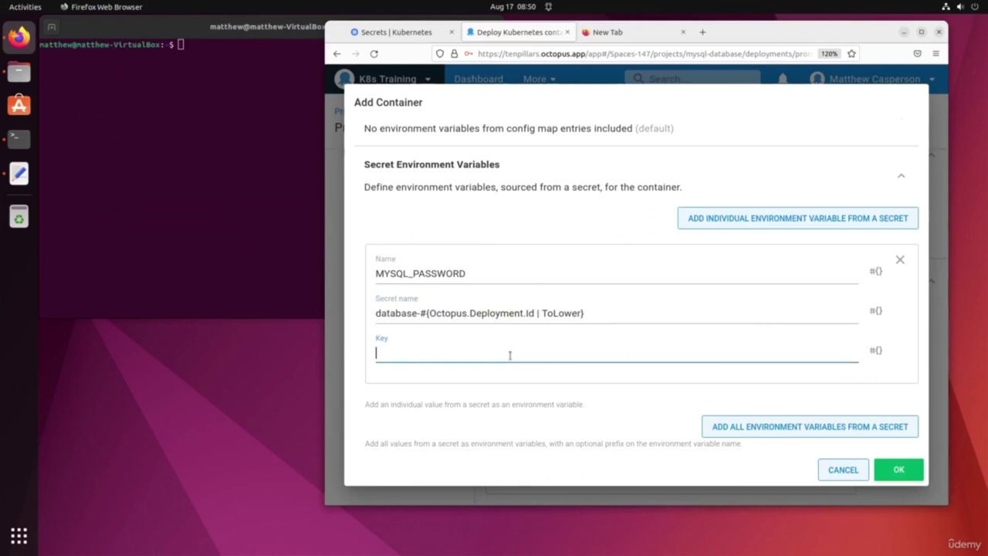
text(password)
- Add MYSQL_ROOT_PASSWORD from the same database secret with key password, and confirm the container
click(844, 218)
scroll(611, 379, down, 1)
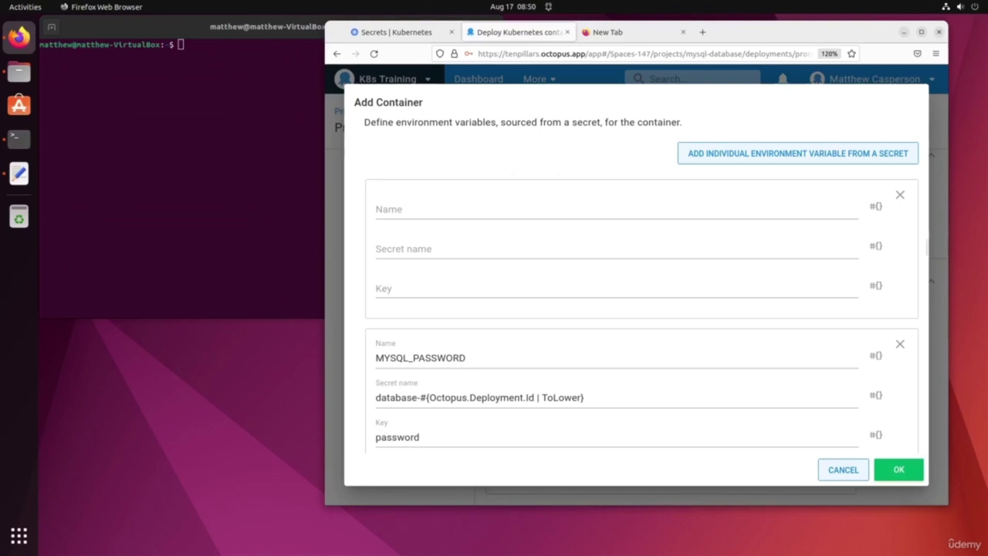
click(429, 210)
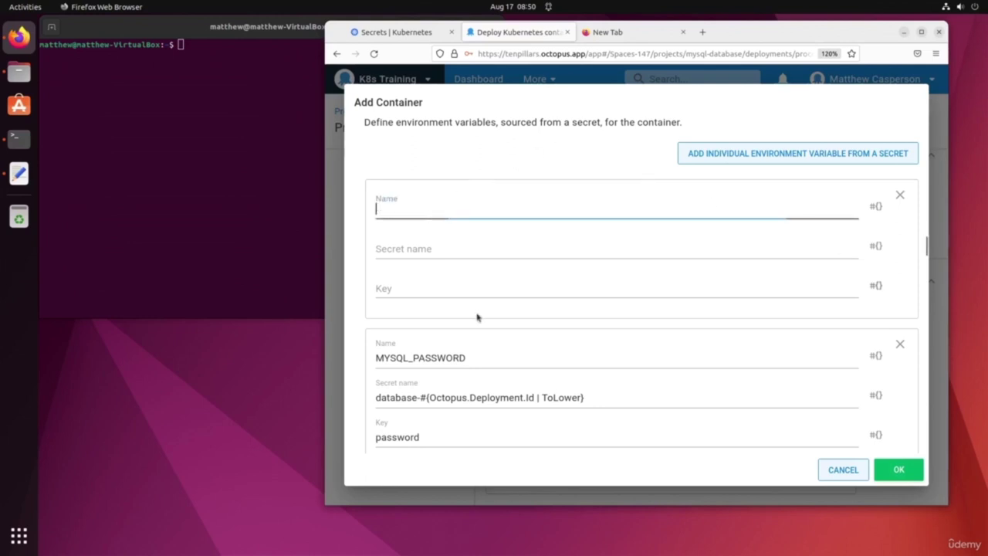
key(ctrl+v)
triple_click(508, 398)
key(ctrl+c)
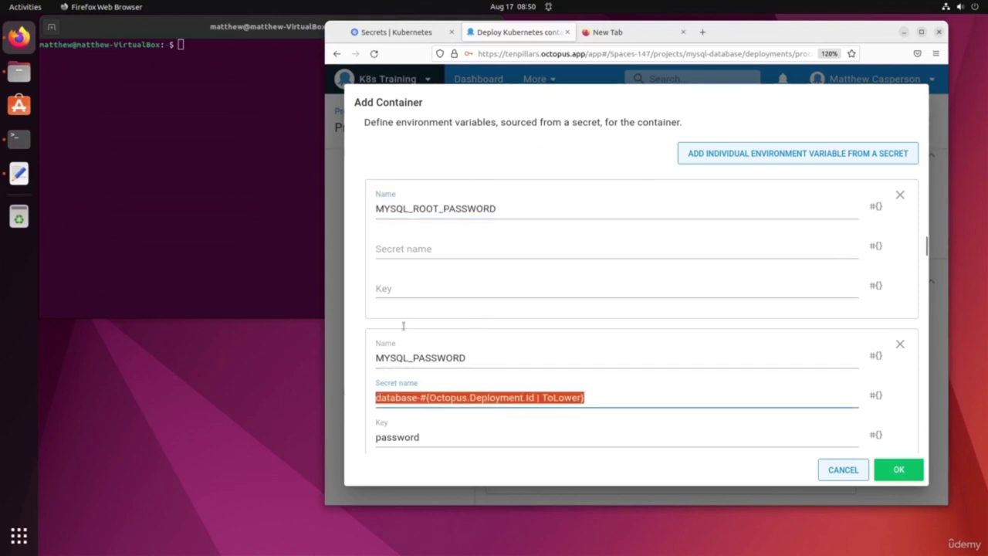
click(390, 248)
key(ctrl+v)
click(386, 438)
double_click(386, 439)
key(ctrl+c)
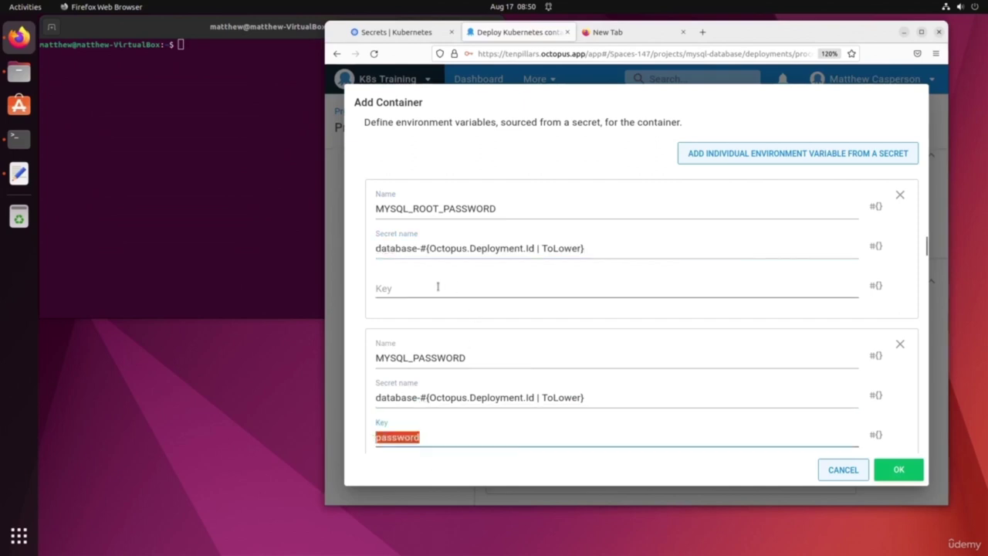
click(438, 287)
key(ctrl+v)
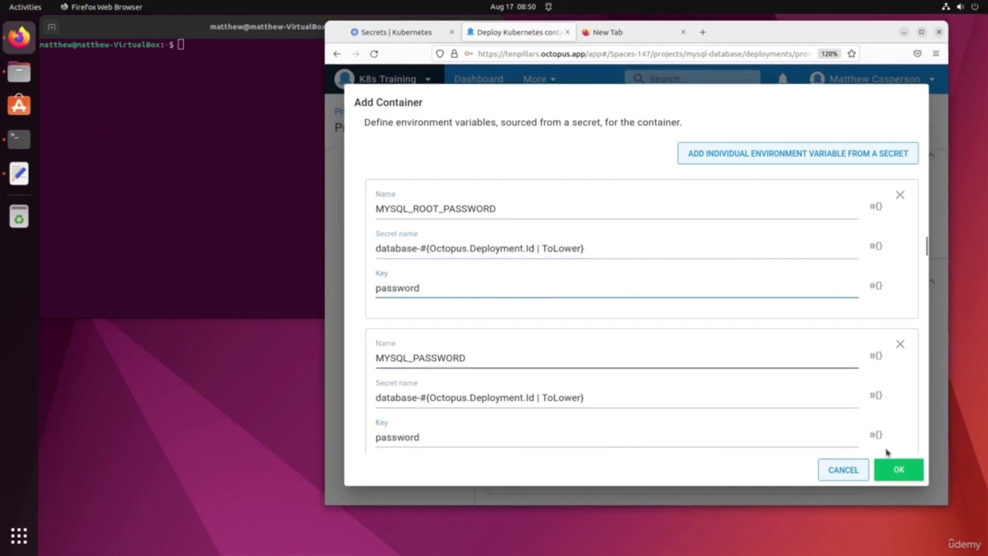
click(905, 473)
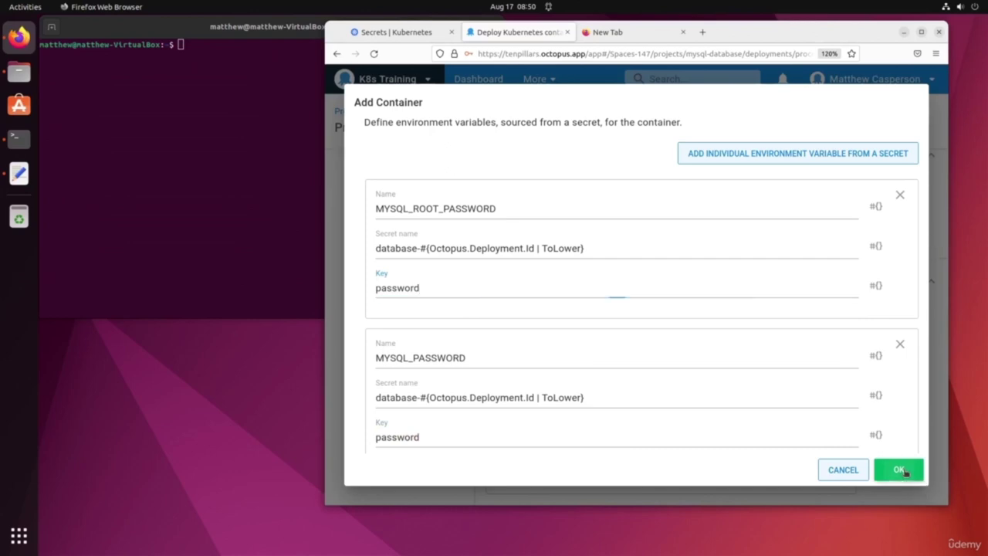
- Save the Deploy MySQL step with its container secrets
scroll(728, 413, down, 3)
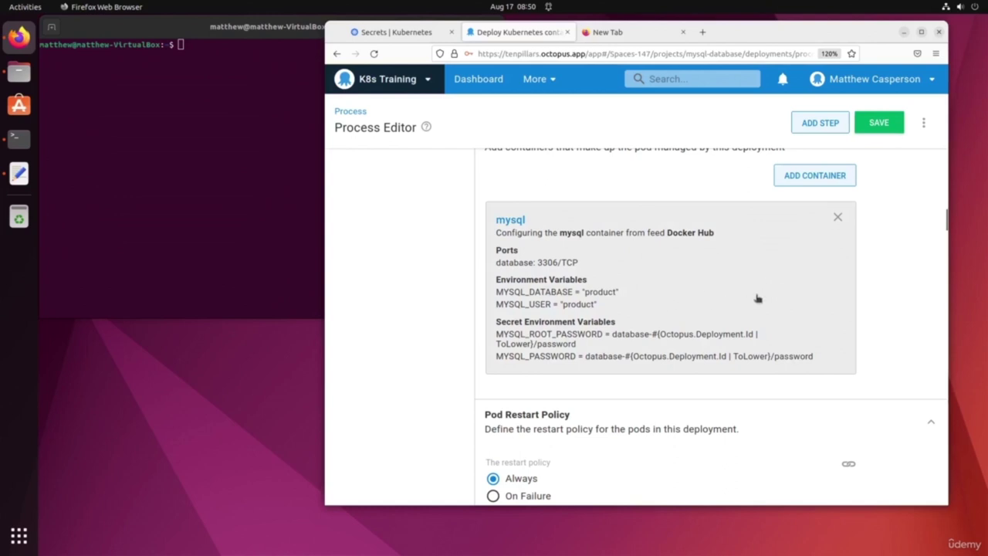
scroll(889, 193, up, 1)
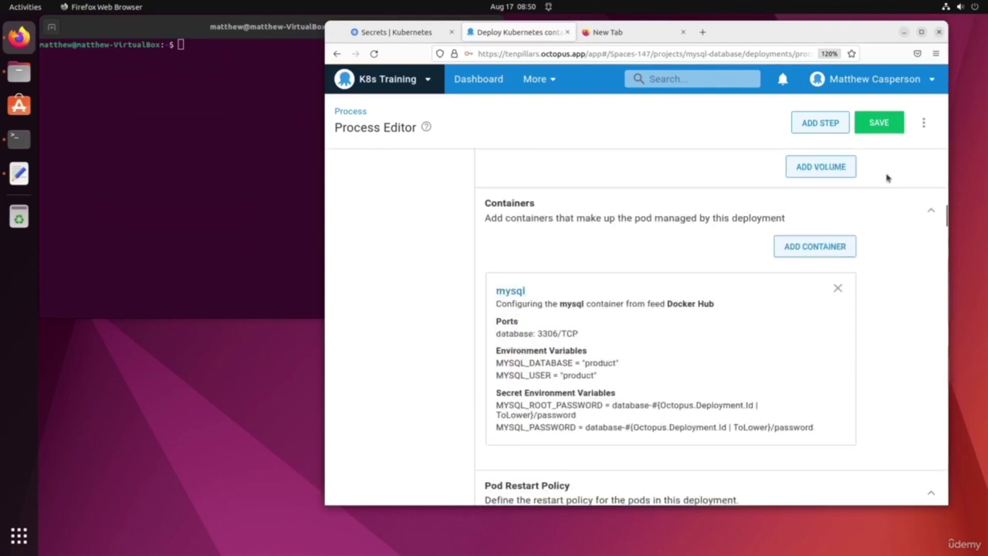
click(878, 126)
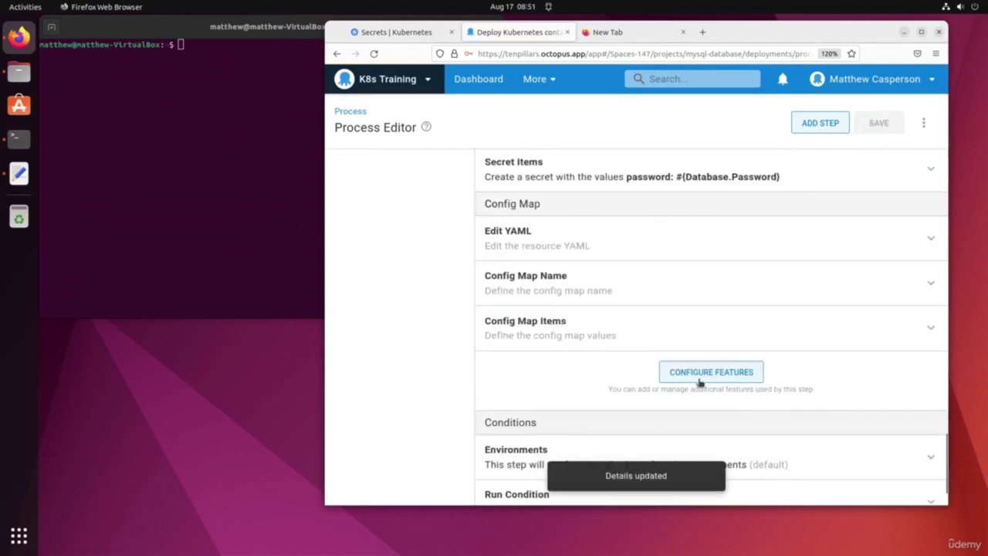
- Set the Kubernetes namespace to octopub and save the step again
scroll(655, 374, up, 4)
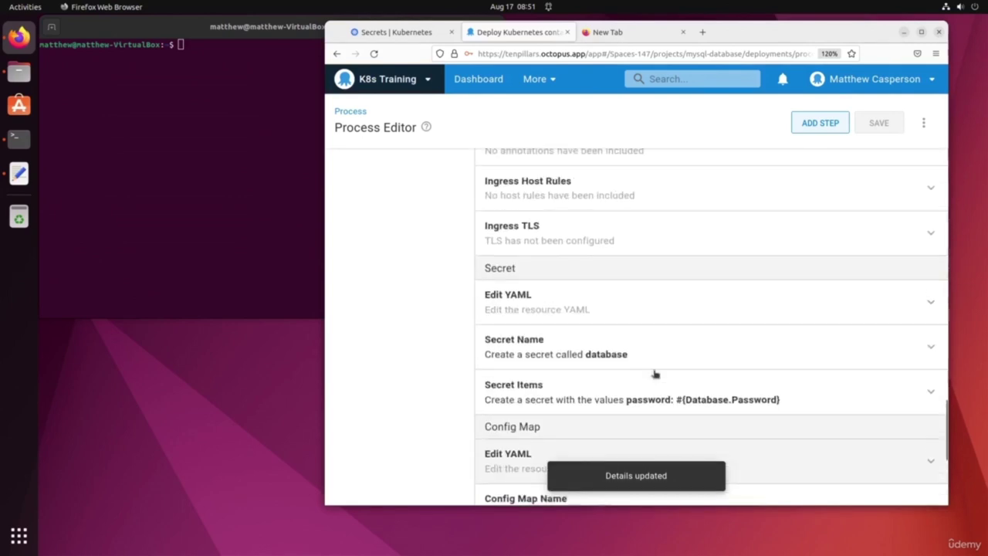
scroll(654, 373, up, 10)
scroll(655, 374, up, 2)
click(626, 315)
click(548, 374)
text(oct)
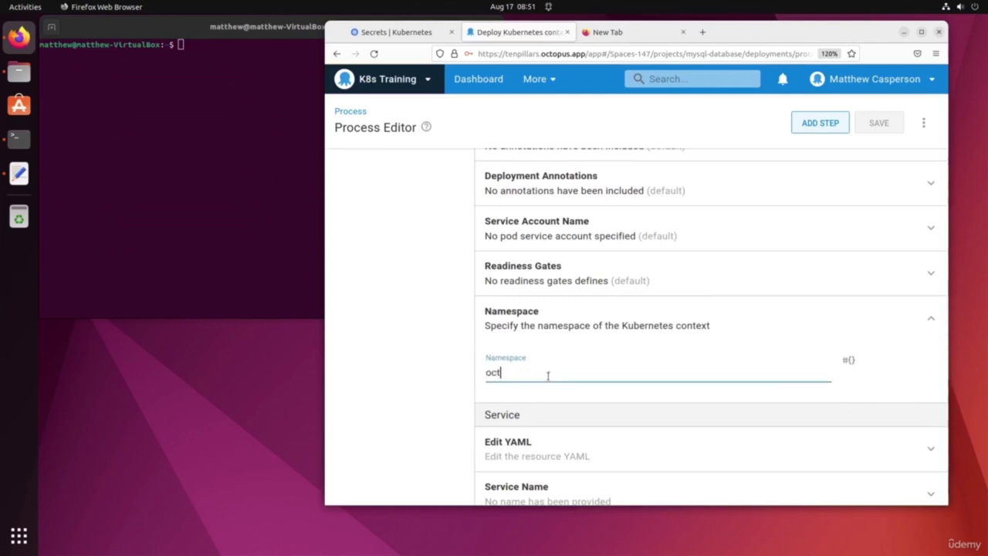
text(opub)
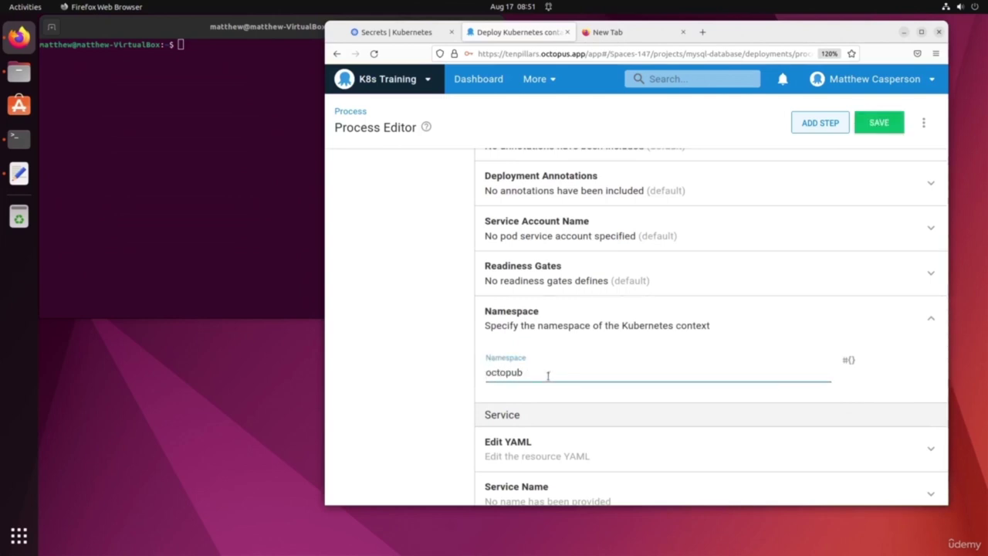
click(883, 128)
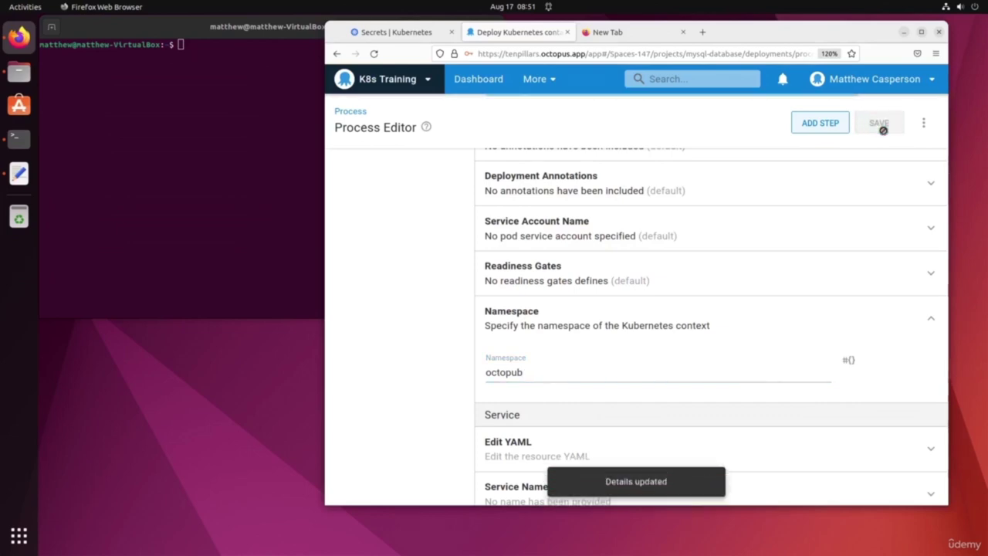
scroll(400, 328, up, 10)
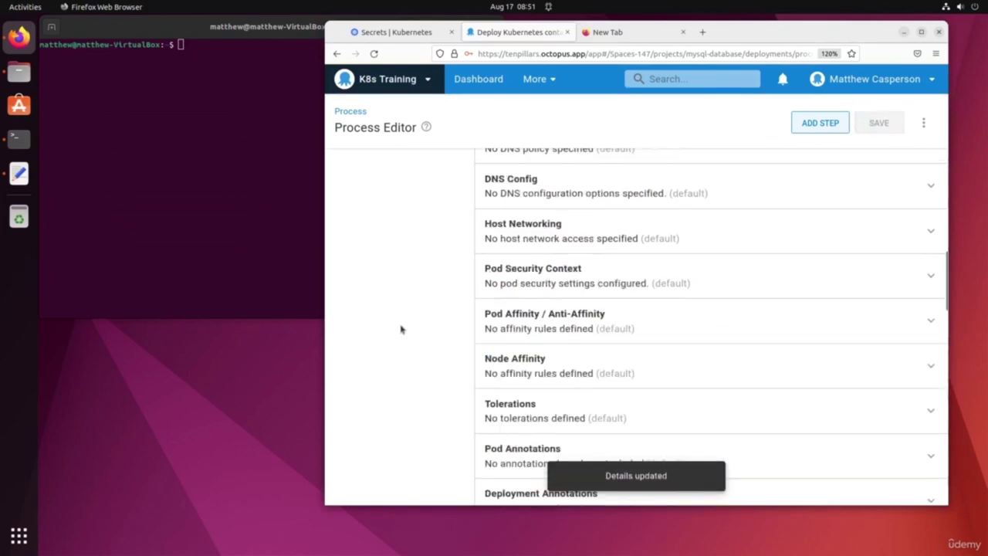
scroll(400, 328, up, 5)
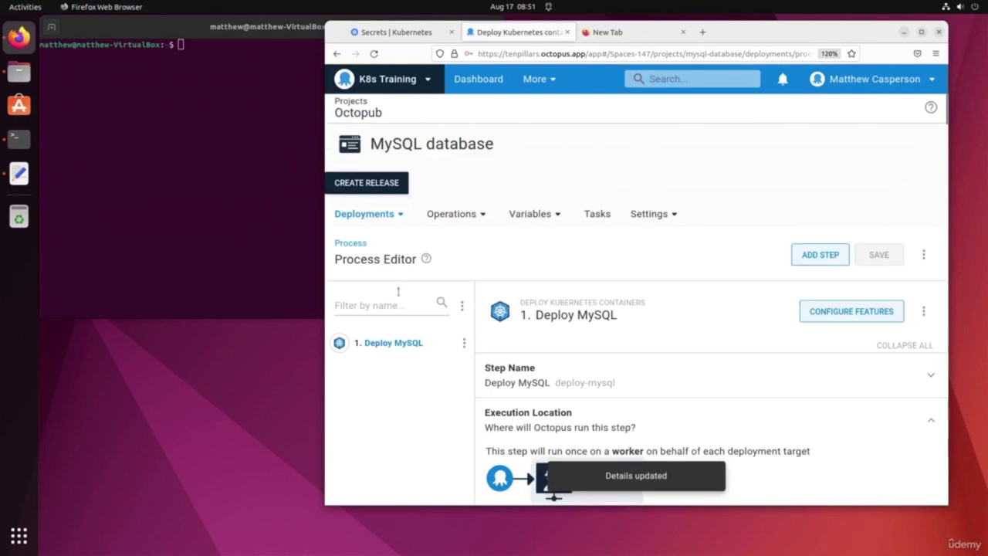
- Create release 0.0.1 of the MySQL database project
click(367, 185)
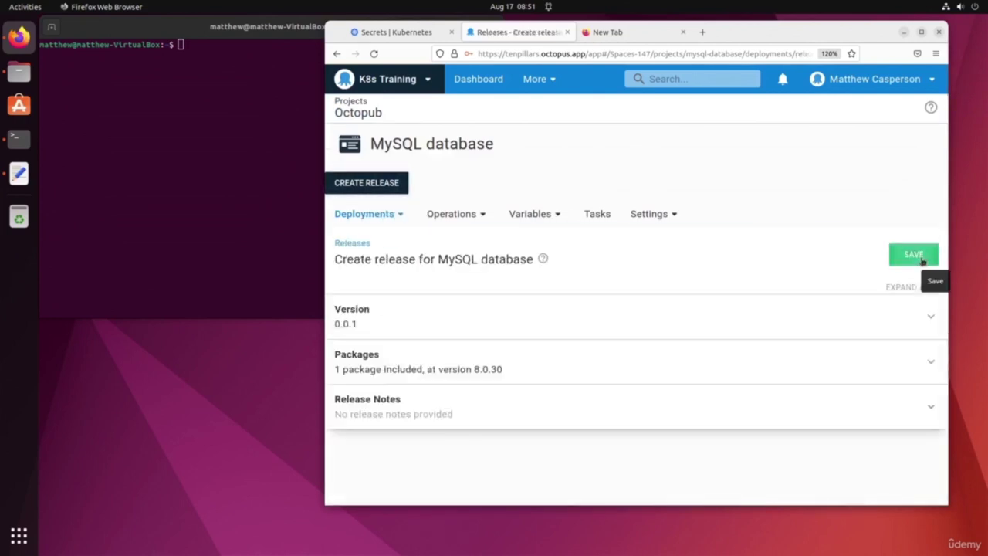
click(448, 374)
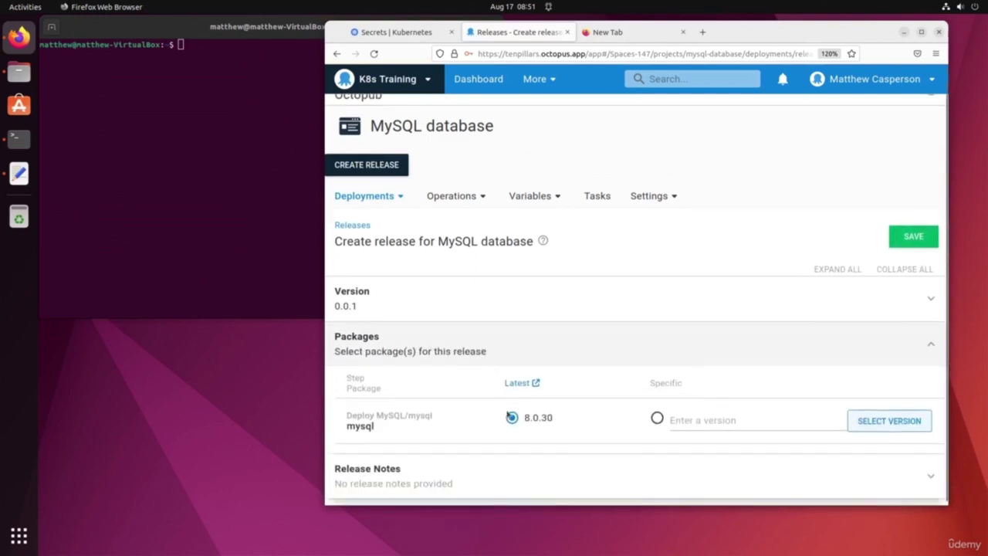
click(919, 239)
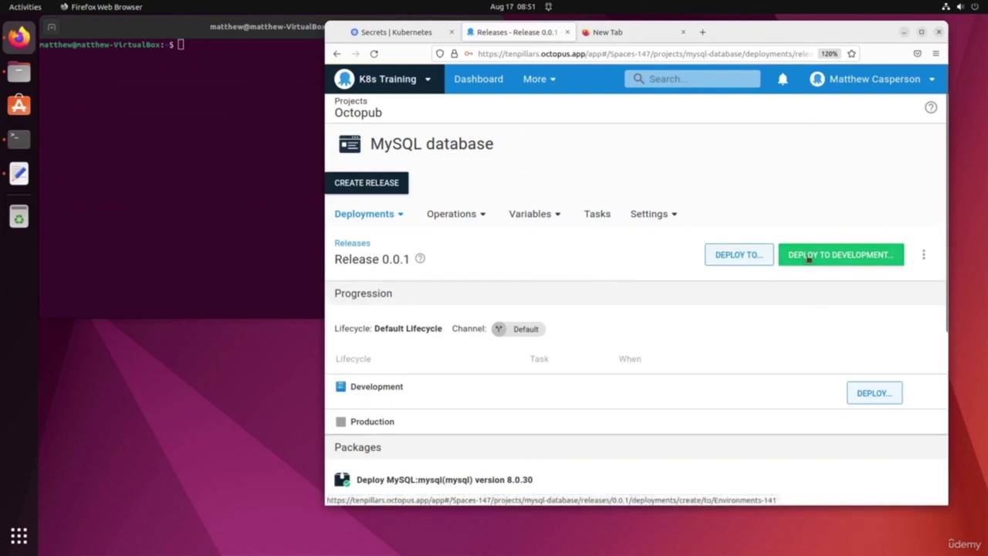
- Deploy release 0.0.1 to Development and view its task log
click(809, 259)
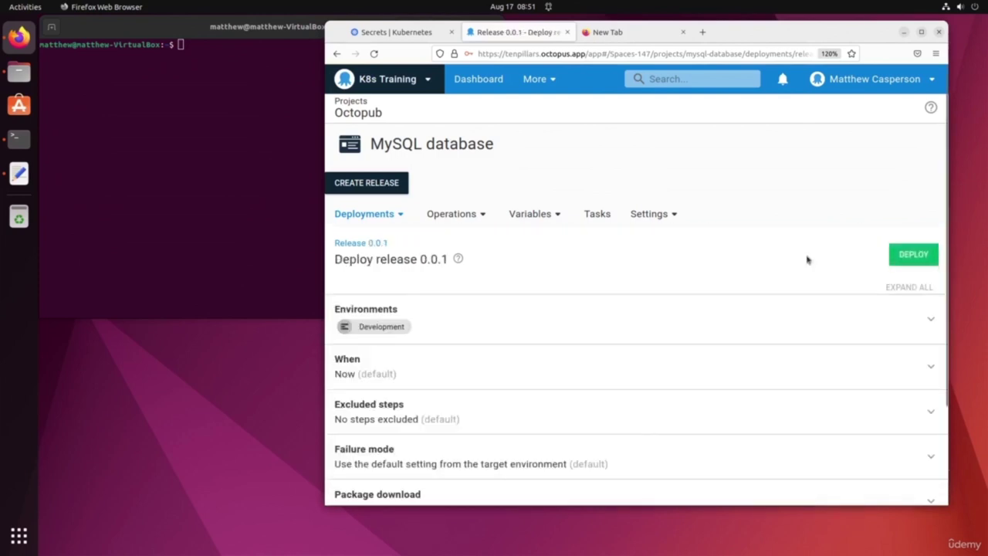
click(908, 257)
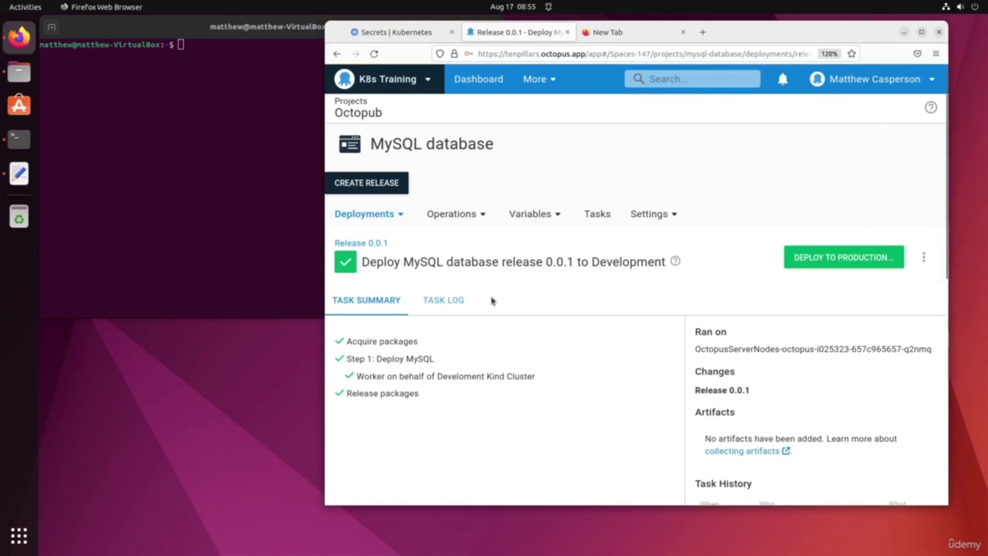
click(446, 303)
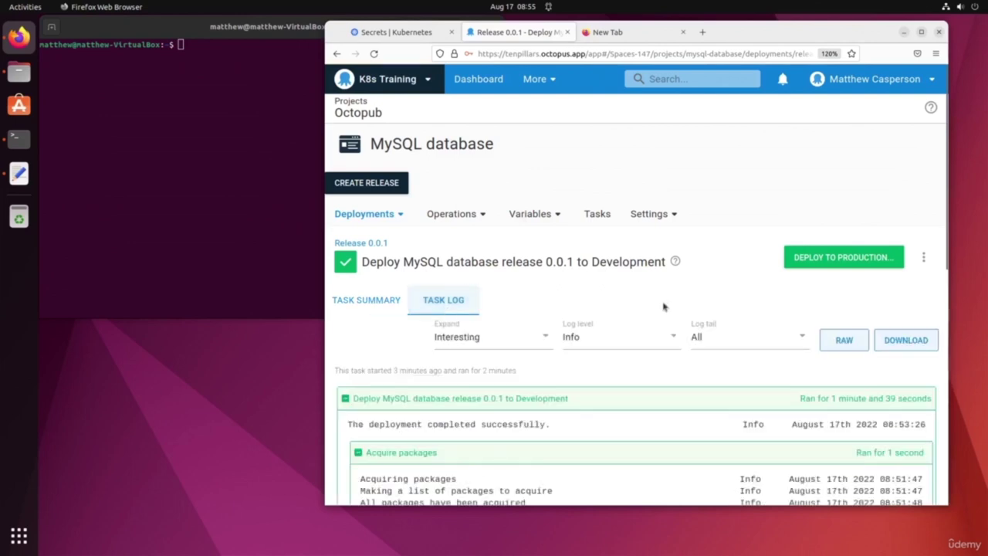
scroll(618, 282, down, 2)
click(605, 276)
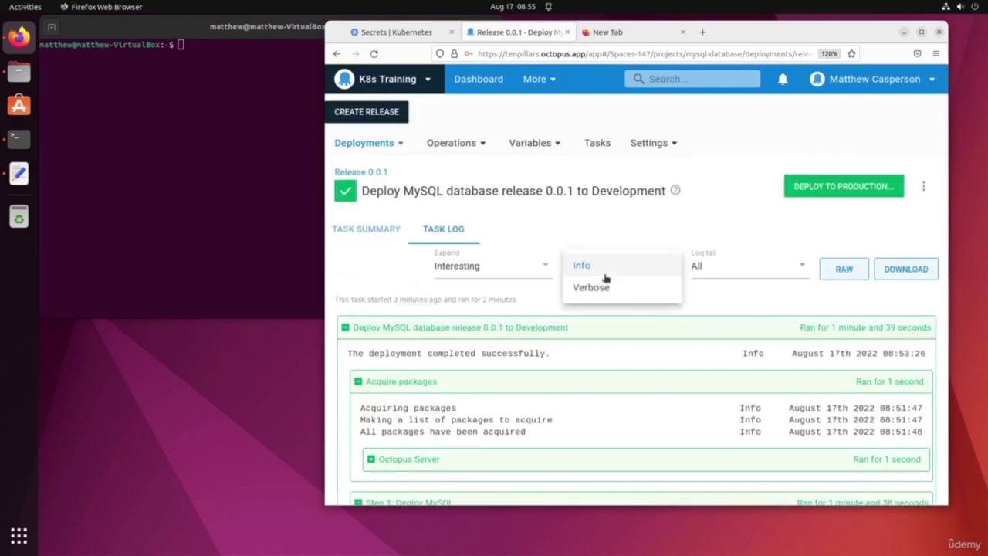
click(591, 287)
scroll(562, 307, down, 5)
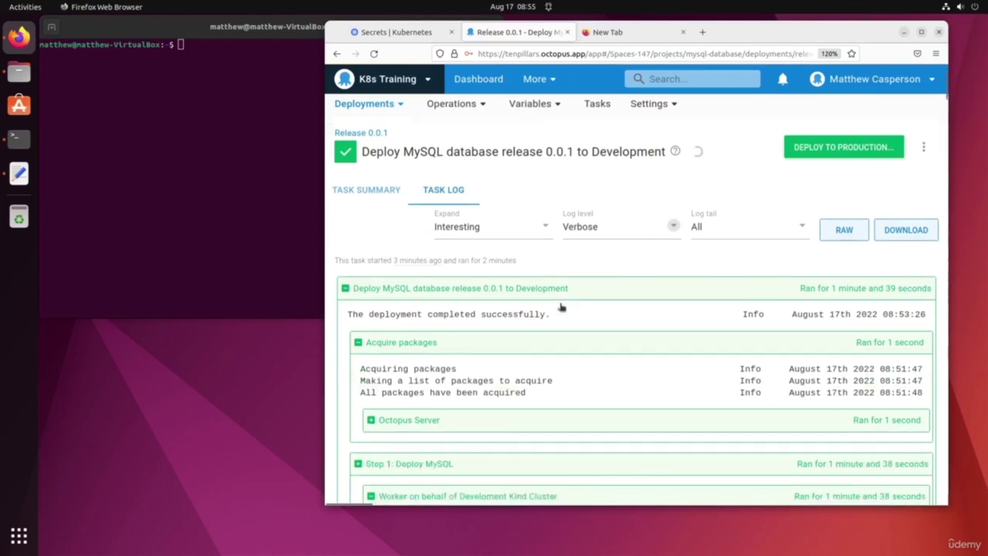
scroll(559, 307, down, 5)
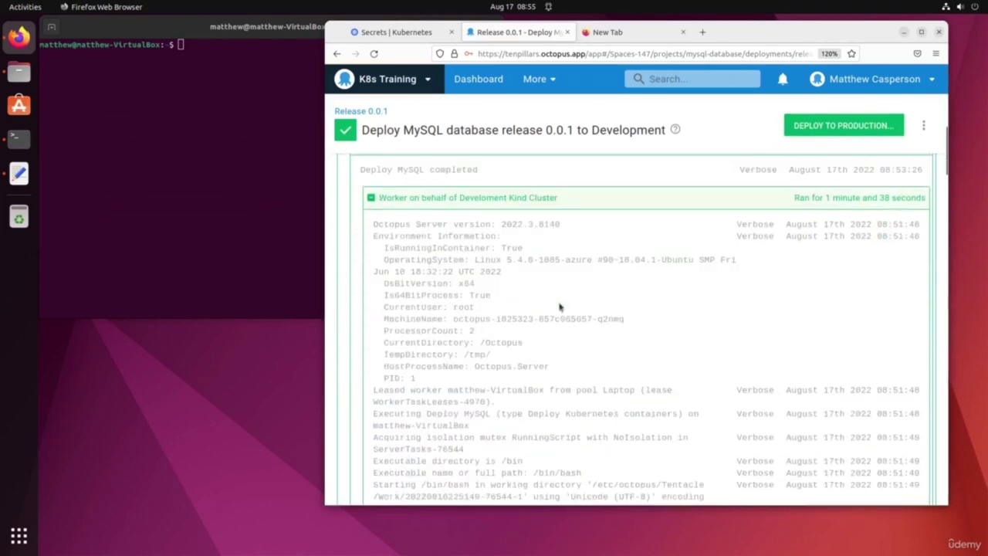
scroll(544, 298, up, 3)
scroll(439, 197, up, 2)
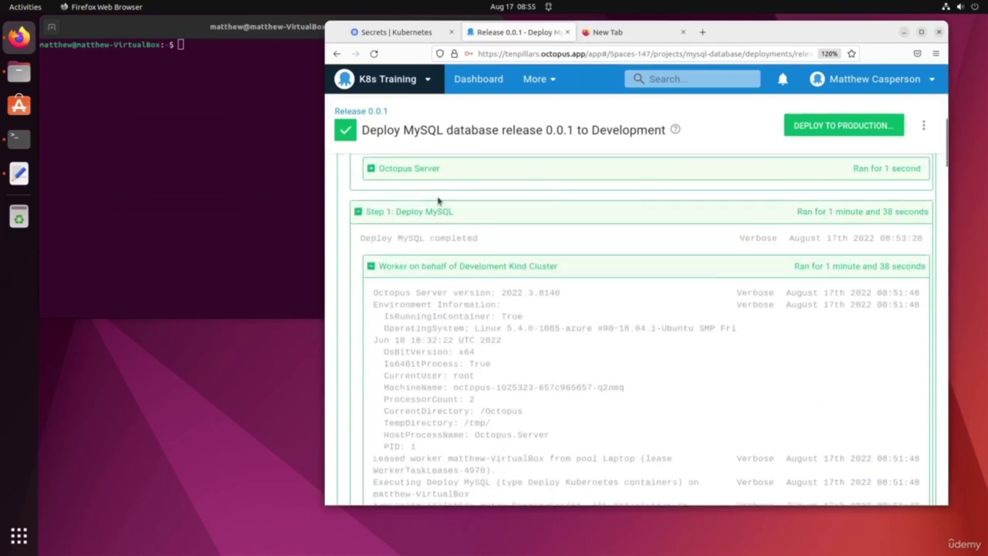
scroll(617, 334, down, 7)
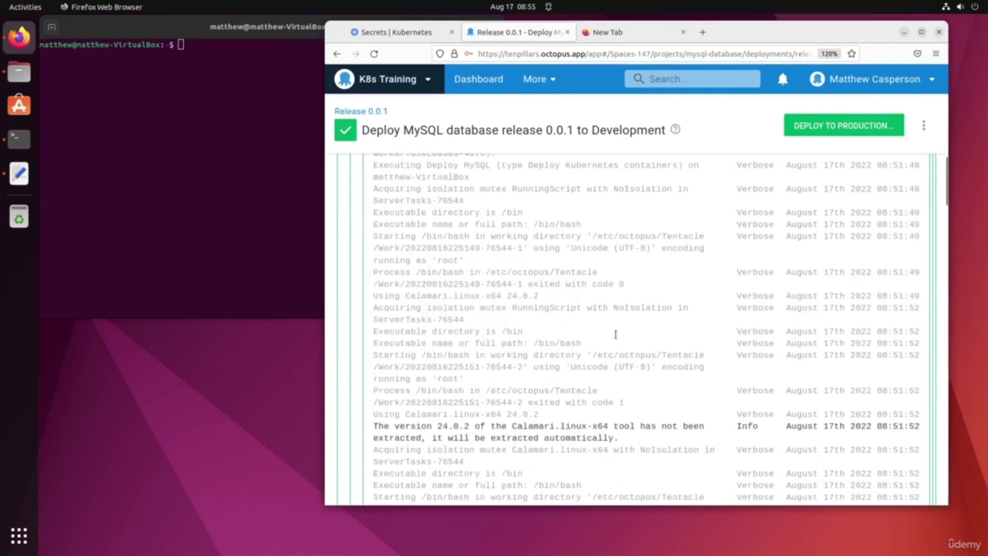
scroll(613, 334, down, 20)
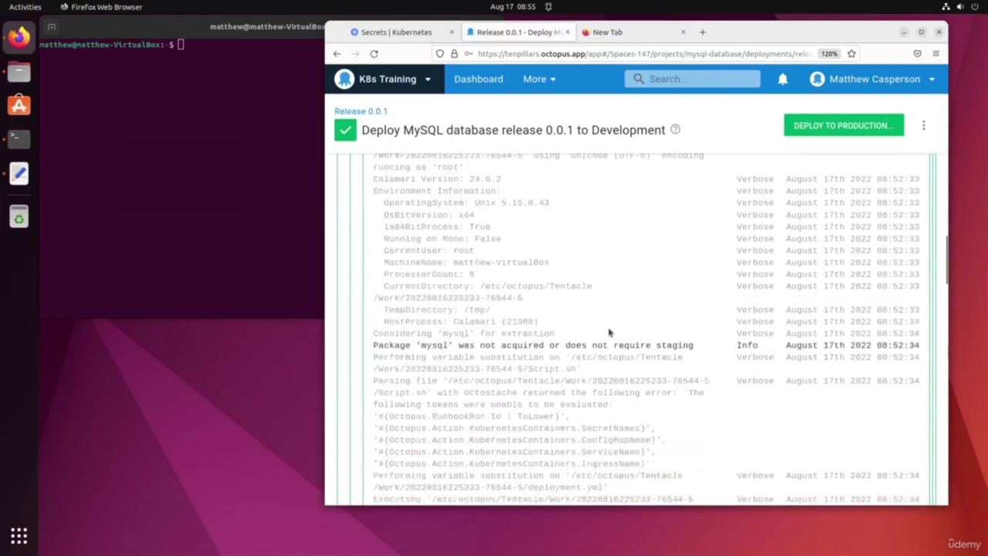
scroll(611, 332, down, 14)
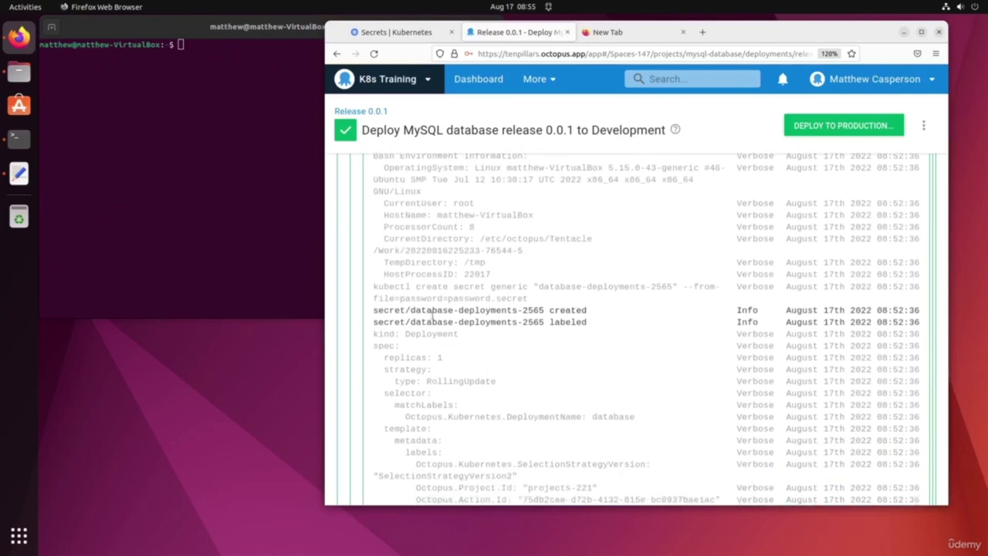
drag(372, 287, 672, 285)
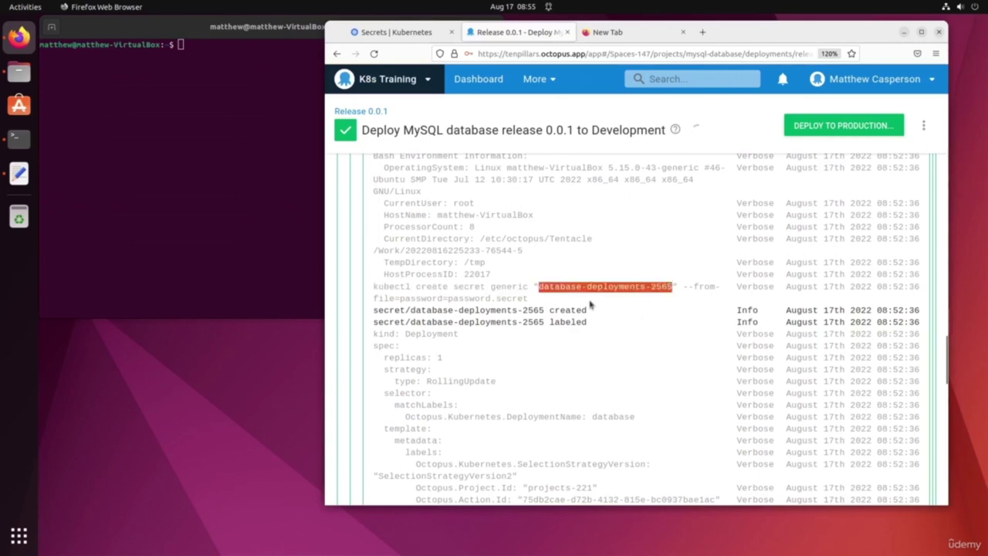
click(549, 288)
double_click(568, 291)
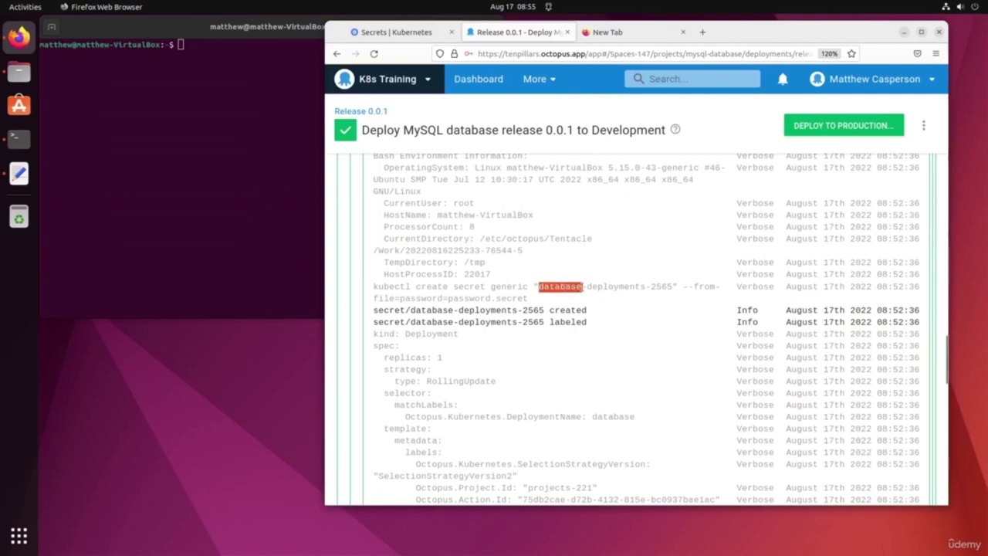
click(584, 286)
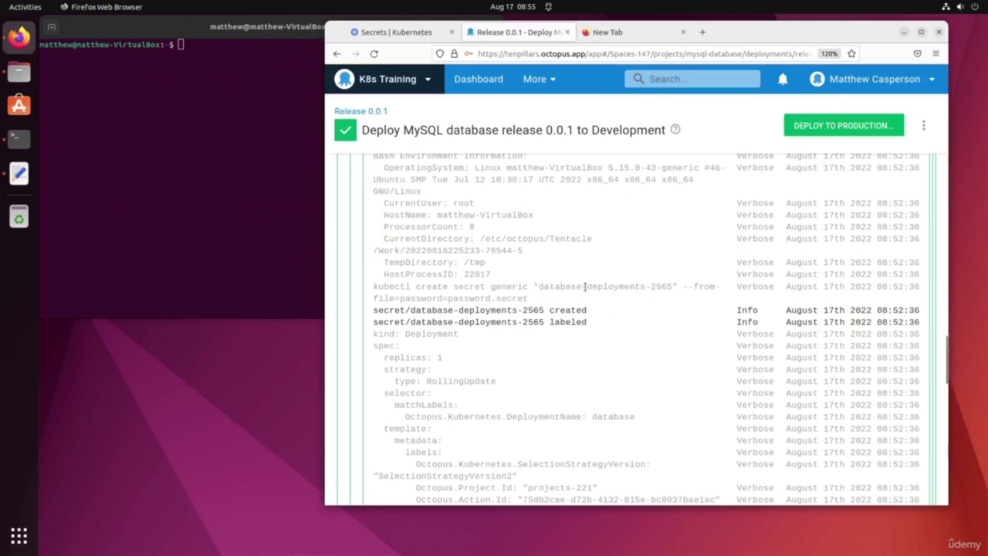
drag(584, 286, 673, 287)
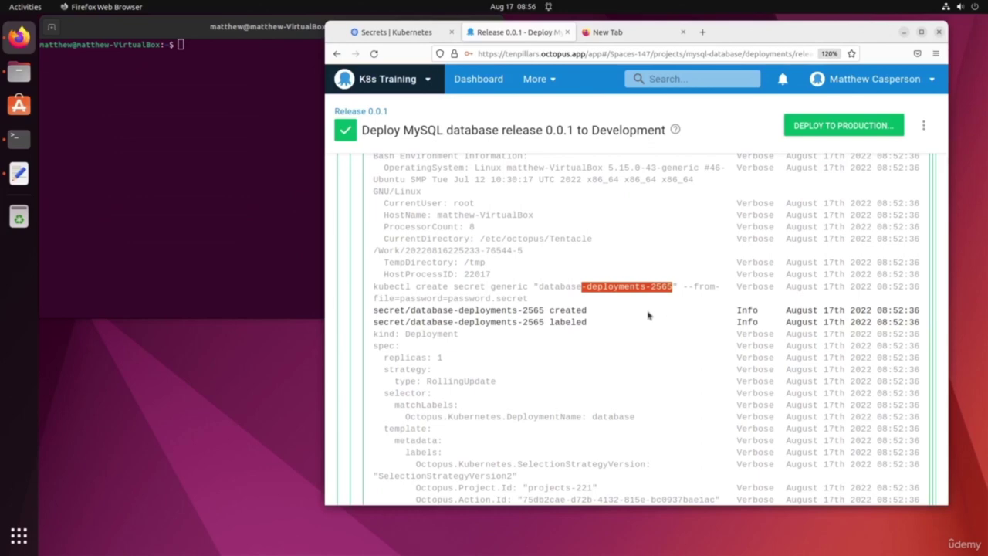
scroll(646, 315, down, 2)
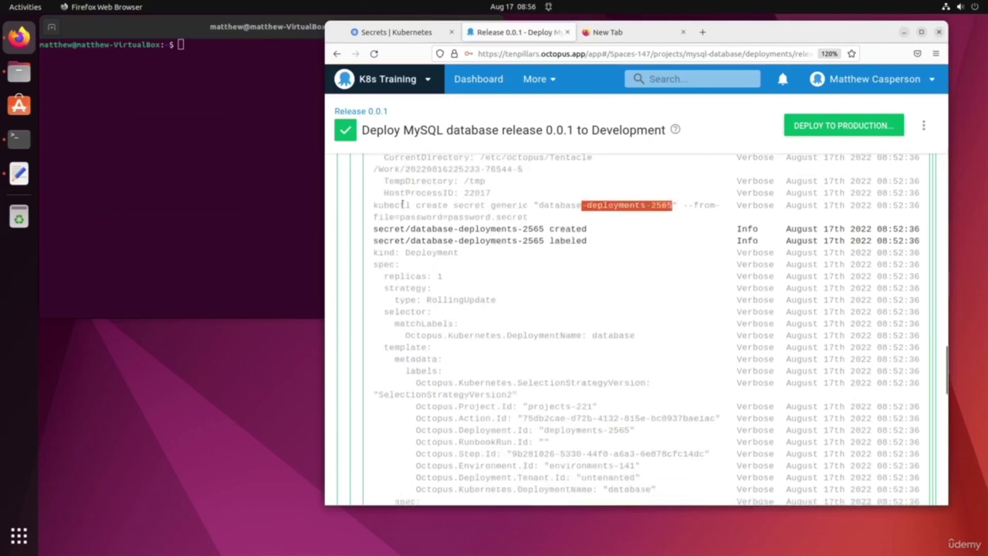
scroll(378, 191, down, 2)
drag(374, 189, 493, 238)
click(493, 237)
scroll(493, 241, down, 7)
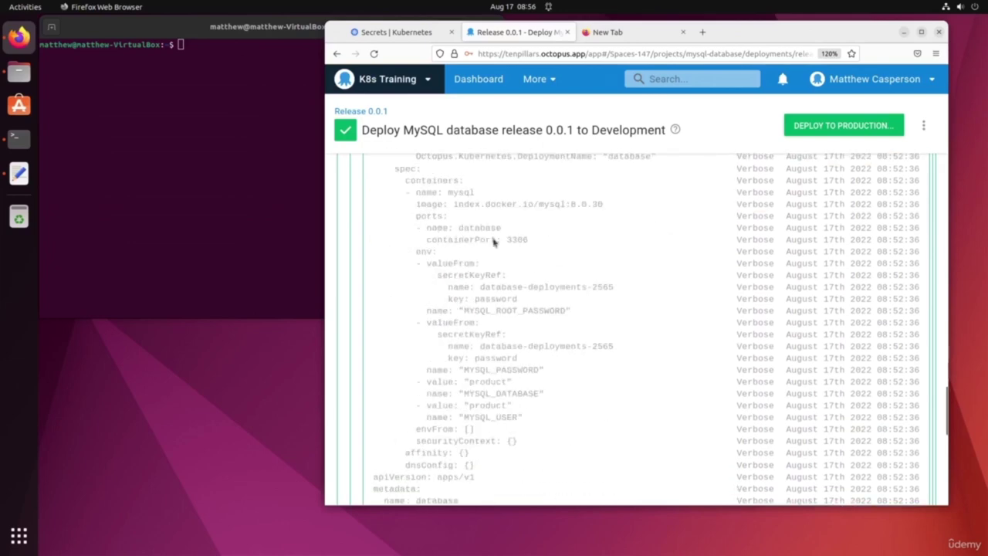
drag(481, 334, 614, 334)
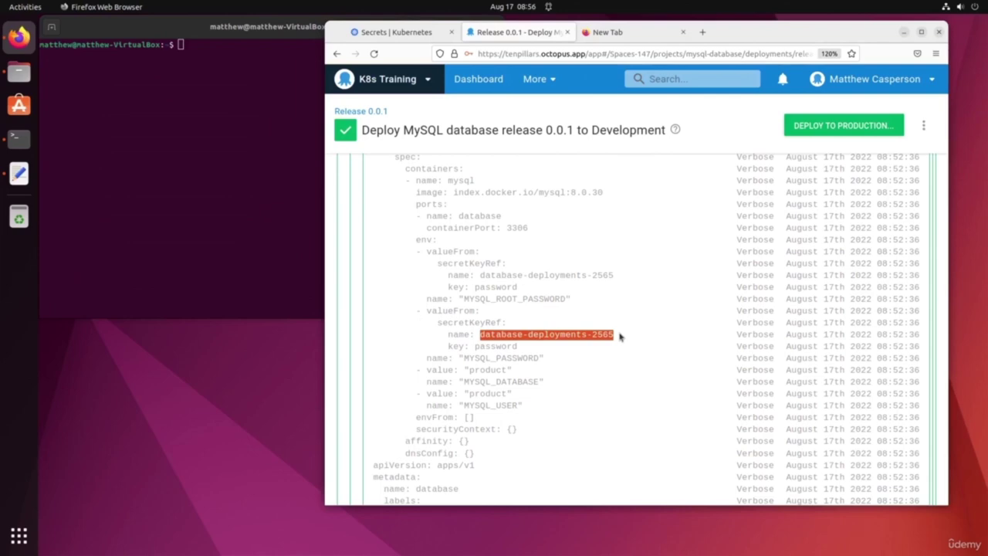
scroll(619, 336, up, 8)
scroll(617, 335, up, 5)
scroll(616, 335, down, 2)
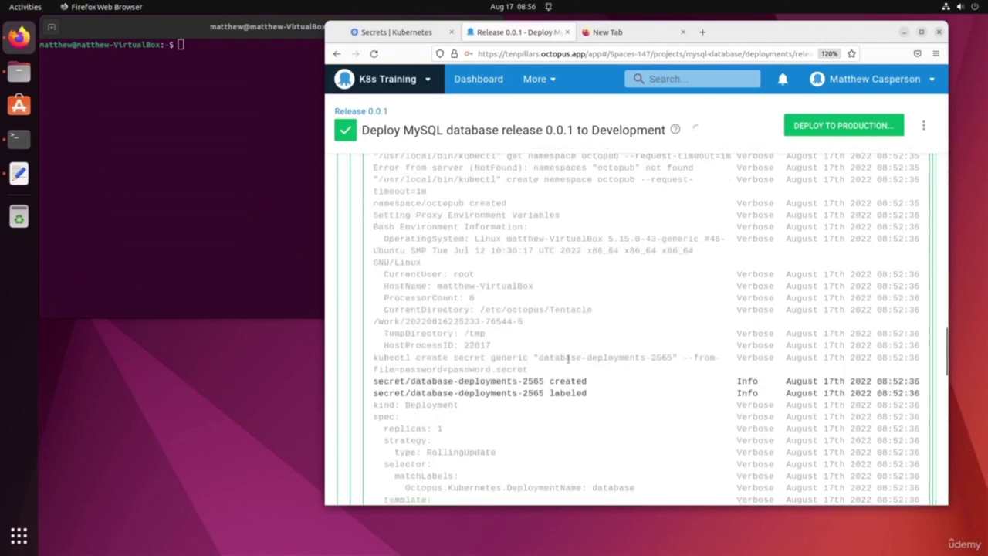
drag(538, 358, 603, 358)
drag(670, 357, 673, 357)
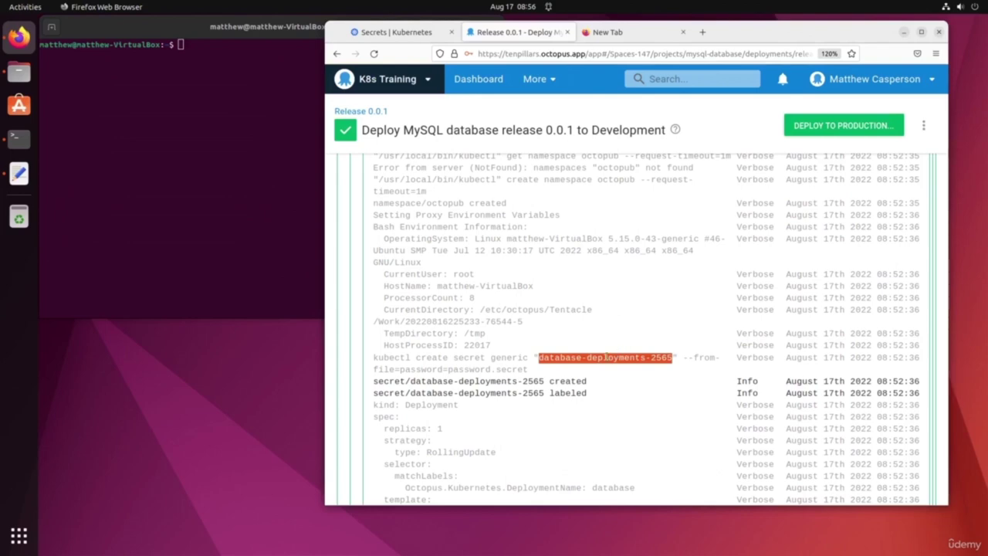
drag(583, 358, 658, 360)
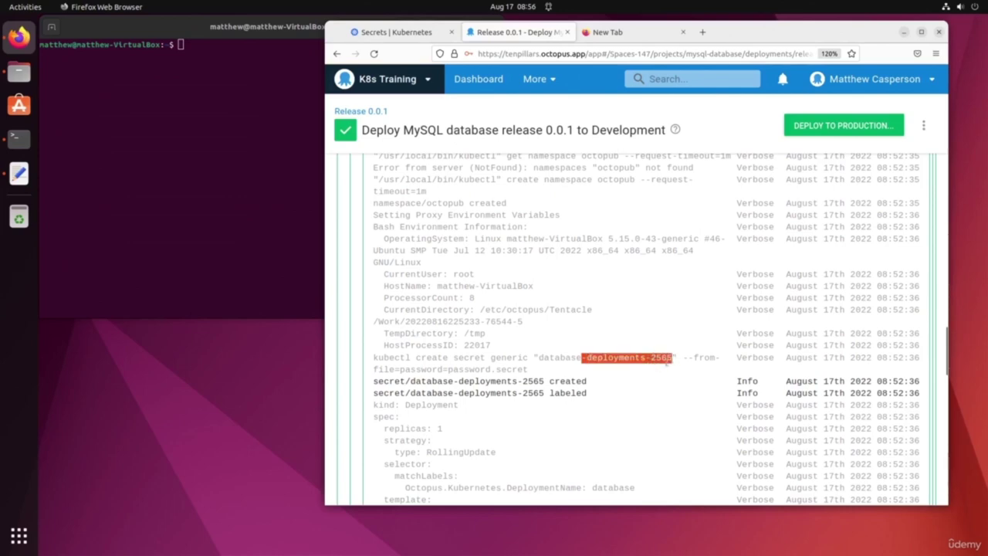
click(661, 349)
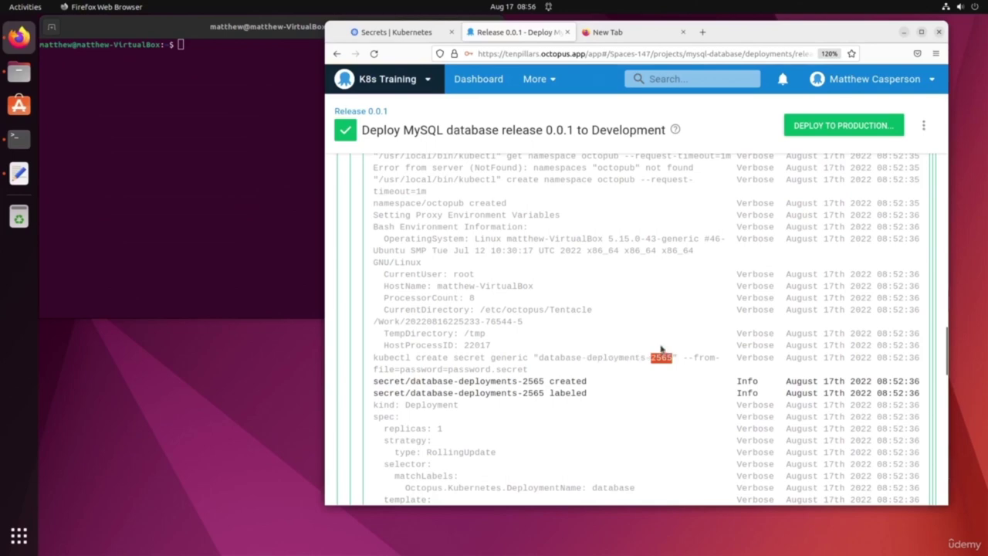
scroll(664, 345, down, 10)
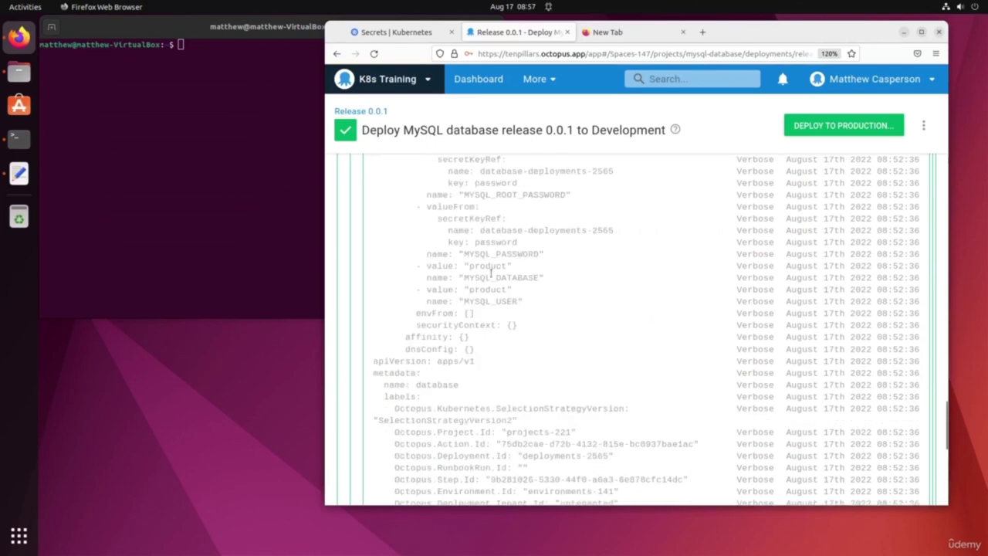
scroll(471, 262, up, 1)
drag(481, 263, 616, 264)
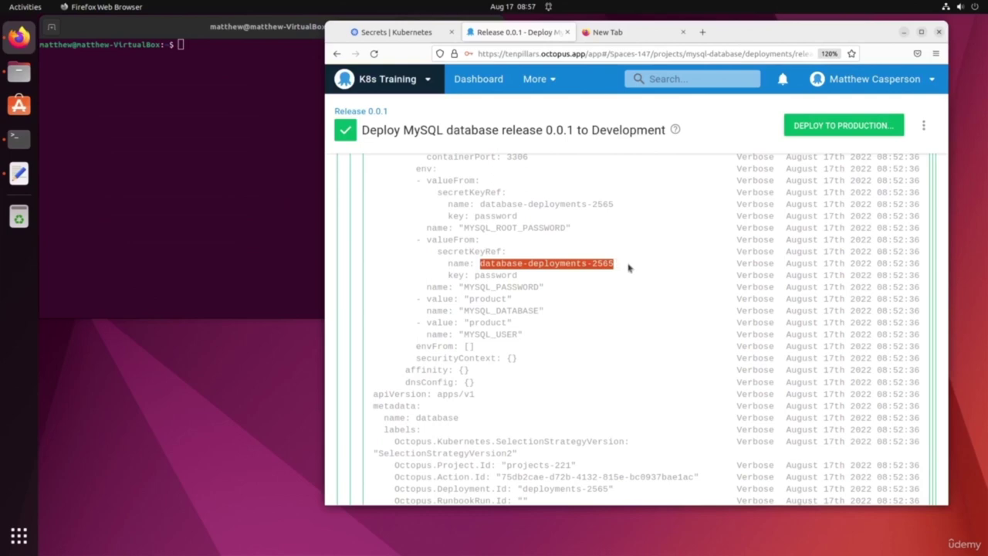
click(628, 267)
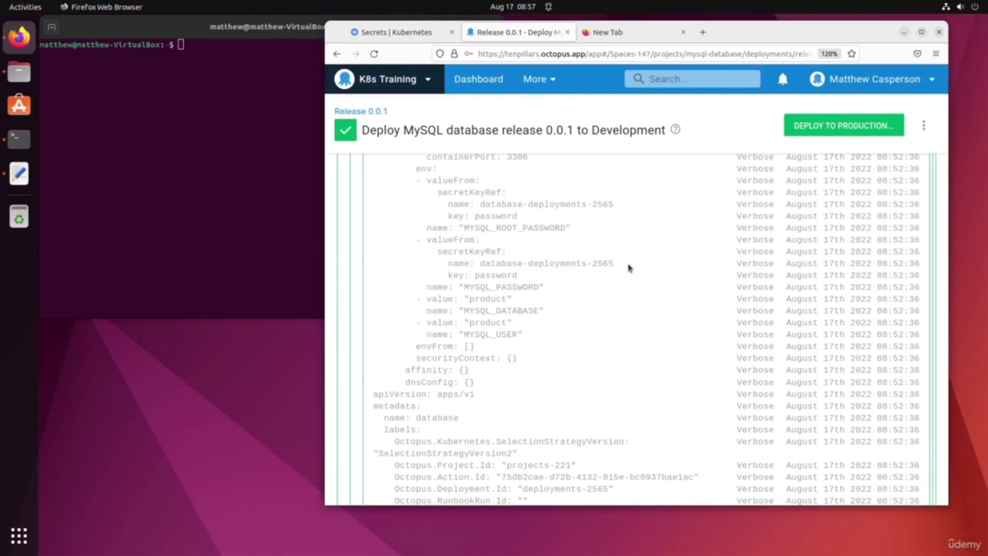
scroll(619, 265, up, 15)
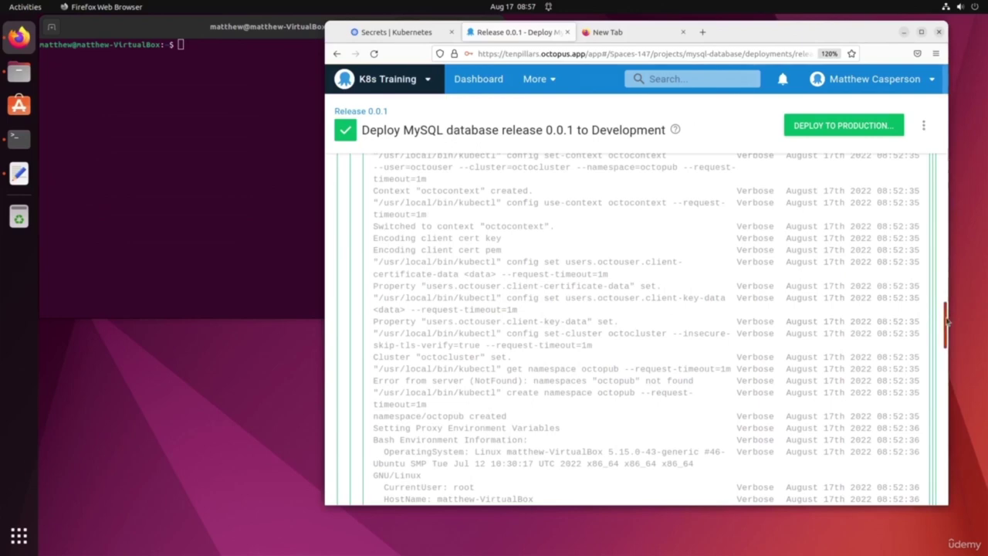
scroll(363, 231, up, 20)
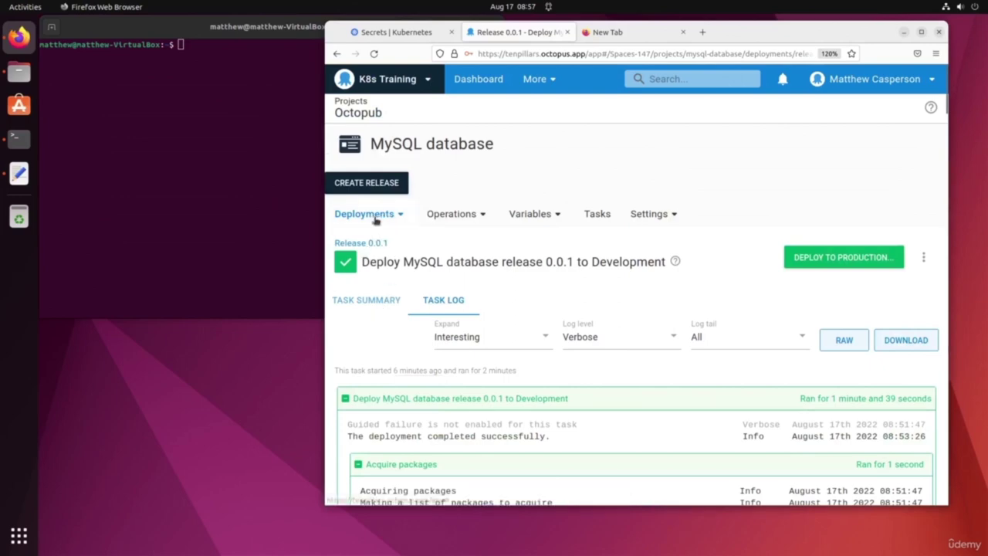
click(375, 220)
- Create release 0.0.2 and deploy it to Development
click(373, 243)
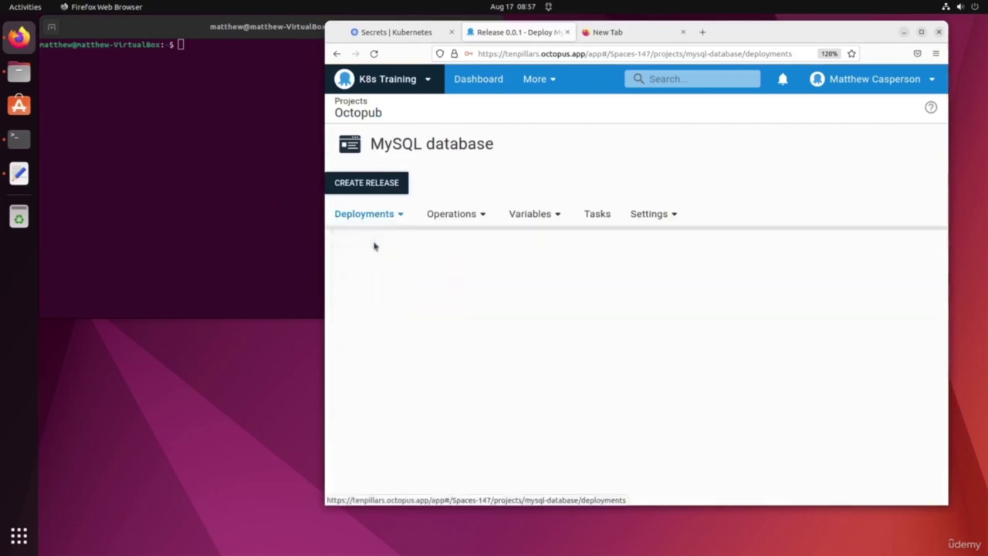
click(376, 187)
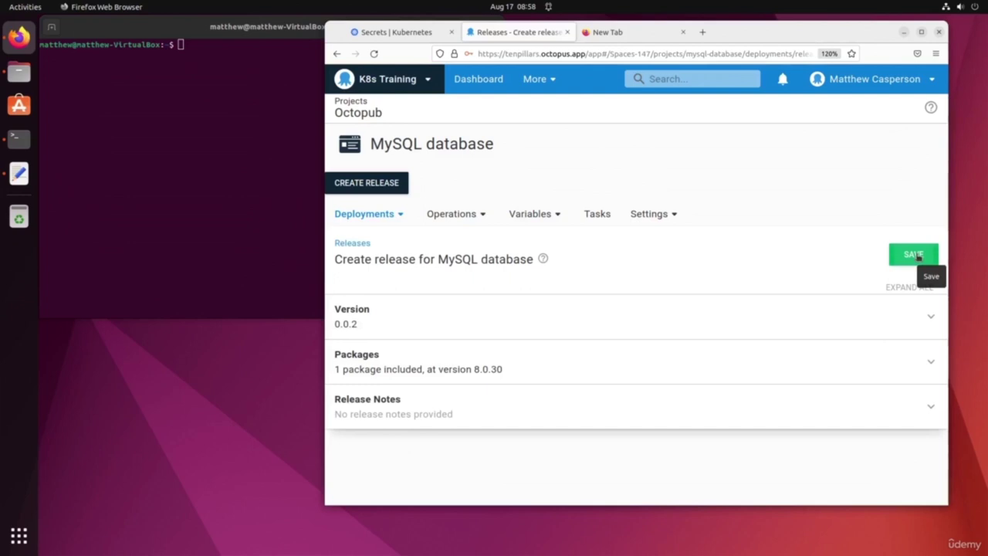
click(915, 254)
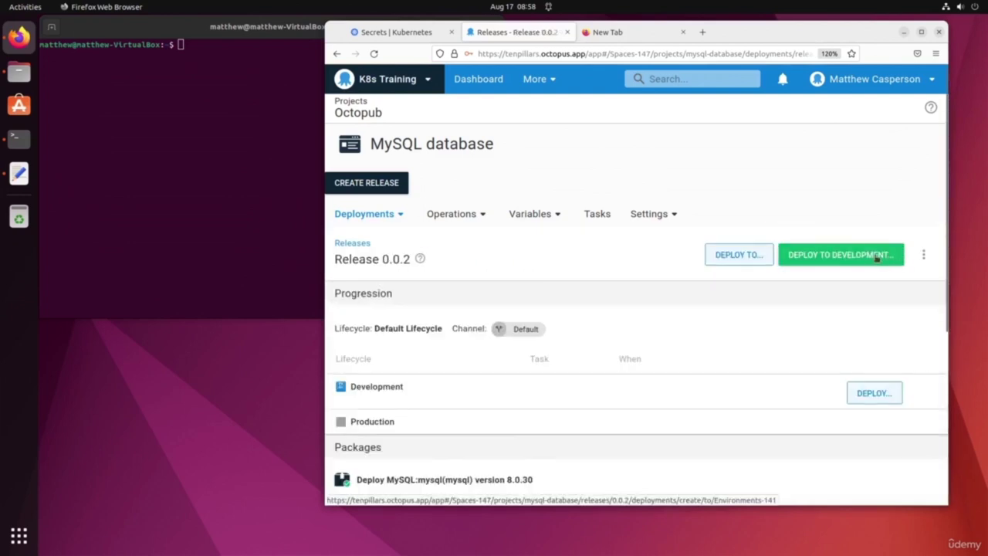
click(877, 257)
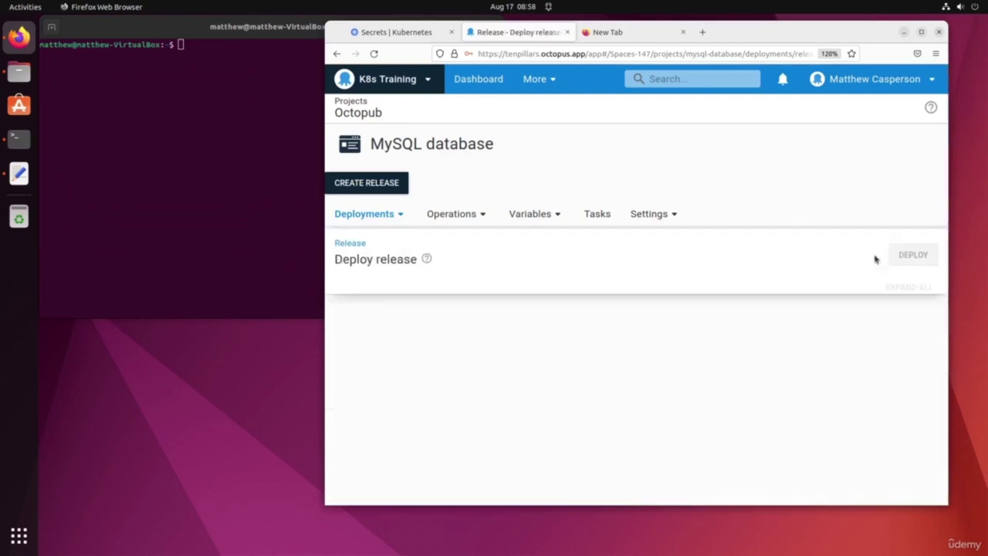
click(915, 256)
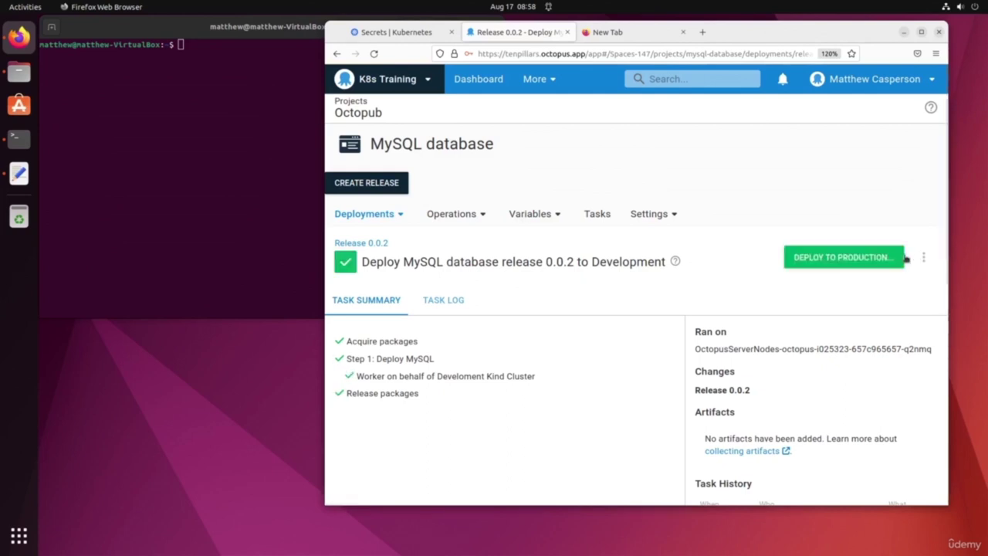
- Show the deployment's task log at verbose level with hidden lines revealed
click(455, 300)
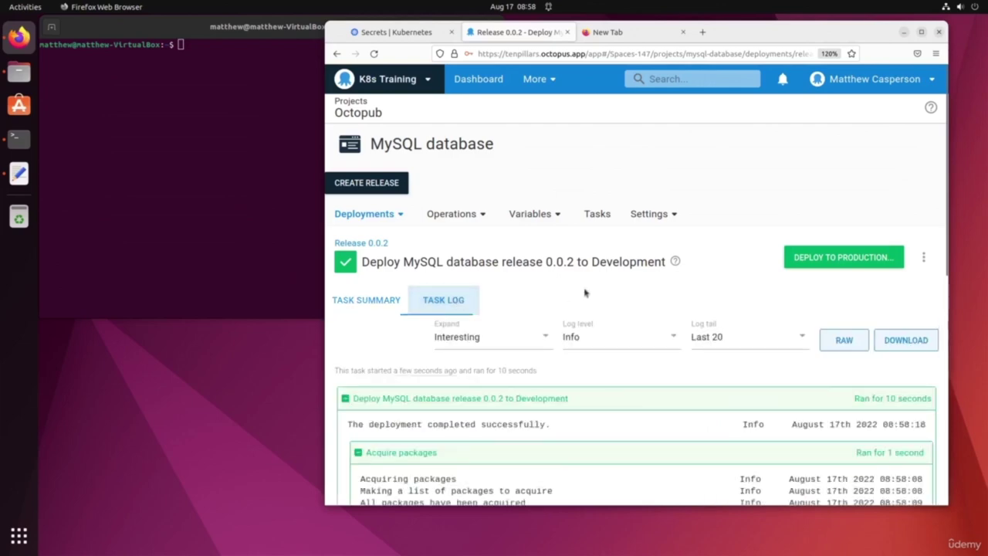
scroll(591, 193, down, 2)
click(591, 193)
click(591, 212)
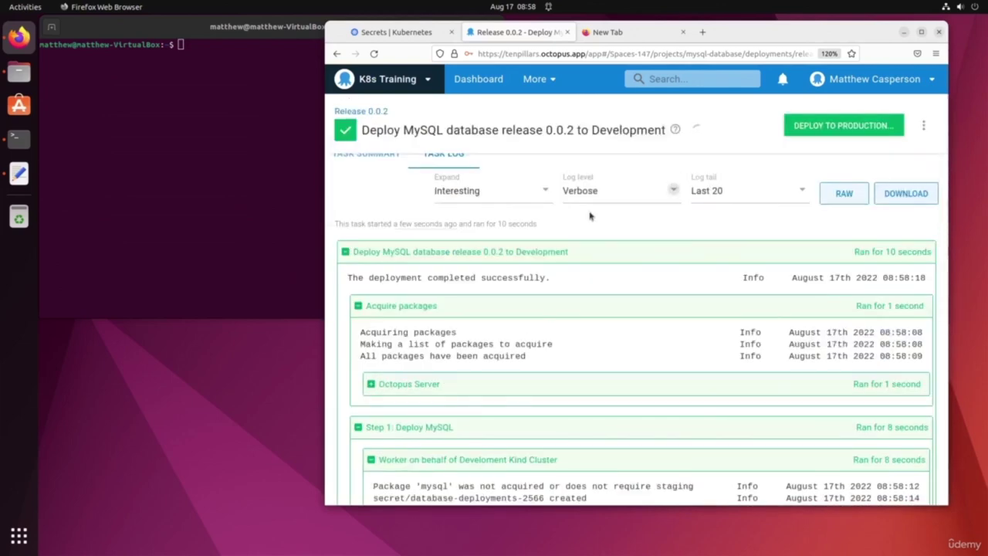
scroll(590, 215, down, 5)
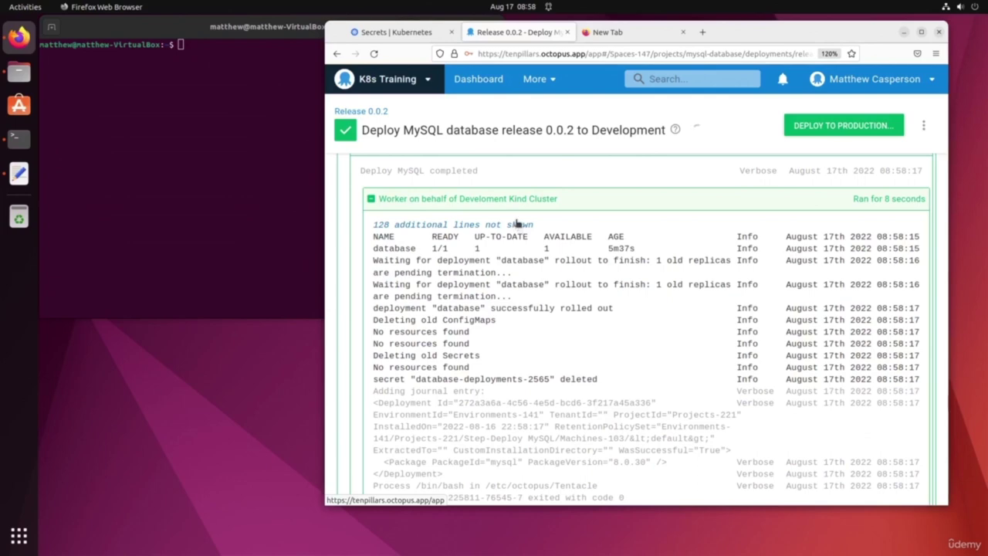
click(518, 225)
scroll(582, 272, down, 10)
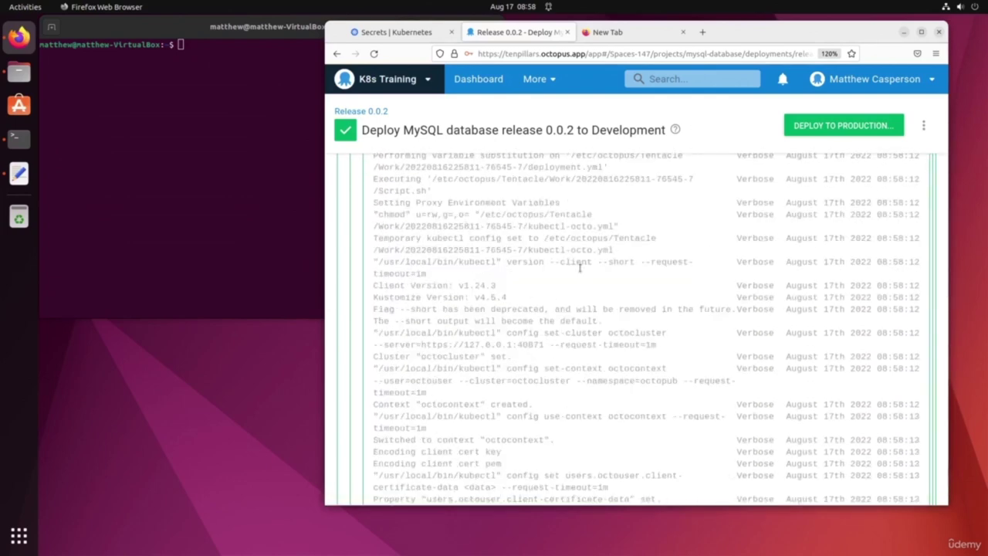
scroll(579, 267, down, 10)
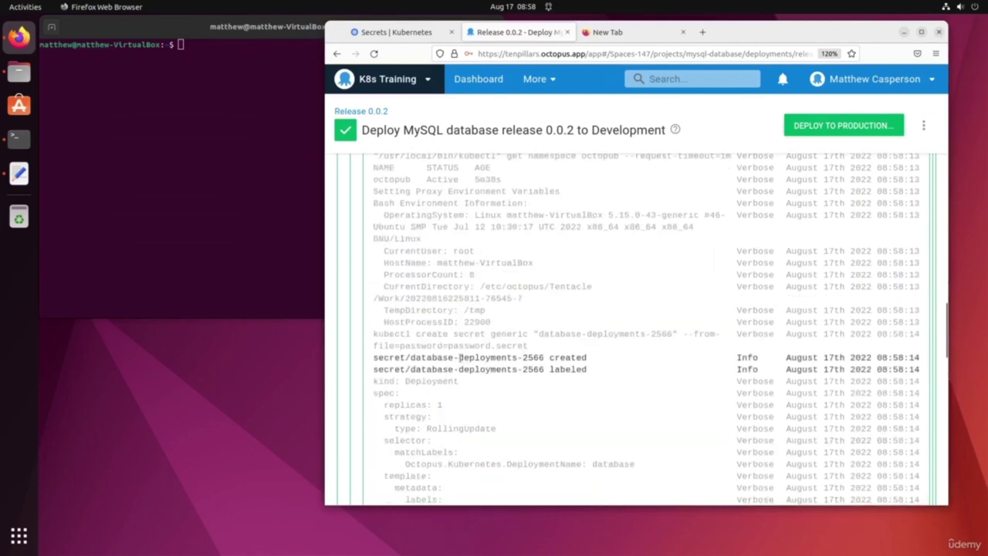
- Inspect the log's secret names: created deployments-2566, MYSQL_PASSWORD reference, deleted 2565 secret
double_click(544, 358)
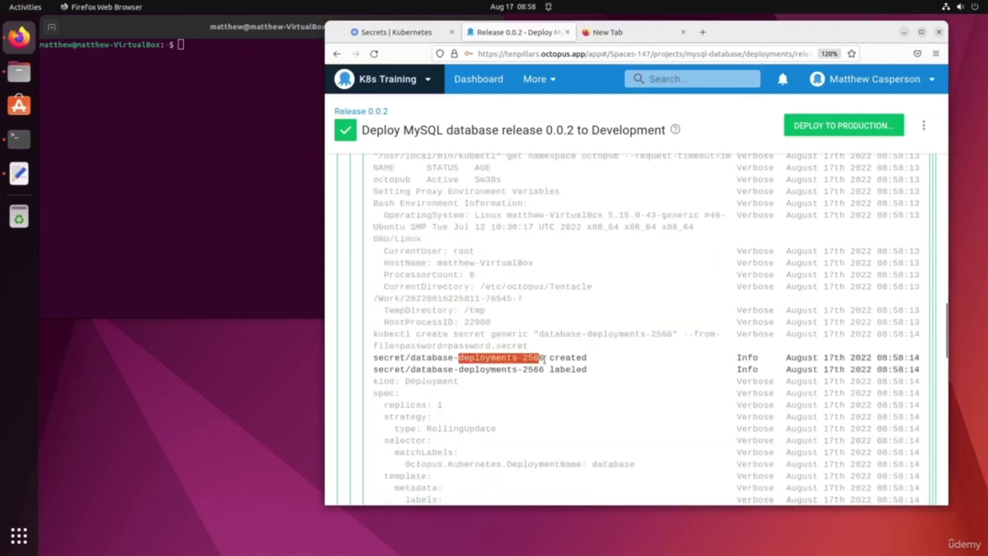
click(533, 357)
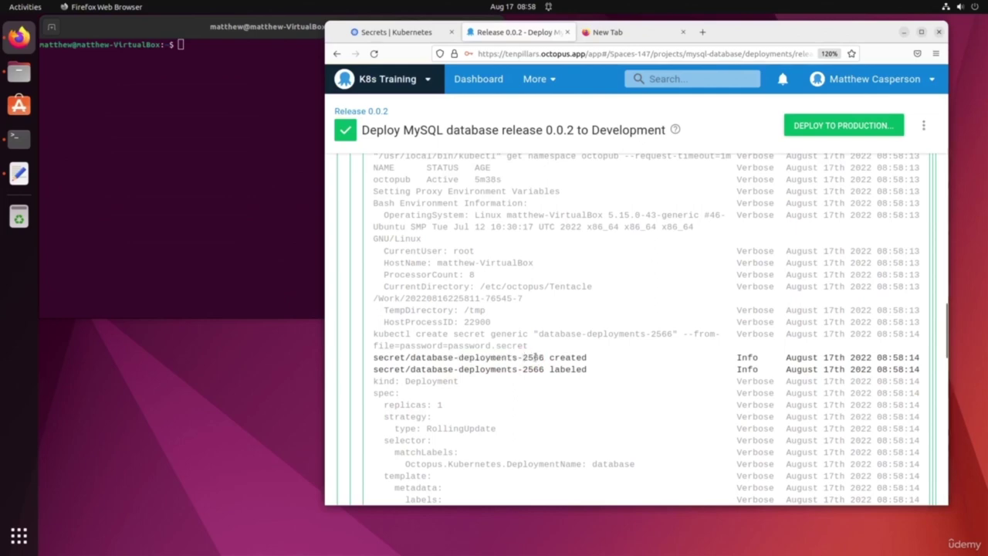
drag(546, 357, 522, 358)
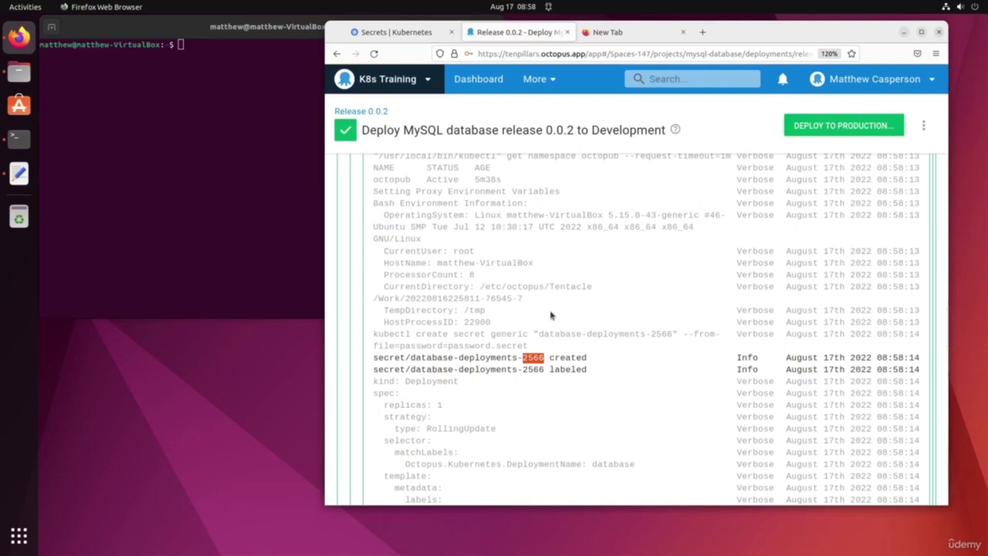
scroll(552, 321, down, 6)
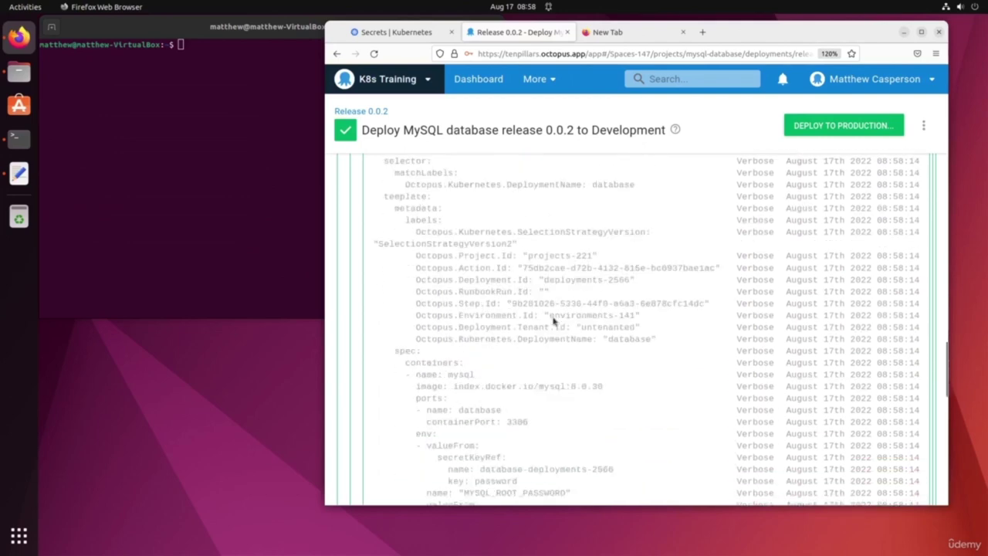
scroll(553, 321, down, 7)
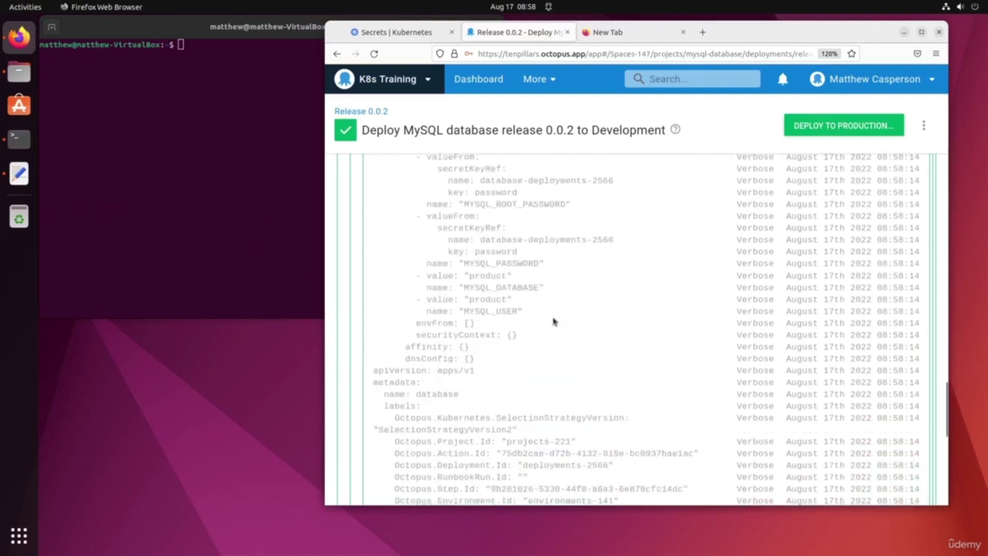
scroll(553, 321, up, 3)
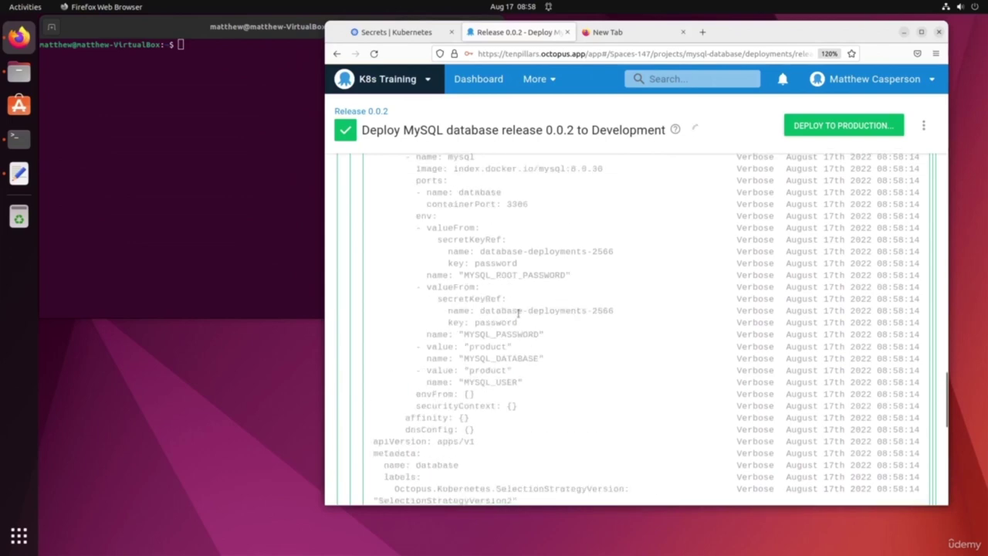
drag(480, 310, 619, 311)
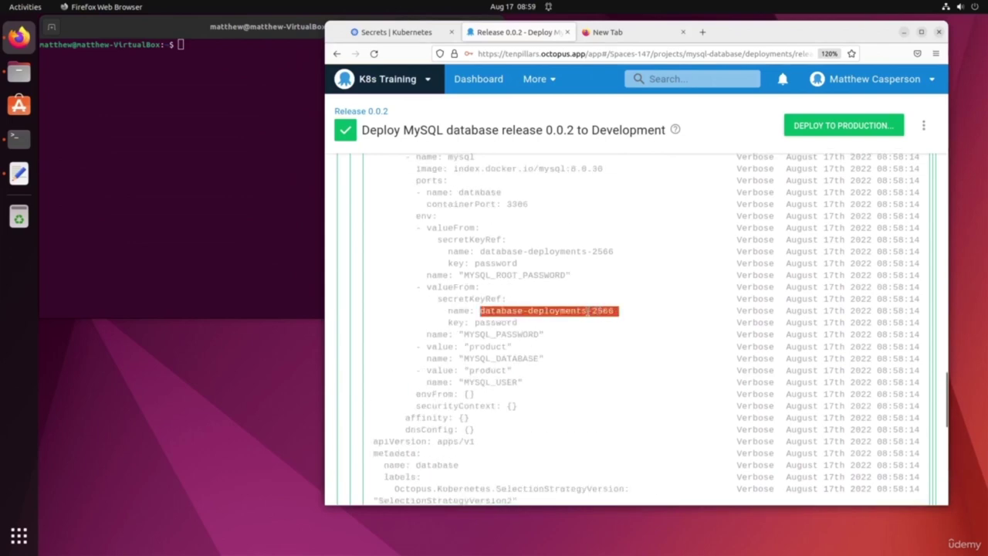
scroll(638, 322, down, 9)
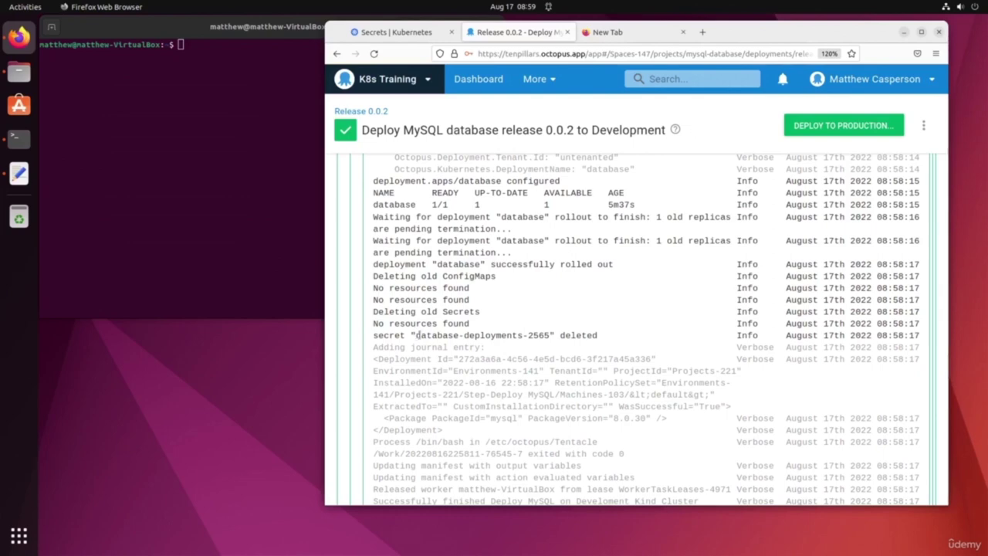
drag(530, 334, 550, 335)
triple_click(561, 335)
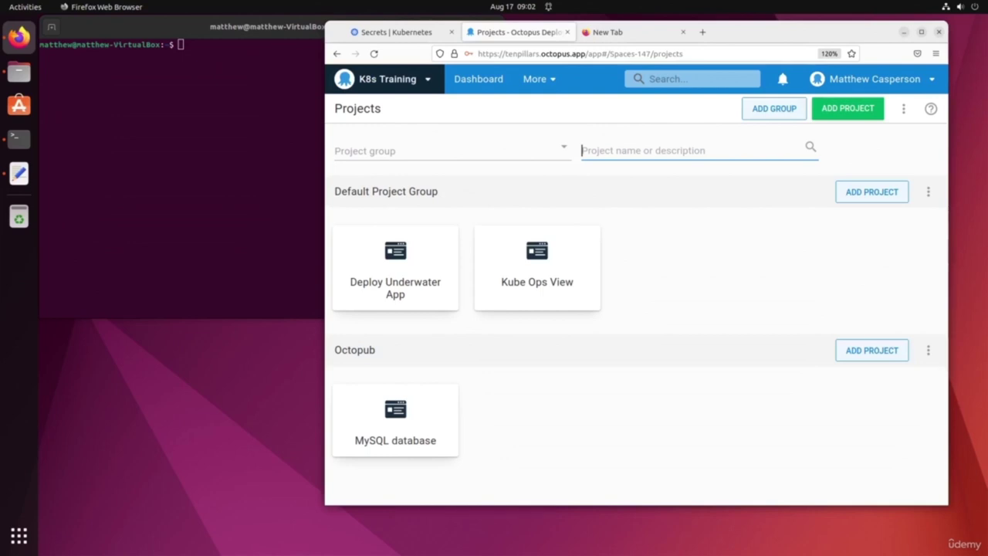
- Add a project named 'Products Service' to the Octopub group
click(853, 354)
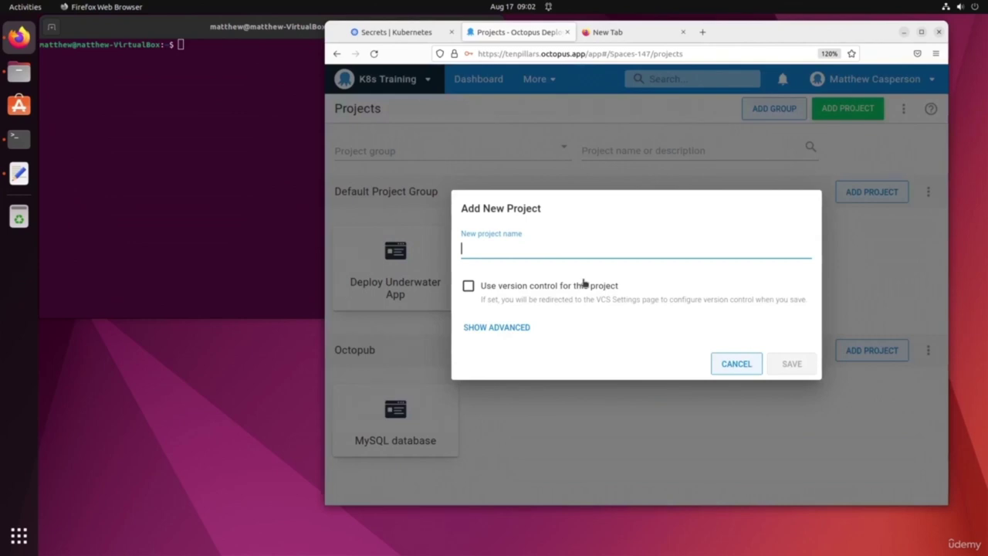
text(Products Service)
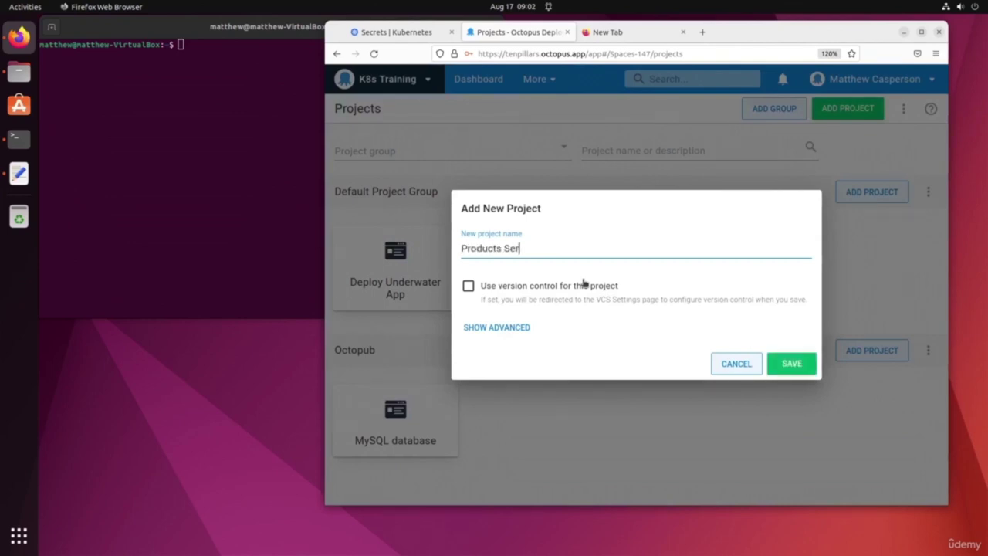
key(Return)
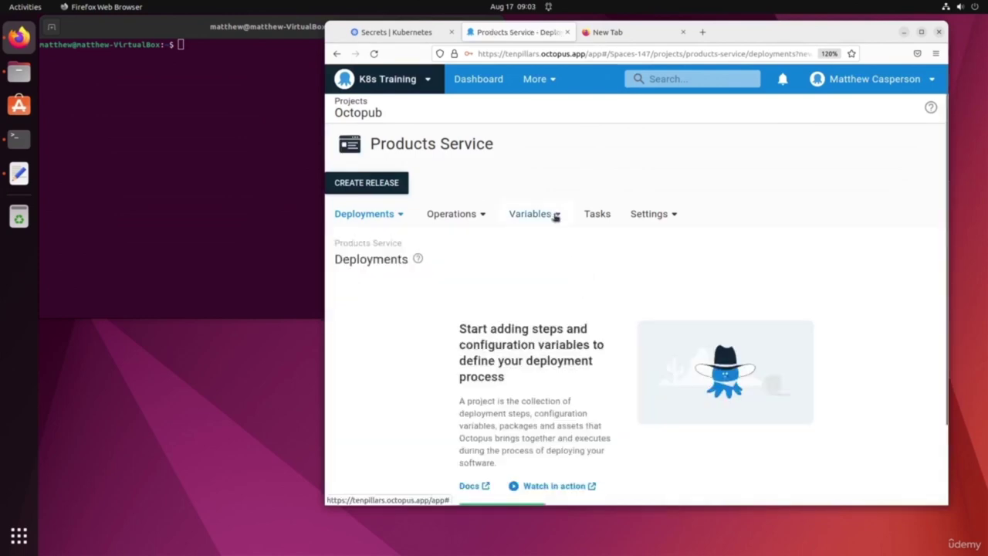
- Add a project variable Database.Password with the pasted sensitive value and save
mouse_move(554, 217)
click(532, 248)
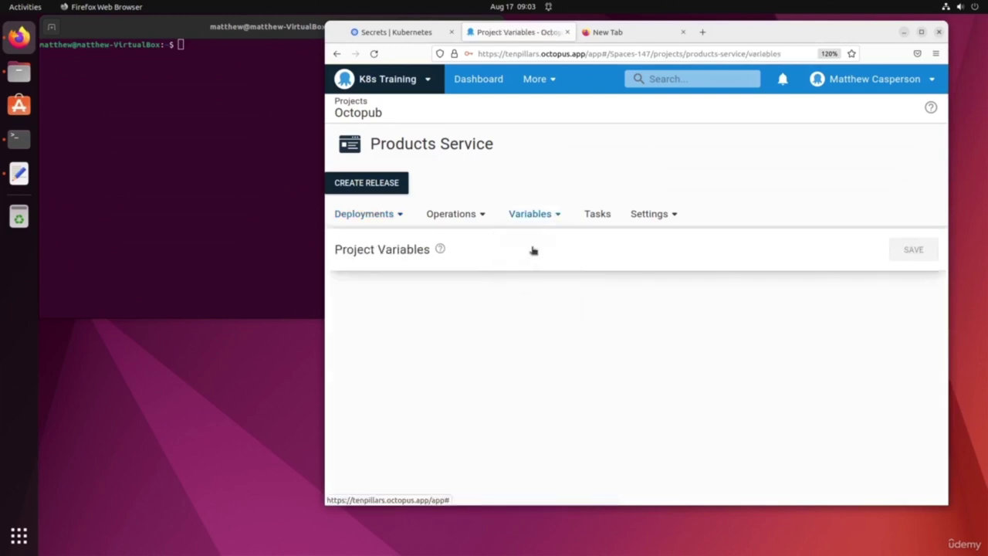
click(374, 362)
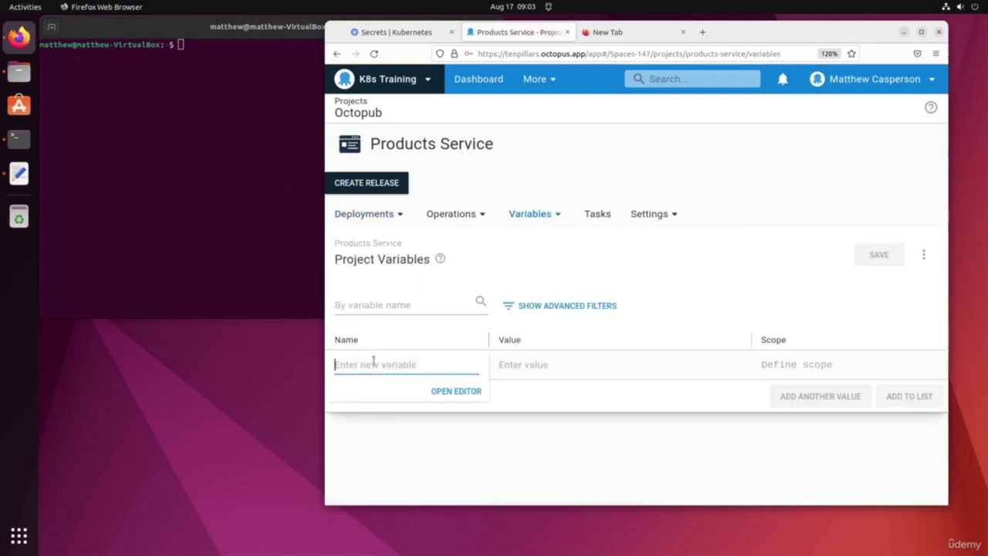
text(Database.Password)
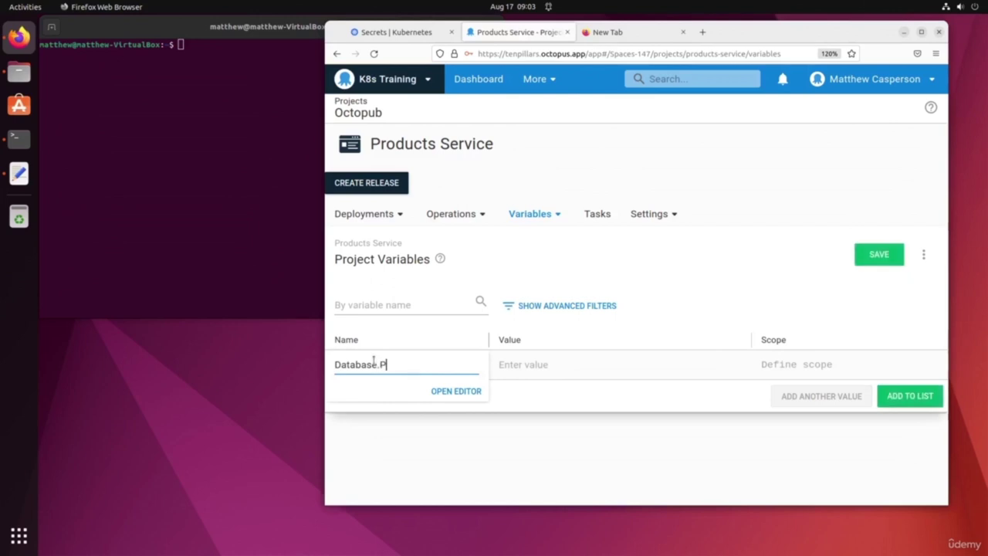
click(574, 368)
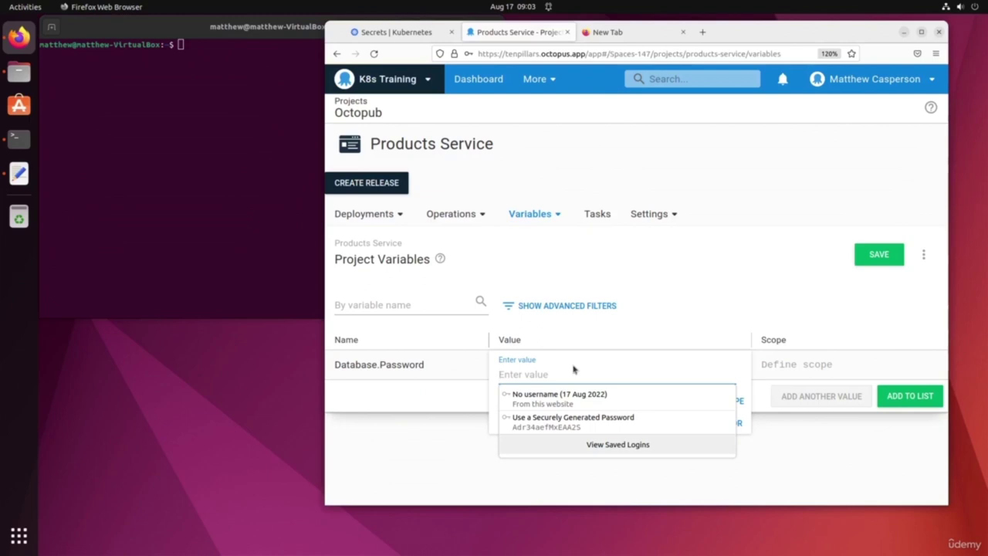
key(ctrl+v)
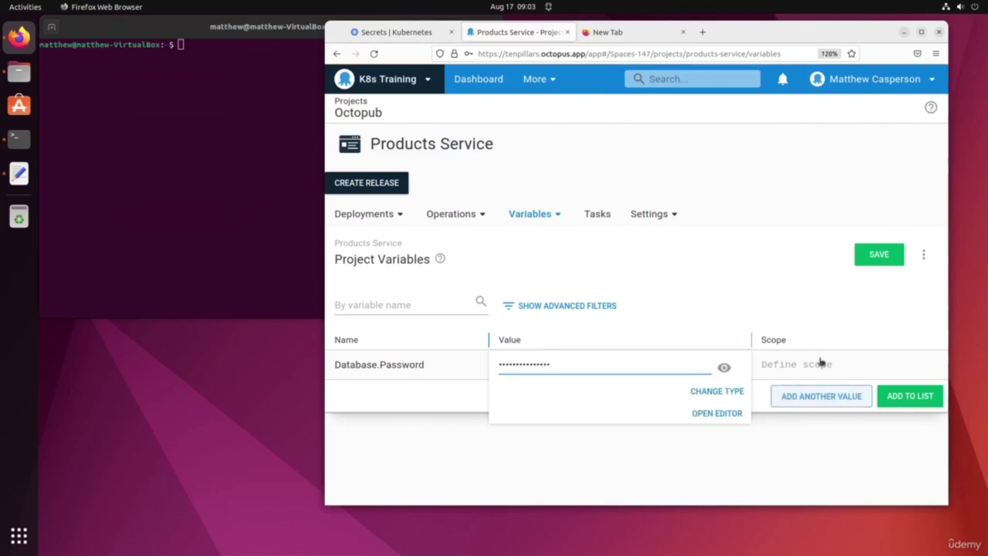
click(900, 398)
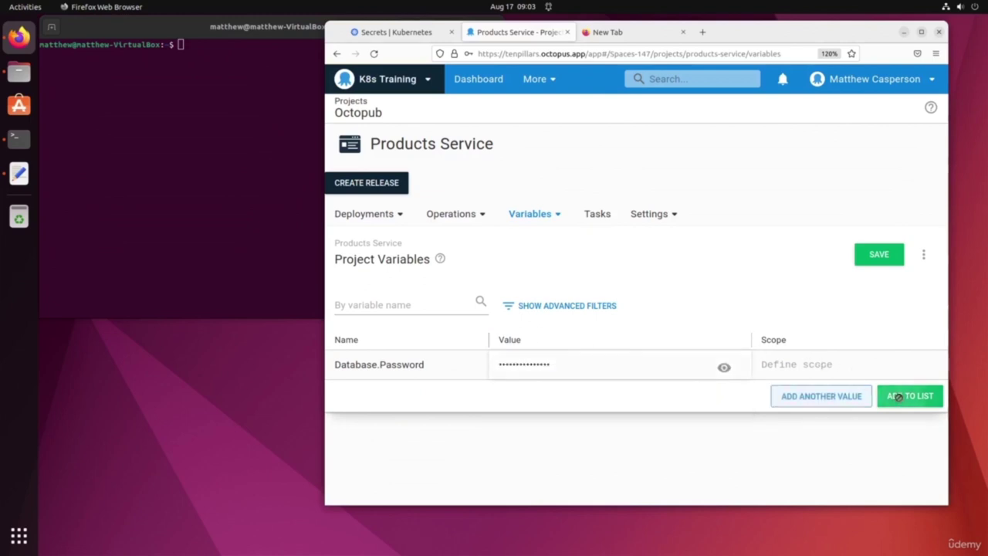
click(879, 253)
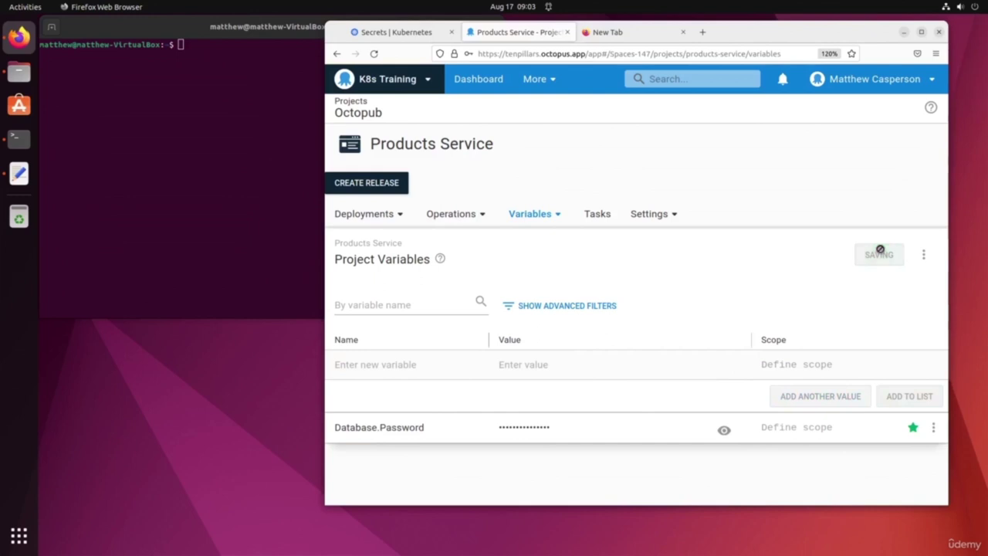
click(399, 222)
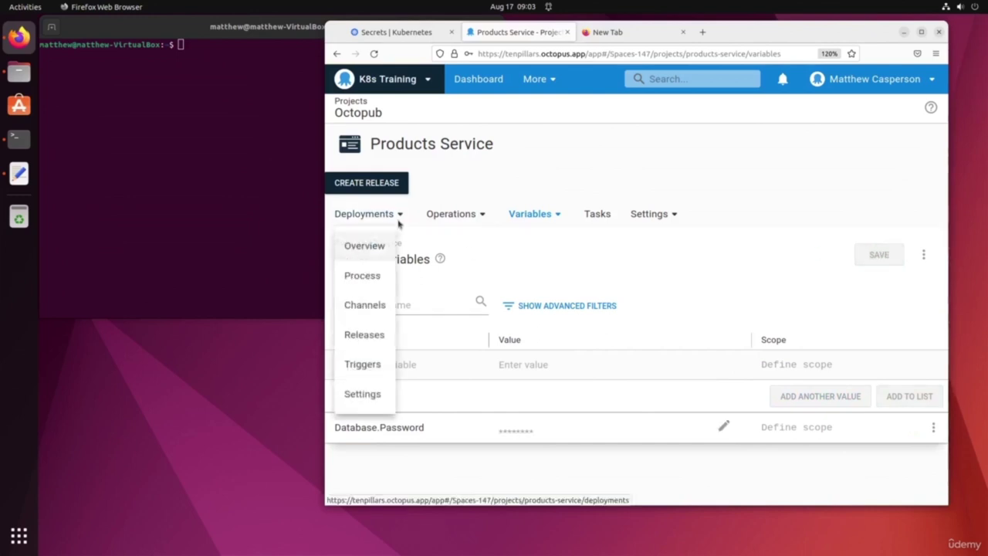
- Create the process with a Deploy Kubernetes containers step named 'Deploy Products Service'
click(375, 277)
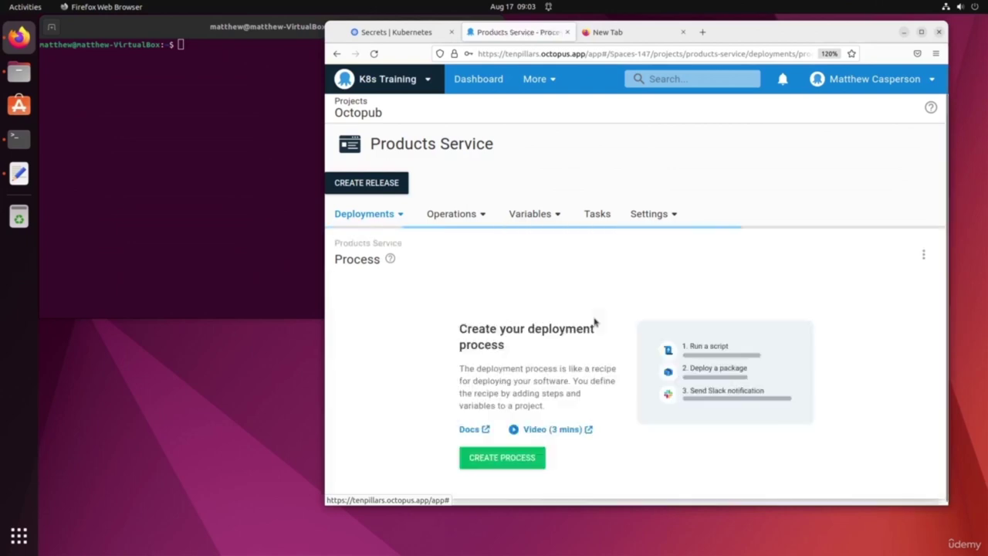
click(525, 457)
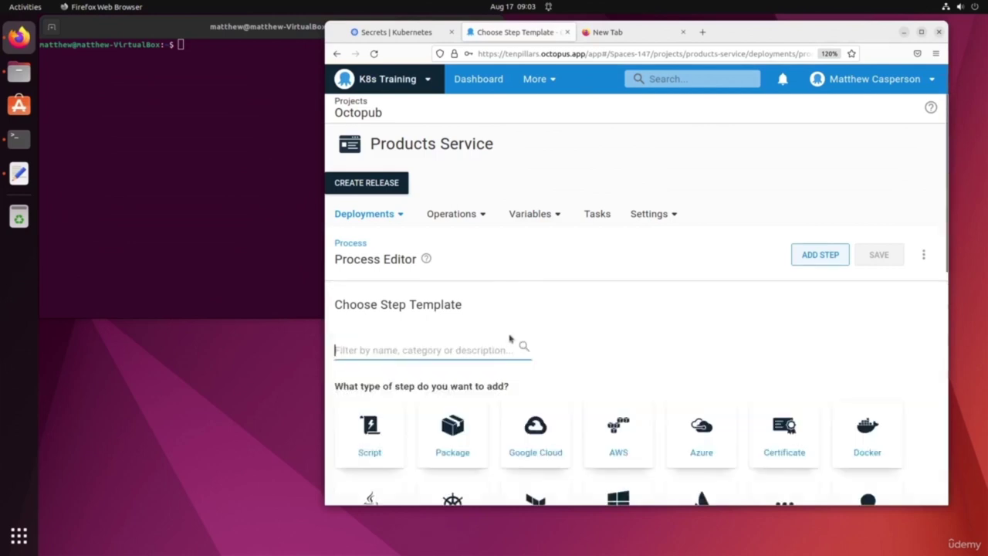
text(containers)
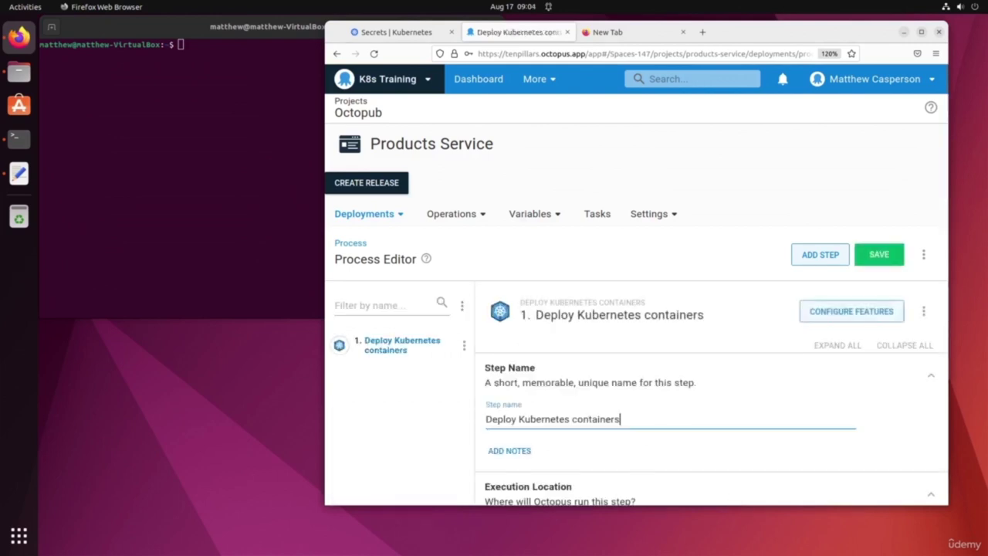
key(ctrl+a)
text(Depl)
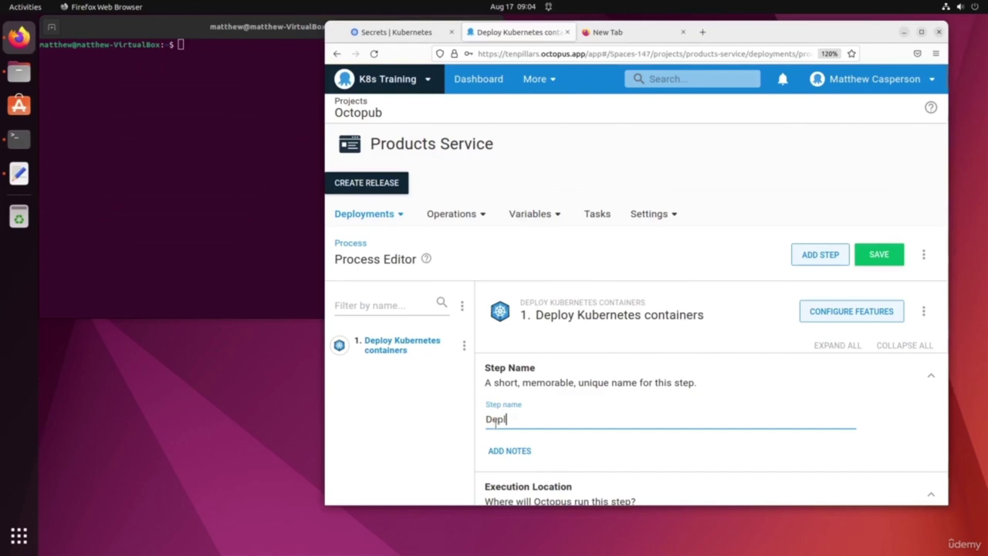
text(oy Products Service)
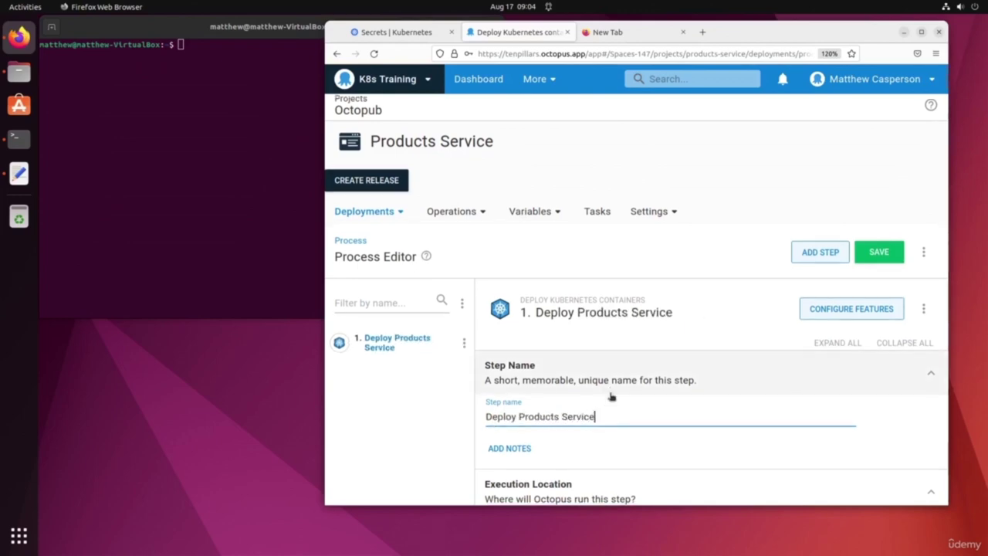
scroll(629, 395, down, 10)
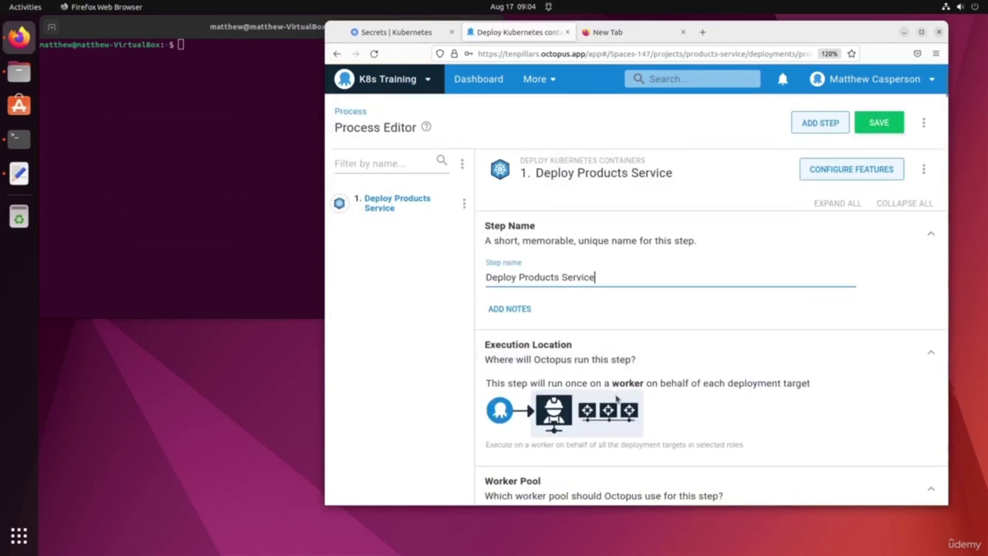
scroll(628, 395, down, 20)
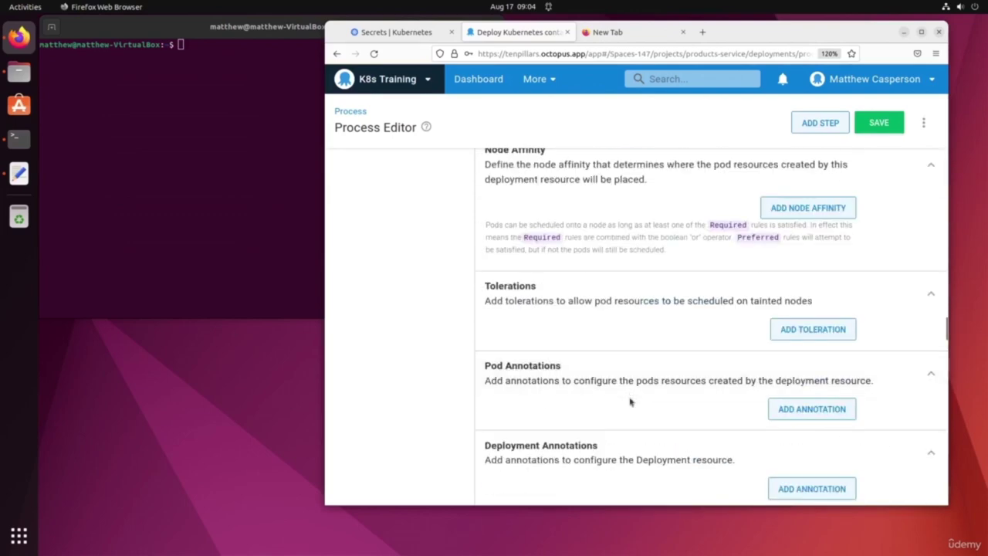
scroll(630, 401, down, 15)
scroll(630, 398, down, 10)
scroll(626, 393, down, 10)
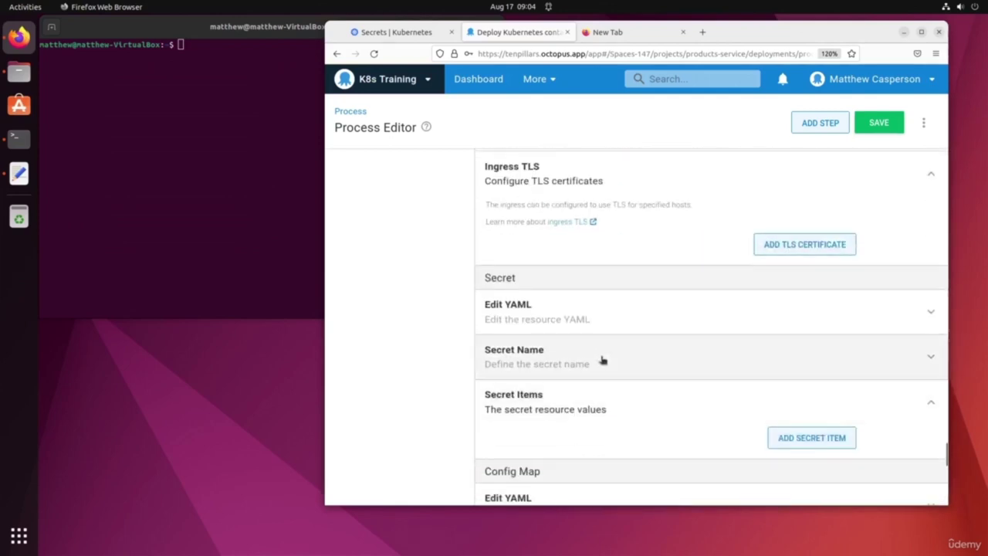
click(603, 360)
- Name the secret 'database' and add a password item valued #{Database.Password}
click(536, 396)
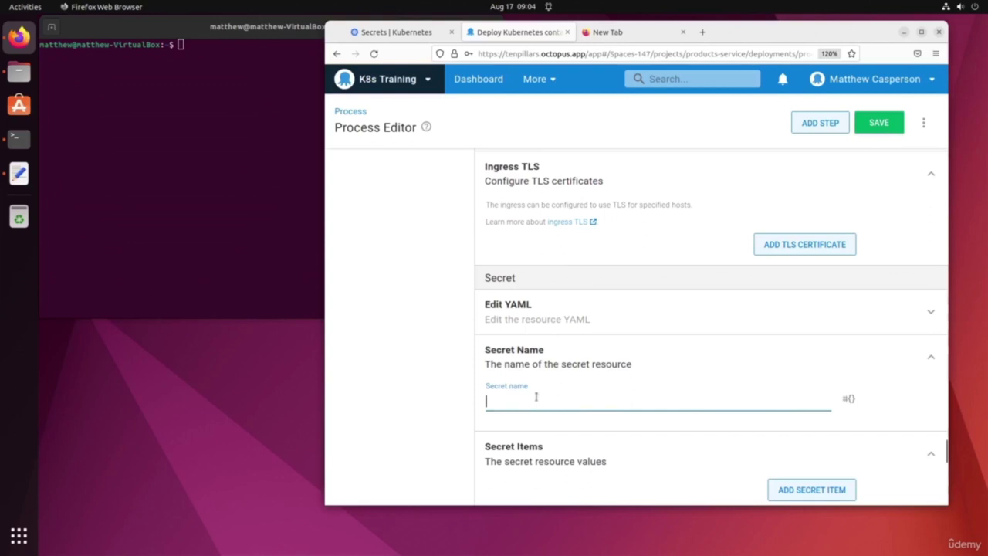
text(database)
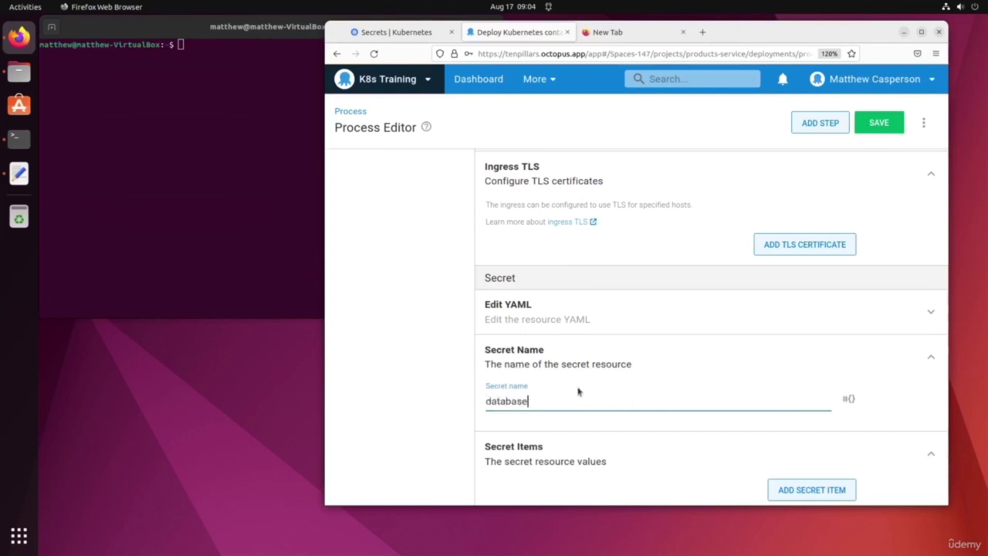
scroll(579, 390, down, 2)
click(832, 349)
click(507, 403)
text(password)
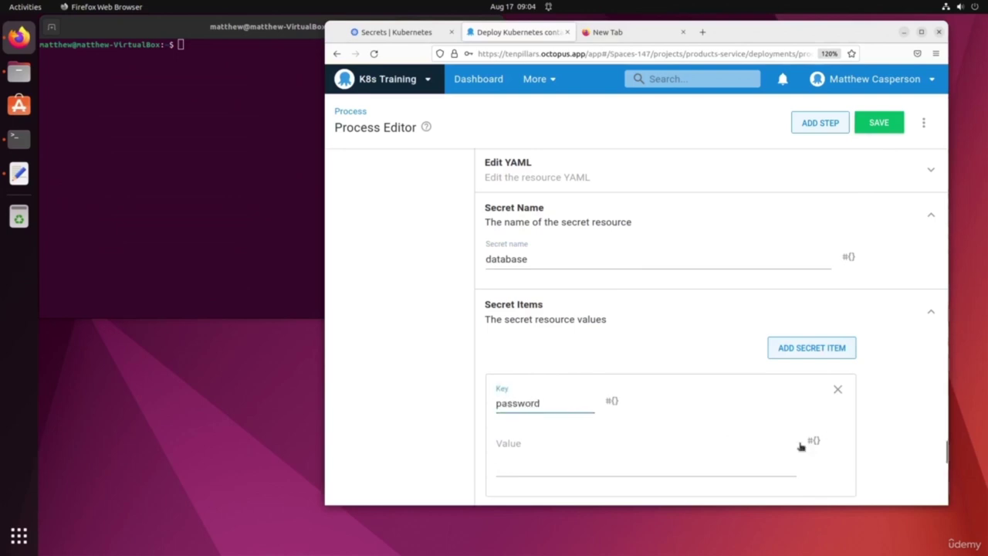
click(813, 442)
click(814, 442)
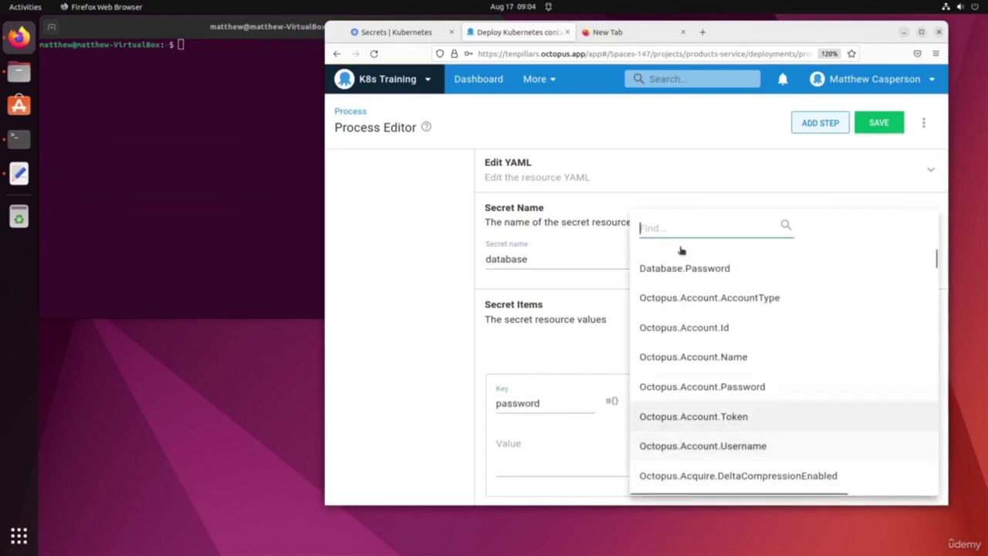
click(674, 277)
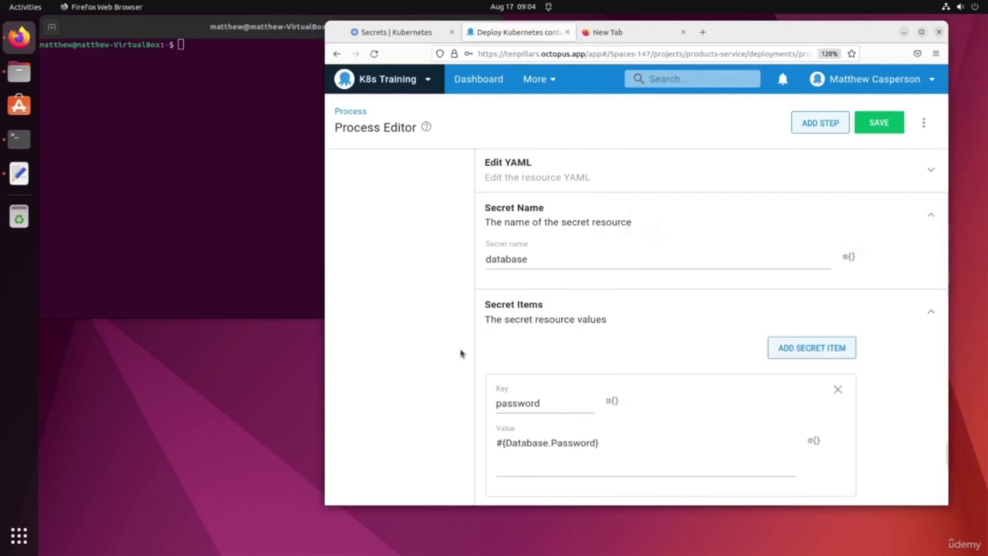
scroll(461, 353, up, 15)
scroll(461, 354, up, 15)
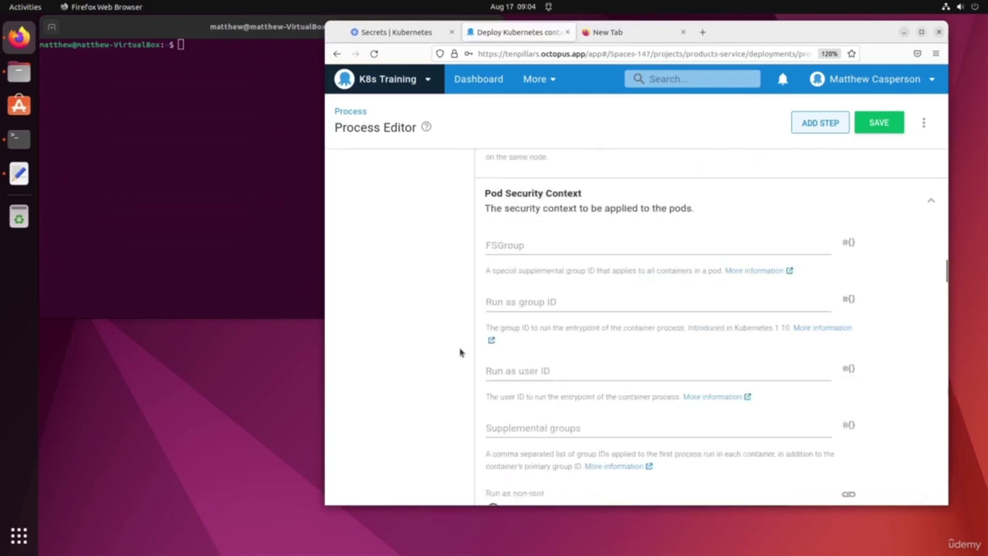
- Name the Kubernetes deployment 'product'
scroll(461, 353, up, 6)
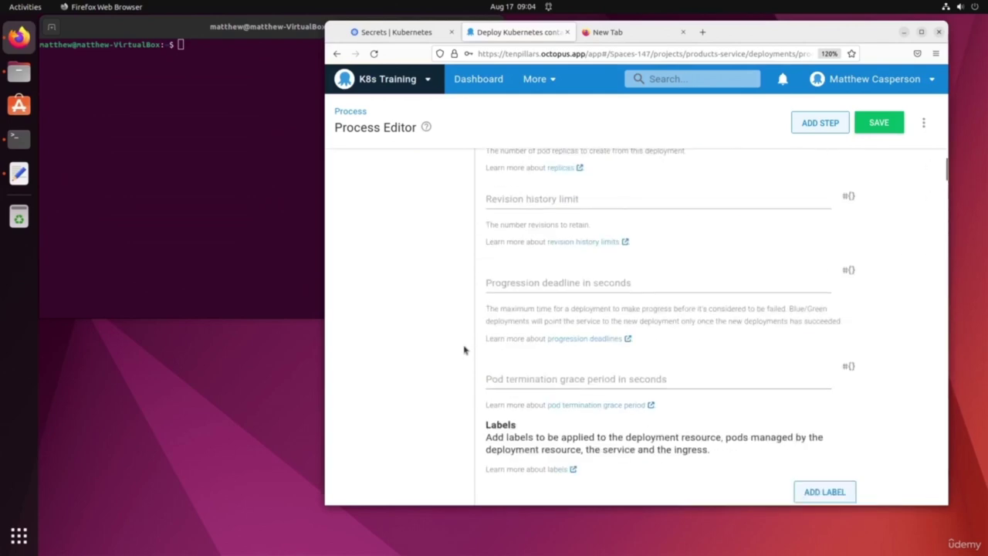
scroll(509, 324, up, 2)
click(513, 337)
text(produ)
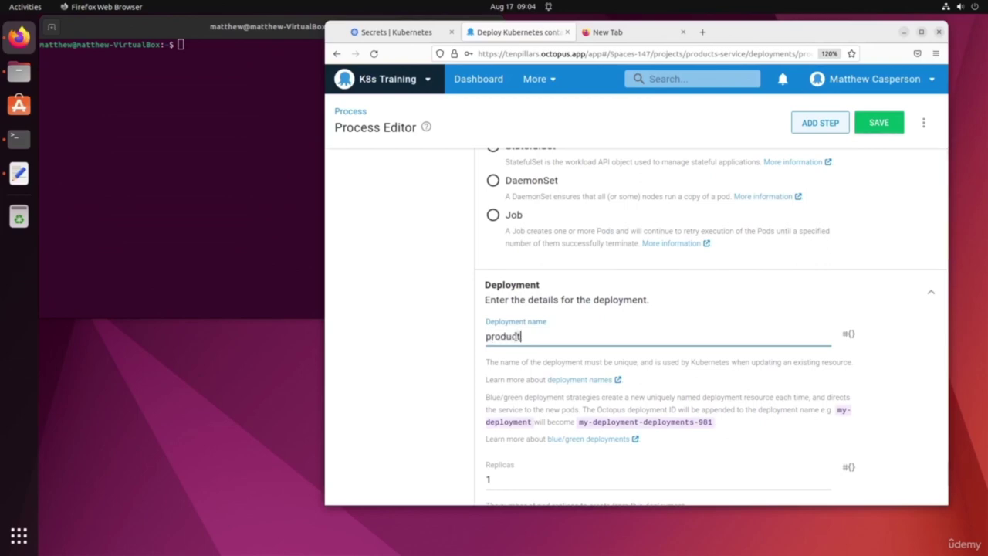
text(ct)
- Add a new container and begin naming it product
scroll(515, 336, down, 8)
scroll(517, 337, down, 10)
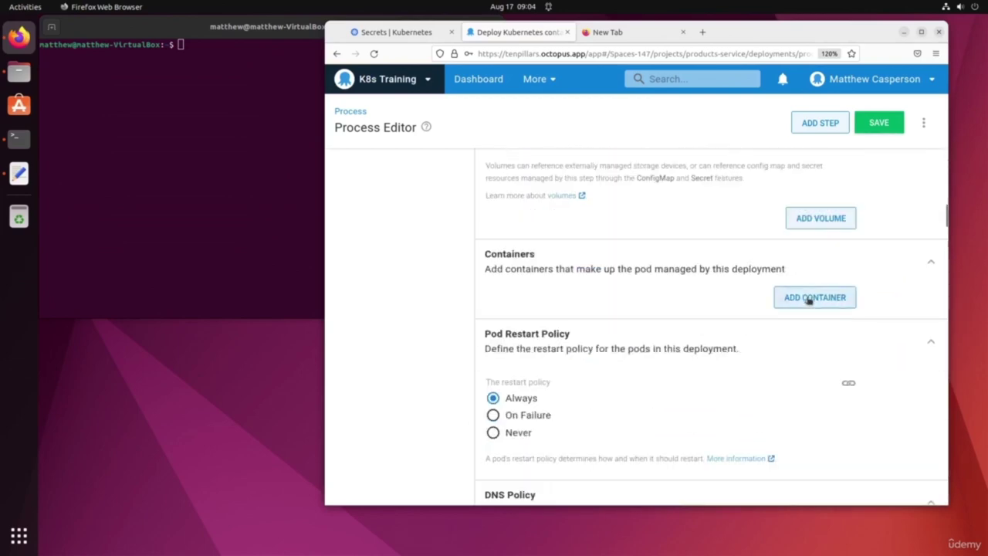
click(808, 300)
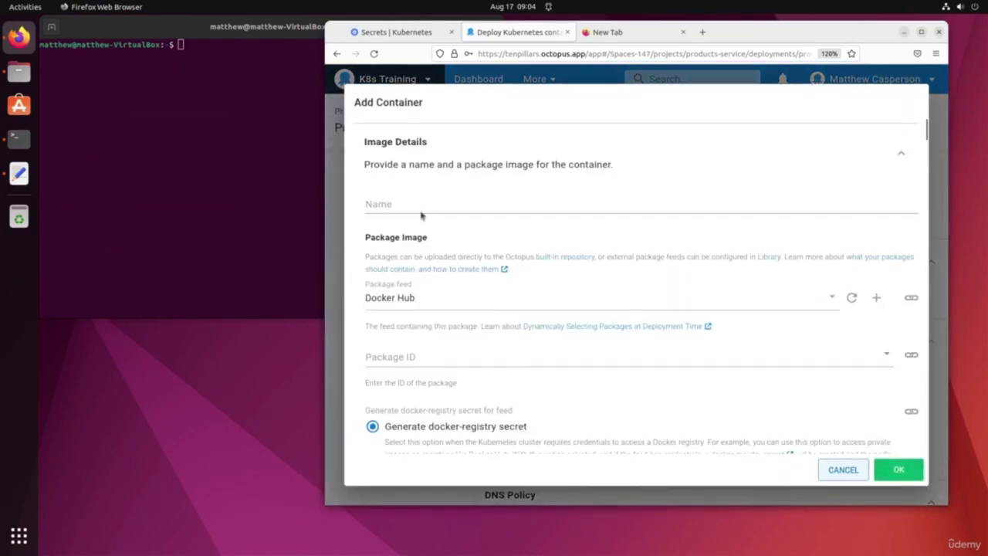
click(416, 207)
text(product)
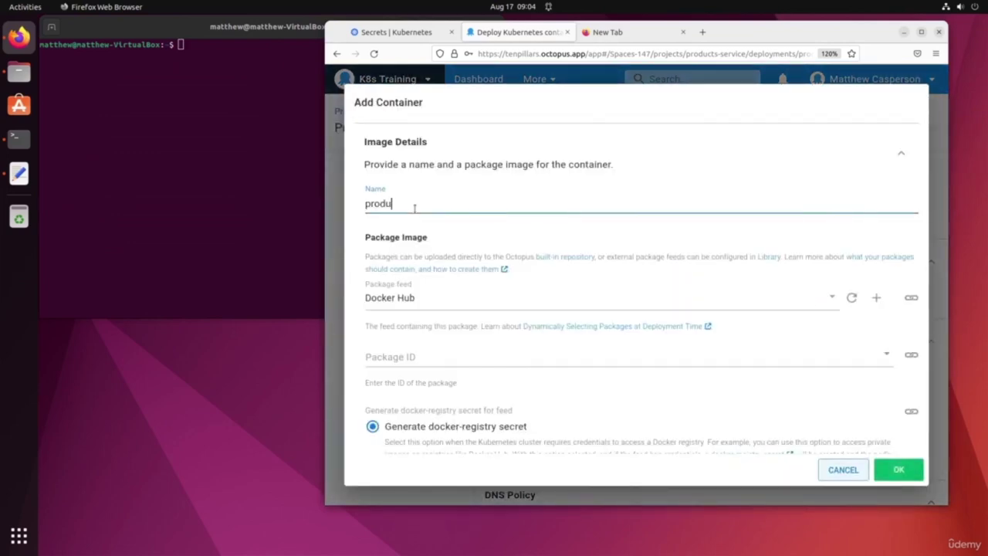
- Set the container's package ID to octopussamples/product-service-mysql
click(435, 356)
text(octopussamples/product-service-mysql)
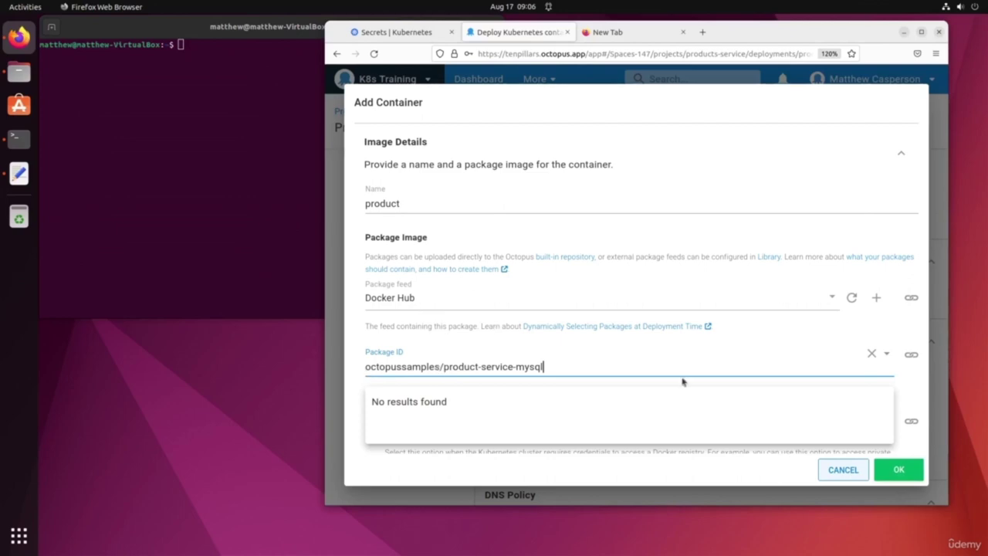
scroll(733, 331, down, 10)
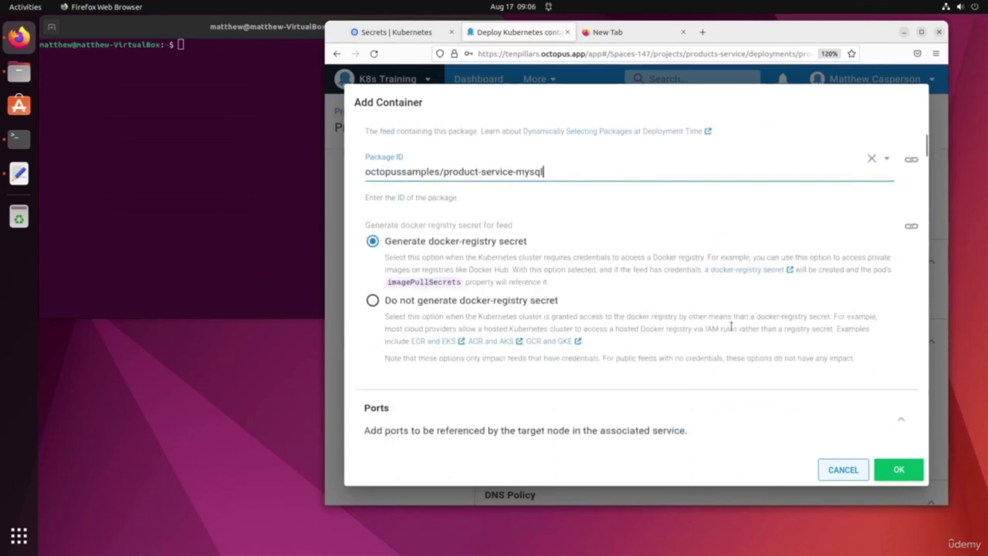
scroll(904, 359, up, 3)
- Add a container port 8083 named web
click(896, 363)
scroll(401, 425, down, 2)
click(390, 325)
text(8083)
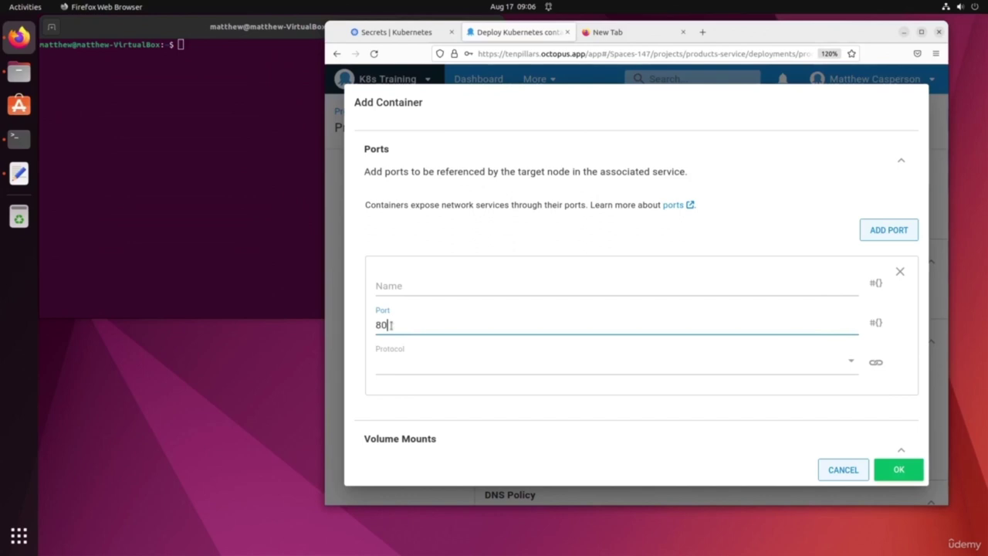
click(395, 290)
text(web)
scroll(516, 301, down, 3)
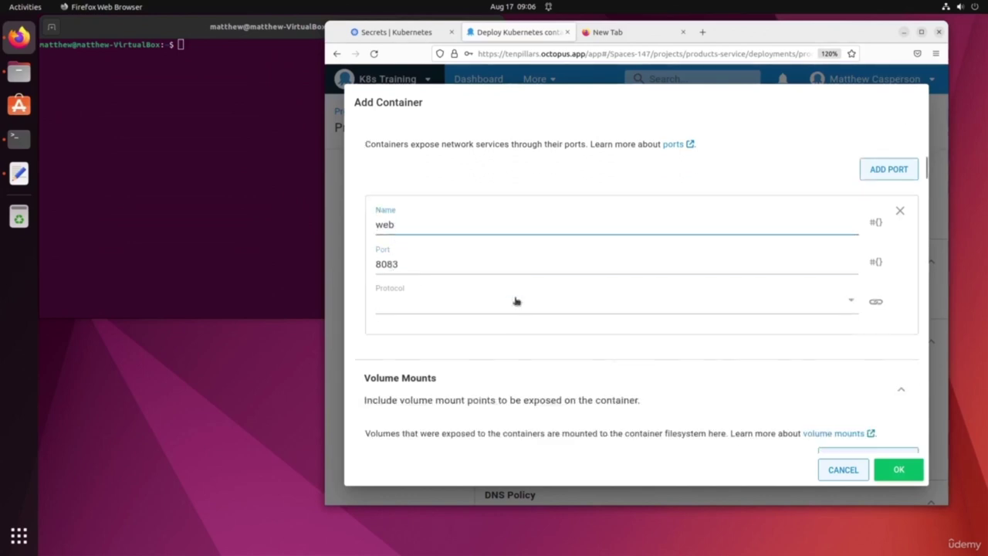
scroll(555, 304, down, 1)
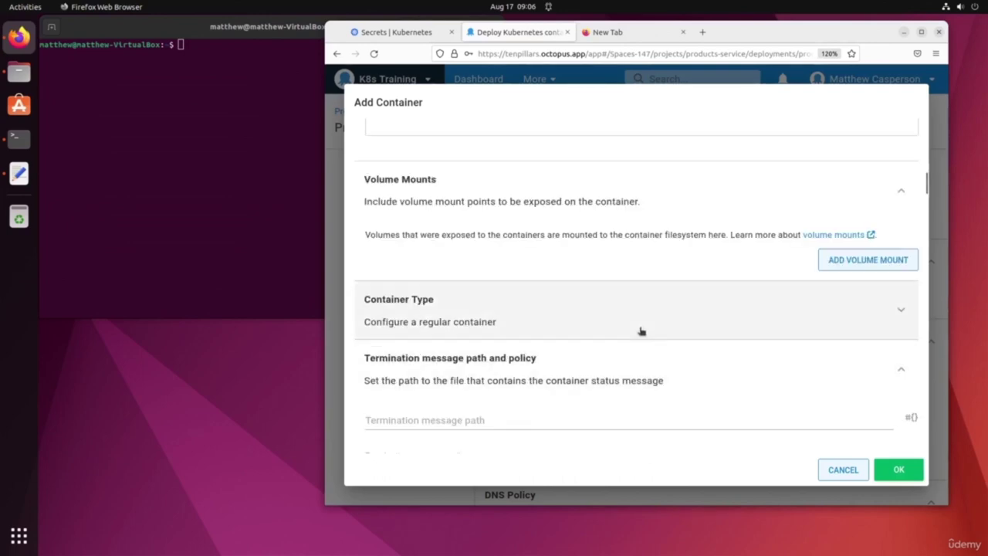
scroll(640, 331, down, 10)
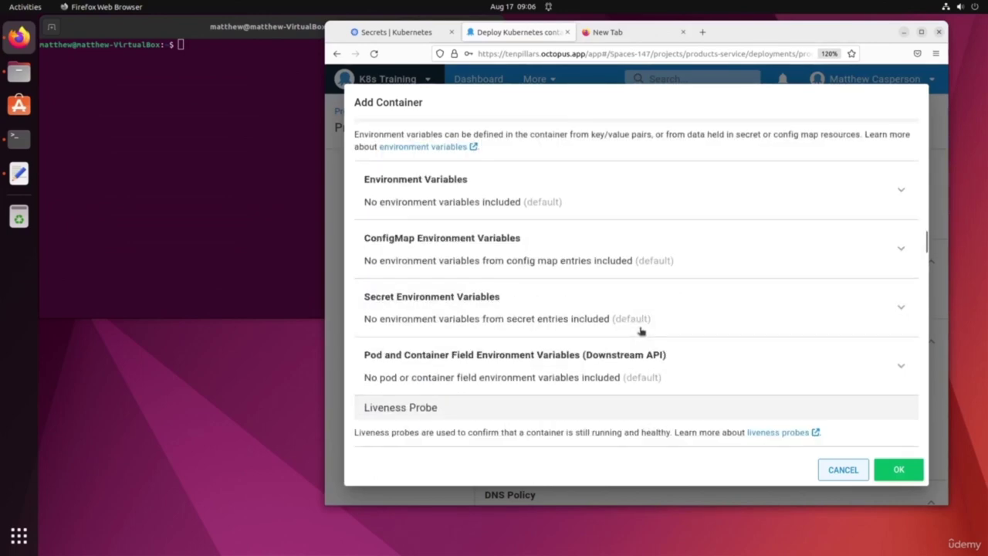
click(622, 206)
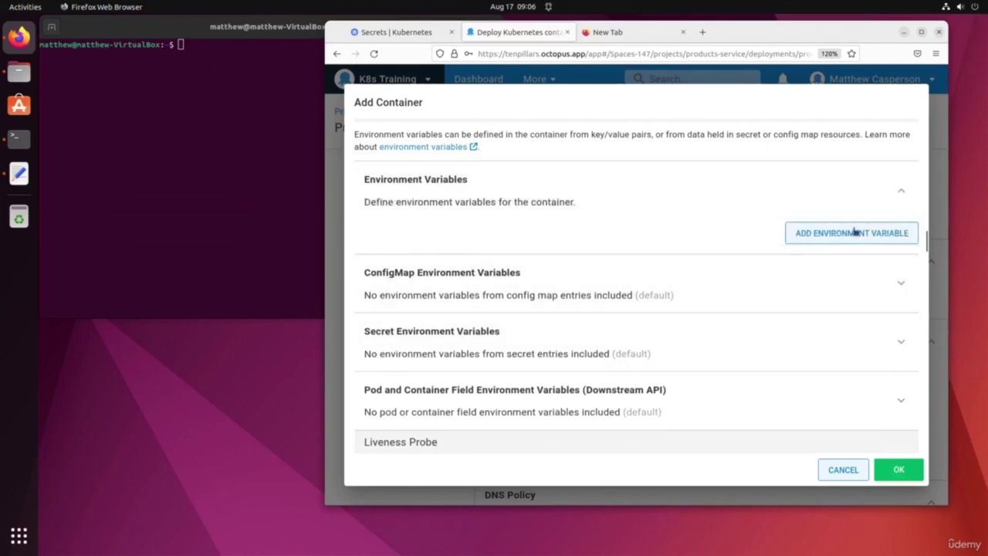
- Add the environment variable DATABASE_USERNAME with value product to the product container
click(416, 288)
text(DATABASE_USERNAME)
click(417, 327)
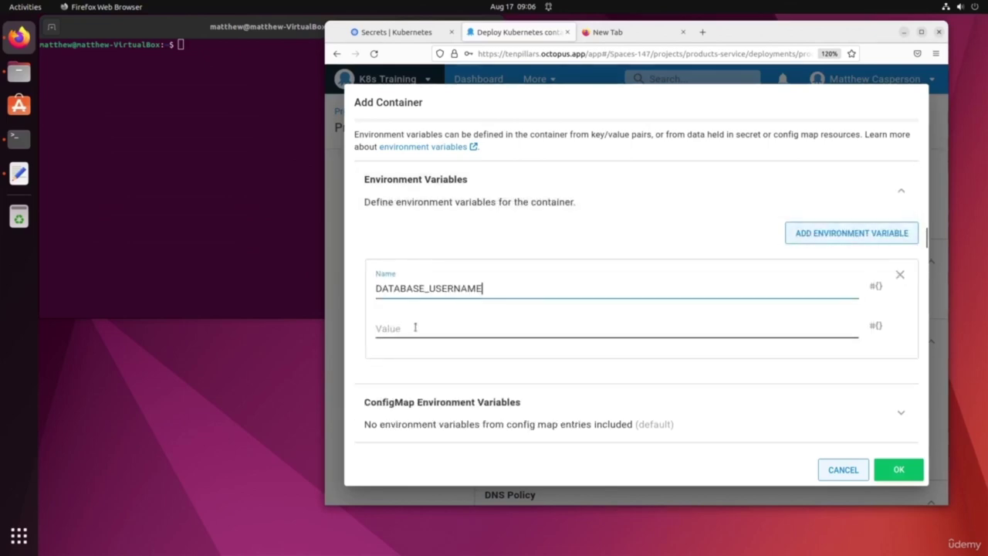
text(product)
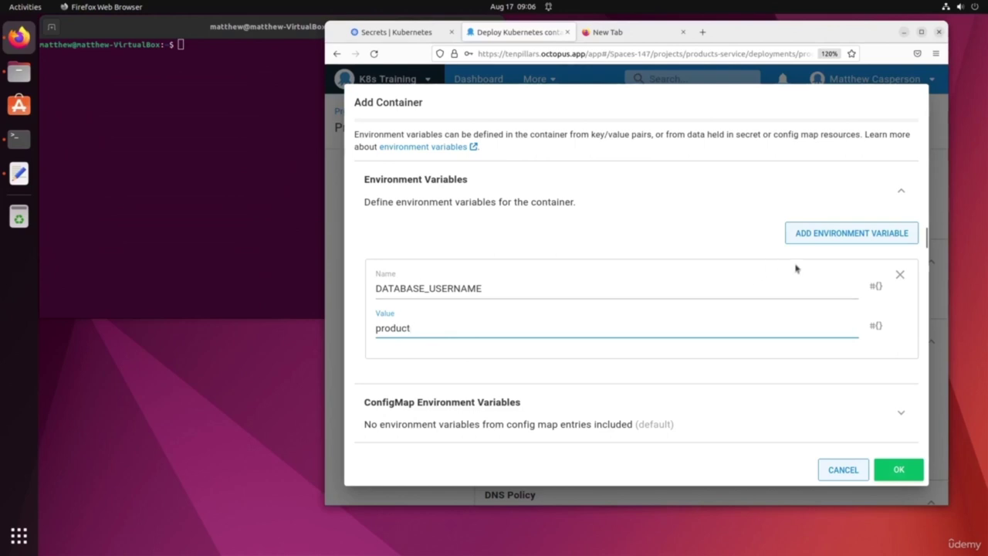
- Add a second environment variable DATABASE_HOSTNAME with value db
click(840, 234)
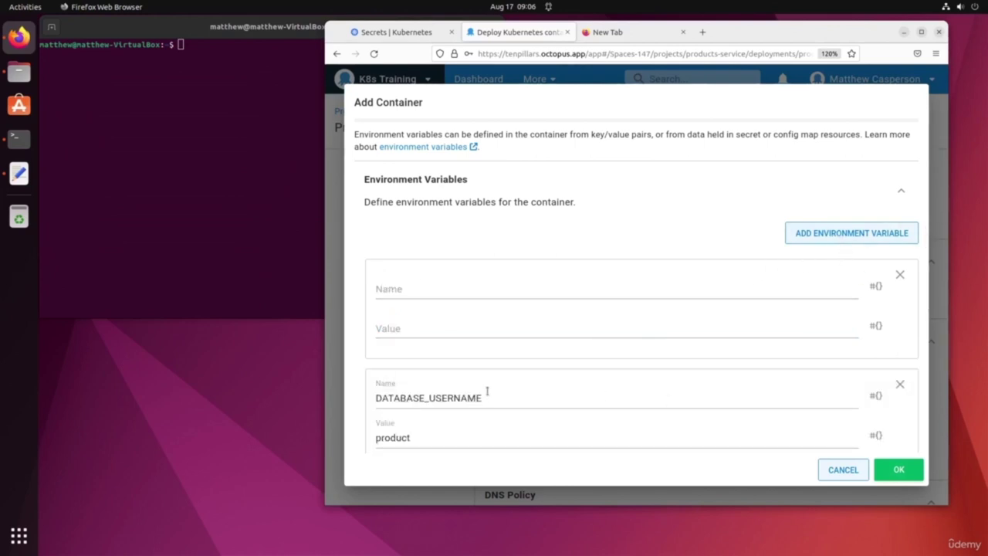
click(400, 291)
text(DATABASE_HOSTNAME)
click(400, 328)
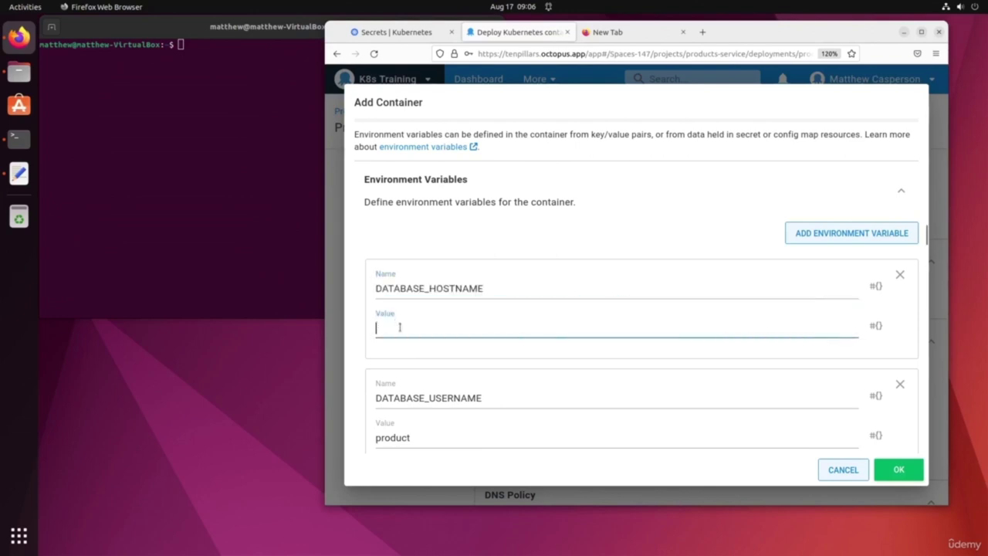
text(db)
scroll(481, 342, down, 3)
scroll(478, 345, down, 3)
click(472, 330)
- Add secret variable DATABASE_PASSWORD from secret database-#{Octopus.Deployment.Id | ToLower}, key password, and confirm the container
scroll(685, 342, down, 1)
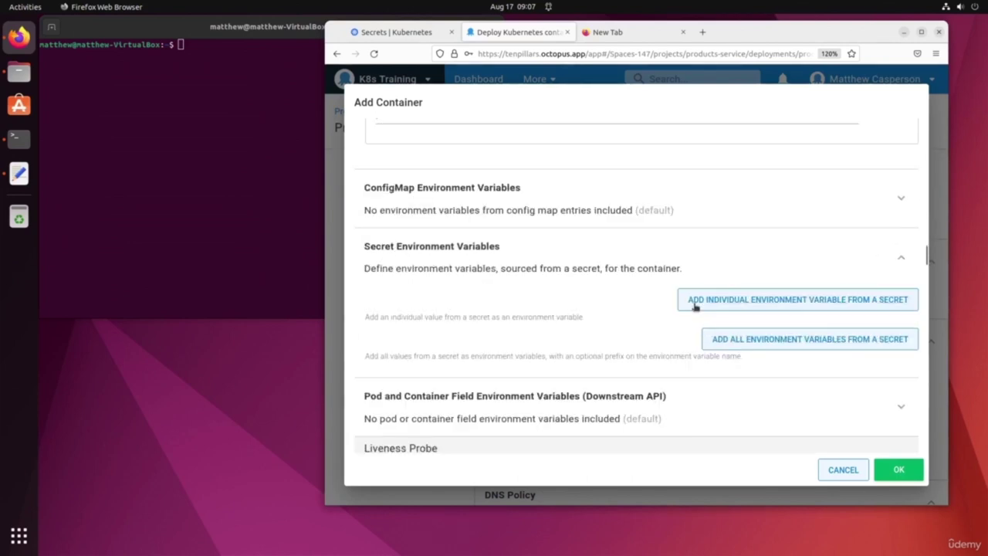
click(694, 305)
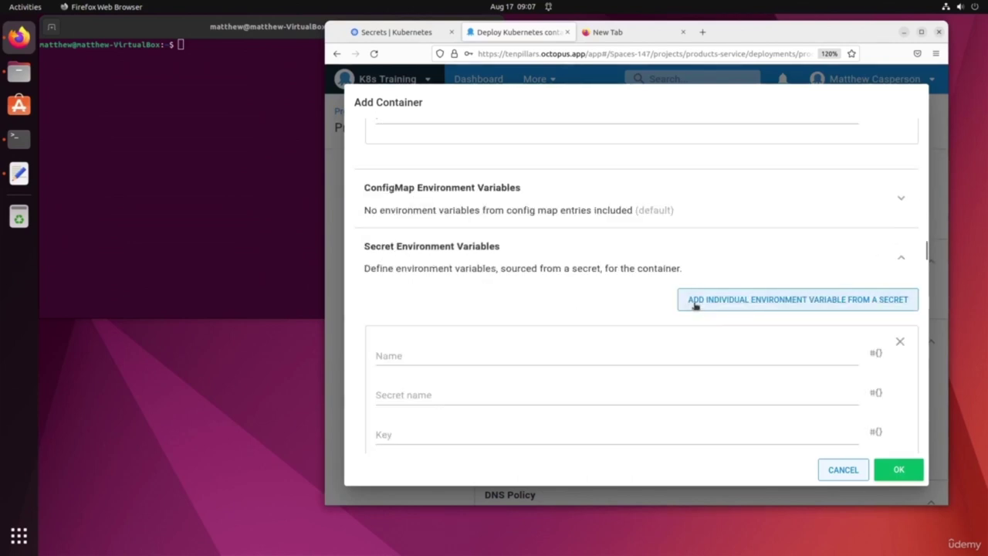
click(405, 354)
key(ctrl+v)
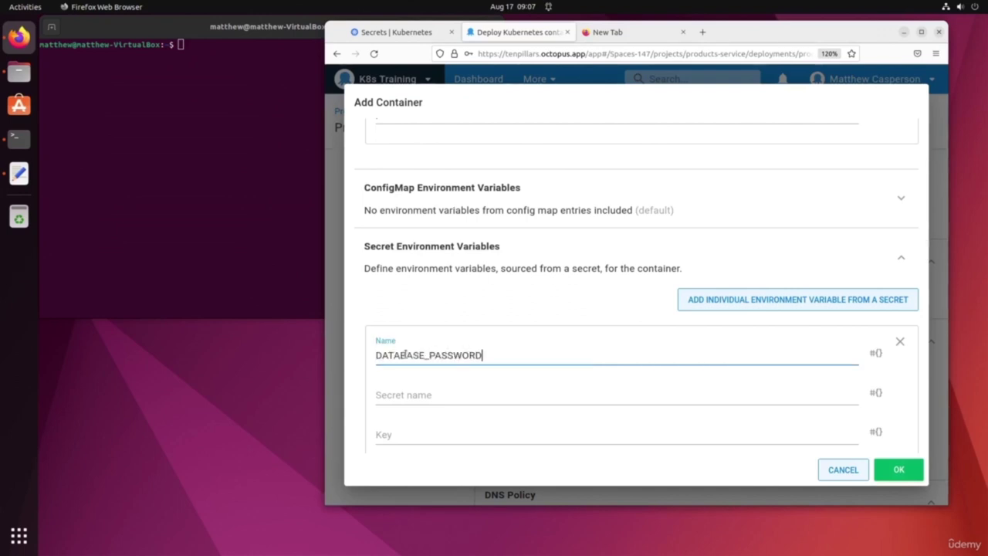
click(416, 393)
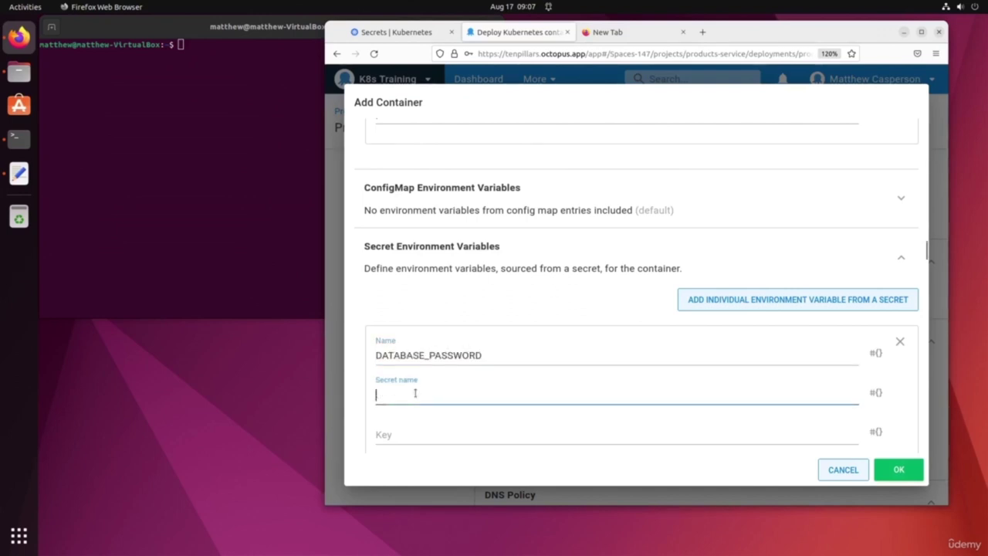
text(database-)
click(875, 395)
text(deploy)
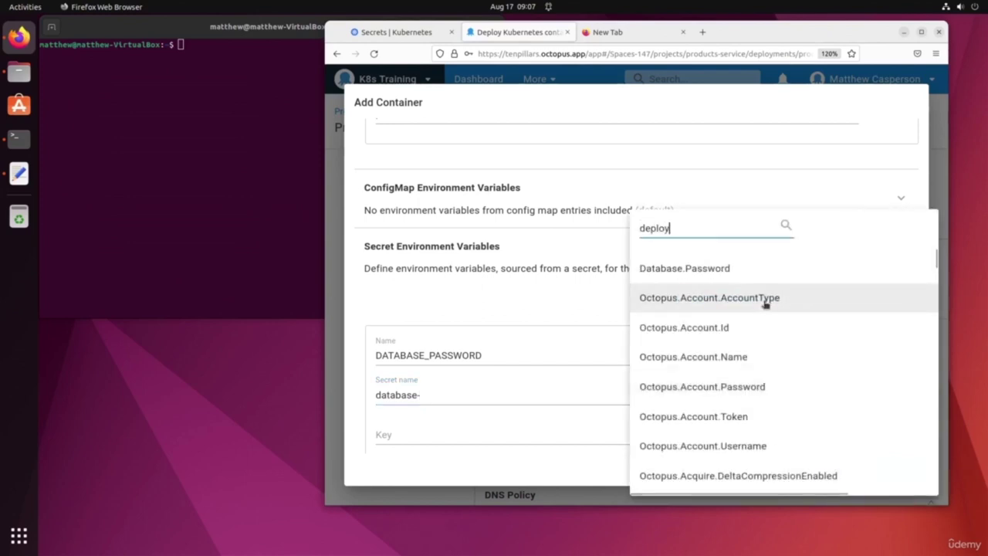
text(ment.id)
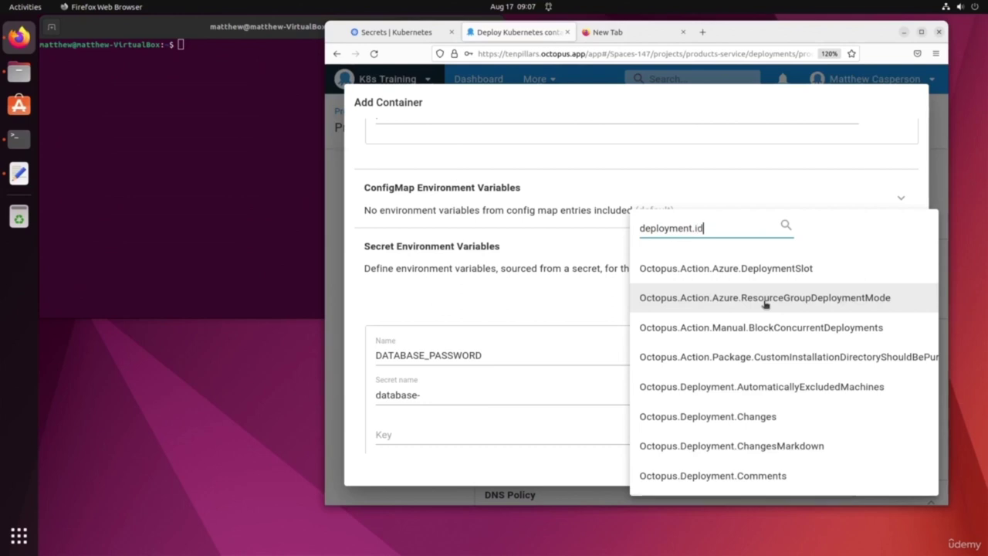
click(743, 270)
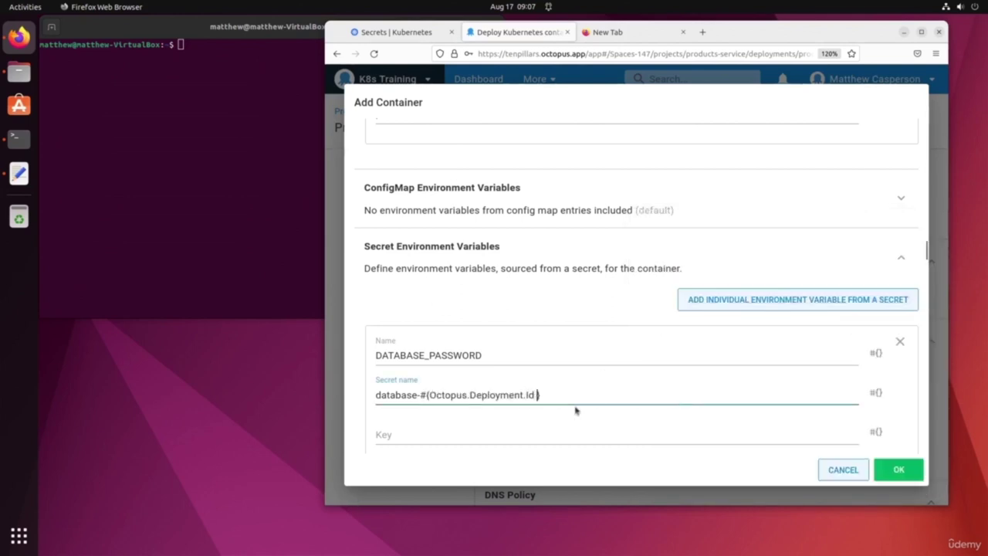
text(| ToLower)
click(545, 436)
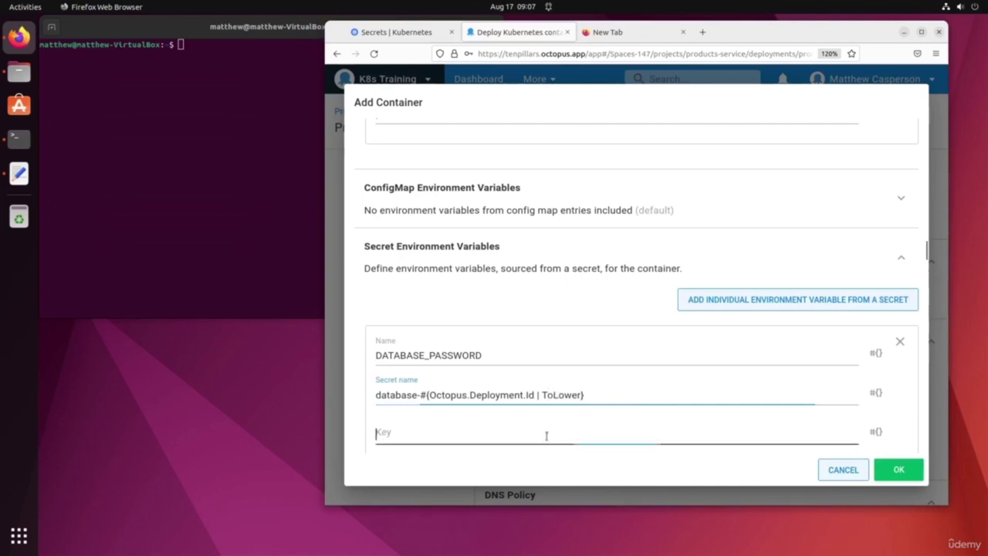
text(password)
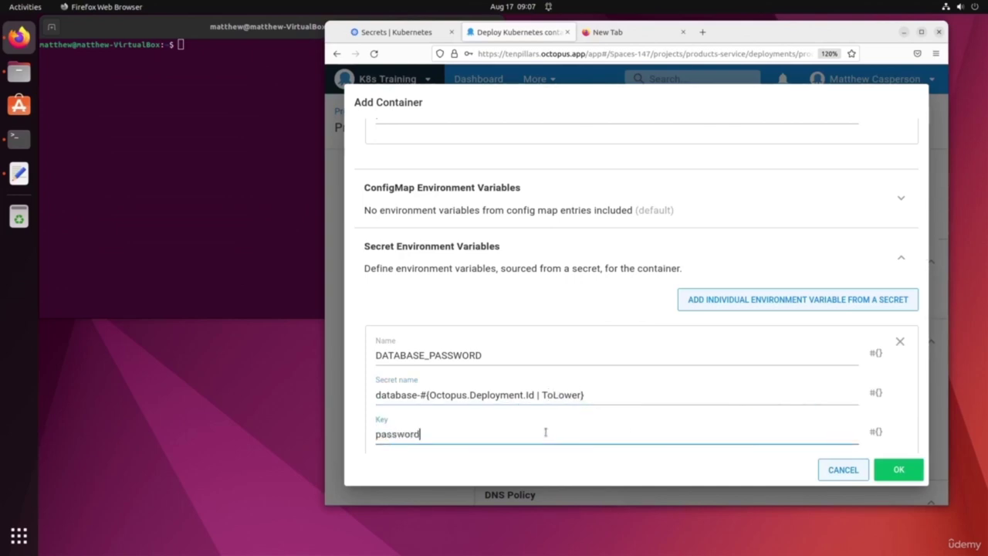
click(919, 475)
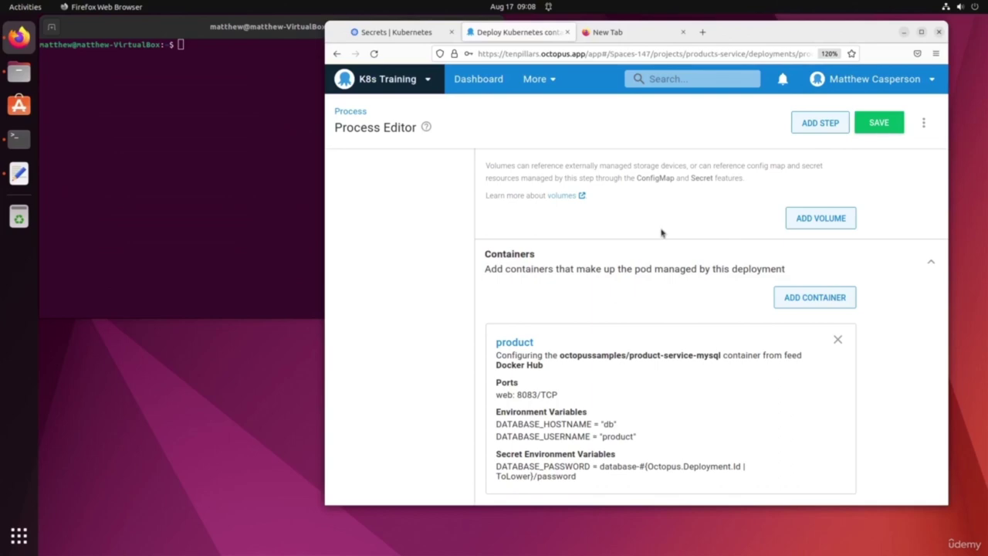
- Make the service a Load balancer named product
scroll(661, 233, down, 10)
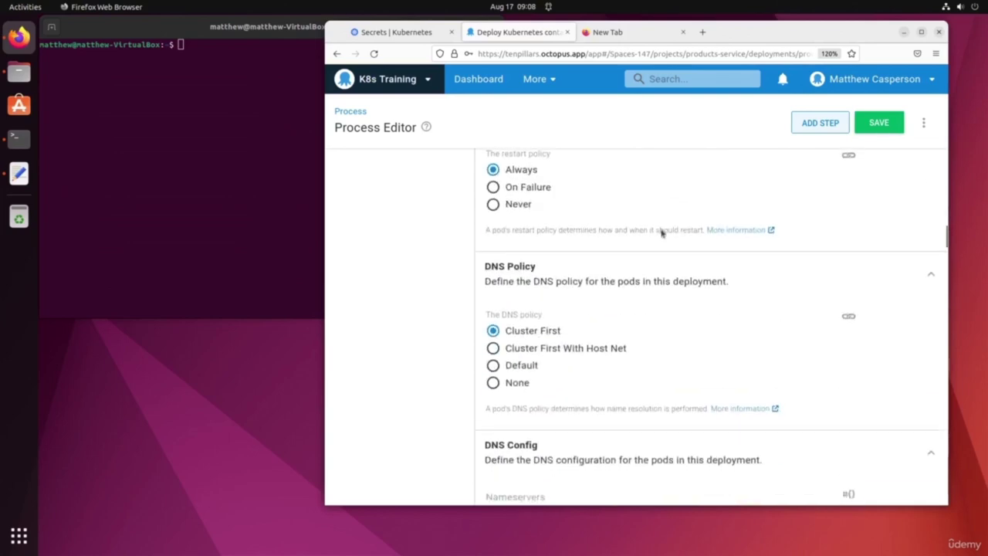
scroll(662, 232, down, 15)
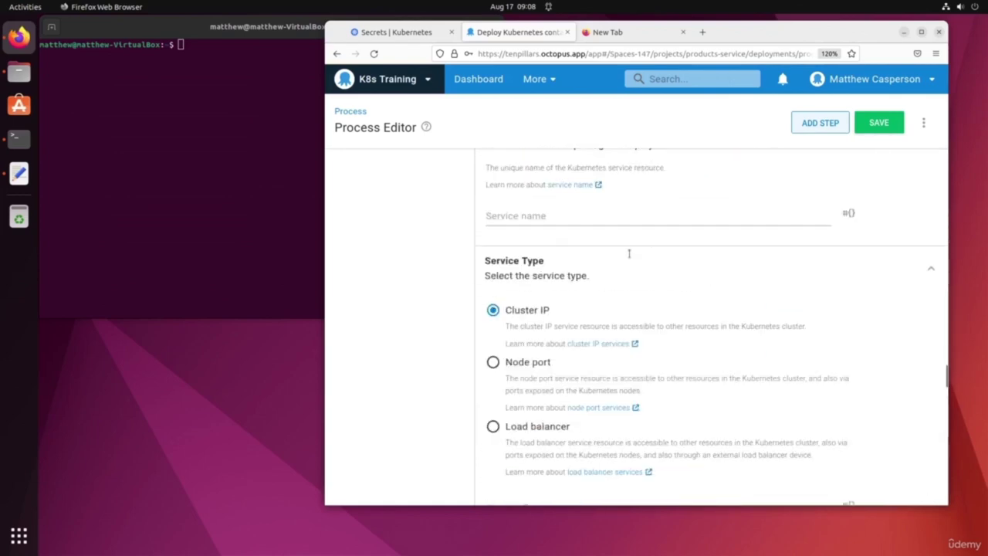
scroll(643, 238, down, 3)
click(558, 287)
scroll(703, 284, up, 3)
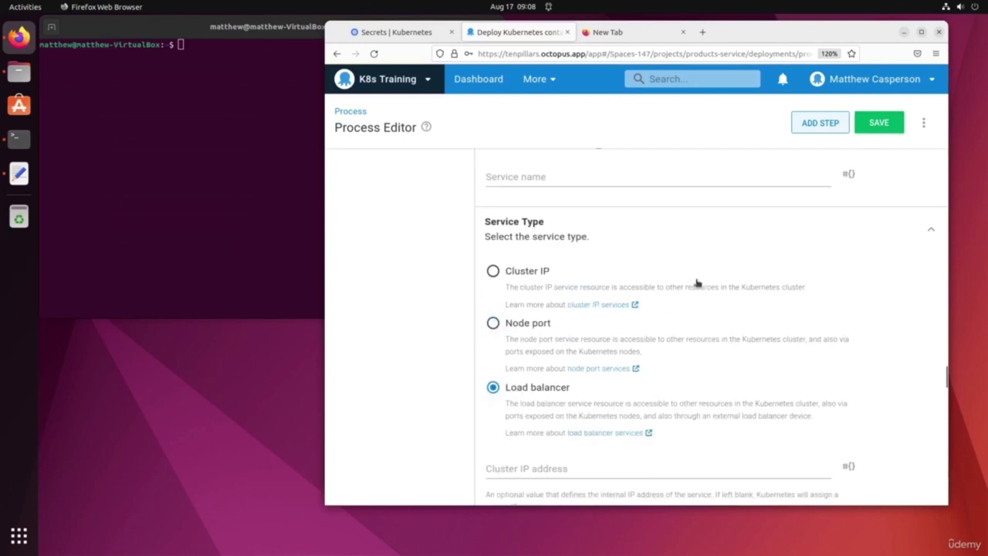
click(548, 220)
text(product)
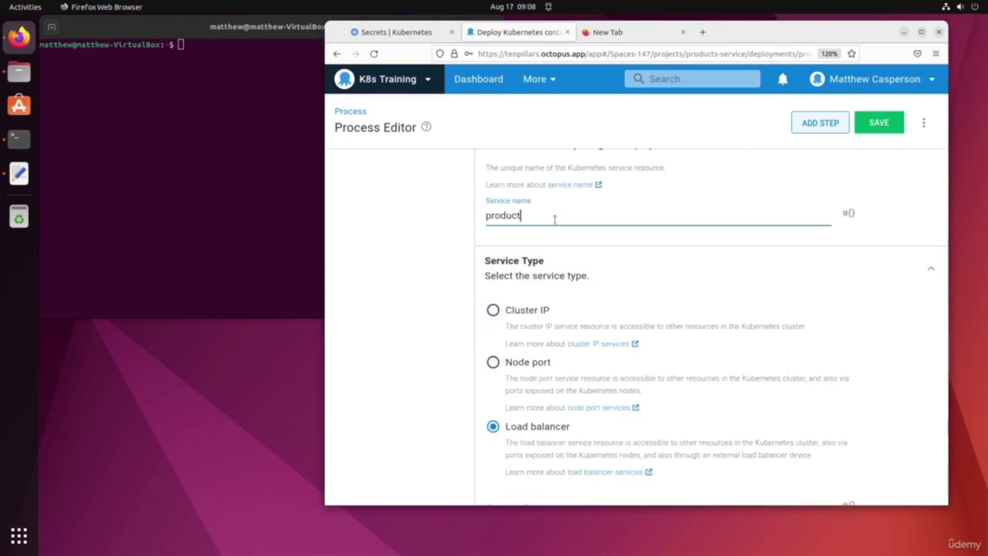
- Add a service port mapping port 80 to target port 8083
scroll(631, 347, down, 5)
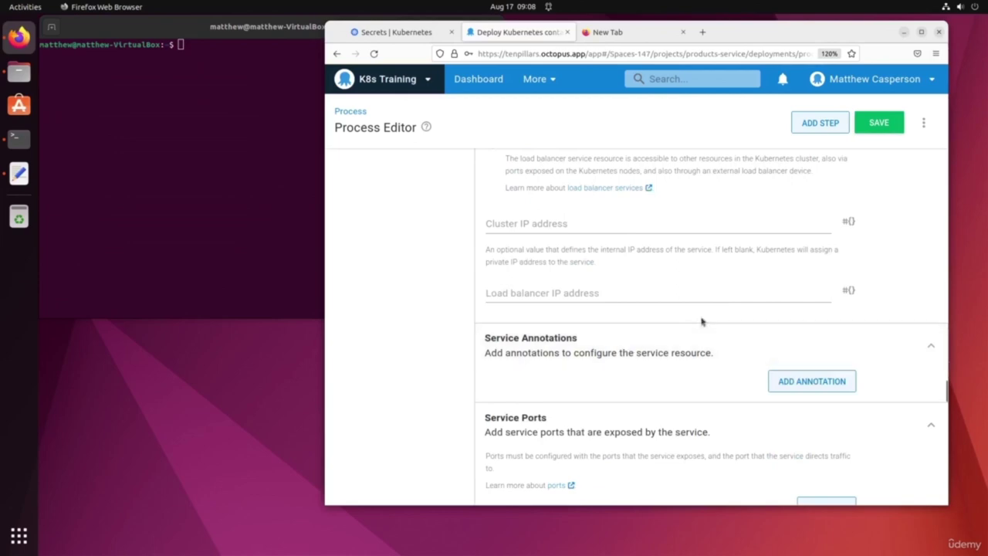
scroll(702, 322, down, 3)
click(812, 365)
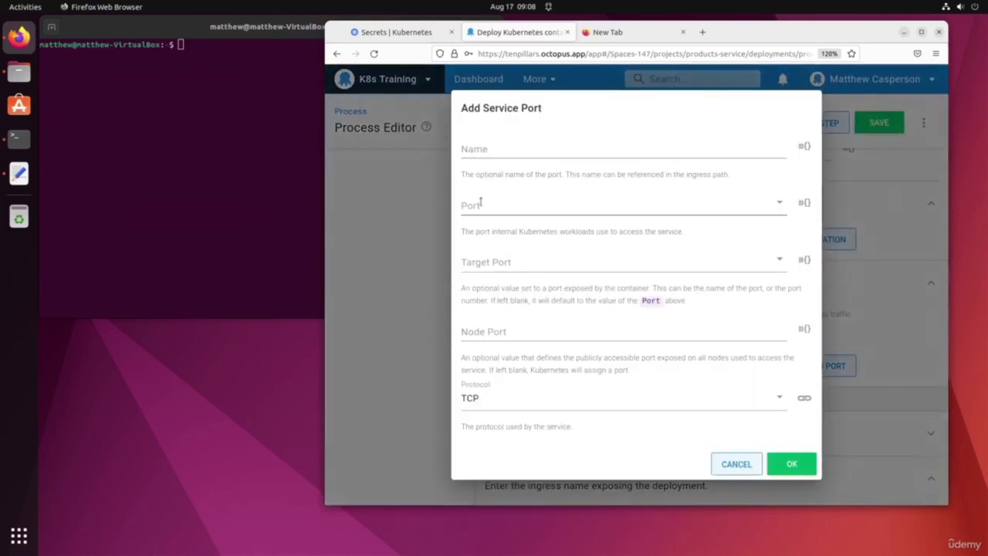
click(481, 205)
text(80)
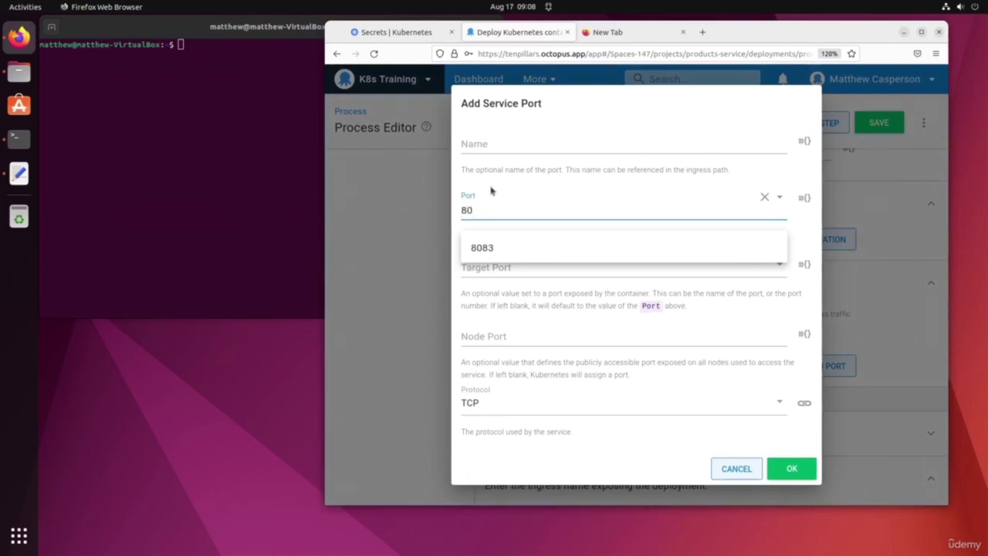
click(498, 269)
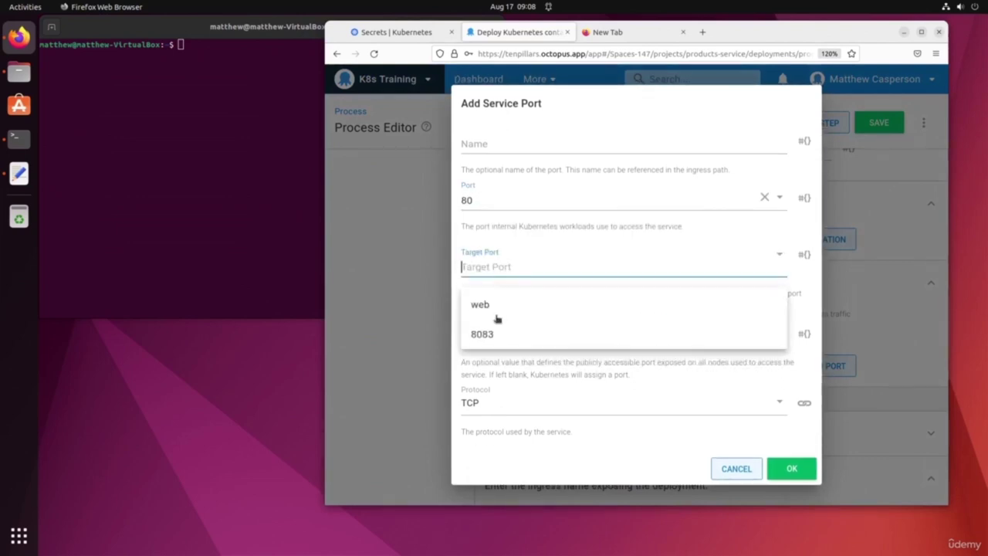
click(517, 334)
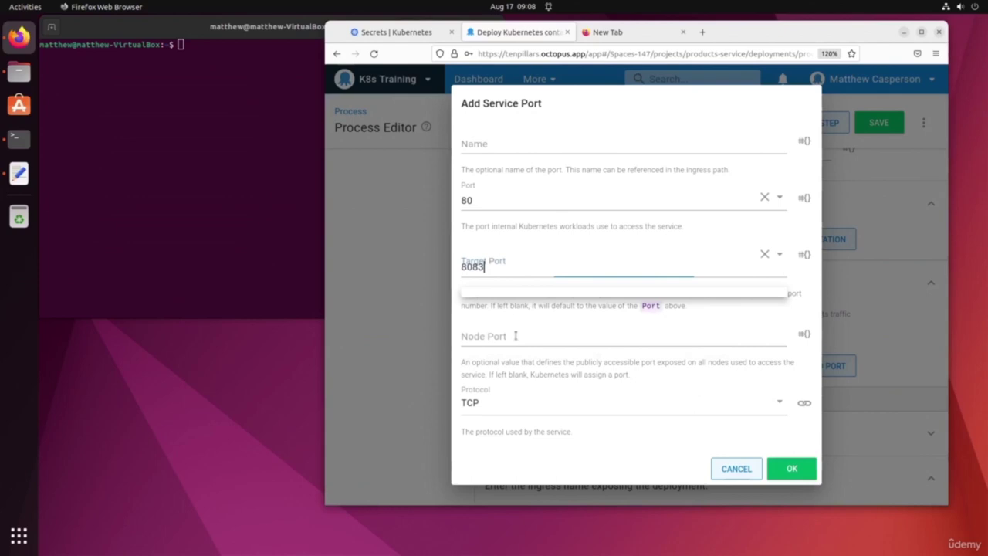
click(789, 468)
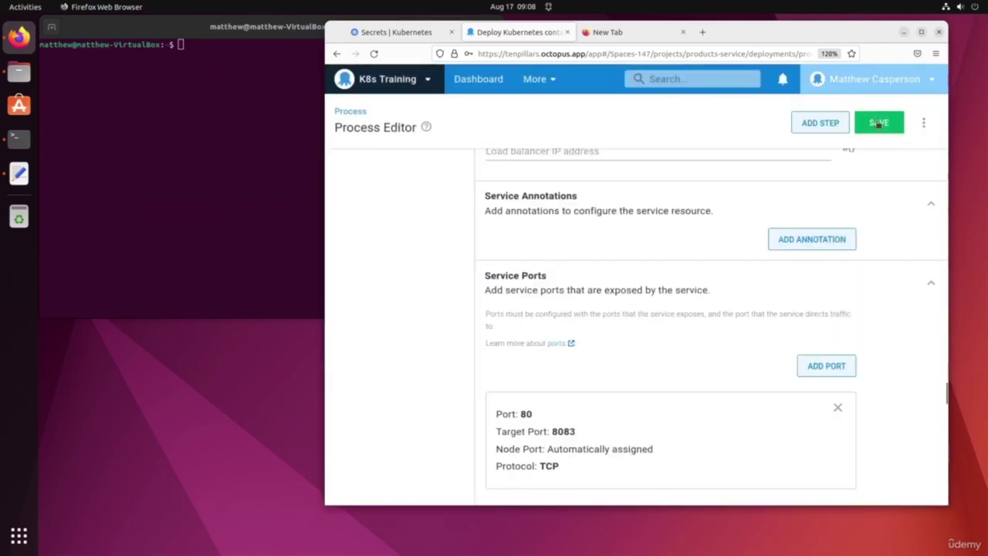
- Save the Deploy Products Service step with worker pool Laptop and target role Kubernetes
click(878, 123)
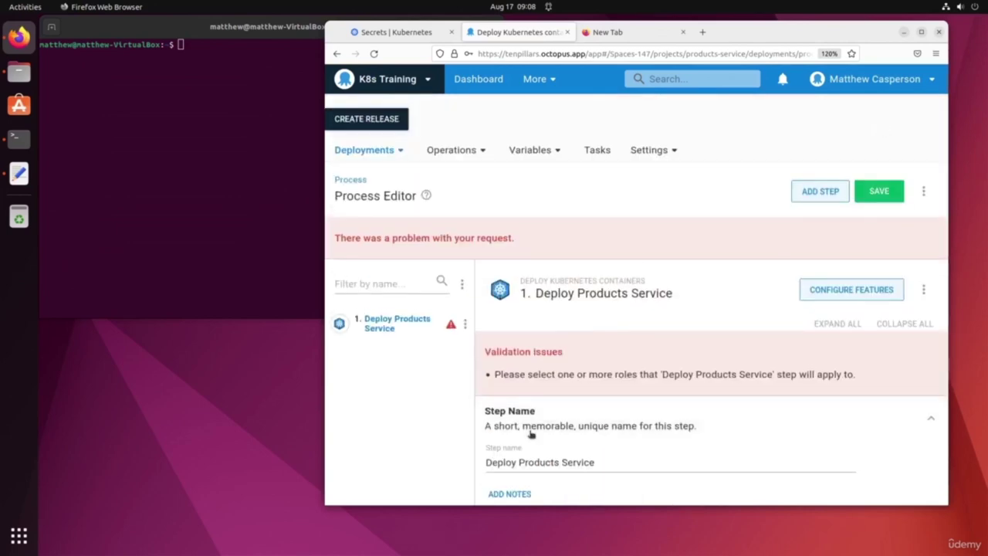
scroll(533, 429, down, 7)
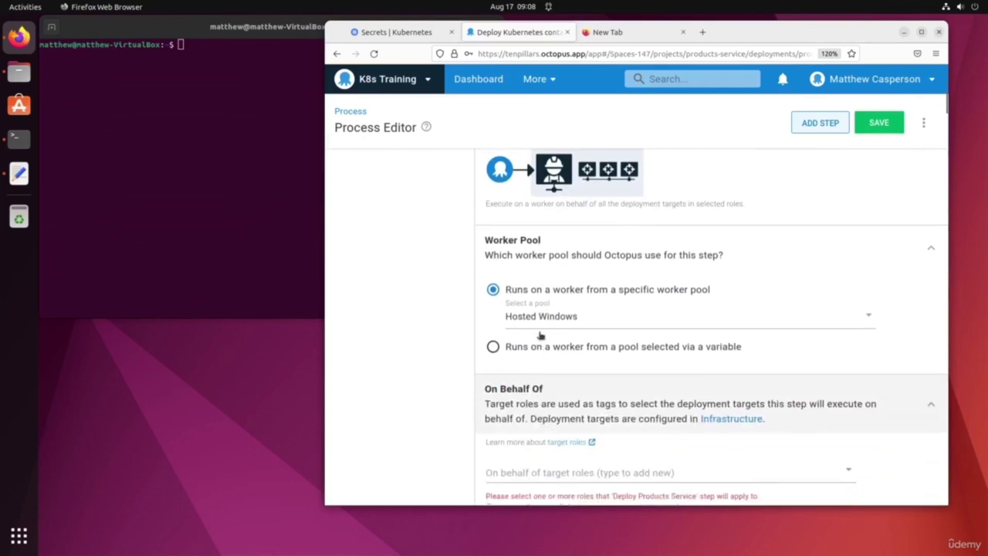
click(537, 317)
click(540, 362)
scroll(584, 302, down, 1)
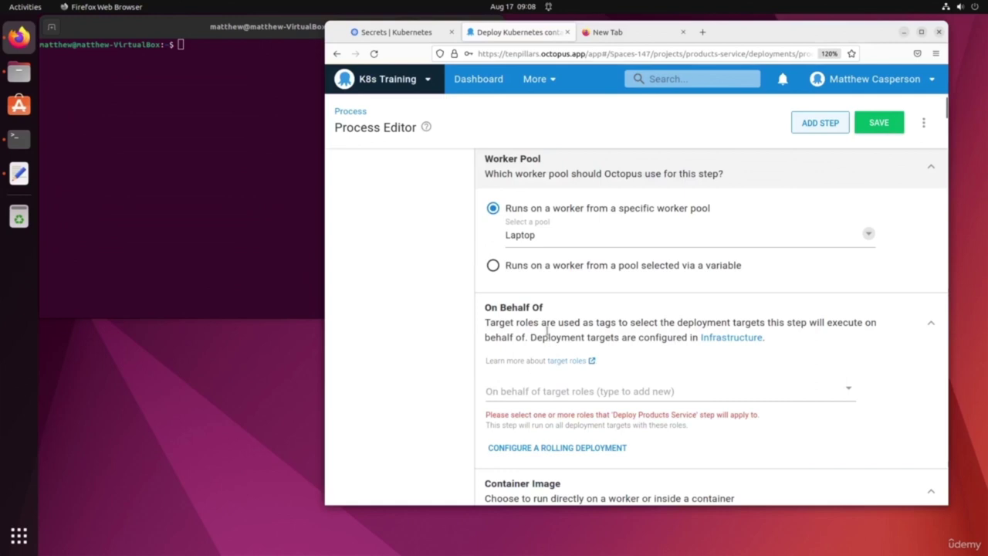
scroll(546, 337, down, 1)
click(578, 329)
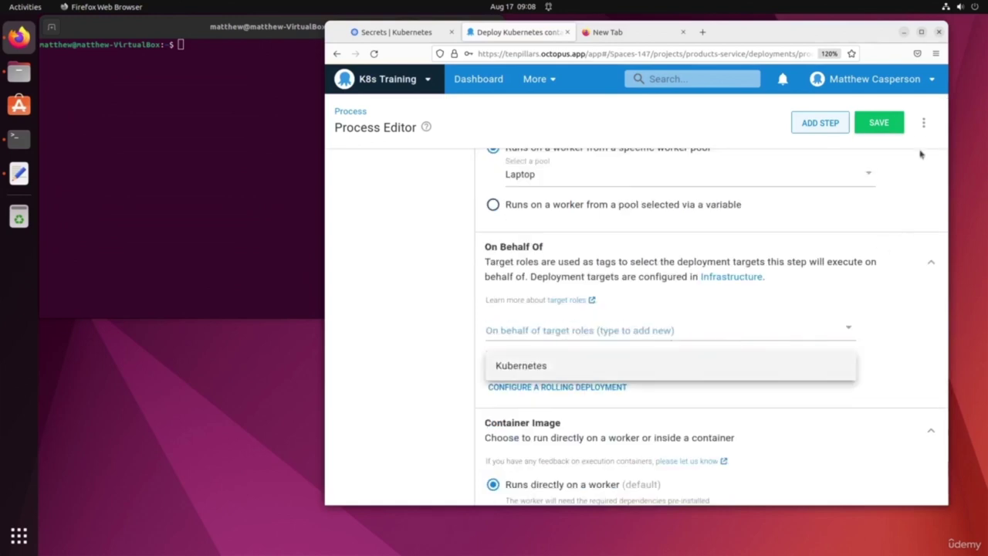
key(Return)
click(879, 123)
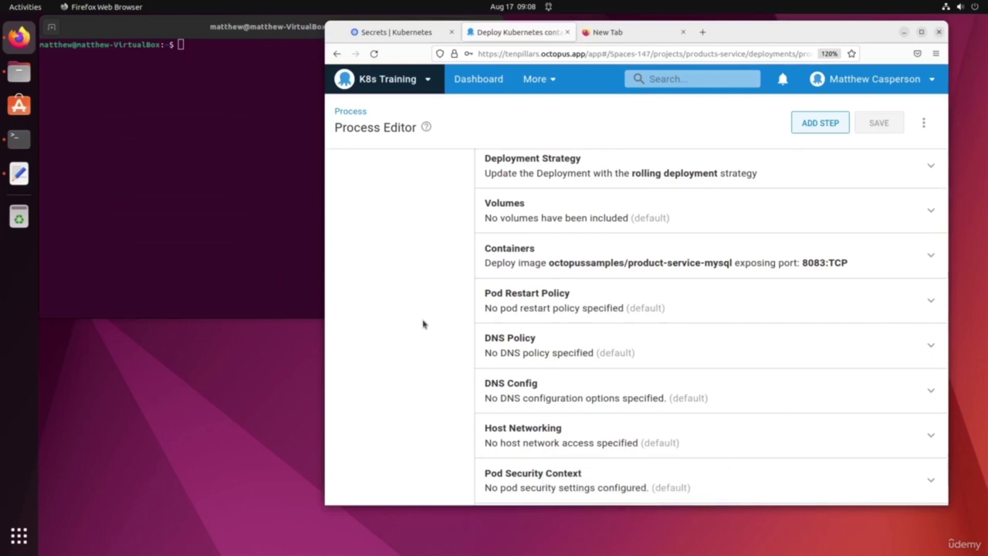
scroll(423, 324, up, 10)
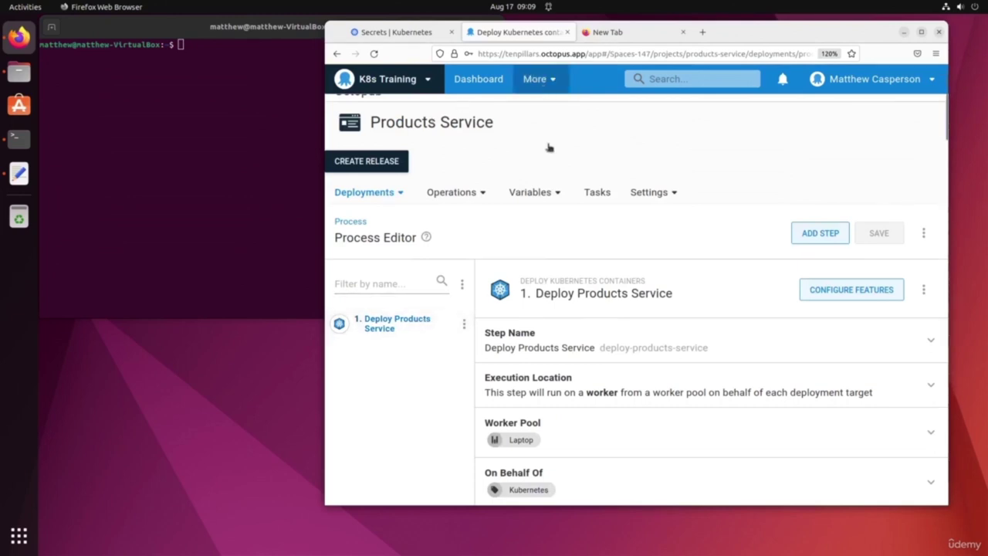
click(540, 78)
- Open the Deploy MySQL step in the MySQL database project's deployment process
click(531, 110)
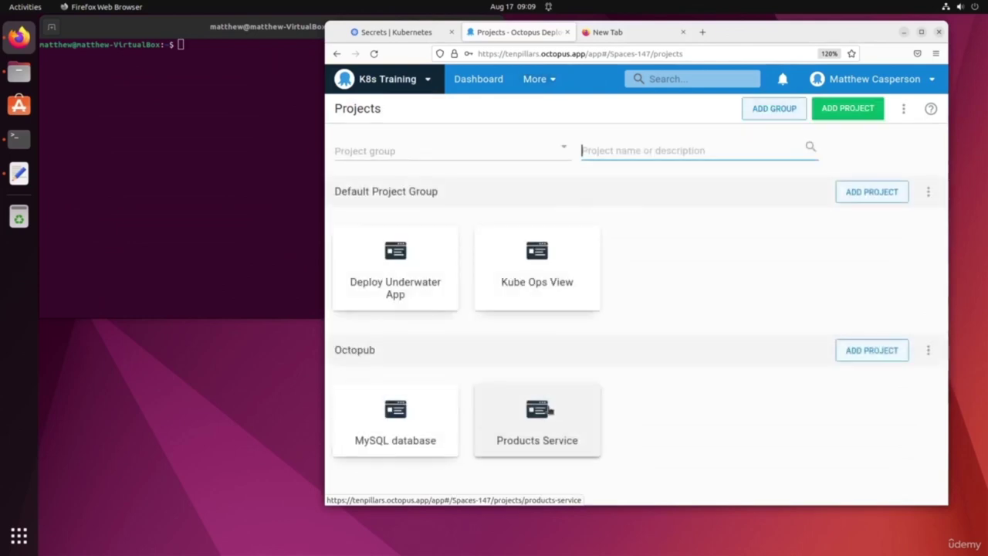
click(407, 413)
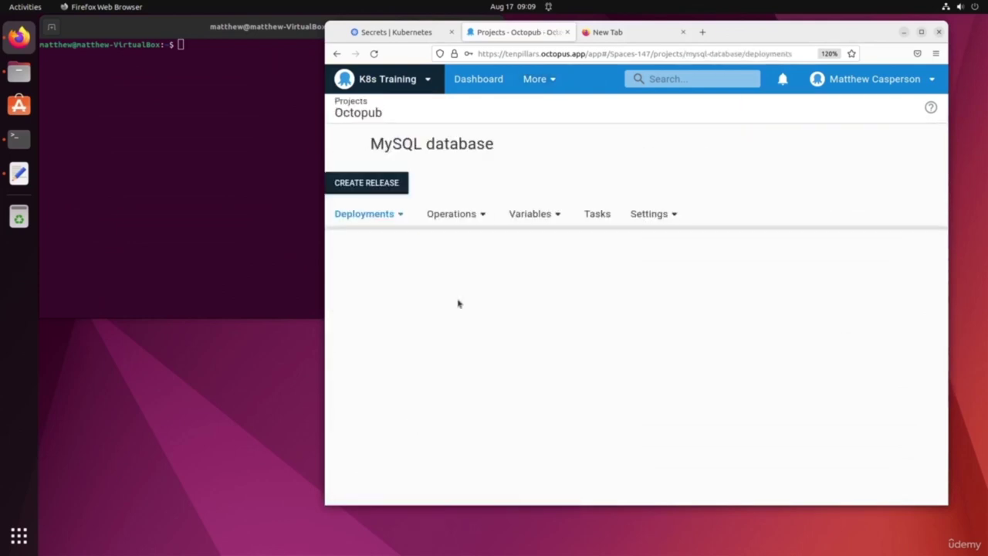
click(401, 215)
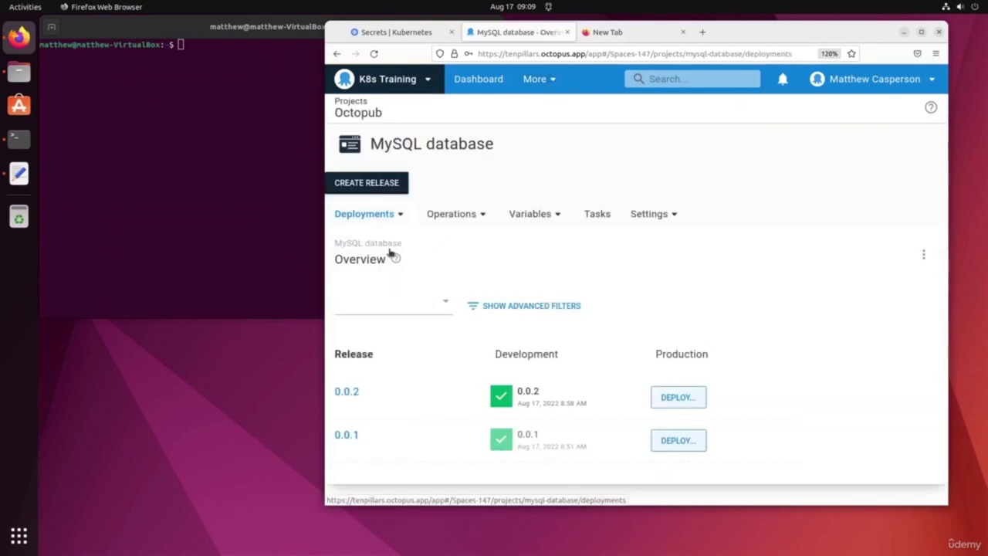
click(375, 273)
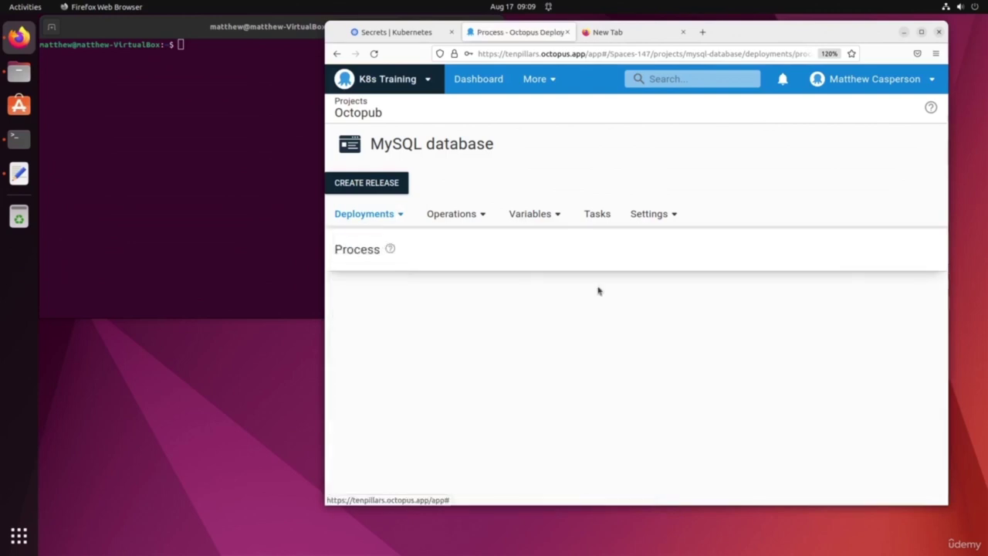
scroll(481, 315, down, 1)
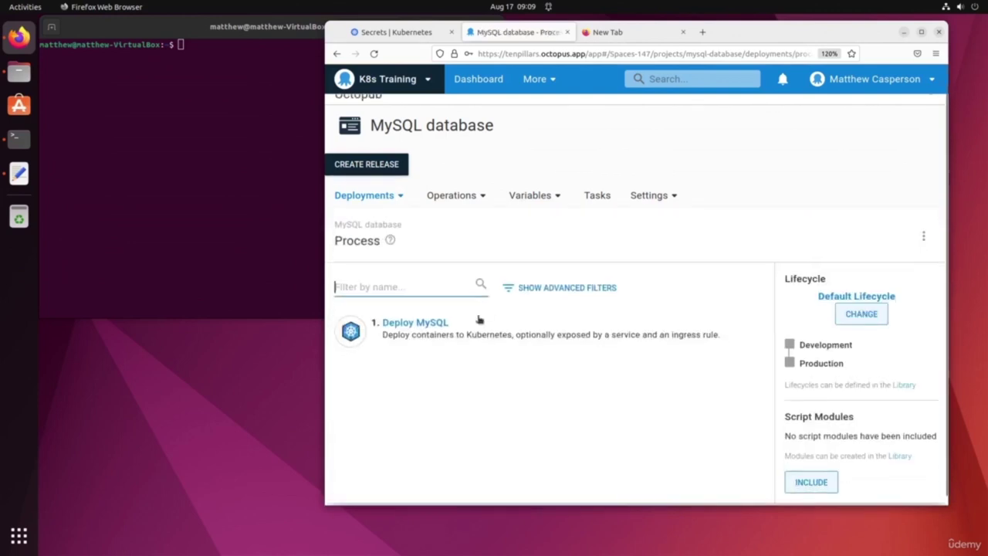
click(478, 320)
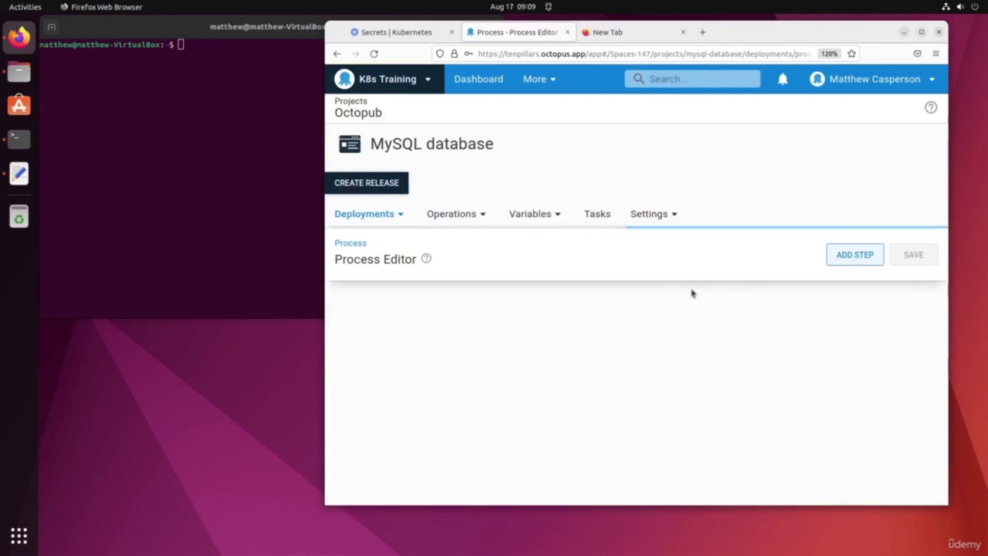
- Enter db as the service name and expand the Service Type options
scroll(693, 293, down, 15)
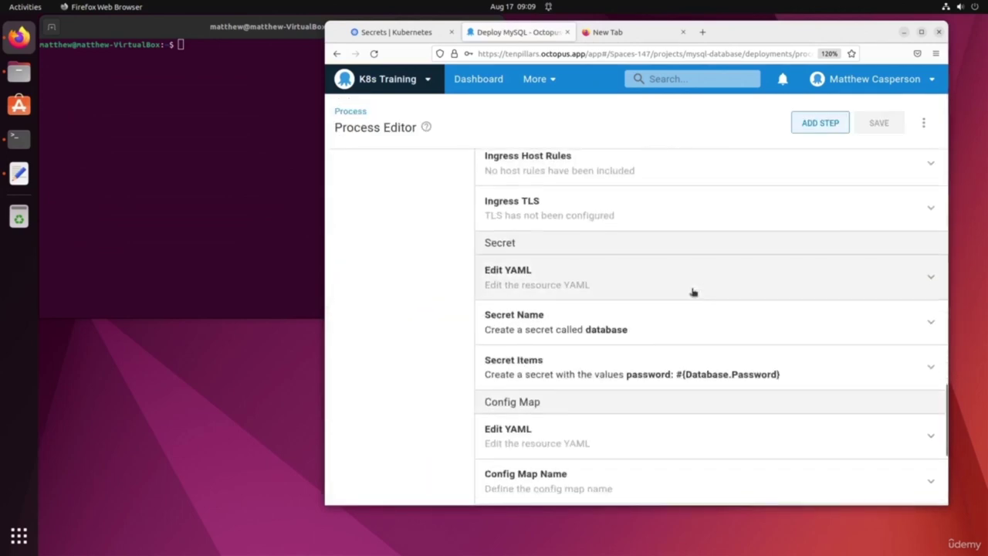
scroll(692, 292, down, 4)
scroll(693, 292, up, 5)
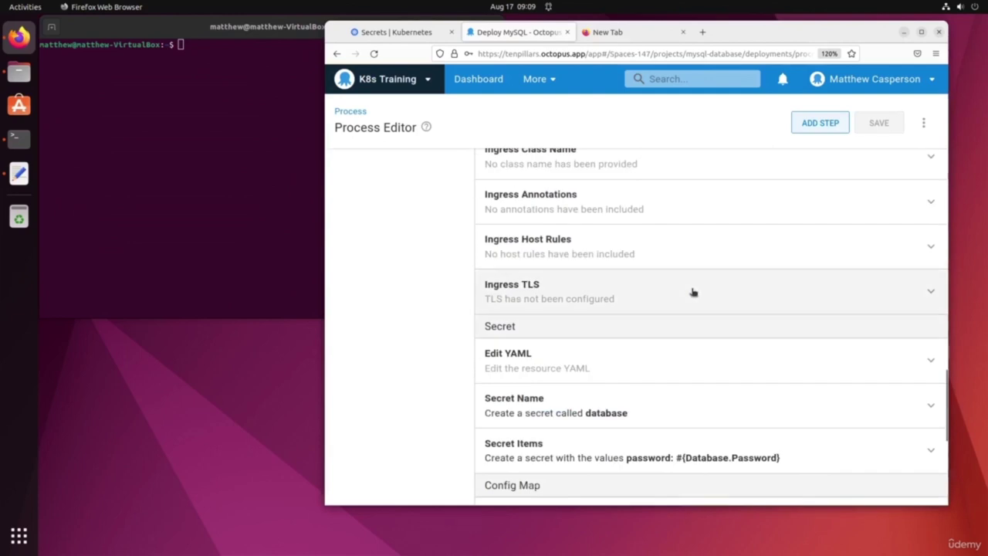
scroll(692, 292, up, 6)
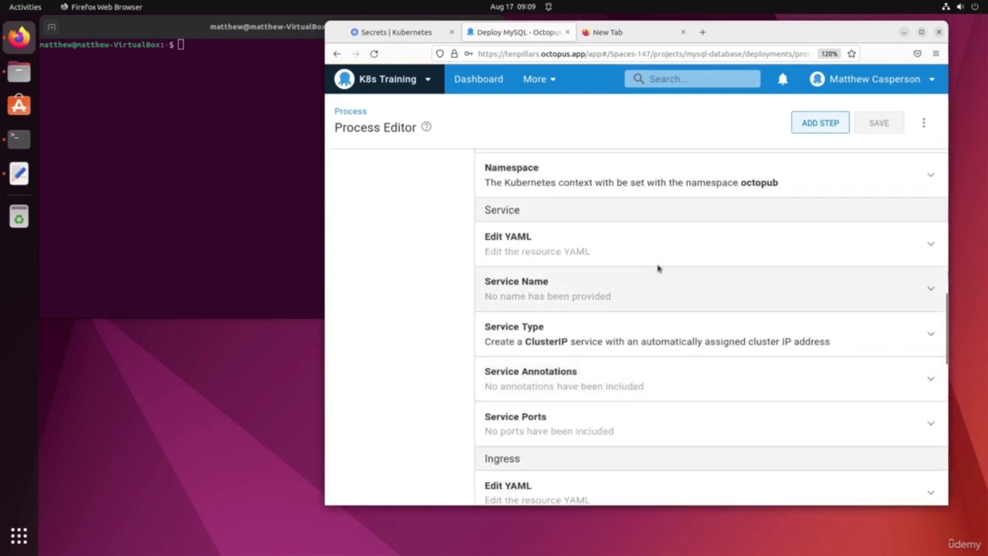
click(617, 304)
click(536, 369)
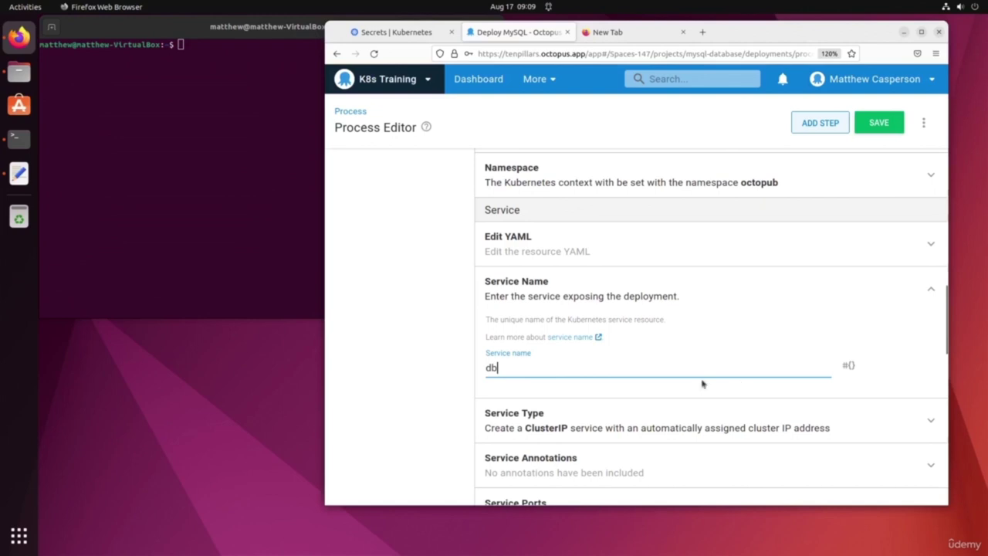
double_click(488, 368)
scroll(565, 355, down, 3)
click(563, 286)
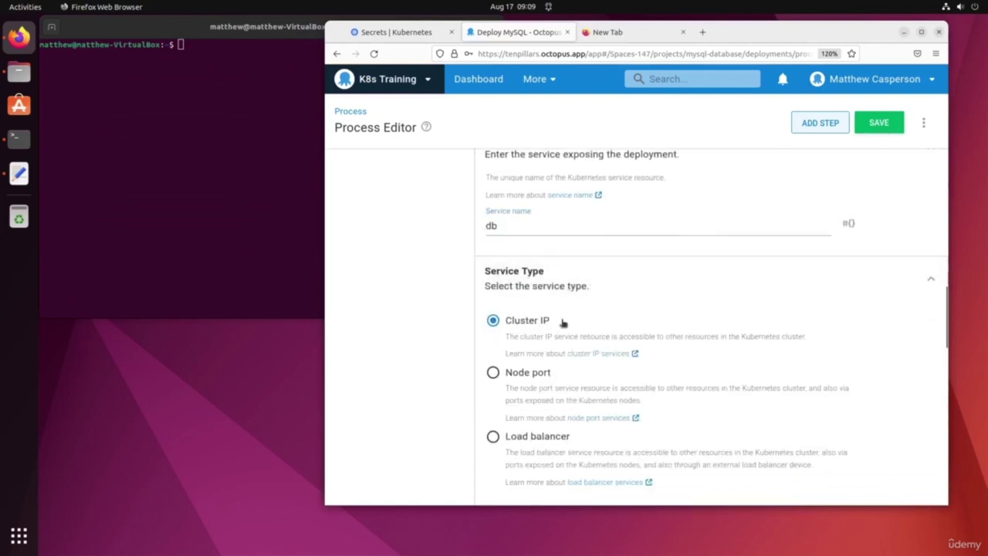
scroll(617, 322, down, 2)
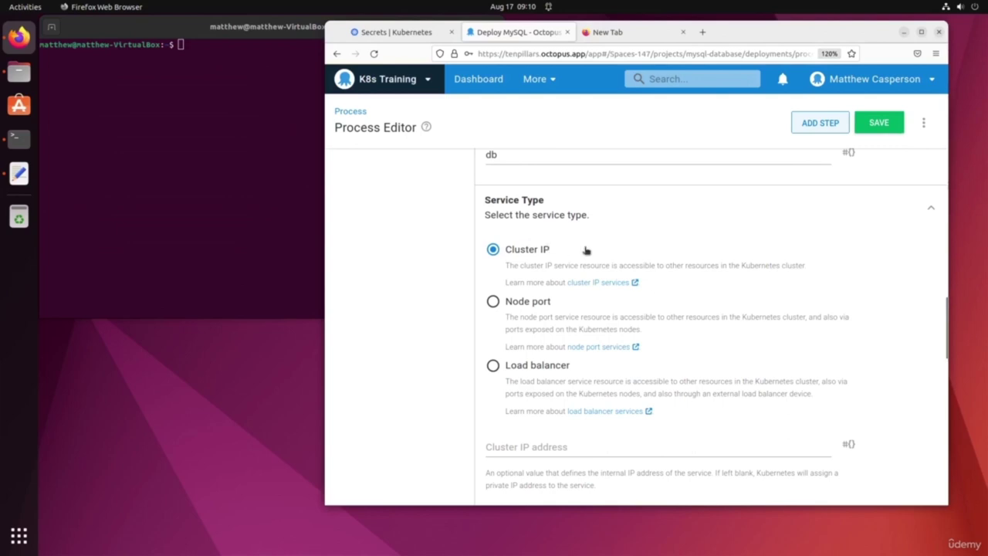
- Name the Deploy MySQL step's service db
scroll(586, 249, up, 2)
click(503, 226)
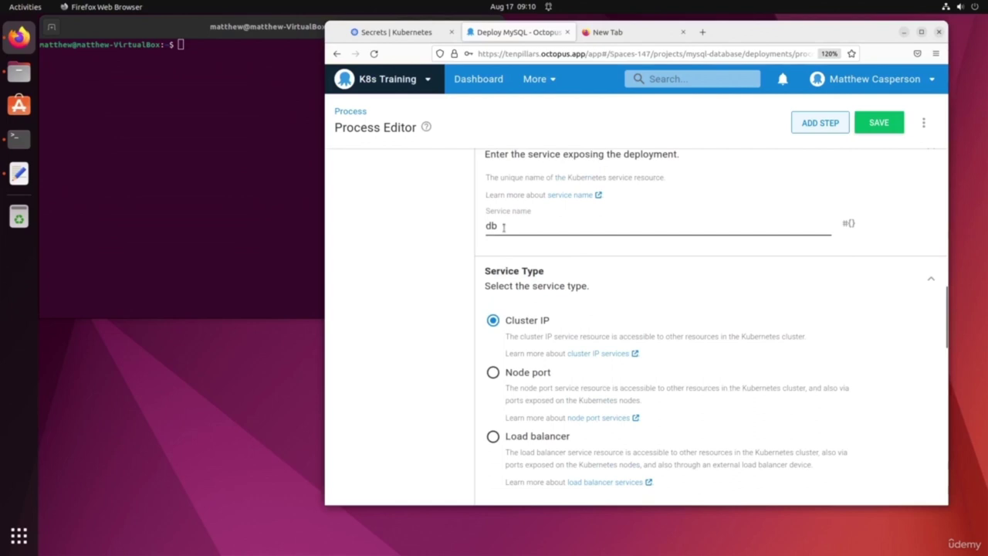
drag(503, 226, 479, 226)
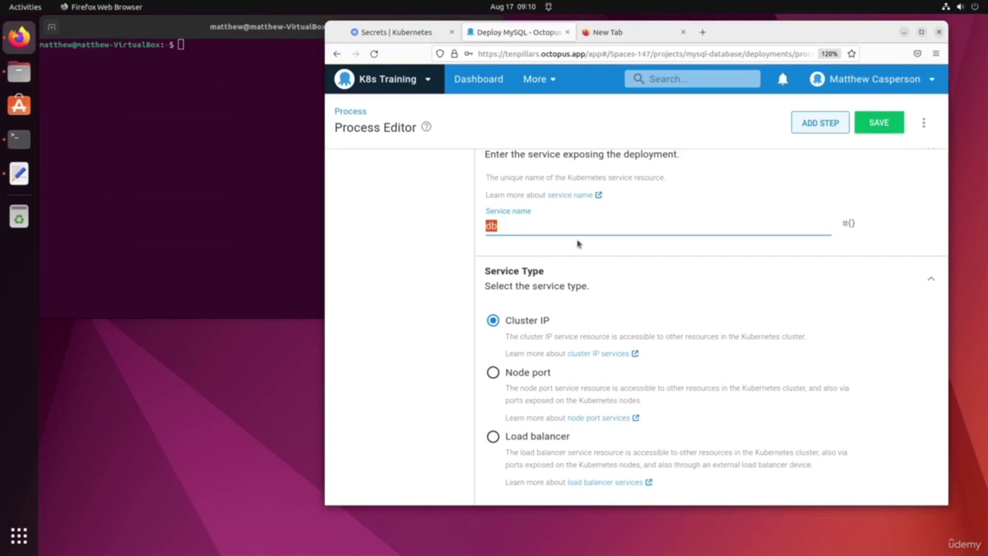
- Save the step, hit the 'at least one service port' error, and start adding a service port
click(872, 121)
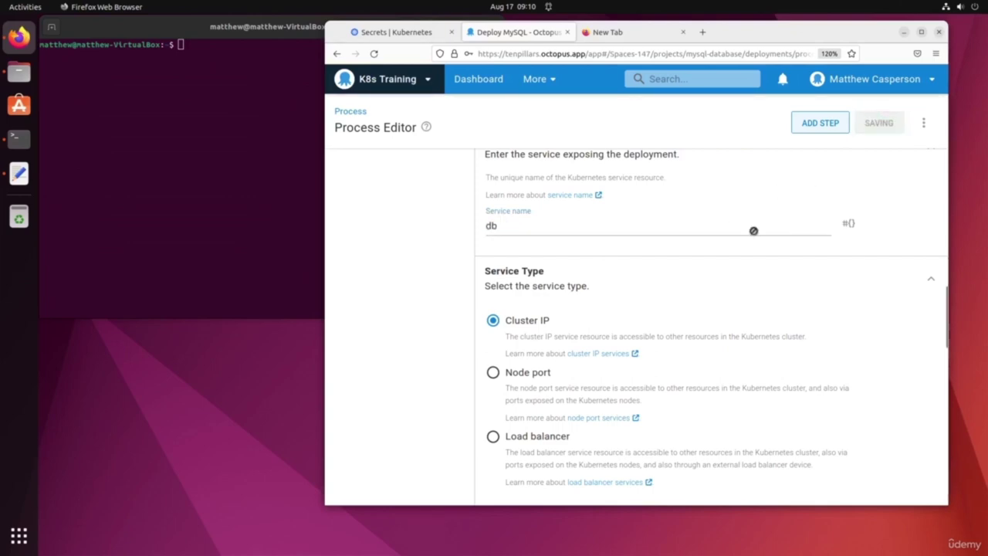
scroll(531, 345, down, 3)
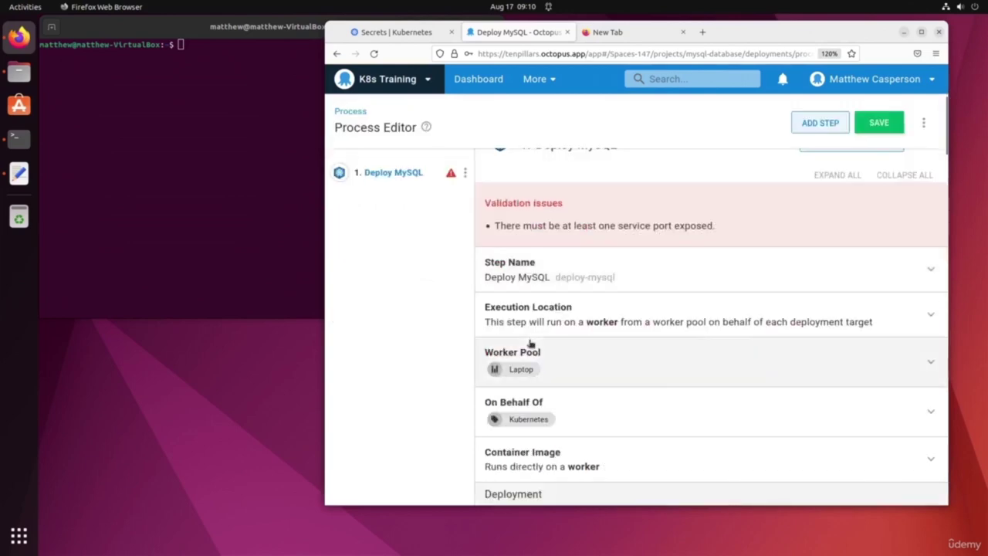
scroll(531, 345, down, 20)
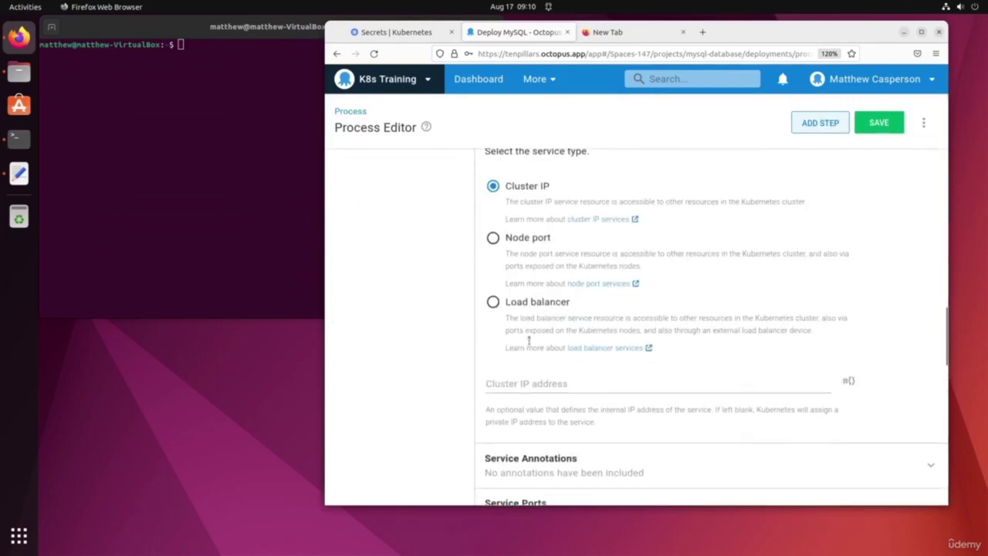
click(827, 399)
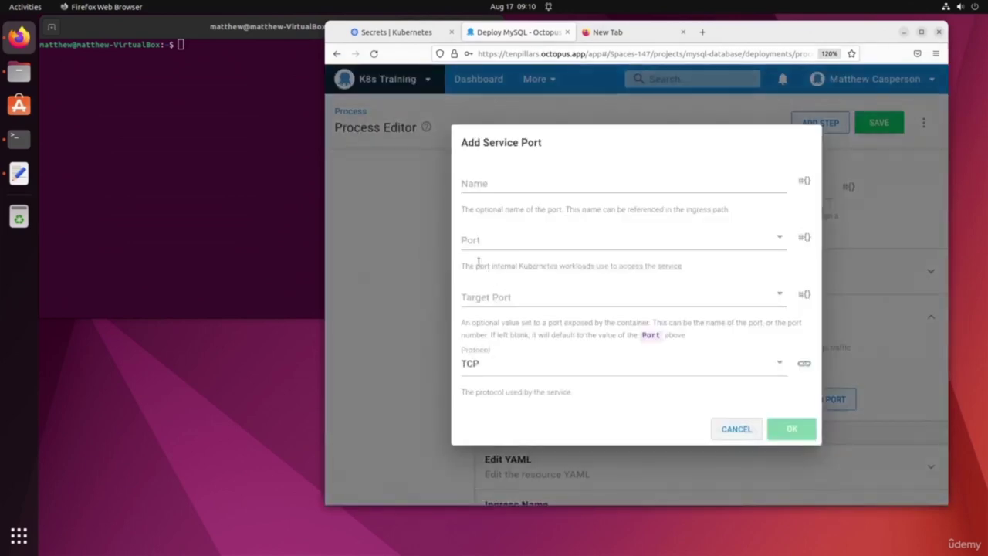
- Add a TCP service port 3306 targeting port 3306 and save the Deploy MySQL process
click(477, 242)
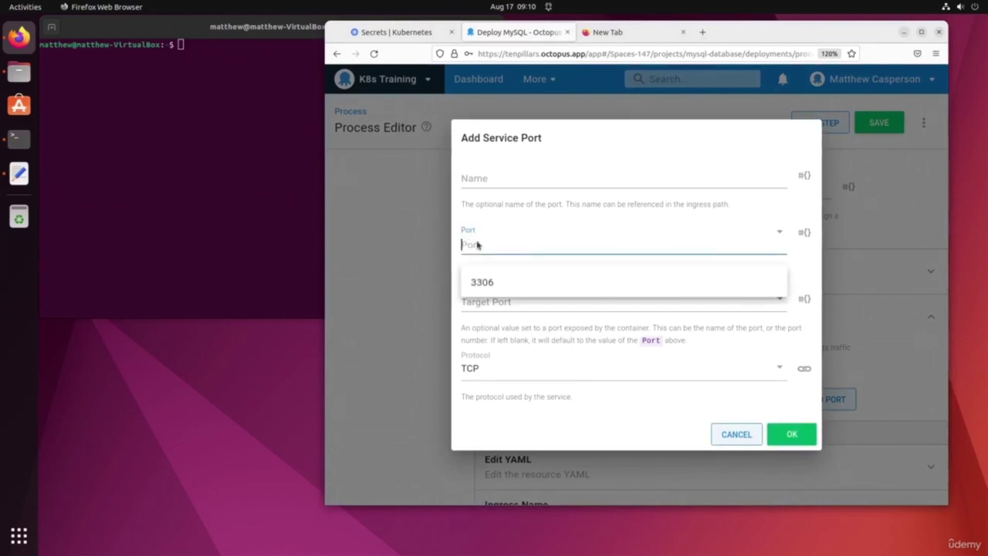
click(494, 282)
click(494, 302)
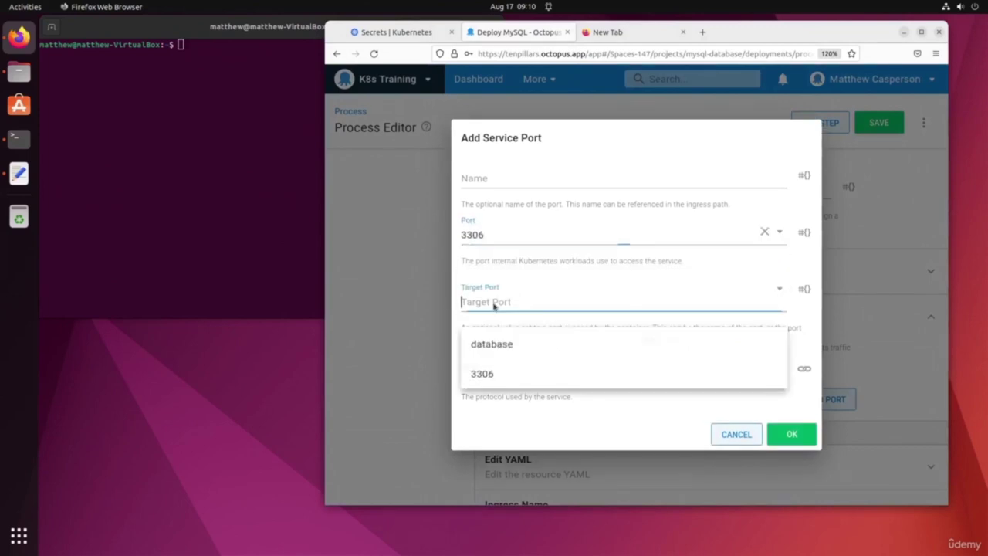
click(494, 373)
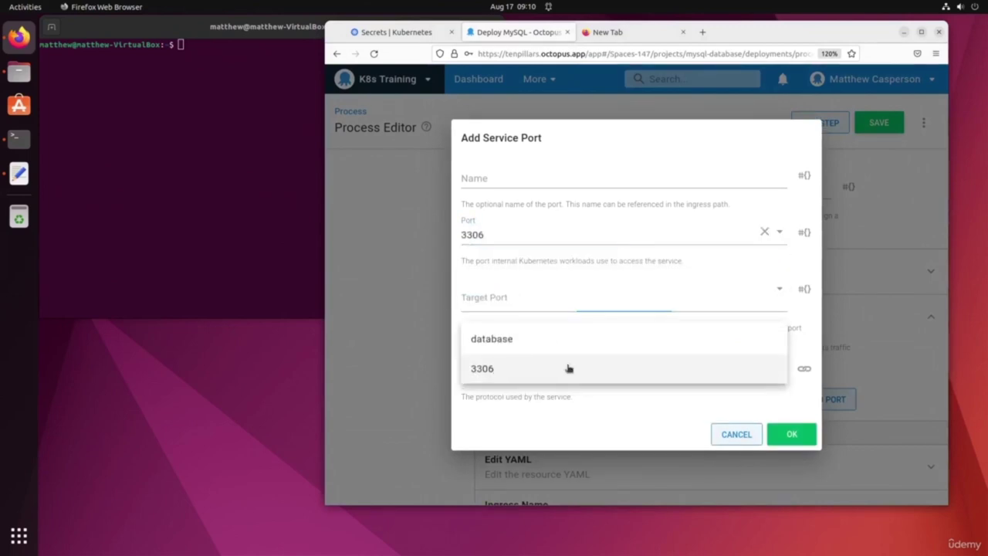
click(791, 433)
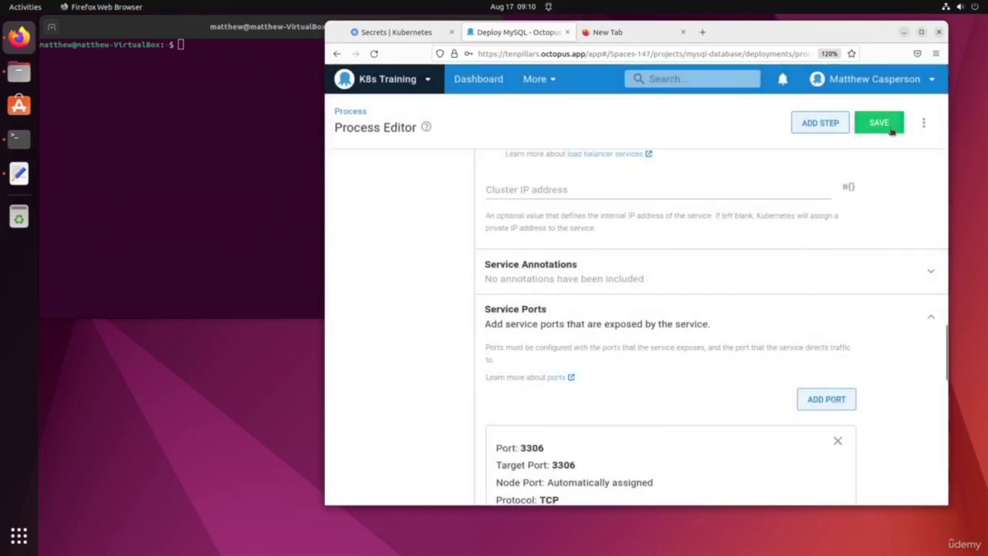
click(888, 128)
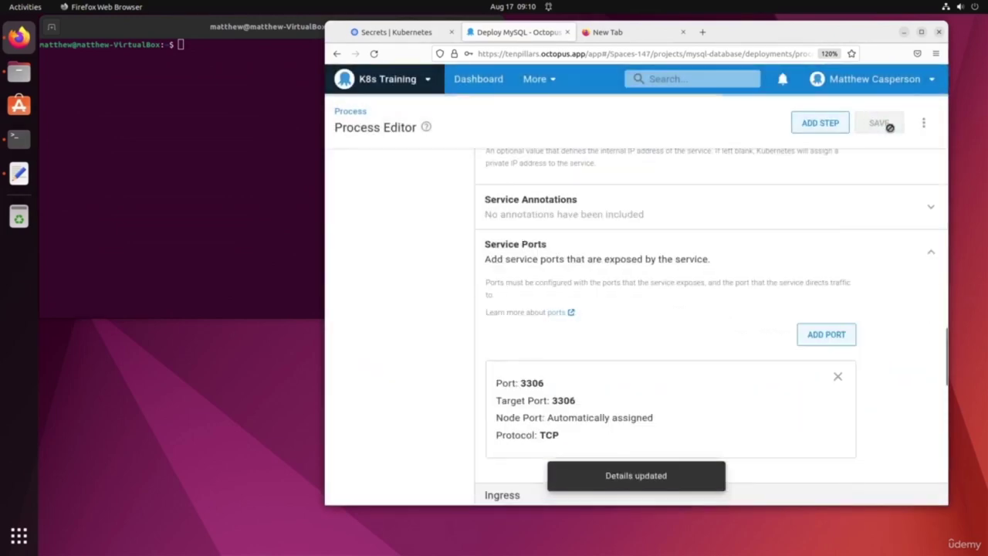
scroll(415, 280, up, 5)
scroll(415, 279, up, 10)
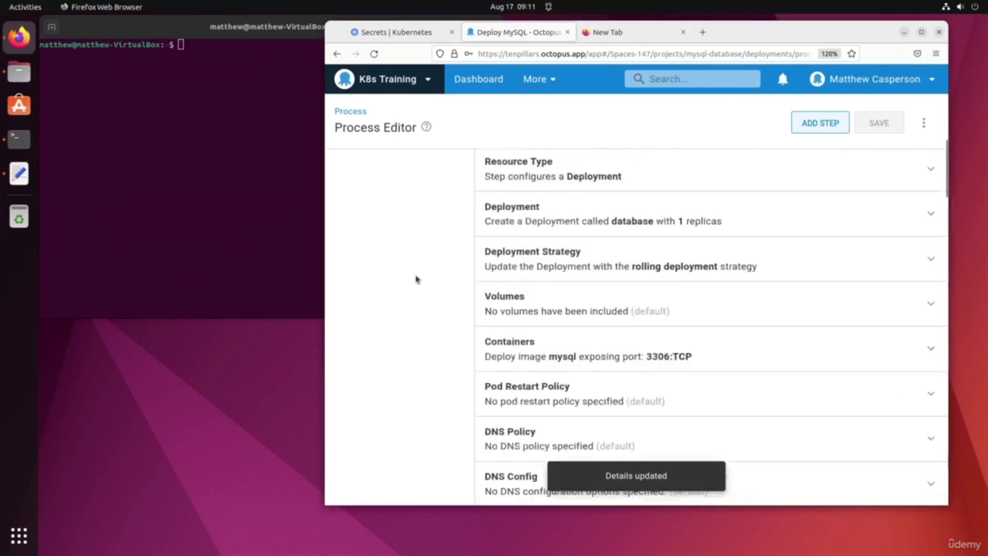
- Create MySQL database release 0.0.3 and deploy it to Development
click(383, 190)
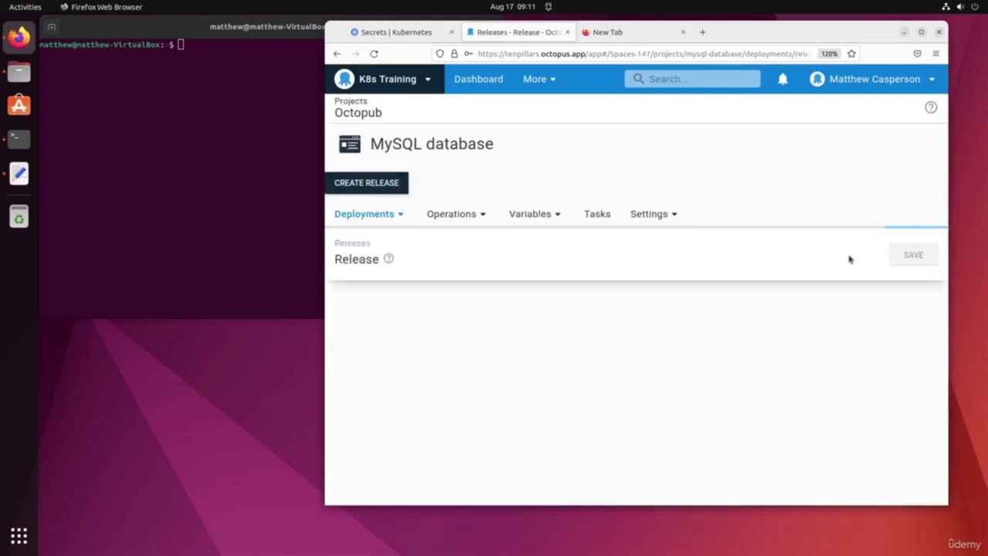
click(916, 255)
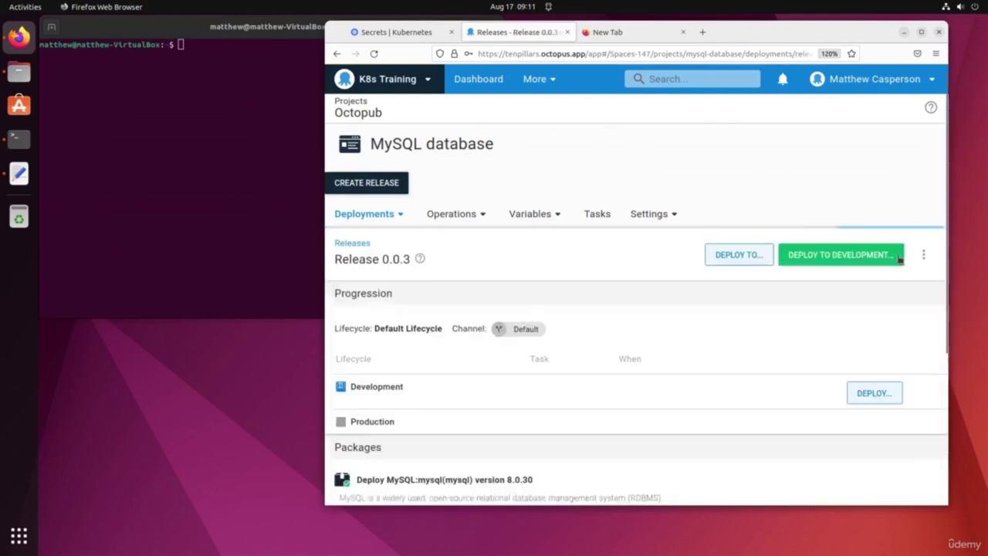
click(900, 255)
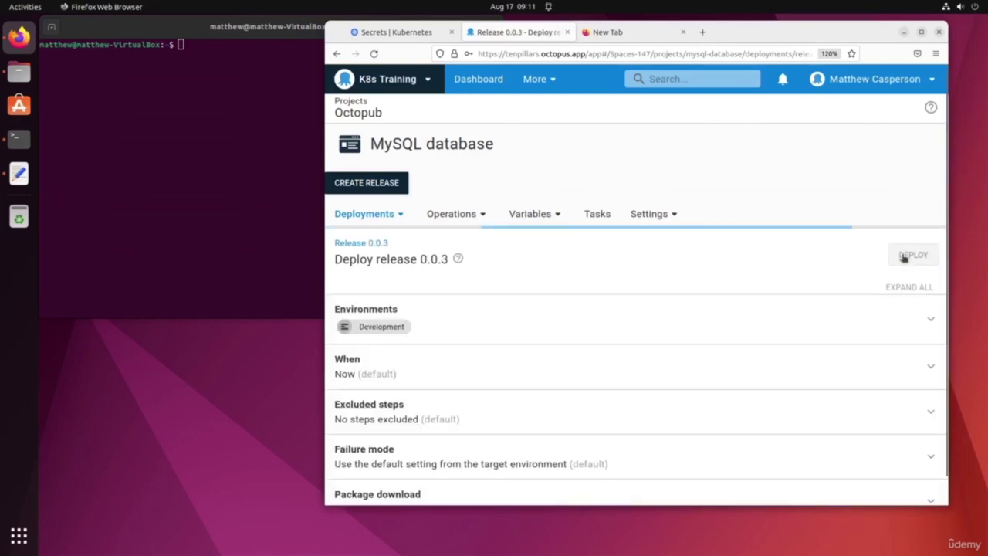
click(904, 257)
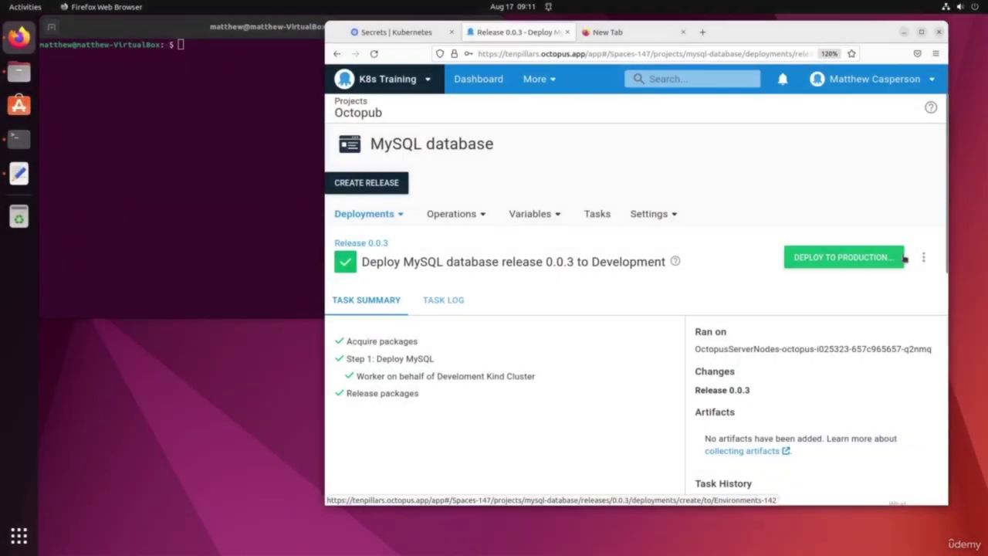
- Confirm in the task log that service/db was created
click(433, 301)
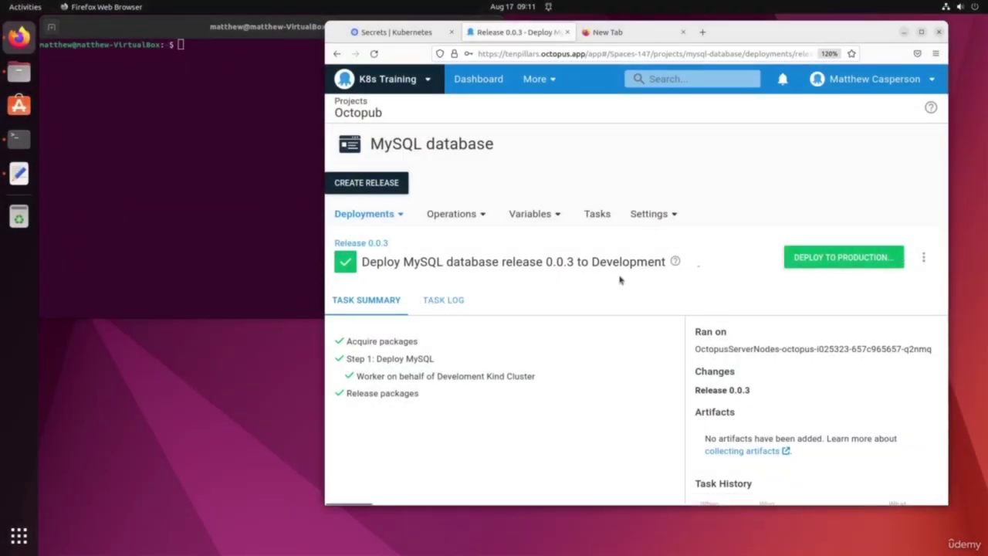
scroll(620, 272, down, 10)
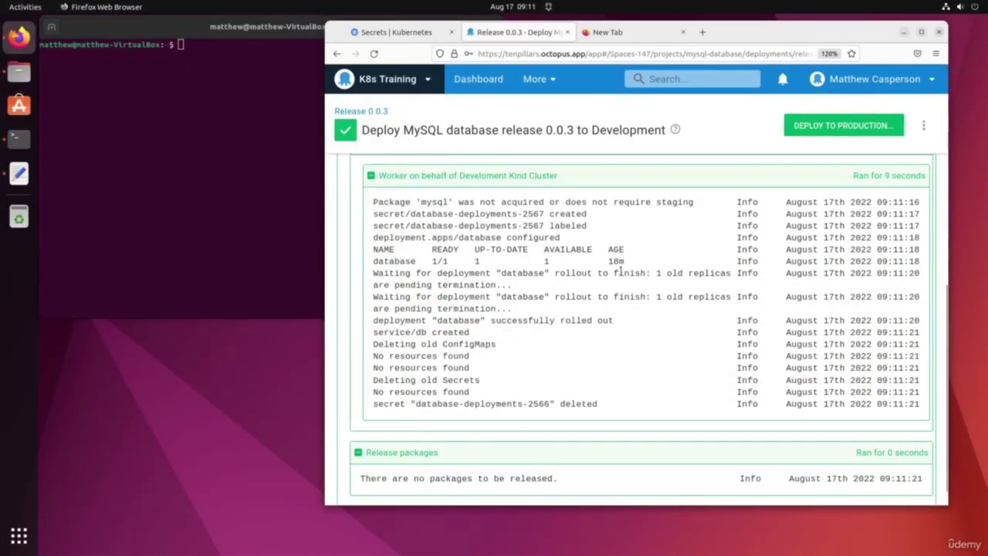
drag(373, 332, 471, 332)
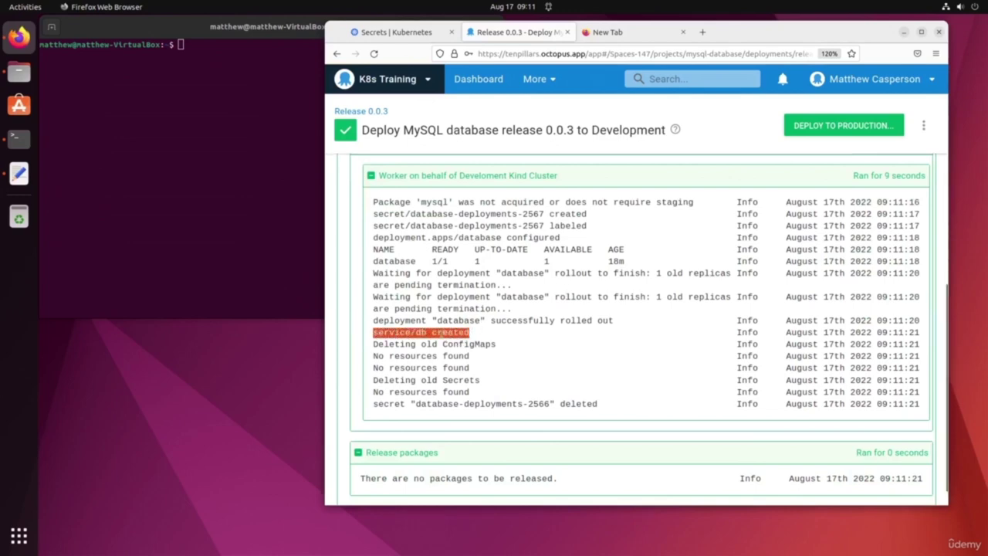
scroll(444, 340, up, 10)
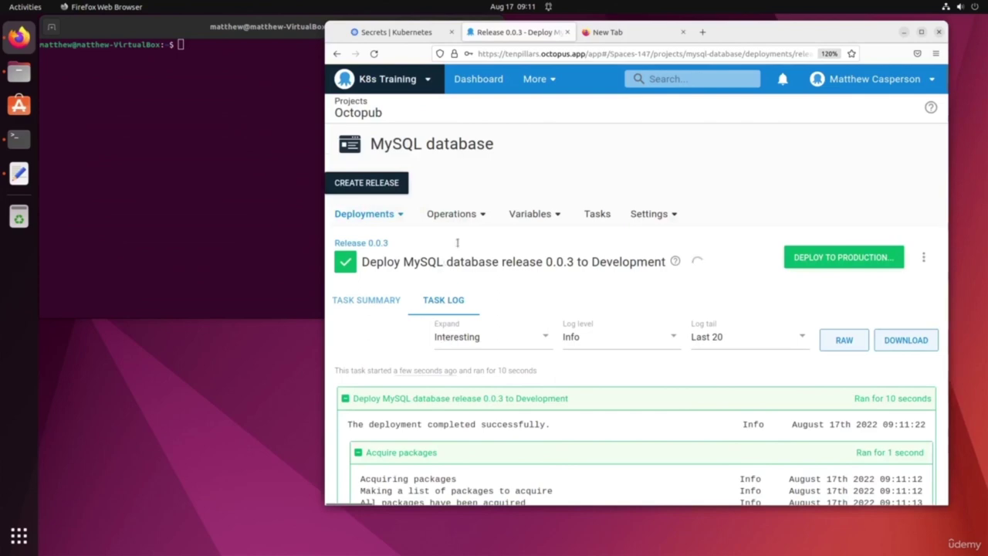
click(534, 80)
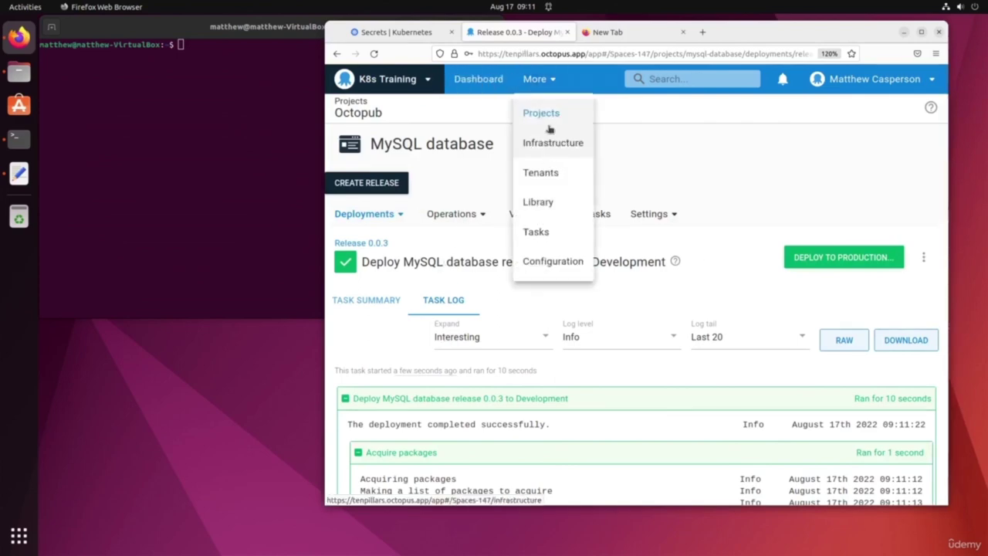
- Open the Deploy Products Service step in the Products Service project's deployment process
click(549, 116)
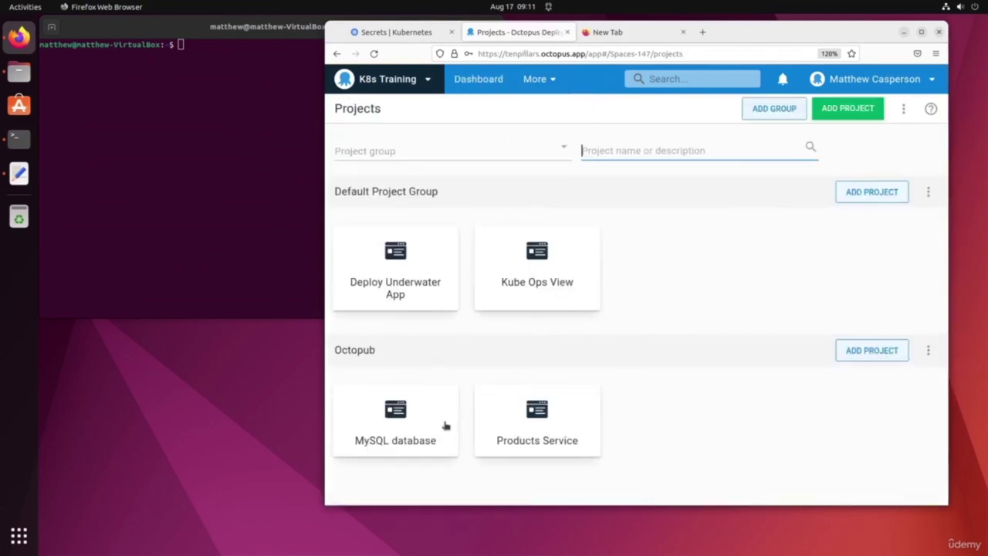
click(566, 427)
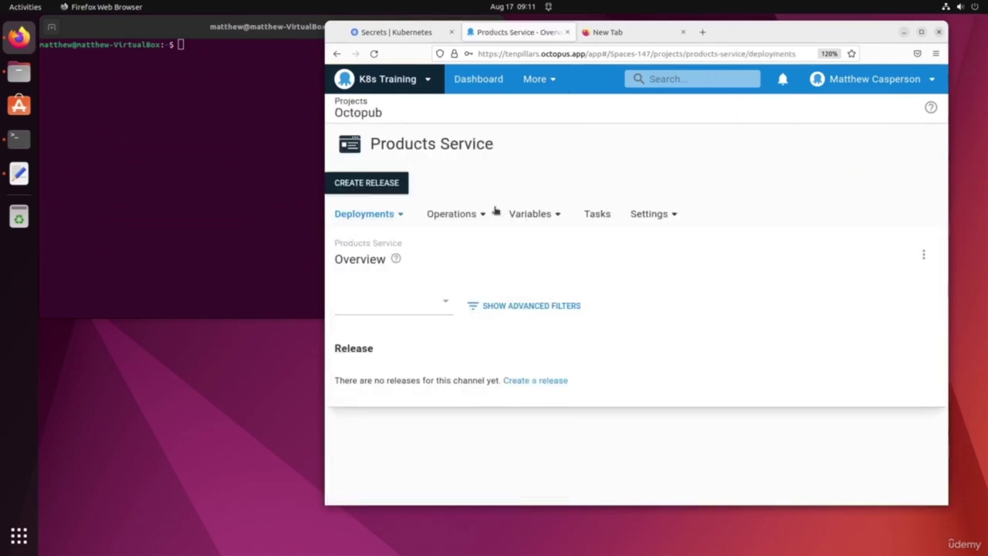
mouse_move(483, 215)
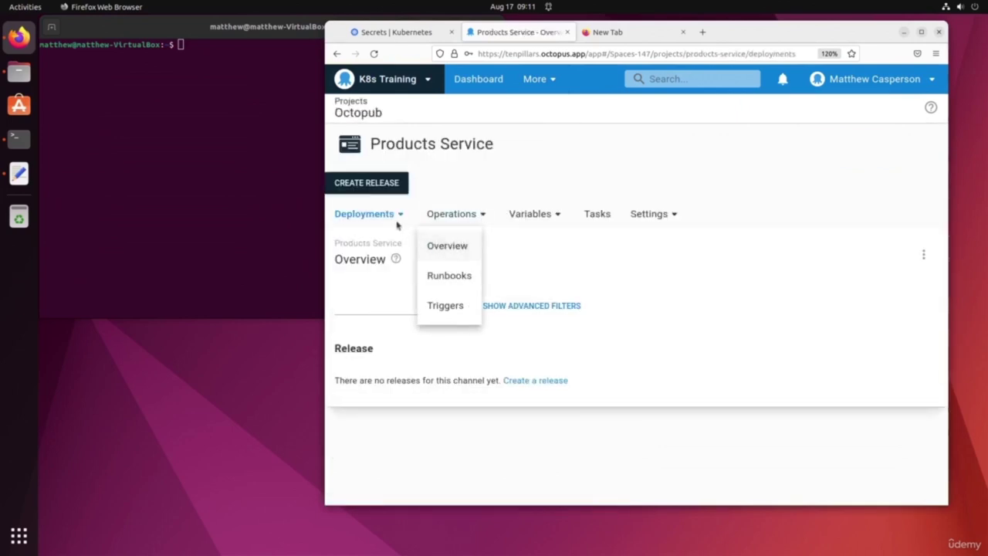
mouse_move(395, 216)
click(375, 273)
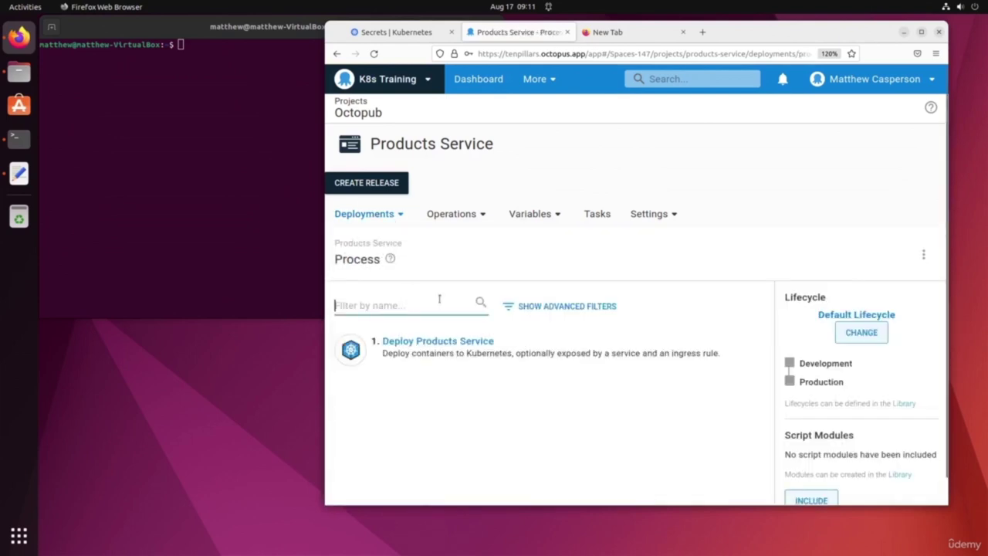
click(441, 349)
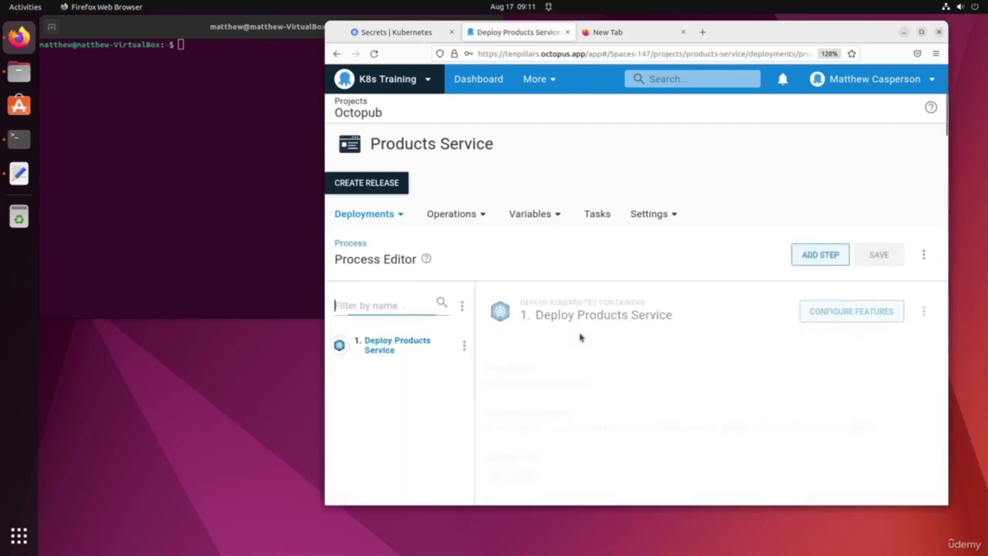
- Set the step's Namespace to octopub and save the process
scroll(581, 339, down, 5)
scroll(581, 336, down, 10)
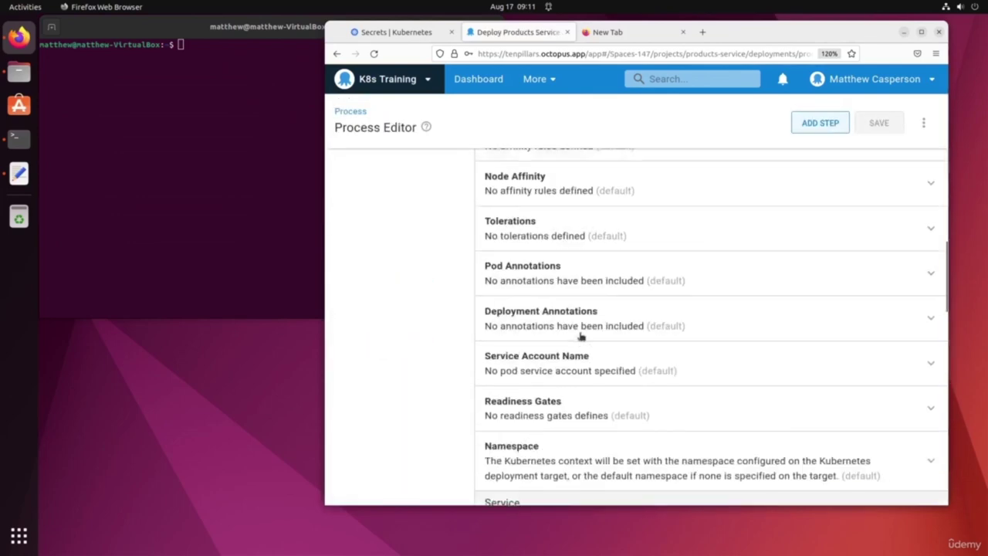
click(554, 336)
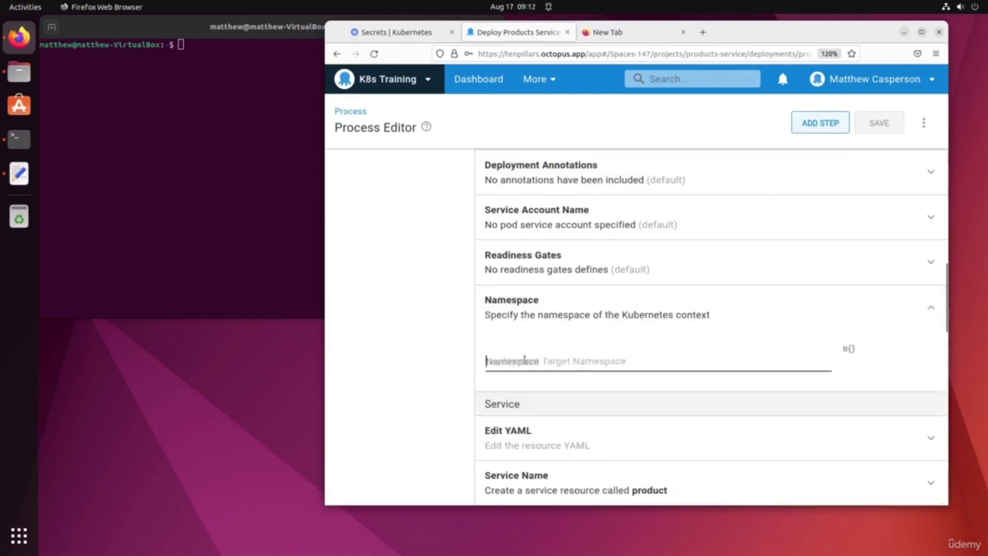
text(octopub)
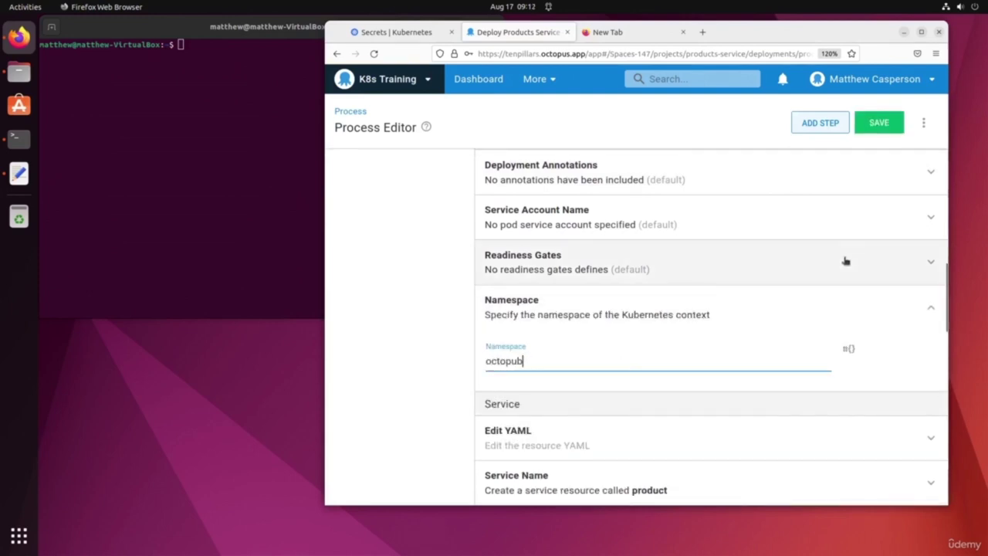
click(878, 123)
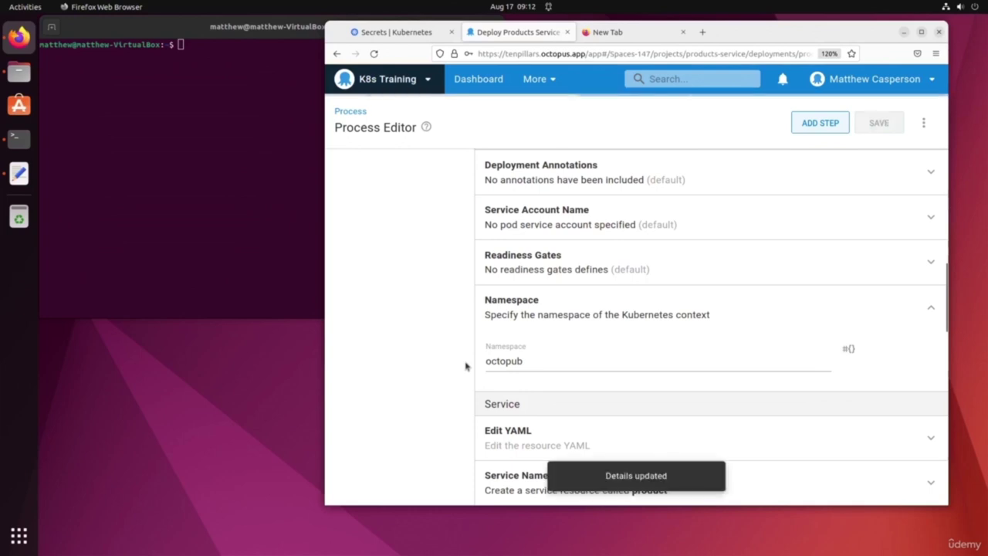
scroll(465, 364, up, 15)
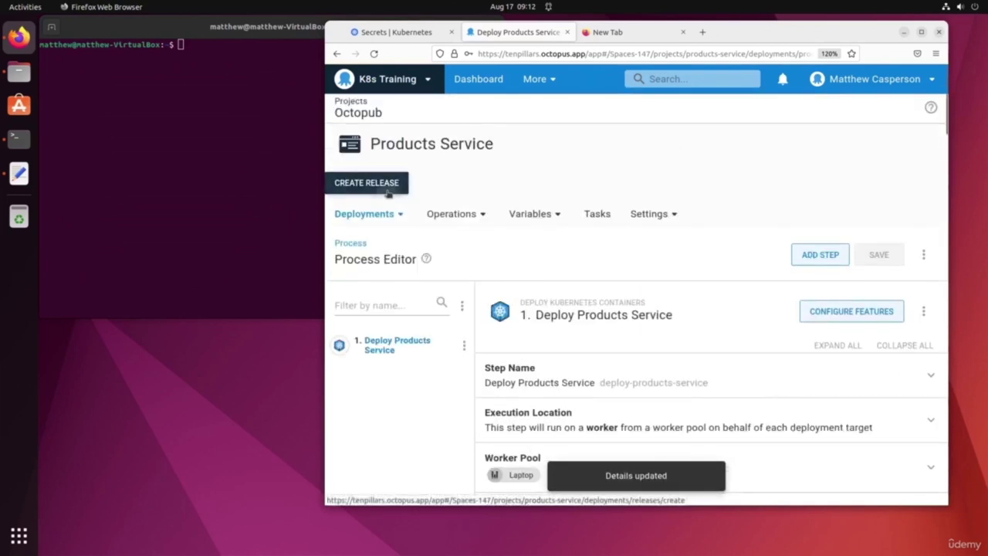
click(377, 184)
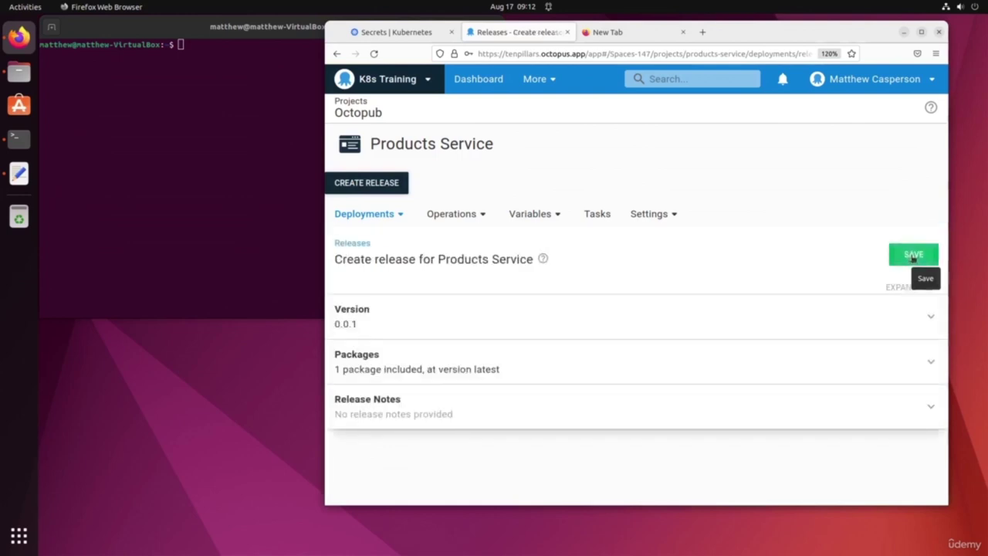
- Save Products Service release 0.0.1 and deploy it to Development
click(913, 255)
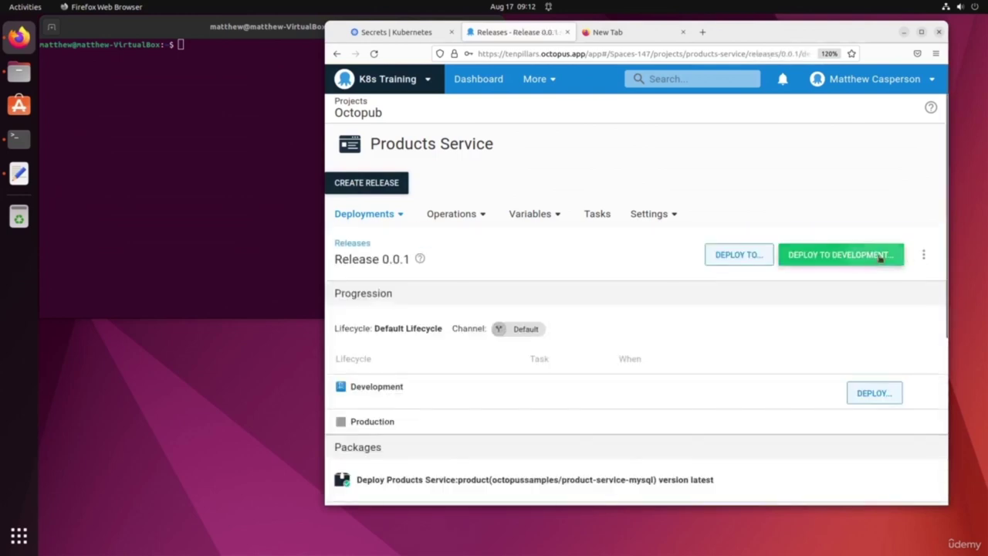
click(878, 255)
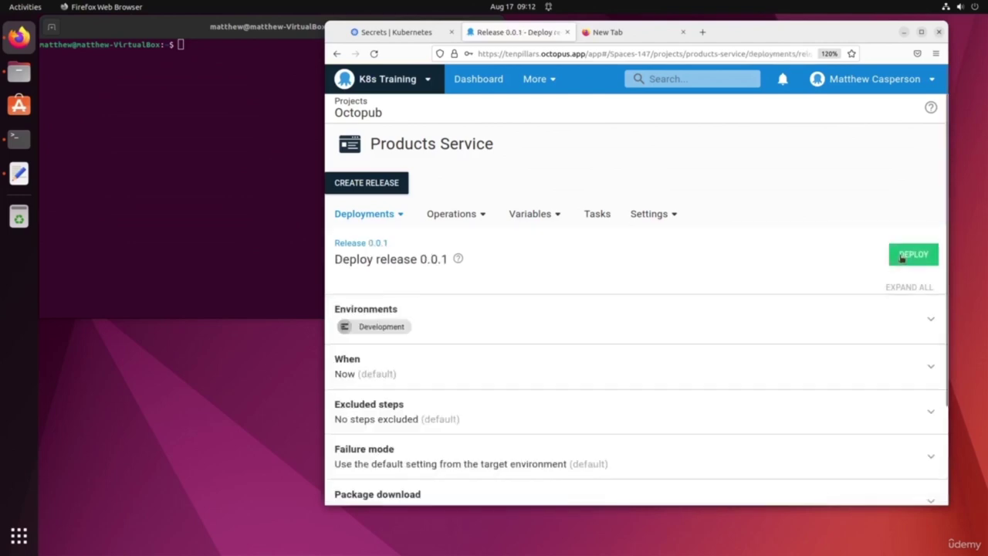
click(901, 257)
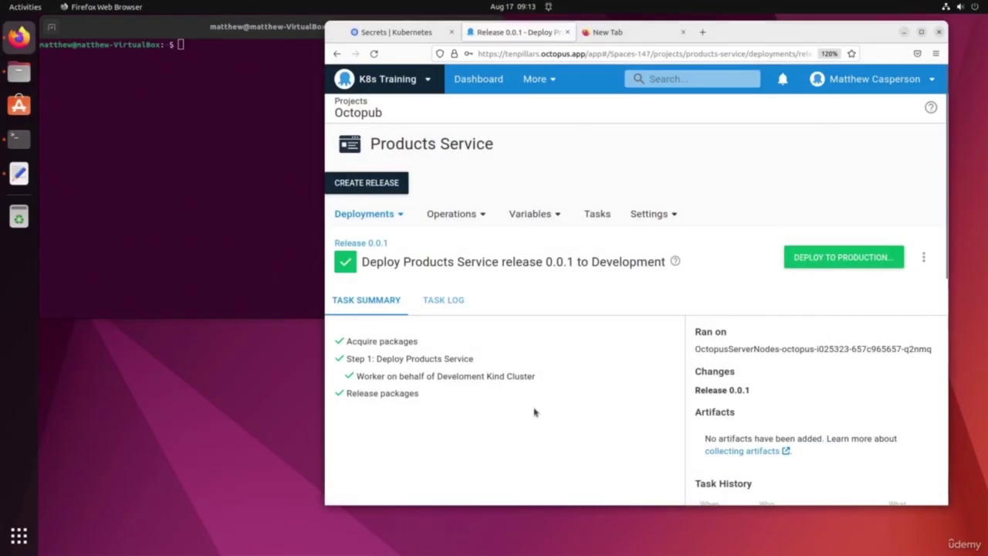
click(452, 304)
- Review the task log's secret creation, product deployment and service/product created lines
scroll(574, 315, down, 5)
scroll(574, 315, down, 3)
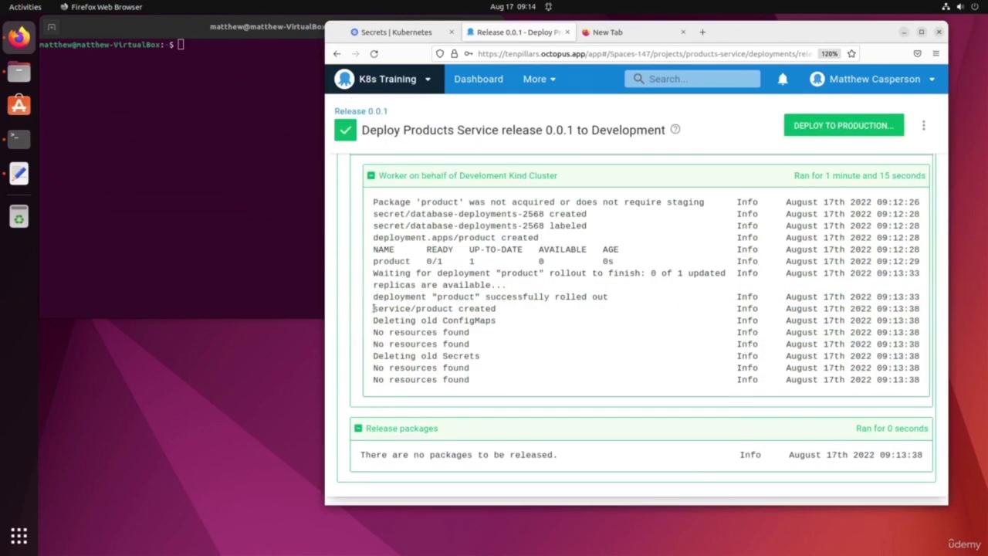
drag(564, 212, 544, 214)
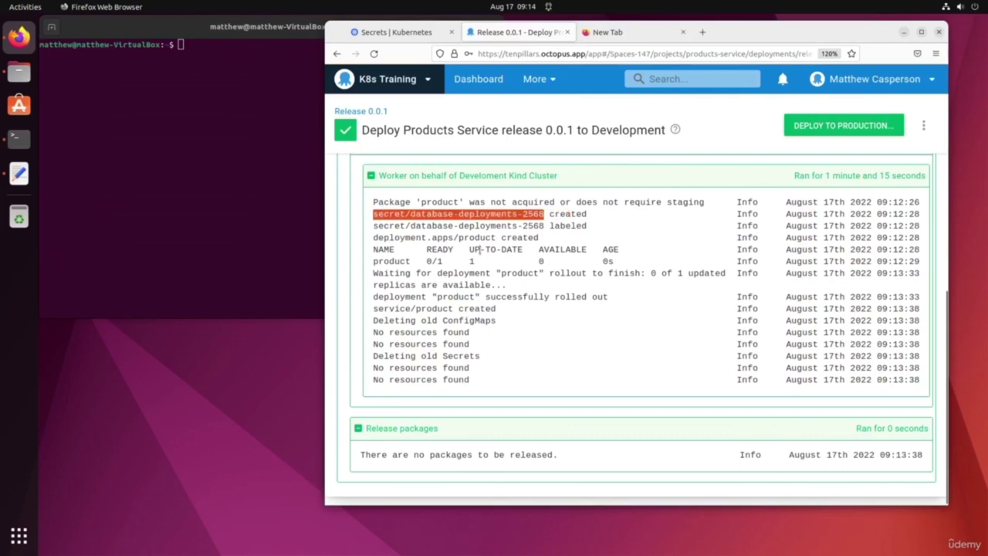
click(514, 273)
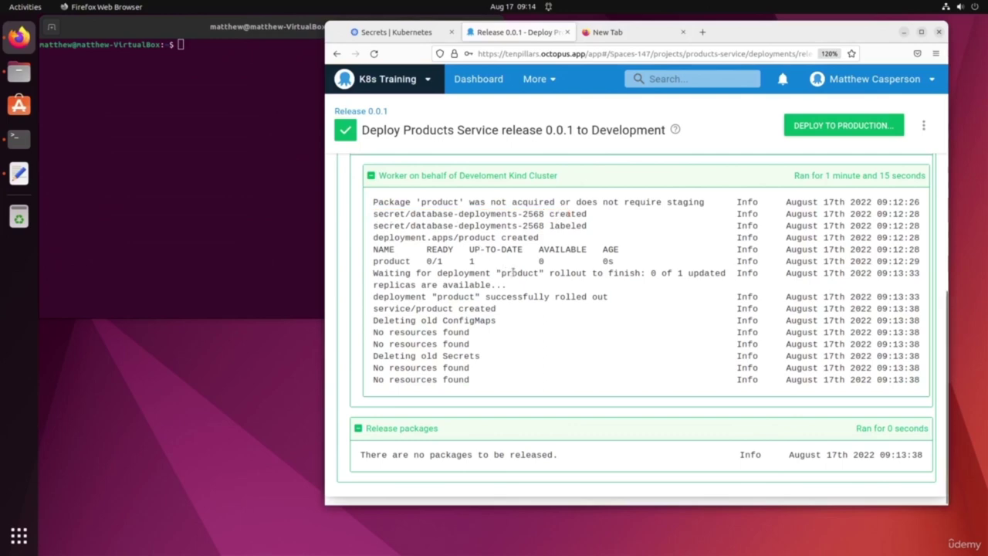
double_click(507, 274)
drag(374, 308, 497, 308)
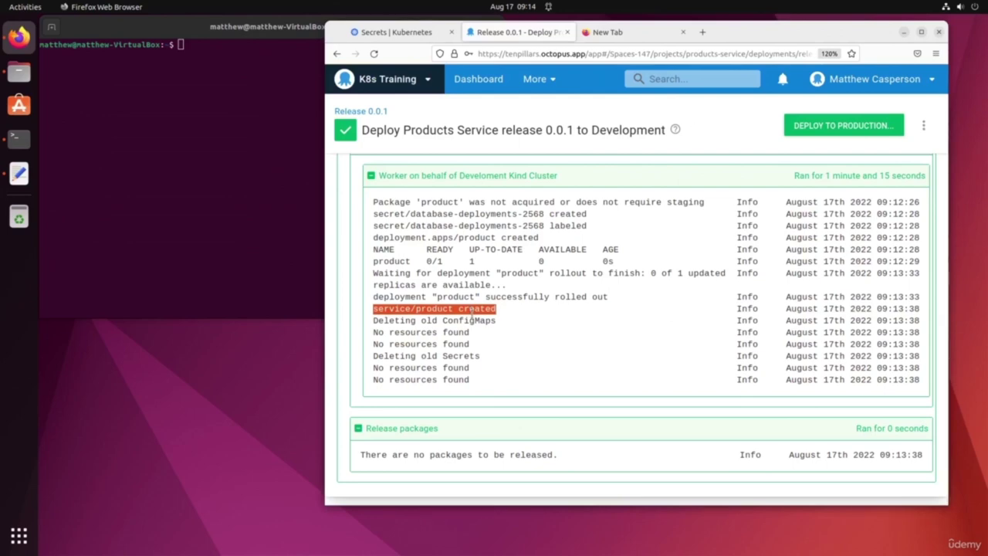
- Go to the project's Operations options to reach Runbooks
scroll(491, 323, up, 3)
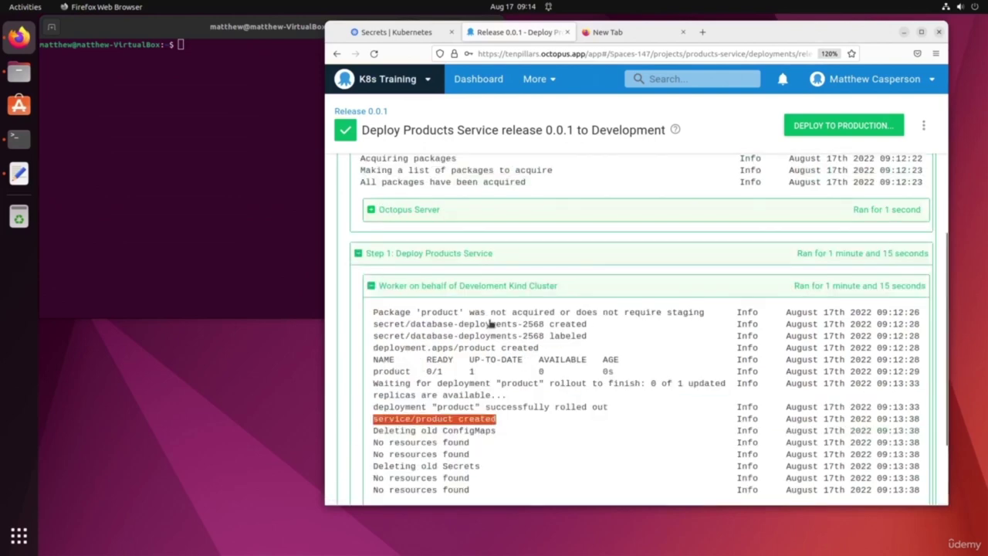
scroll(523, 222, up, 10)
click(478, 215)
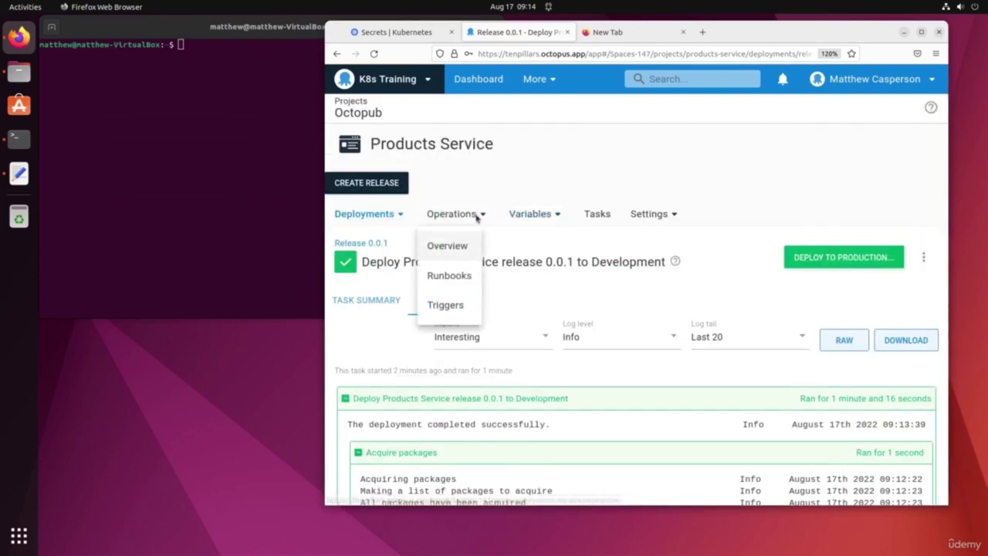
- Create and save a new runbook named Get Services
click(460, 276)
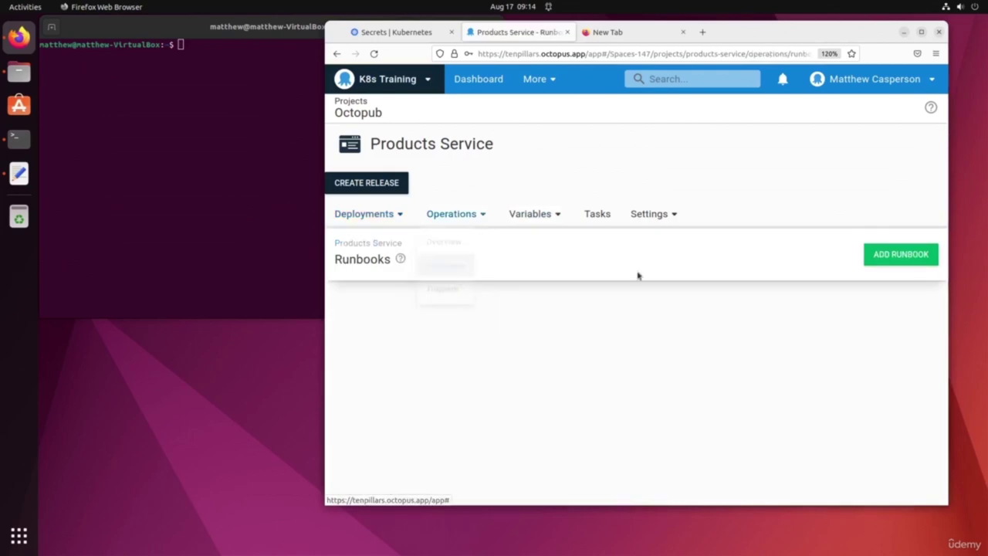
click(901, 254)
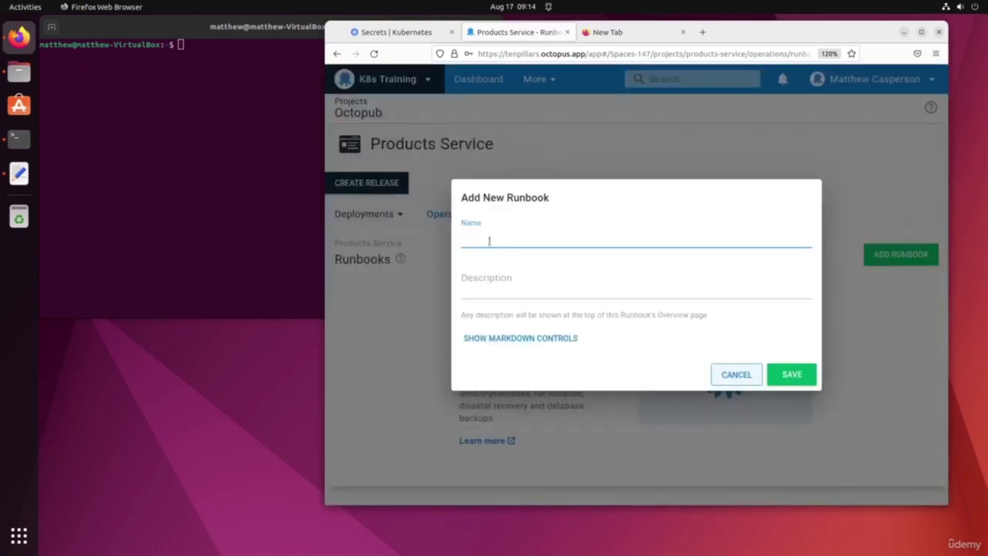
text(Get Services)
click(789, 371)
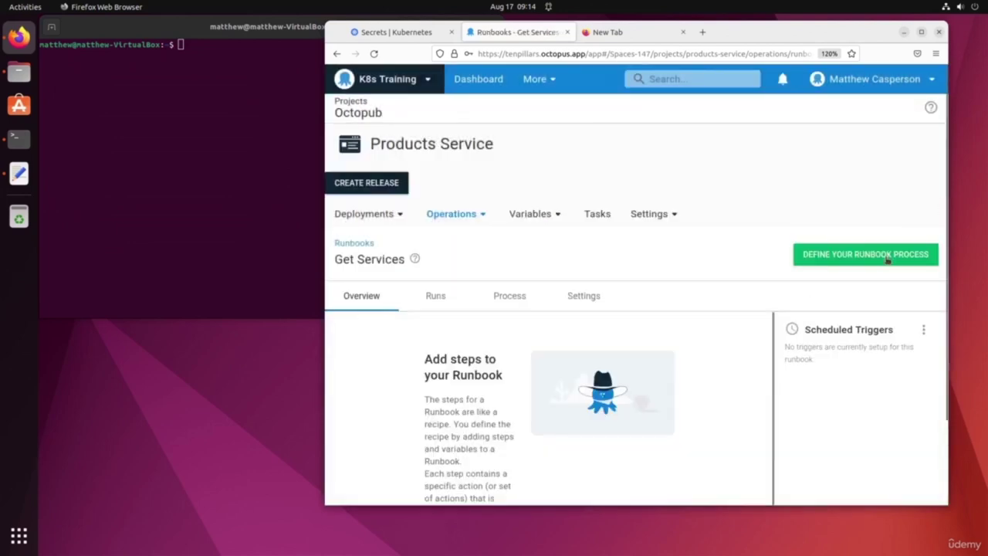
- Install and add the Kubernetes - Inspect Resources step to the runbook process
click(888, 259)
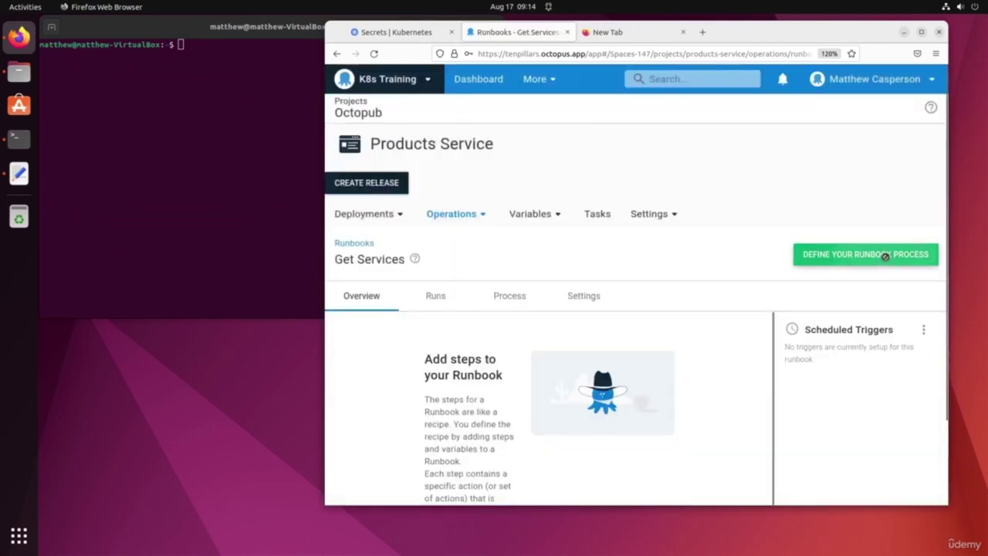
click(899, 255)
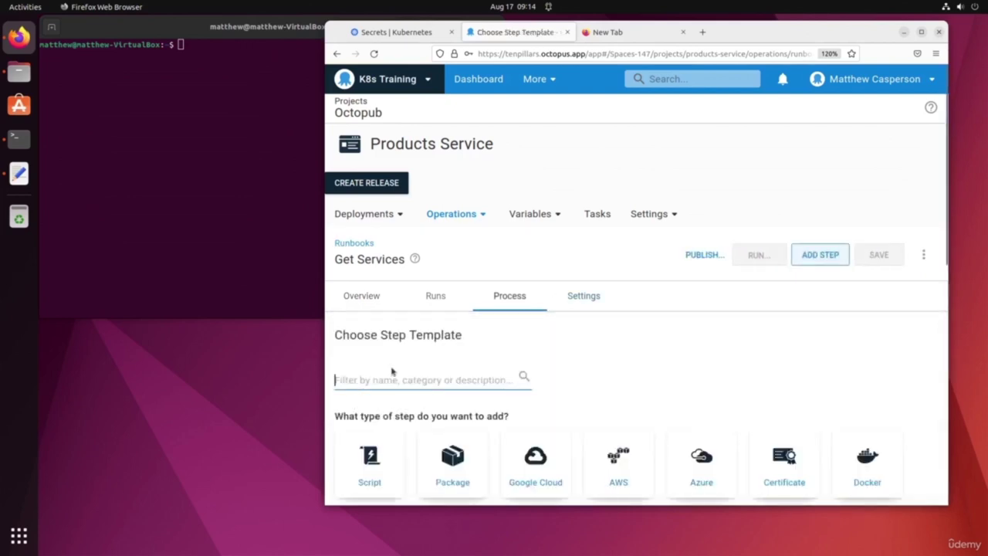
text(inspect)
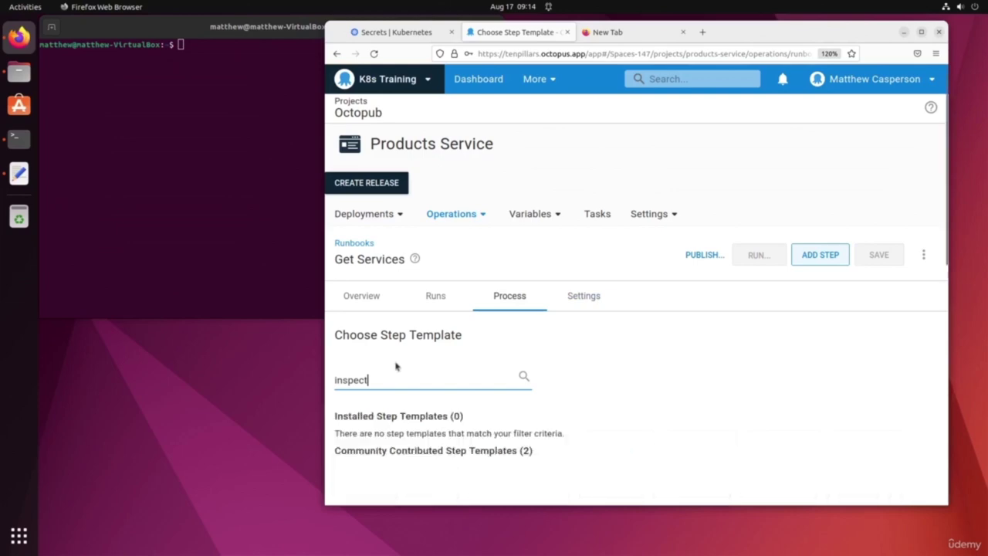
scroll(392, 370, down, 3)
click(538, 330)
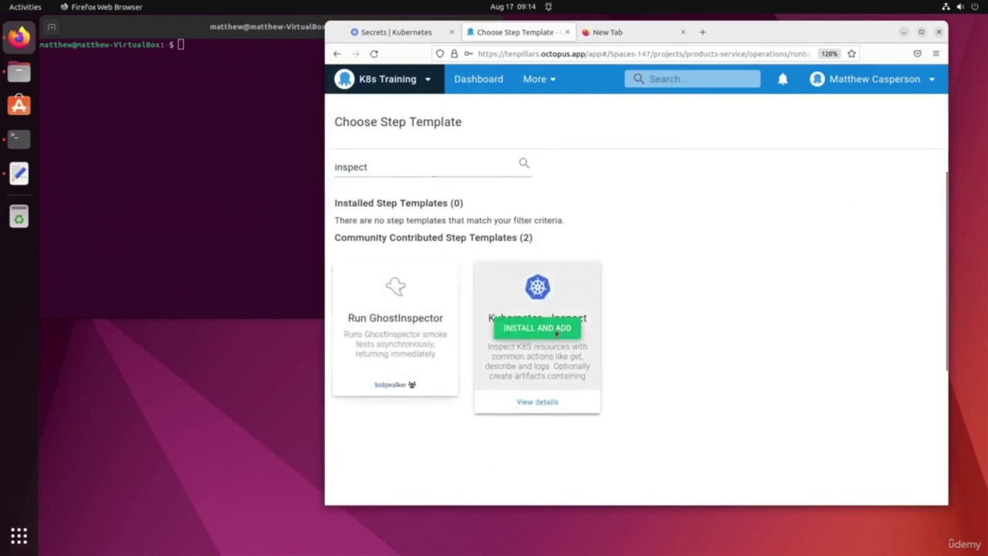
click(796, 338)
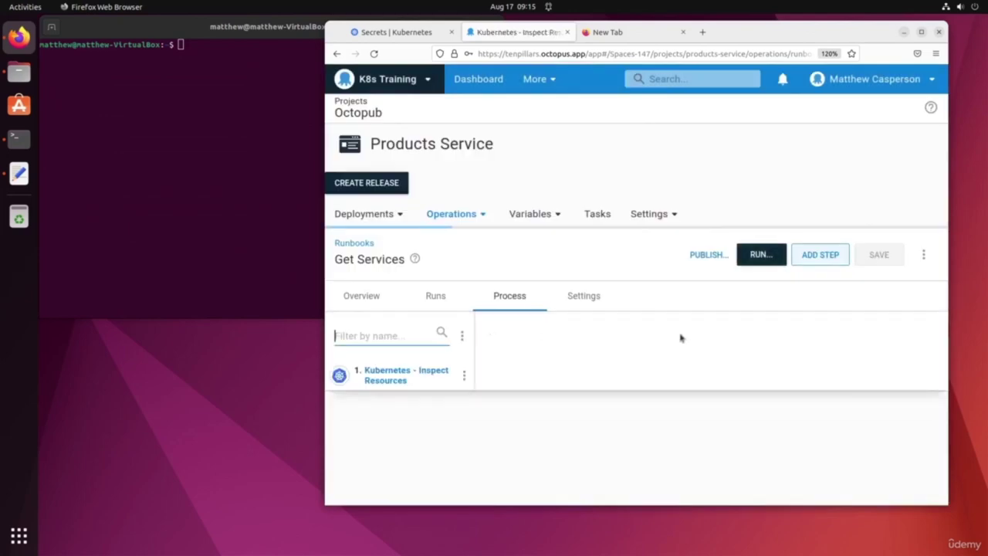
- Run the inspect step on the Laptop worker pool for the Kubernetes role
scroll(686, 333, down, 3)
scroll(686, 334, down, 4)
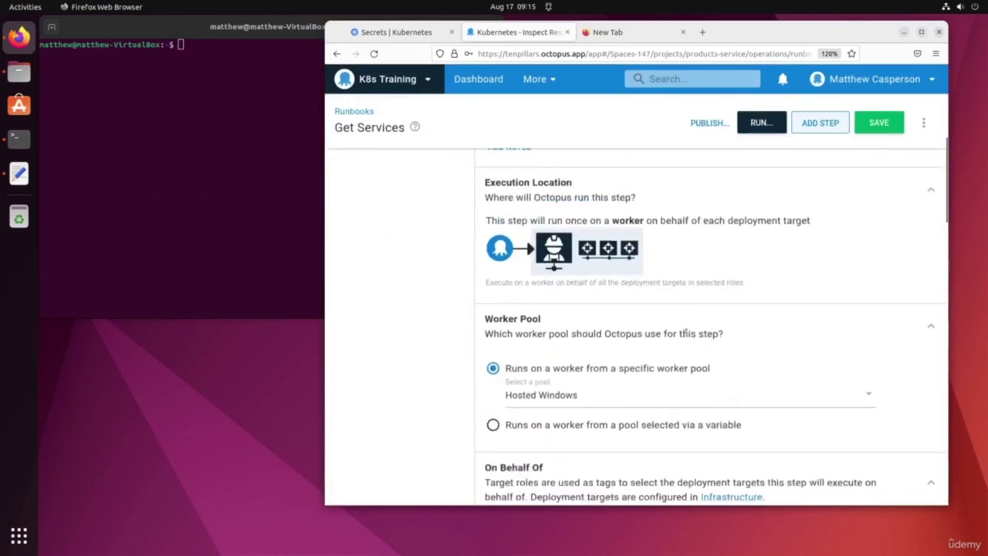
scroll(601, 243, down, 1)
click(552, 232)
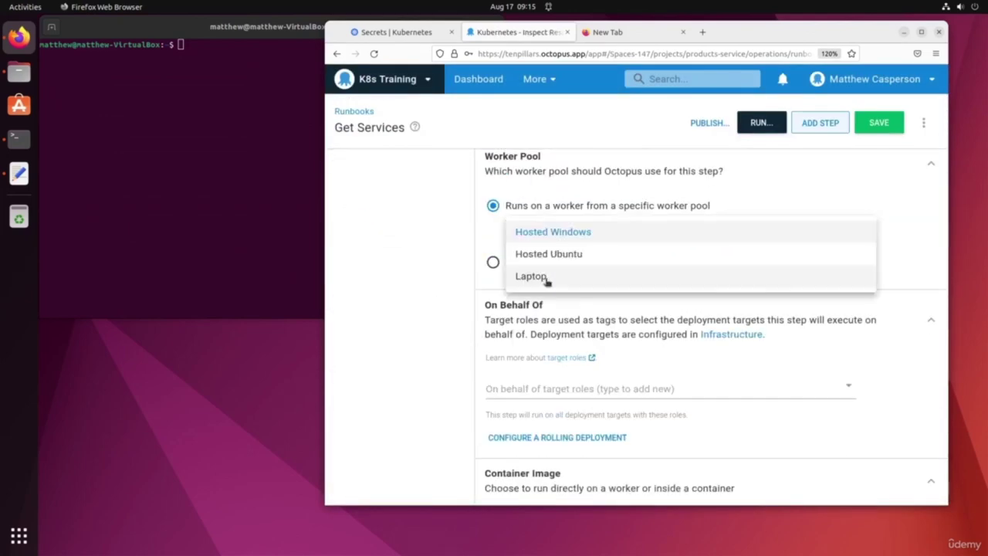
click(547, 276)
click(531, 391)
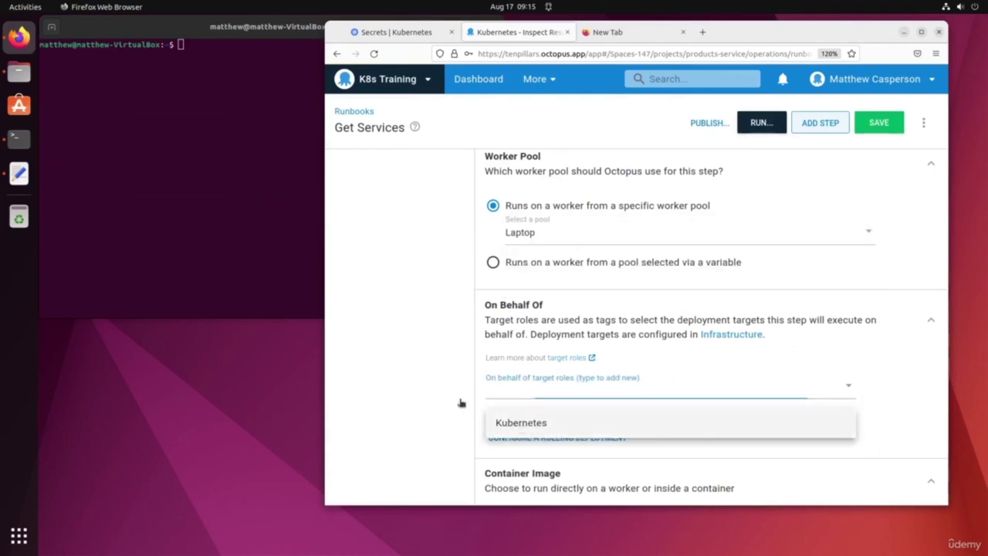
click(515, 421)
- Set the resource kind to Service with resource name product
scroll(435, 378, down, 4)
scroll(470, 366, down, 5)
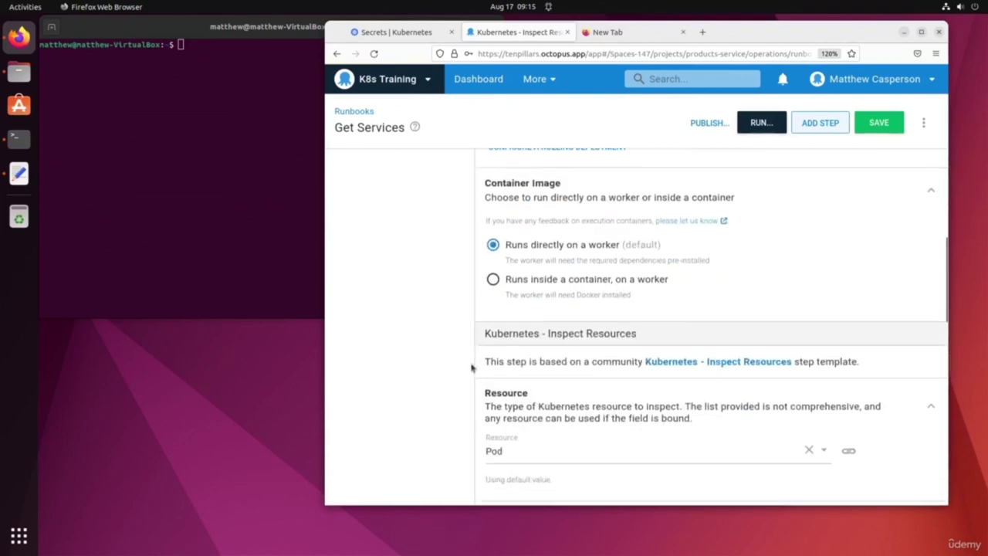
click(535, 269)
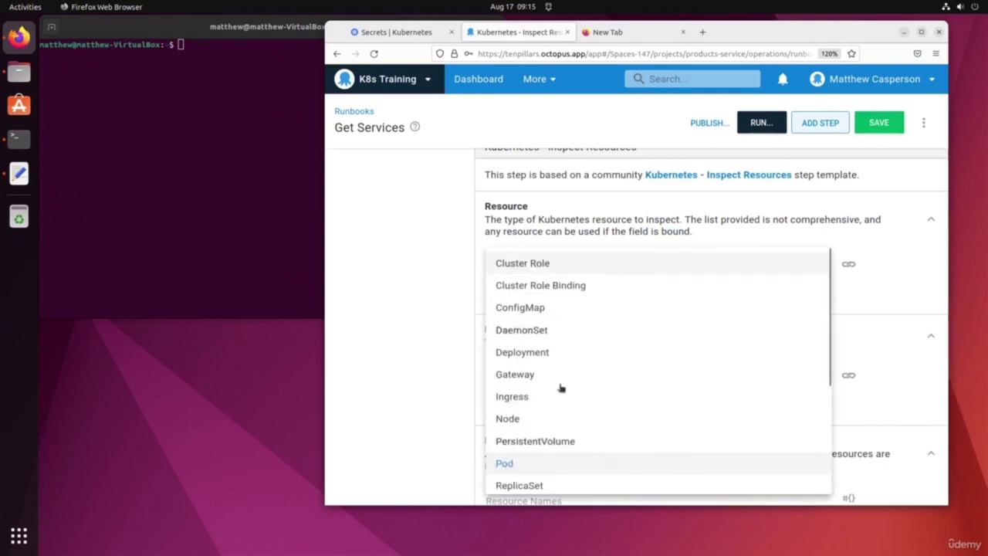
scroll(558, 415, down, 3)
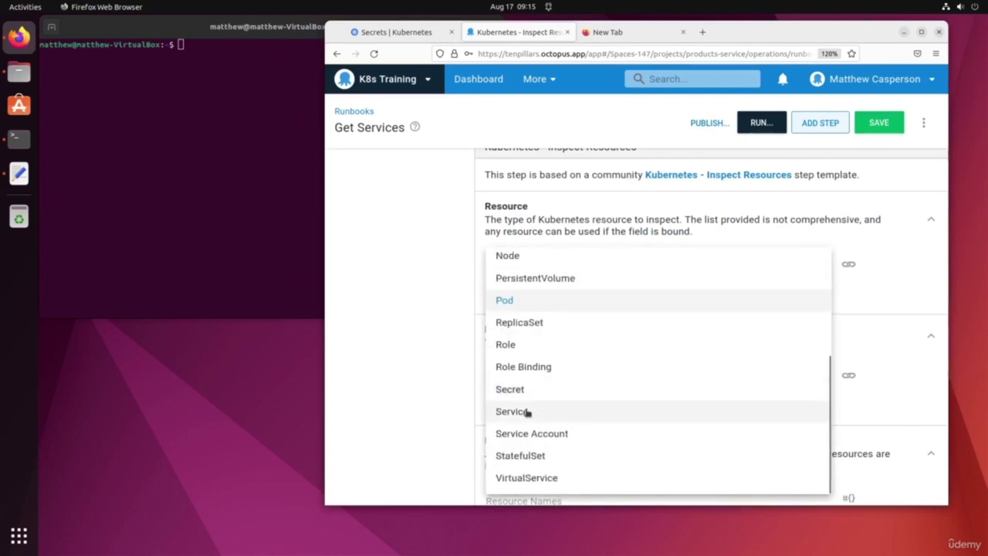
click(523, 411)
scroll(483, 265, down, 3)
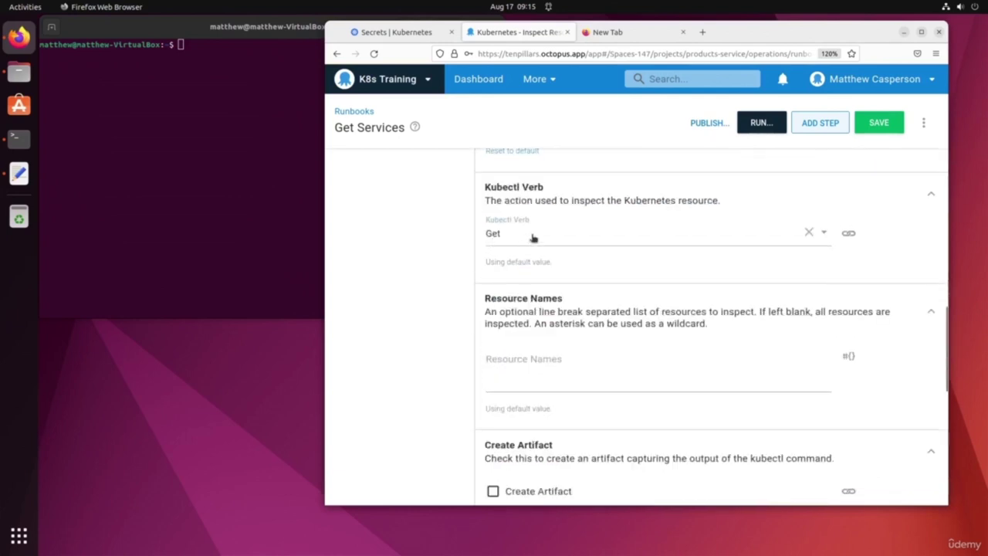
click(537, 377)
text(product)
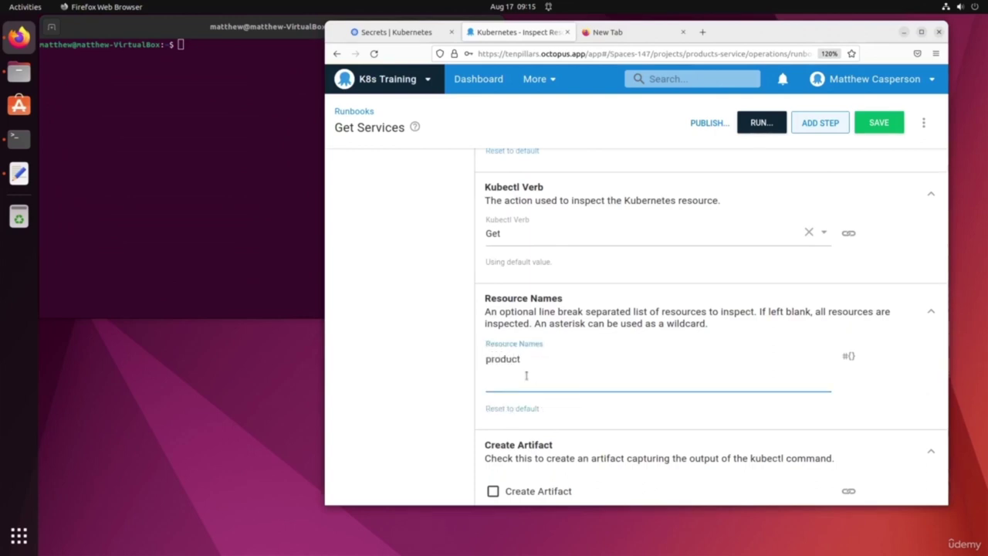
- Set the namespace to octopub and save the step
scroll(448, 371, down, 3)
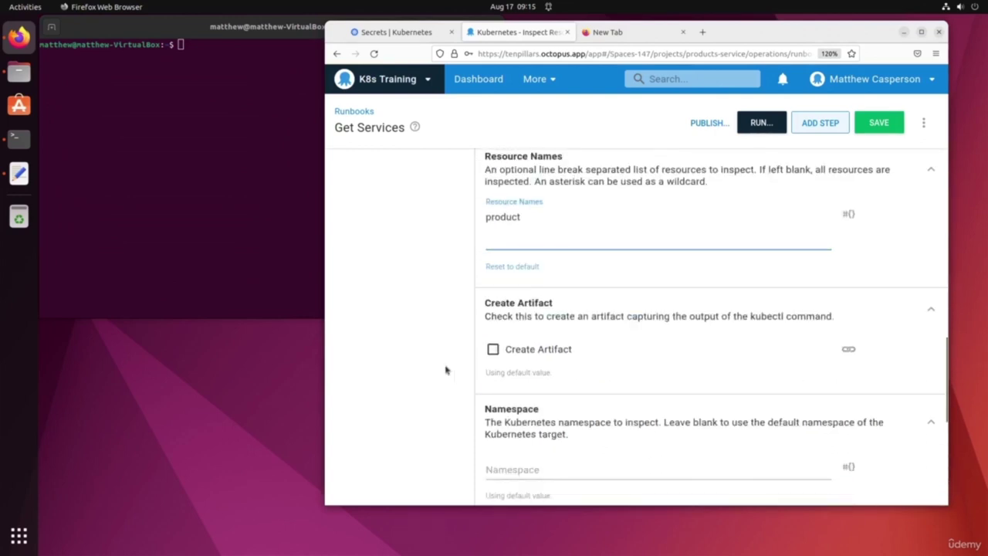
scroll(456, 369, down, 1)
scroll(500, 339, down, 2)
click(497, 326)
text(octopub)
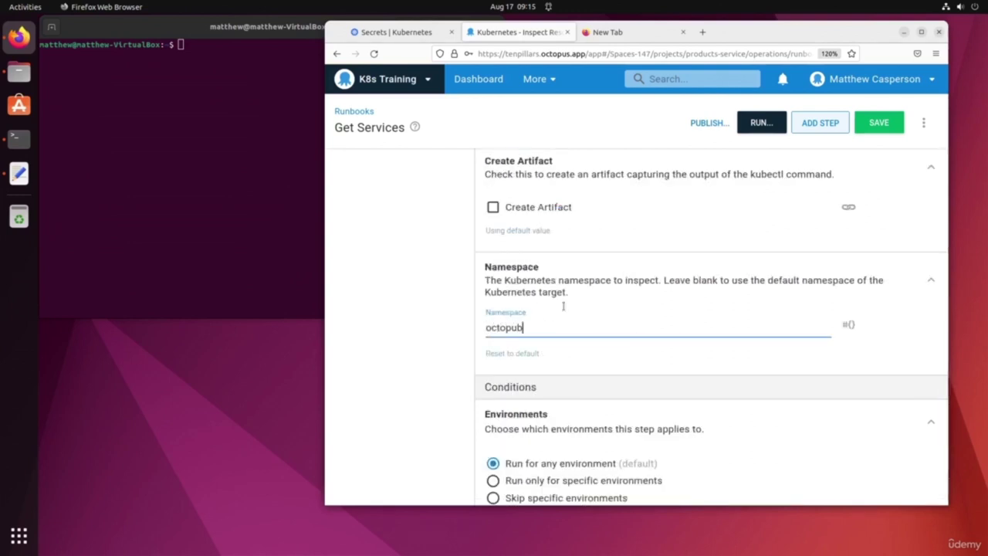
click(762, 123)
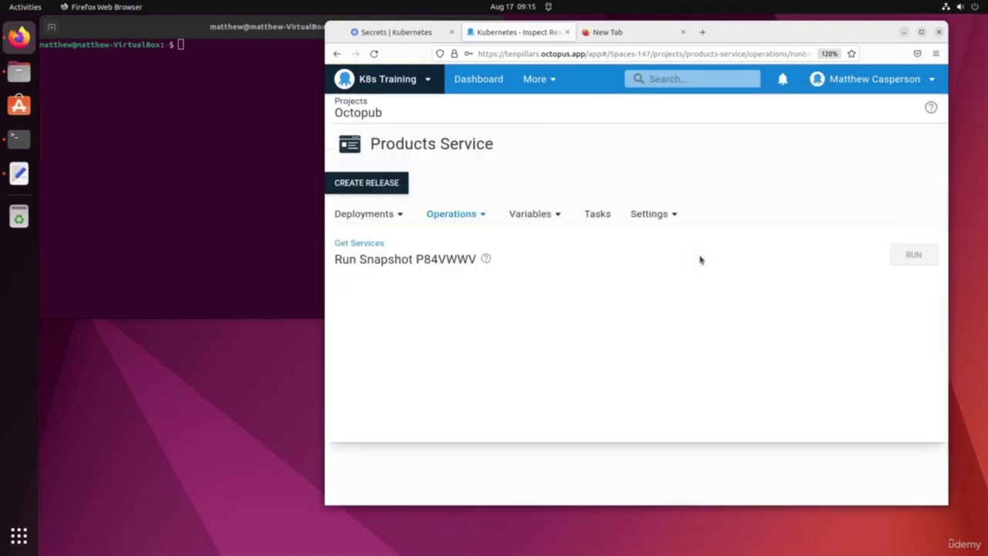
- Run the Get Services runbook against the Development environment
click(568, 344)
click(404, 377)
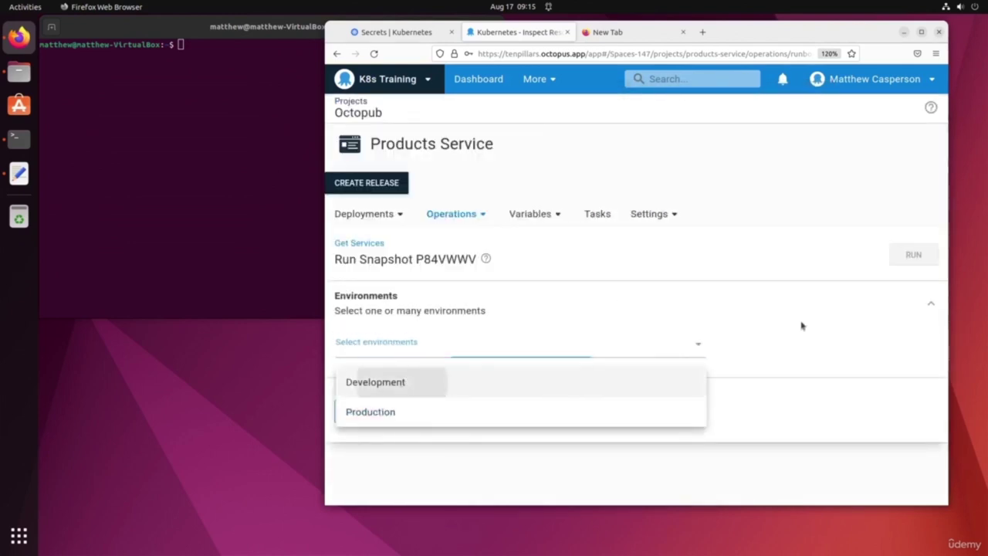
click(918, 260)
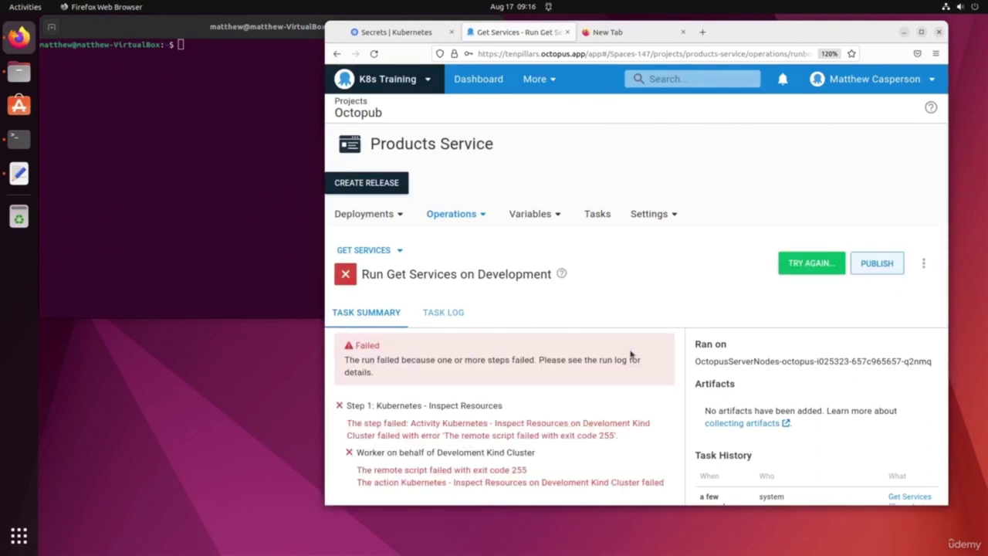
- Find the missing pwsh error in the failed run's log and copy the docs' update command
click(432, 314)
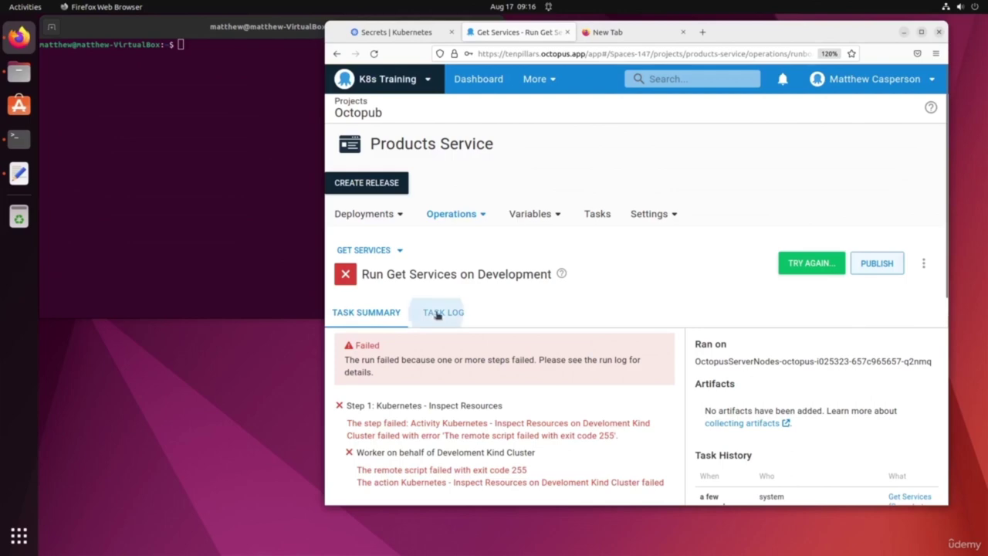
scroll(612, 309, down, 10)
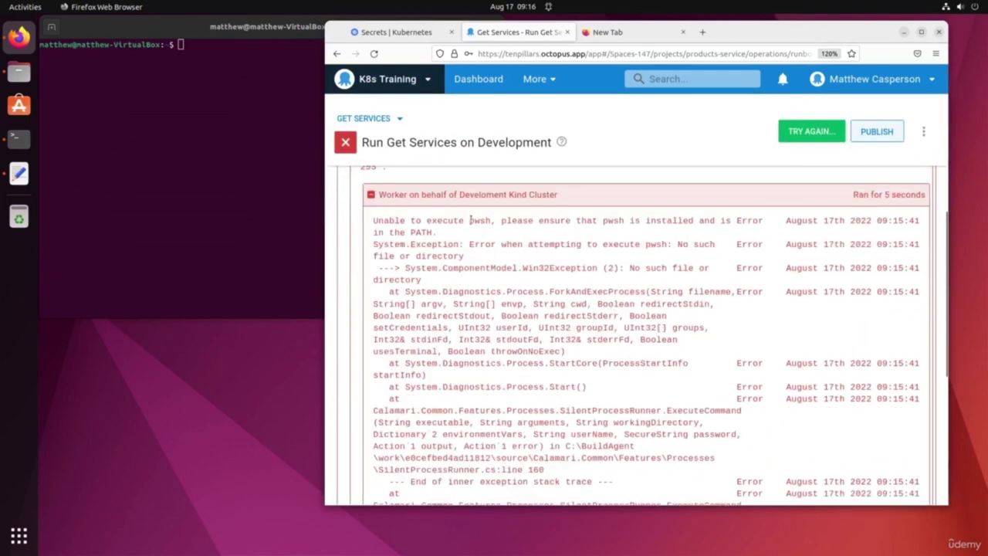
drag(470, 220, 495, 242)
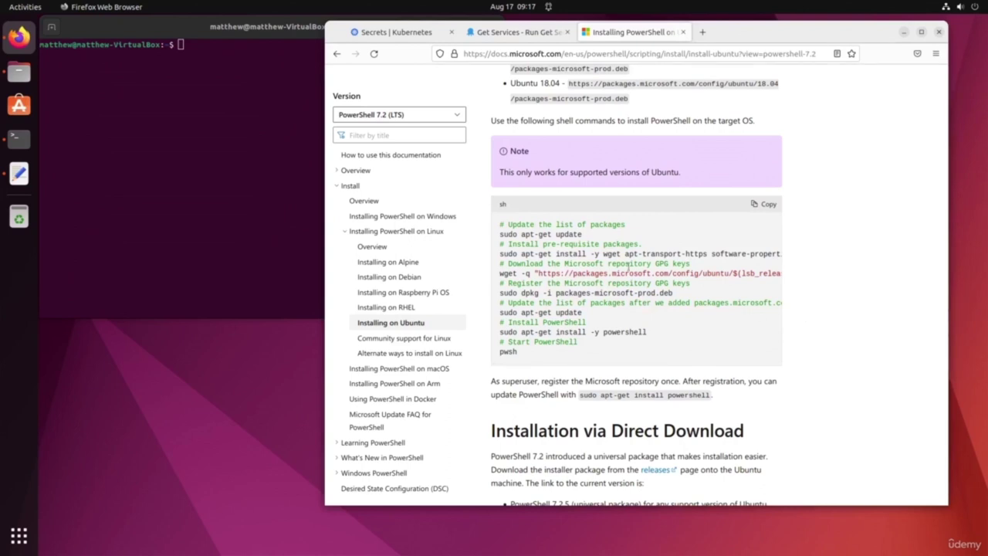
drag(587, 236, 509, 244)
key(ctrl+c)
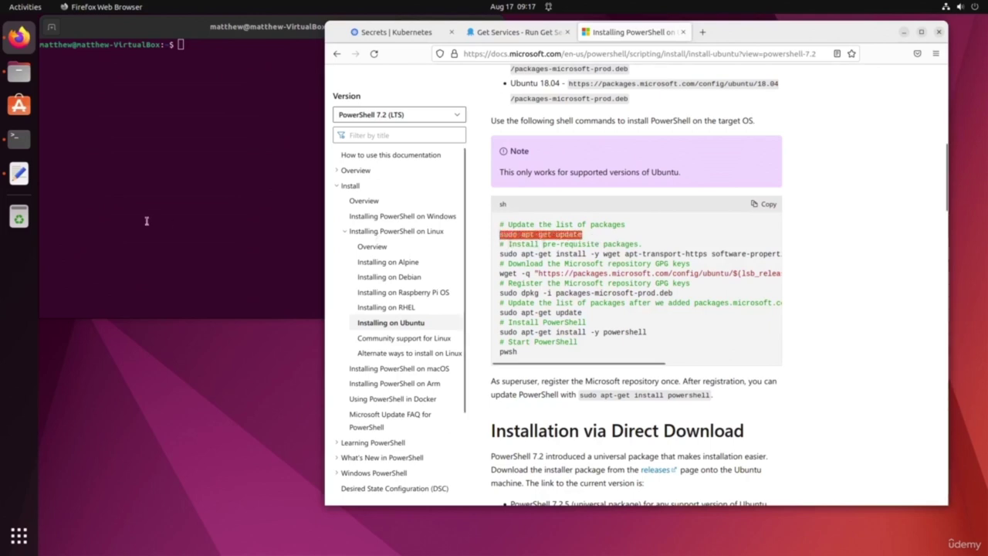
- Run the apt-get update command in the terminal with sudo
click(183, 214)
key(ctrl+shift+v)
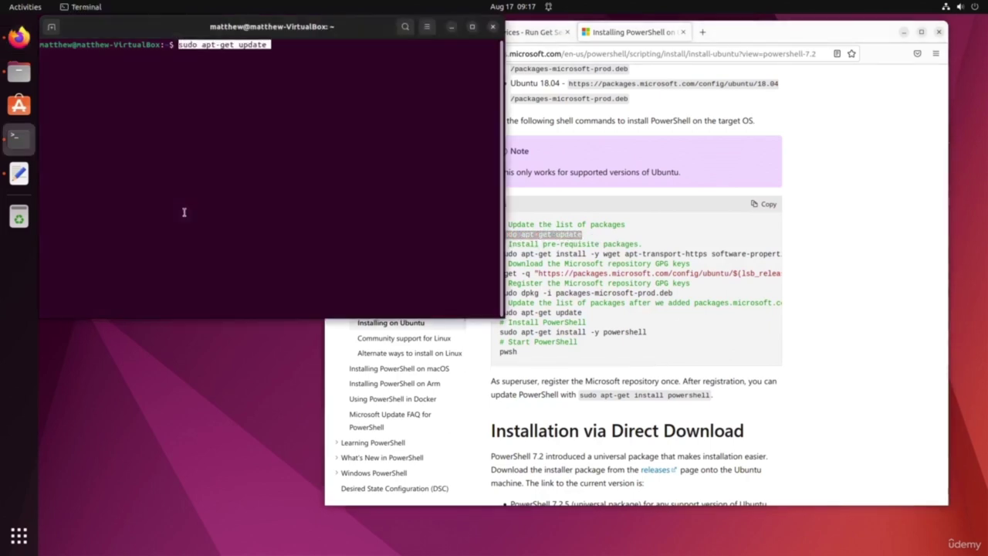
key(Return)
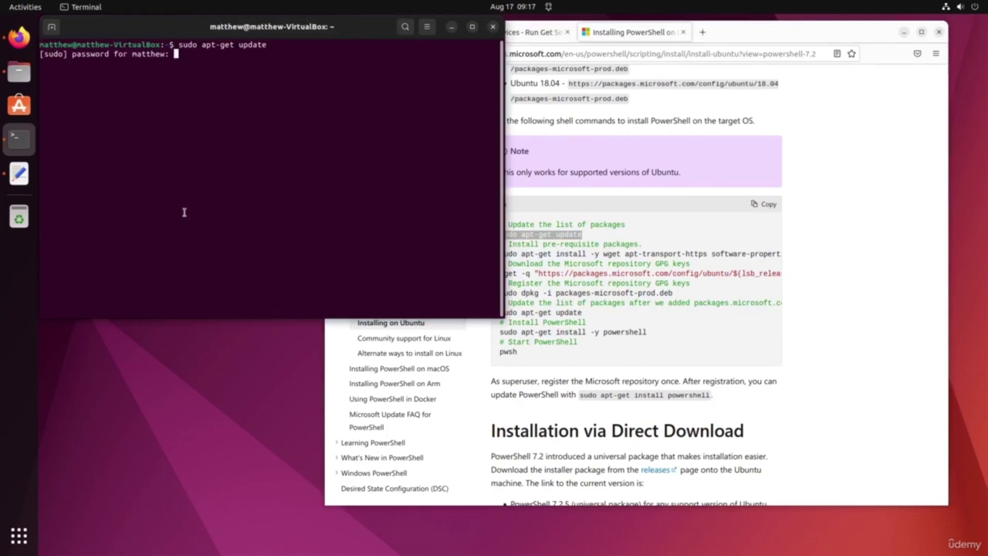
key(Return)
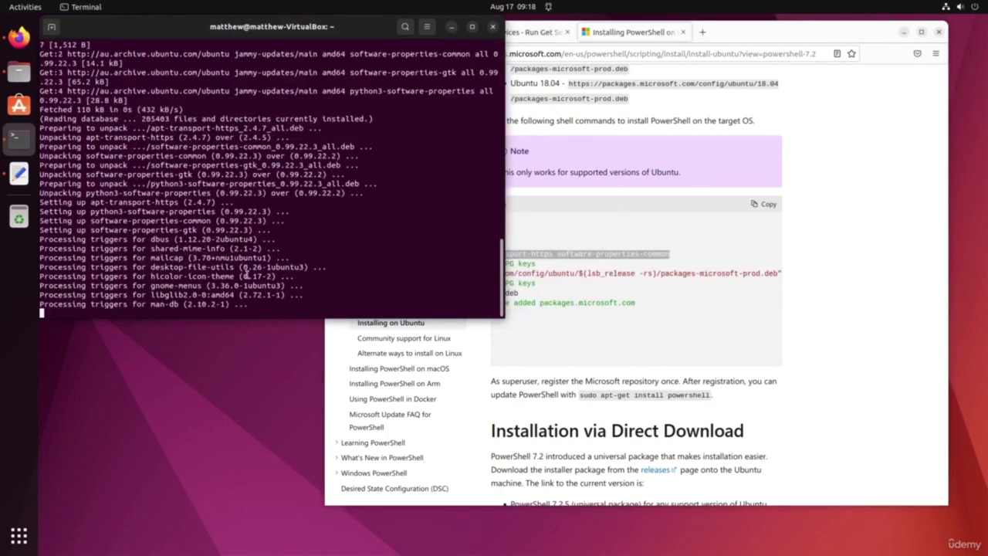
- Download the Microsoft repository package with wget and register it with dpkg -i
click(699, 274)
drag(548, 274, 504, 278)
key(ctrl+c)
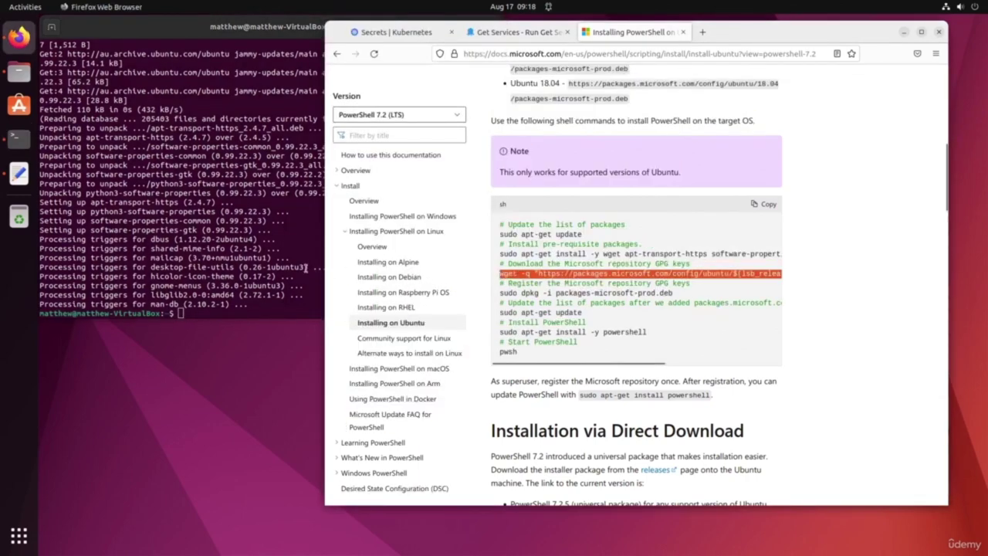
click(306, 267)
key(ctrl+shift+v)
key(Return)
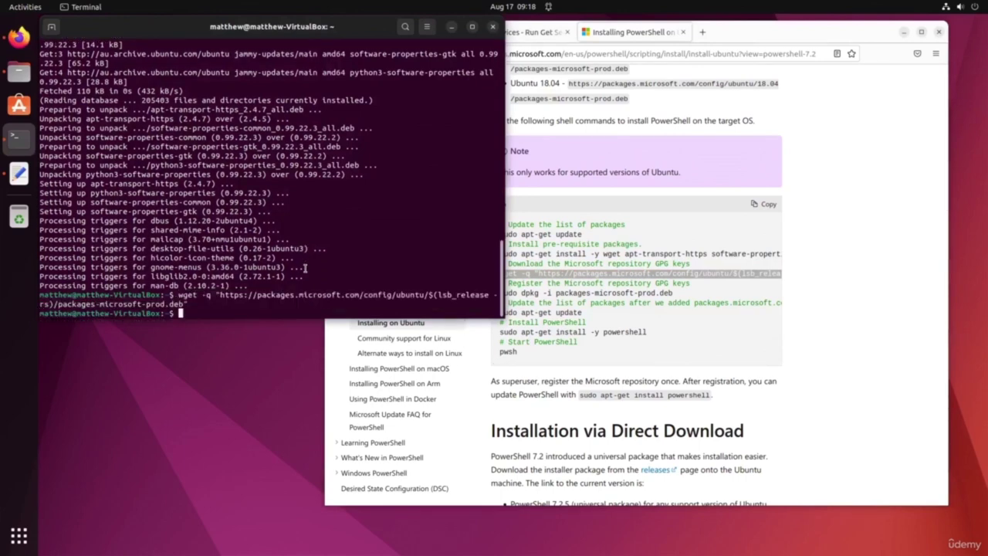
click(687, 292)
drag(687, 292, 455, 294)
click(234, 282)
text(sudo dpkg -i packages-microsoft-prod.deb)
key(Return)
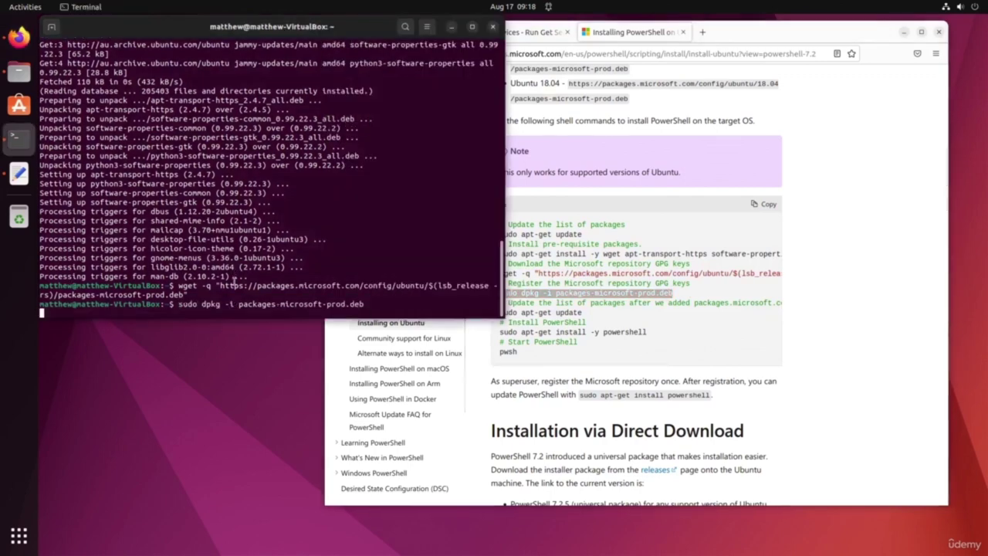
- Refresh package lists and install PowerShell with apt-get install -y powershell
click(592, 319)
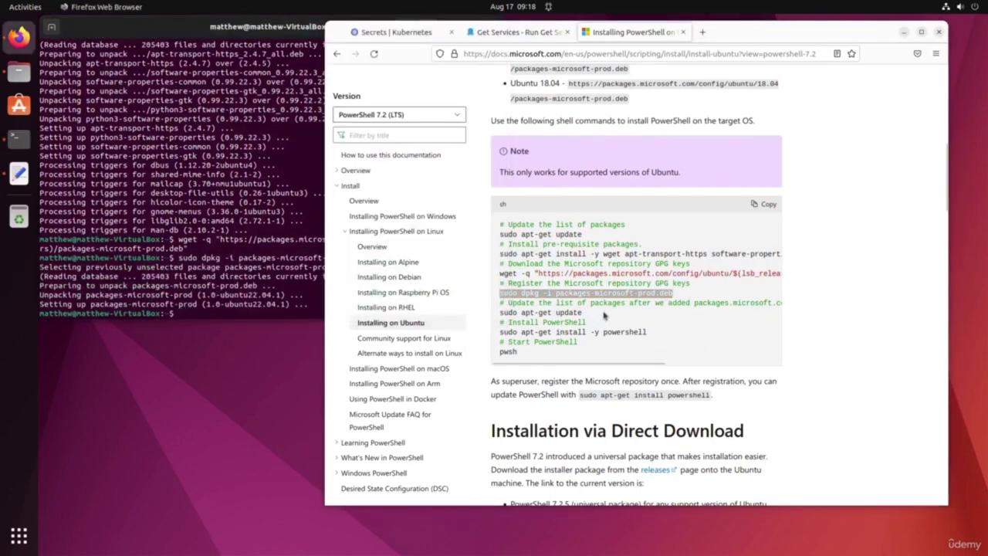
drag(584, 312, 499, 316)
click(286, 290)
text(sudo apt-get update)
key(Return)
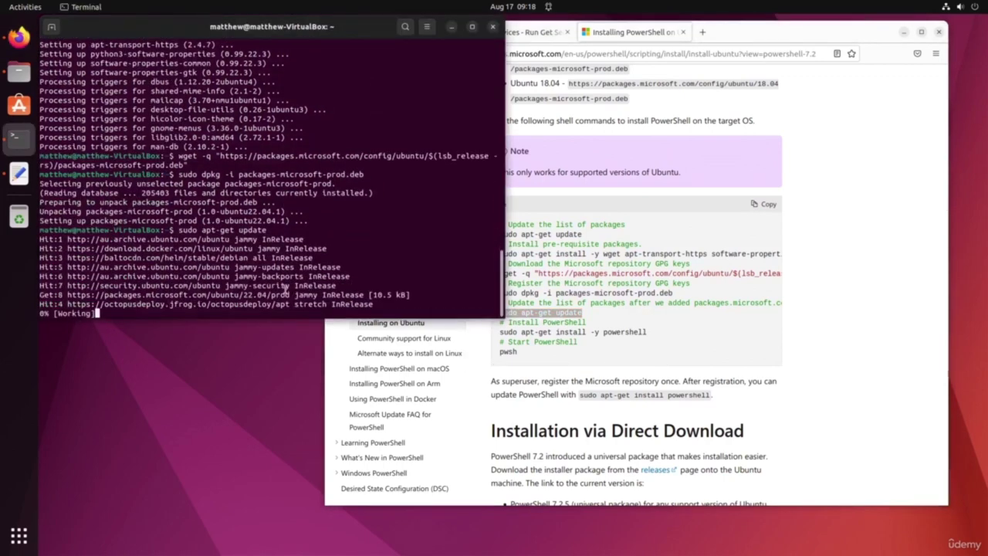
drag(649, 332, 501, 333)
click(282, 287)
middle_click(281, 286)
key(Return)
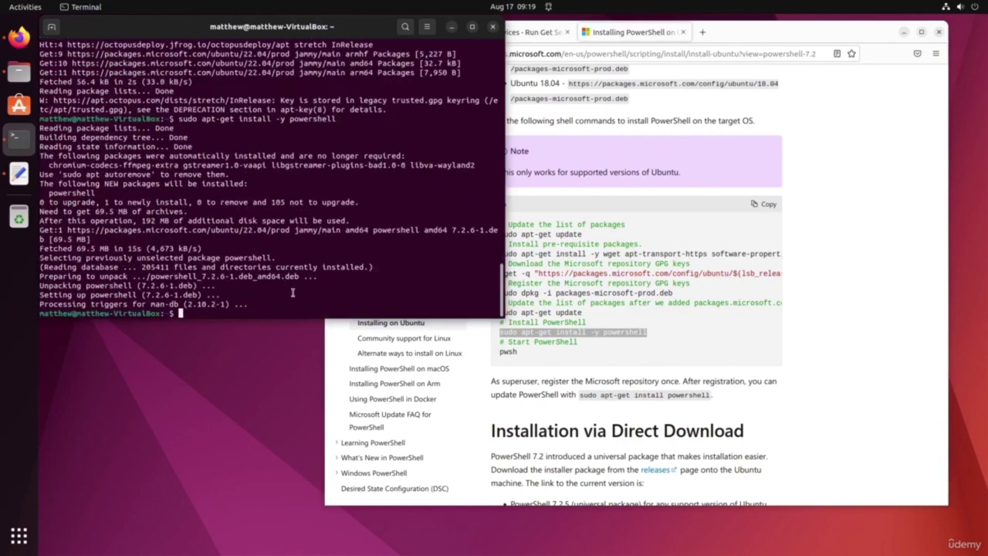
- Launch pwsh to verify PowerShell 7.2.6, then exit back to bash
text(pwsh)
key(Return)
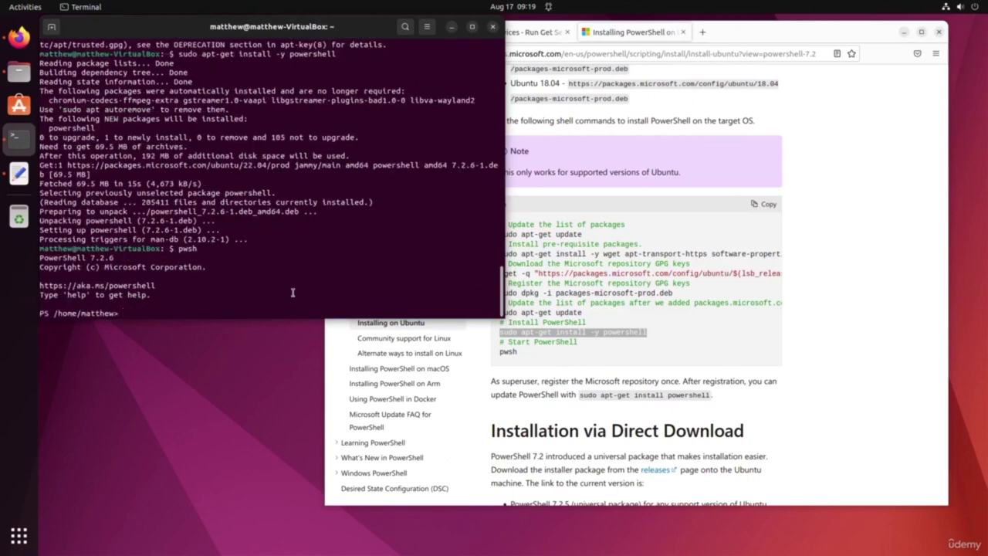
text(exit)
key(Return)
click(503, 351)
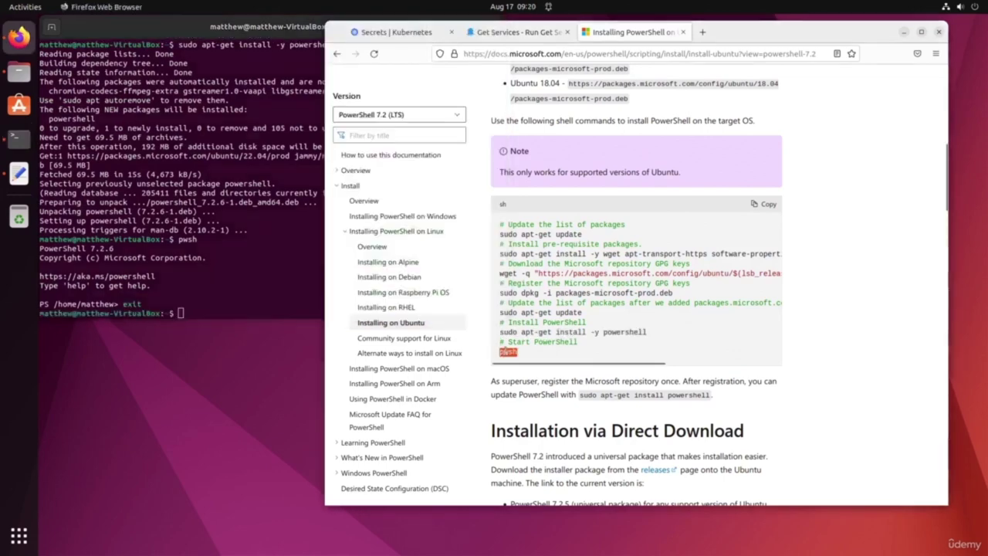
- Retry the failed Get Services runbook against the Development environment
click(510, 33)
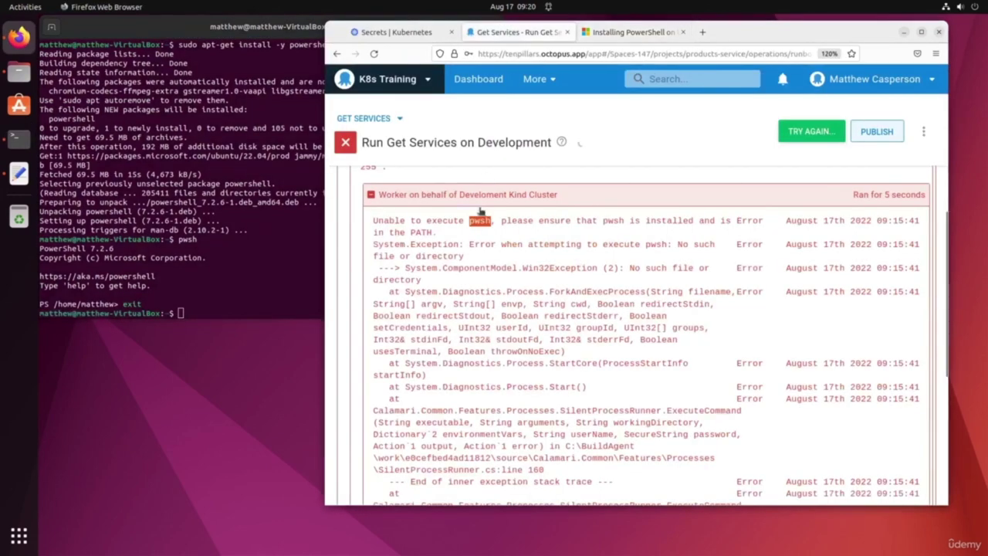
click(476, 222)
double_click(478, 221)
click(803, 141)
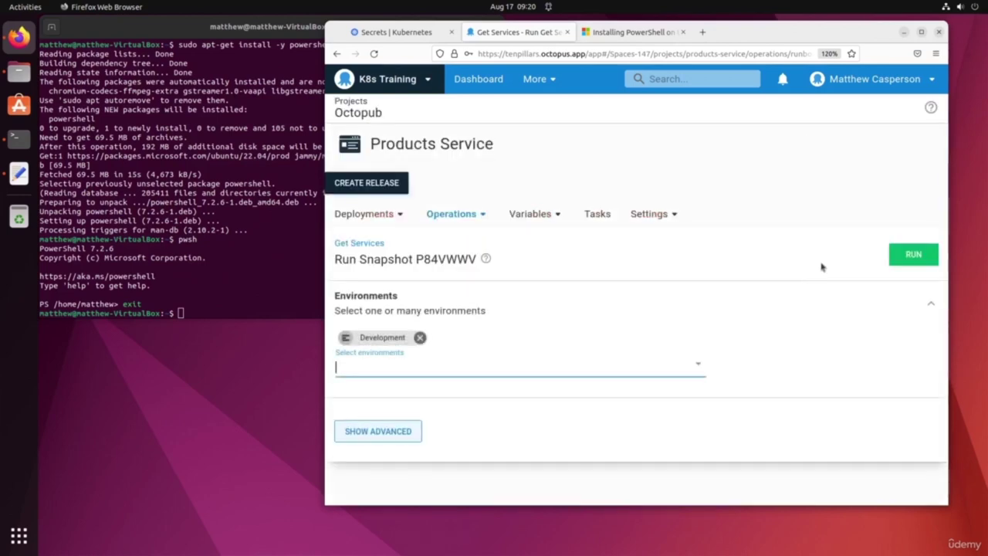
click(914, 258)
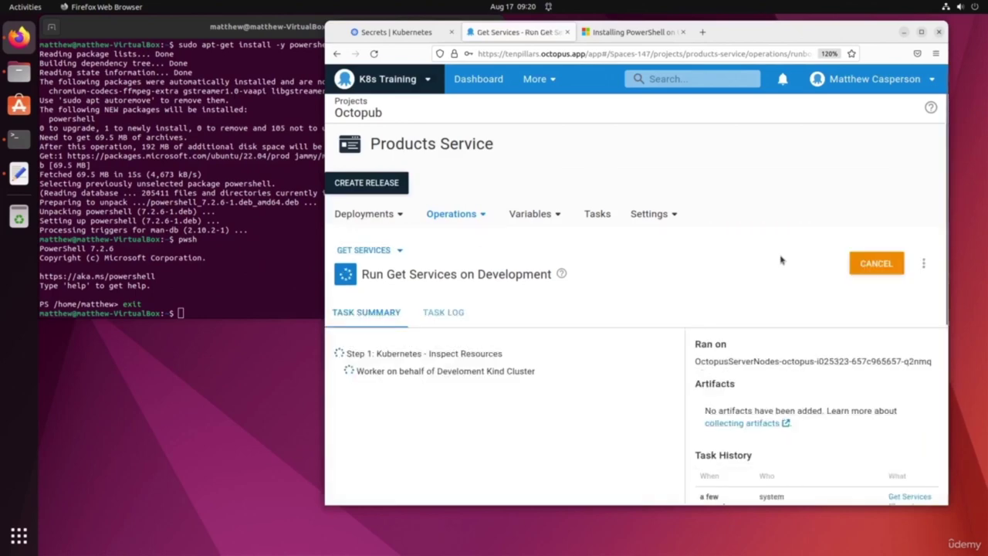
- Open the task log and select the product LoadBalancer's external IP 172.18.255.203
click(437, 313)
scroll(615, 302, down, 3)
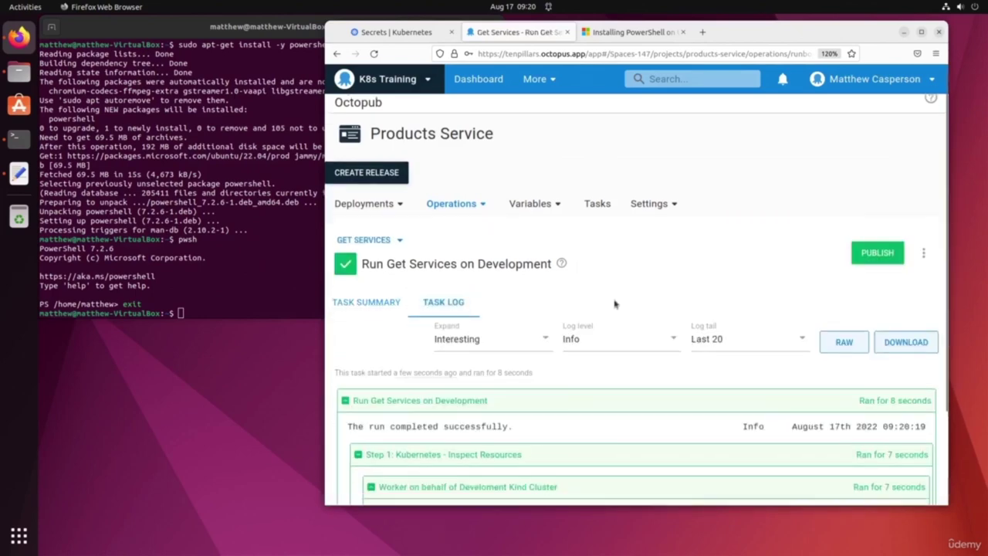
drag(587, 436, 661, 436)
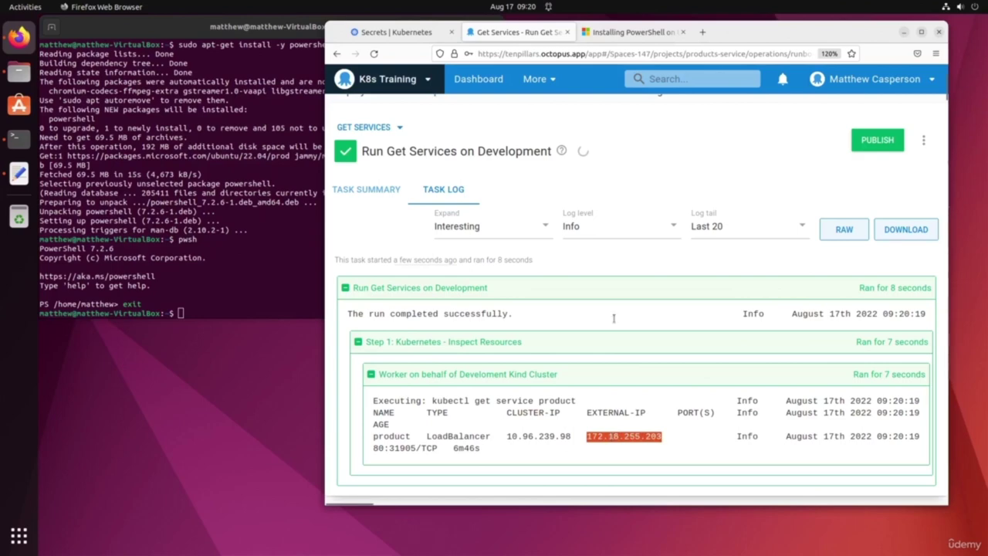
click(703, 31)
- Load 172.18.255.203/api/products in the new Firefox tab
click(637, 54)
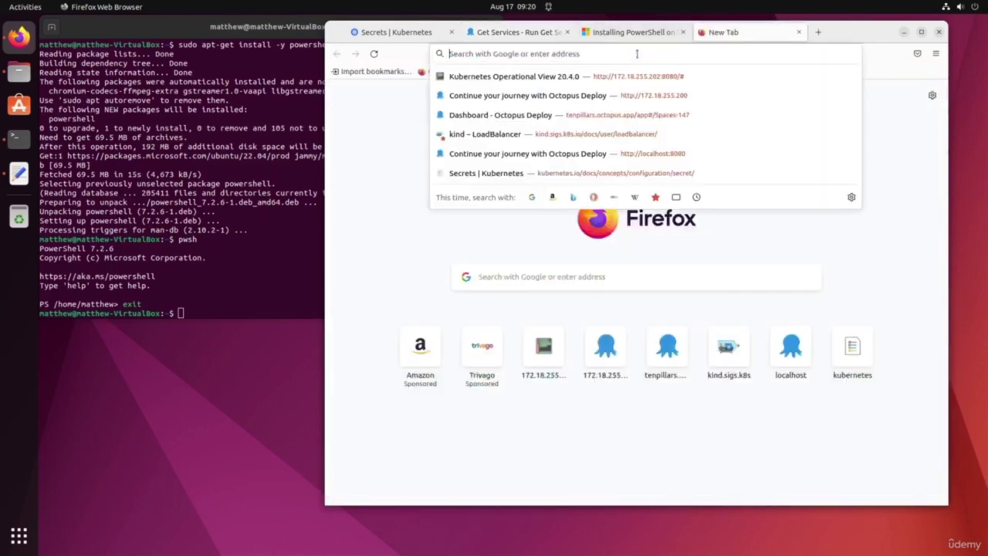
text(172.18.255.203)
text(/api/prod)
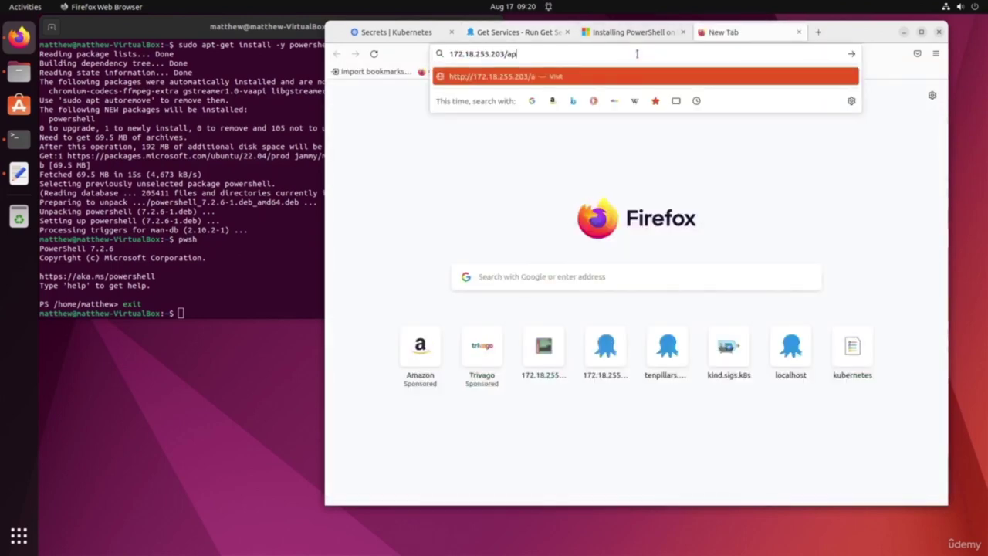
text(ucts)
key(Return)
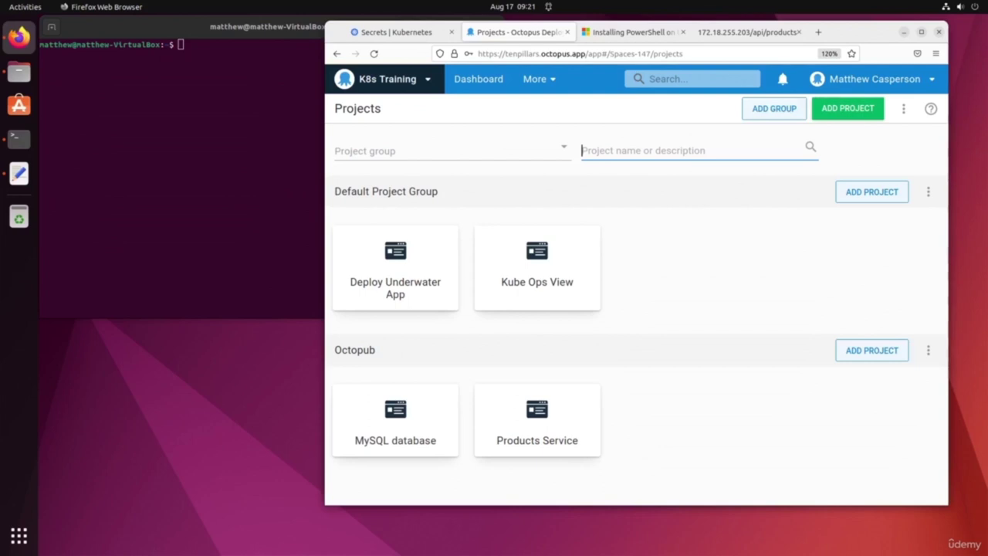
- Create the 'Frontend WebApp' project in the Octopub group and begin its deployment process
click(872, 351)
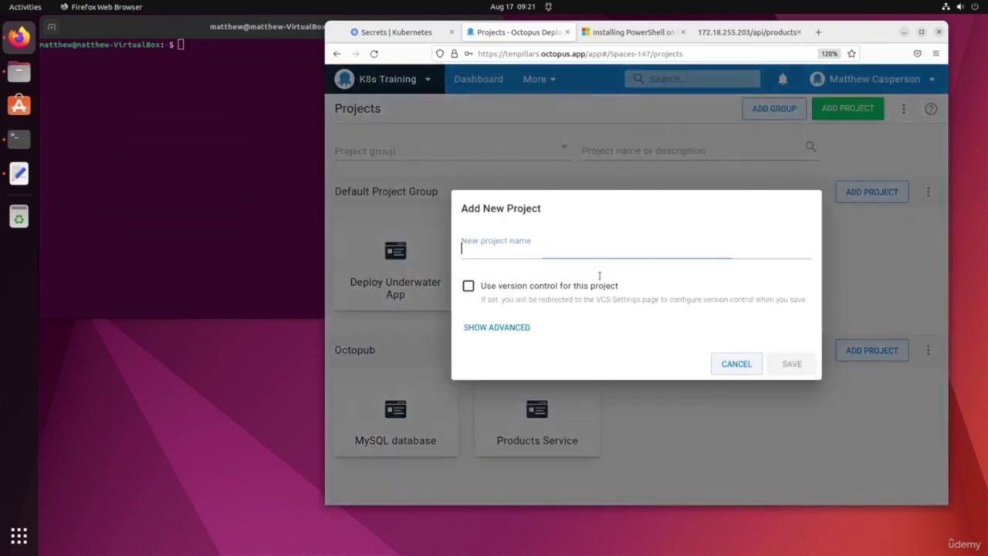
click(567, 253)
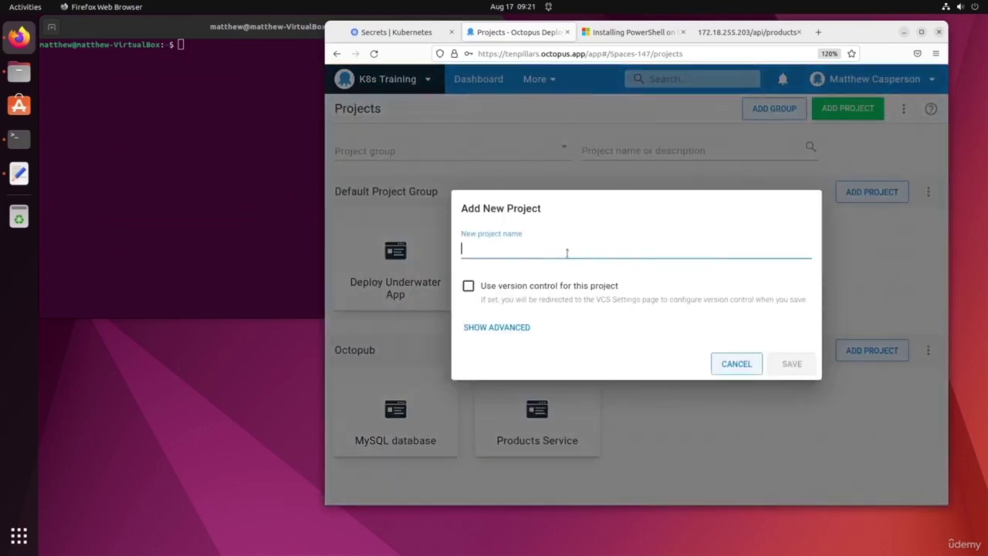
text(Frontend WebApp)
click(792, 368)
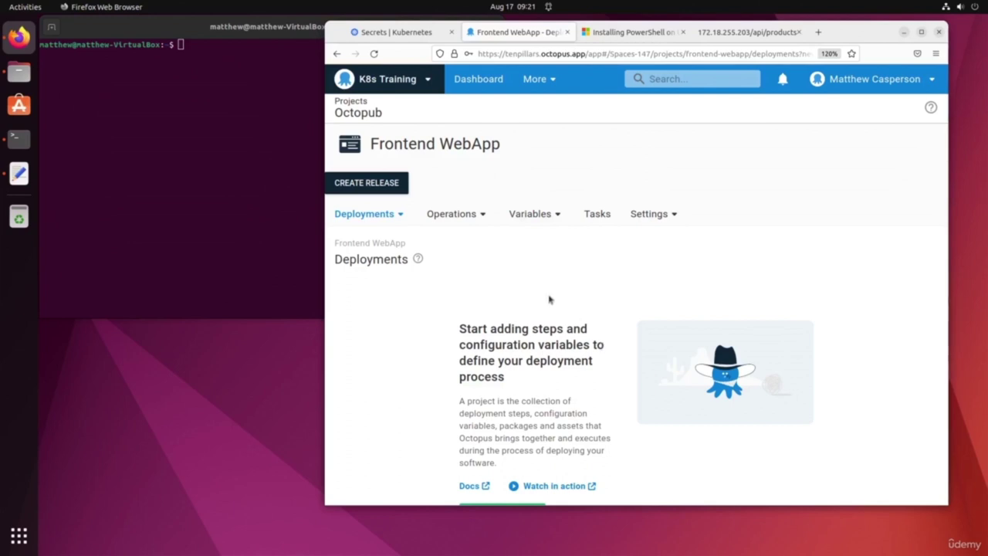
scroll(549, 298, down, 2)
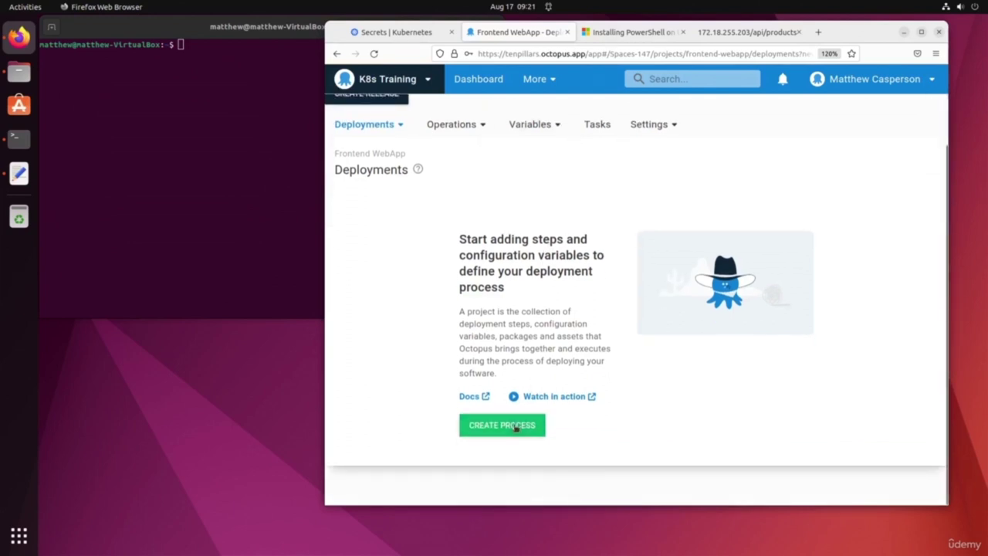
click(515, 427)
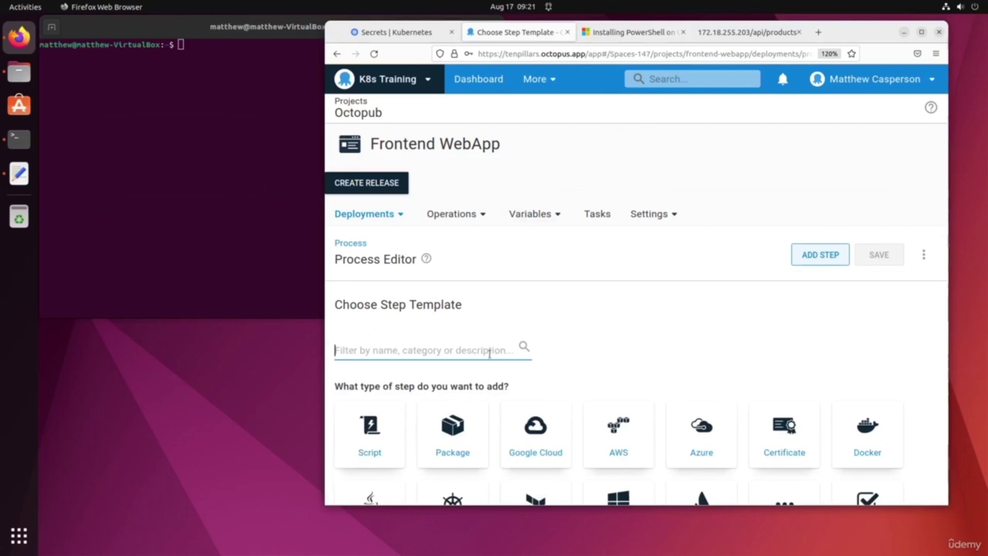
- Add a Deploy Kubernetes containers step named 'Deploy Frontend'
text(containers)
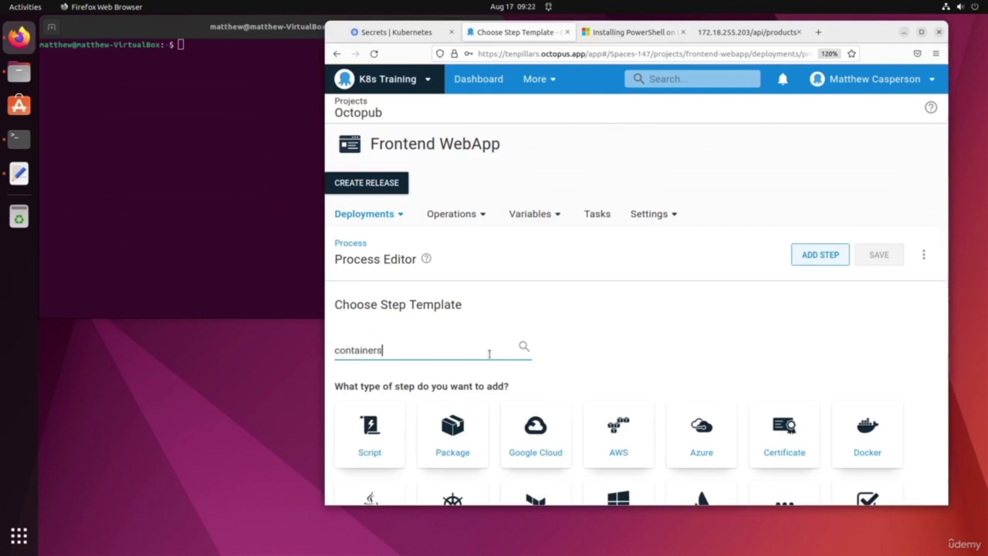
scroll(416, 396, down, 1)
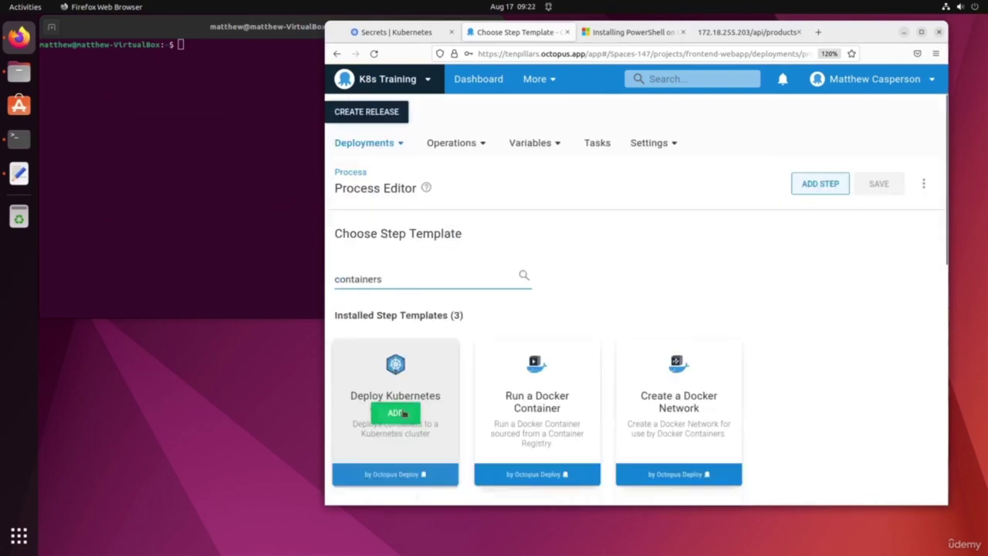
click(402, 413)
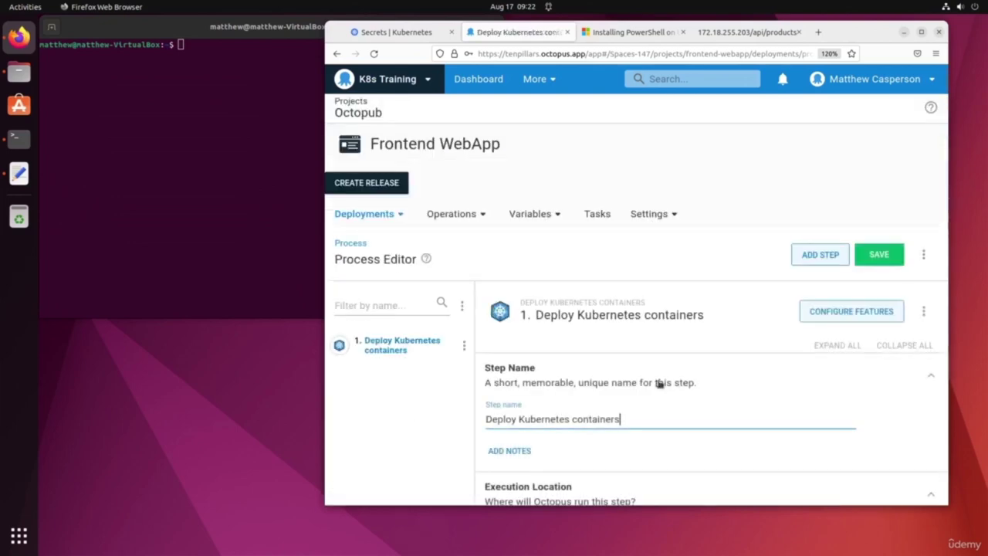
scroll(640, 223, down, 2)
drag(621, 206, 485, 206)
text(Deploy Front)
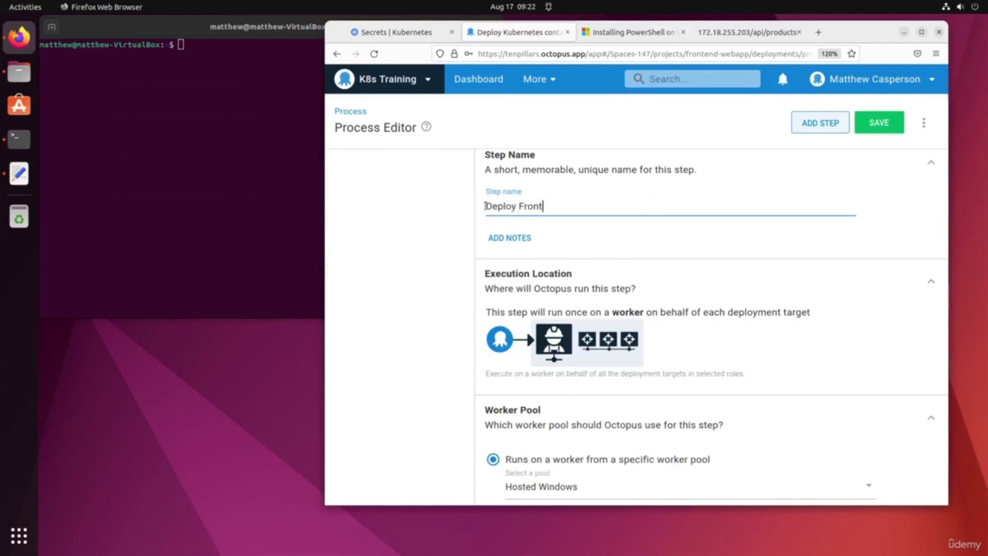
text(end)
- Run the step on the Laptop worker pool, targeting the Kubernetes role
scroll(550, 311, down, 1)
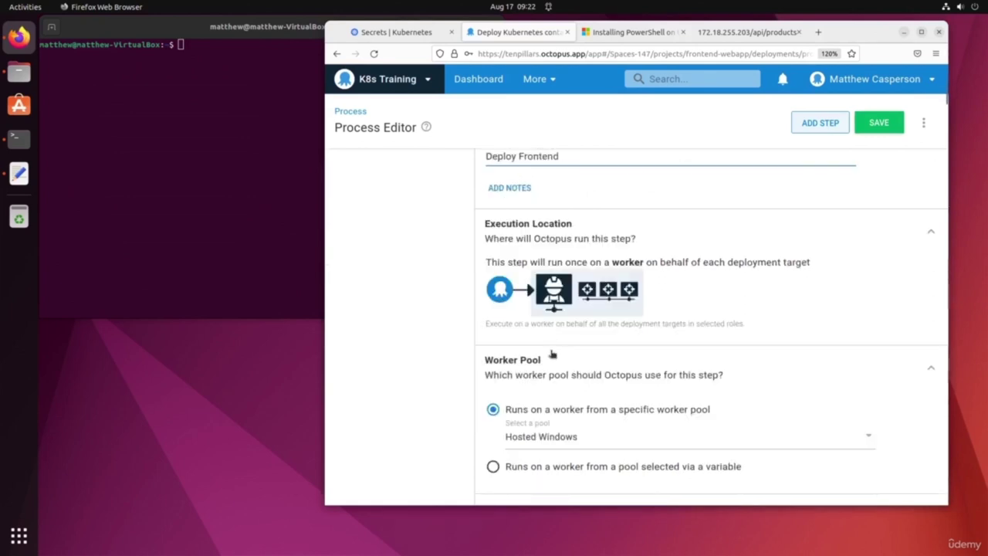
scroll(552, 354, down, 2)
click(547, 344)
click(536, 386)
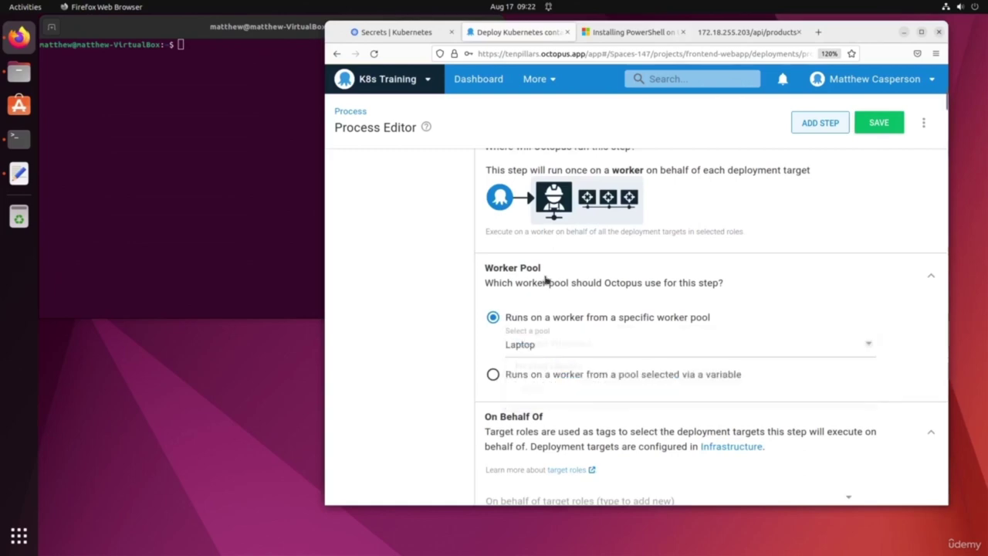
scroll(545, 280, down, 1)
scroll(545, 293, down, 5)
click(507, 219)
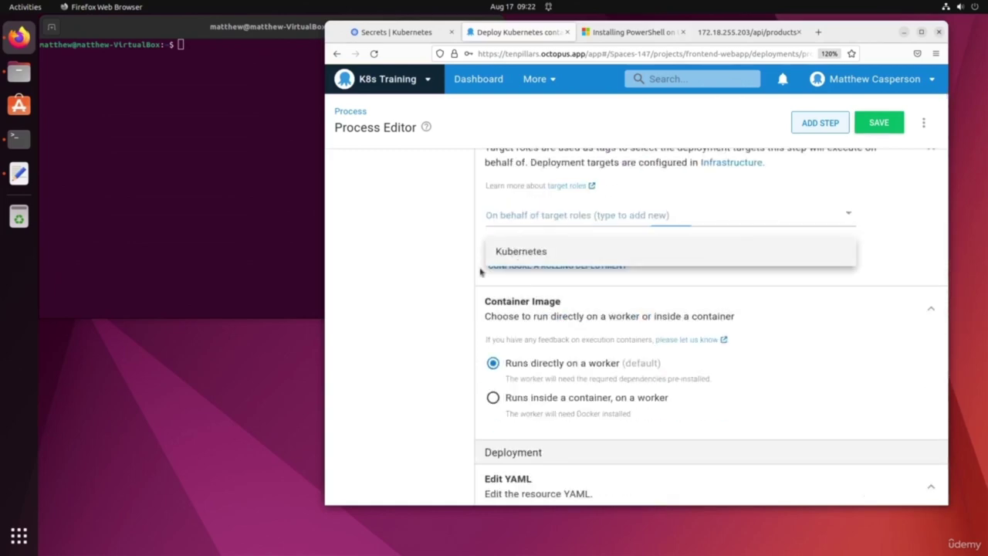
click(484, 269)
- Set the Kubernetes deployment name to 'frontend'
scroll(468, 273, down, 10)
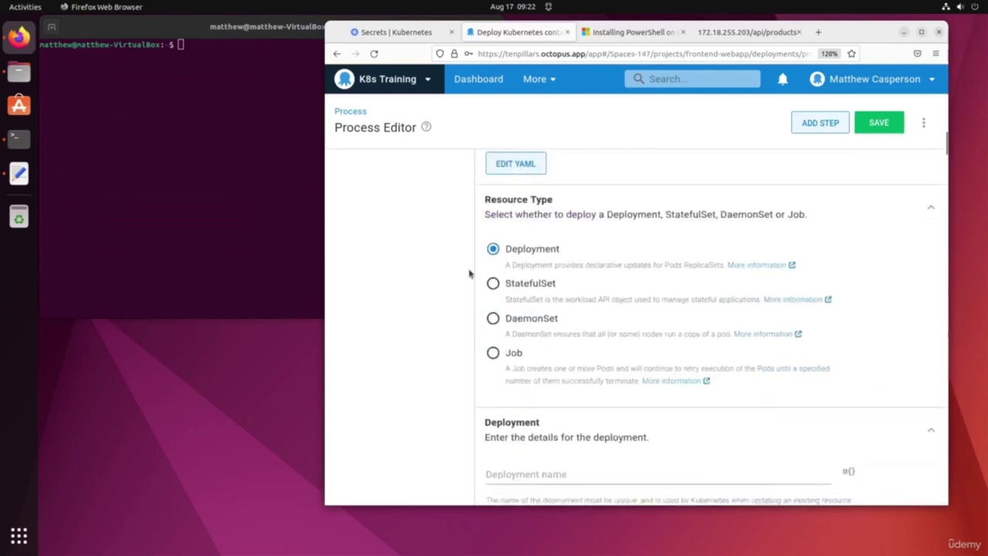
scroll(463, 271, down, 4)
scroll(518, 221, down, 1)
click(518, 219)
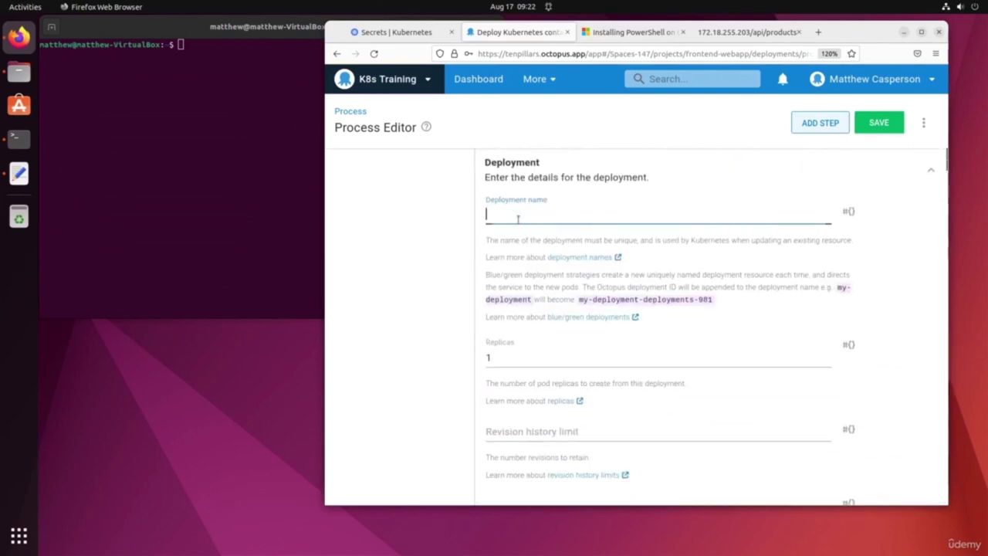
text(frontend)
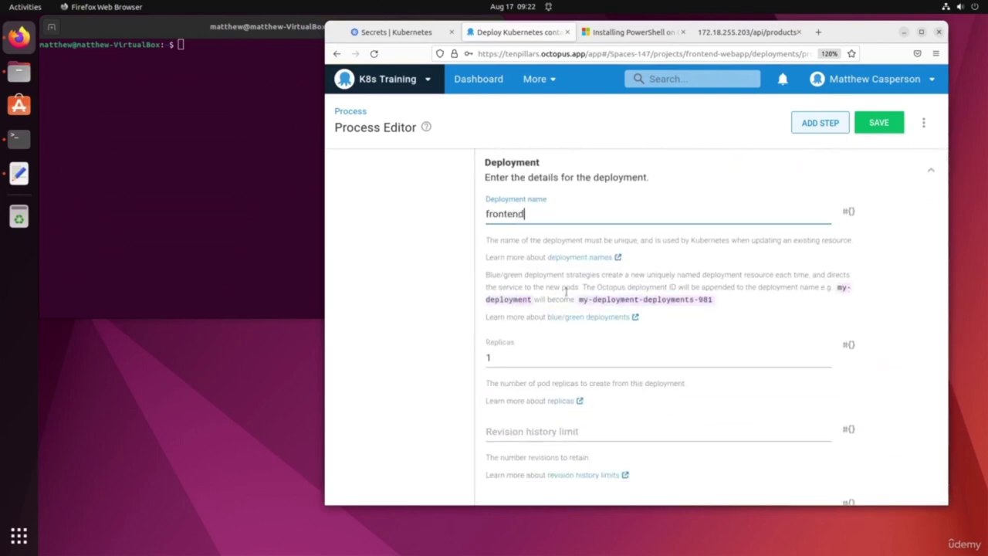
scroll(758, 375, down, 3)
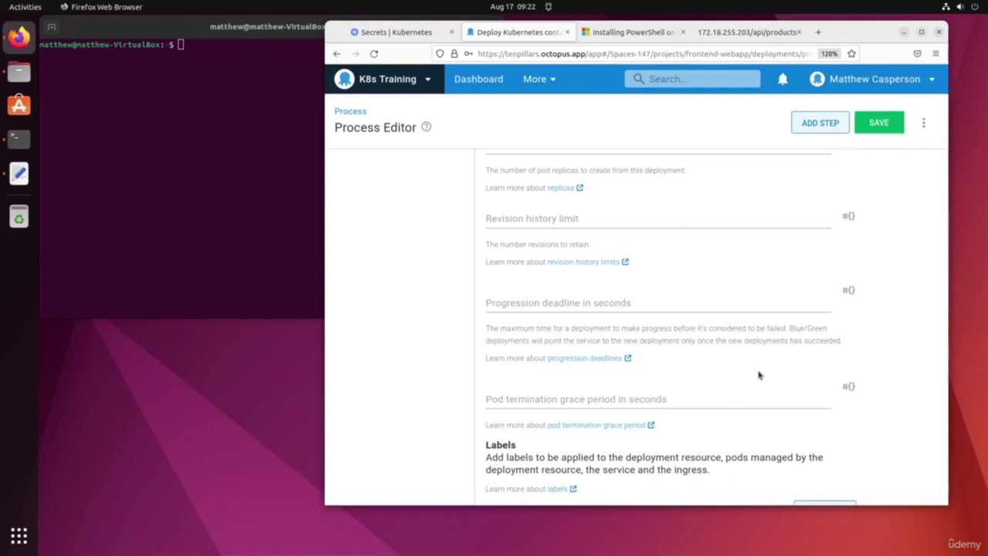
click(745, 34)
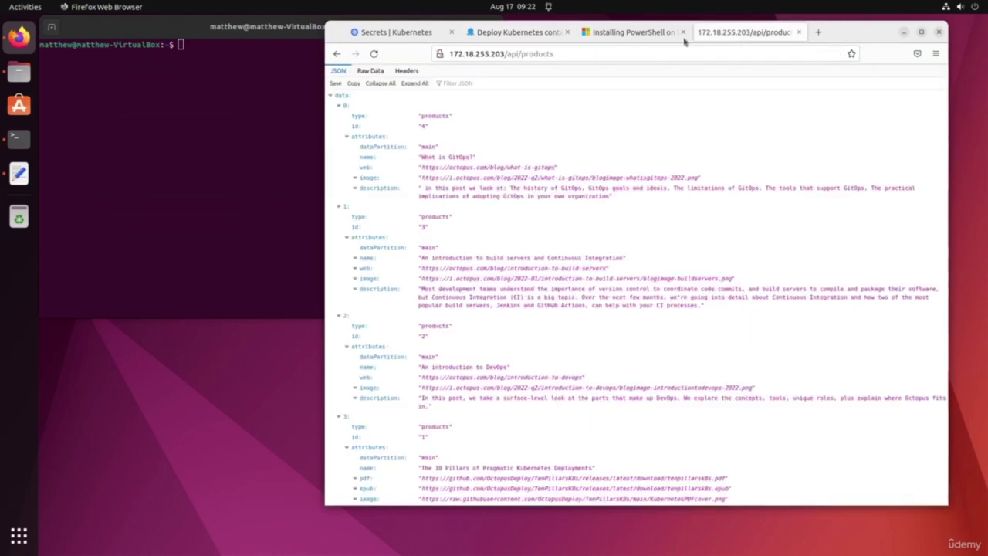
- Copy the 172.18.255.203 address and name the step's config map 'frontend'
drag(503, 54, 449, 54)
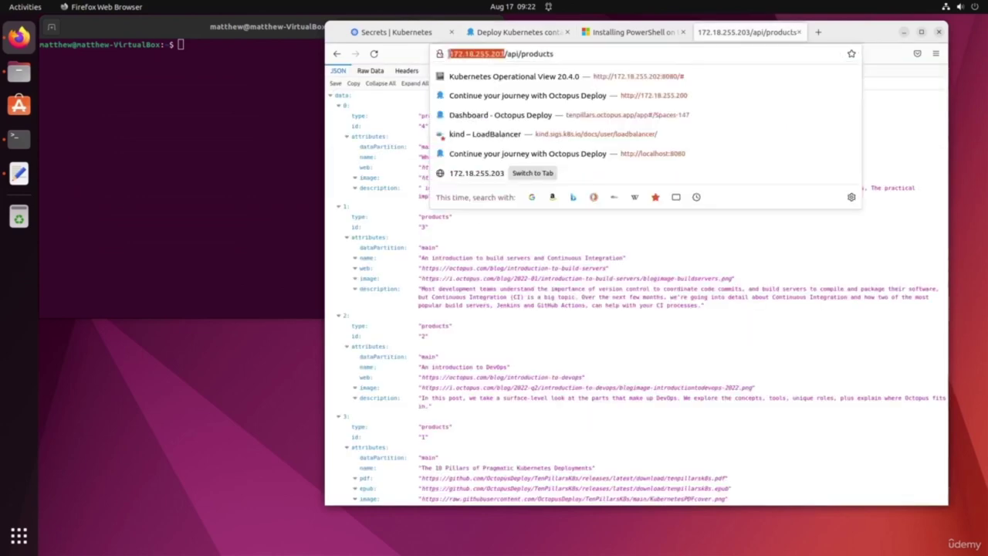
click(502, 32)
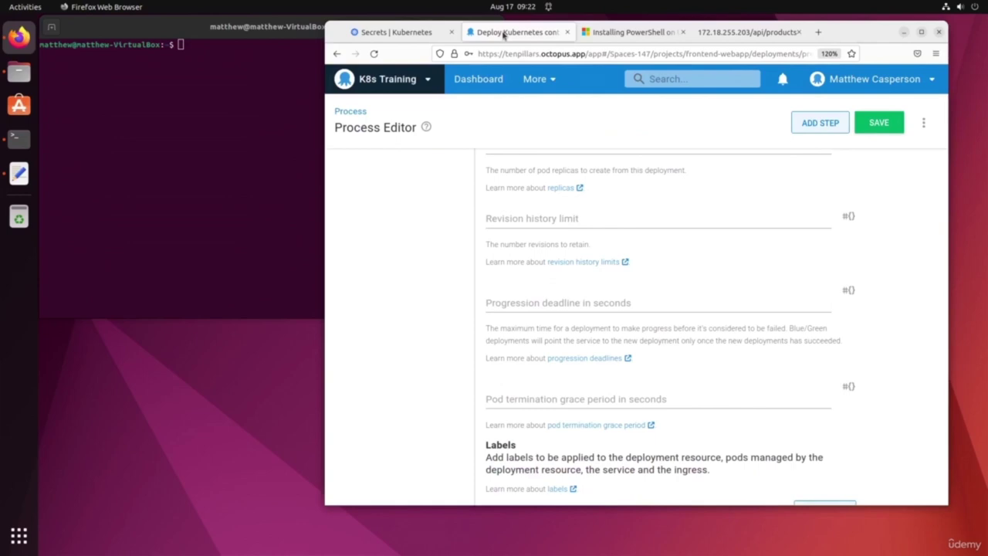
scroll(786, 310, down, 3)
scroll(786, 309, down, 15)
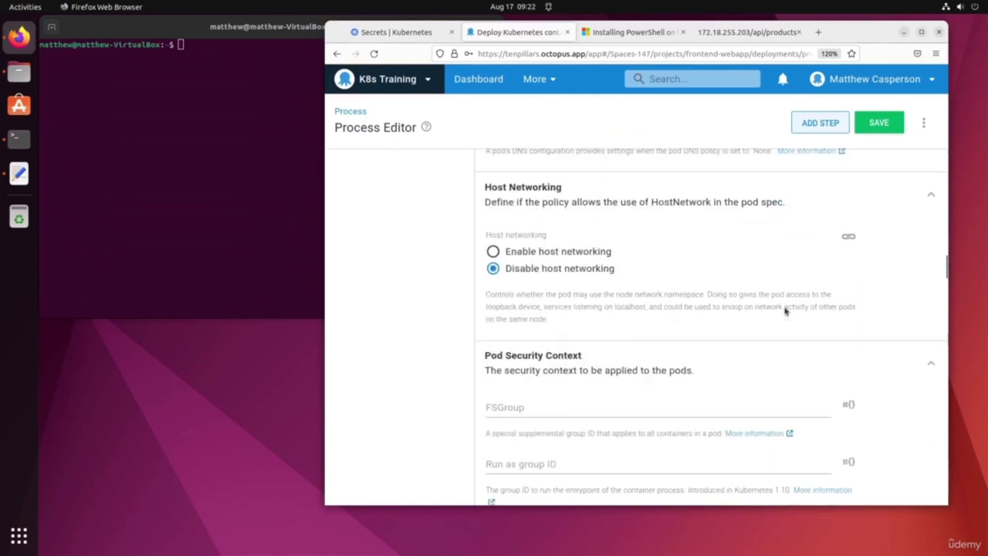
scroll(608, 321, down, 10)
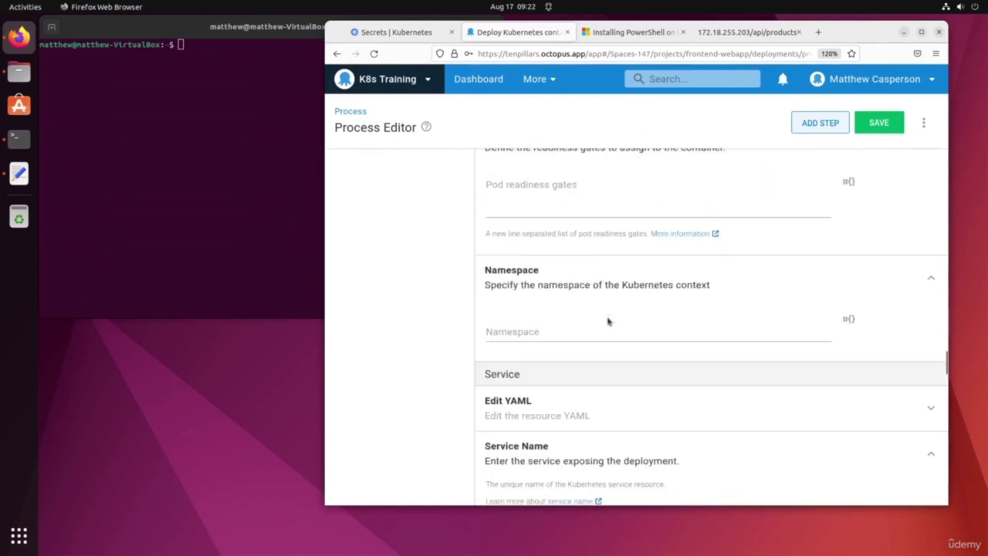
scroll(608, 321, down, 5)
scroll(609, 321, down, 15)
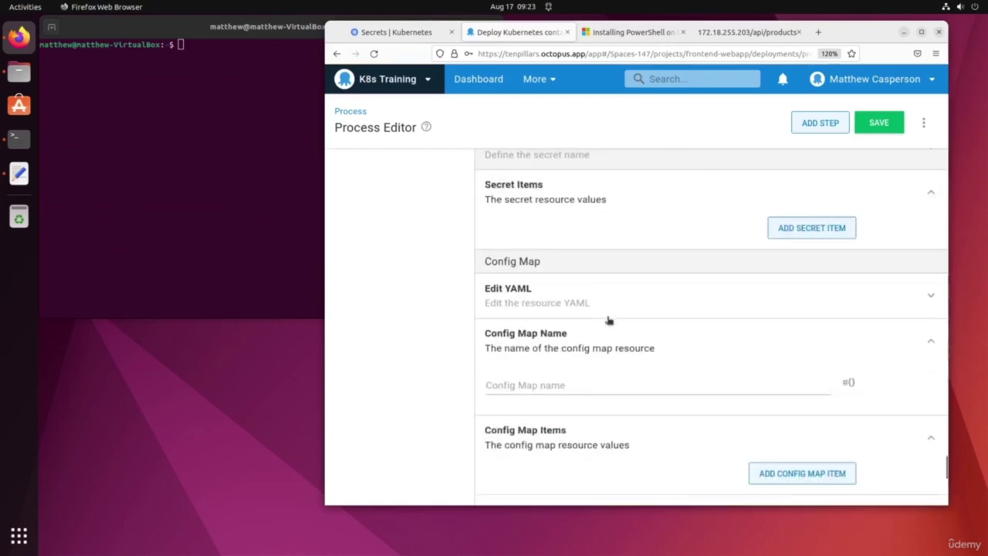
scroll(608, 321, down, 4)
scroll(567, 311, up, 2)
click(562, 329)
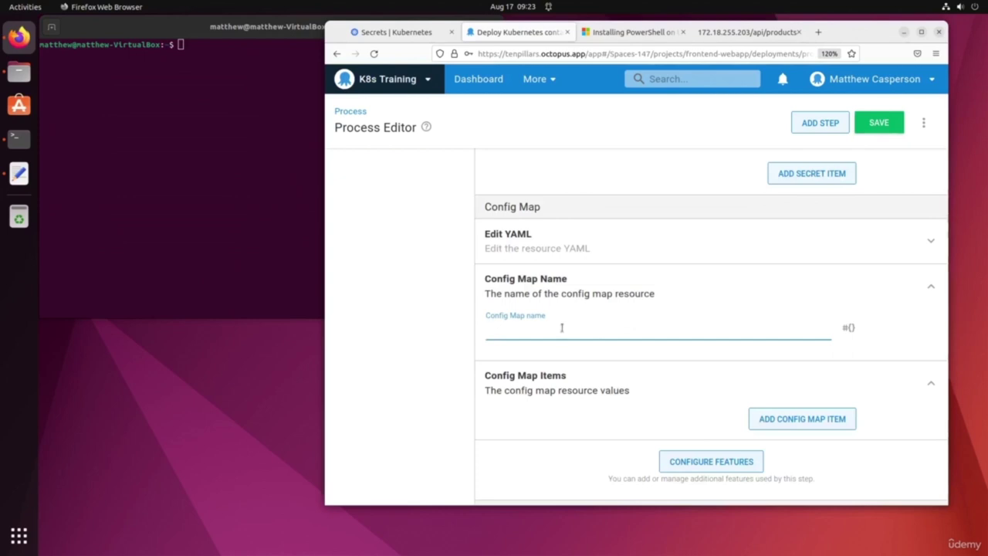
text(frontend)
- Add a config map item with key 'config.json'
scroll(761, 352, down, 3)
click(795, 283)
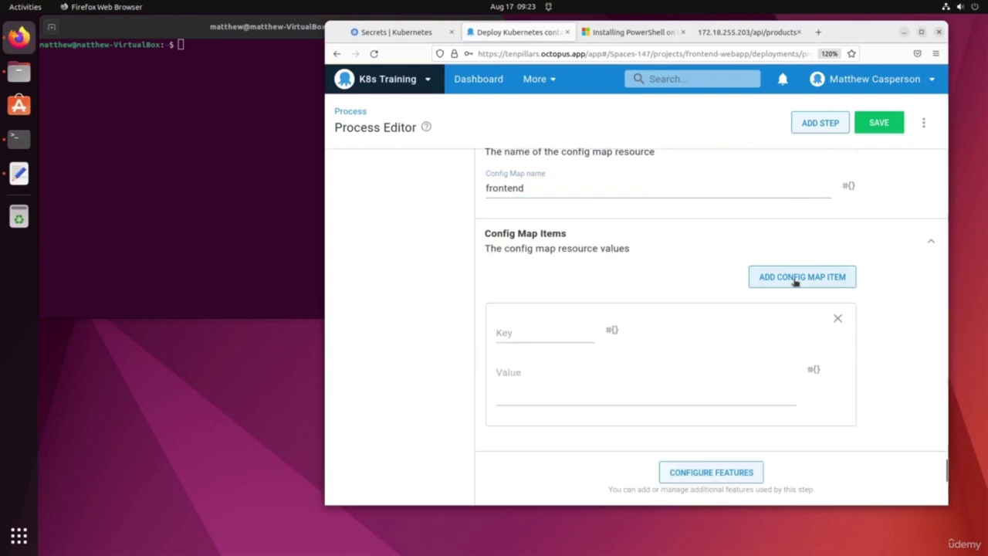
click(512, 336)
text(config.json)
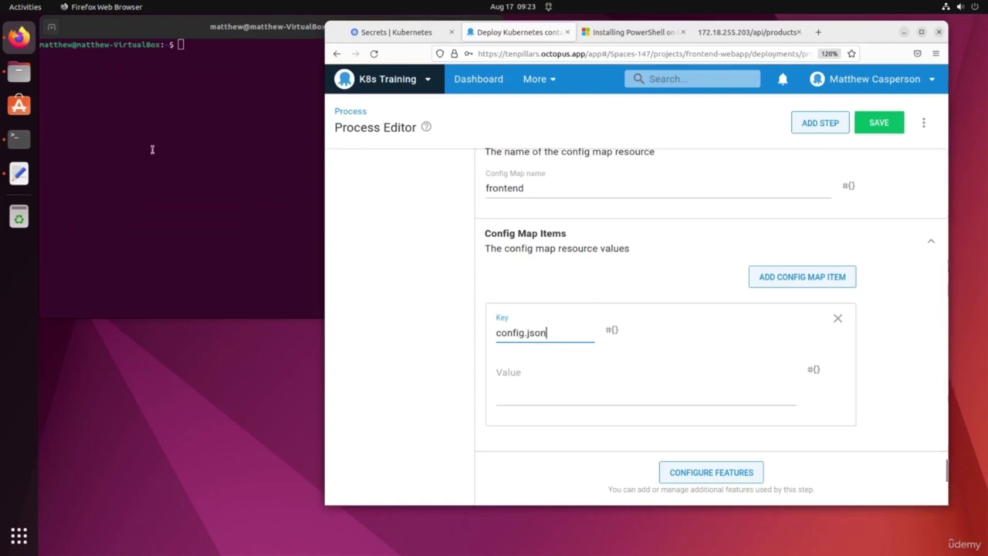
click(20, 173)
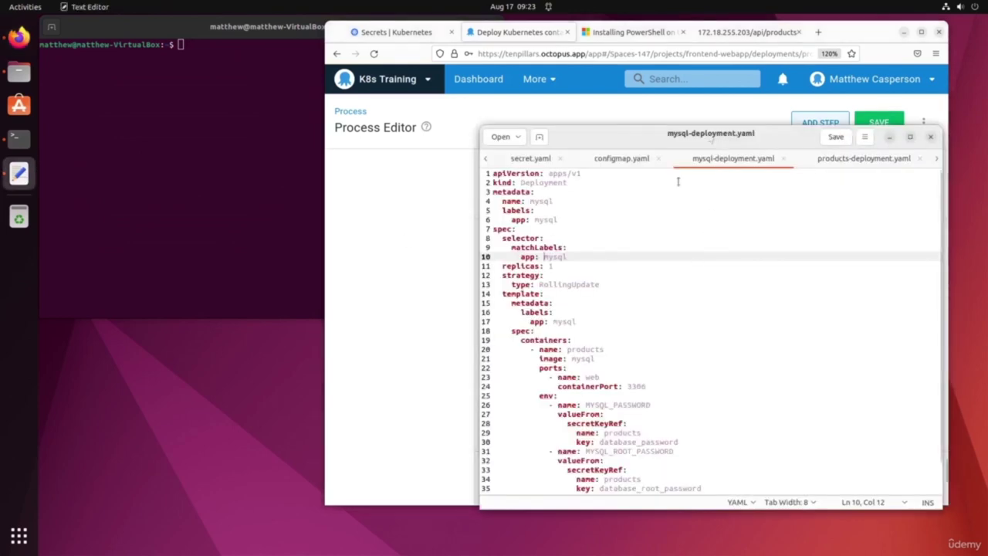
- Replace localhost with 172.18.255.203 in both endpoint URLs in configmap.yaml
click(604, 163)
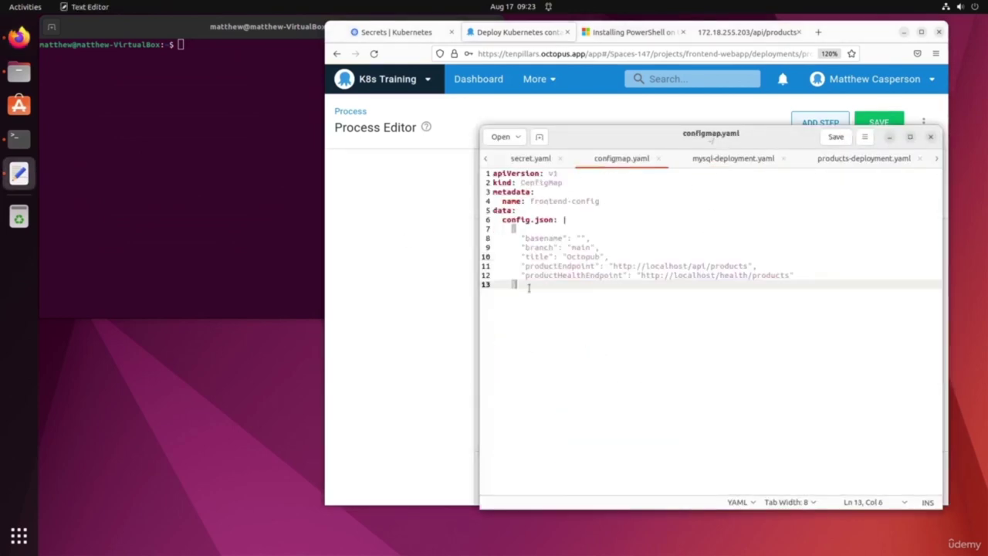
shift+click(493, 229)
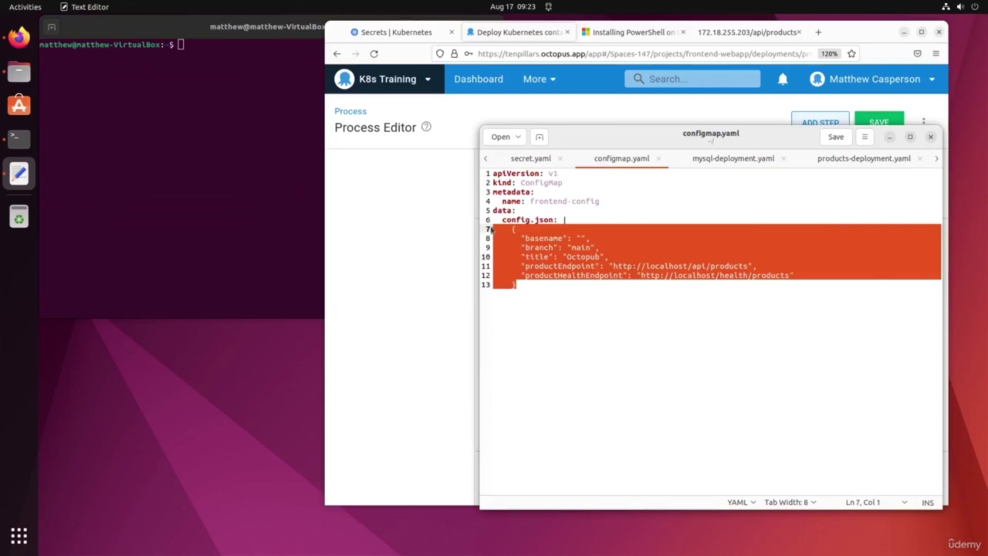
click(674, 266)
double_click(670, 266)
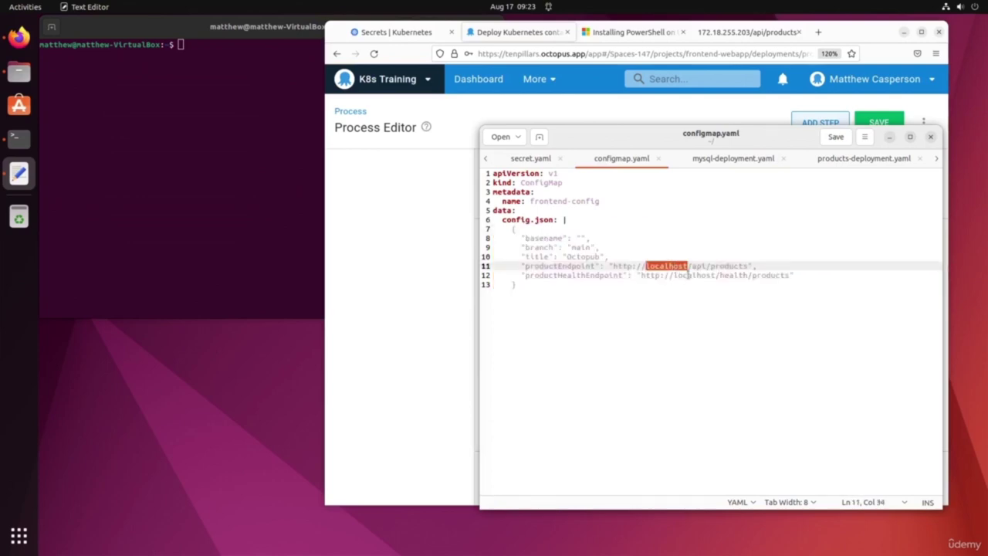
click(620, 62)
key(ctrl+Tab)
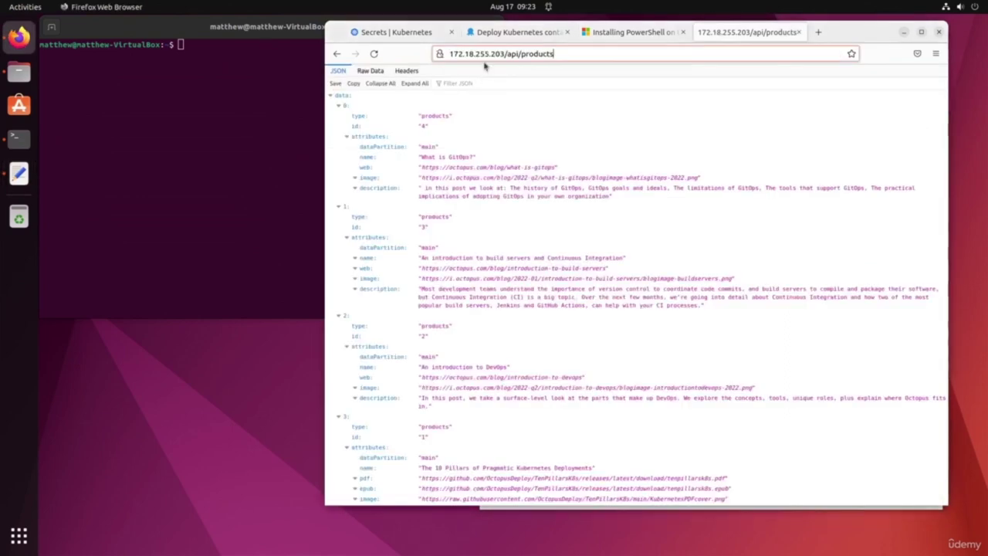
drag(503, 54, 448, 54)
key(ctrl+c)
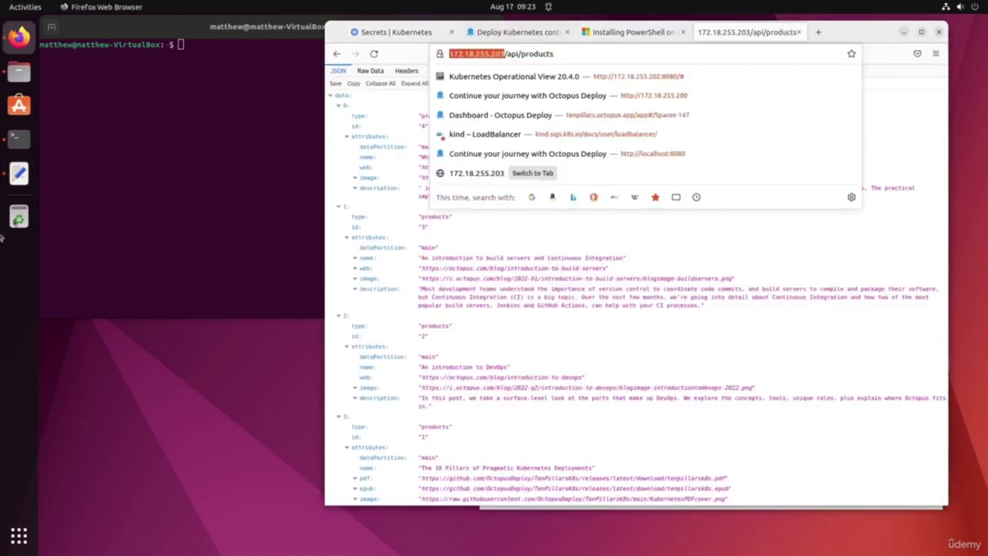
key(alt+Tab)
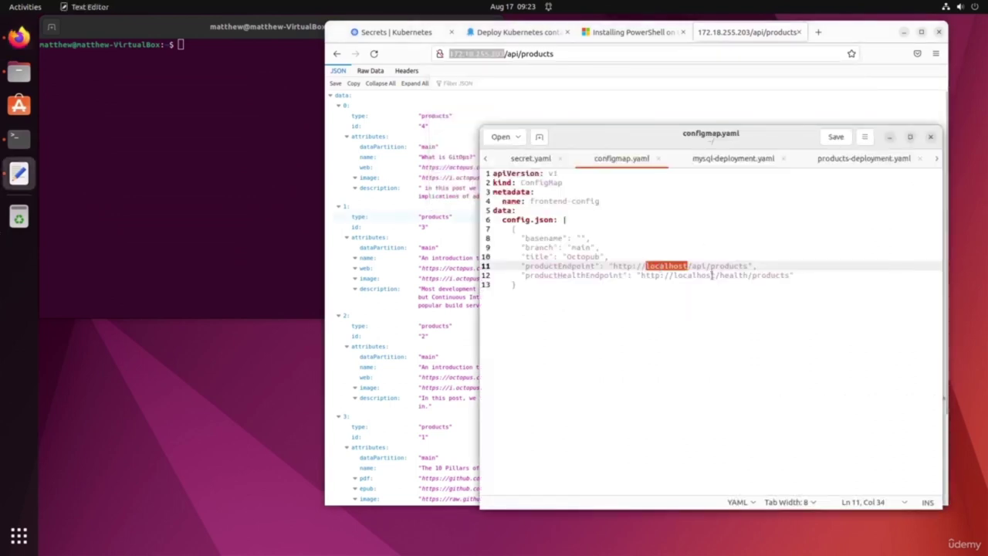
key(ctrl+v)
click(645, 266)
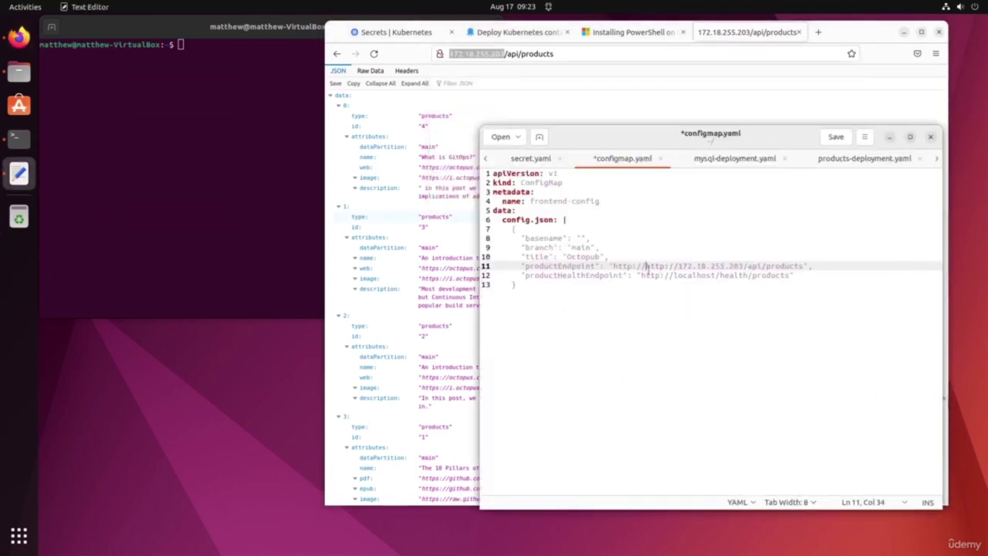
key(BackSpace)
key(BackSpace)
key(BackSpace)
key(BackSpace)
key(BackSpace)
key(BackSpace)
key(BackSpace)
drag(641, 275, 707, 275)
key(shift+Right)
key(shift+Right)
key(ctrl+v)
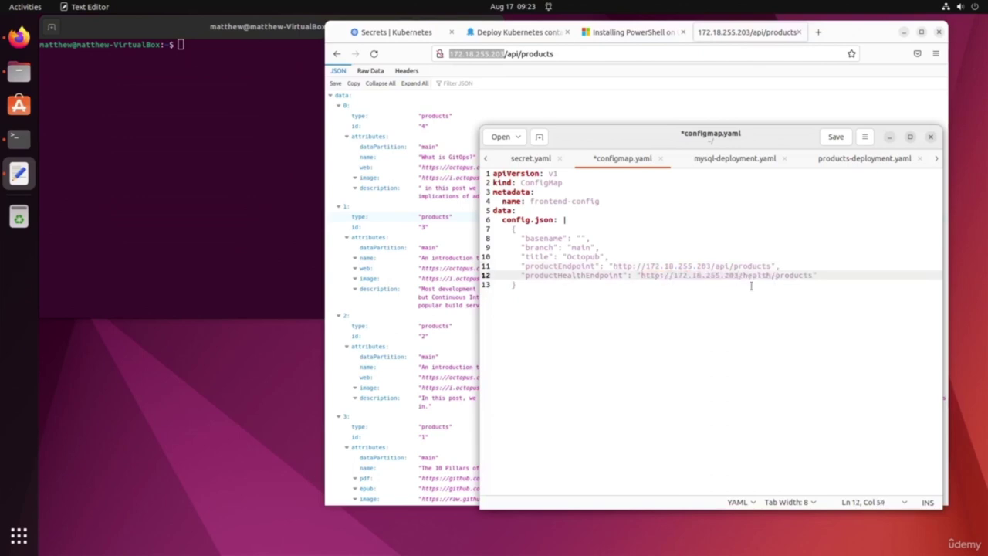
- Paste the updated JSON block into the Octopus config.json item value
drag(518, 284, 480, 230)
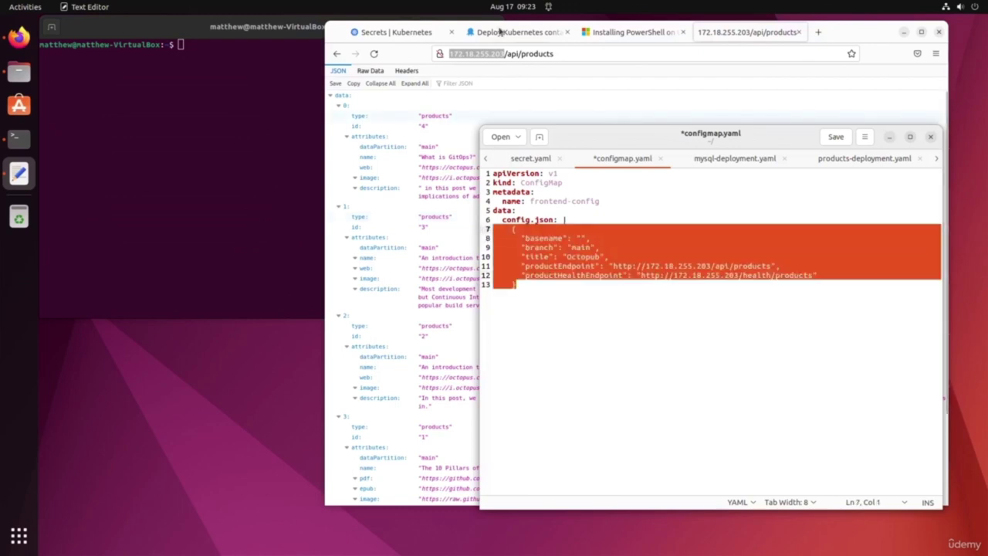
click(515, 74)
key(ctrl+Page_Up)
key(ctrl+Page_Up)
text("title": "Octopub", "productEndpoint": "http://172.18.255.203/api/products", "productHealthEndpoint": "http://172.18.255.203/health/products" })
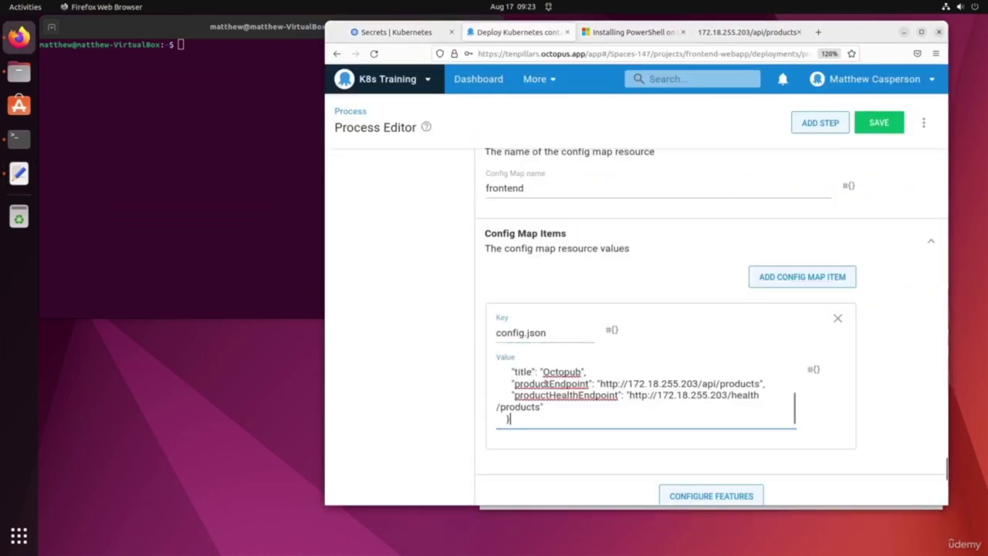
key(Up)
key(Up)
key(Up)
key(Up)
key(Up)
key(Up)
key(Up)
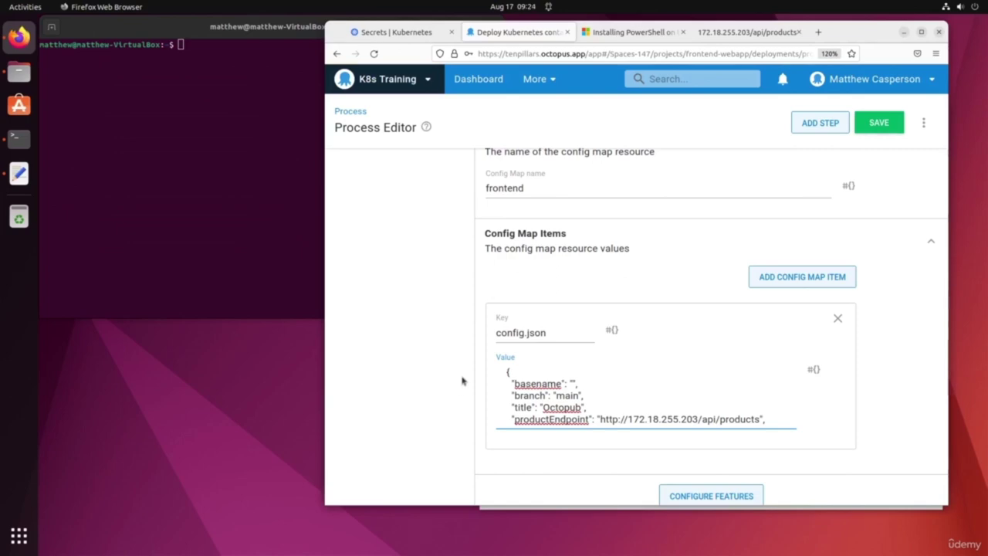
scroll(463, 379, up, 15)
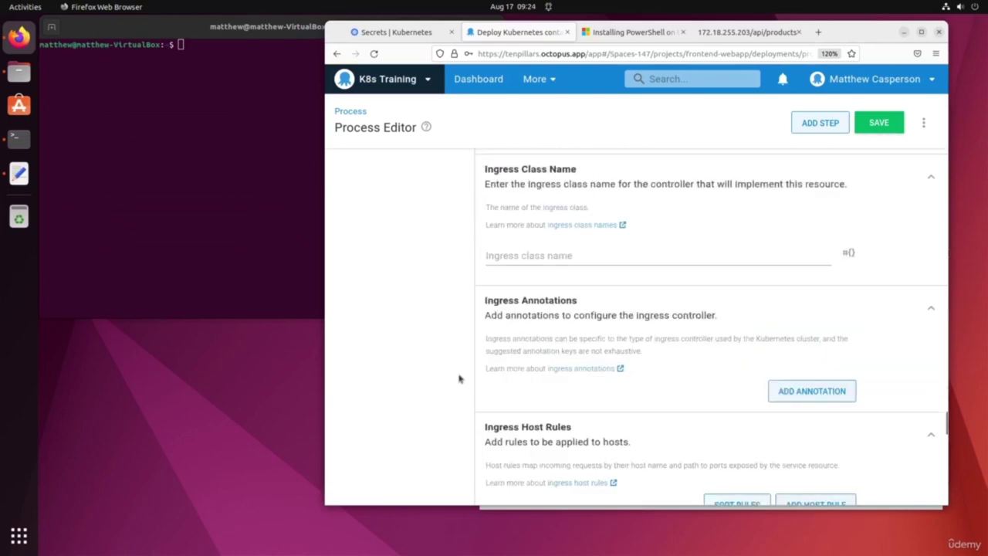
scroll(457, 378, up, 15)
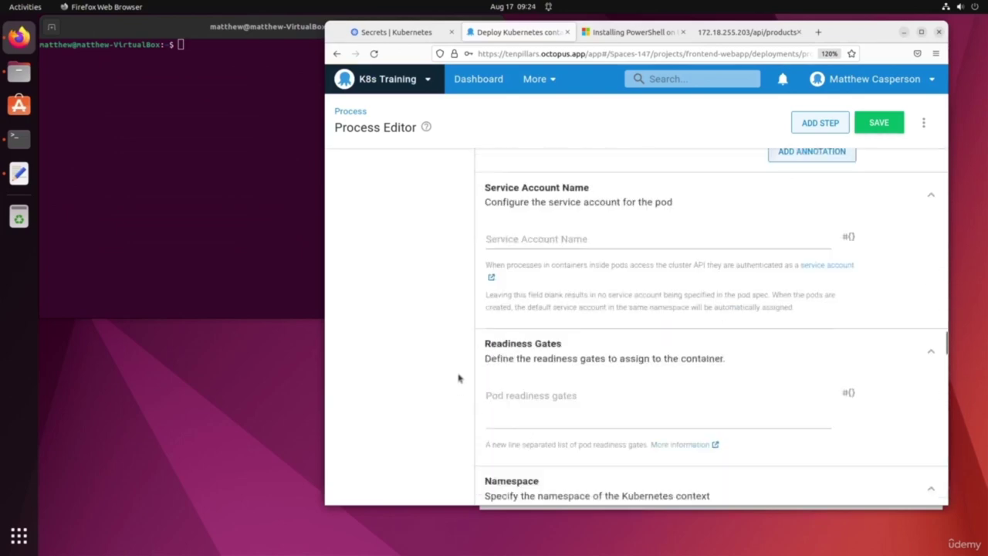
scroll(457, 378, up, 15)
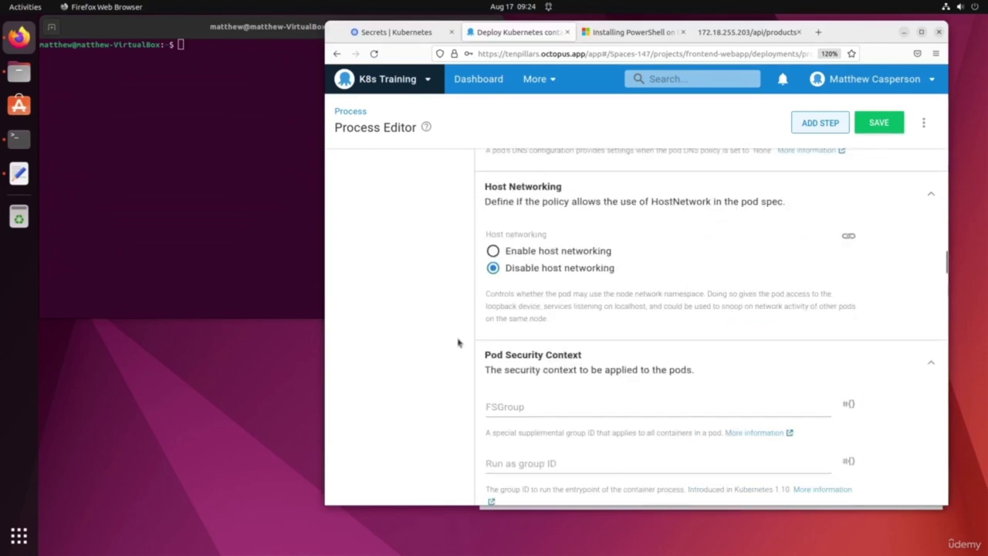
scroll(458, 342, up, 3)
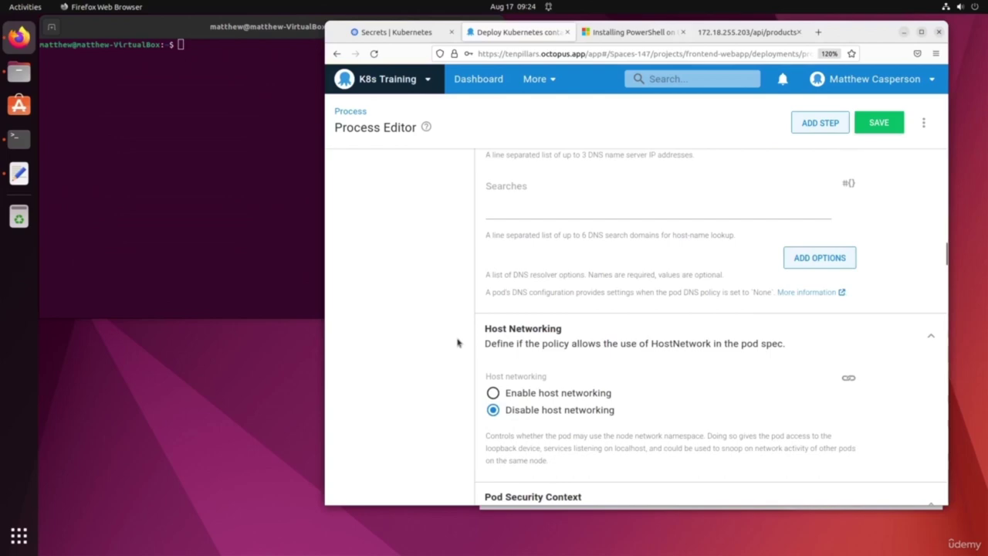
scroll(458, 343, up, 6)
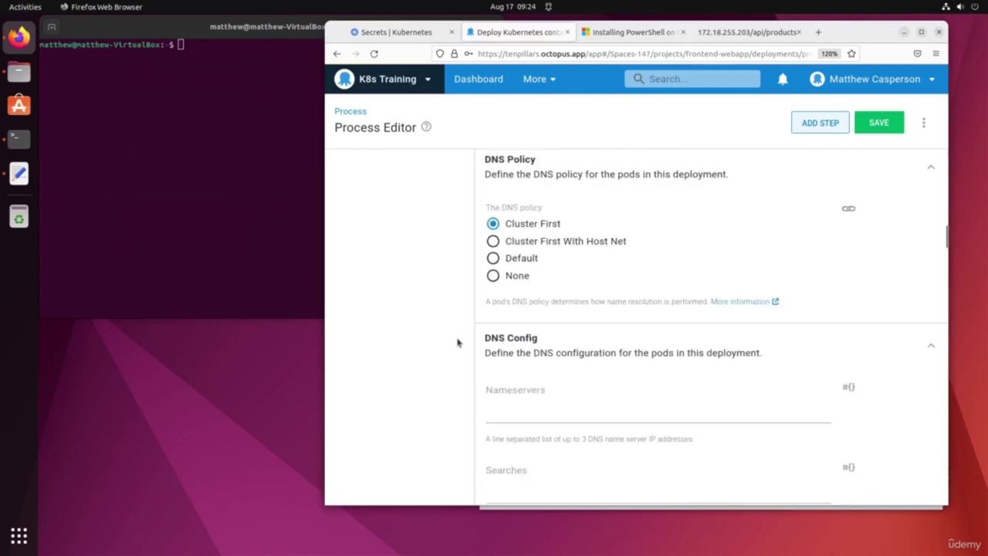
scroll(458, 342, up, 12)
scroll(458, 343, down, 3)
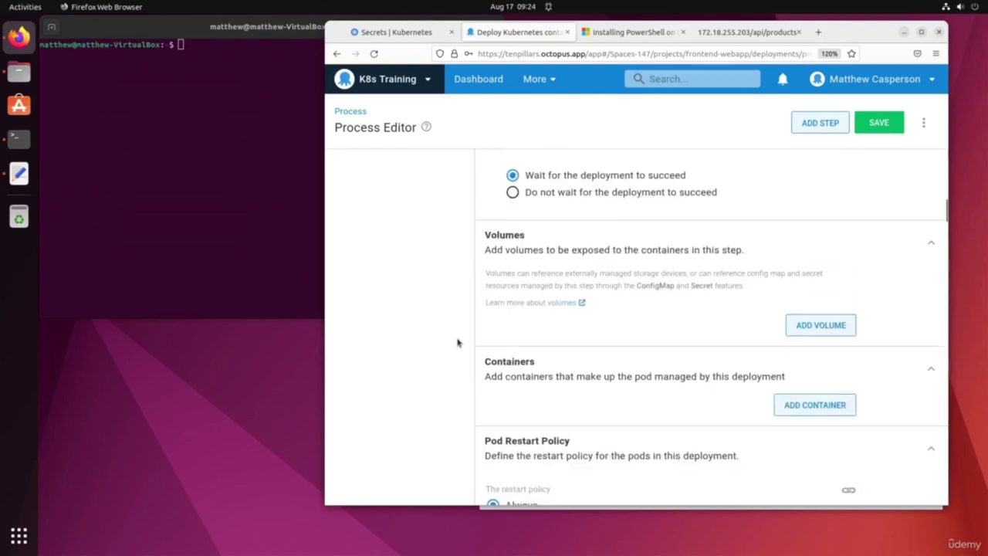
scroll(458, 342, down, 1)
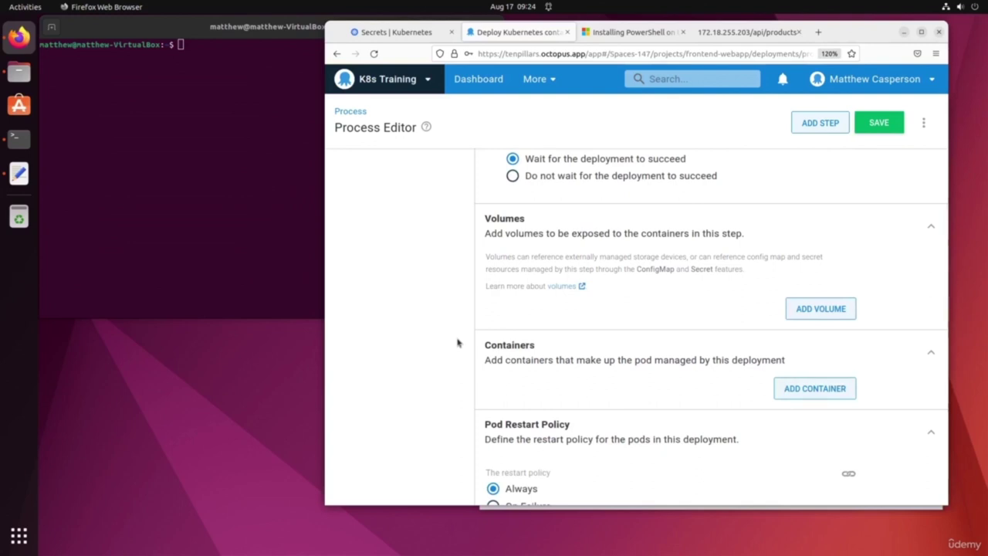
- Add a volume named 'frontend' referencing this step's config map
click(806, 309)
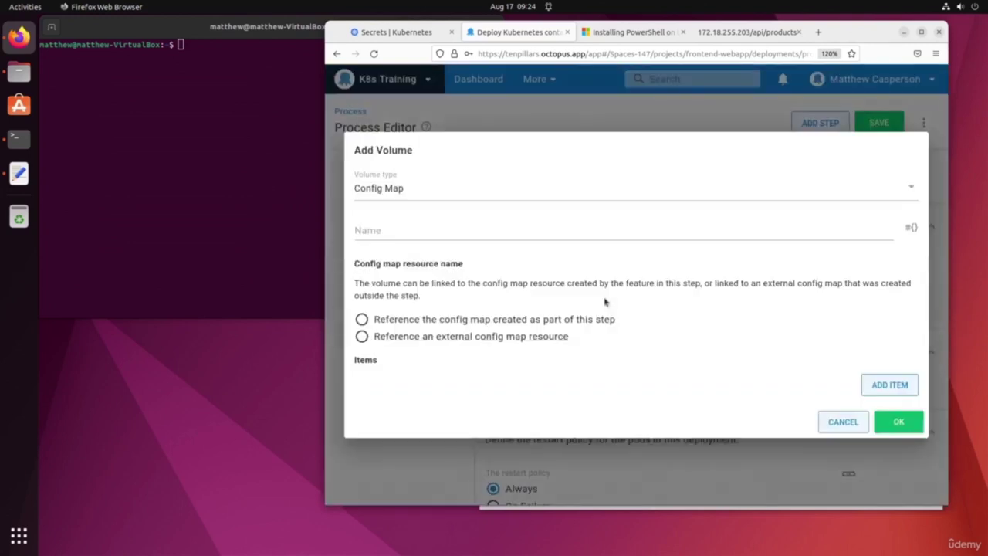
click(390, 229)
text(frontend)
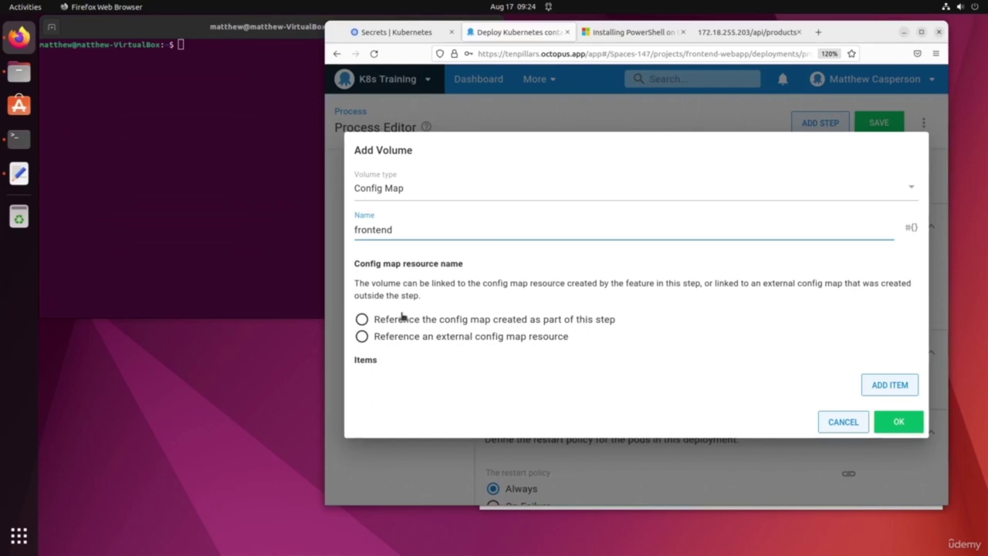
click(394, 323)
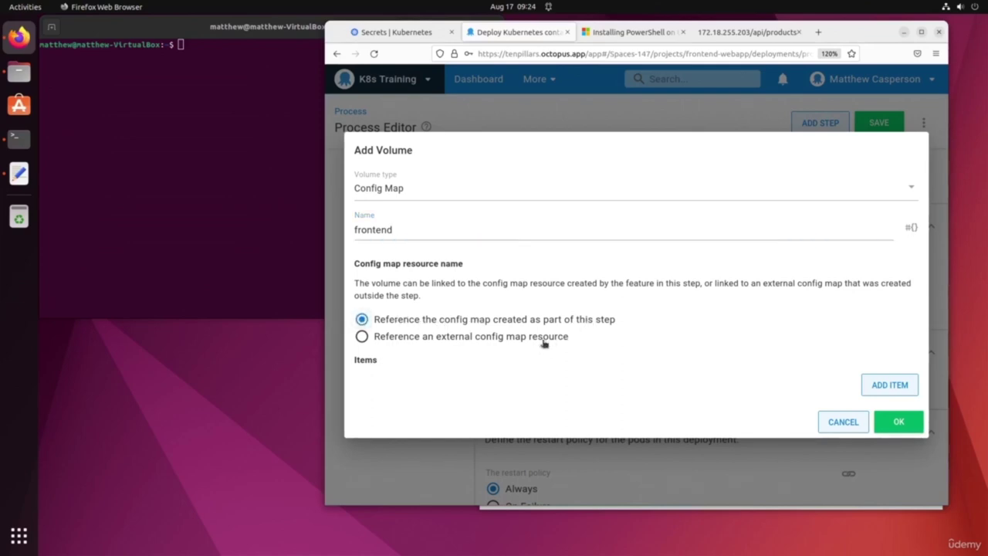
- Try an external config map named frontend-#{Octopus.Deployment.Id | ToLower}, then revert to this step's config map
click(432, 338)
click(414, 354)
text(frontend)
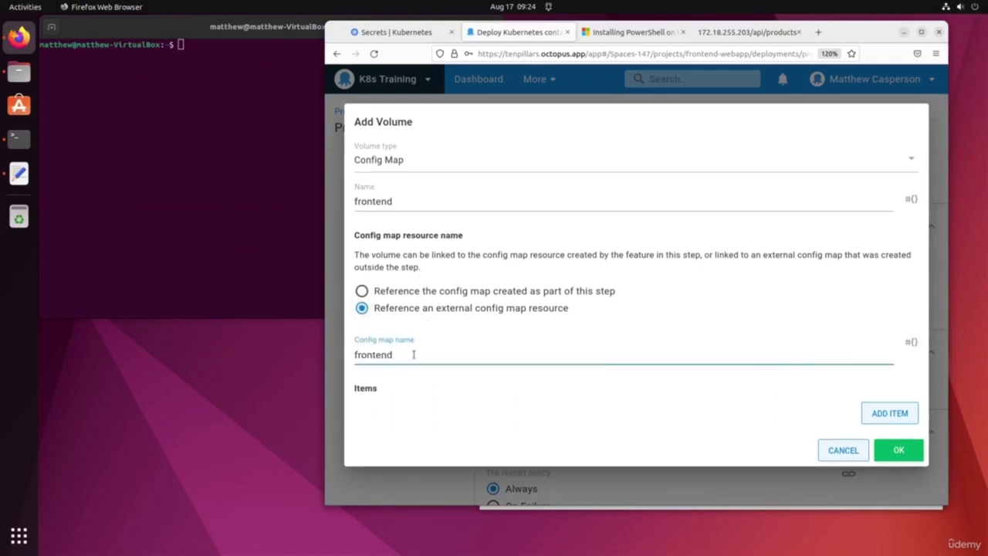
text(-)
click(912, 342)
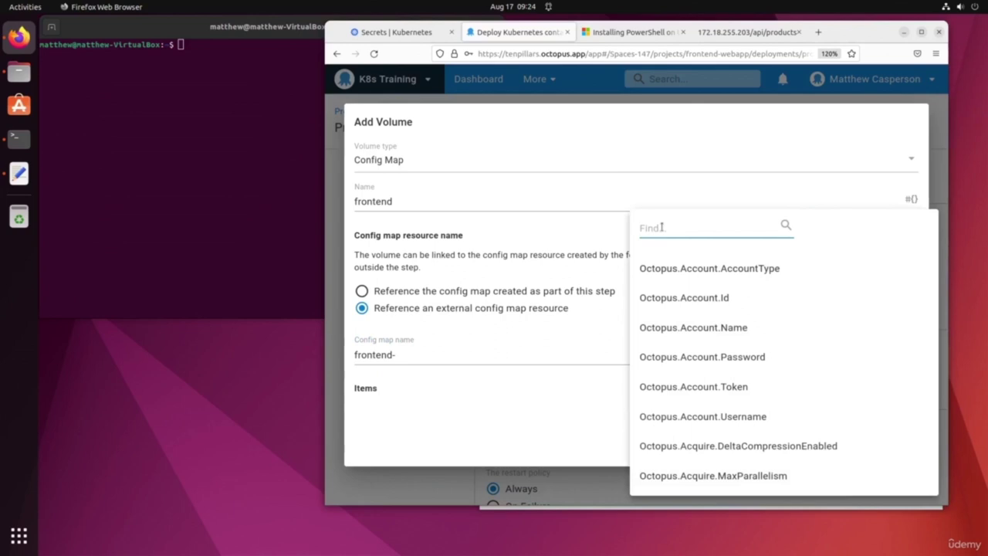
text(deploy)
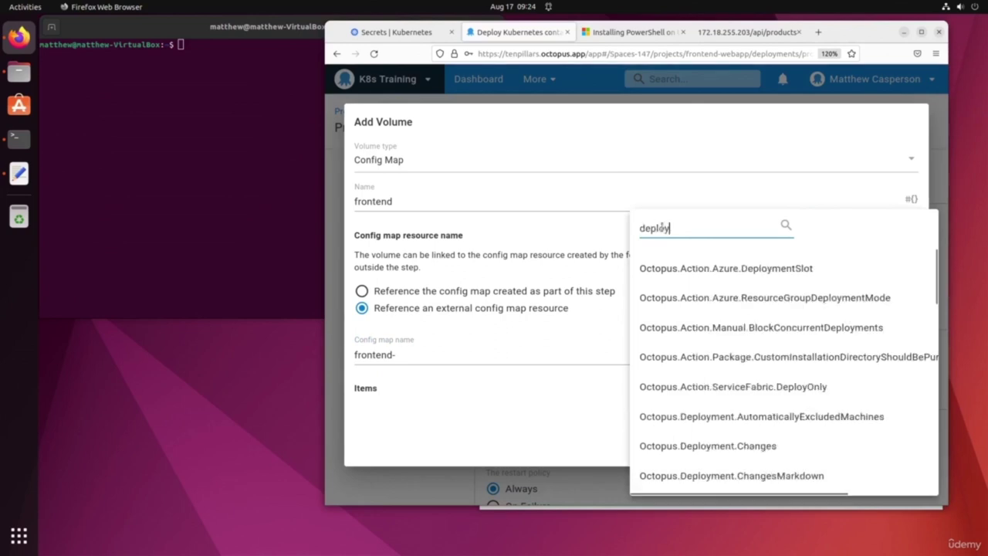
text(ment.id)
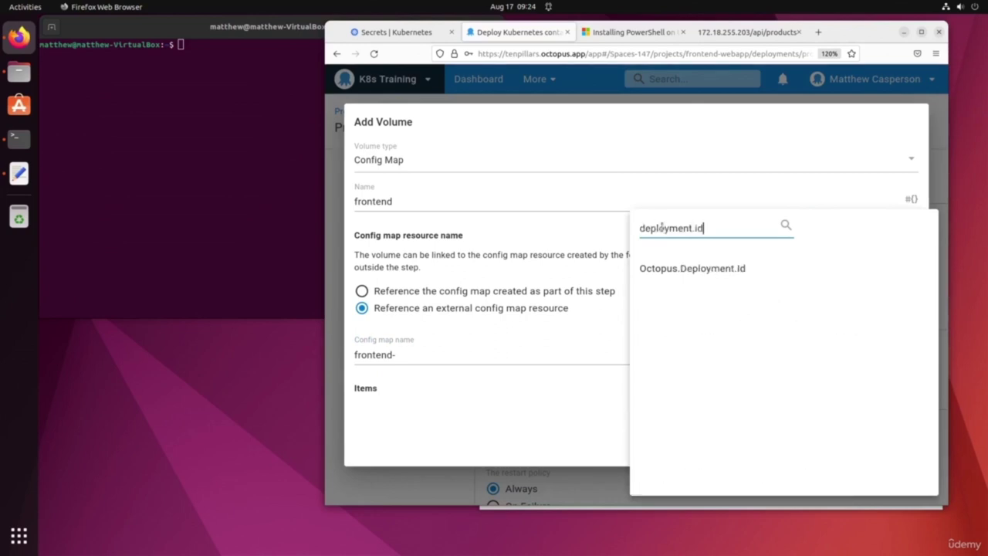
click(706, 269)
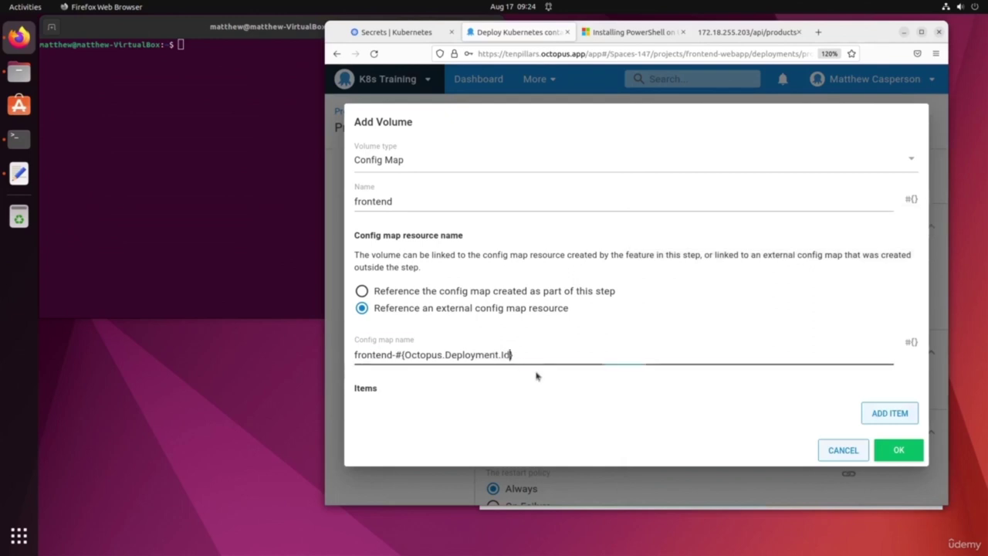
text(| T)
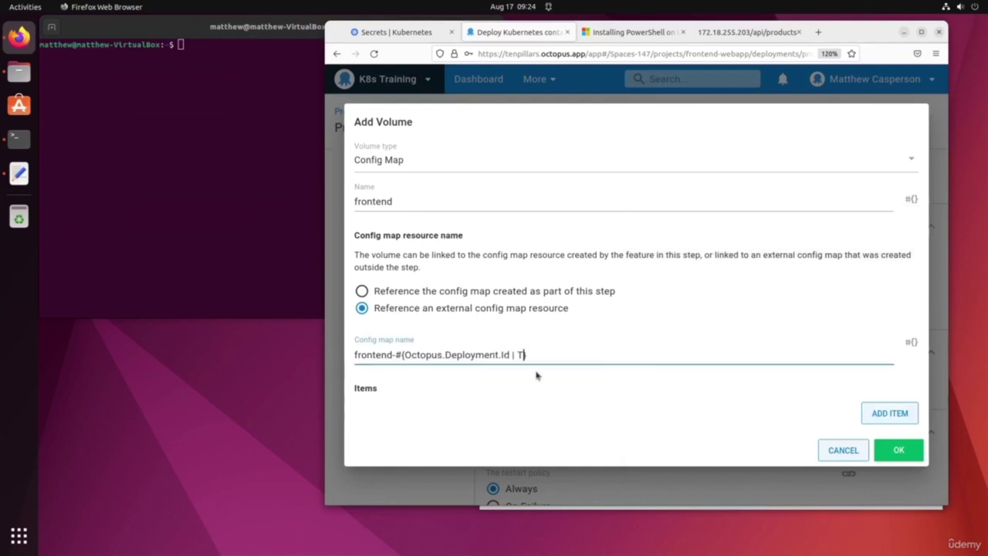
text(oLower)
drag(561, 354, 339, 354)
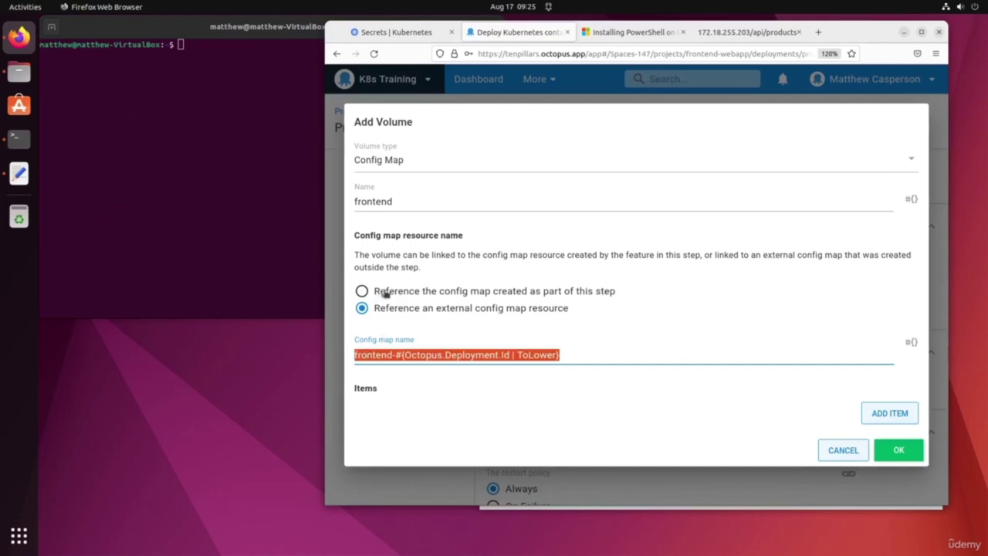
click(407, 293)
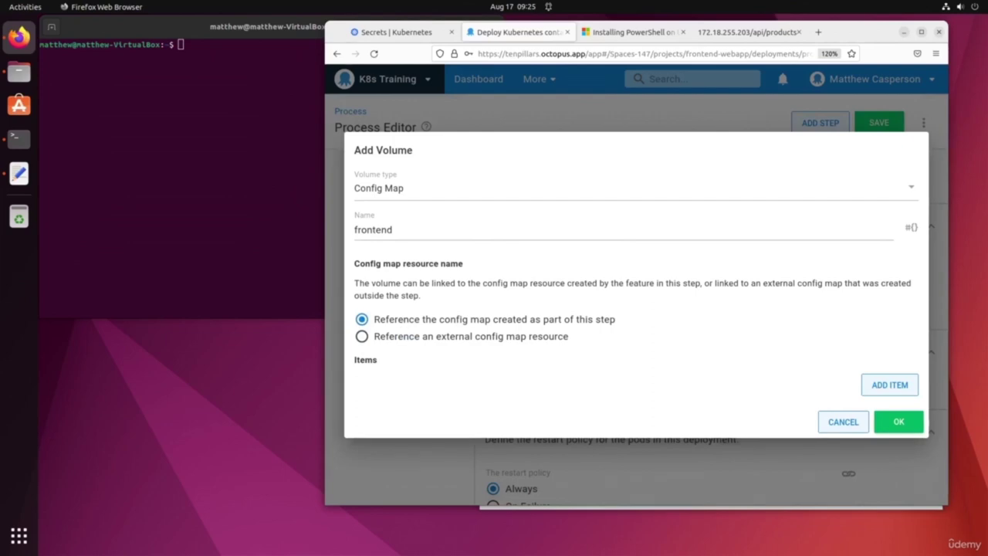
- Add a volume item with key and path 'config.json' and save the volume
click(877, 386)
click(464, 396)
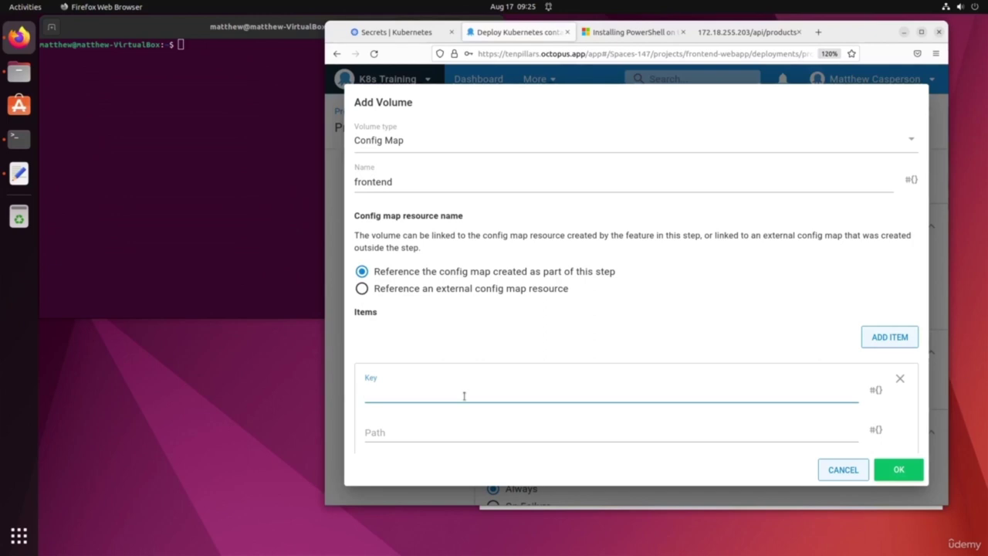
text(config.json)
key(ctrl+a)
key(ctrl+c)
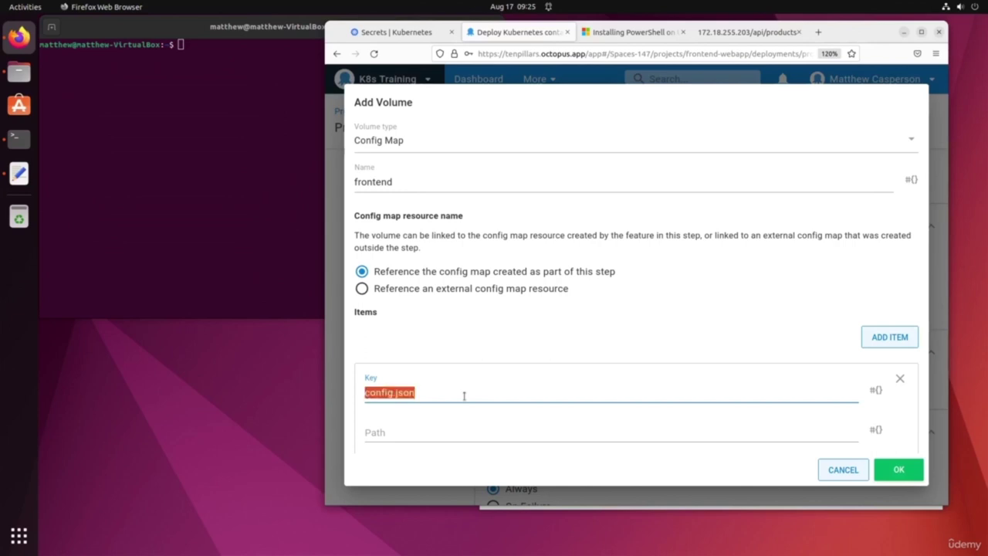
click(430, 430)
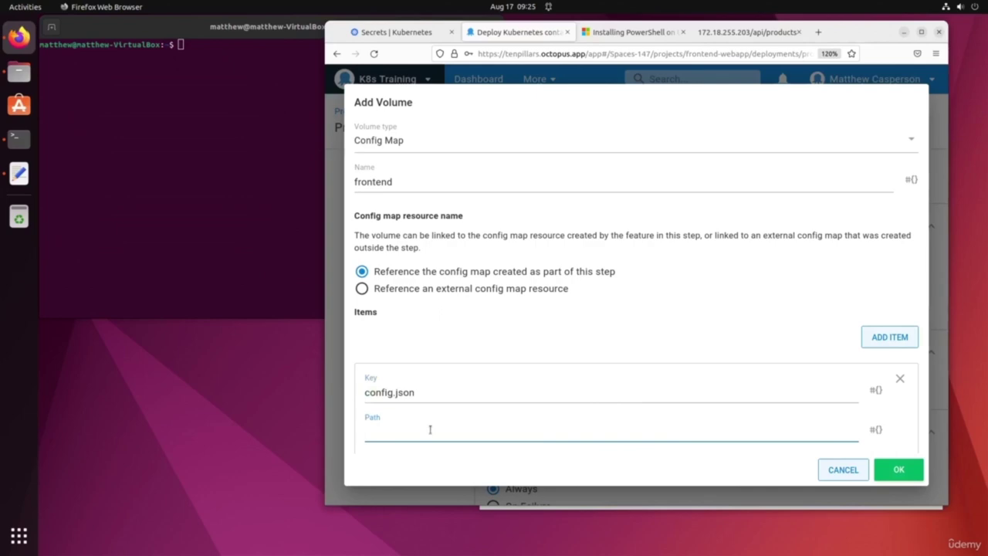
key(ctrl+v)
scroll(405, 397, down, 1)
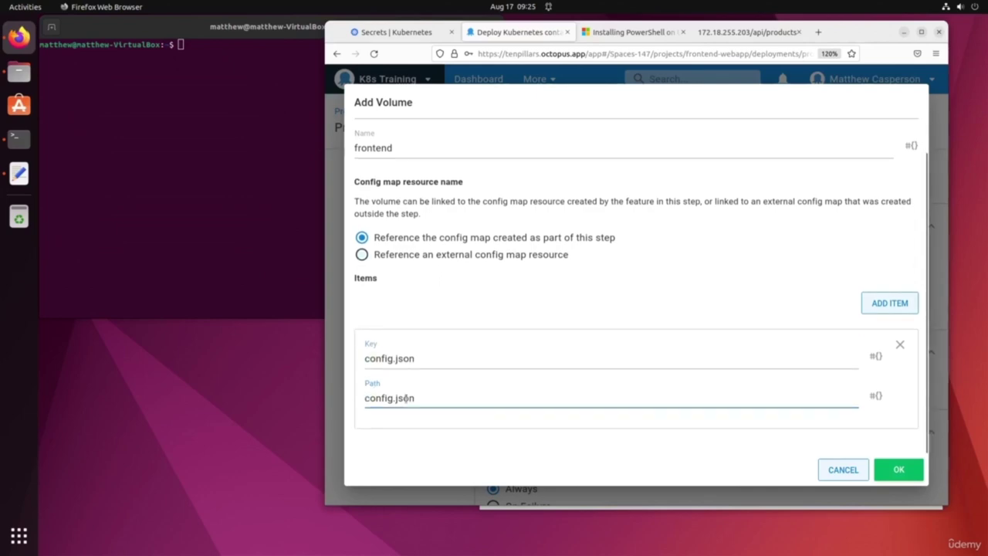
click(895, 468)
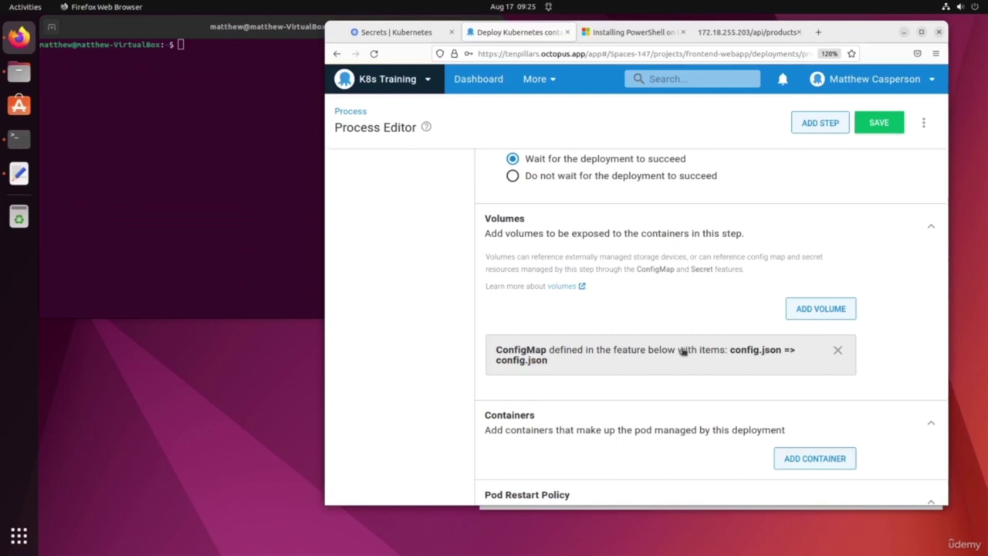
scroll(683, 350, down, 2)
click(812, 389)
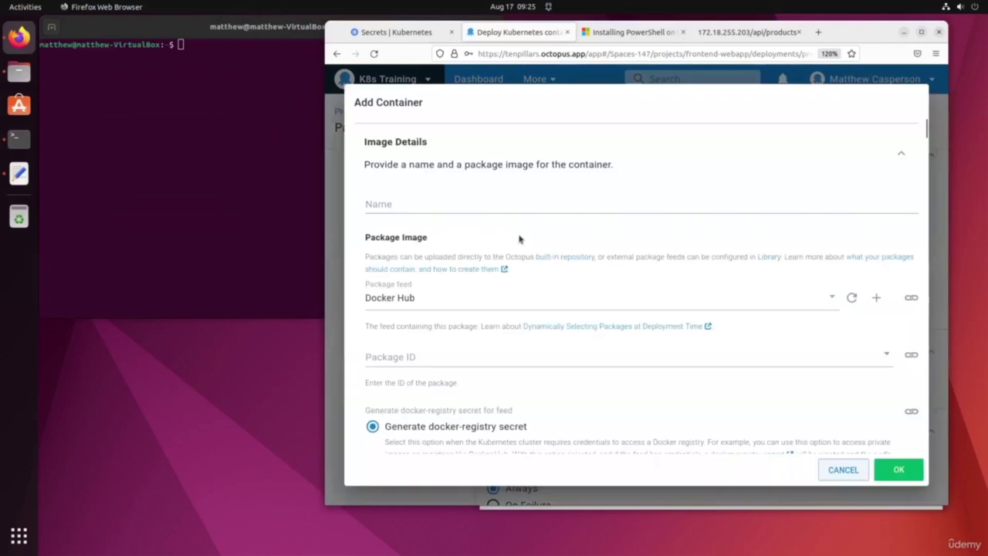
- Name the container 'frontend' using package octopussamples/frontend-webapp
click(401, 203)
text(fr)
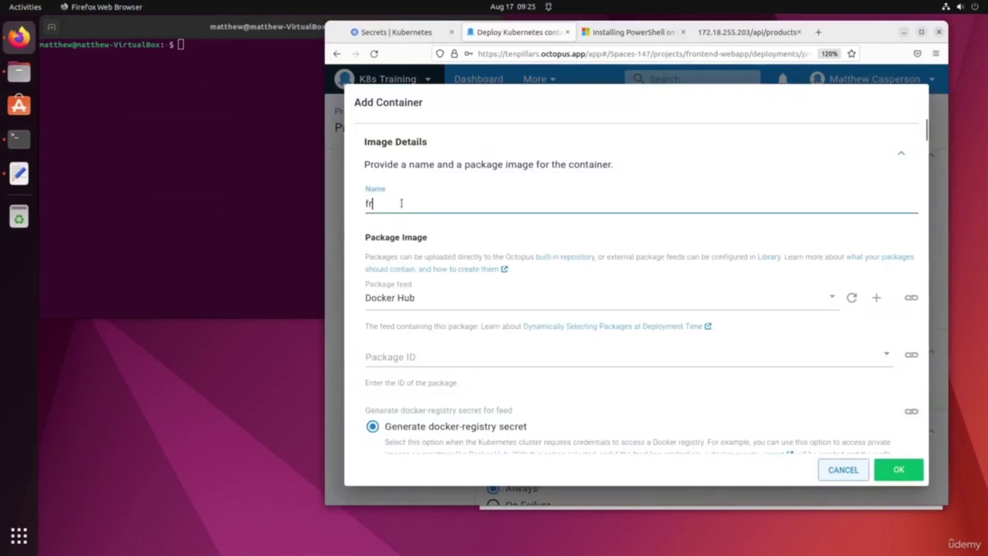
text(ontend)
click(415, 356)
text(octopussamples/frontend-webapp)
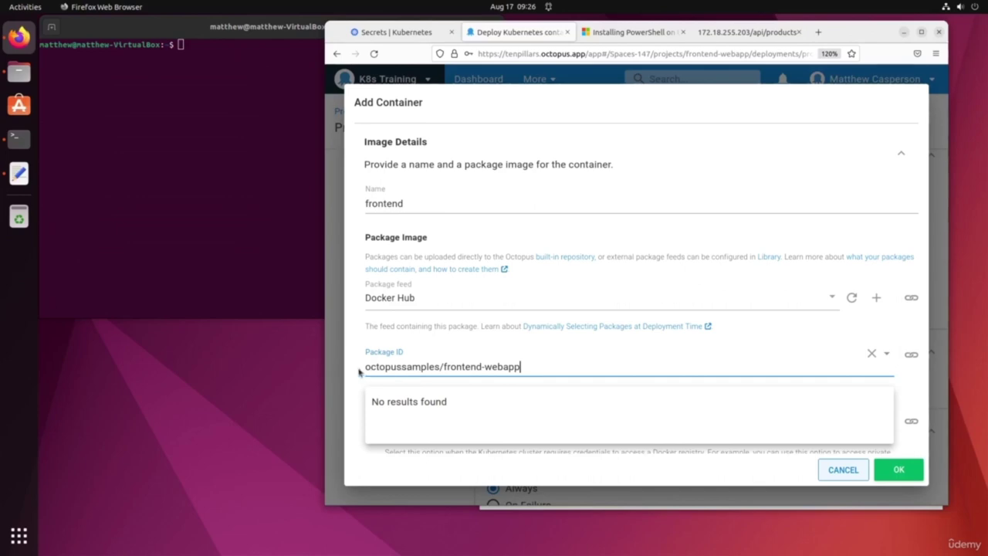
- Expose port 5000 on the frontend container
scroll(357, 372, down, 2)
scroll(357, 373, down, 5)
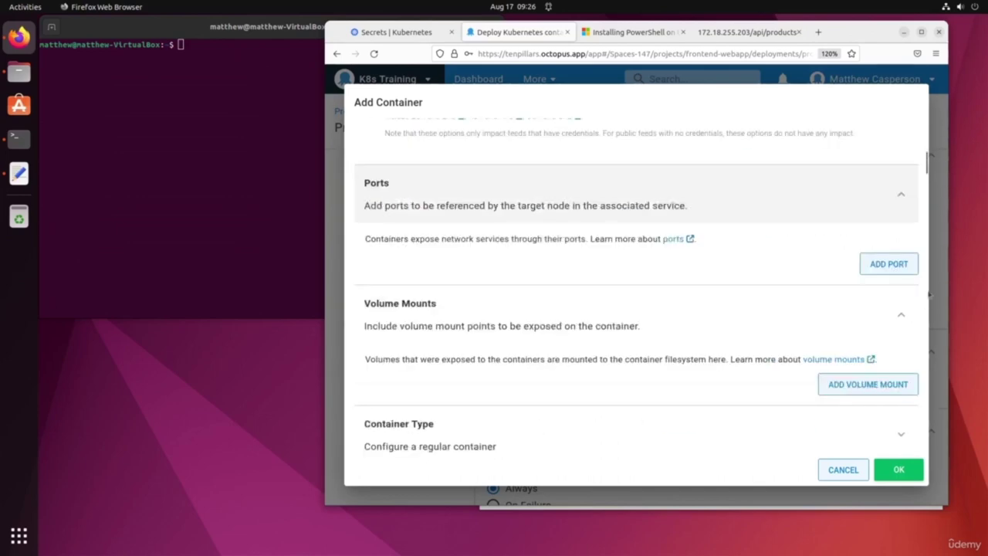
click(888, 229)
click(402, 322)
text(5000)
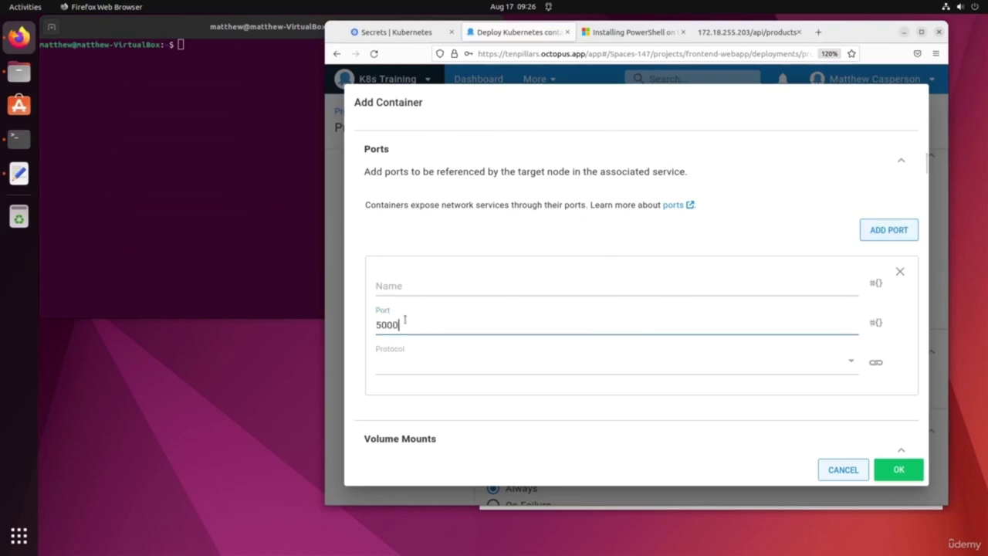
scroll(408, 319, down, 5)
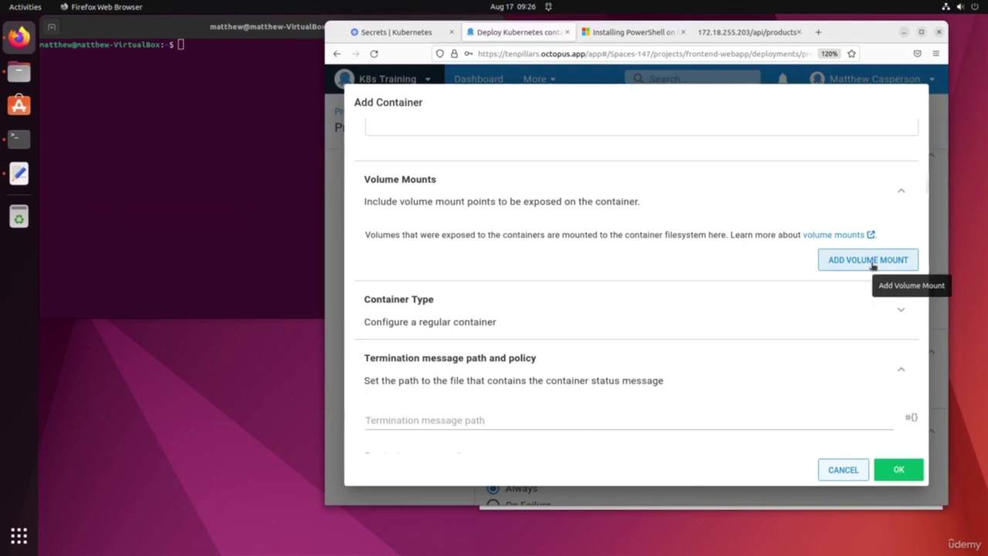
click(872, 263)
- Mount the frontend volume at /workspace/build/config.json
click(450, 316)
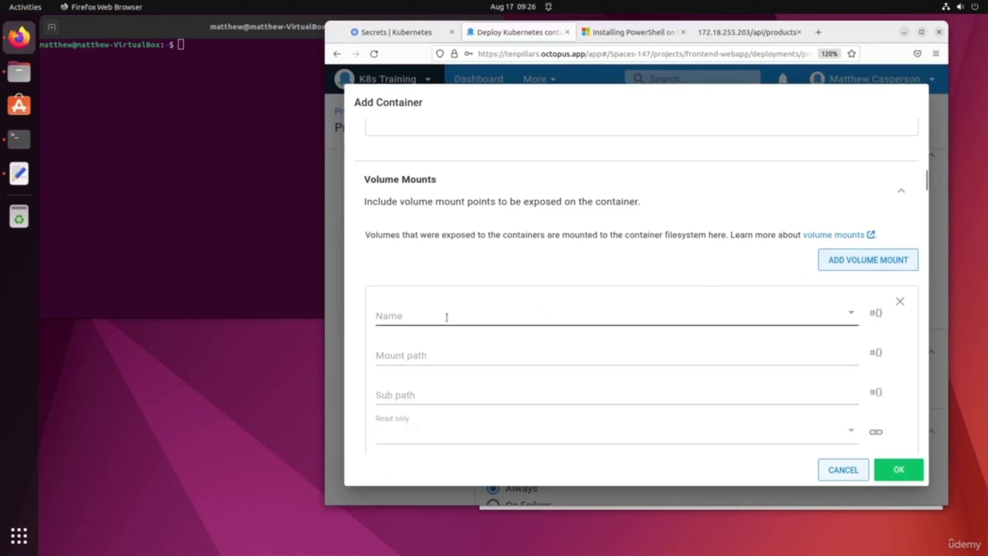
text(frontend)
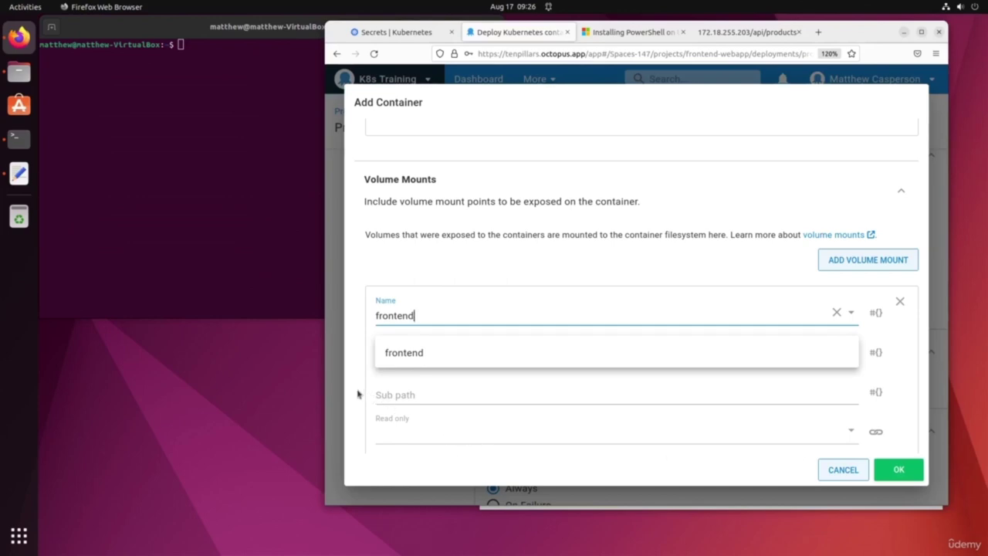
click(412, 353)
click(412, 355)
text(/workspace/build/config.json)
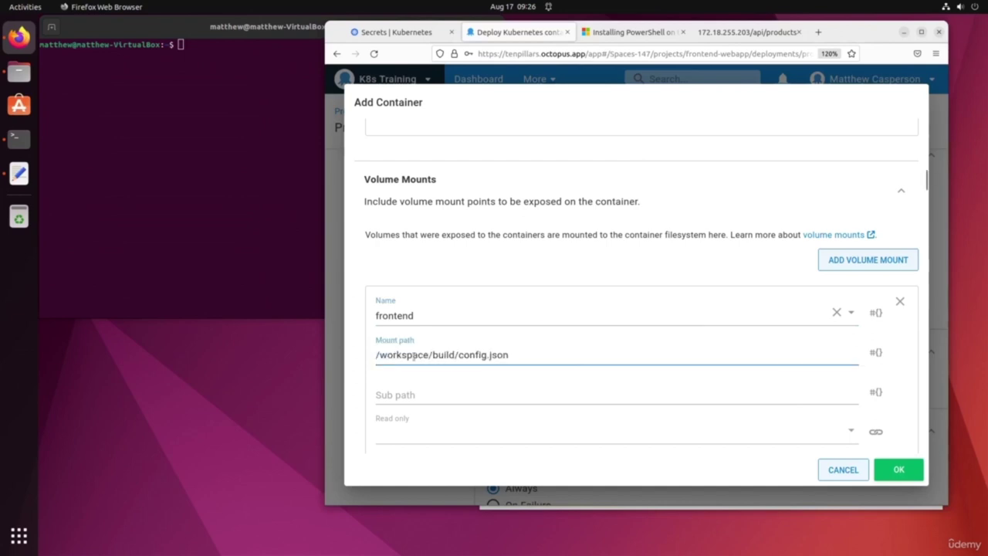
double_click(403, 354)
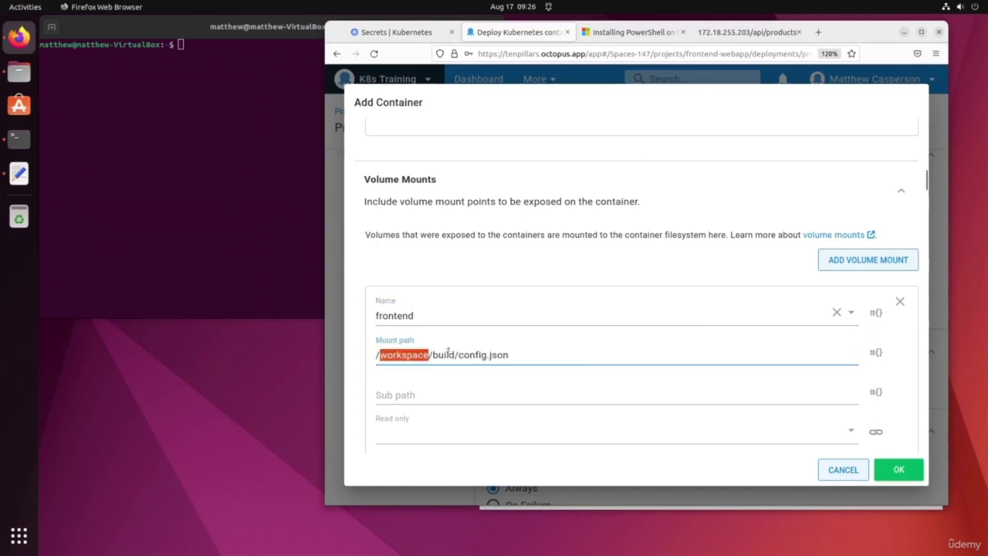
drag(460, 355, 517, 354)
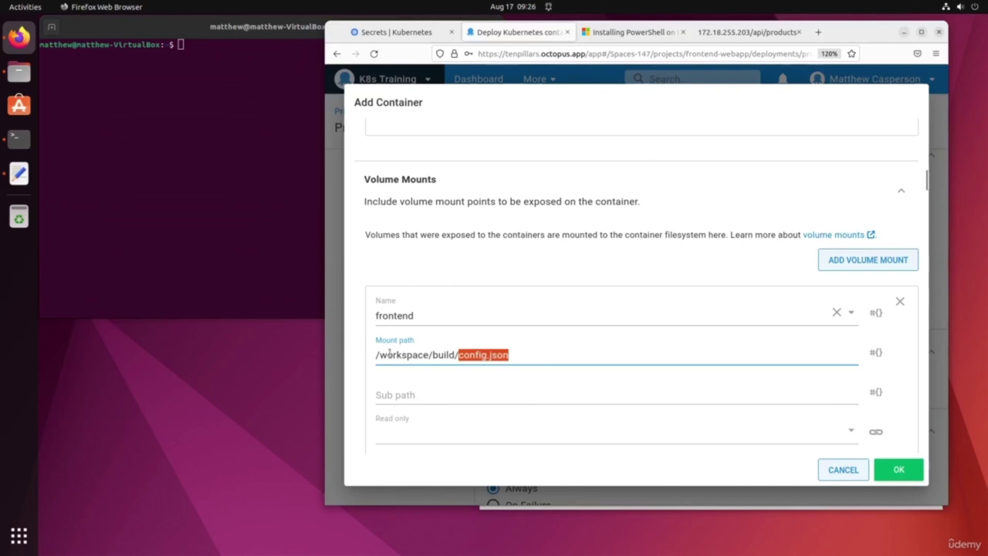
click(471, 354)
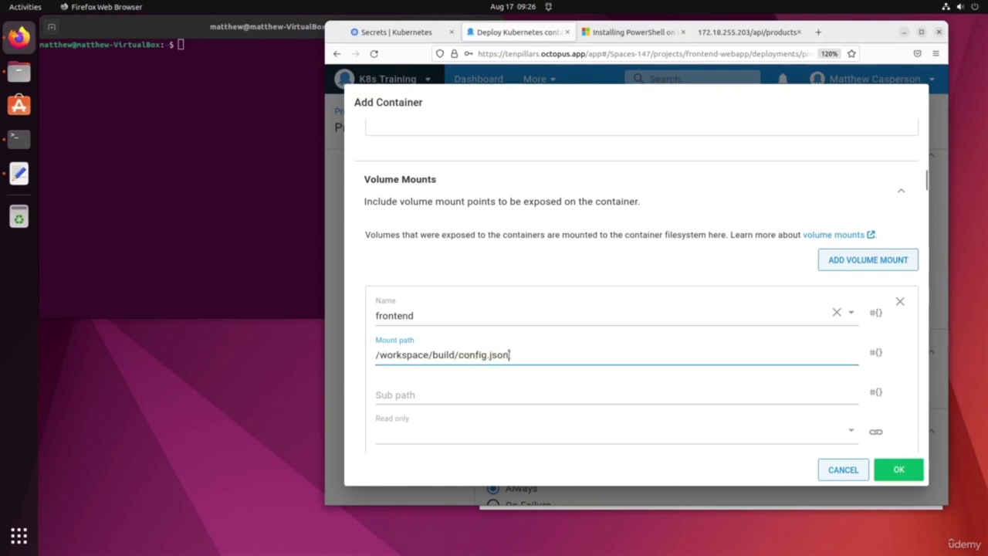
- Set the mount's sub path to 'config.json' and save the frontend container
click(410, 394)
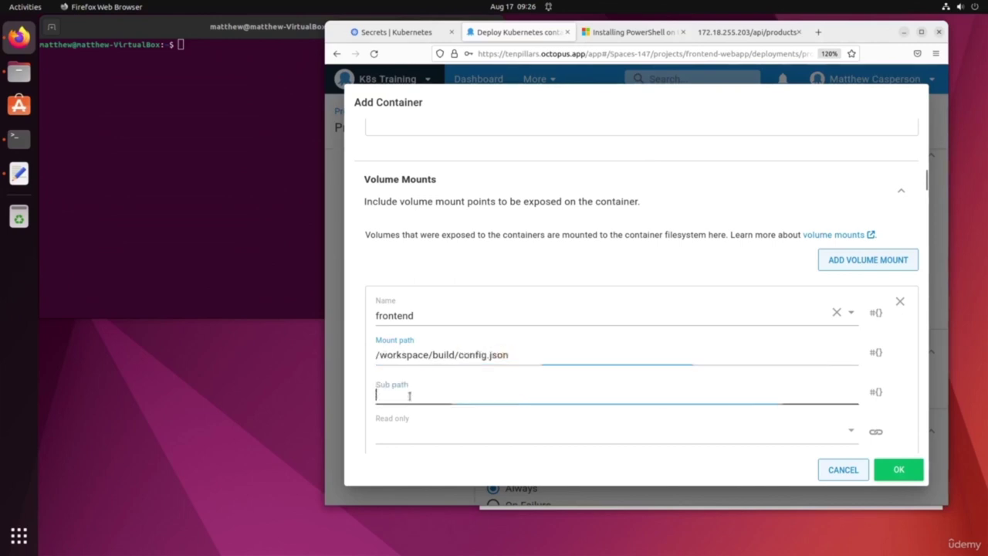
text(config.json)
drag(428, 394, 375, 394)
drag(459, 354, 514, 356)
click(516, 354)
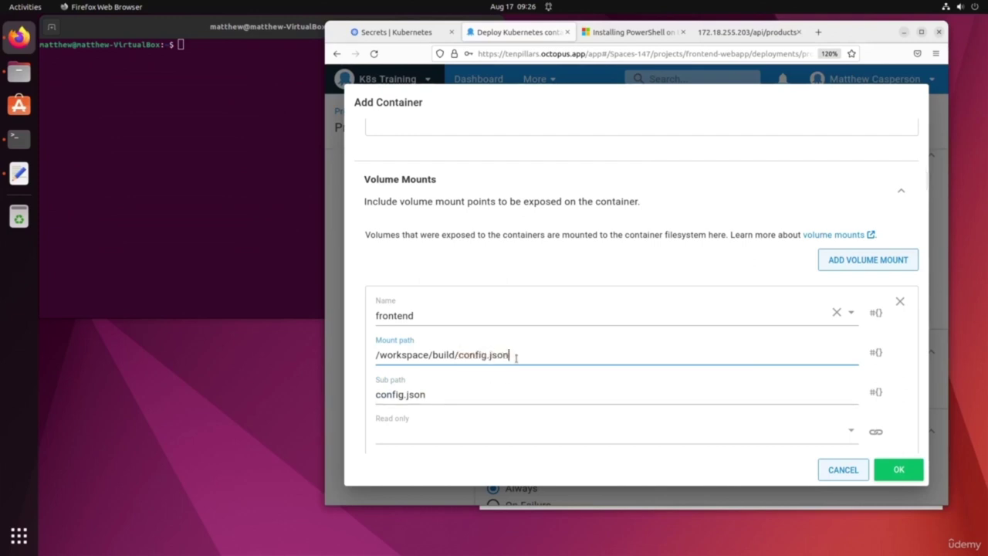
drag(509, 355, 374, 355)
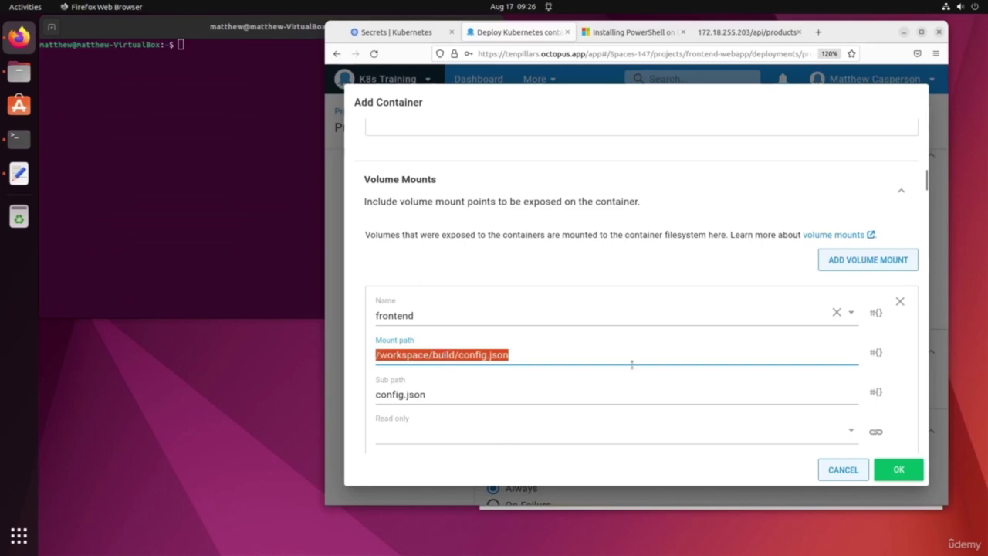
scroll(632, 364, down, 1)
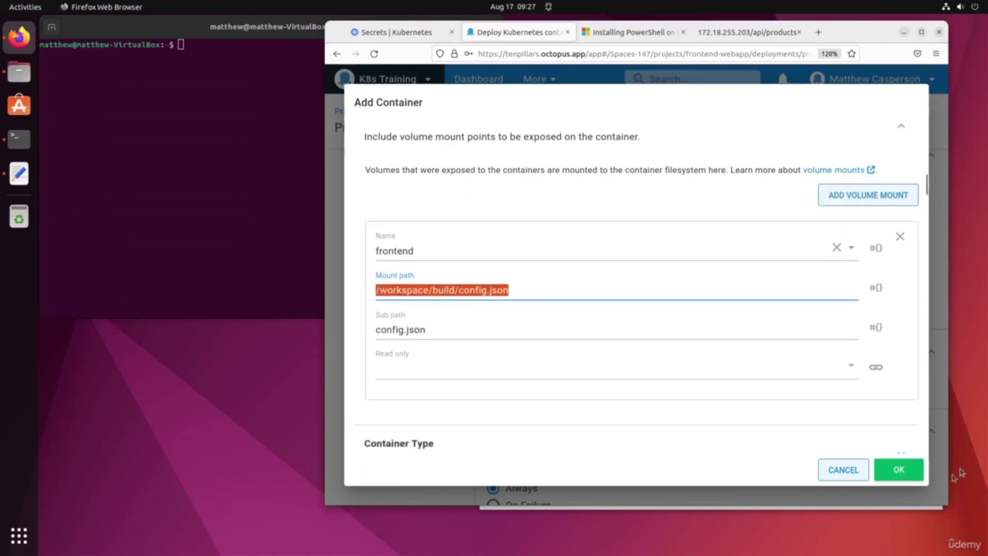
click(896, 470)
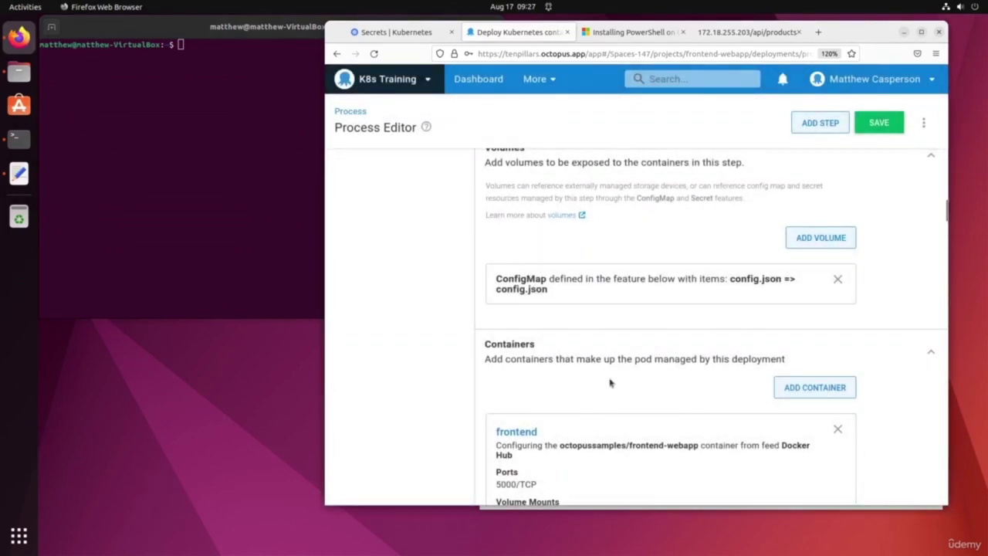
- Name the Kubernetes service frontend
scroll(611, 382, down, 10)
scroll(608, 381, down, 4)
scroll(608, 381, down, 8)
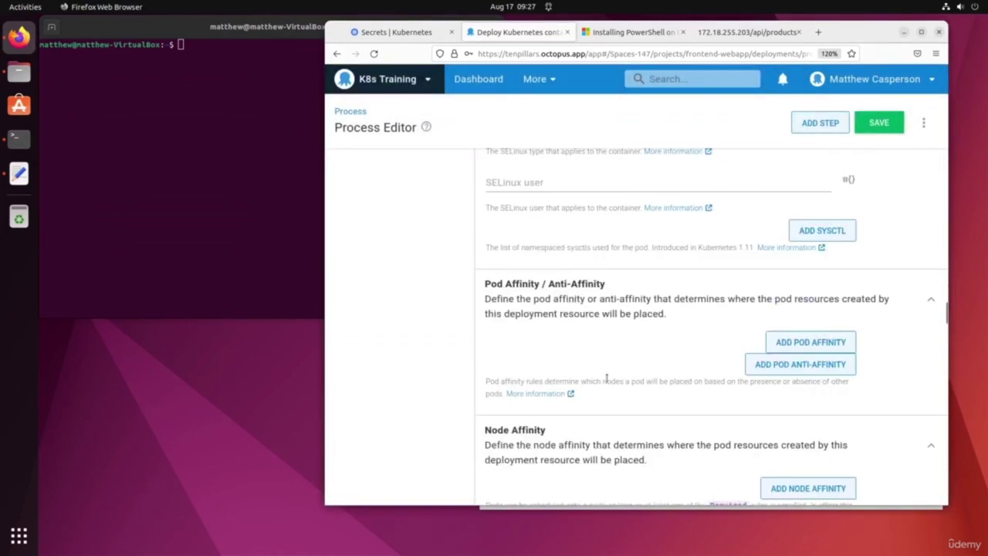
scroll(607, 382, down, 8)
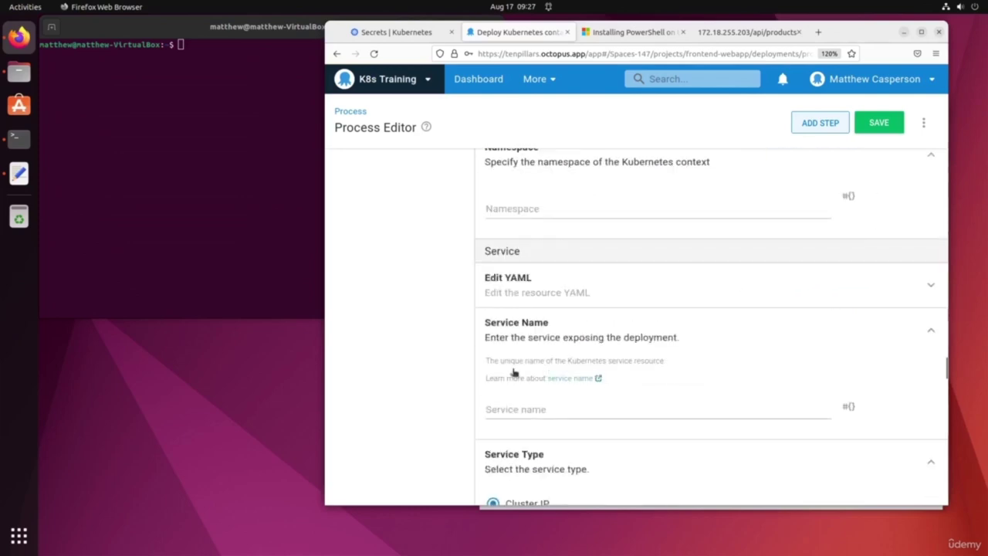
scroll(512, 373, down, 3)
scroll(518, 308, up, 3)
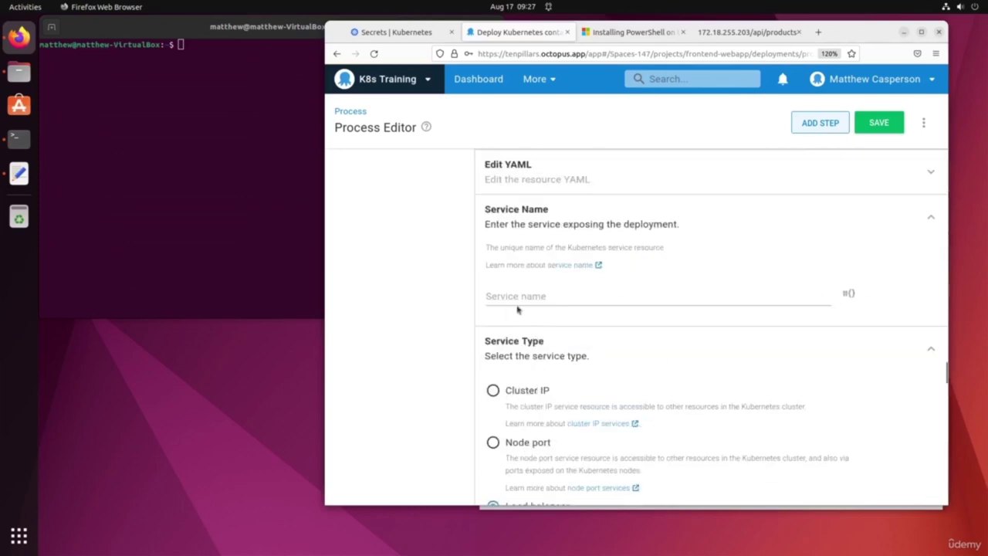
click(514, 297)
text(front)
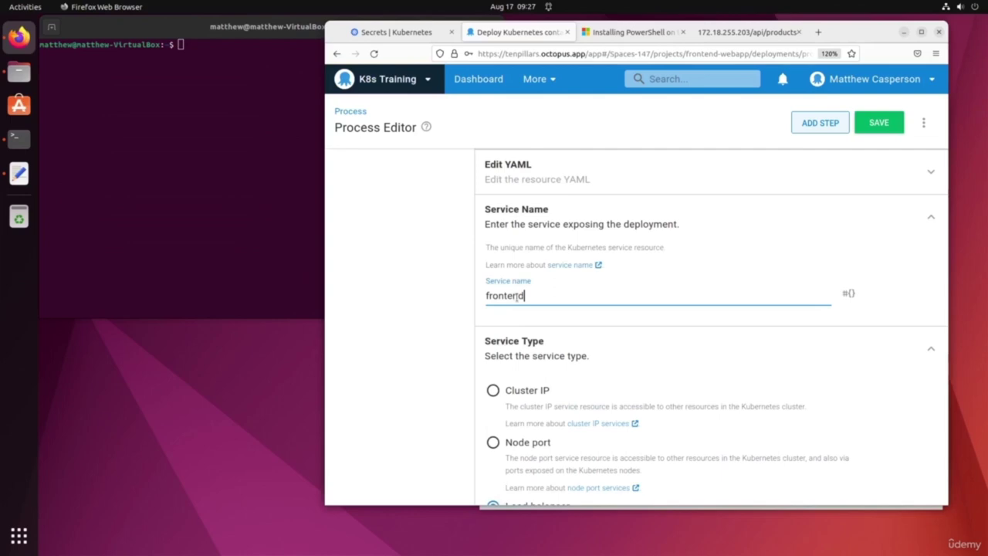
text(end)
- Add a service port 80 targeting port 5000 and save the deployment process
scroll(523, 302, down, 5)
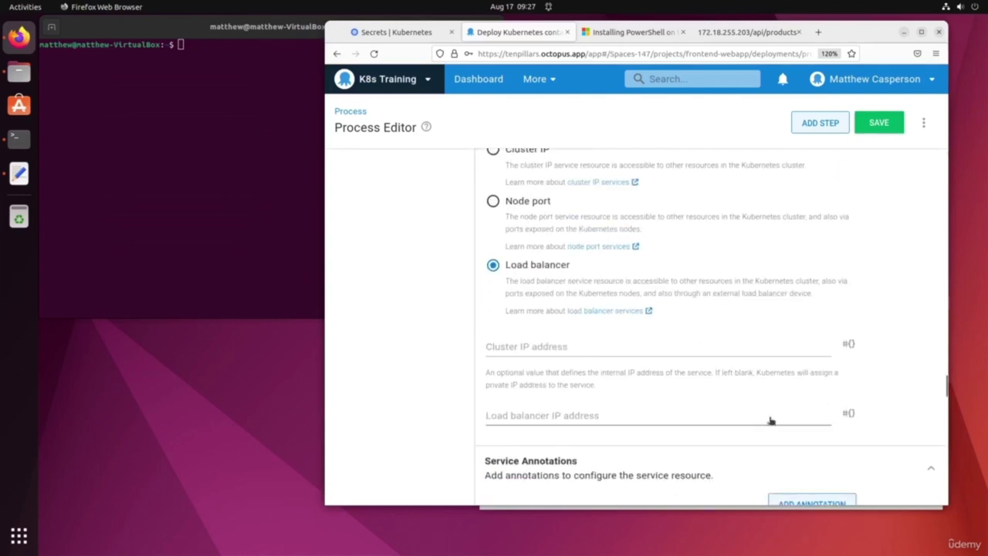
scroll(769, 421, down, 3)
scroll(849, 445, down, 2)
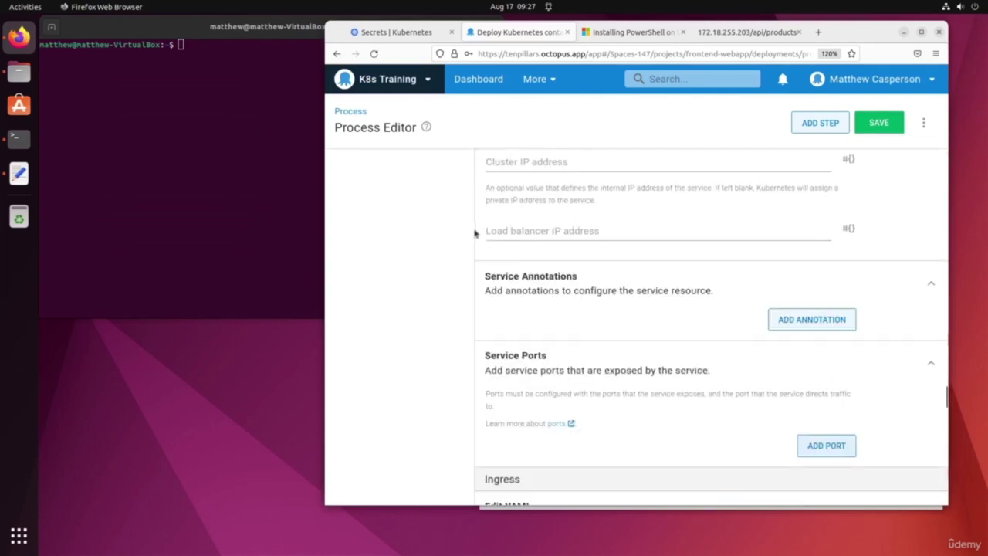
click(826, 446)
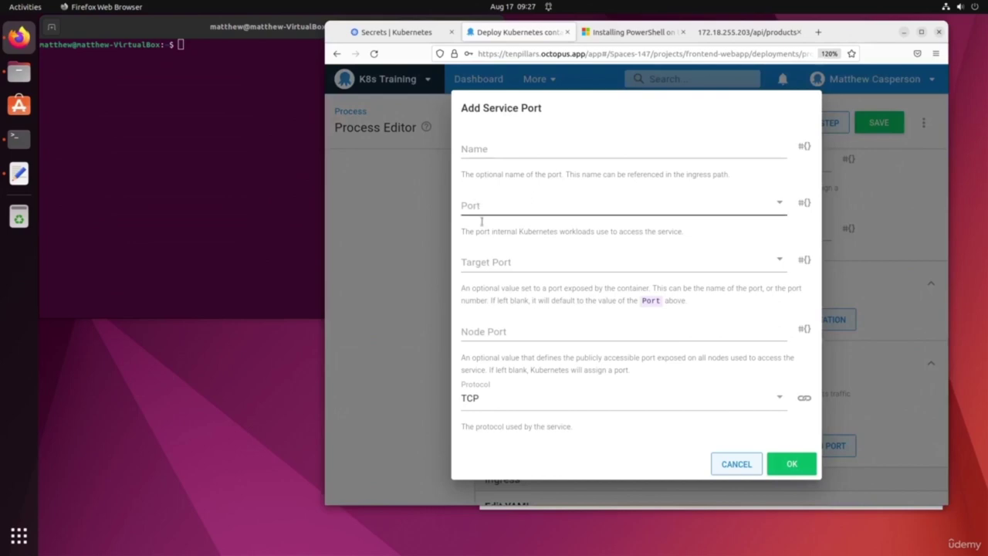
click(491, 260)
text(5000)
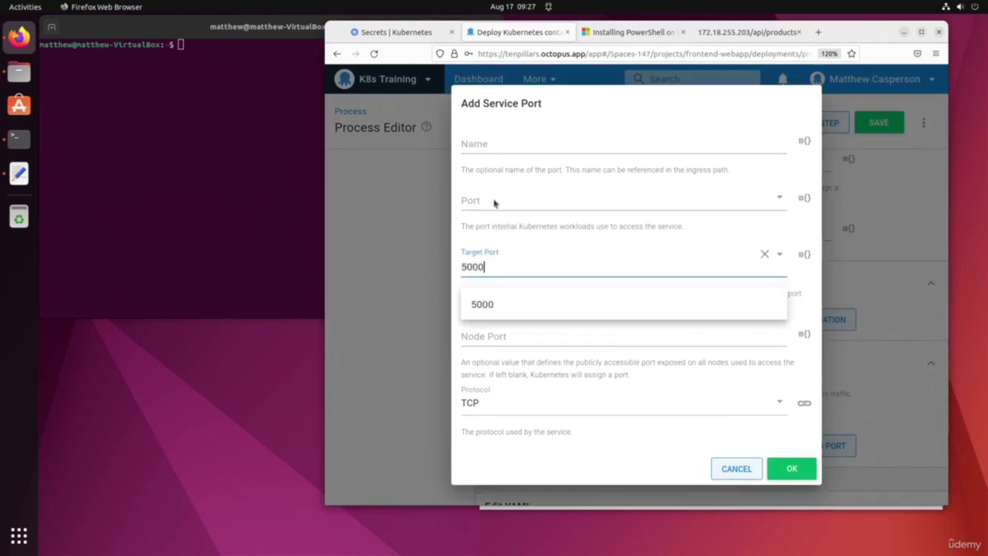
click(474, 203)
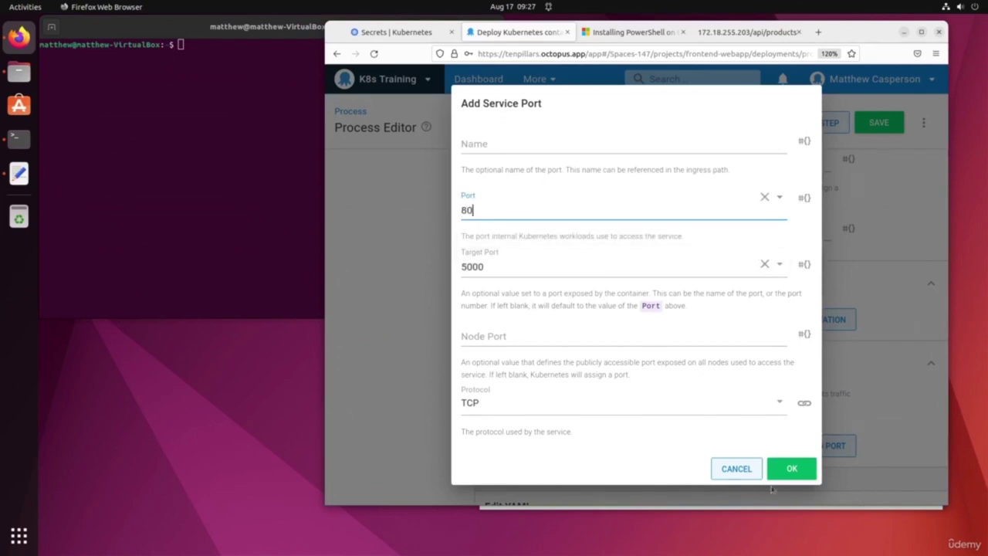
click(790, 469)
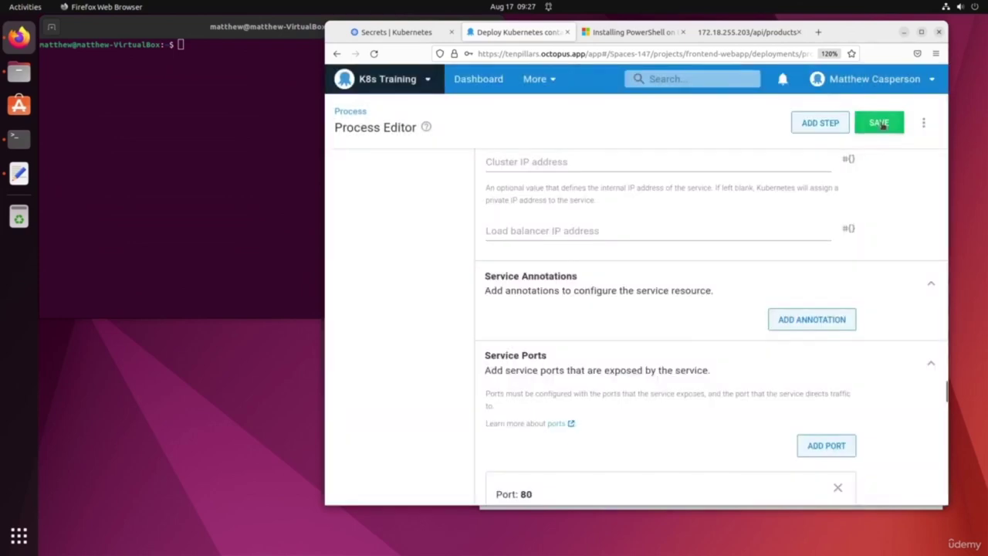
click(881, 124)
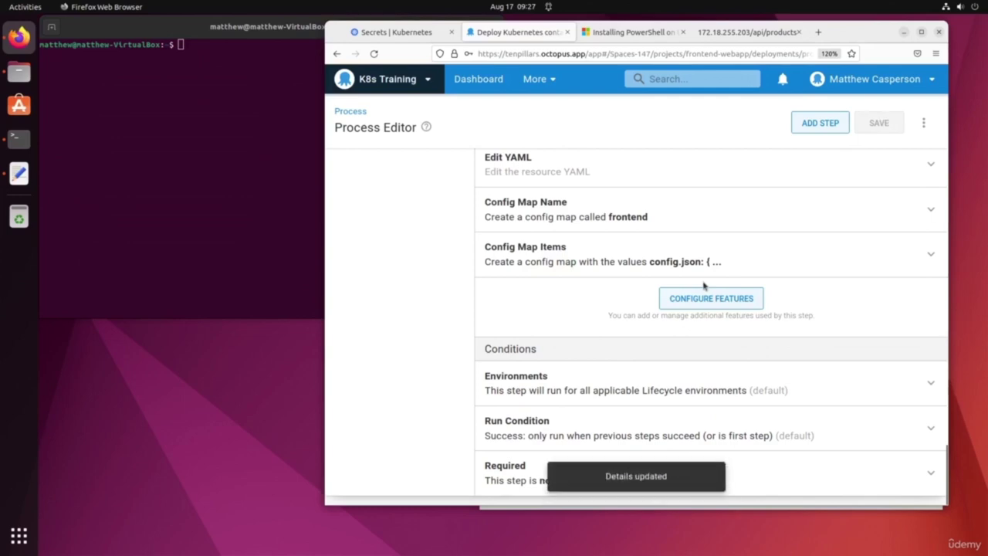
- Create and save release 0.0.1, then deploy it to Development
scroll(703, 286, up, 15)
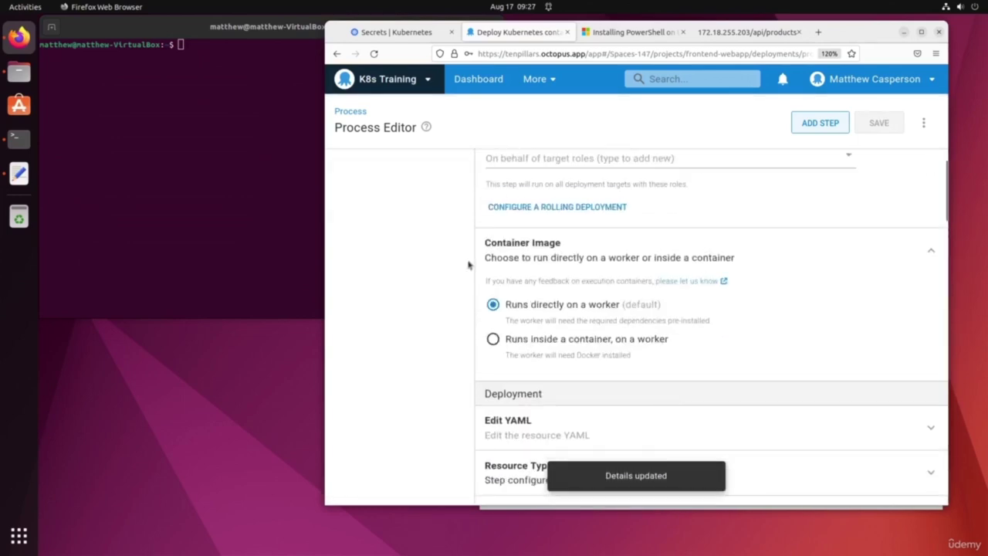
scroll(394, 193, up, 10)
click(394, 192)
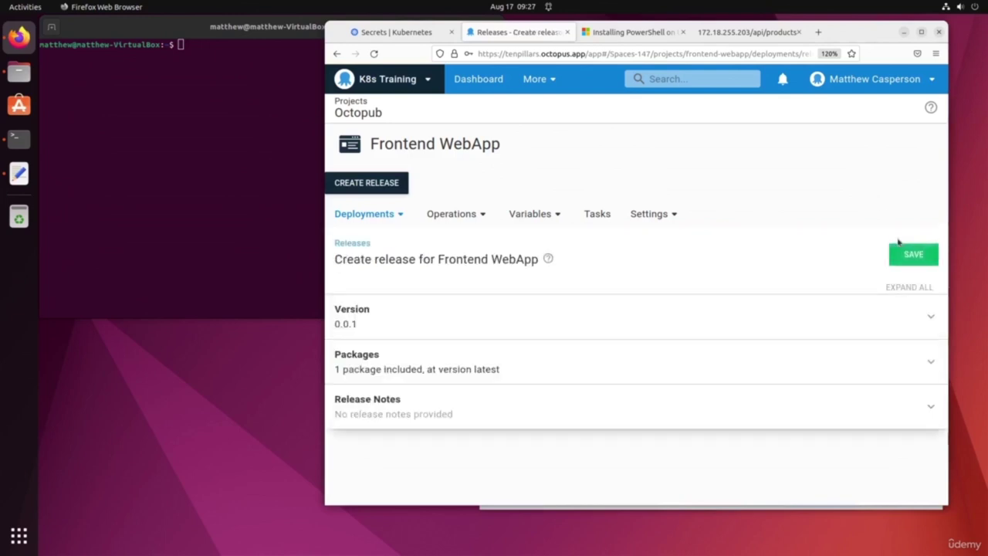
click(912, 257)
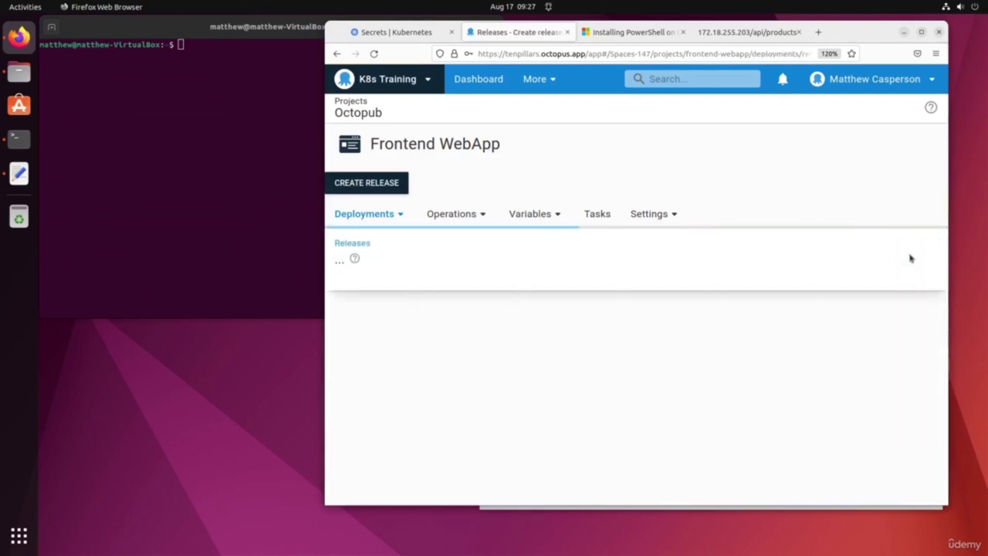
click(883, 262)
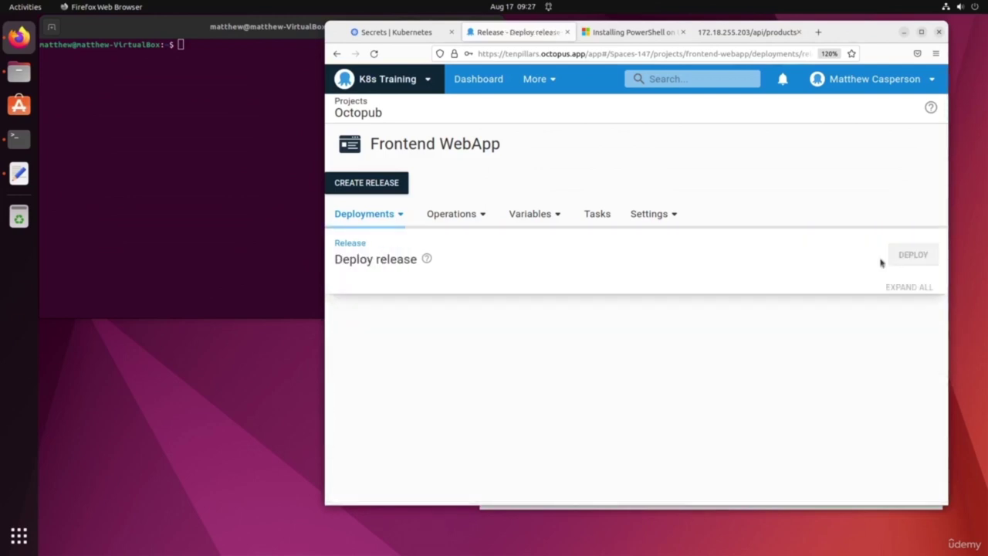
click(906, 257)
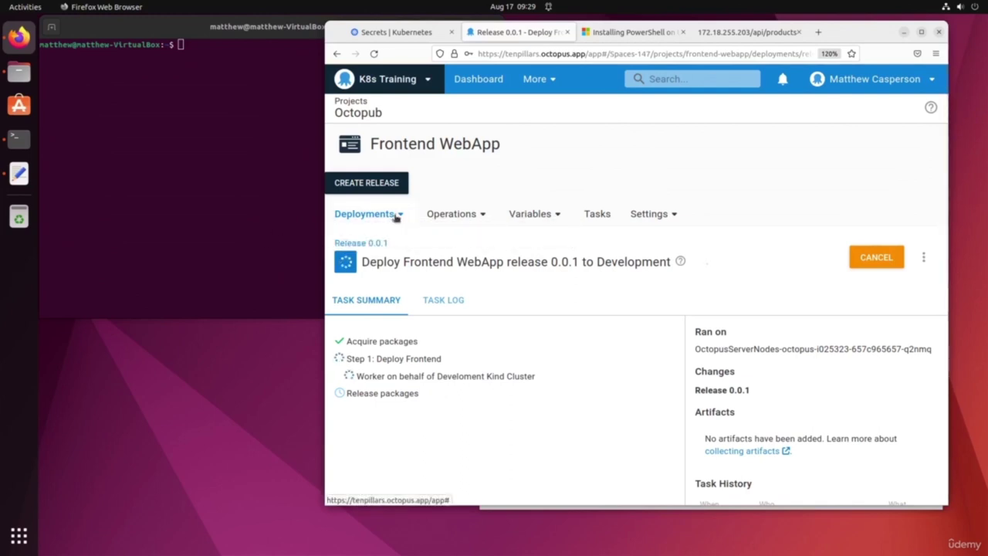
- Set the Deploy Frontend step's namespace to octopub and save the process
click(396, 218)
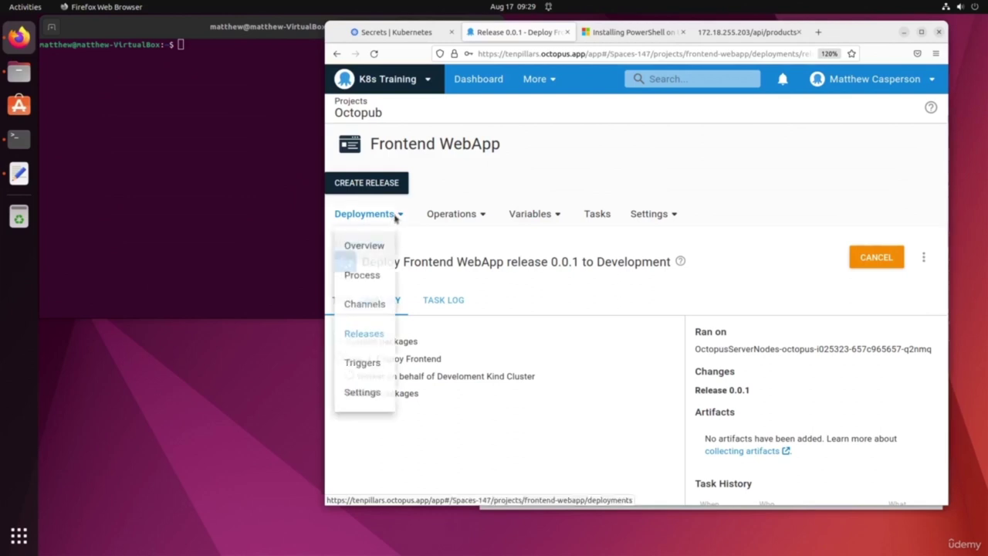
click(376, 277)
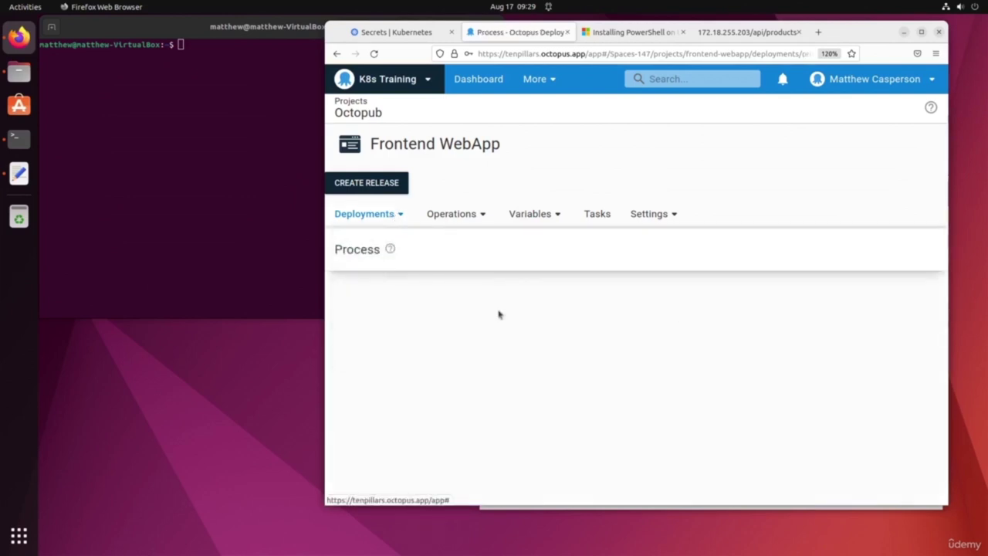
click(469, 352)
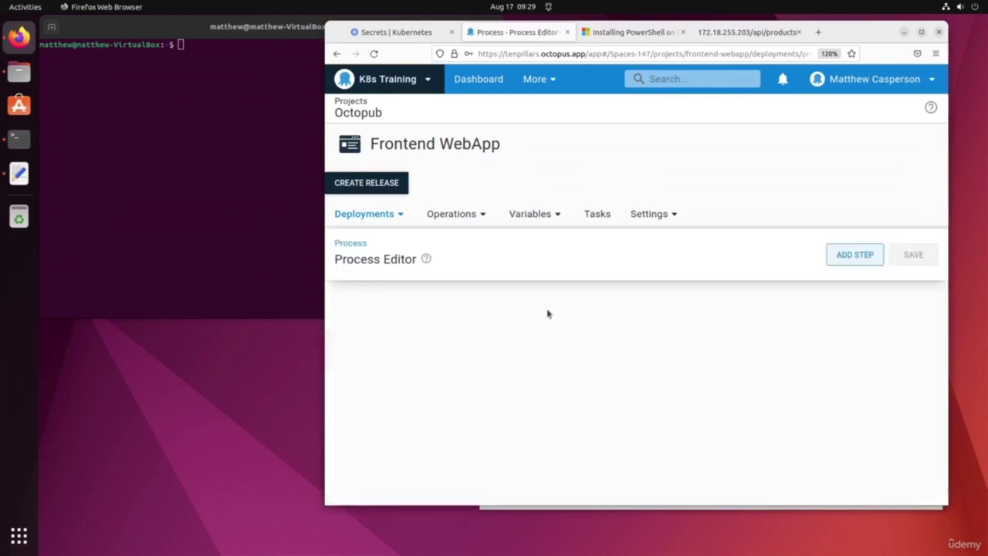
scroll(547, 317, down, 10)
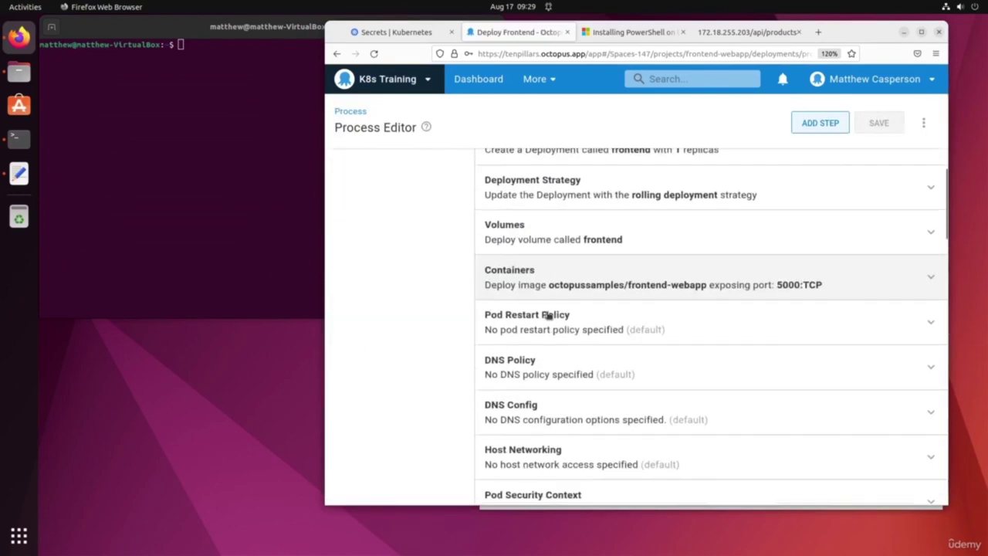
scroll(547, 315, down, 5)
click(549, 315)
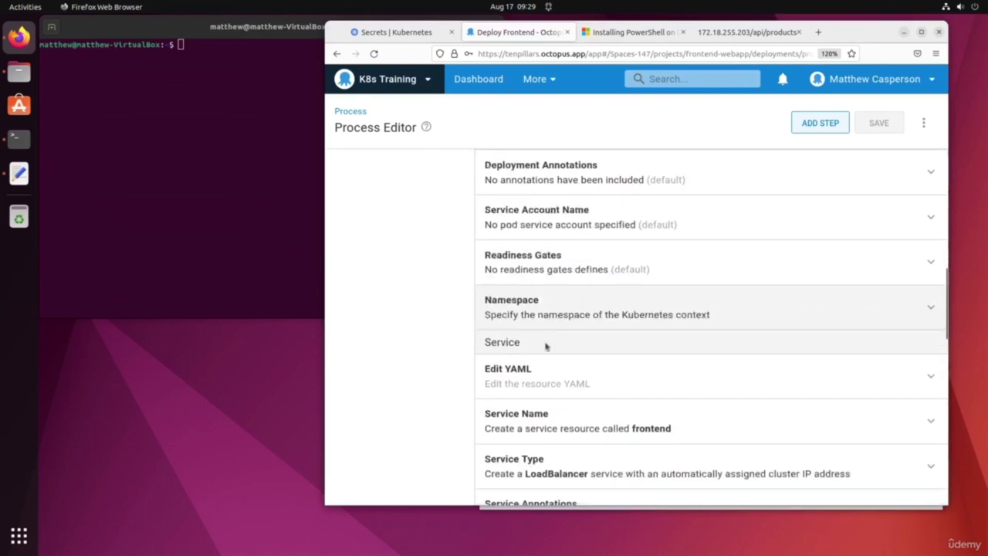
click(534, 362)
text(oct)
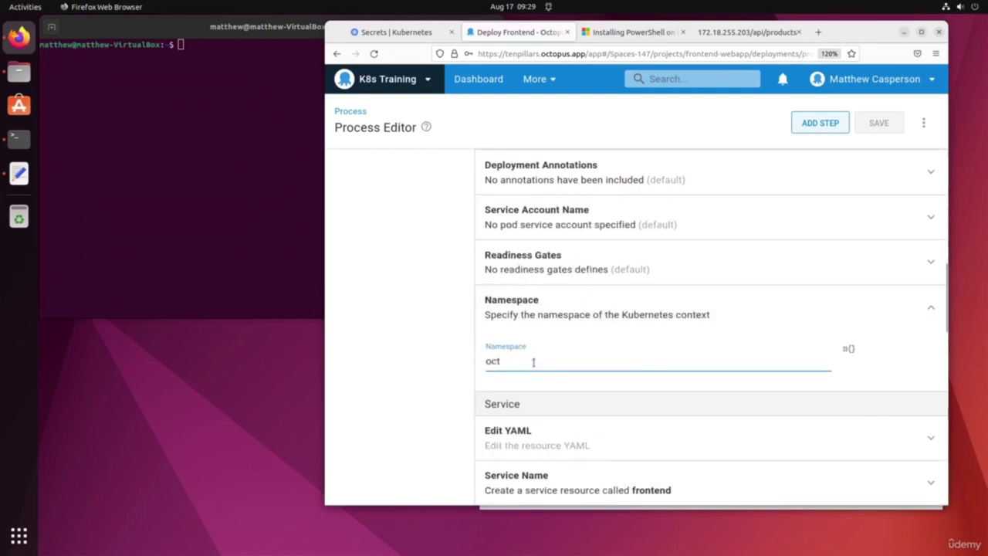
text(opub)
click(889, 122)
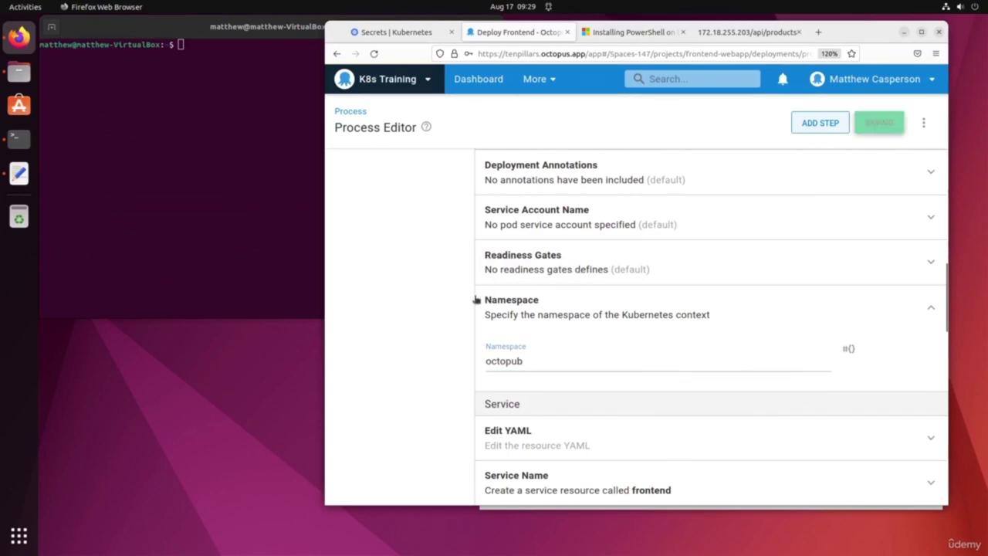
scroll(476, 299, up, 15)
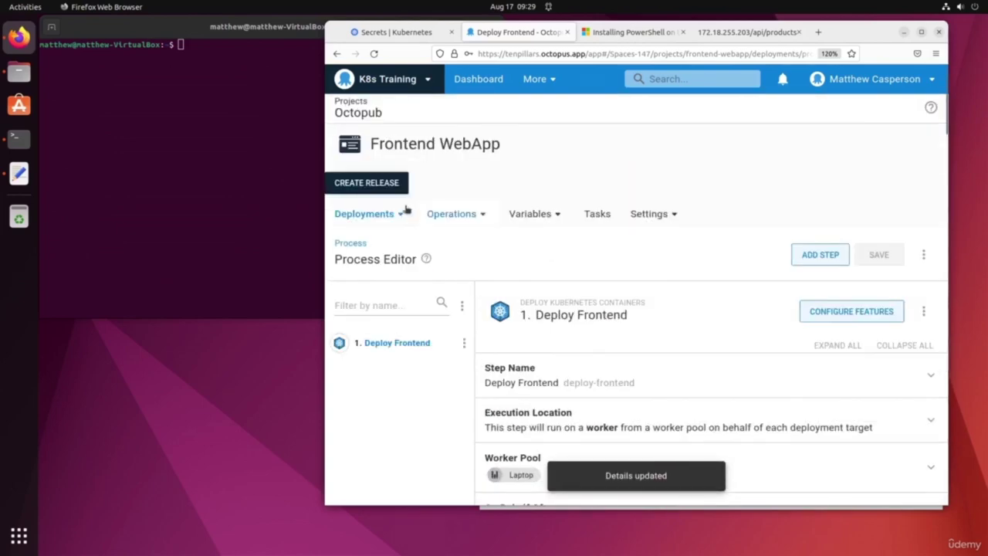
- Create and save release 0.0.2, then deploy it to Development
click(388, 184)
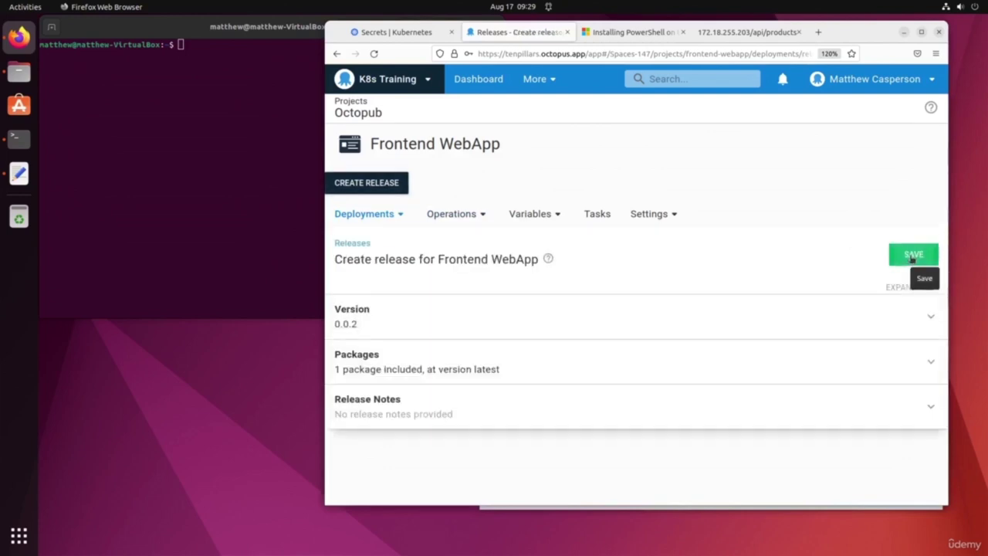
click(910, 256)
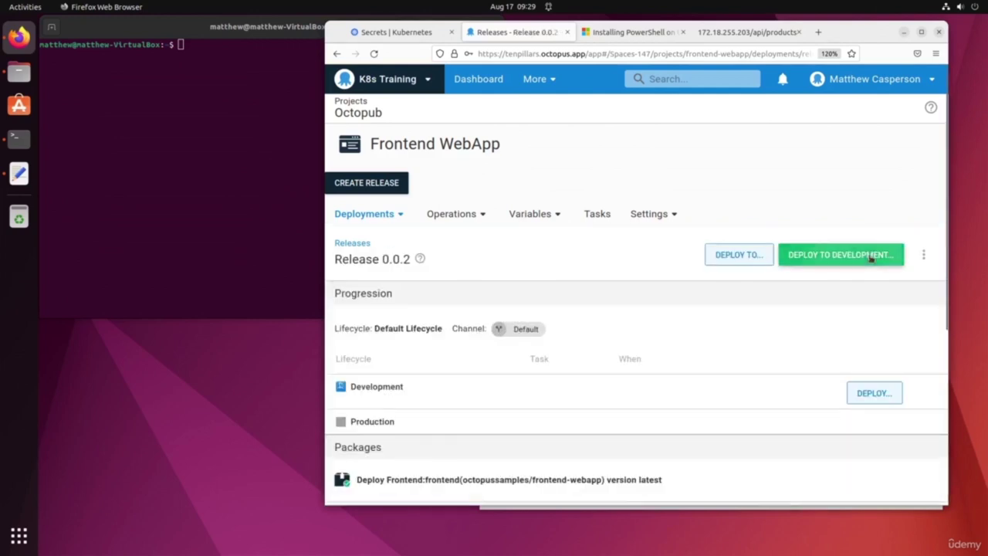
click(871, 257)
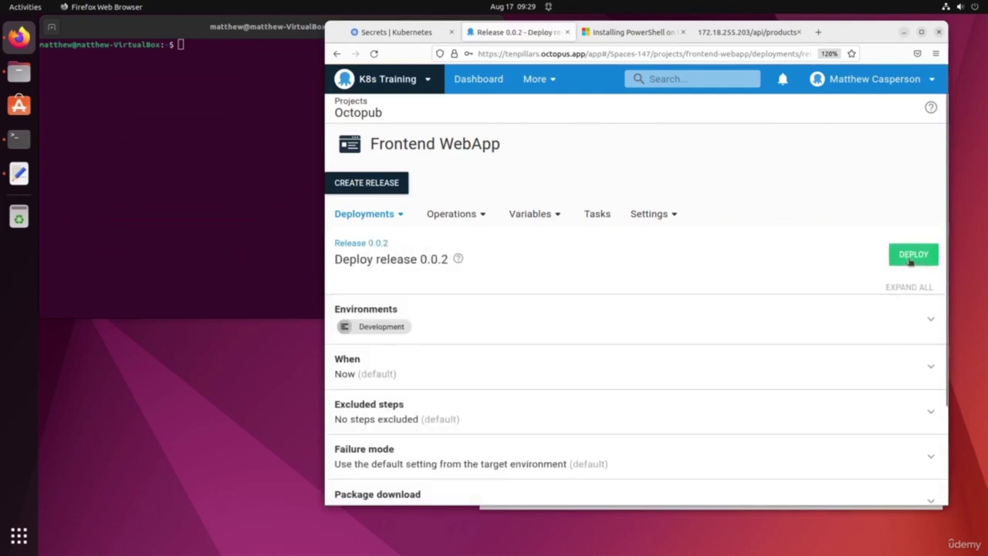
click(911, 260)
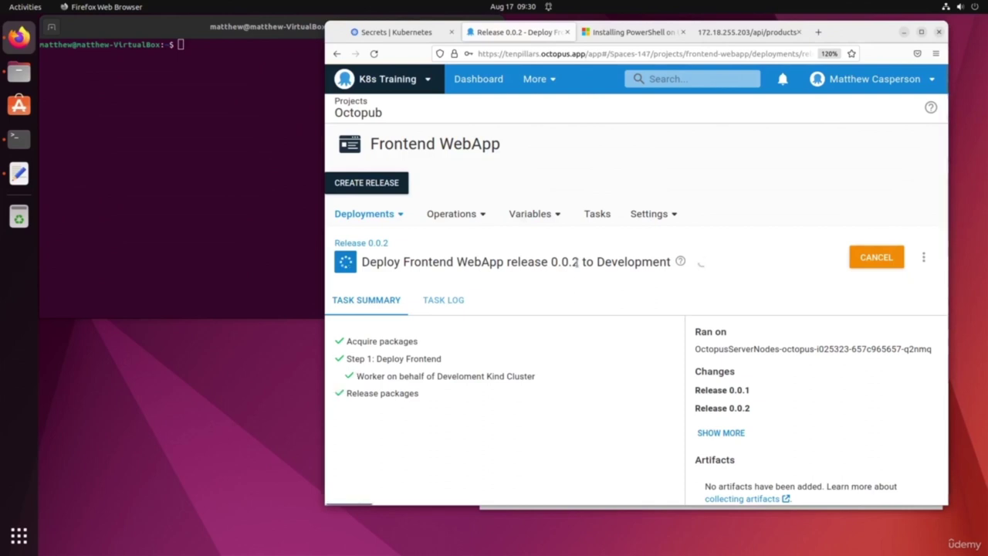
- In the task log, highlight the created configmap name frontend-deployments-2570
click(454, 307)
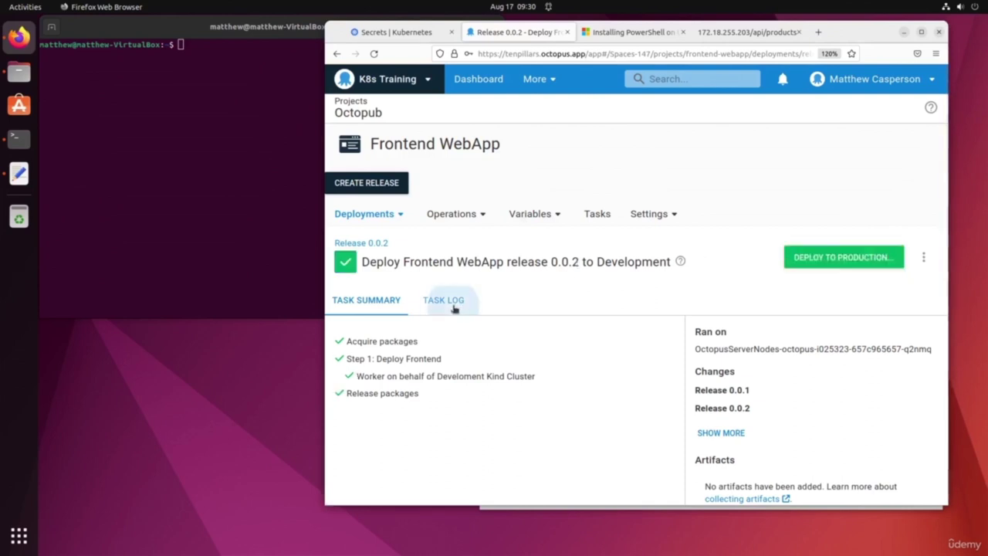
scroll(597, 300, down, 1)
scroll(597, 301, down, 5)
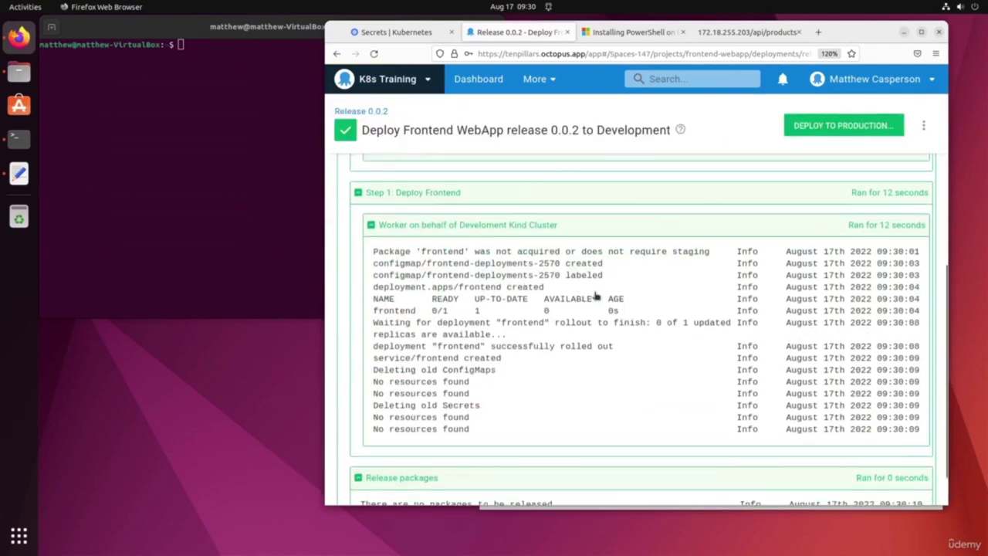
scroll(595, 298, down, 1)
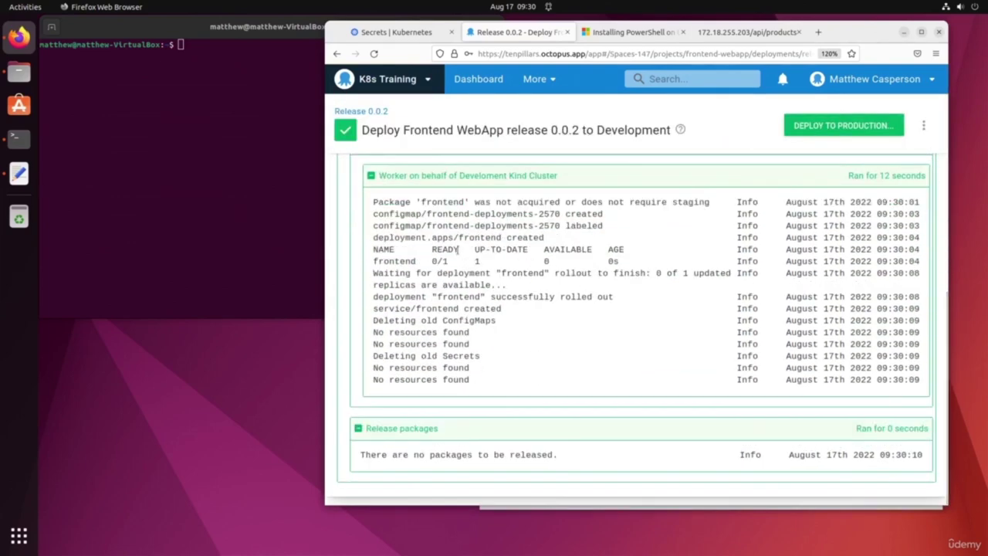
double_click(400, 214)
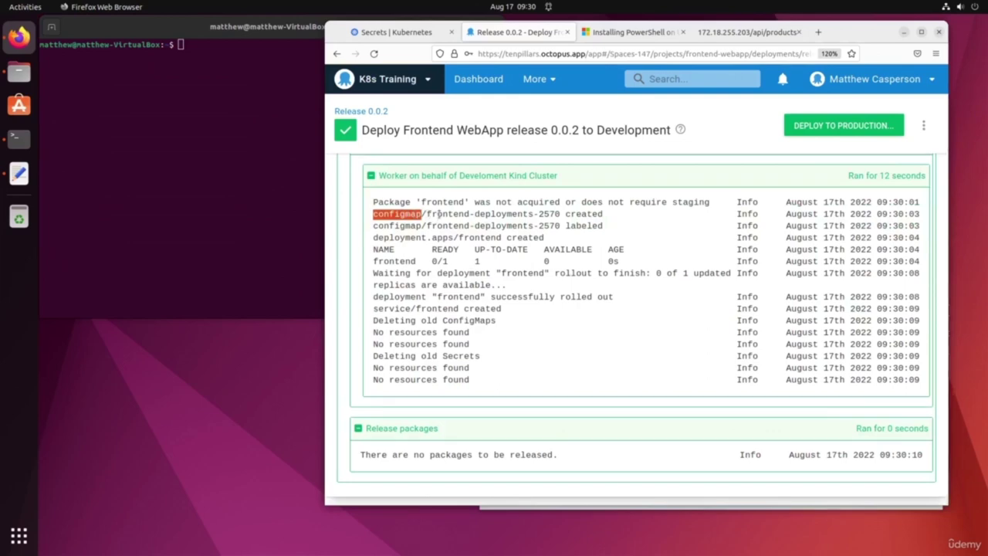
double_click(449, 214)
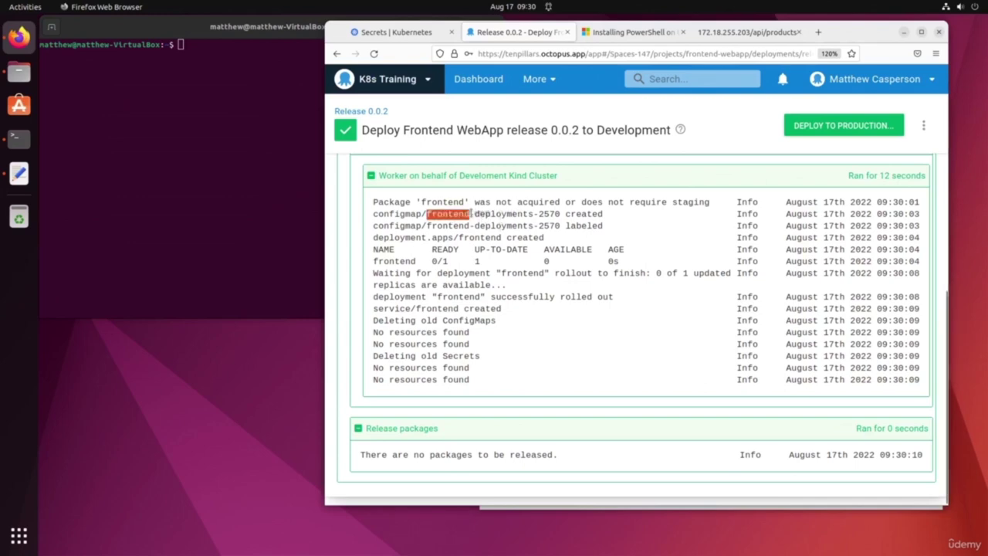
drag(491, 214, 469, 214)
drag(539, 215, 558, 215)
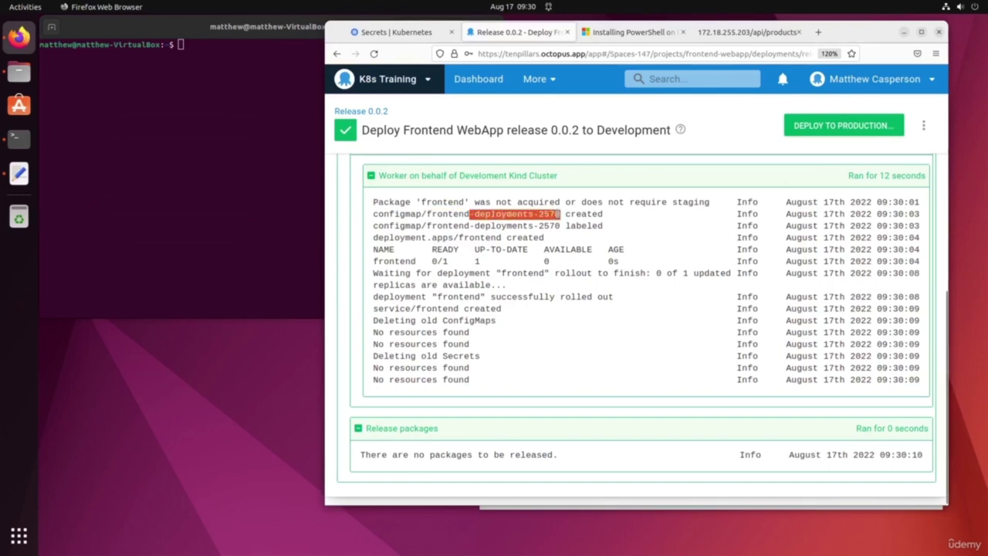
scroll(699, 260, up, 4)
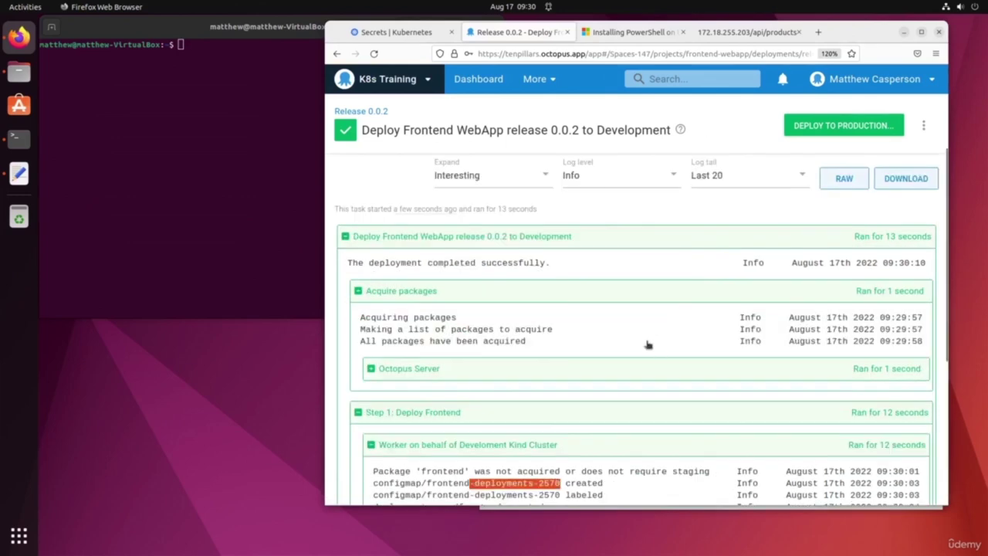
scroll(630, 348, up, 2)
- Switch the task log to Verbose and expand the 146 hidden lines
click(615, 347)
click(595, 359)
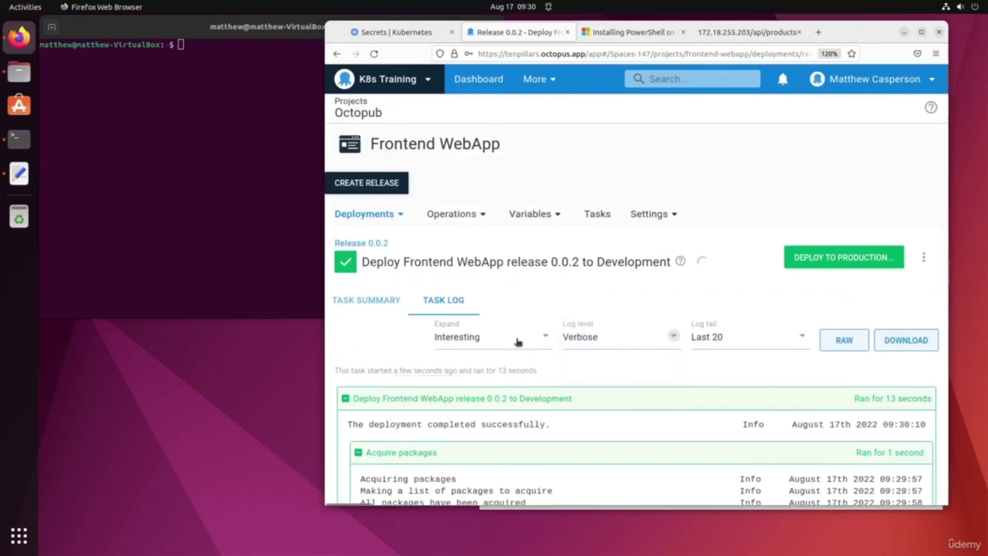
scroll(517, 342, down, 5)
scroll(516, 342, down, 4)
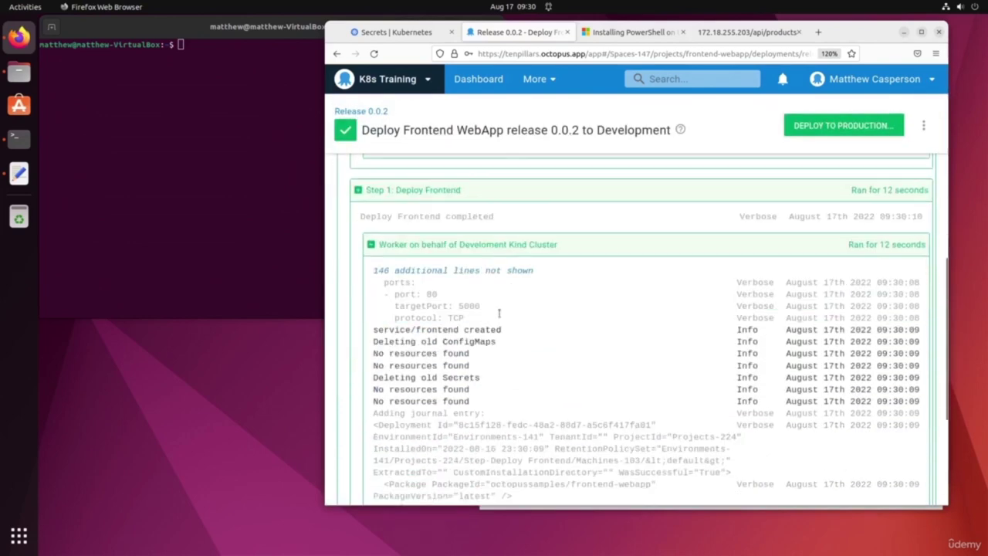
click(501, 249)
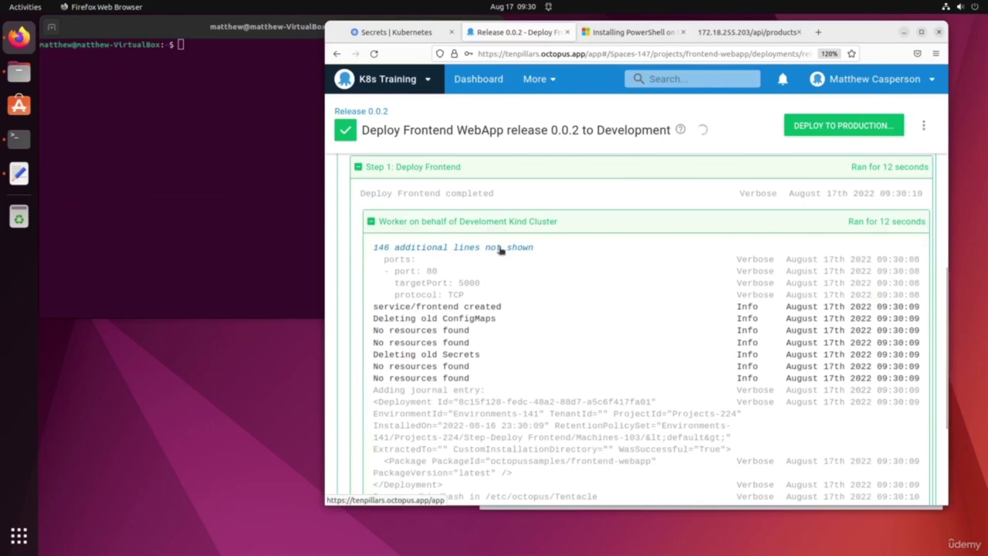
scroll(716, 325, down, 5)
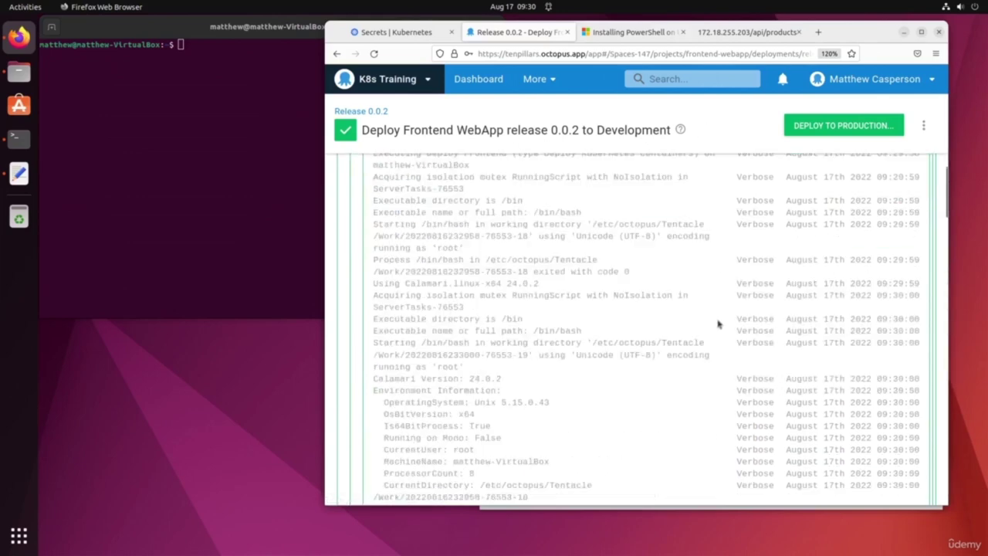
scroll(717, 324, down, 15)
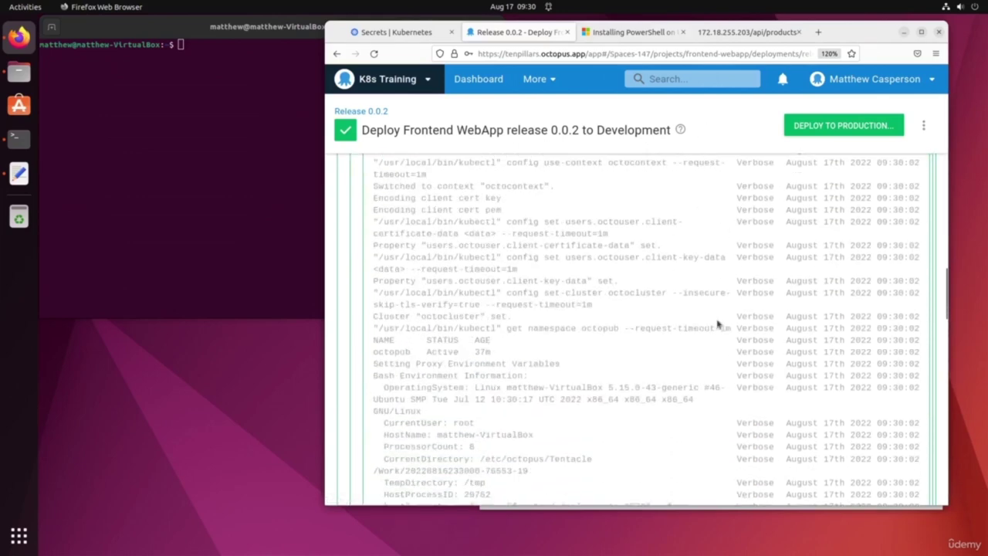
scroll(717, 324, down, 5)
scroll(716, 324, down, 8)
scroll(716, 324, up, 2)
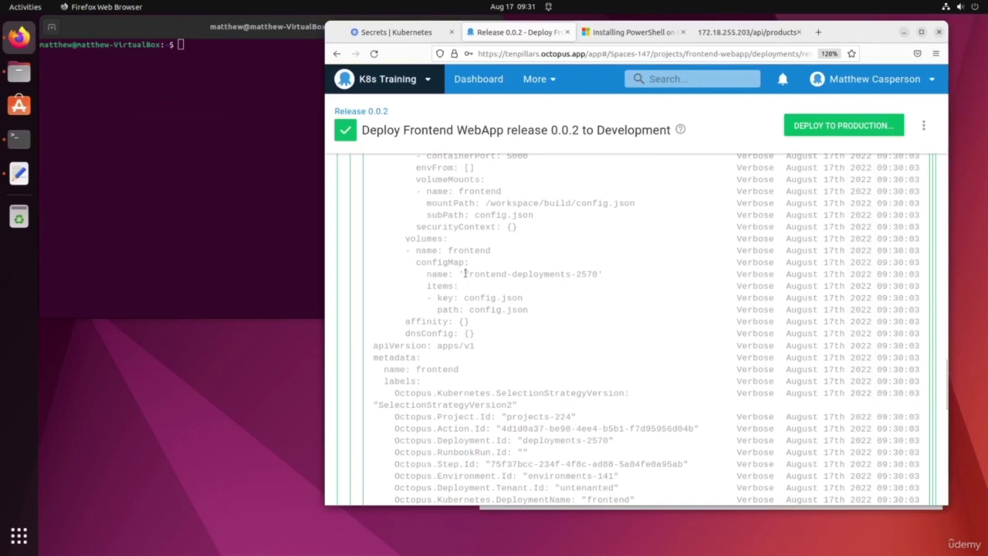
- Highlight the configMap name frontend-deployments-2570 in the verbose YAML output
drag(464, 274, 599, 275)
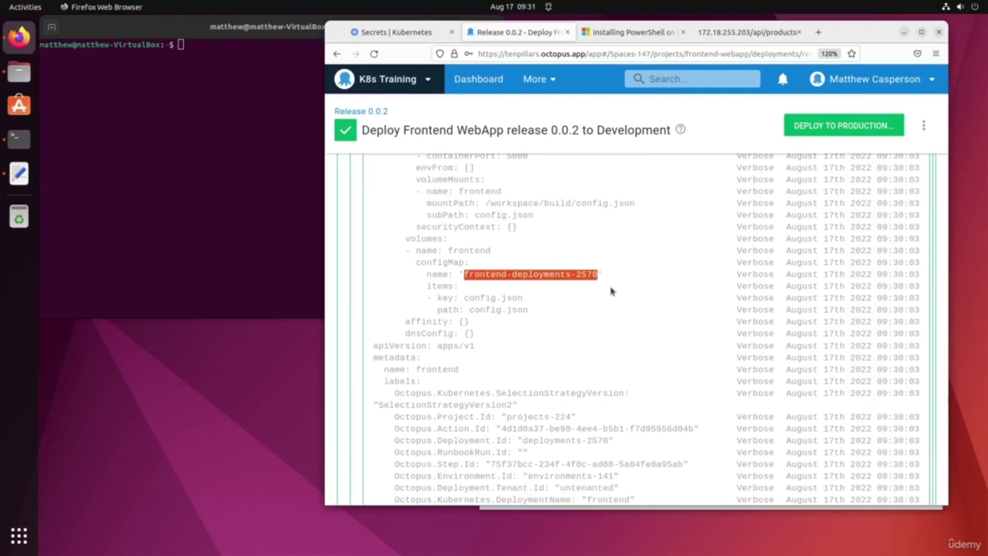
click(514, 274)
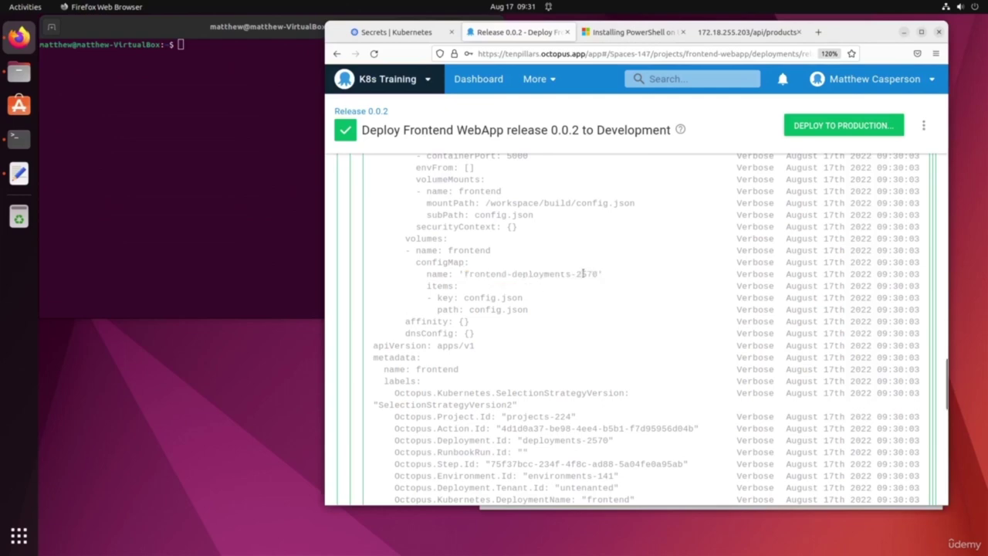
drag(511, 274, 600, 274)
scroll(615, 286, up, 5)
scroll(612, 287, up, 4)
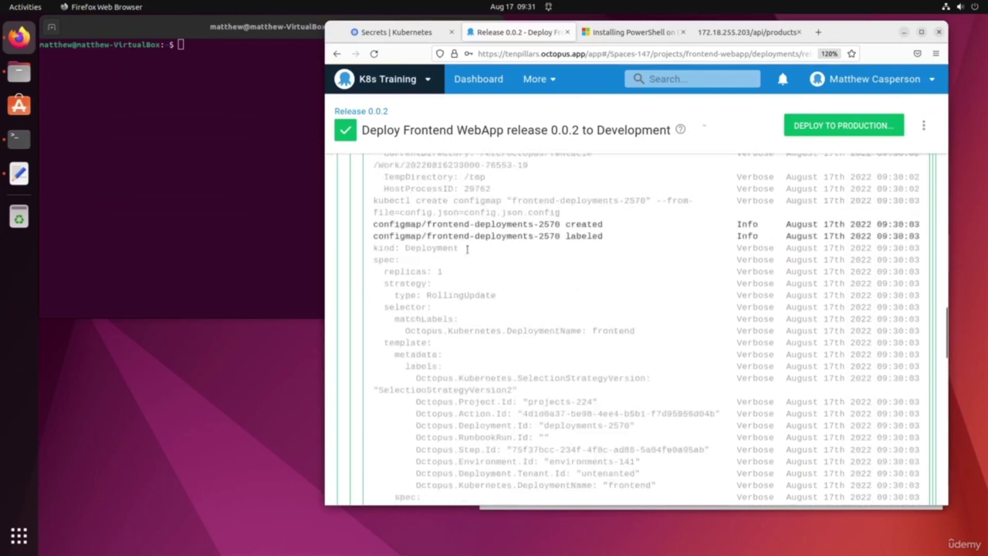
scroll(474, 249, up, 1)
double_click(494, 249)
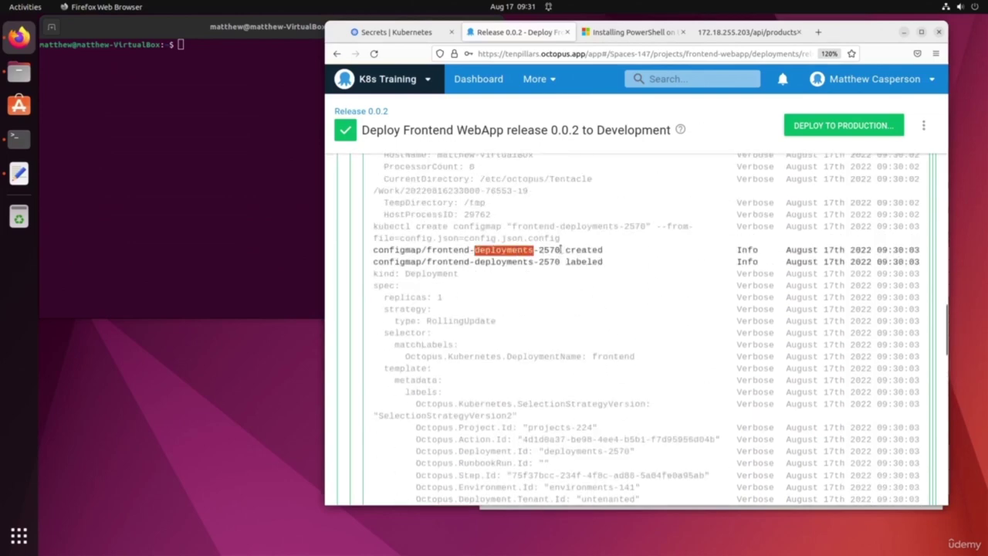
scroll(569, 301, down, 12)
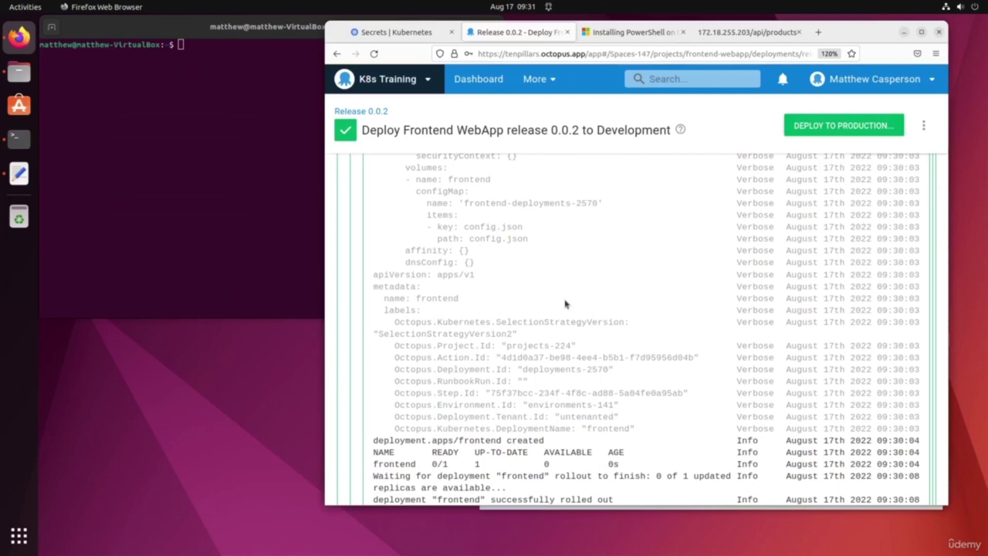
drag(513, 205, 598, 204)
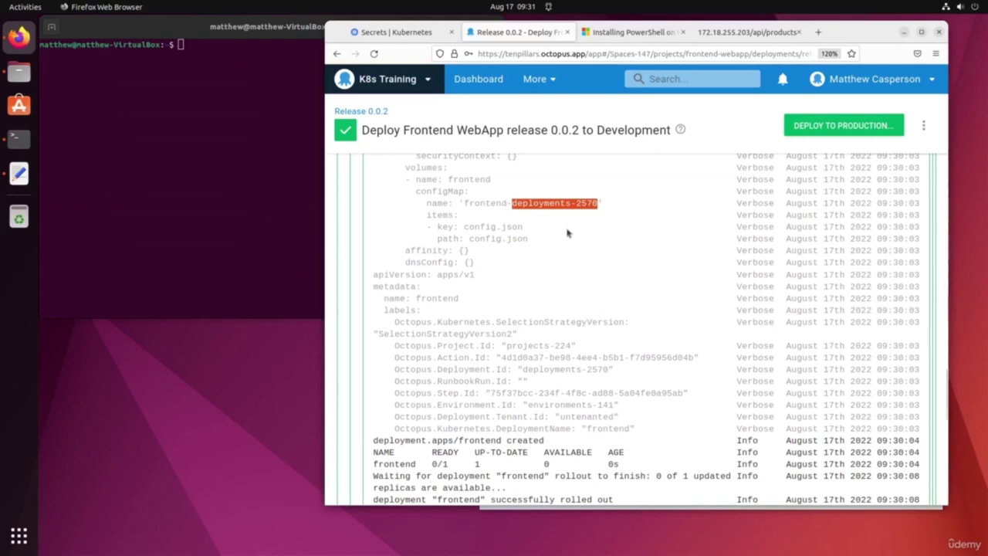
scroll(567, 232, up, 10)
scroll(567, 232, up, 15)
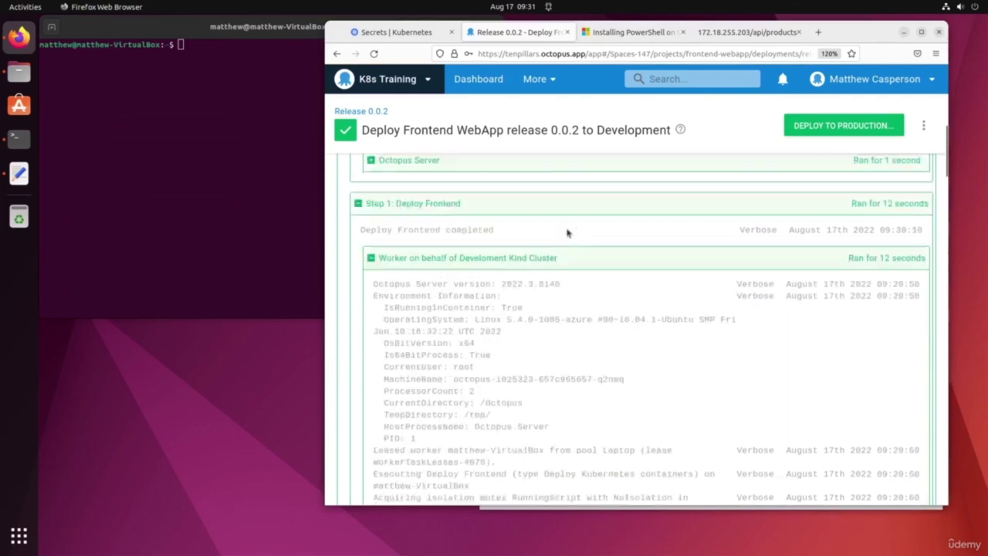
scroll(568, 232, up, 10)
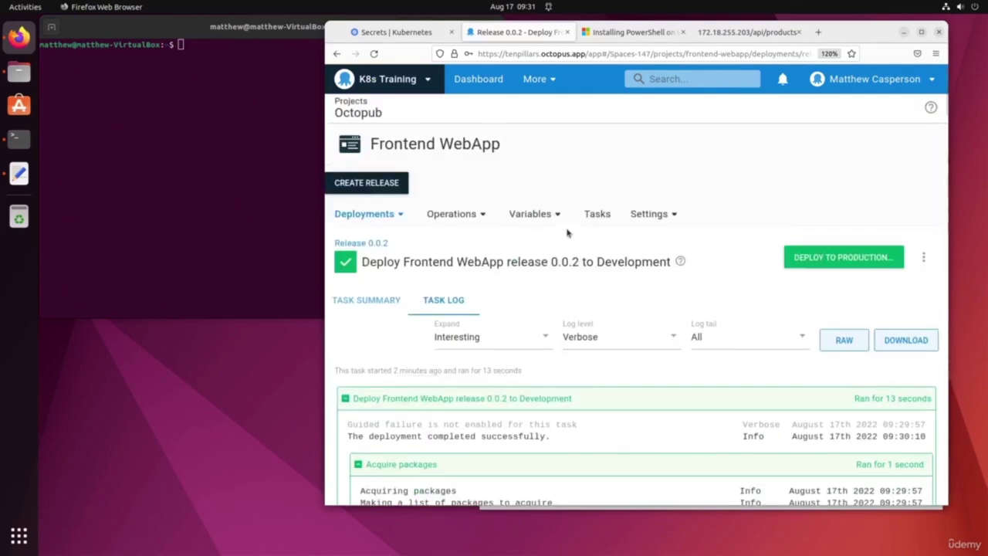
click(468, 223)
- Create a new runbook named Get Service
click(457, 274)
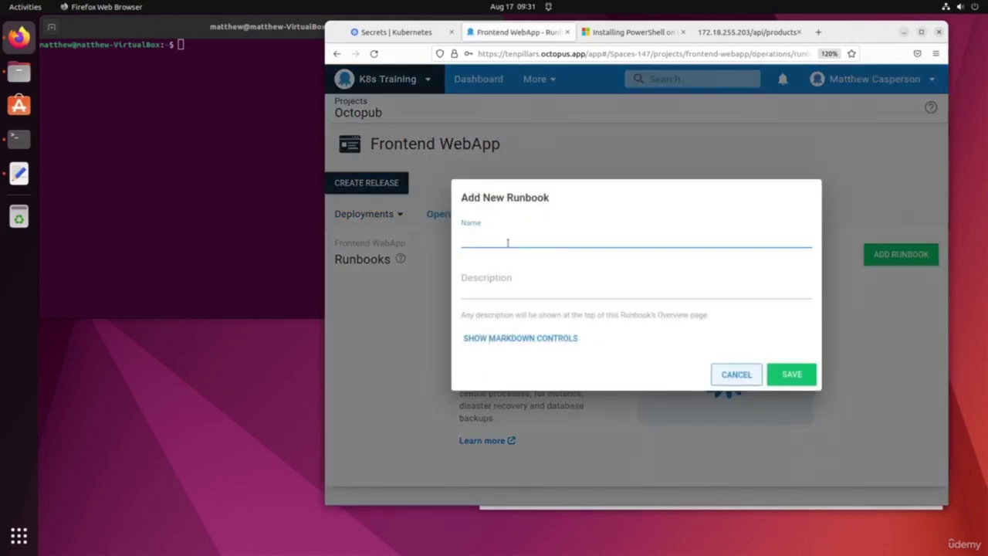
text(Get Service)
click(809, 380)
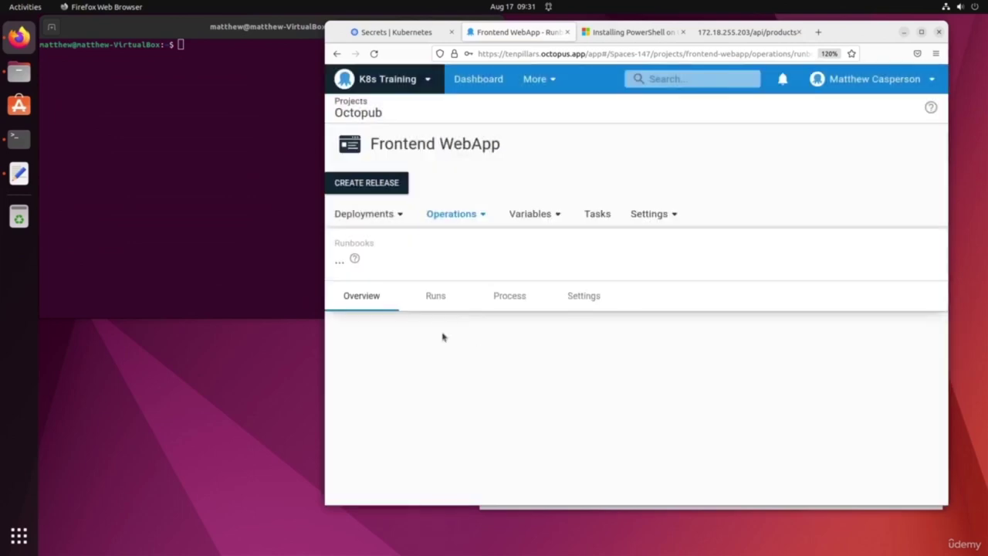
- Add the Kubernetes - Inspect Resources template as the runbook's first step
click(877, 256)
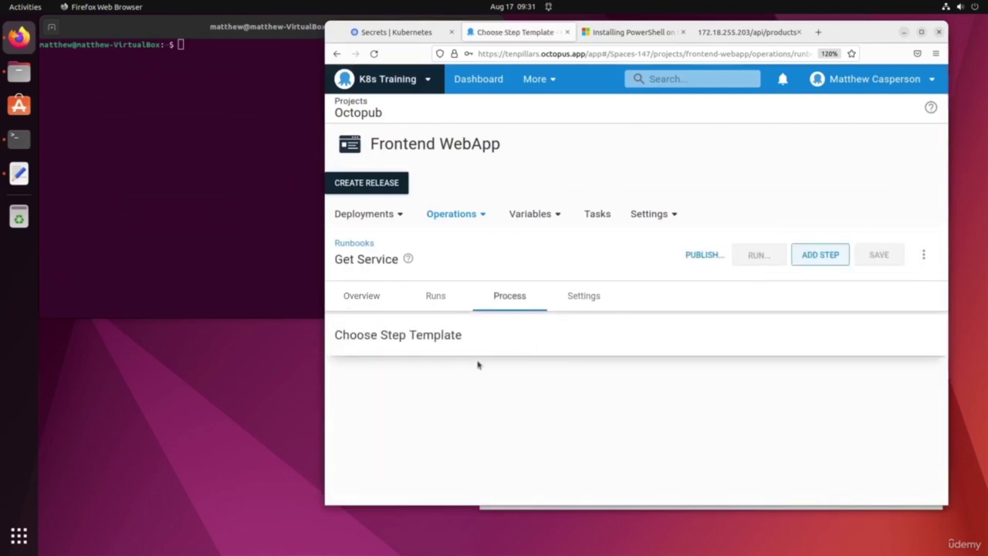
text(in)
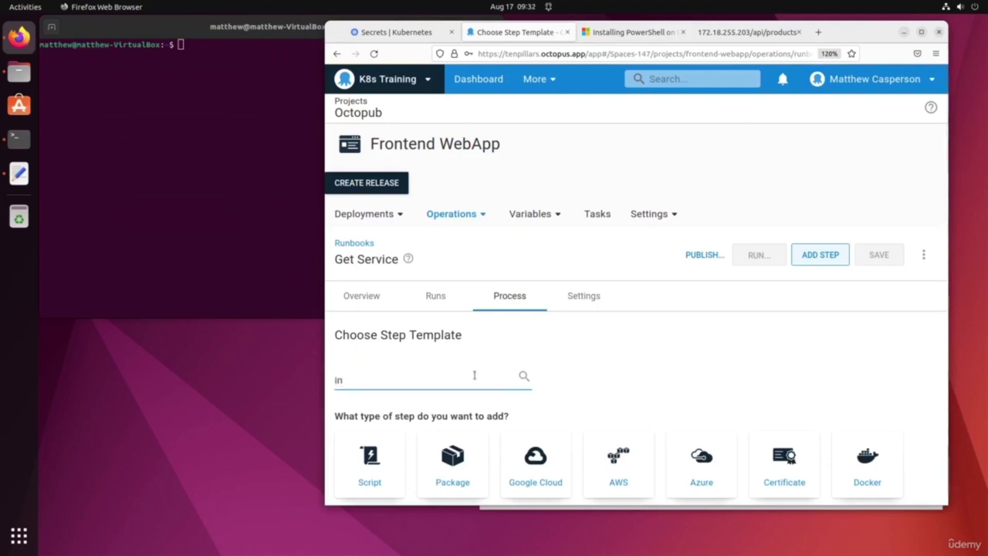
text(spect)
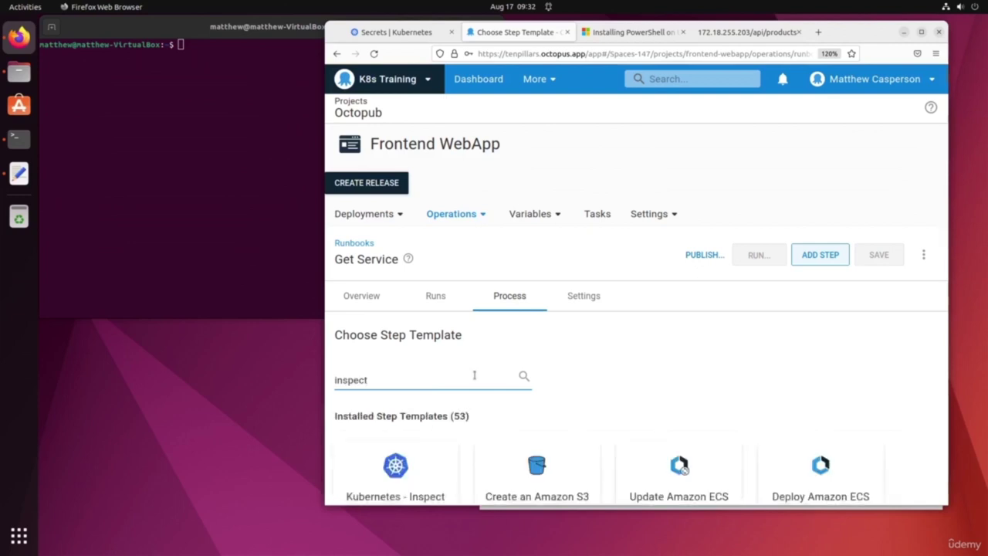
scroll(474, 377, down, 3)
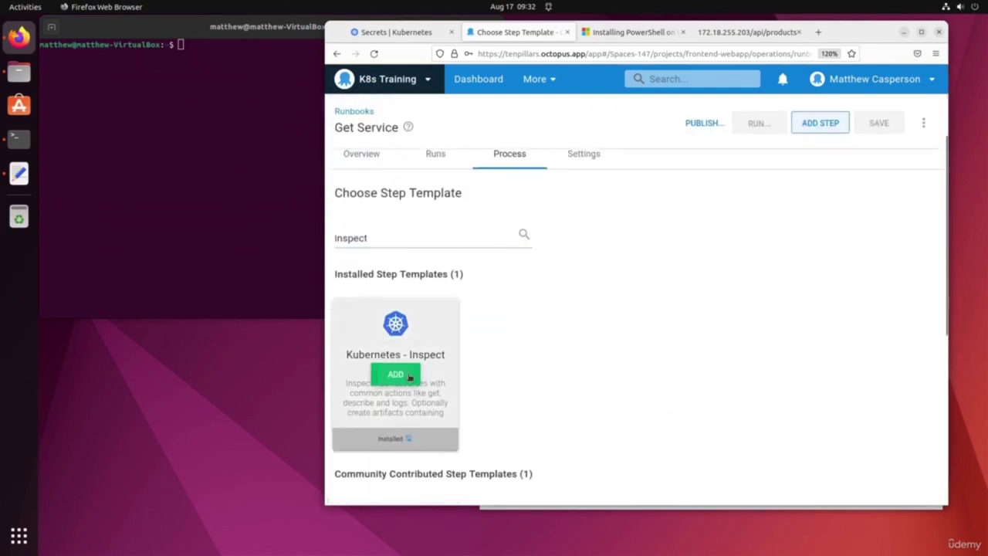
click(409, 376)
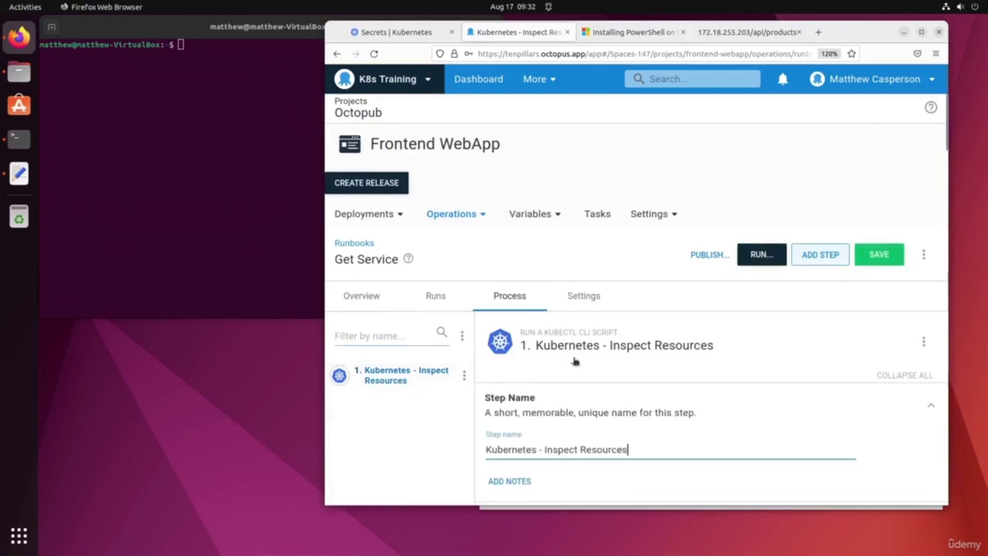
scroll(575, 362, down, 5)
- Rename the step Get Service, run it on the Laptop worker pool, target the Kubernetes role
triple_click(466, 239)
text(Get Service)
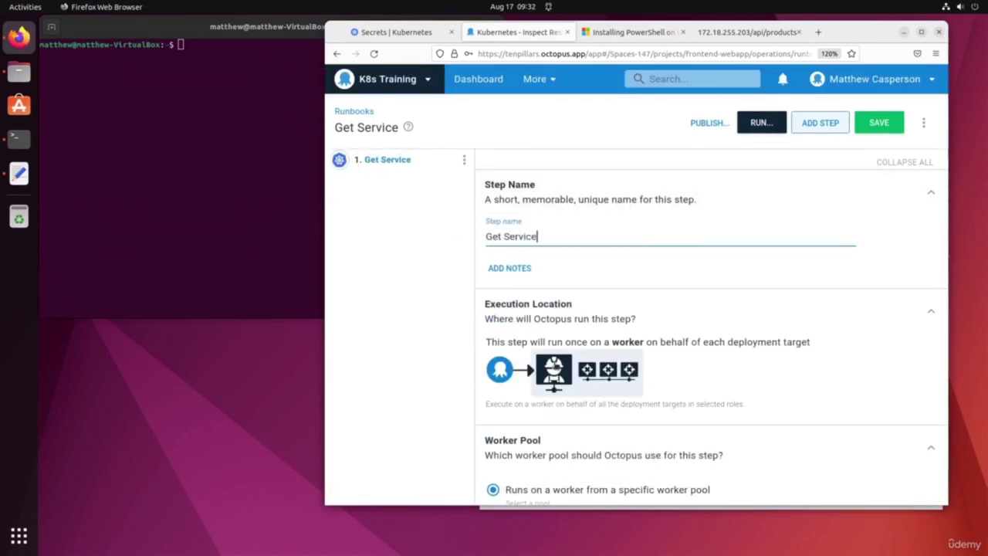
scroll(562, 351, down, 3)
click(545, 377)
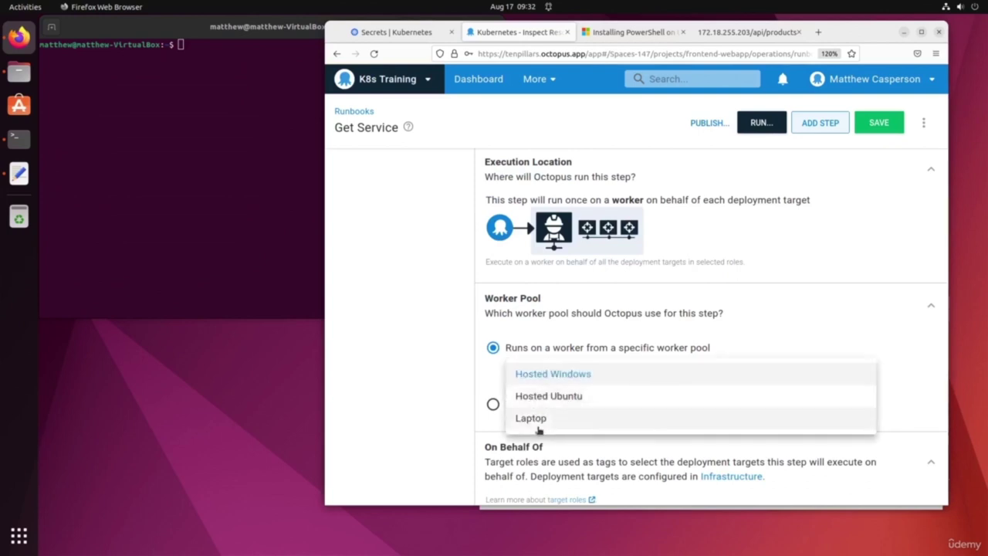
click(535, 418)
scroll(545, 389, down, 4)
click(539, 318)
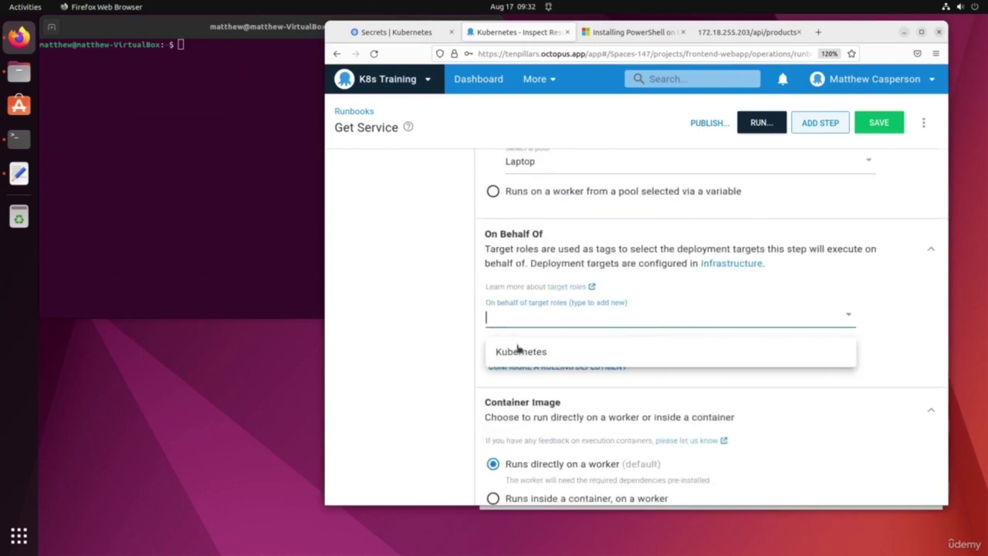
click(518, 351)
scroll(480, 366, down, 7)
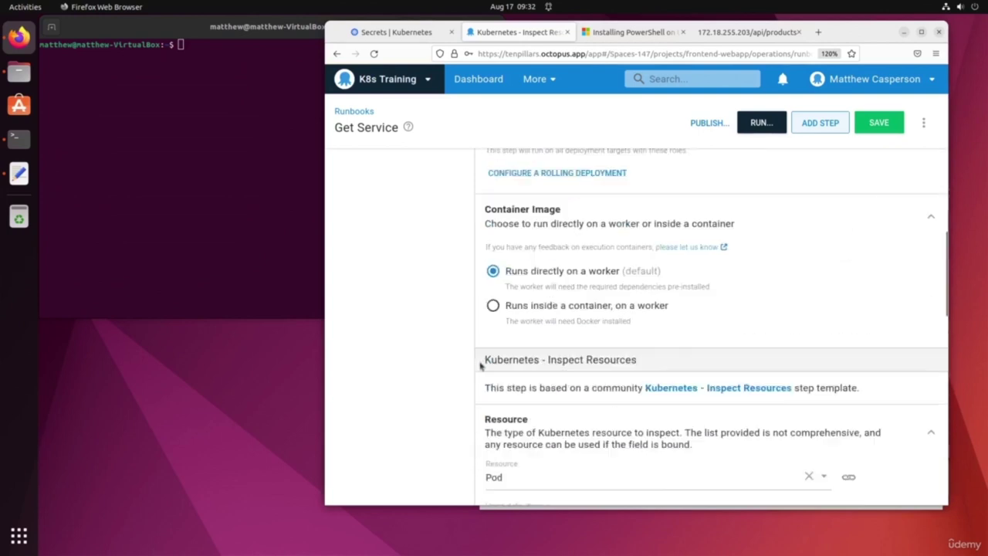
- Inspect the Service resource frontend in namespace octopub and save the step
click(537, 269)
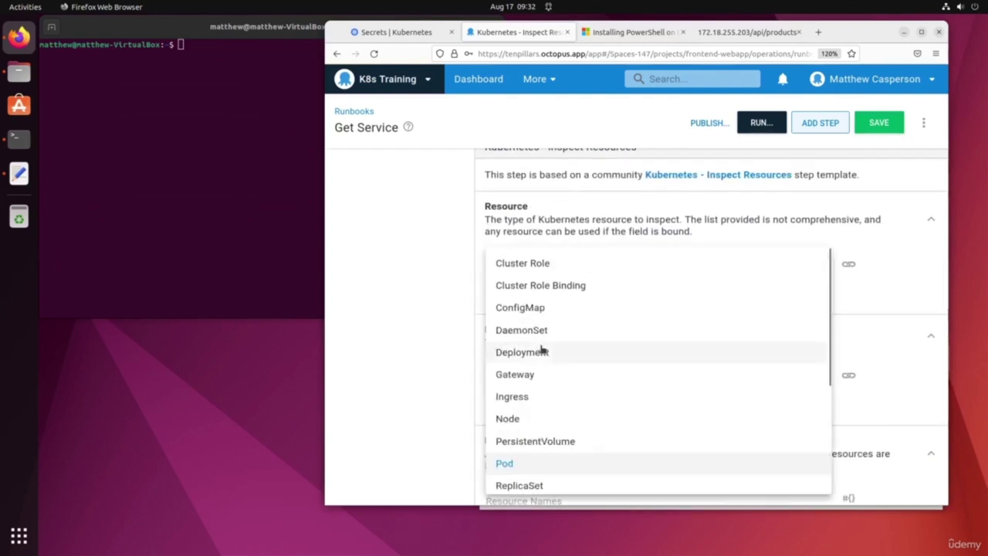
scroll(543, 371, down, 3)
click(525, 412)
scroll(450, 399, down, 2)
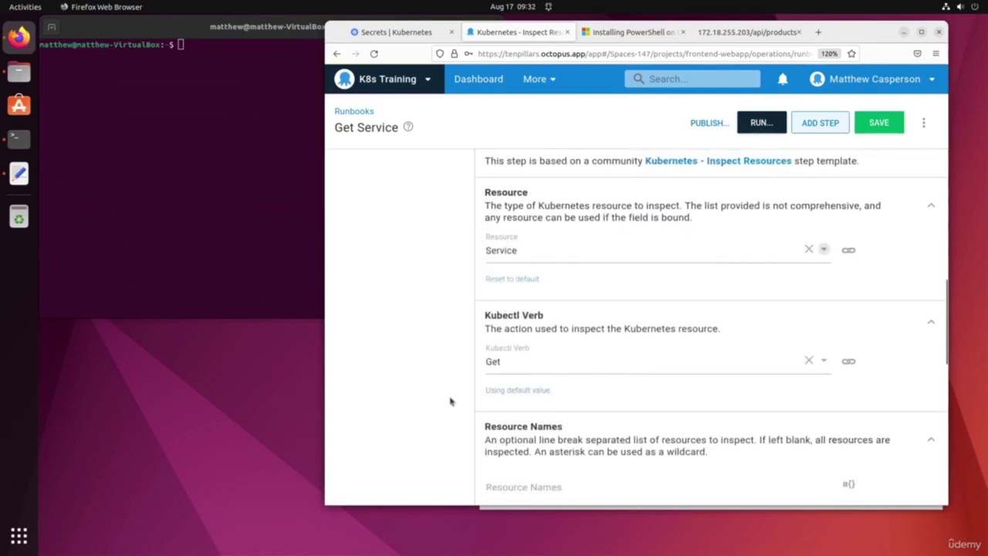
click(523, 377)
text(frontend)
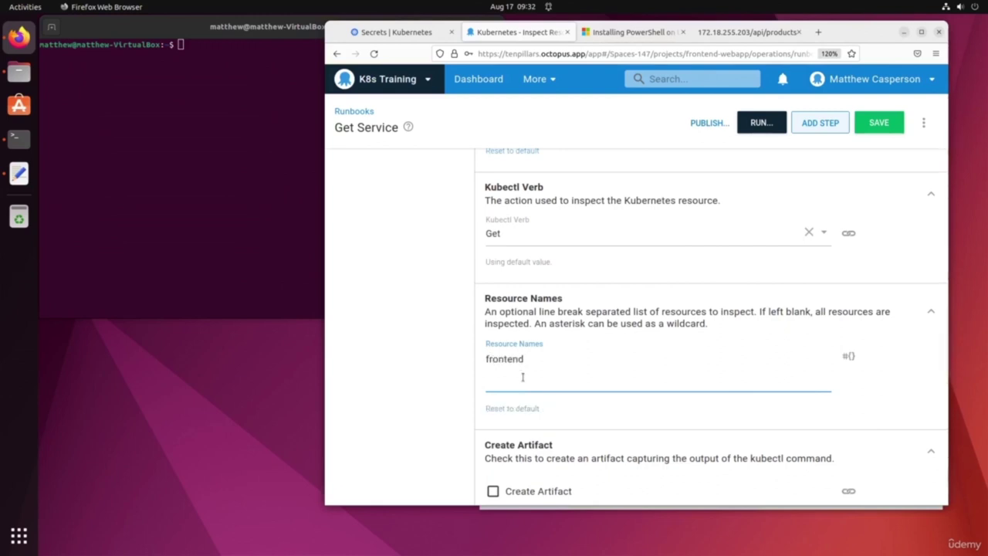
scroll(522, 377, down, 1)
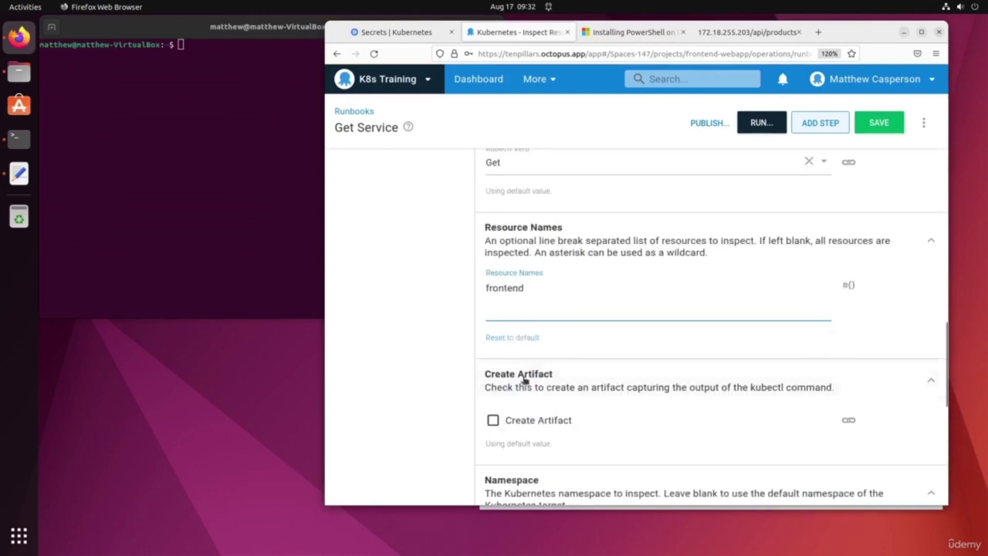
scroll(545, 374, down, 2)
click(538, 390)
text(octopub)
click(860, 122)
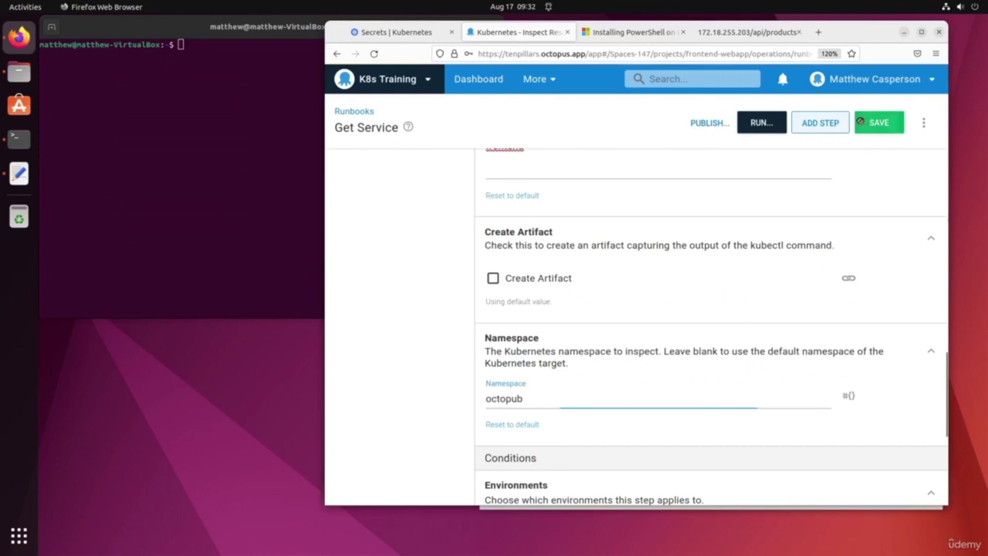
click(763, 124)
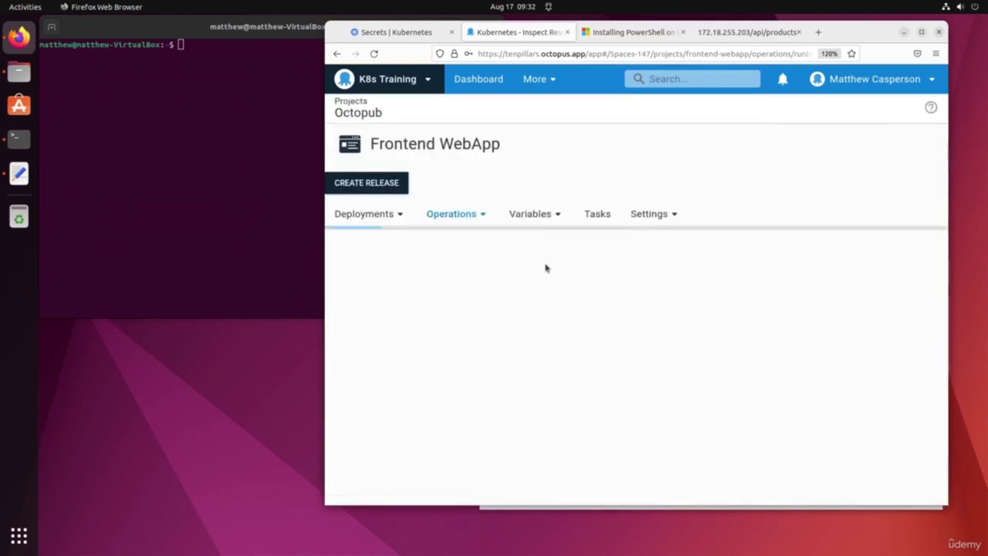
- Run the Get Service runbook in the Development environment
click(370, 377)
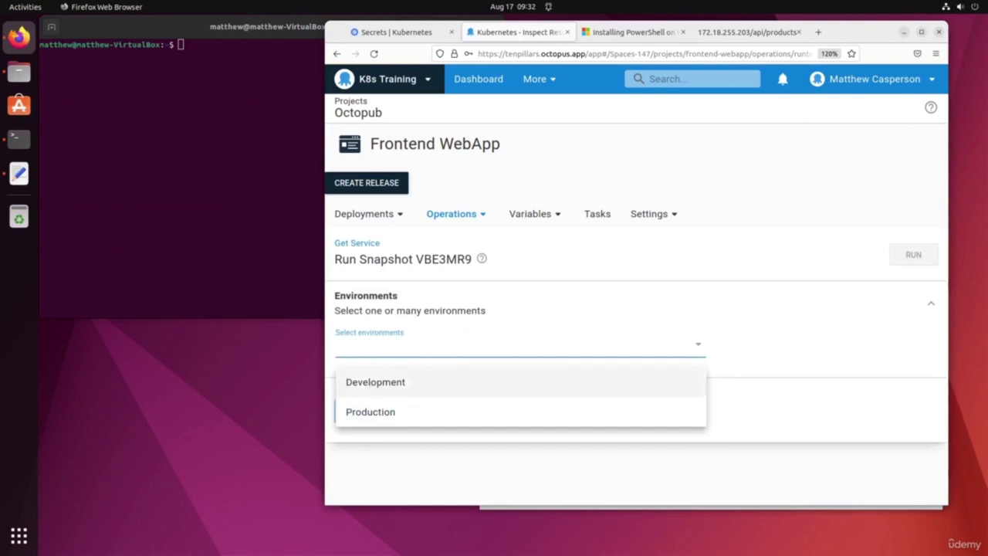
click(375, 381)
click(930, 255)
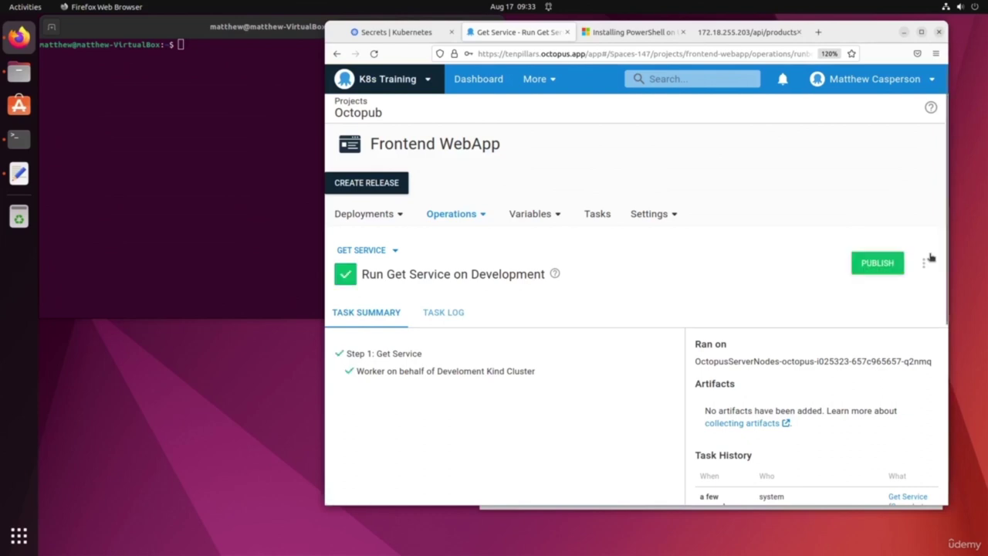
- Copy frontend's external IP 172.18.255.205 from the task log into a new browser tab
click(438, 320)
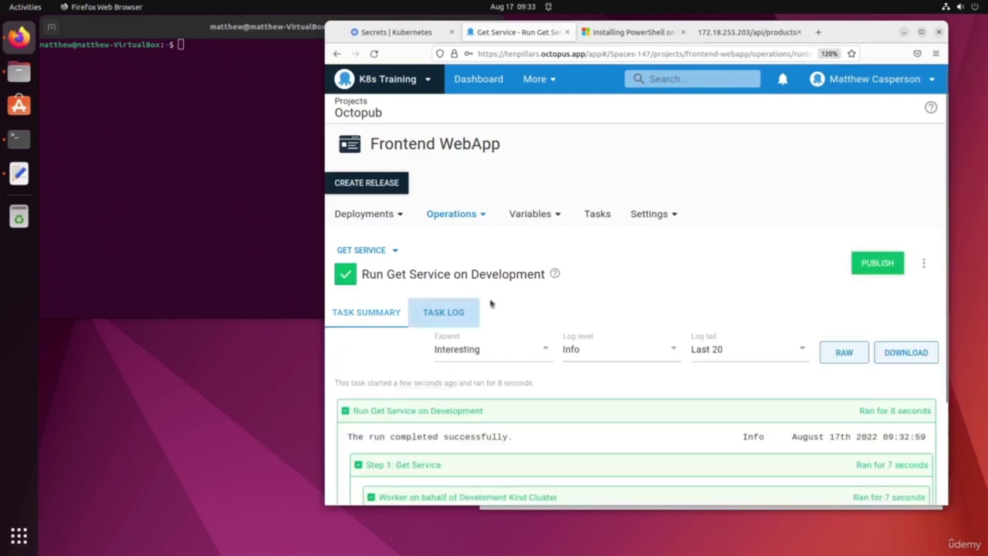
scroll(490, 303, down, 3)
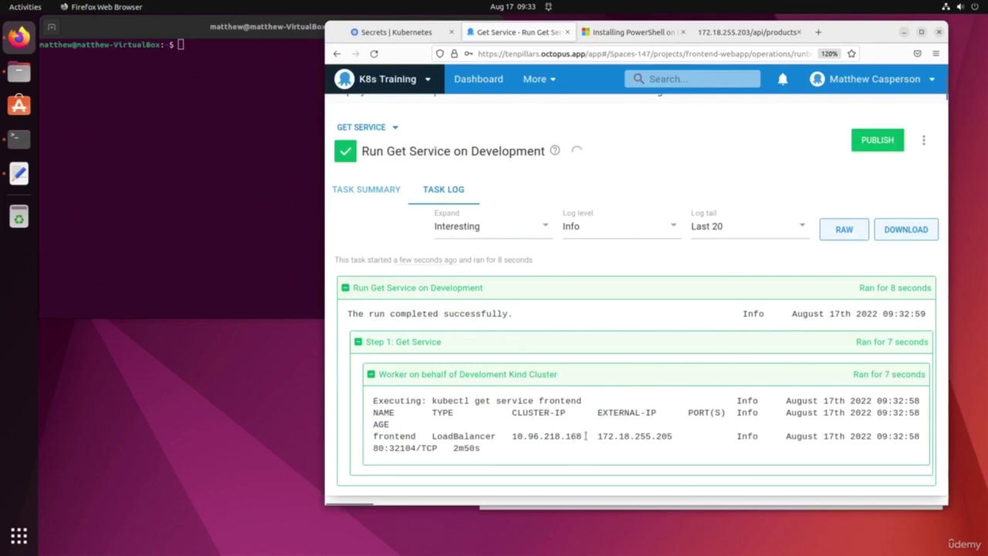
drag(644, 435, 670, 433)
key(ctrl+c)
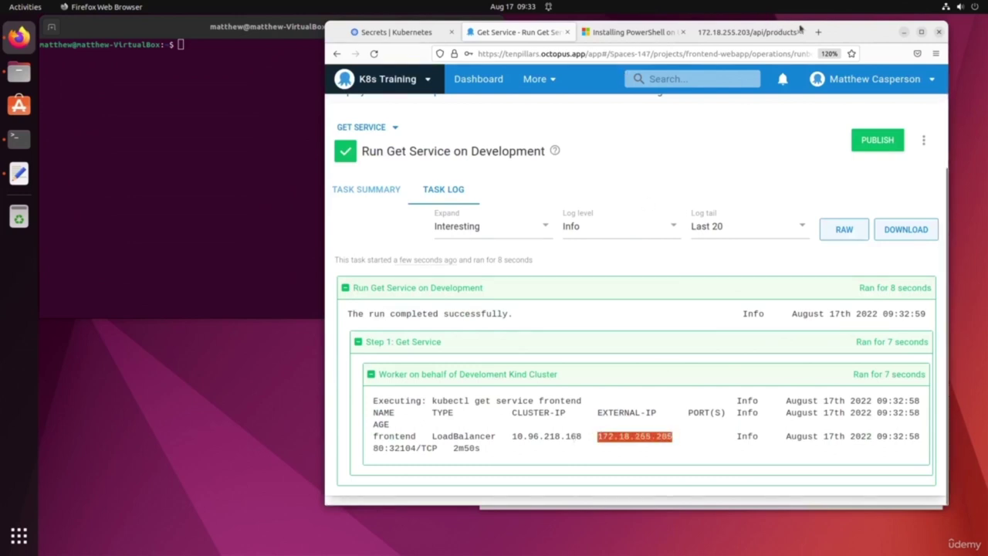
key(ctrl+t)
click(642, 53)
key(ctrl+v)
- Load the Octopub site at 172.18.255.205 and refresh the products API tab
key(Return)
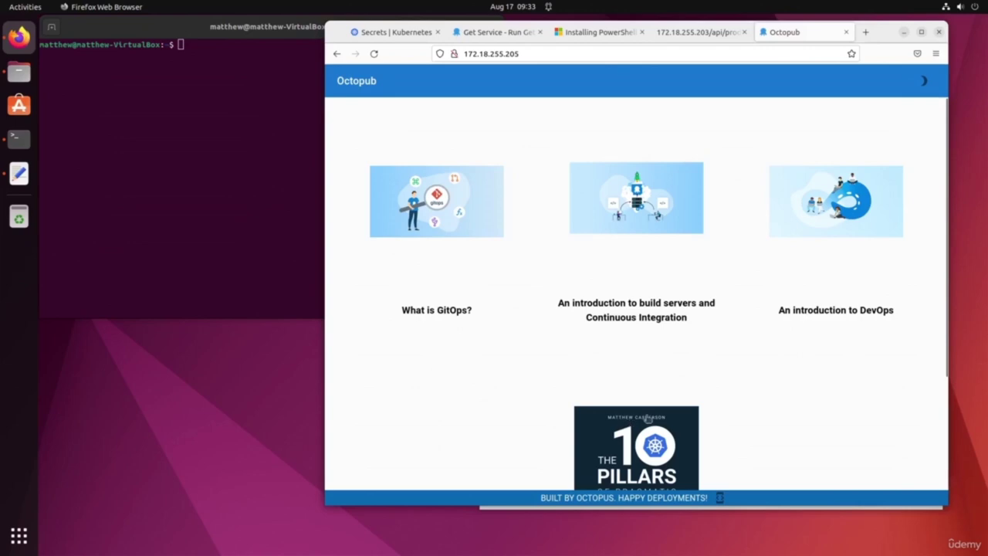
click(683, 35)
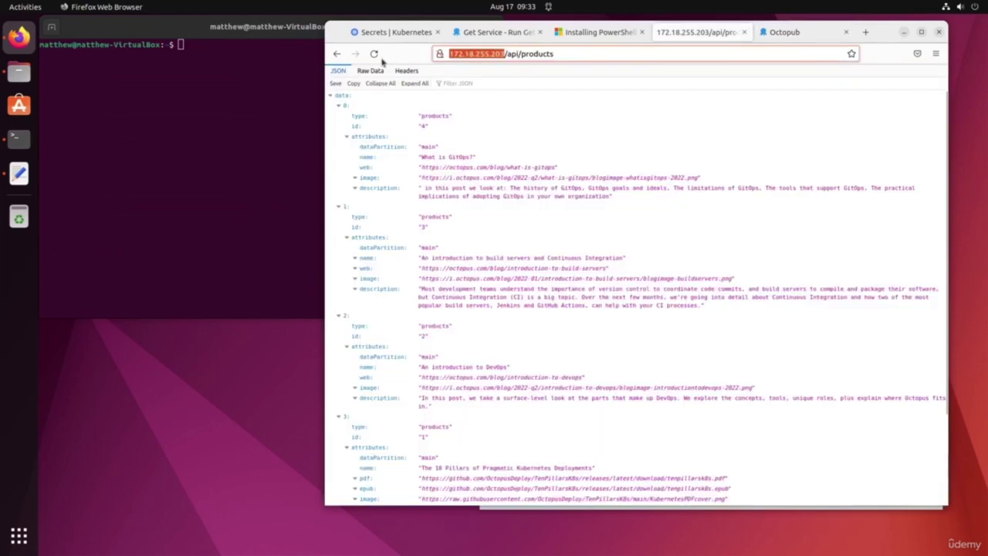
click(374, 53)
click(795, 35)
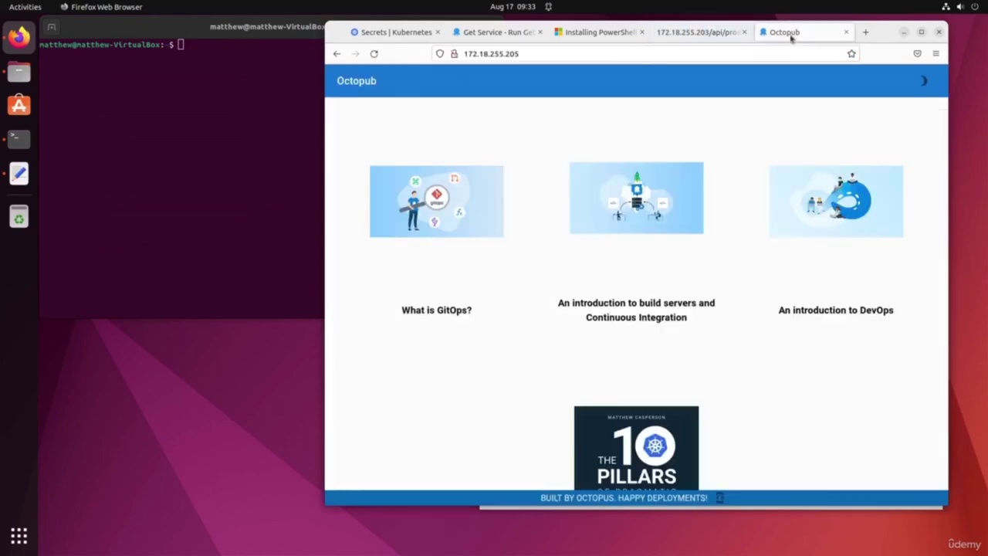
- Open the site's /config.json and inspect the productEndpoint value
click(575, 53)
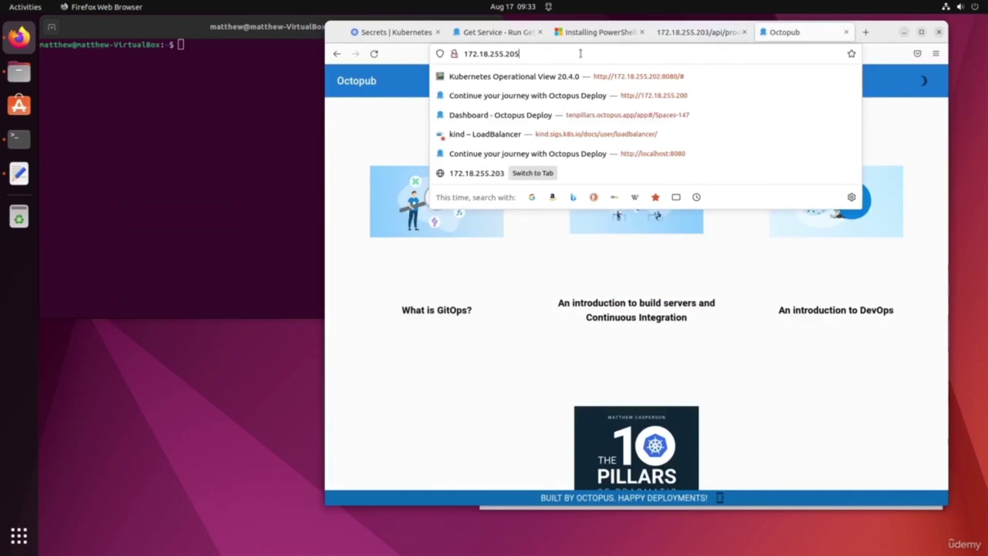
text(/config.json)
key(Return)
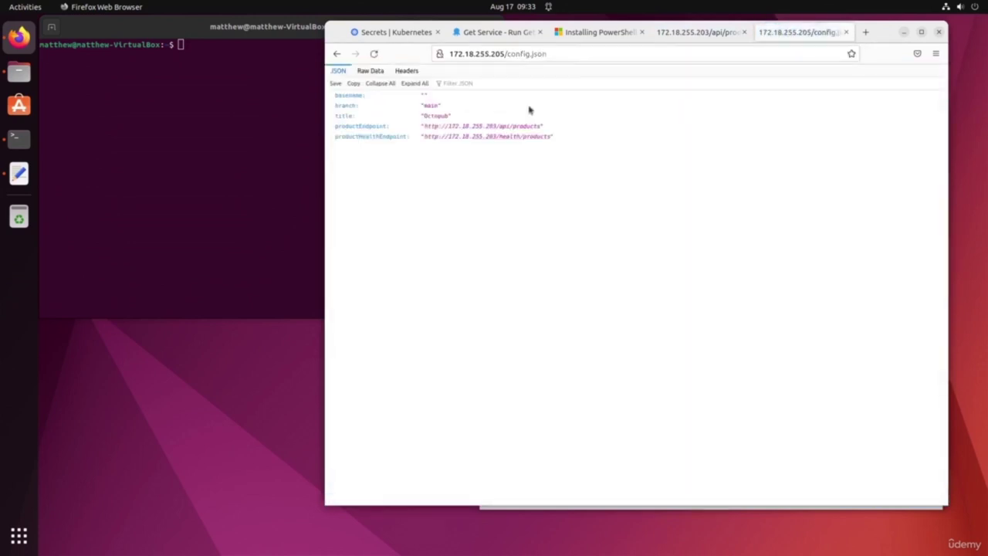
triple_click(433, 128)
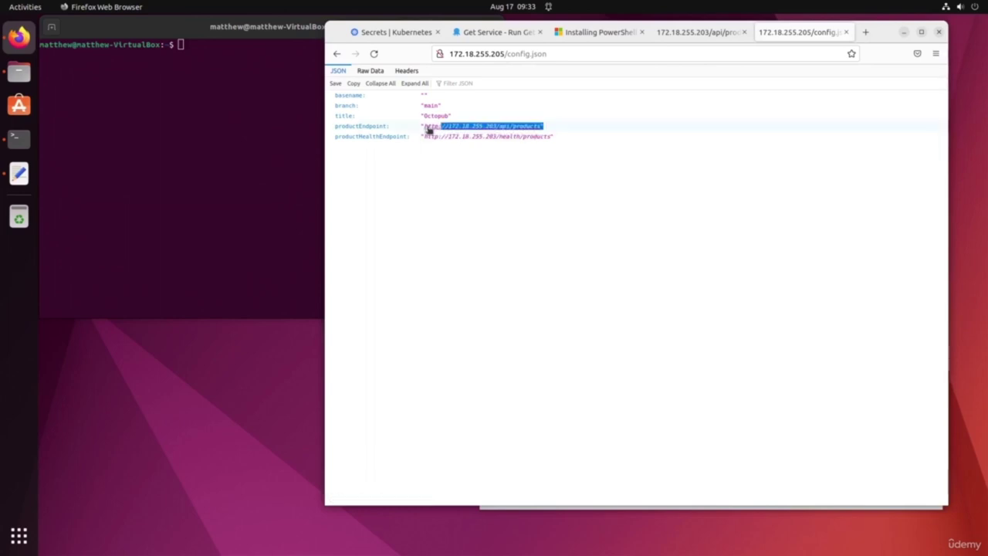
click(564, 171)
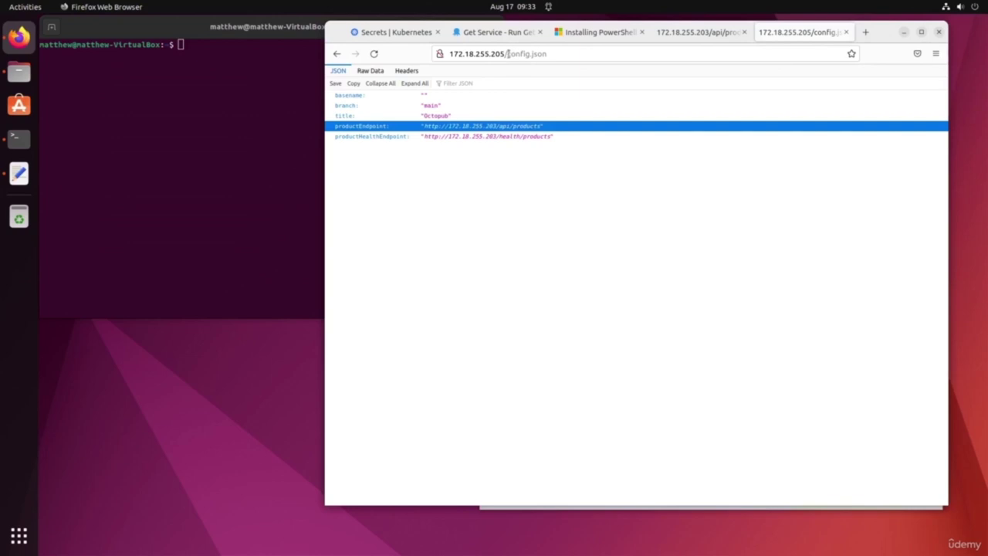
drag(508, 53, 548, 54)
click(400, 193)
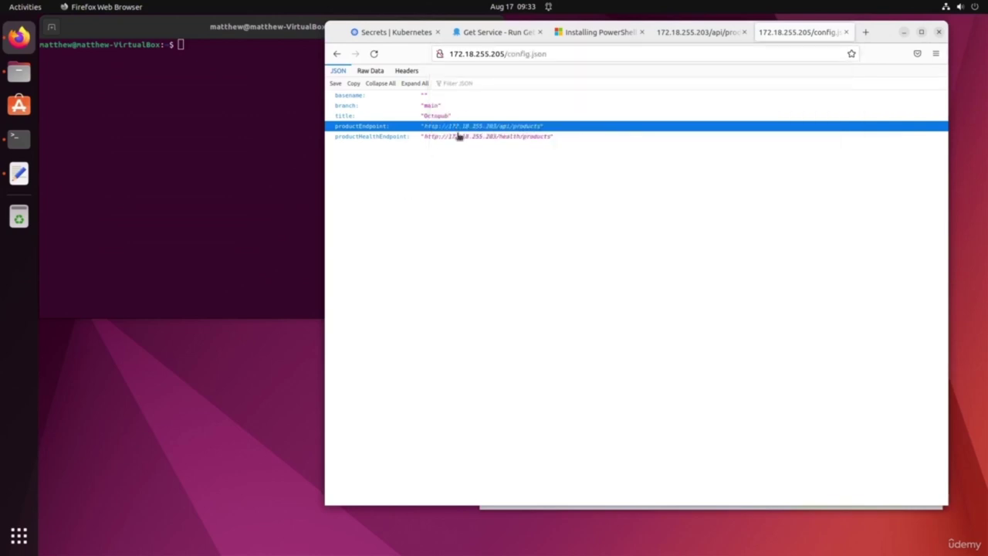